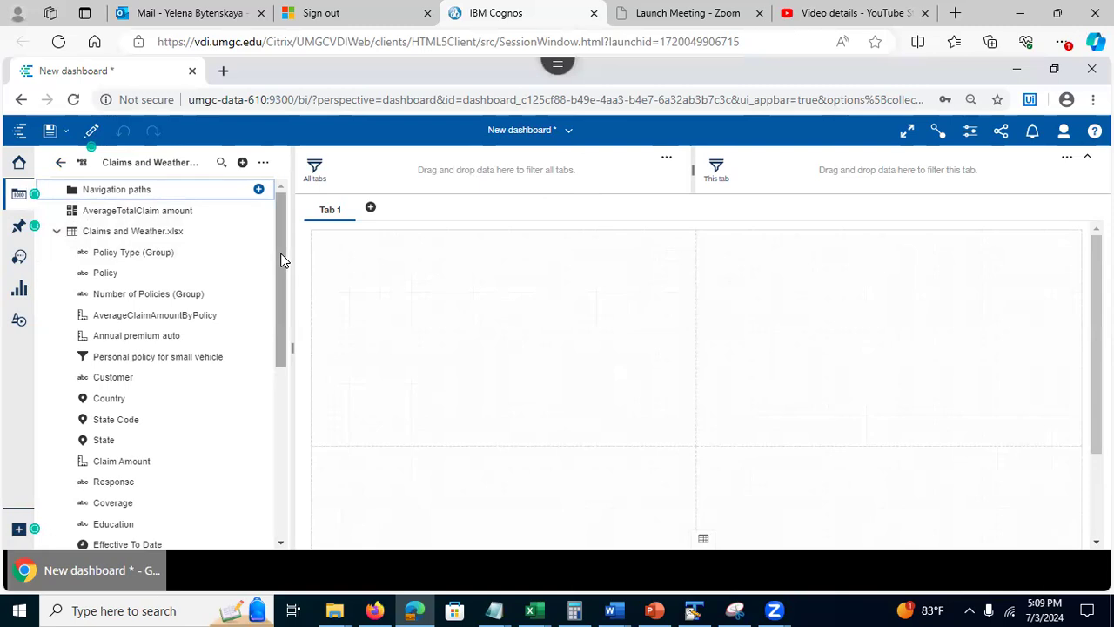
Step: View the properties of the "Personal policy for small vehicle" filter in the data source list
mouse_move(242, 360)
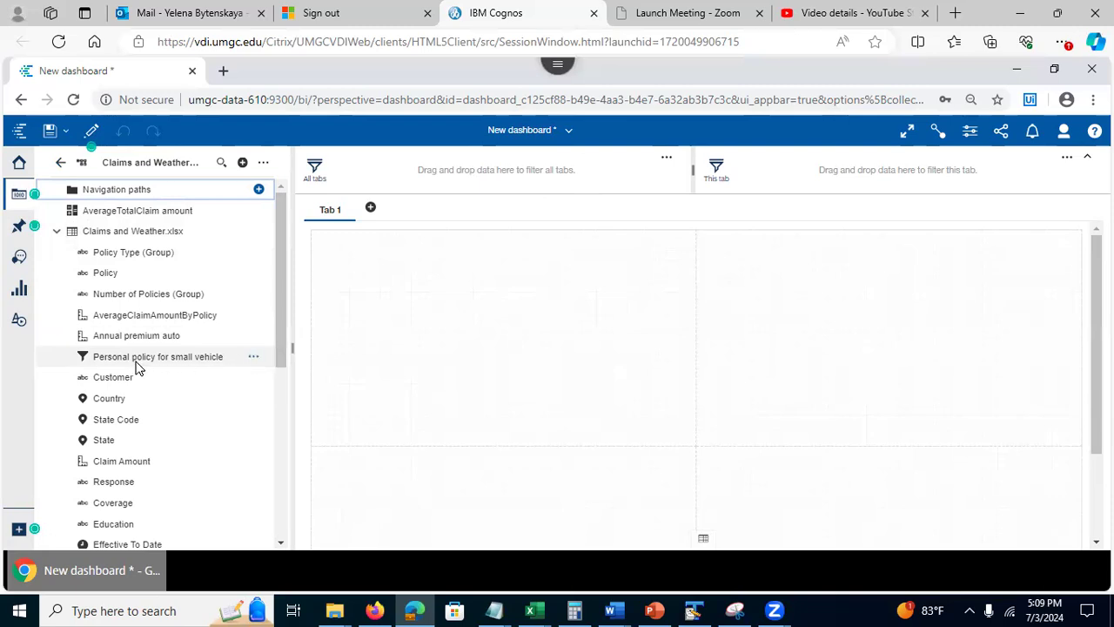
click(253, 357)
click(280, 372)
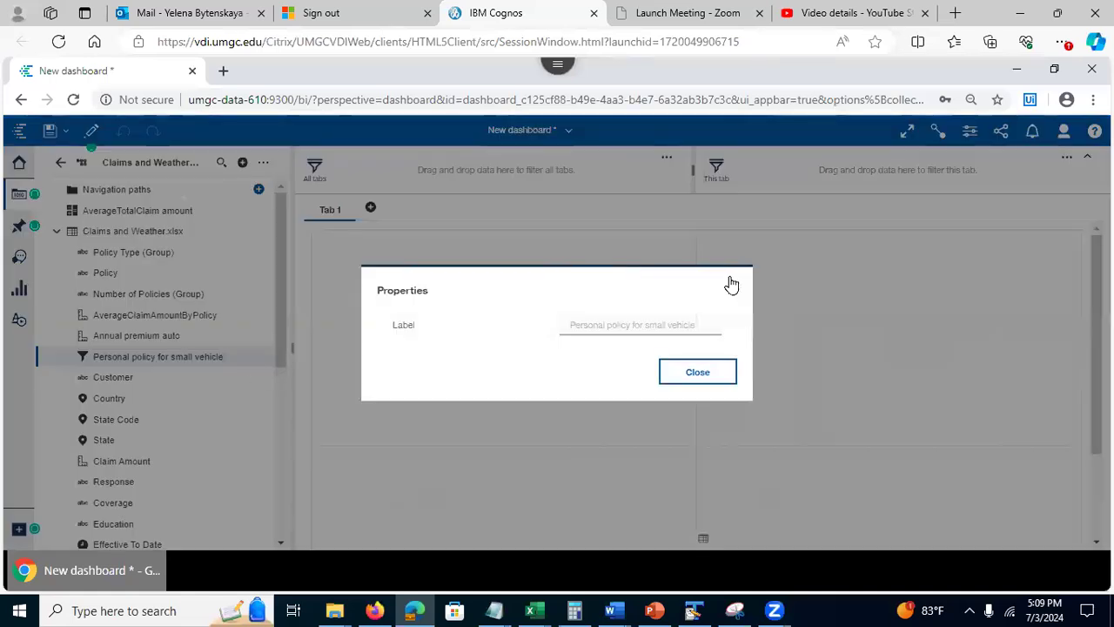
click(731, 284)
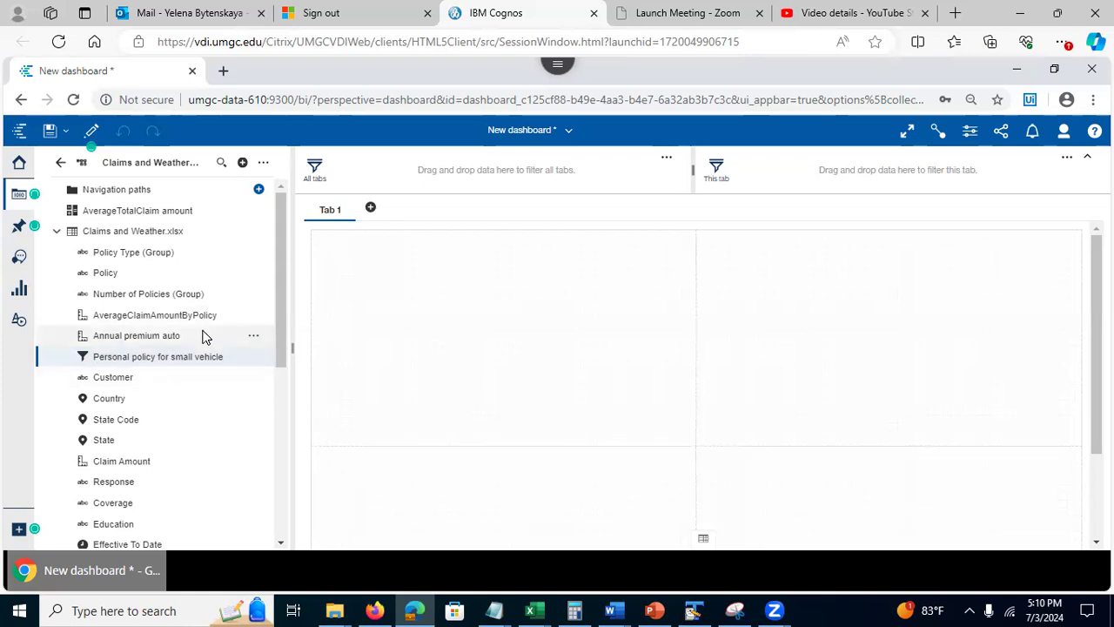
Step: View the properties of the Total Claim Amount measure and return to the beginning of the data list
drag(284, 345, 283, 524)
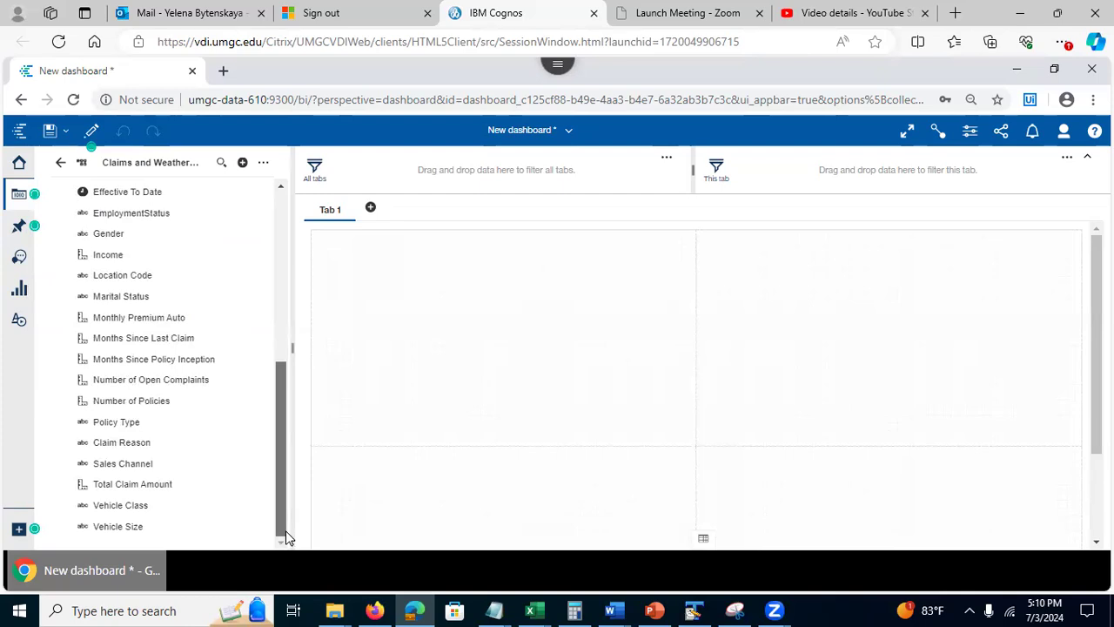
click(255, 485)
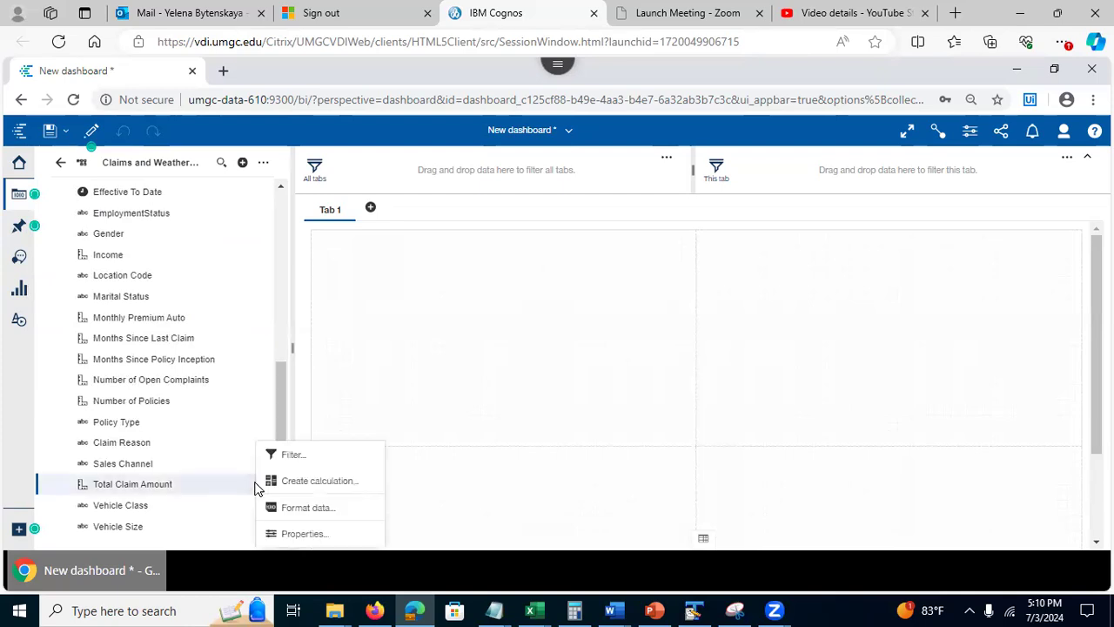
click(280, 534)
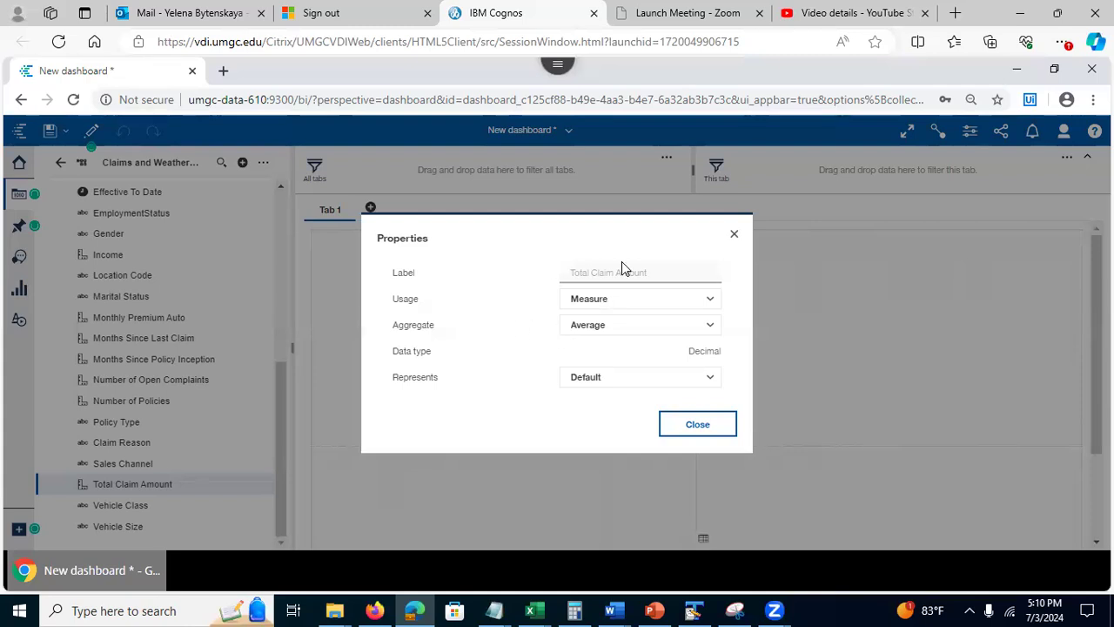
click(735, 235)
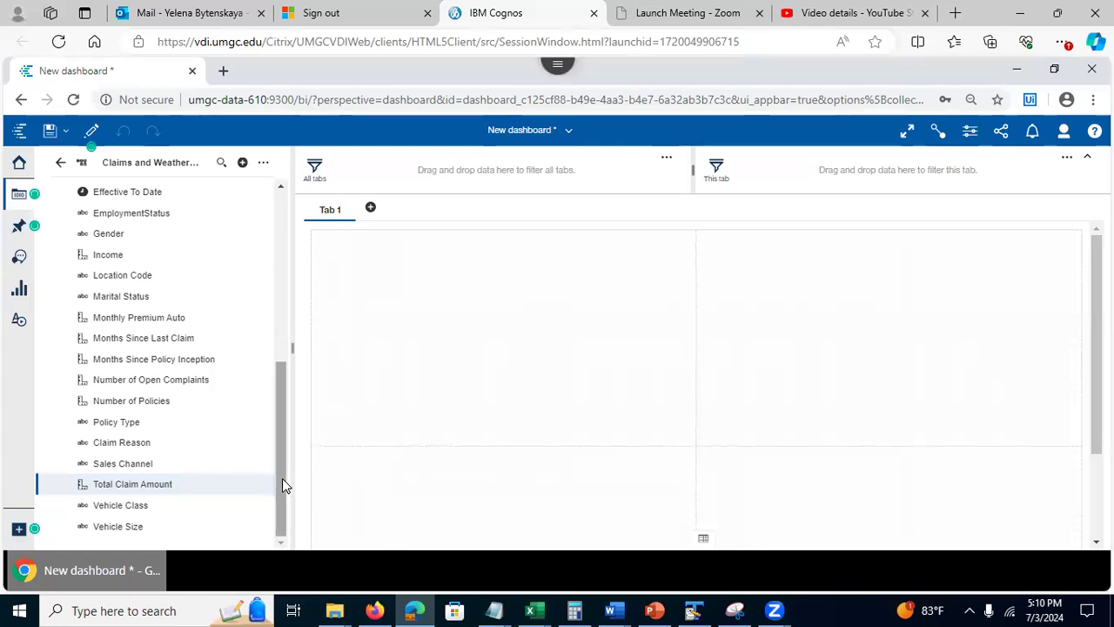
drag(278, 481, 268, 249)
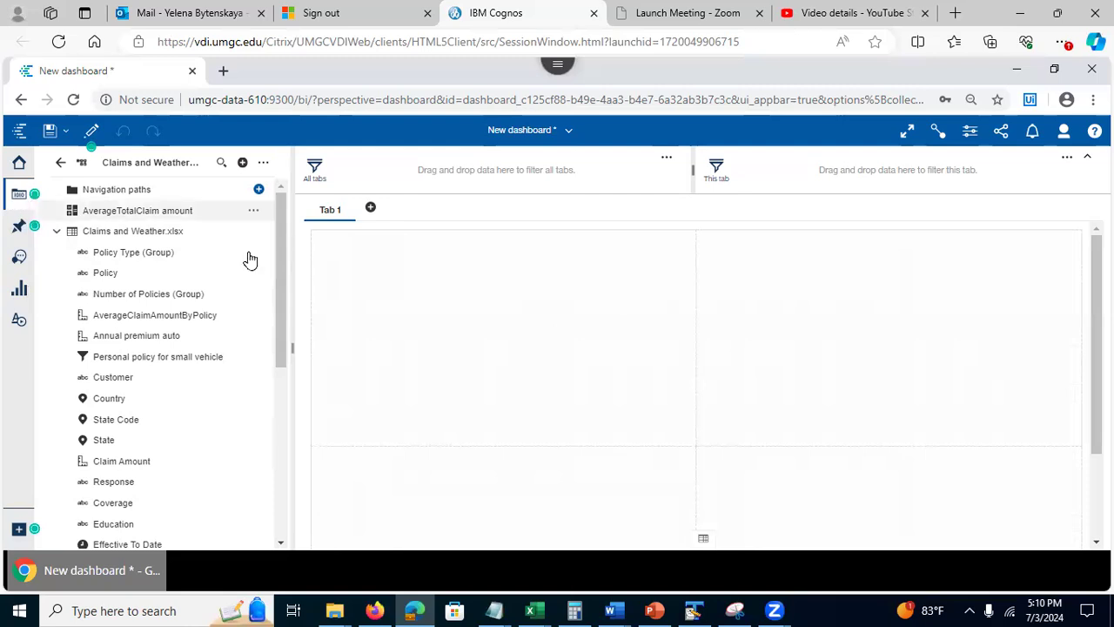
drag(278, 253, 287, 212)
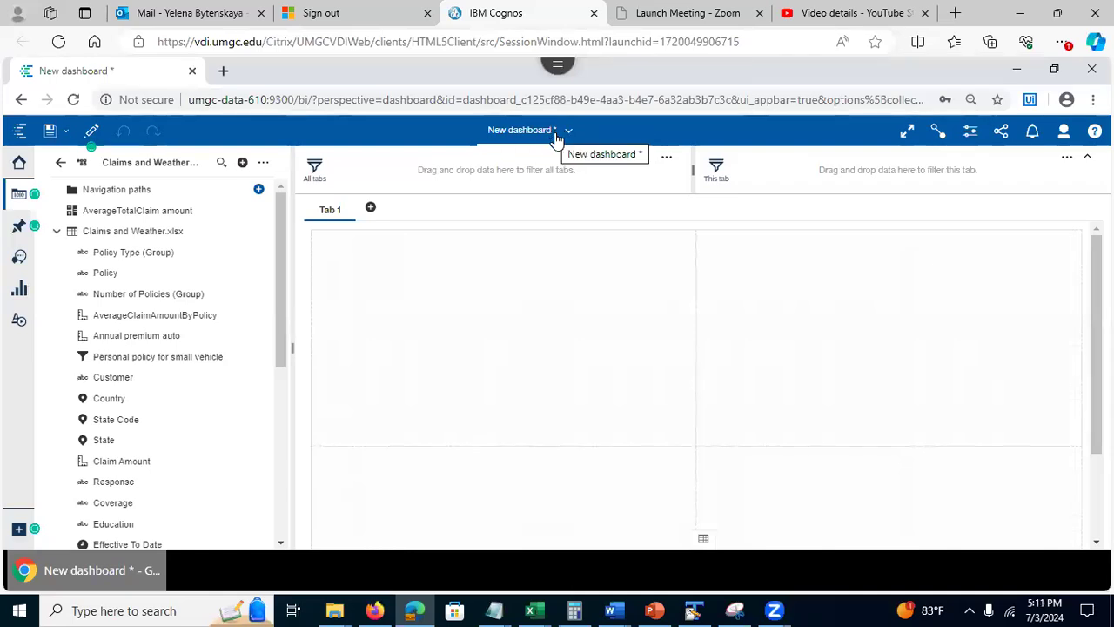
Step: Save the new dashboard in My content under the name "Claims and weather dashboard"
click(47, 133)
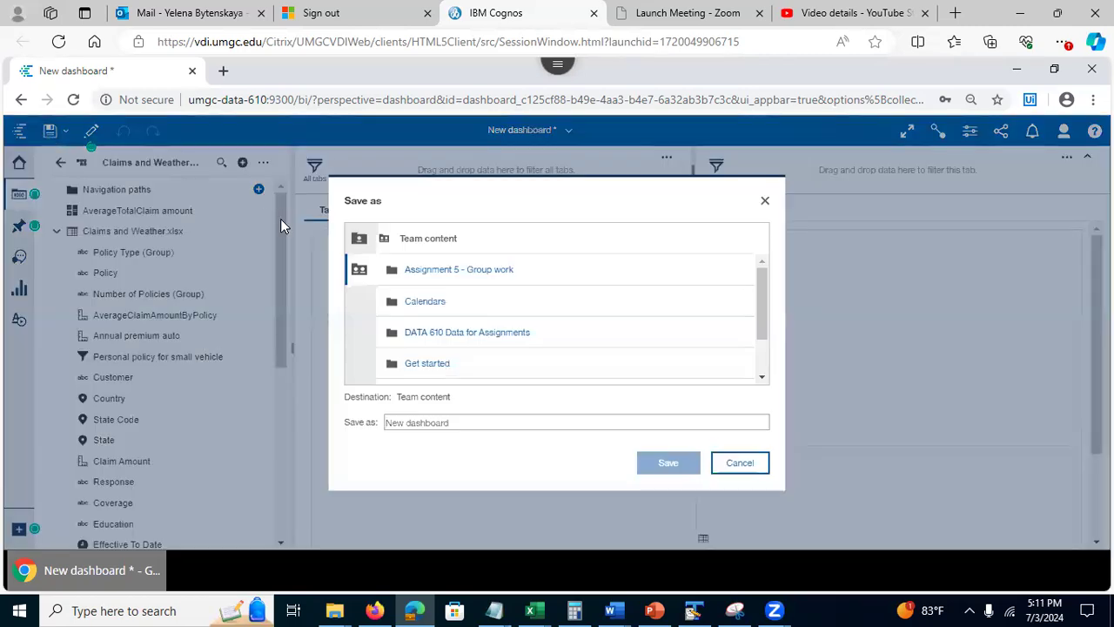
click(357, 237)
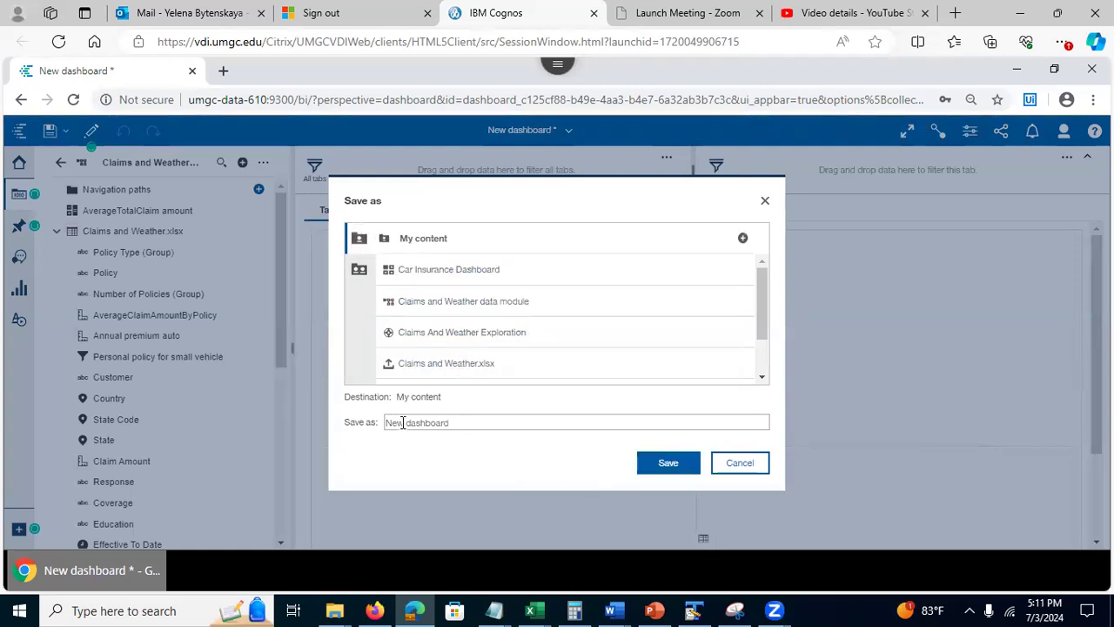
drag(402, 424, 368, 424)
text(Claims)
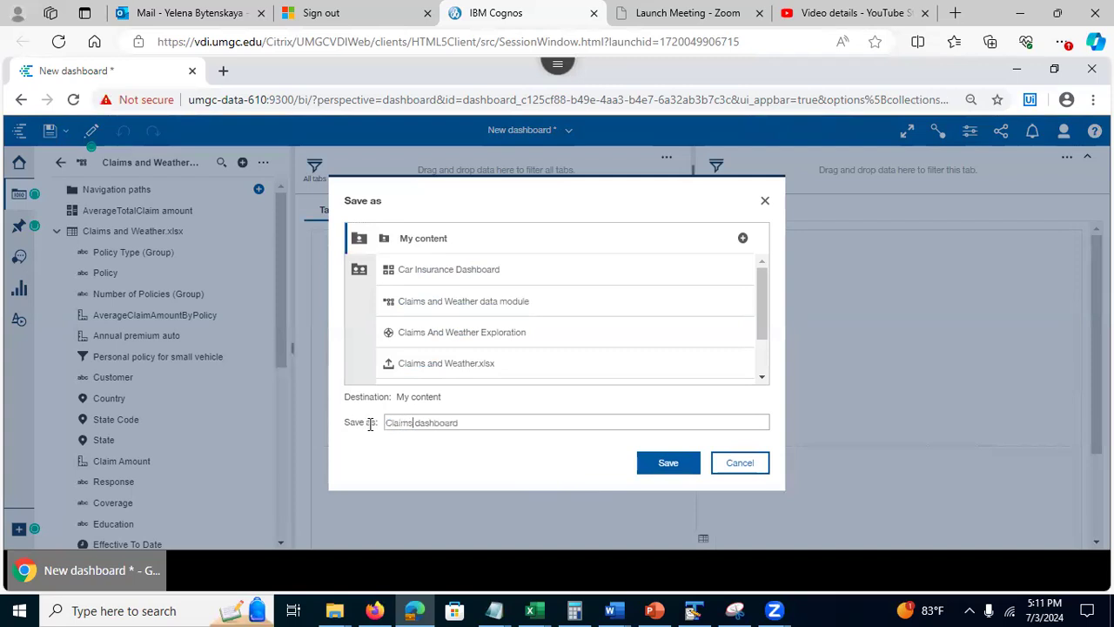
text( and wea)
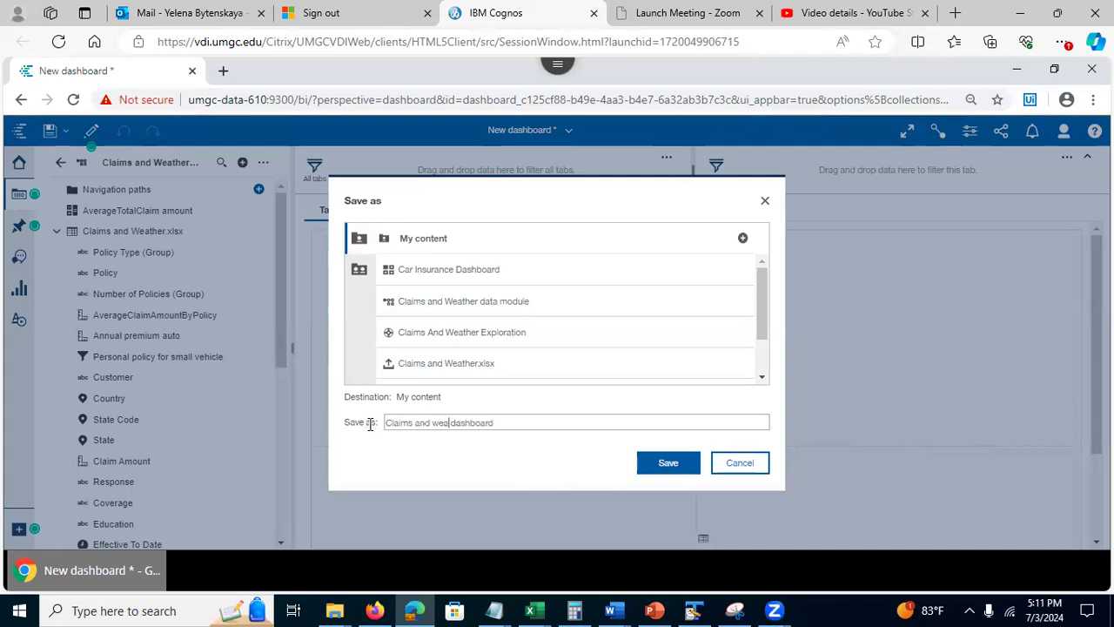
text(ther)
click(665, 463)
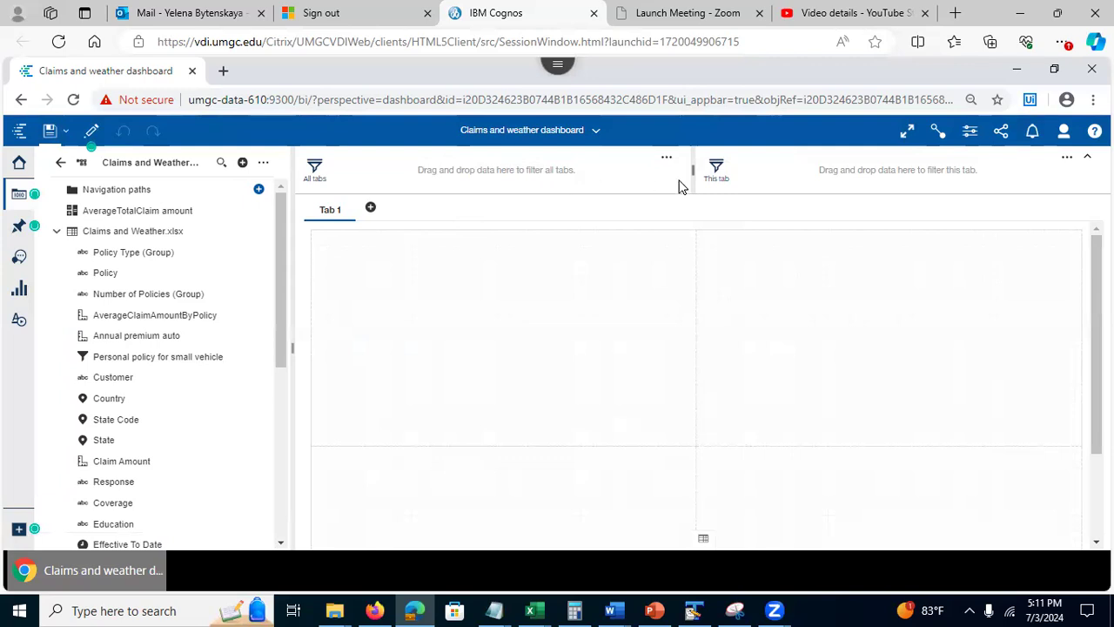
Step: Collapse the filter area and switch the dashboard's edit mode off and back on
click(1086, 158)
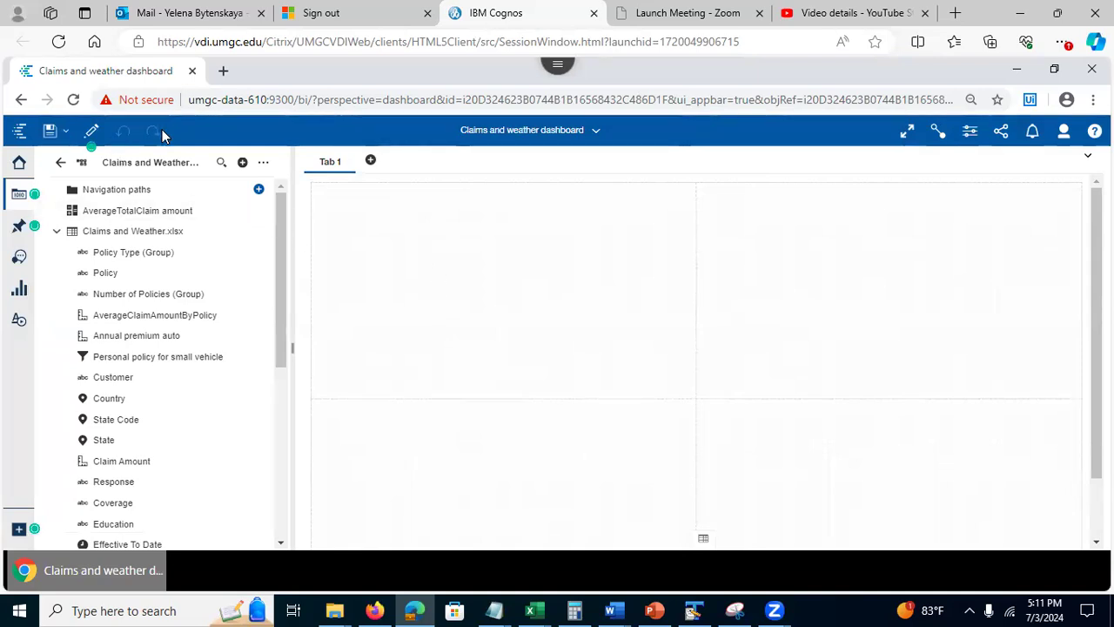
click(92, 132)
click(92, 131)
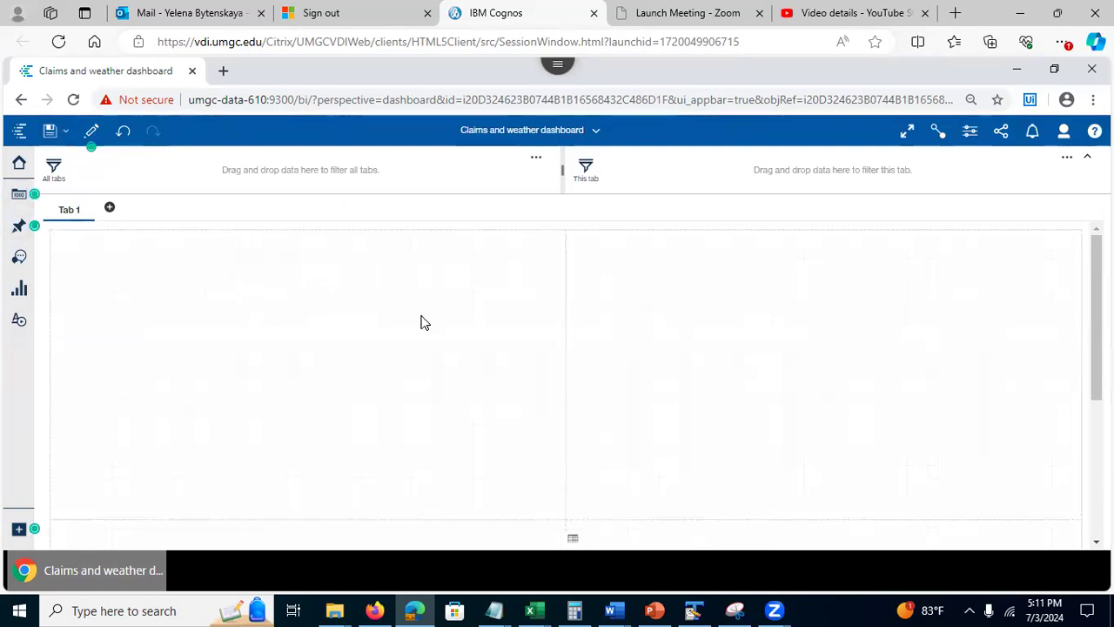
Step: In the dashboard properties, set the tab title color to red #B61813 and the selection indicator color to green #498313
click(971, 136)
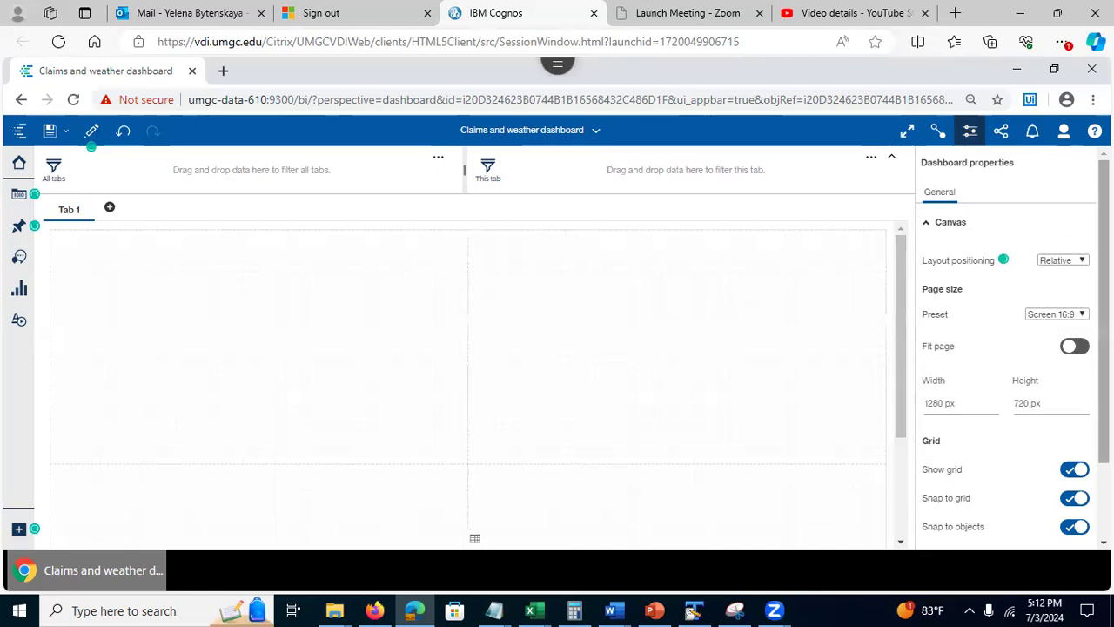
scroll(1005, 348, down, 1)
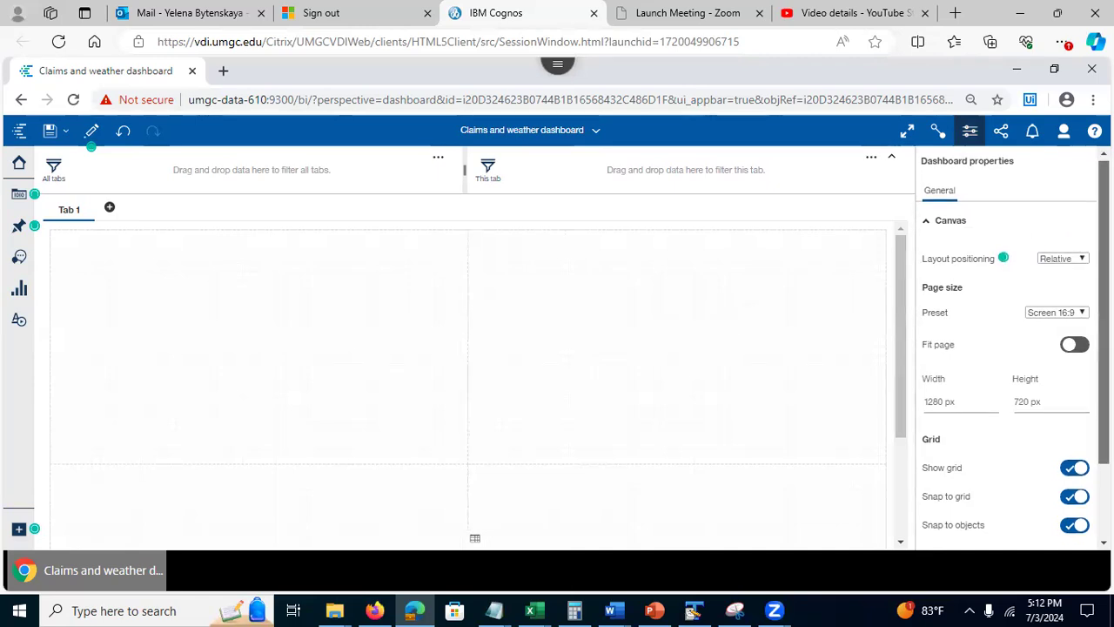
scroll(1005, 348, down, 2)
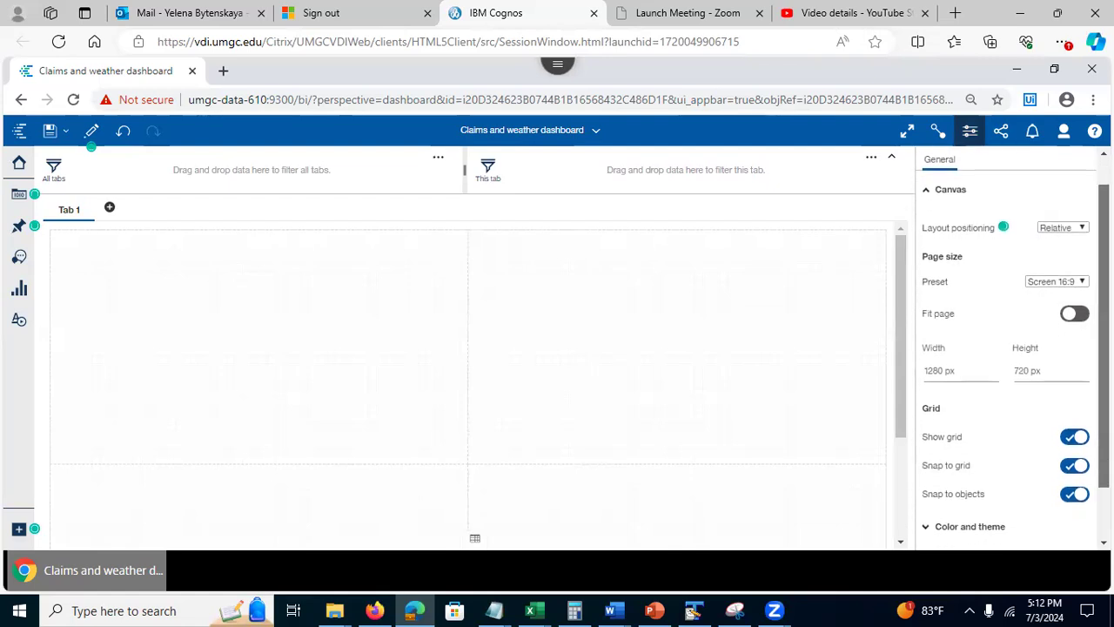
scroll(1005, 348, down, 3)
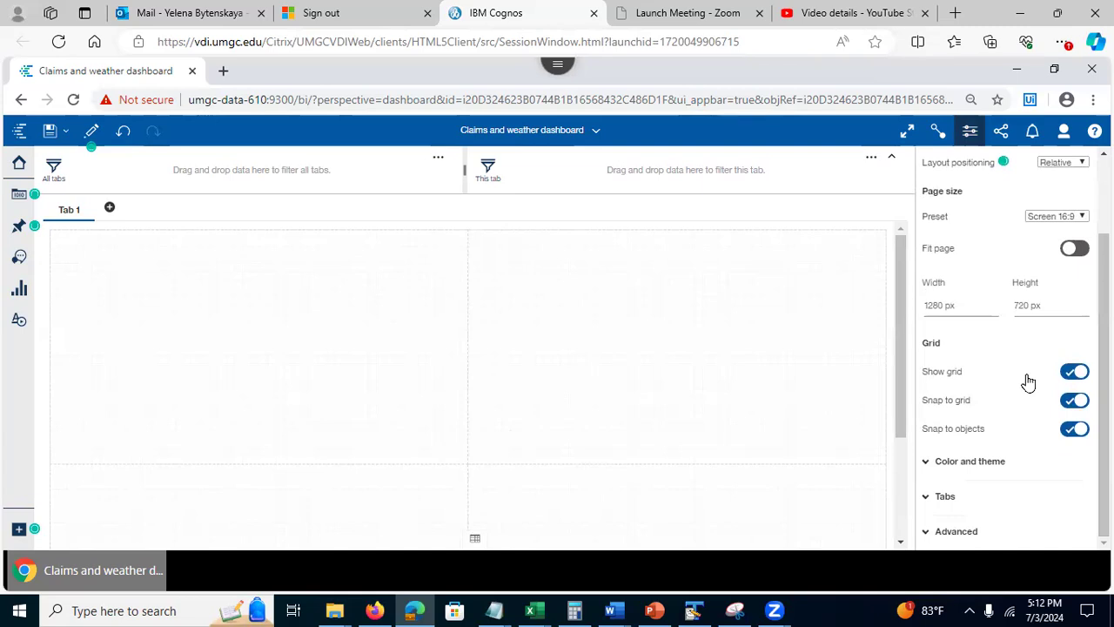
click(927, 467)
click(928, 467)
click(944, 496)
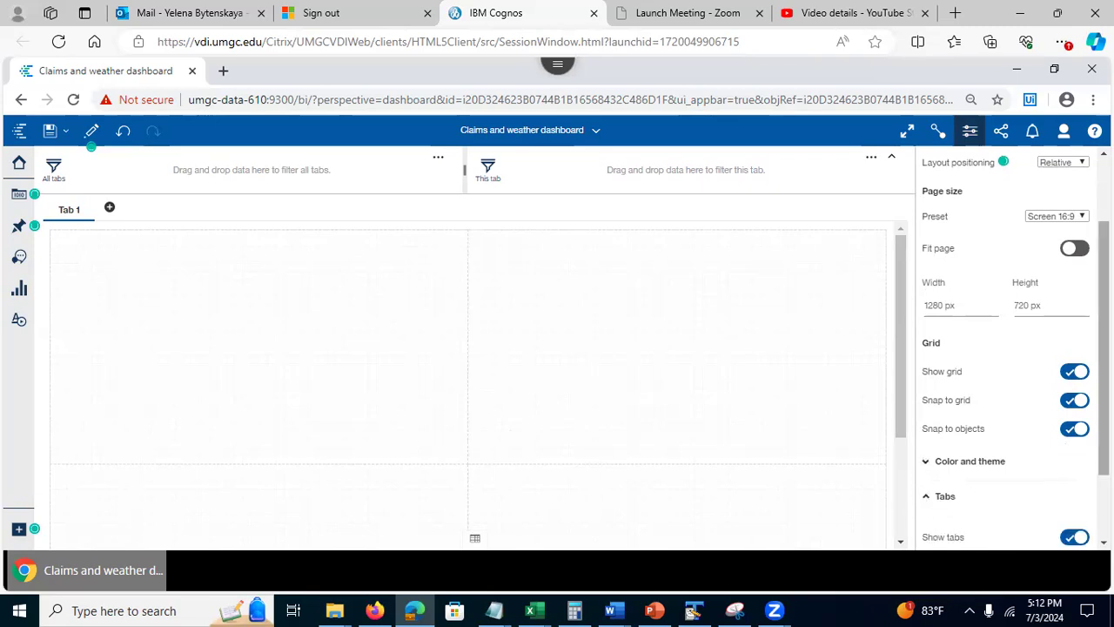
scroll(1010, 349, down, 2)
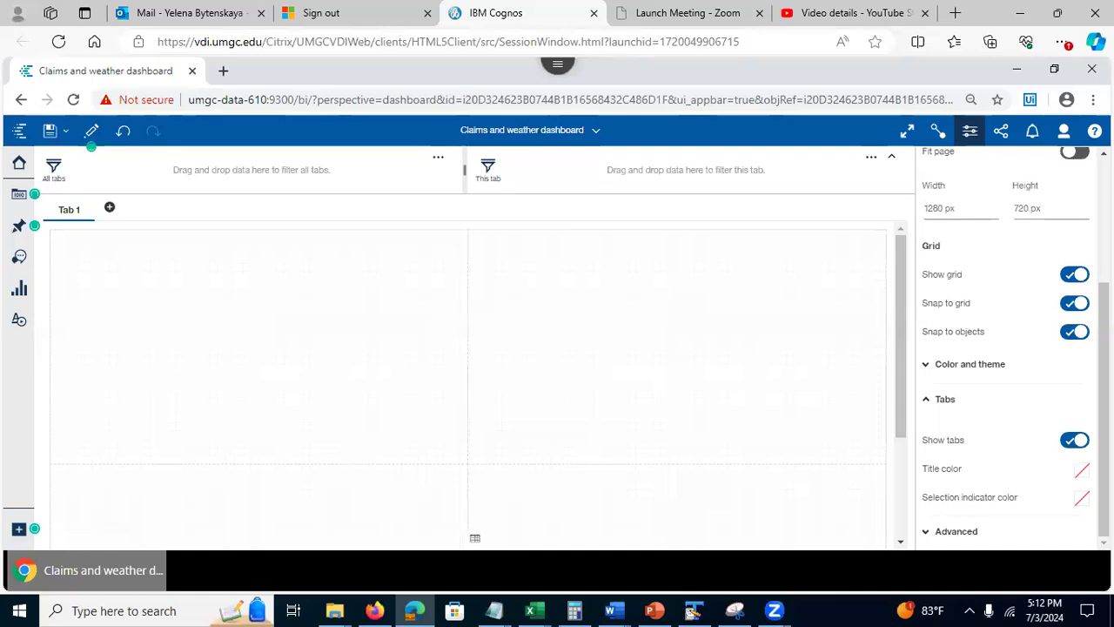
click(1084, 472)
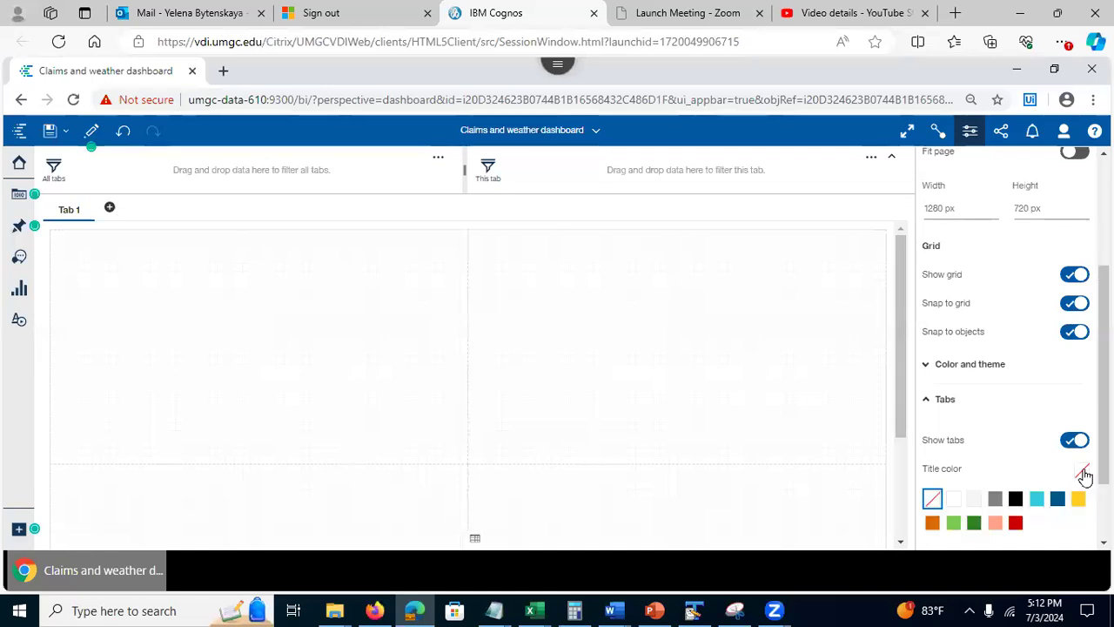
click(1016, 524)
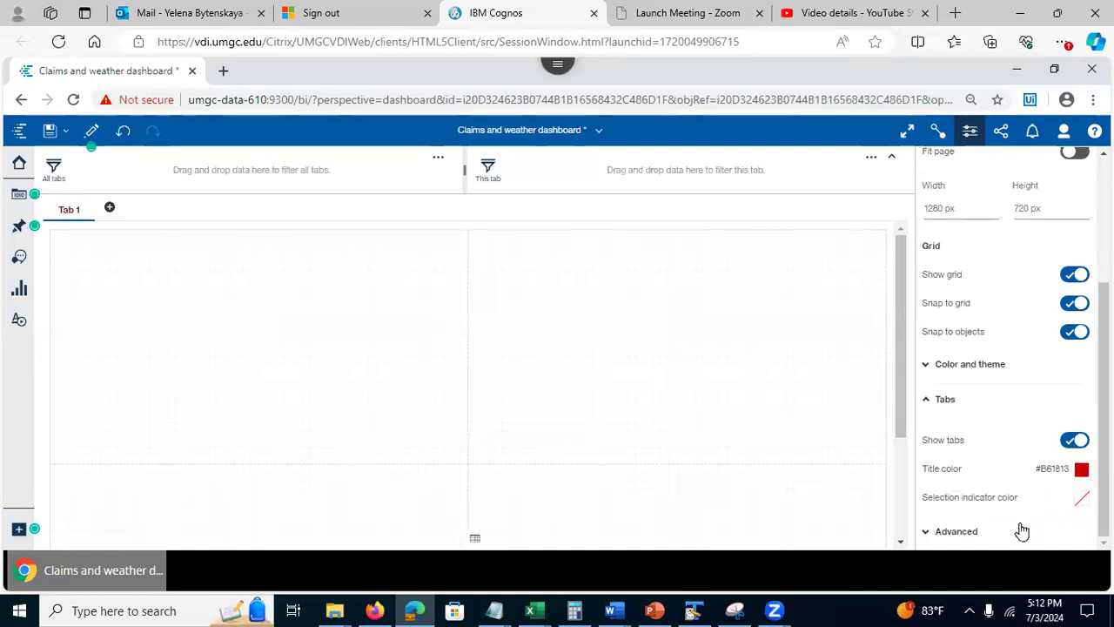
click(1085, 497)
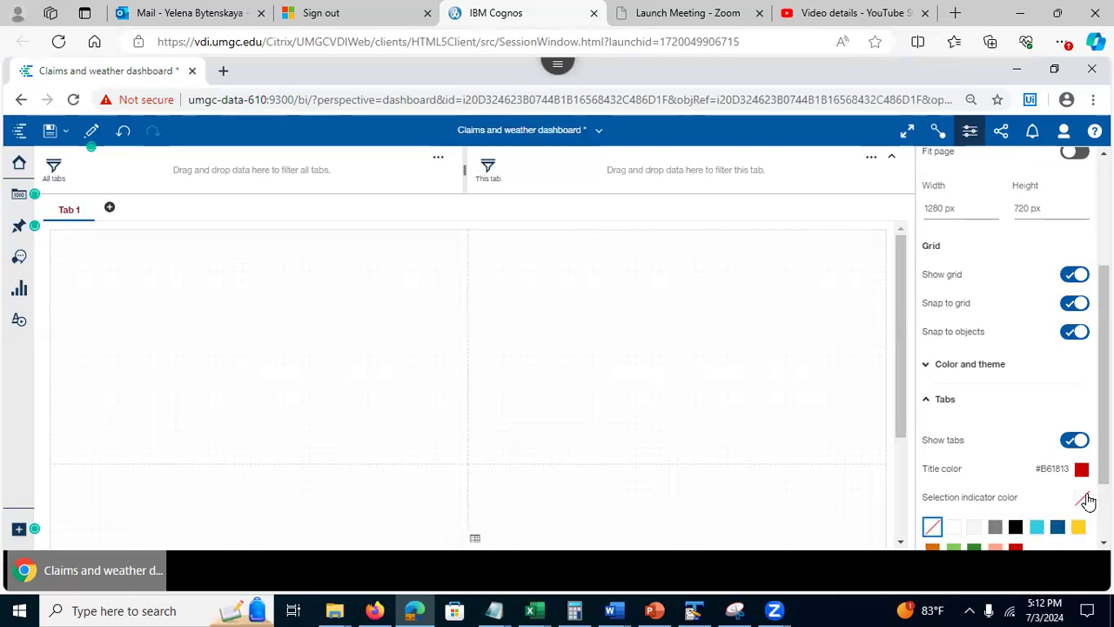
click(975, 546)
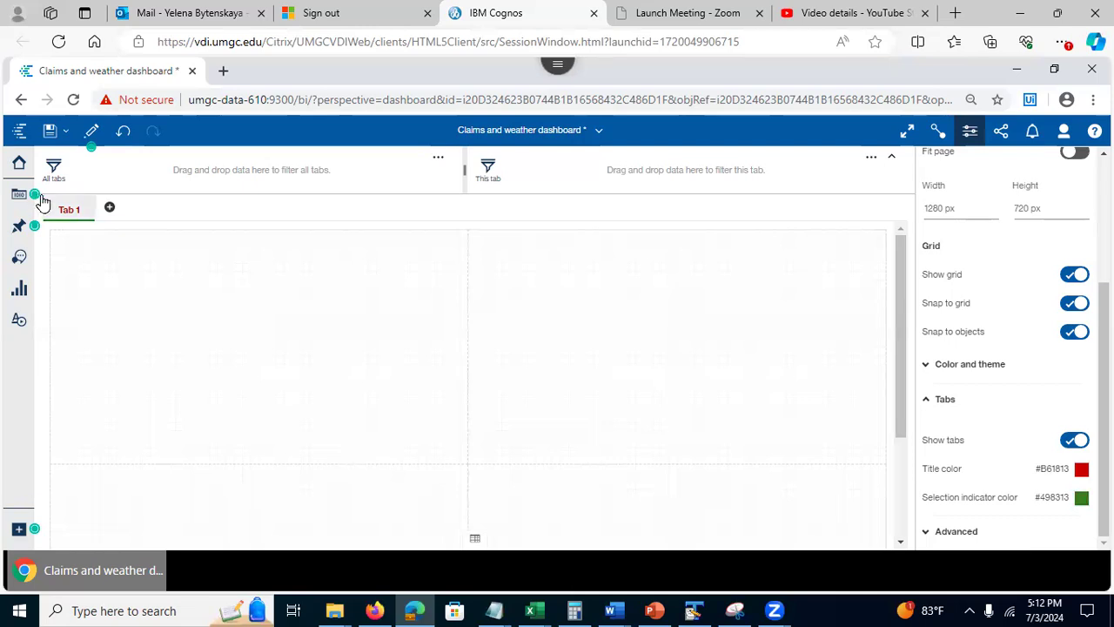
Step: Review the Advanced dashboard properties and save the dashboard
click(927, 531)
scroll(957, 487, down, 2)
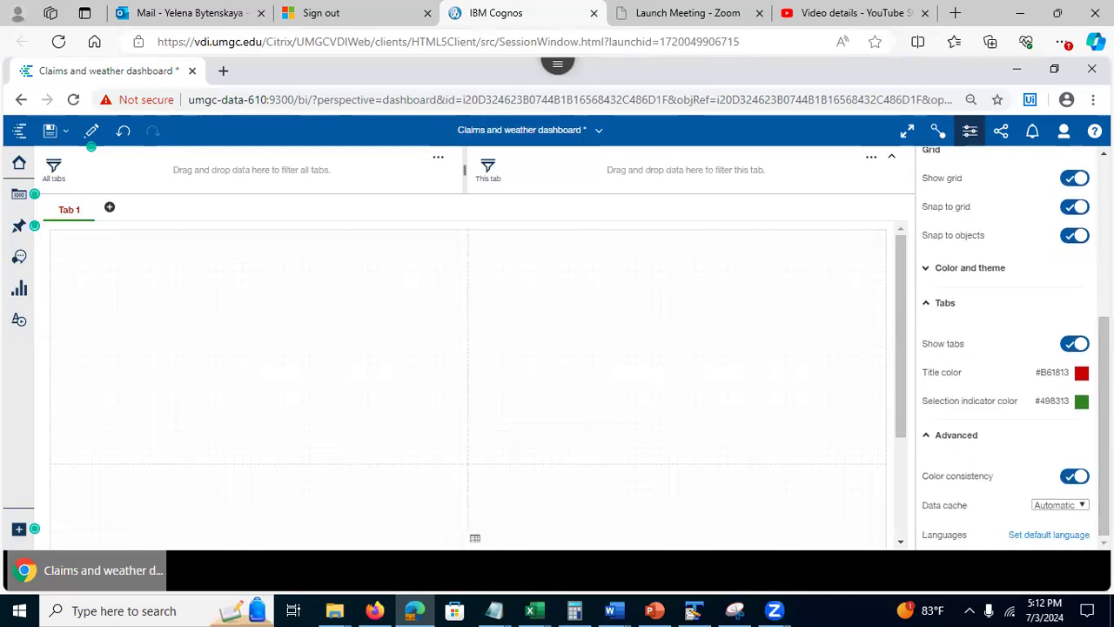
scroll(1104, 426, up, 4)
scroll(1005, 348, up, 2)
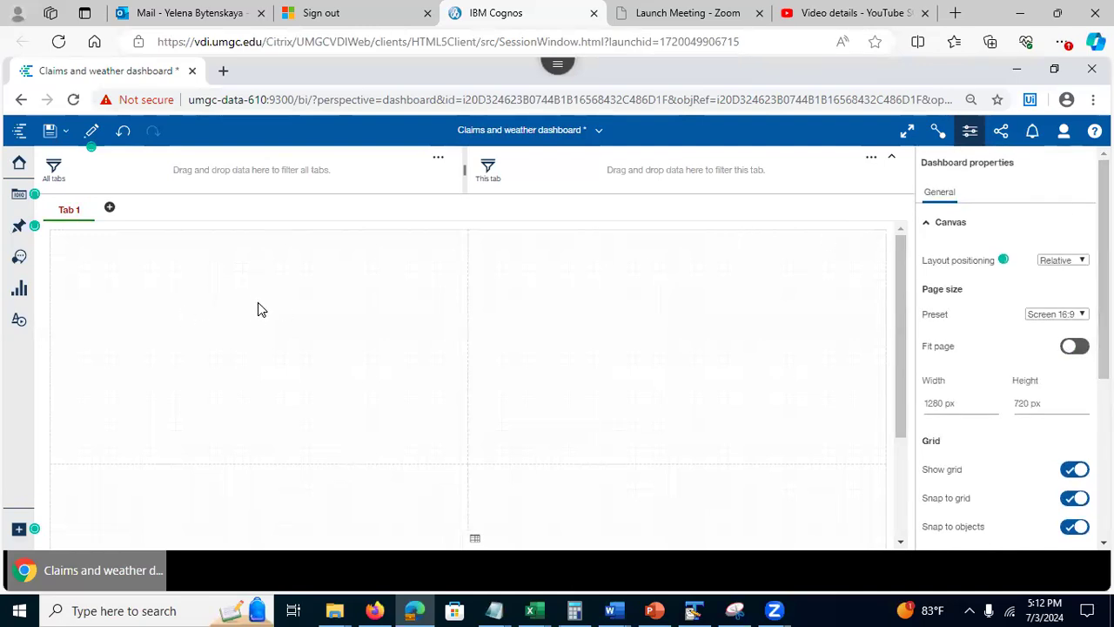
click(49, 132)
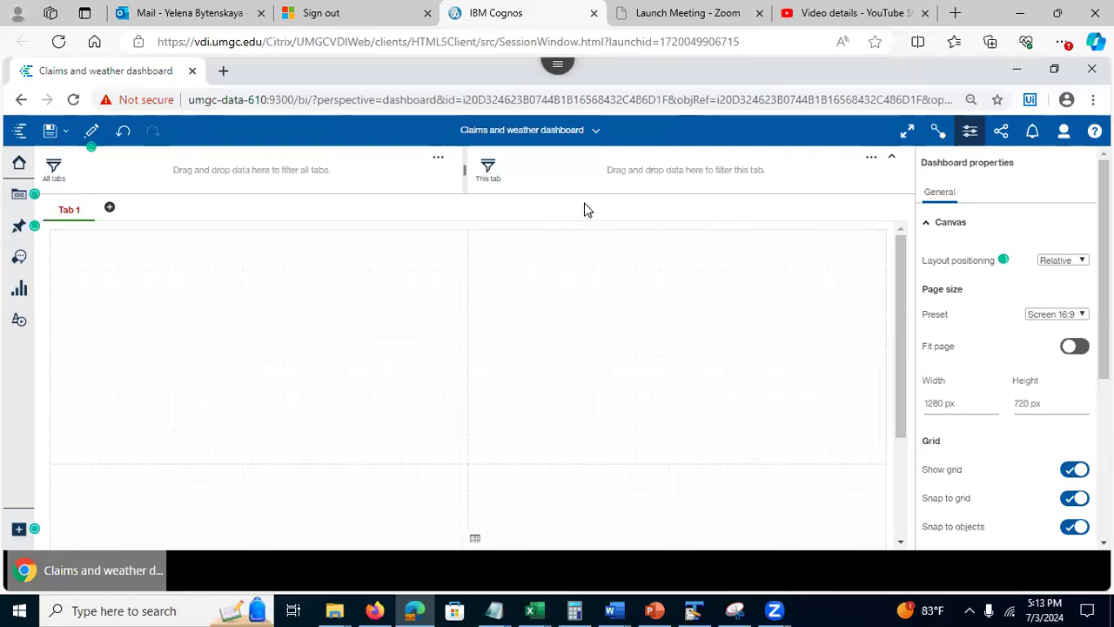
Step: Go to the Welcome page and open the recent Claims And Weather Exploration
click(596, 131)
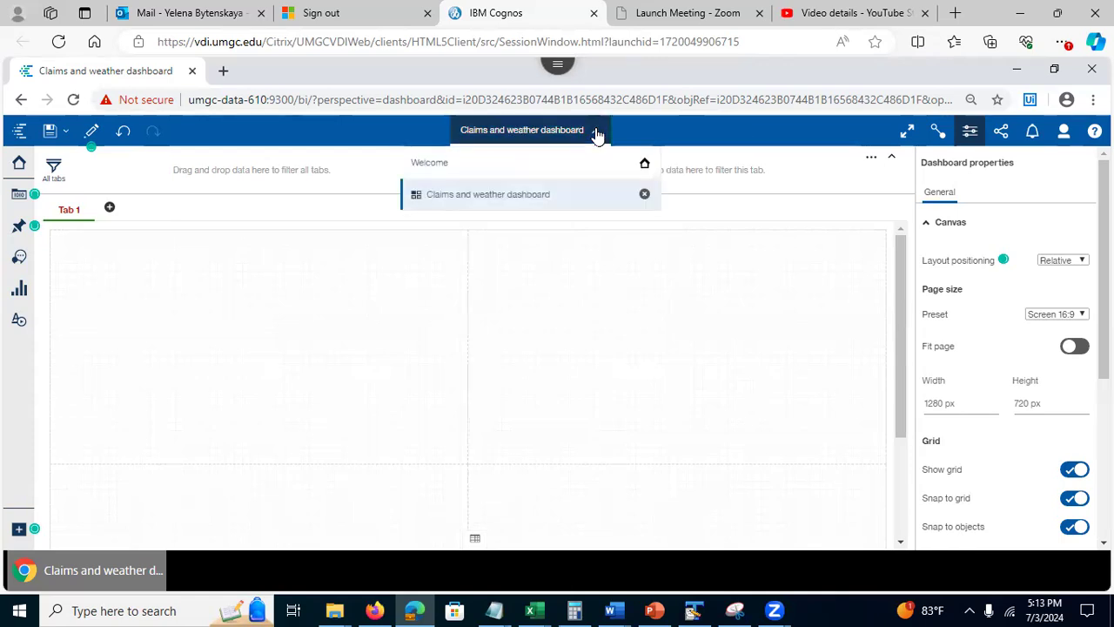
click(459, 162)
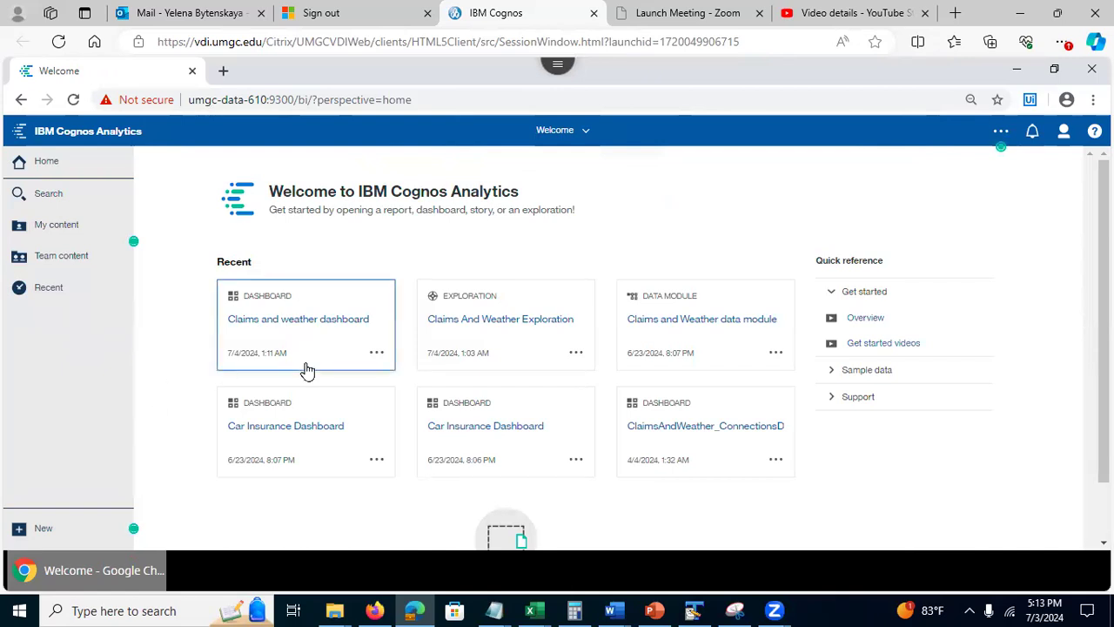
click(502, 326)
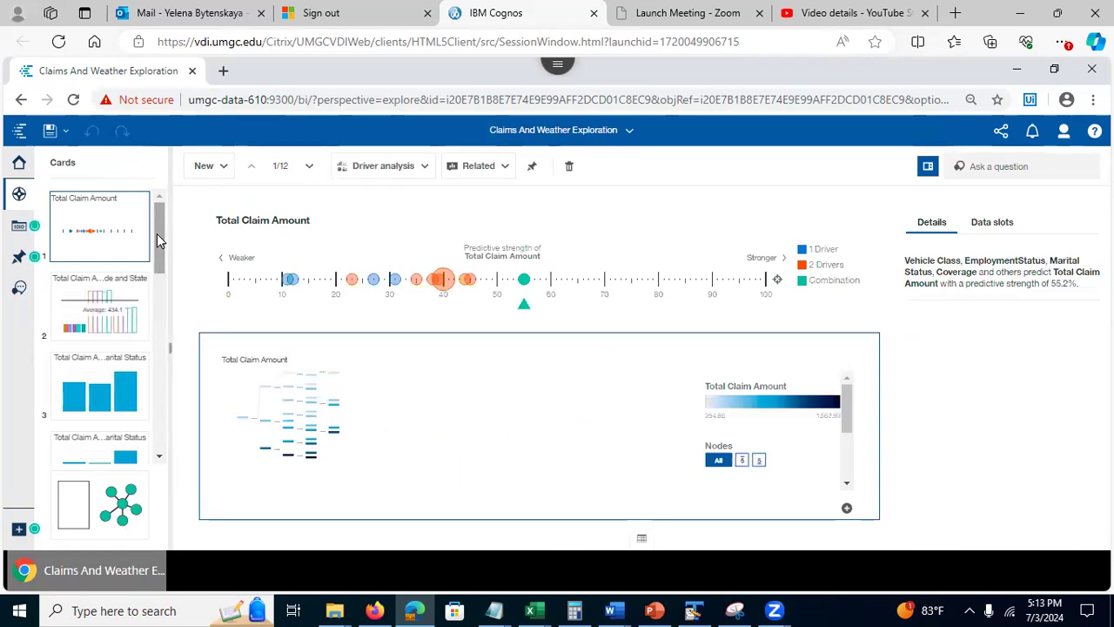
Step: Pin the Total Claim Amount driver analysis from the first exploration card and display the My pins collection
mouse_move(75, 225)
click(533, 167)
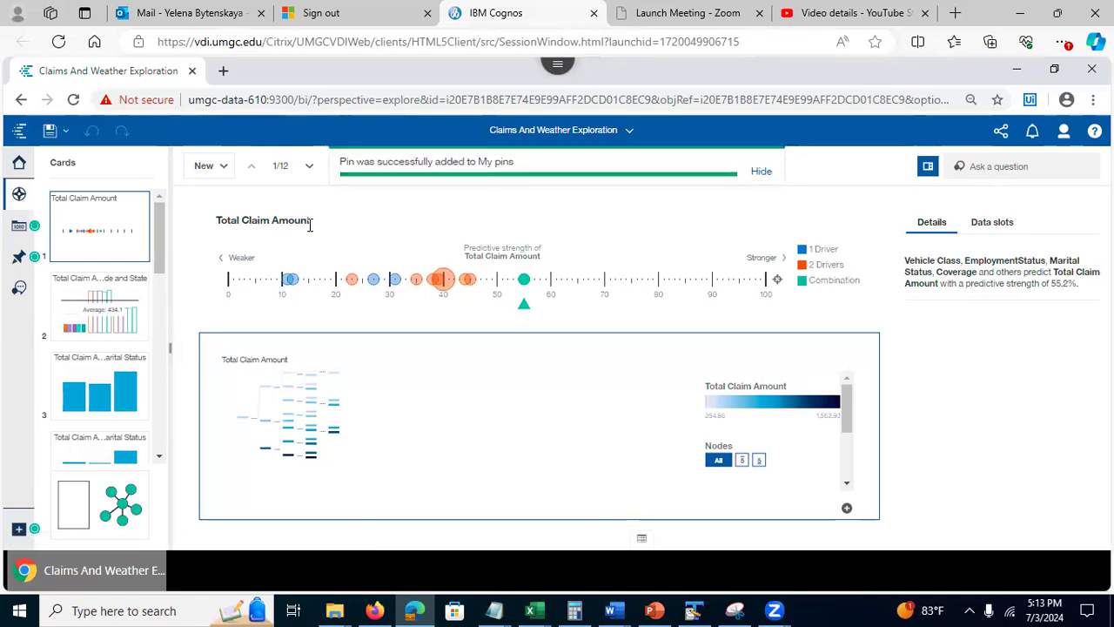
click(17, 257)
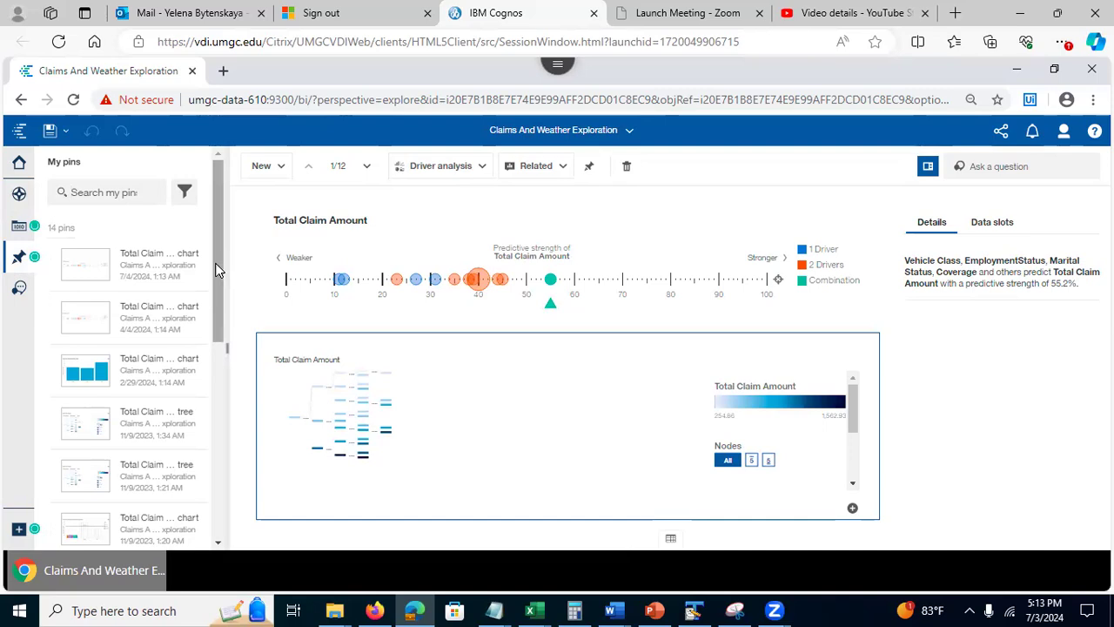
Step: Switch back to the open Claims and weather dashboard and display the My pins collection there
click(630, 132)
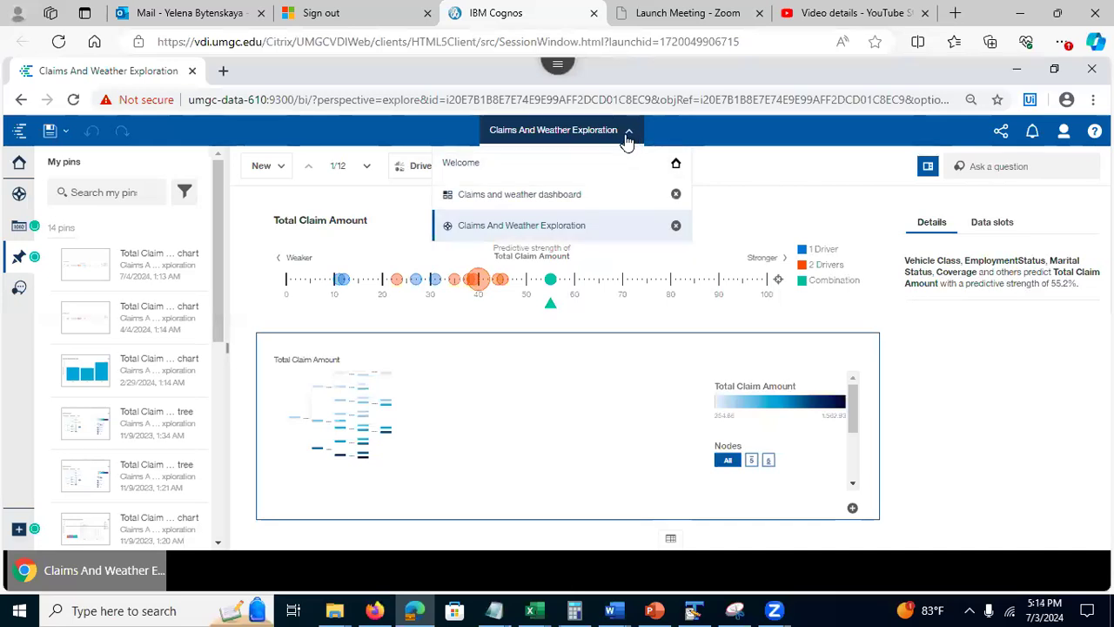
click(531, 195)
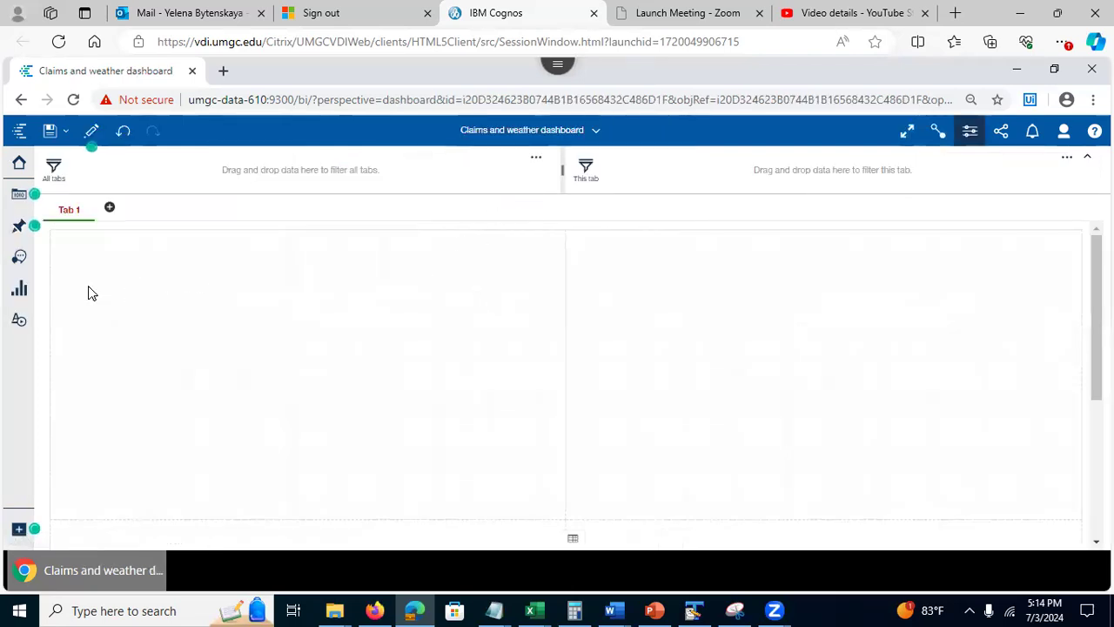
click(22, 226)
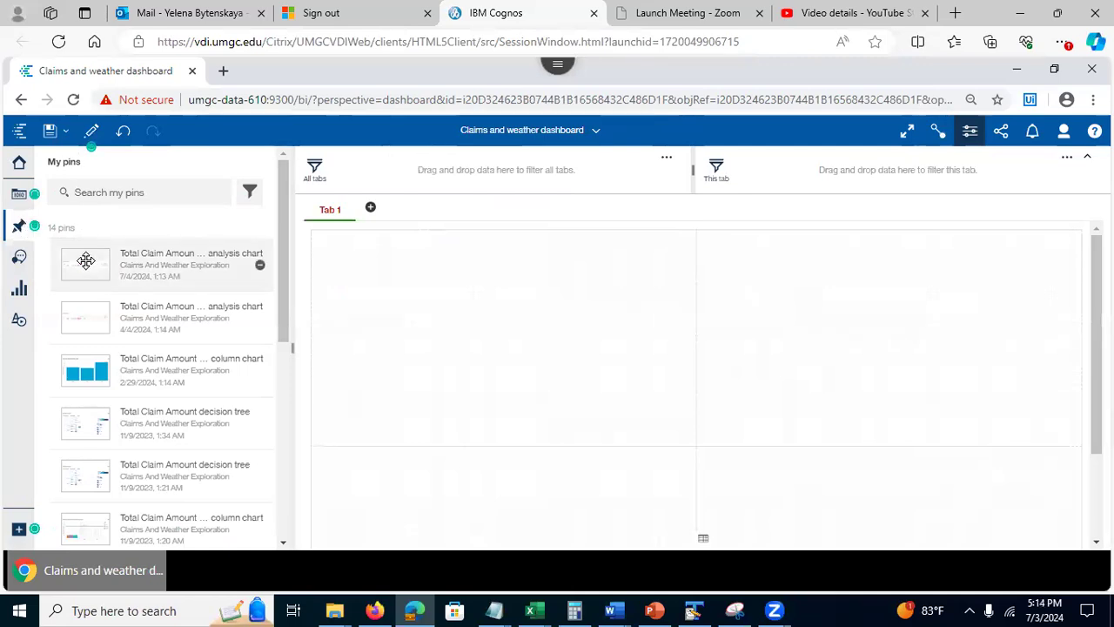
Step: Place the 7/4/2024 Total Claim Amount driver analysis pin in the dashboard's upper-left cell and the 2/29/2024 column chart pin in the upper-right cell
drag(86, 261, 509, 339)
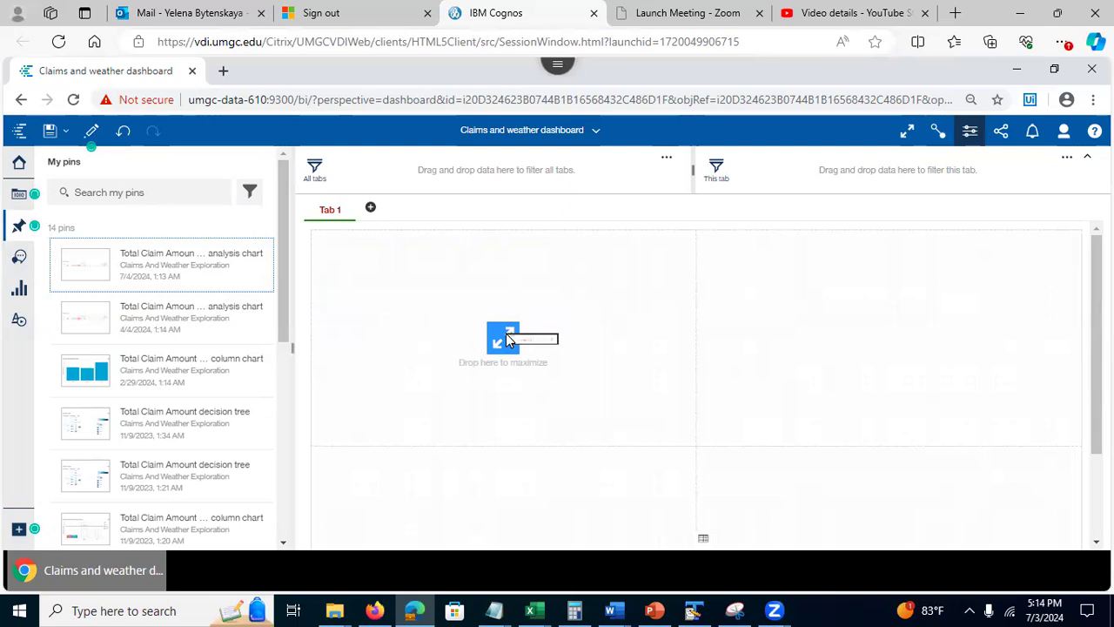
drag(509, 339, 509, 340)
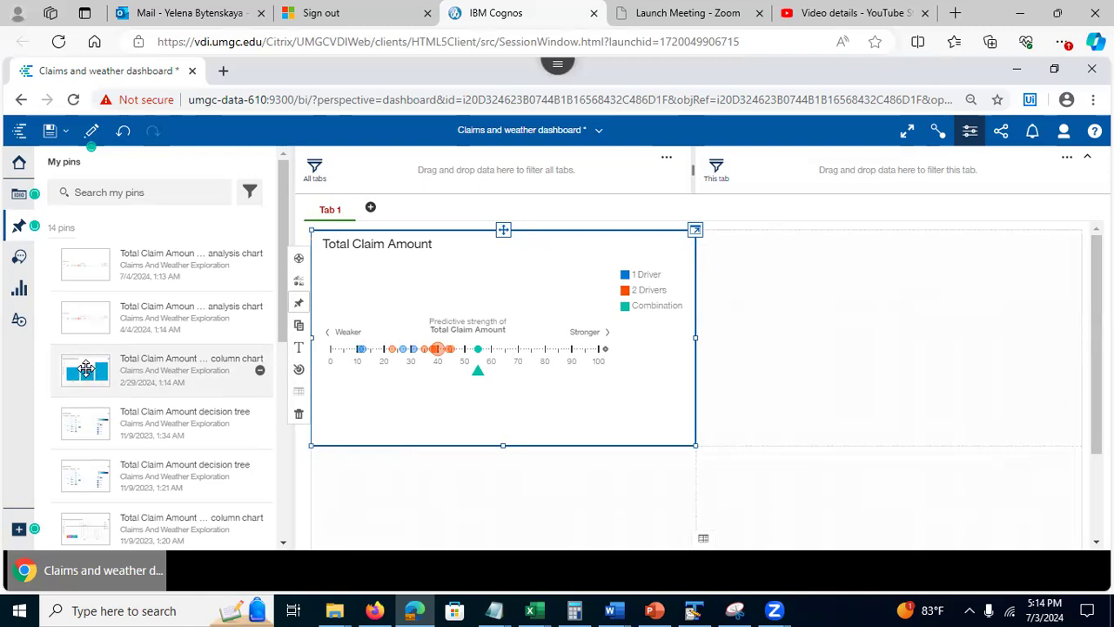
drag(87, 371, 888, 329)
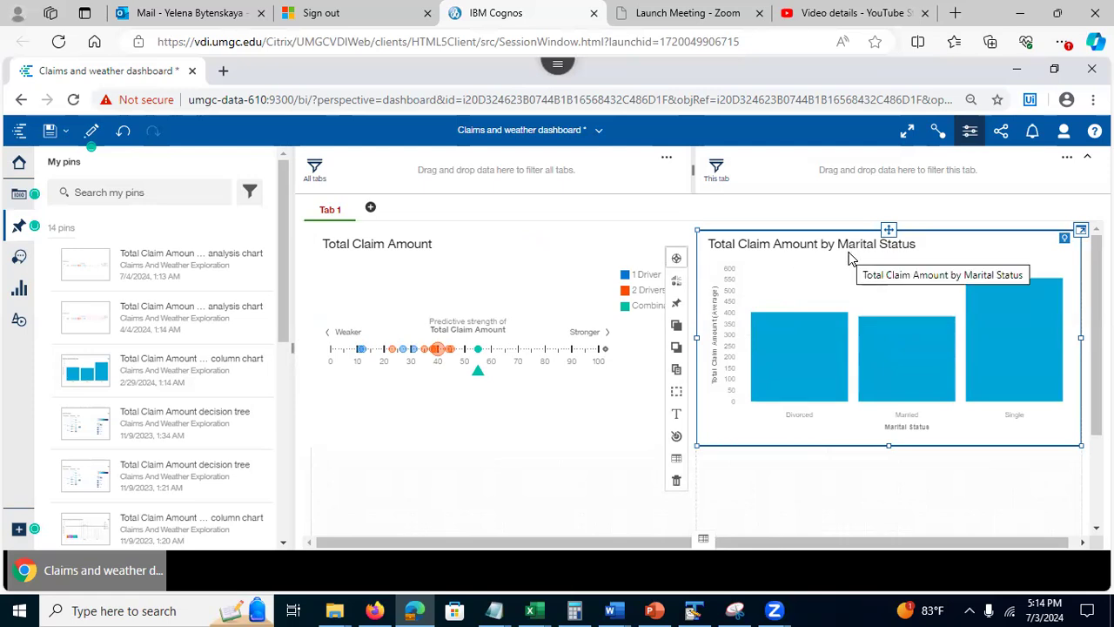
Step: Add a new Pie visualization to the dashboard's lower-left cell
scroll(705, 356, down, 1)
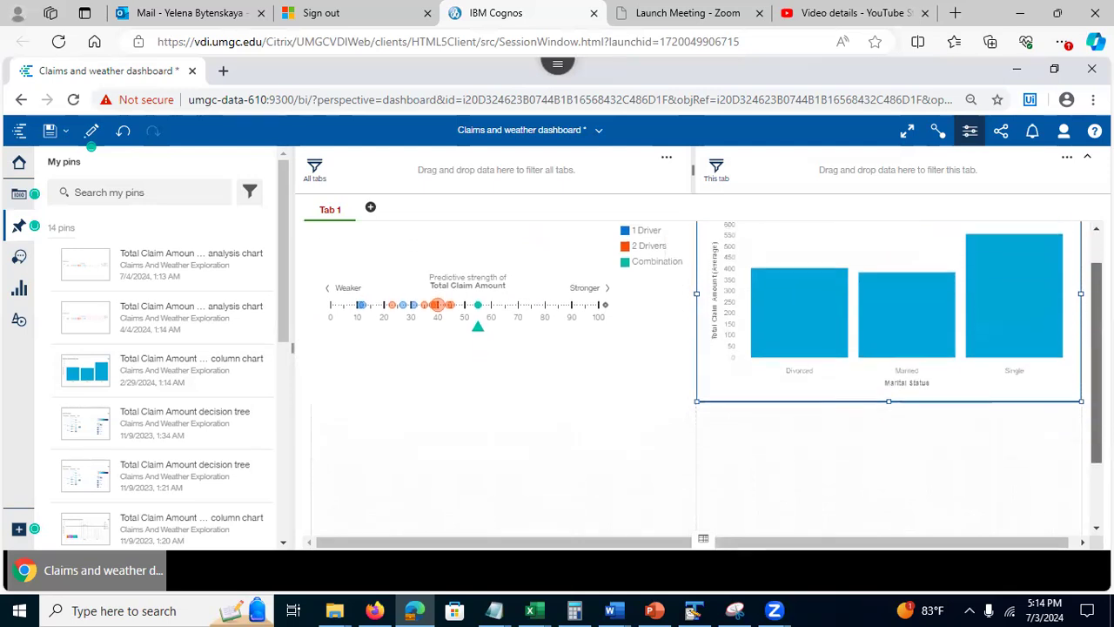
scroll(705, 357, down, 2)
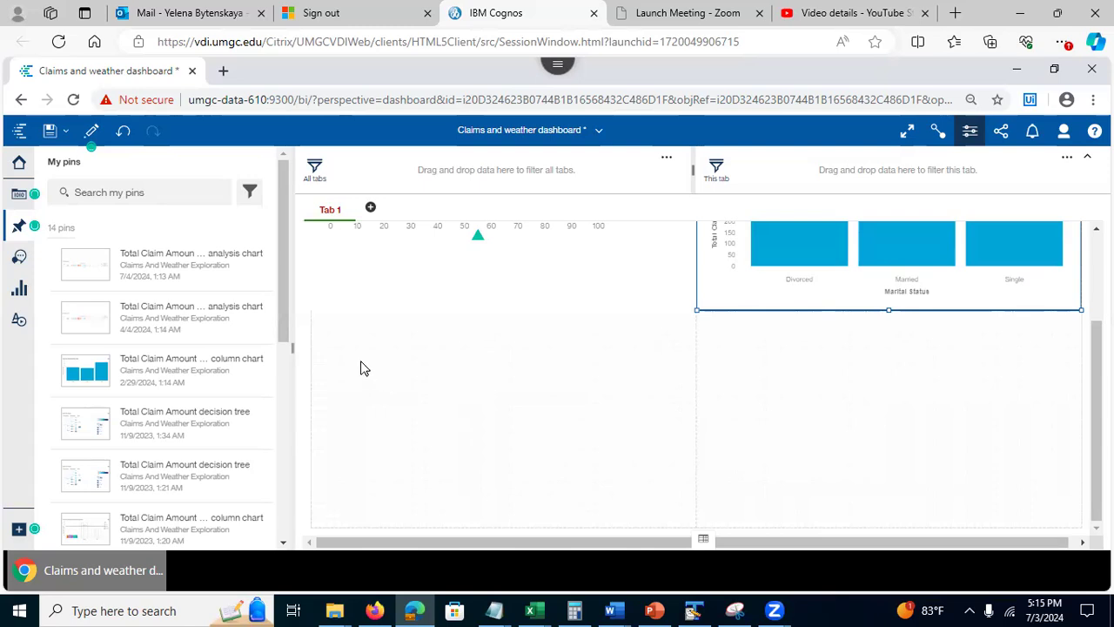
click(18, 292)
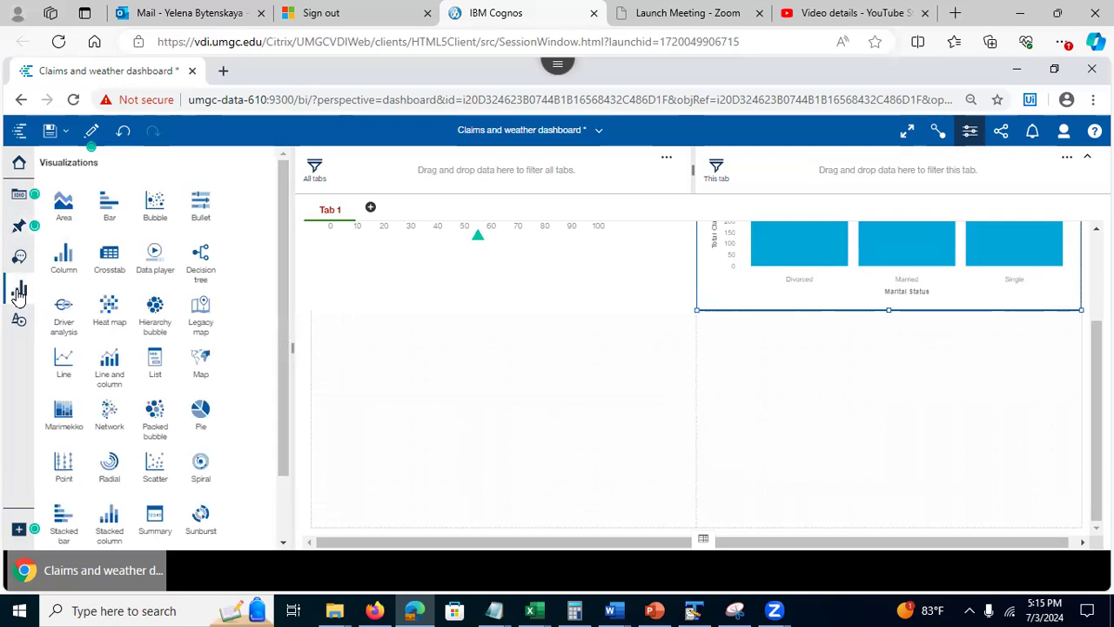
drag(201, 409, 501, 418)
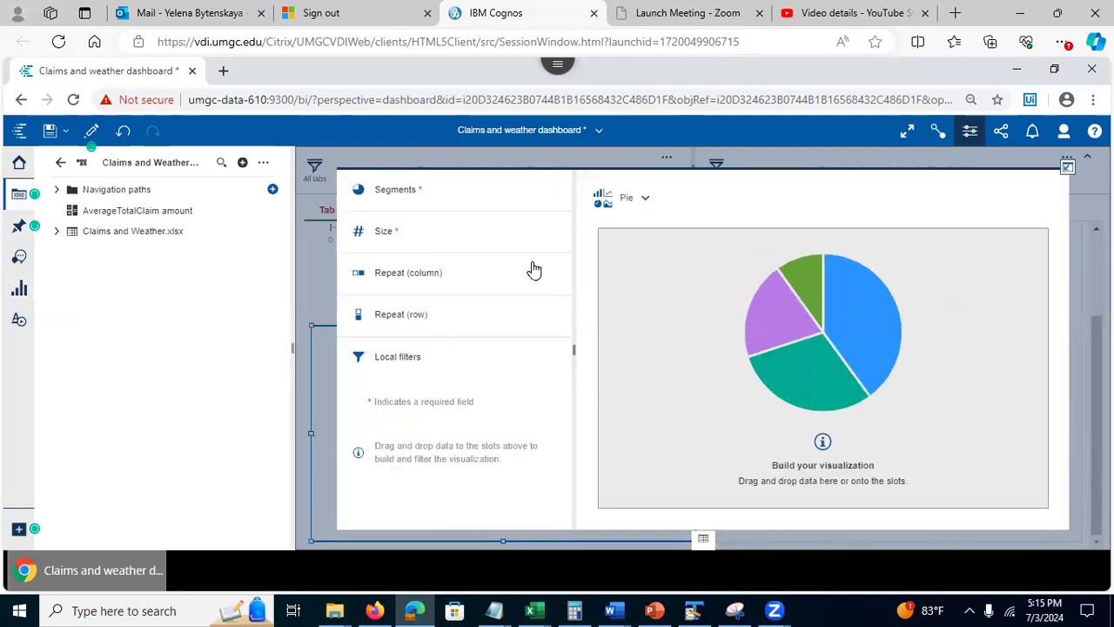
Step: From Claims and Weather.xlsx, assign State to the pie chart's Segments and Customer to its Size
click(57, 231)
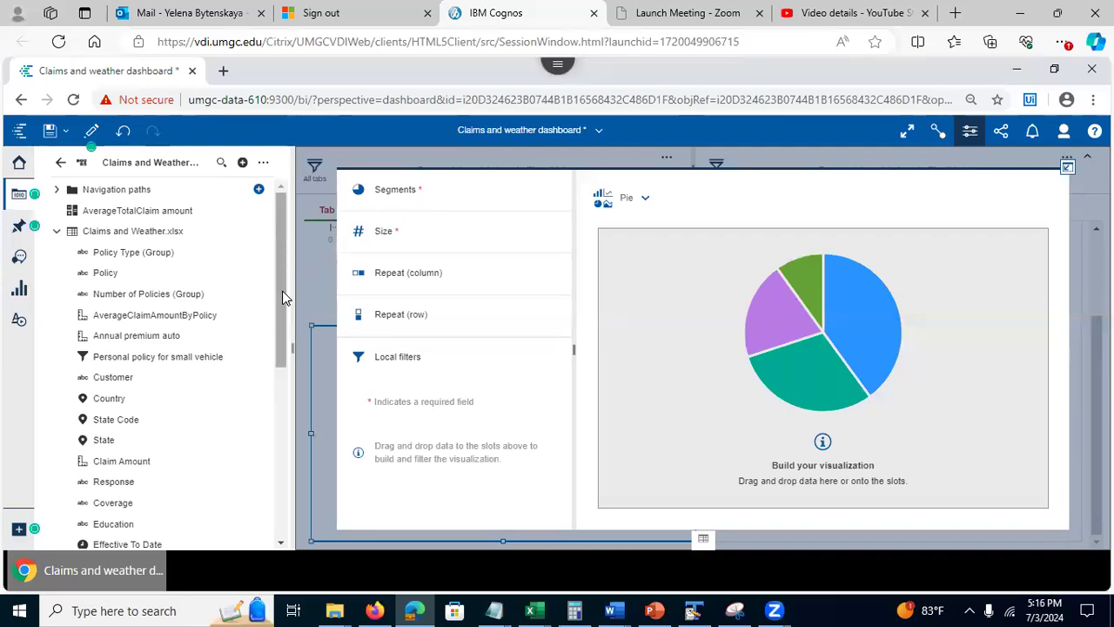
drag(103, 442, 462, 192)
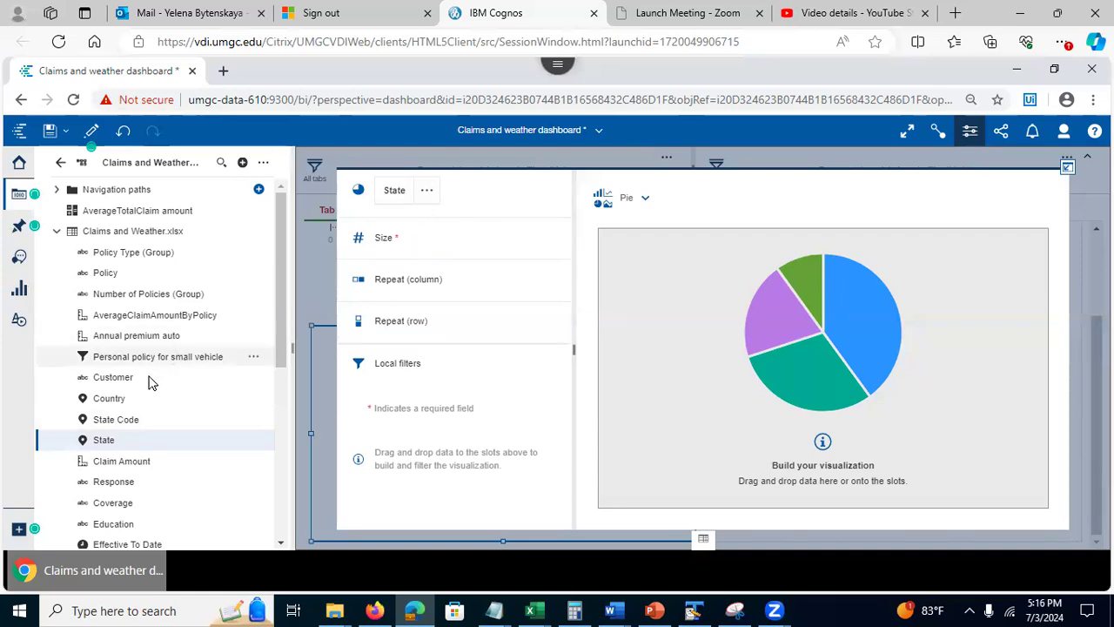
drag(113, 377, 418, 237)
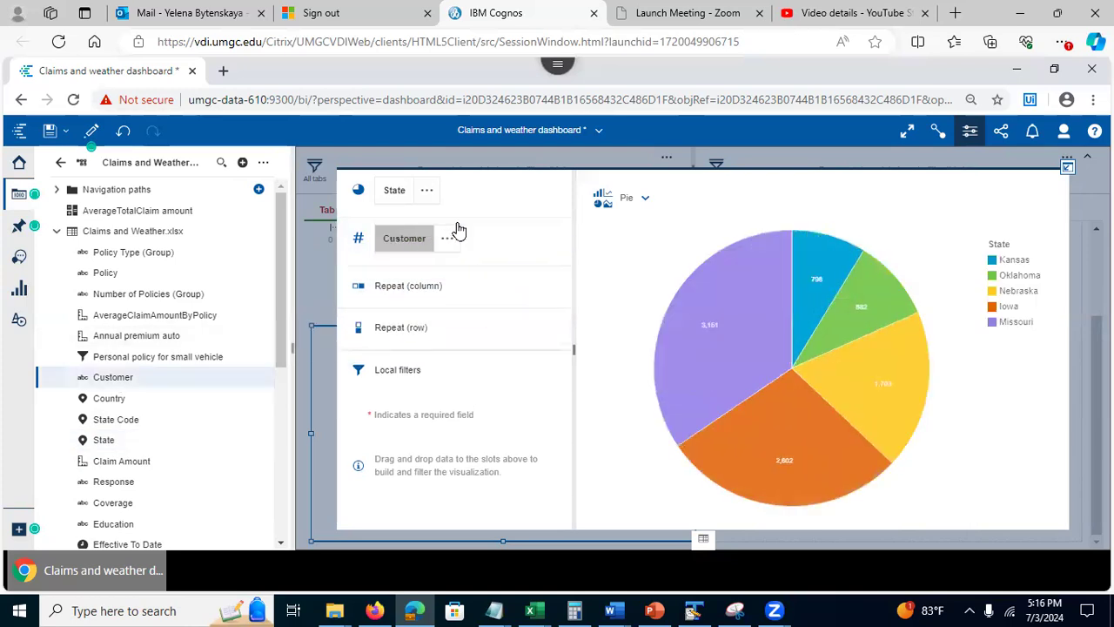
Step: Check how Customer is summarized in the pie chart and collapse the visualization back into the dashboard
click(448, 241)
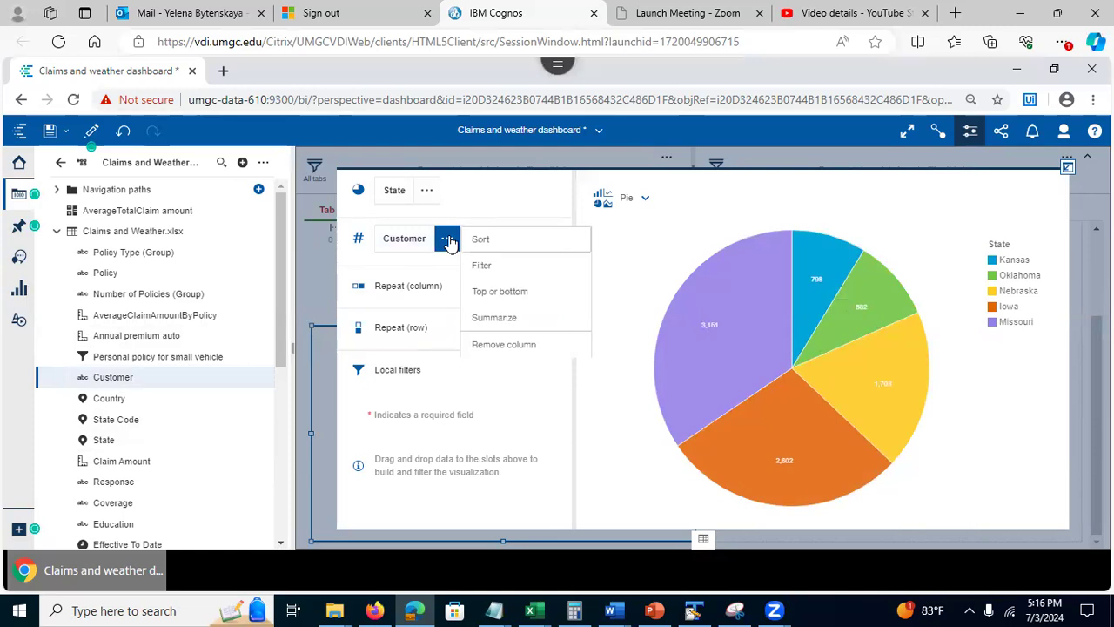
click(481, 319)
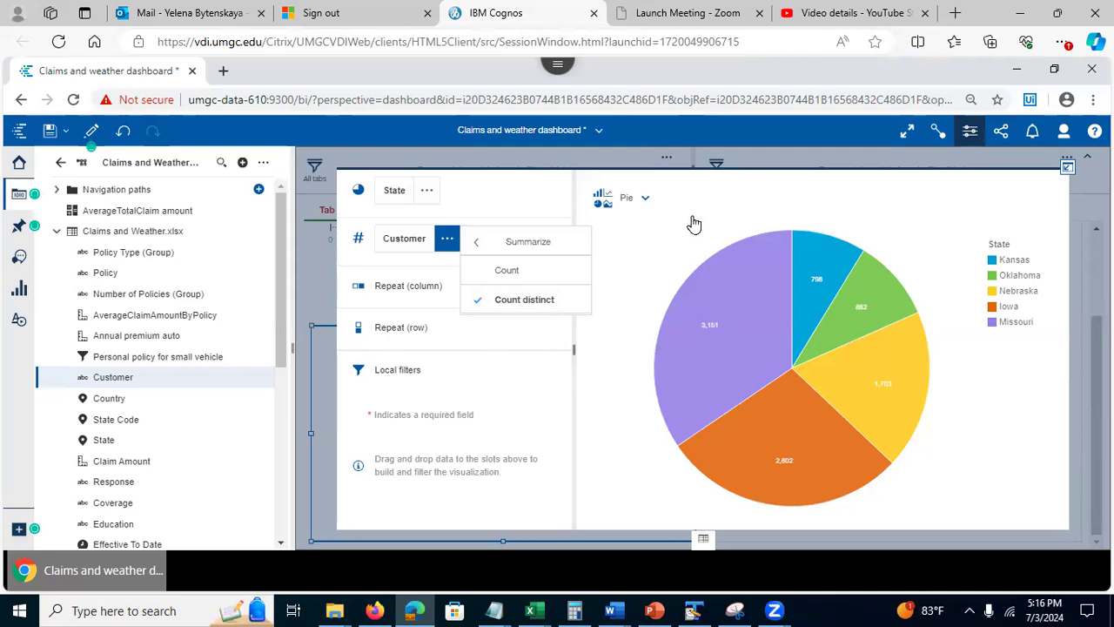
click(647, 257)
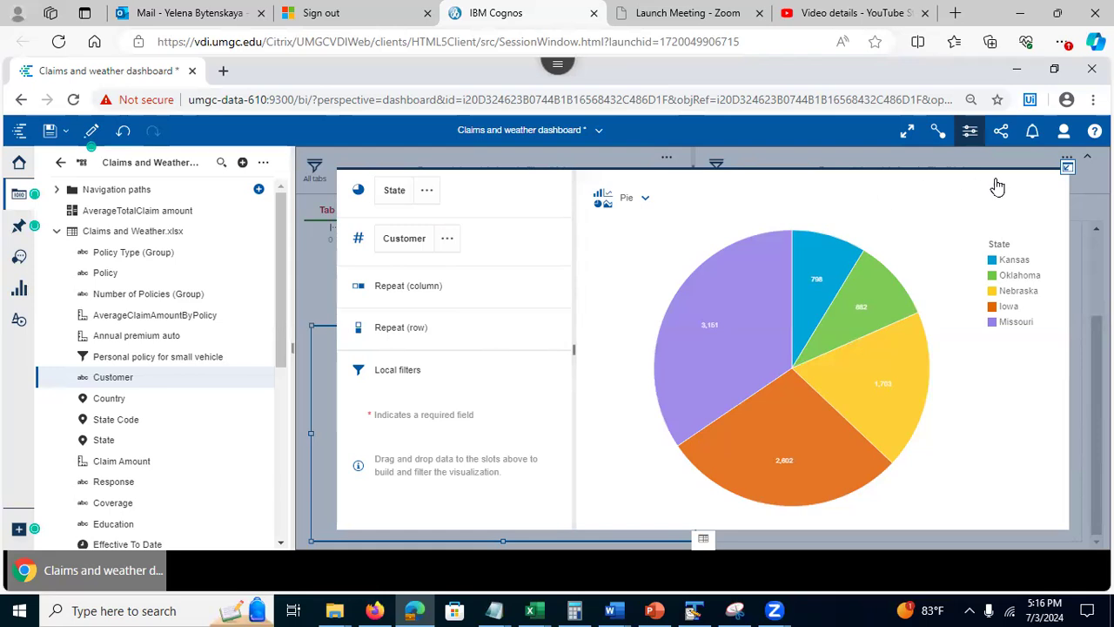
click(1068, 166)
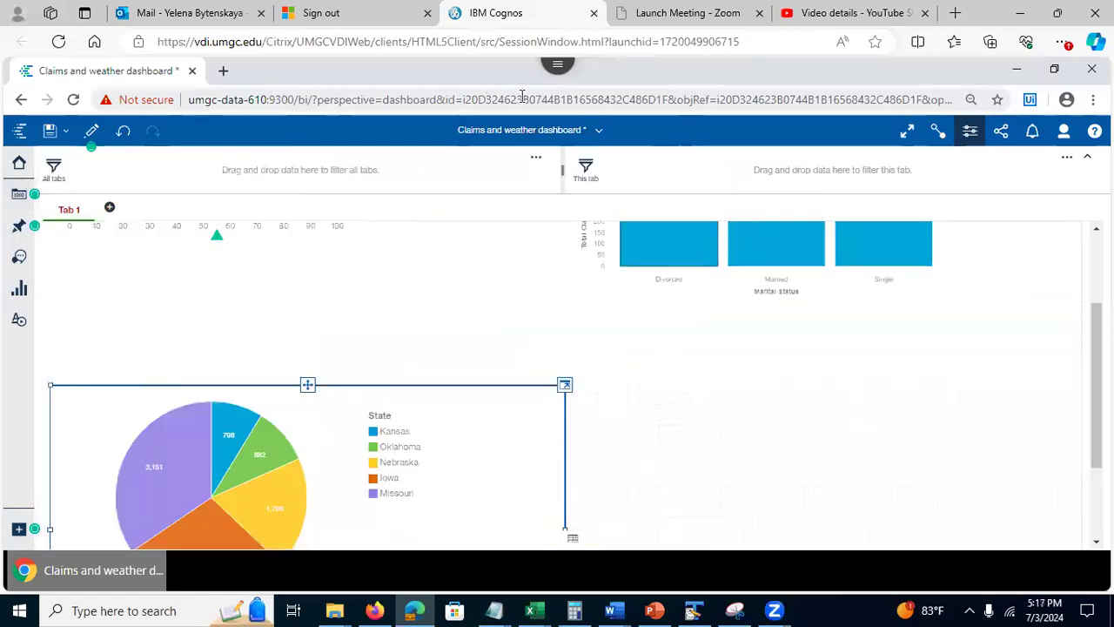
Step: Review the pie chart's legend and chart properties and turn on Display % for its value labels
click(970, 139)
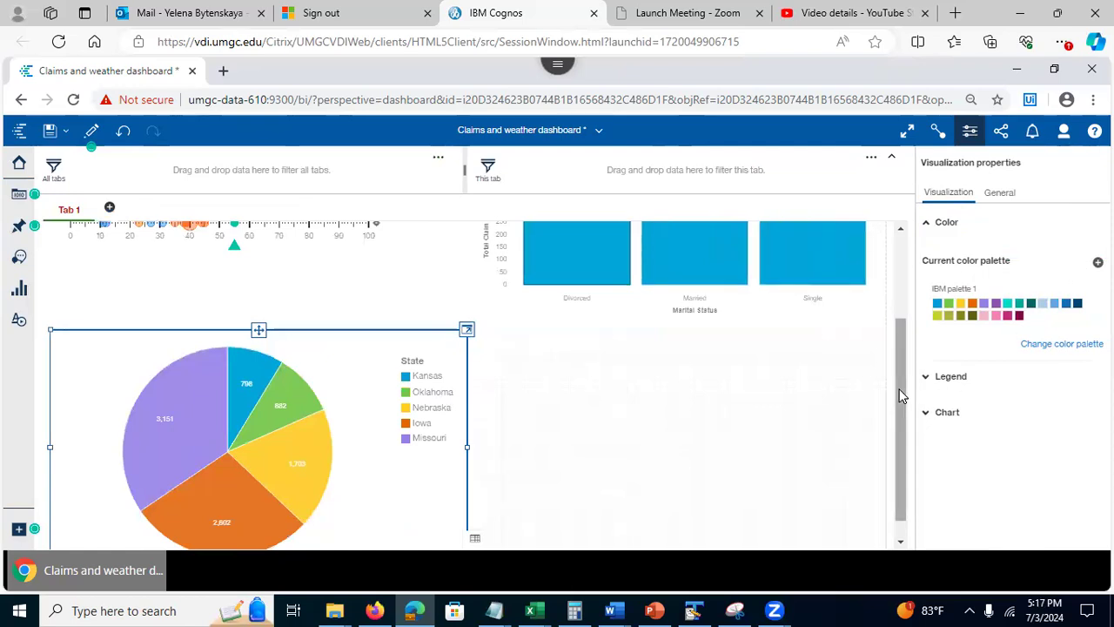
click(926, 379)
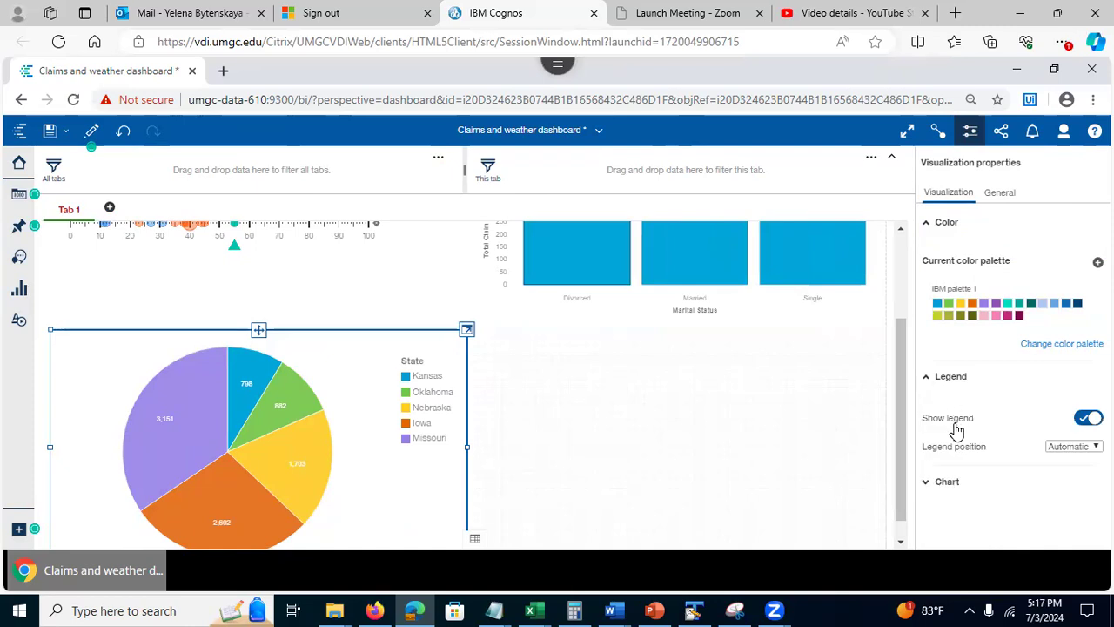
click(927, 380)
click(927, 414)
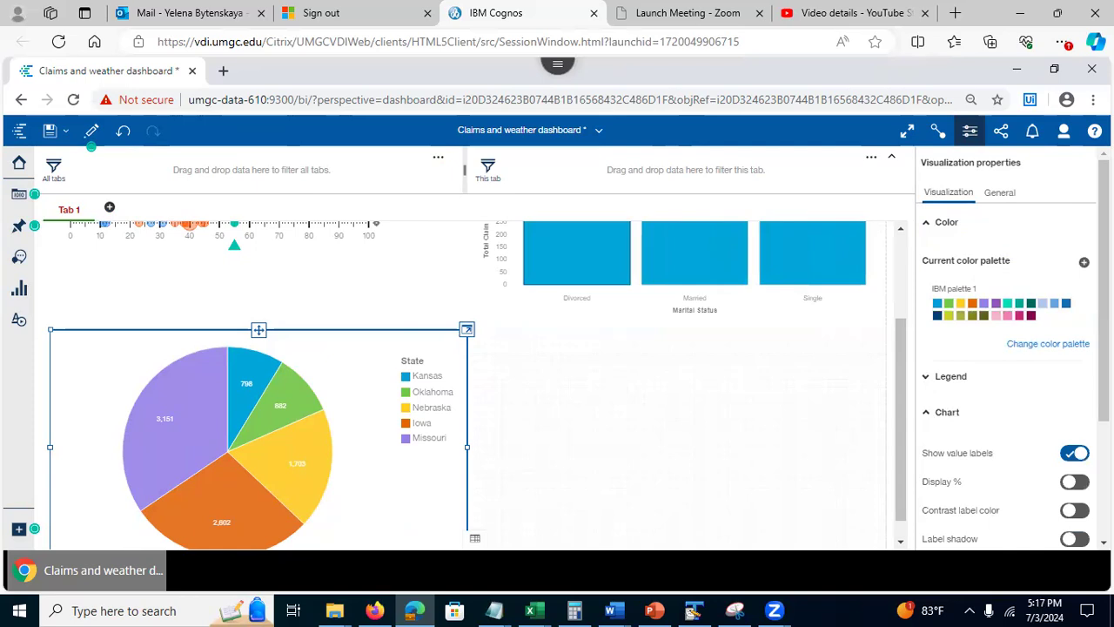
scroll(1005, 348, down, 3)
scroll(966, 342, down, 1)
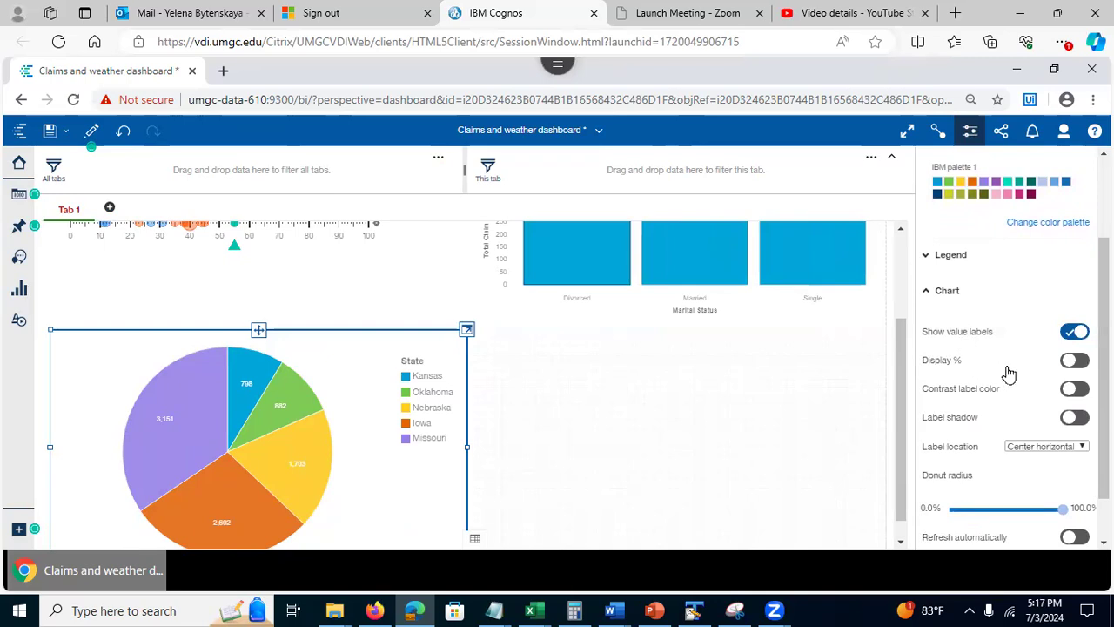
click(1075, 362)
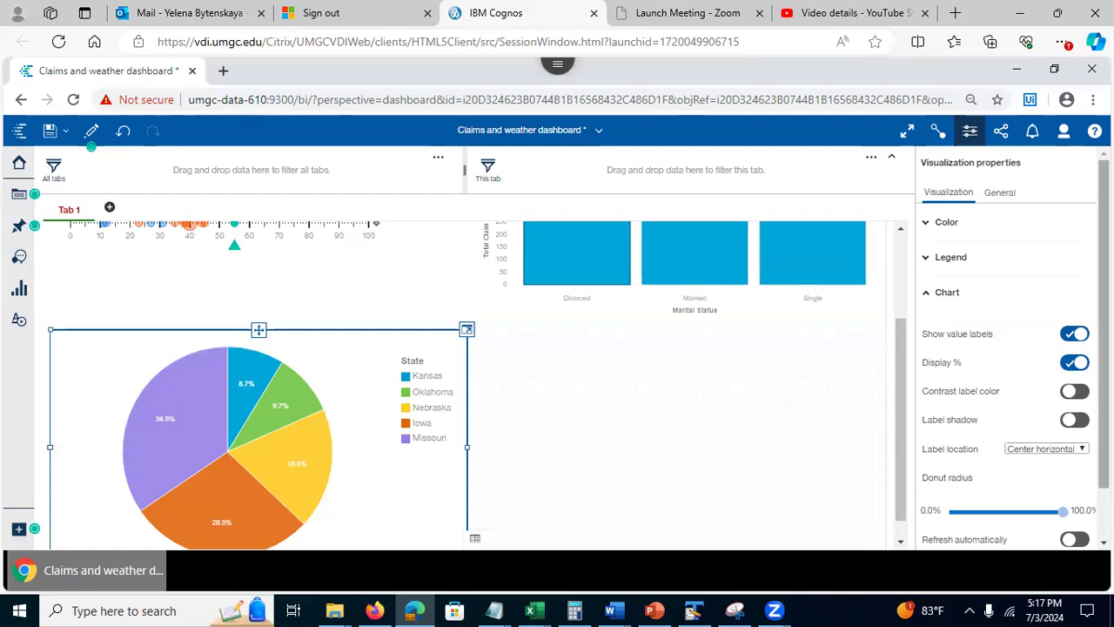
Step: Reduce the pie chart's donut radius to roughly two thirds of its range, making it a donut
scroll(1104, 348, down, 2)
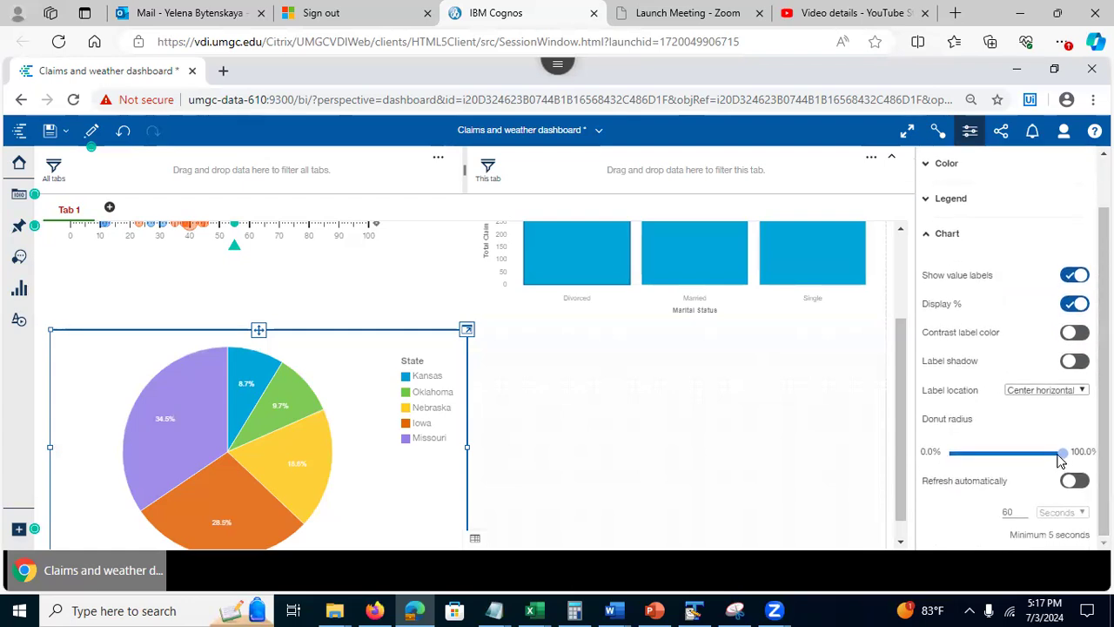
drag(1062, 454, 1026, 459)
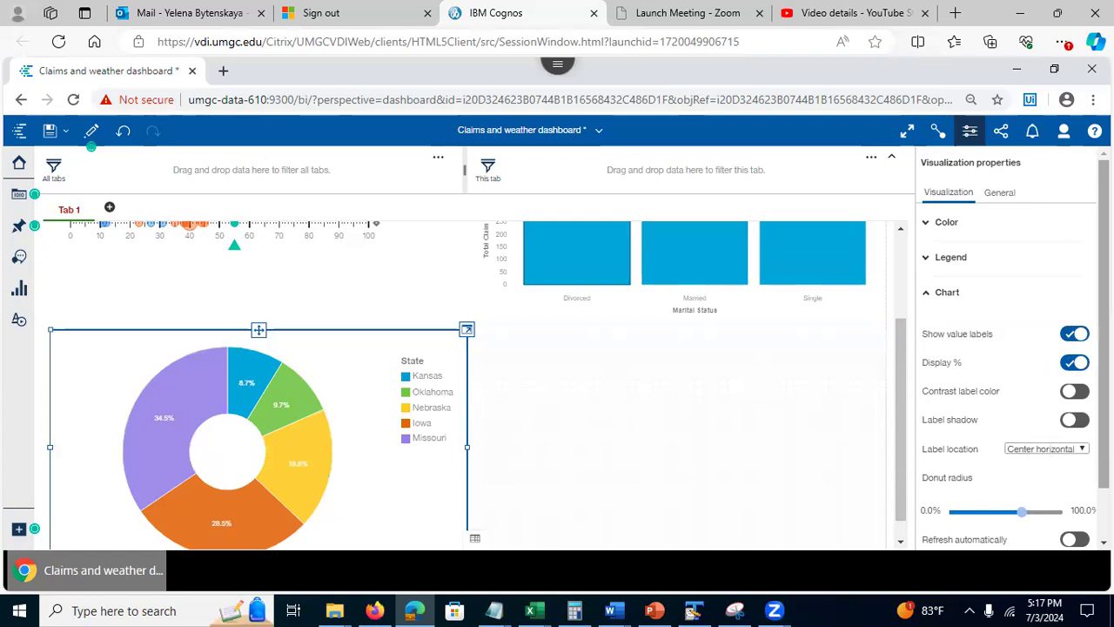
scroll(1010, 348, down, 2)
scroll(1009, 348, up, 2)
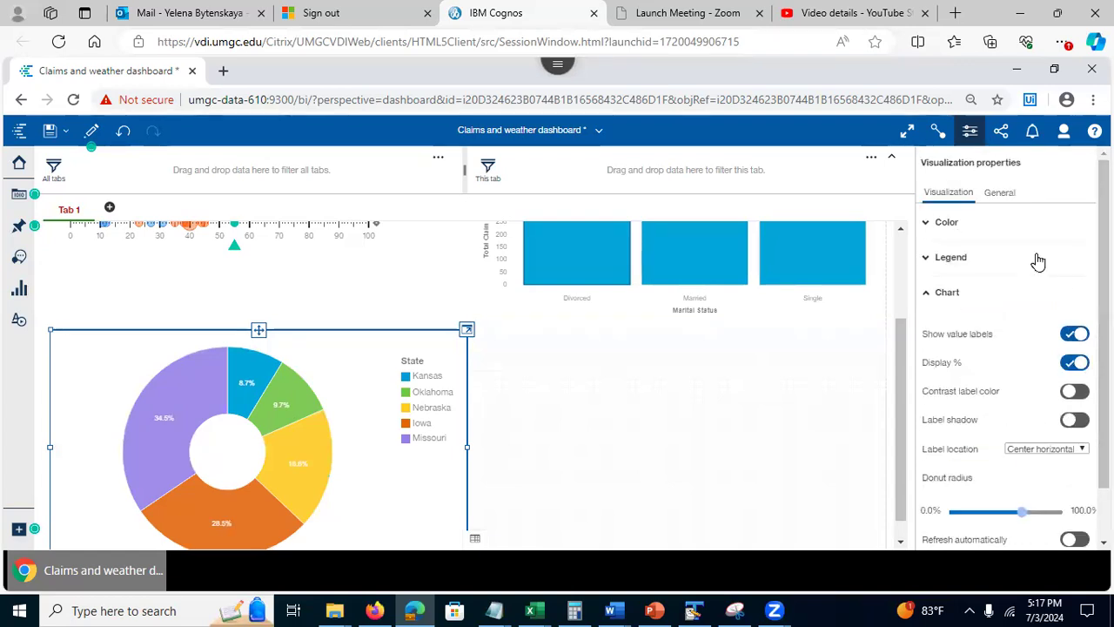
Step: In the donut chart's general appearance properties, set the border color to dark blue #00558B
click(1000, 193)
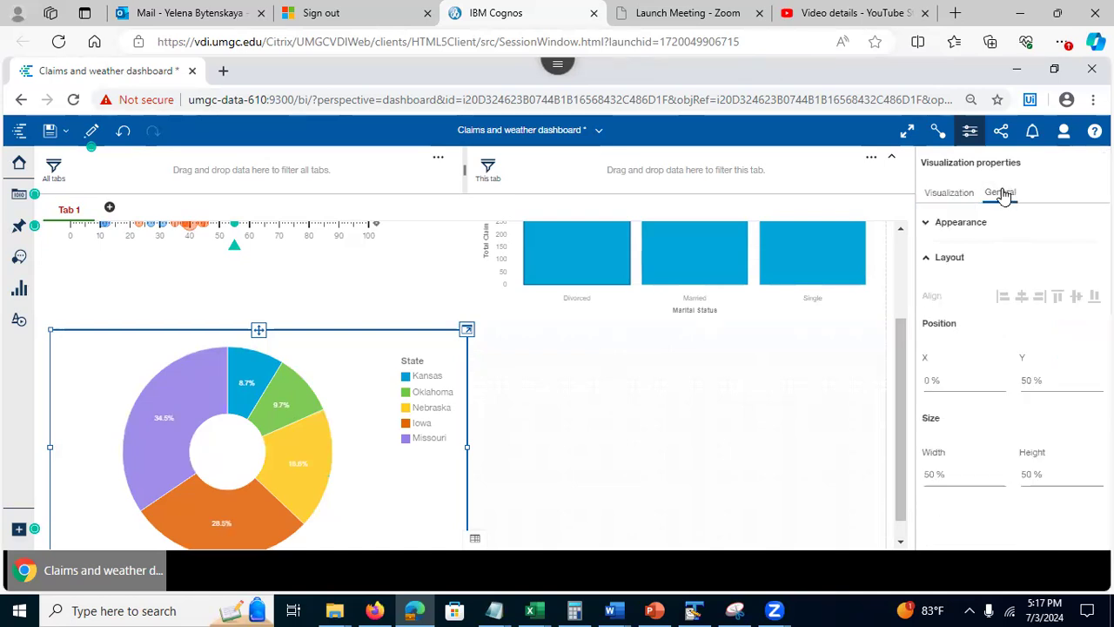
click(927, 228)
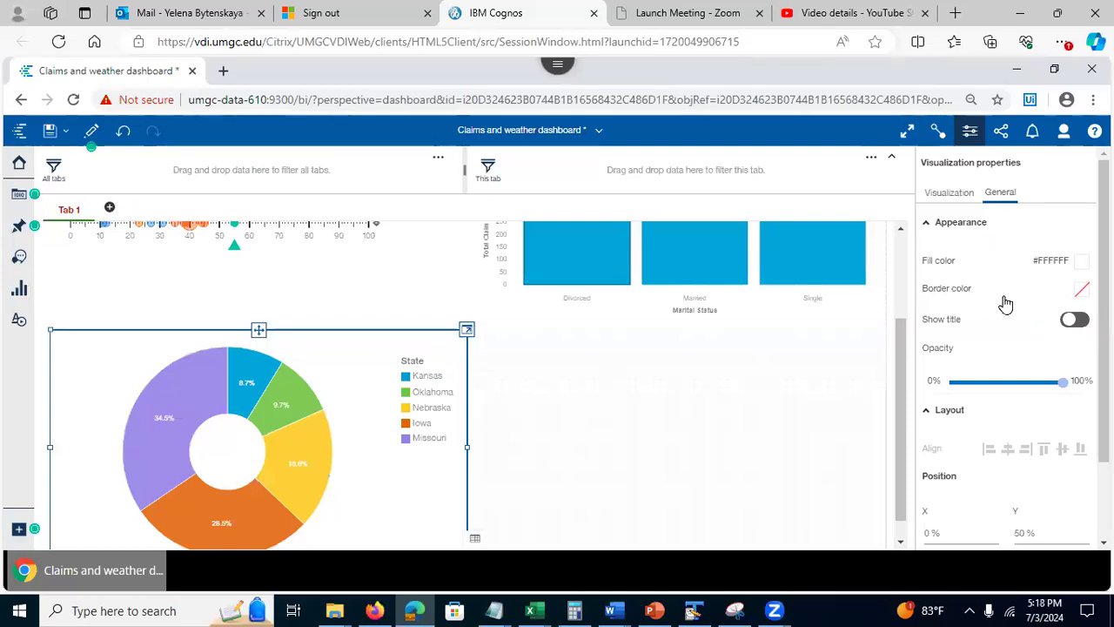
click(1082, 290)
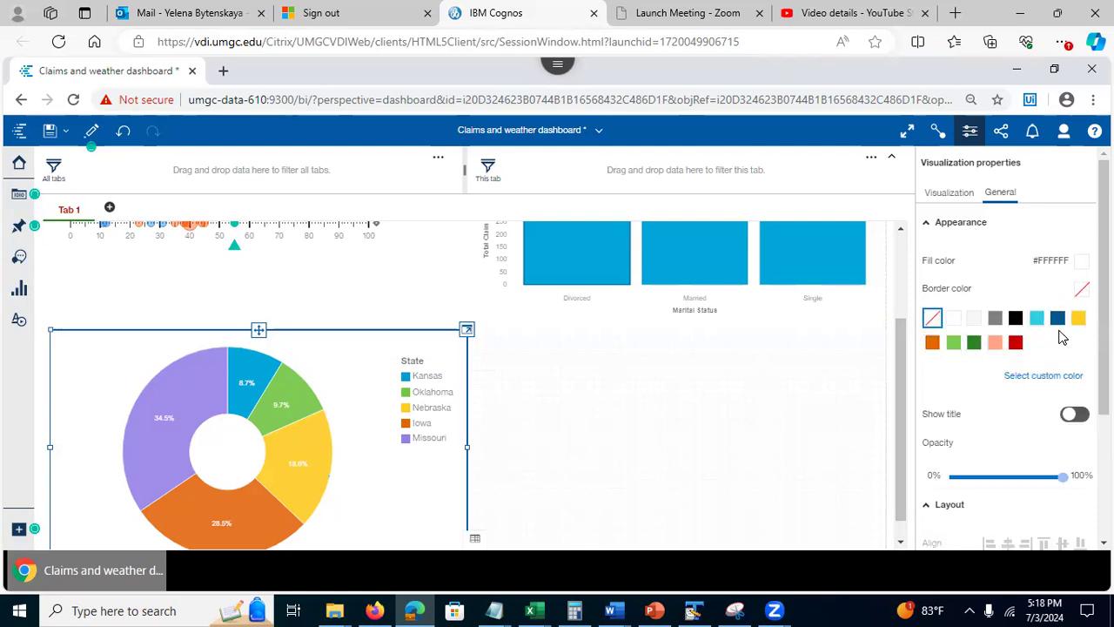
click(1058, 321)
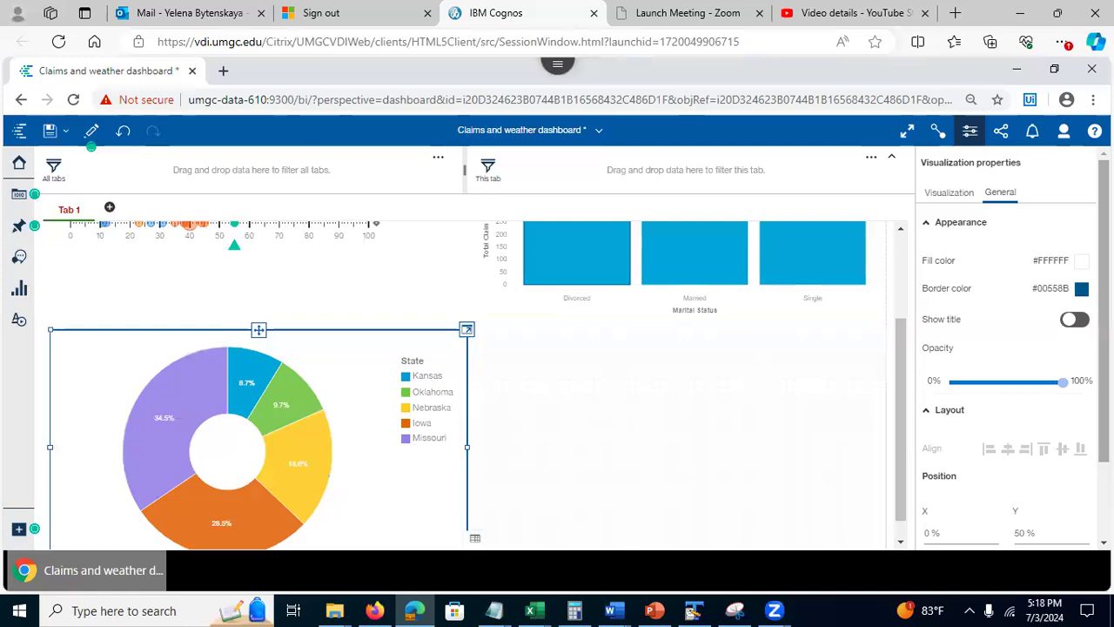
Step: Show the donut chart's title and enter "Percentage of Customers by Stare" as its text
click(1074, 321)
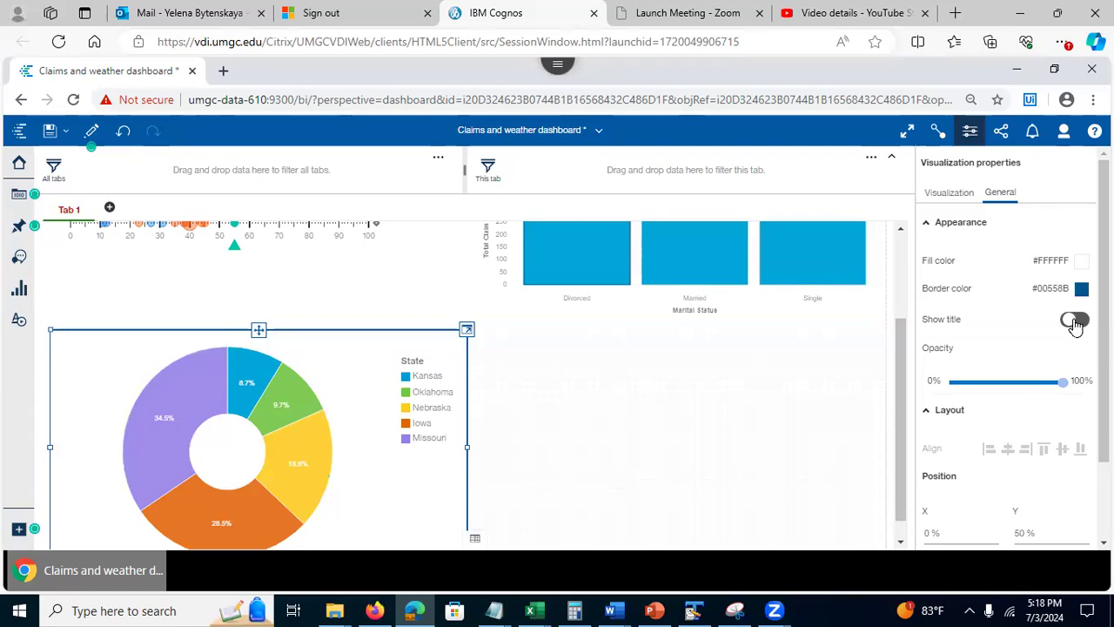
click(1075, 322)
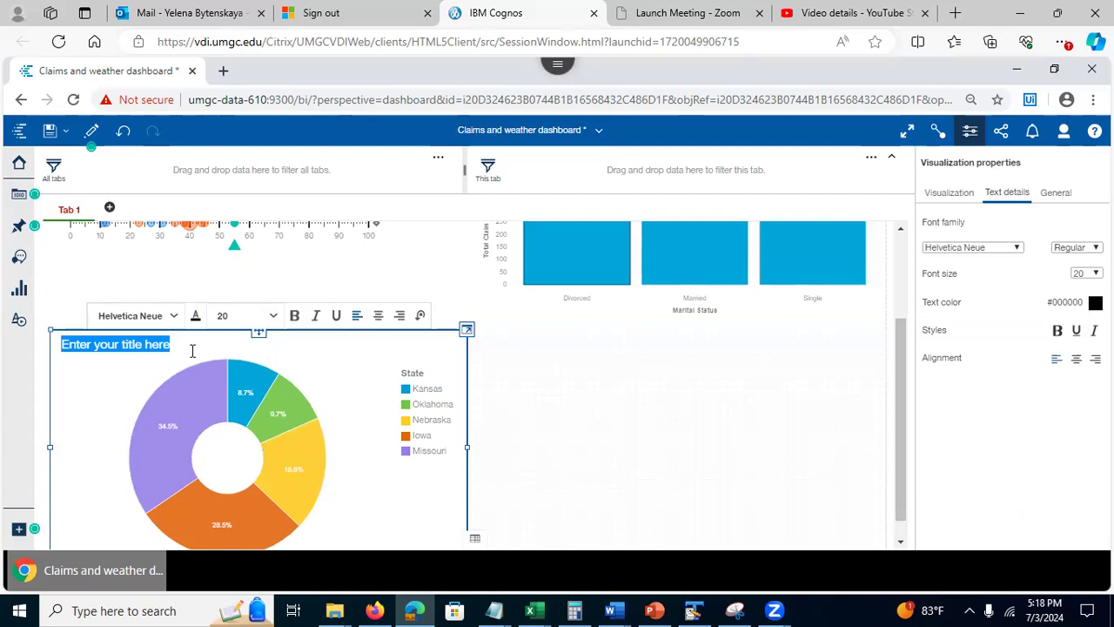
text(Percentage of Customers b)
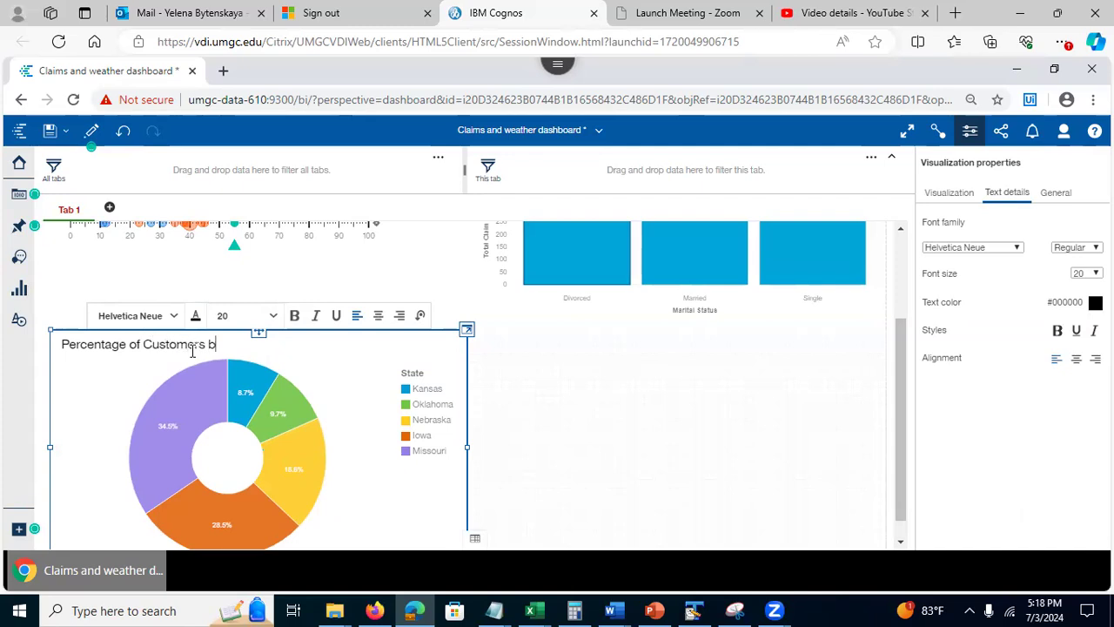
text(re)
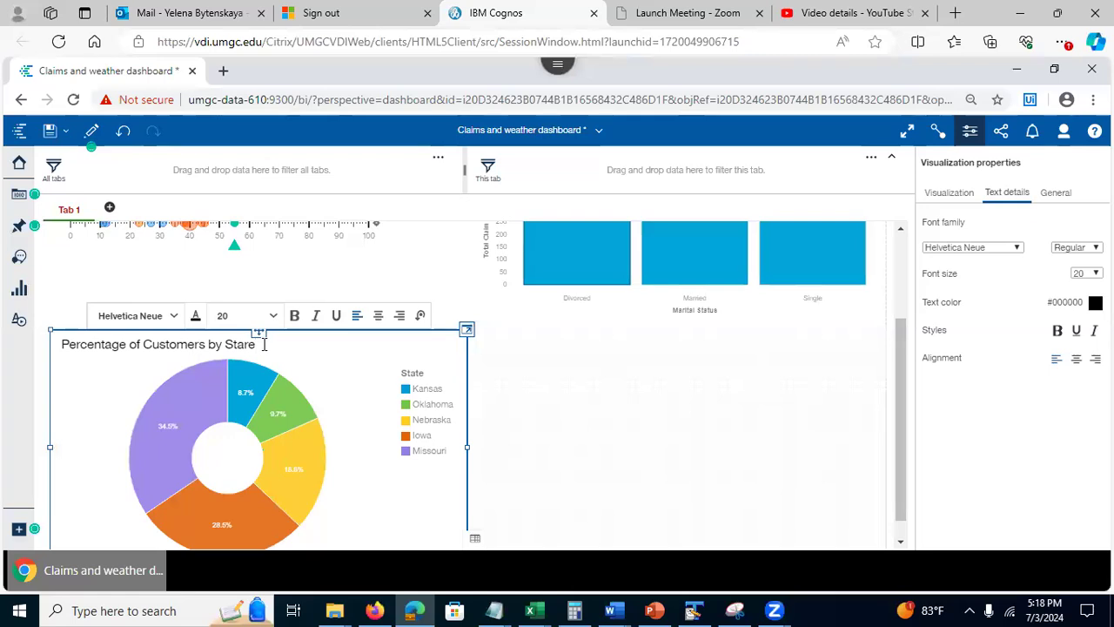
Step: Format the donut chart's title at size 24, centered, grey #808080 and bold, and save the dashboard
drag(264, 344, 58, 352)
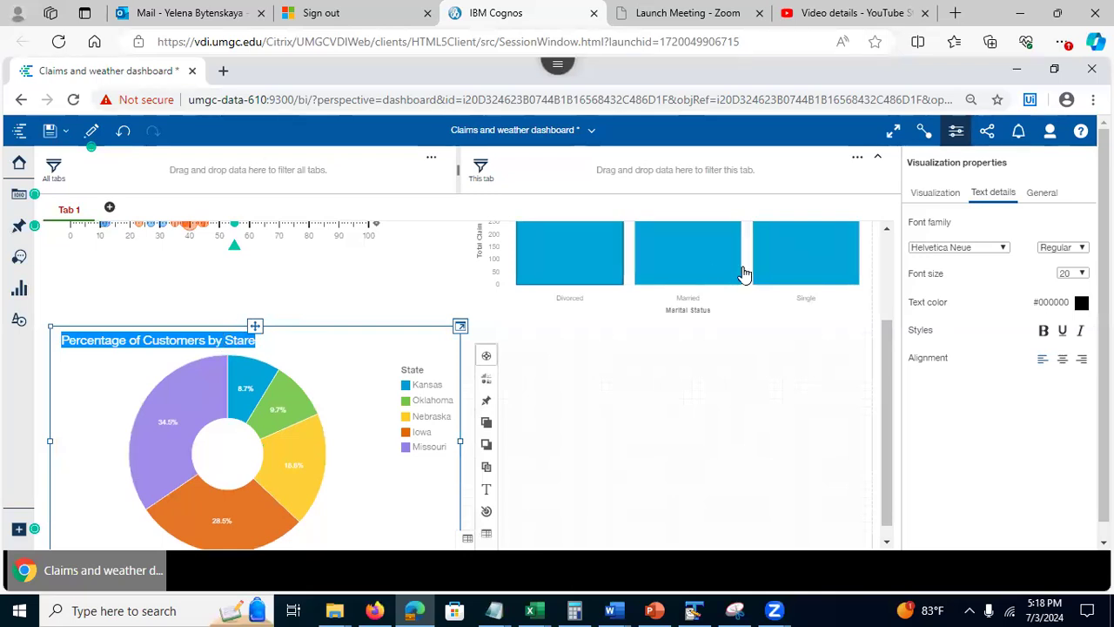
click(1063, 272)
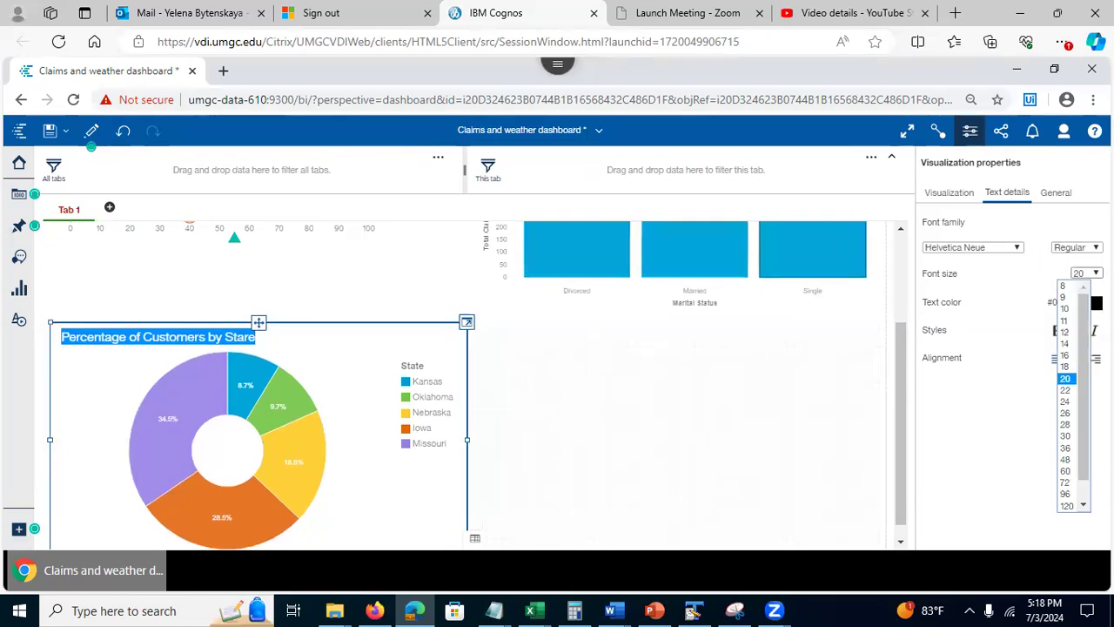
click(1066, 401)
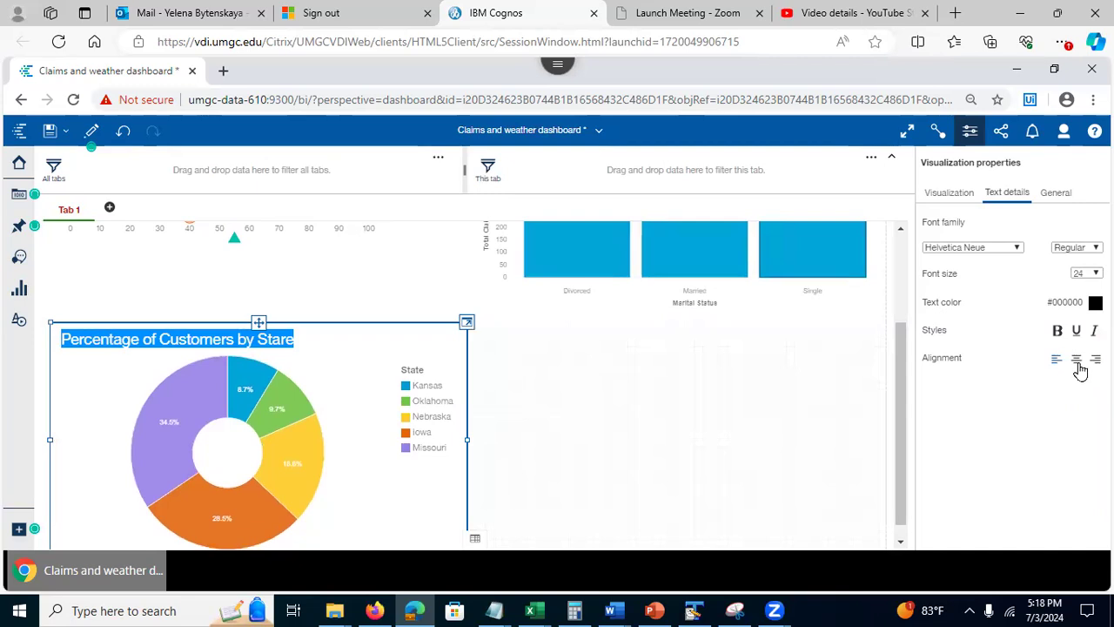
click(1076, 360)
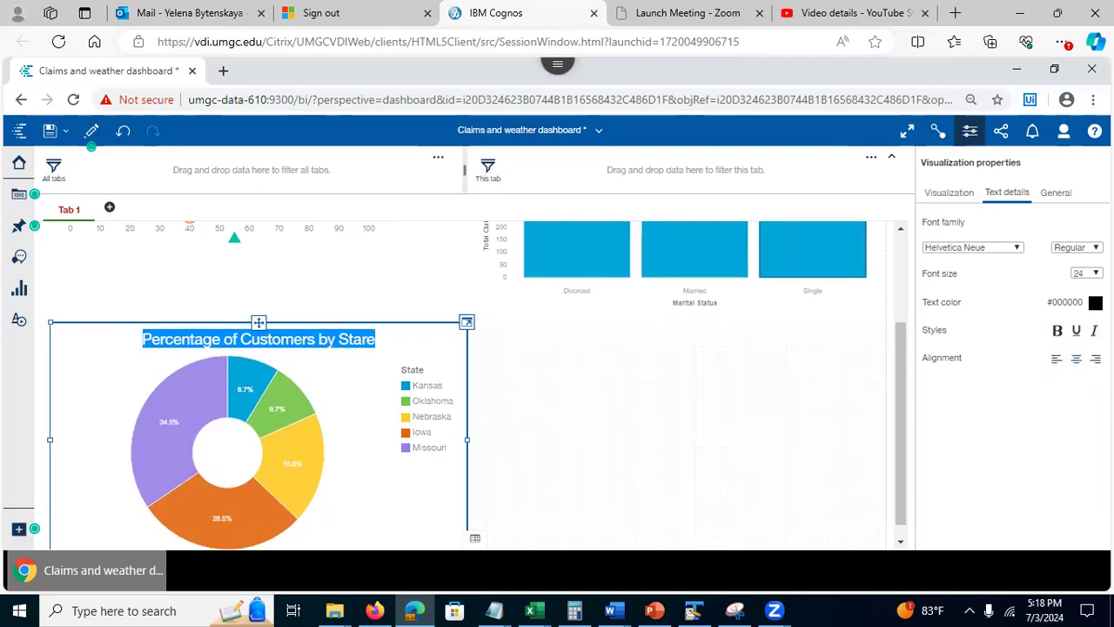
click(1095, 302)
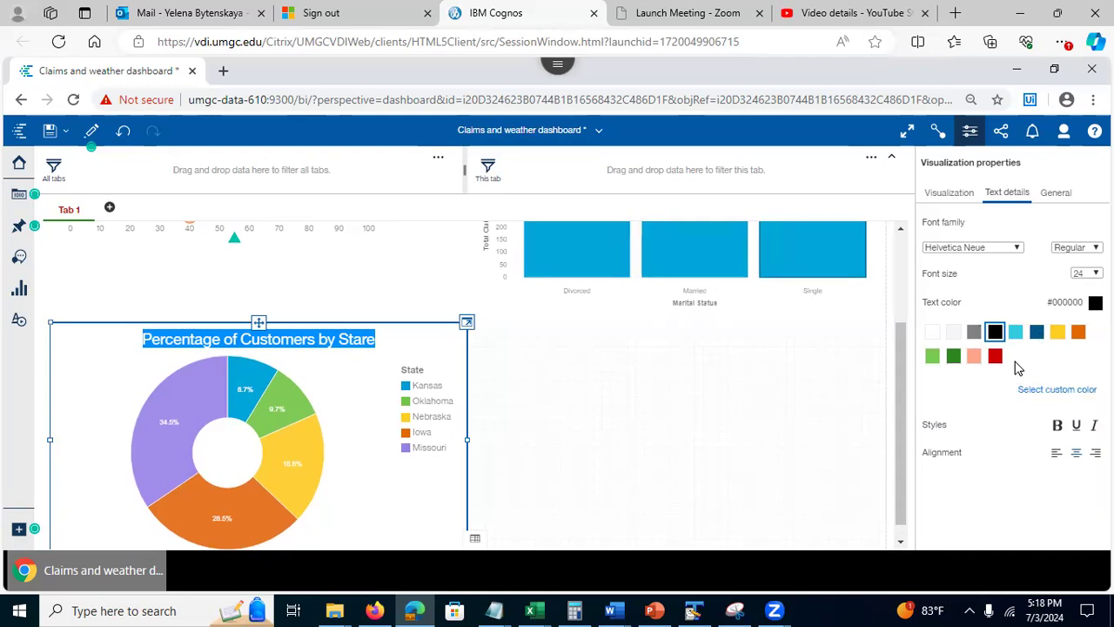
click(973, 332)
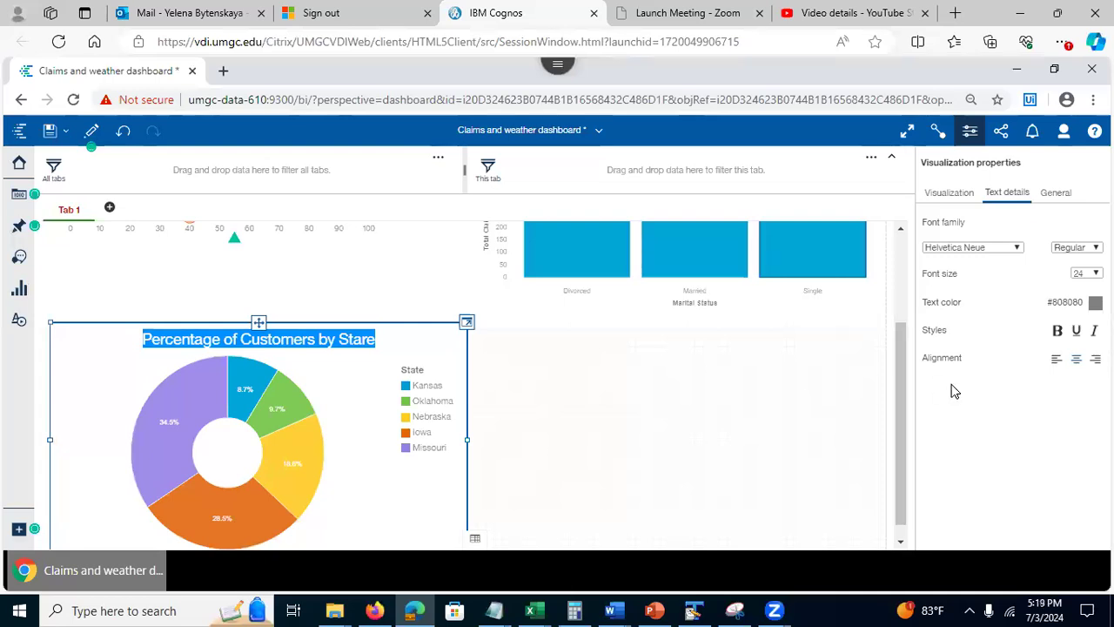
click(1056, 330)
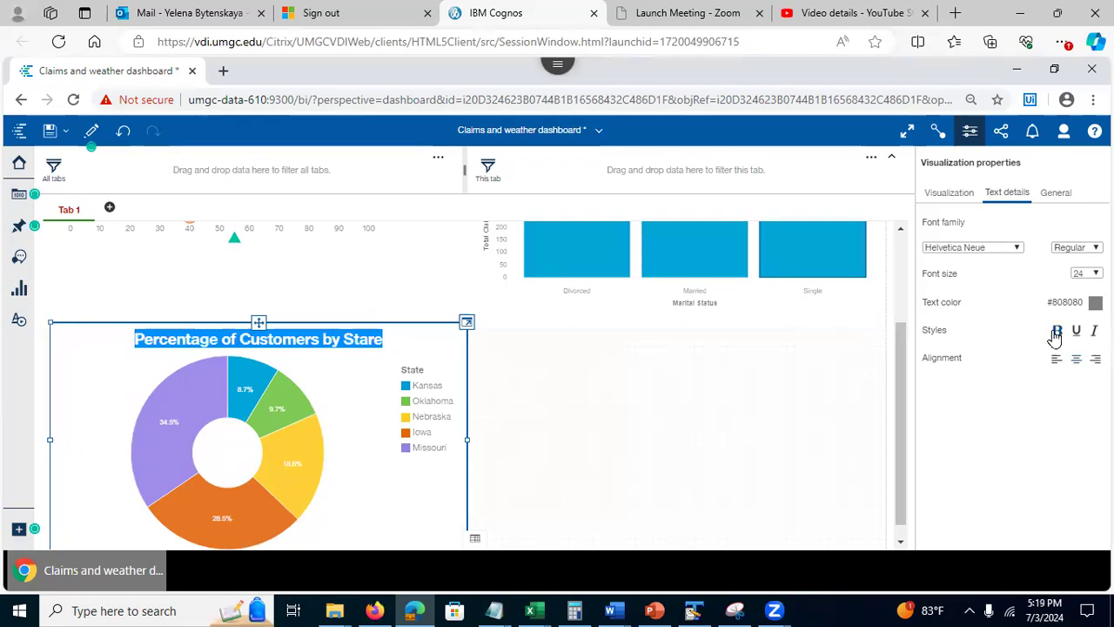
click(845, 454)
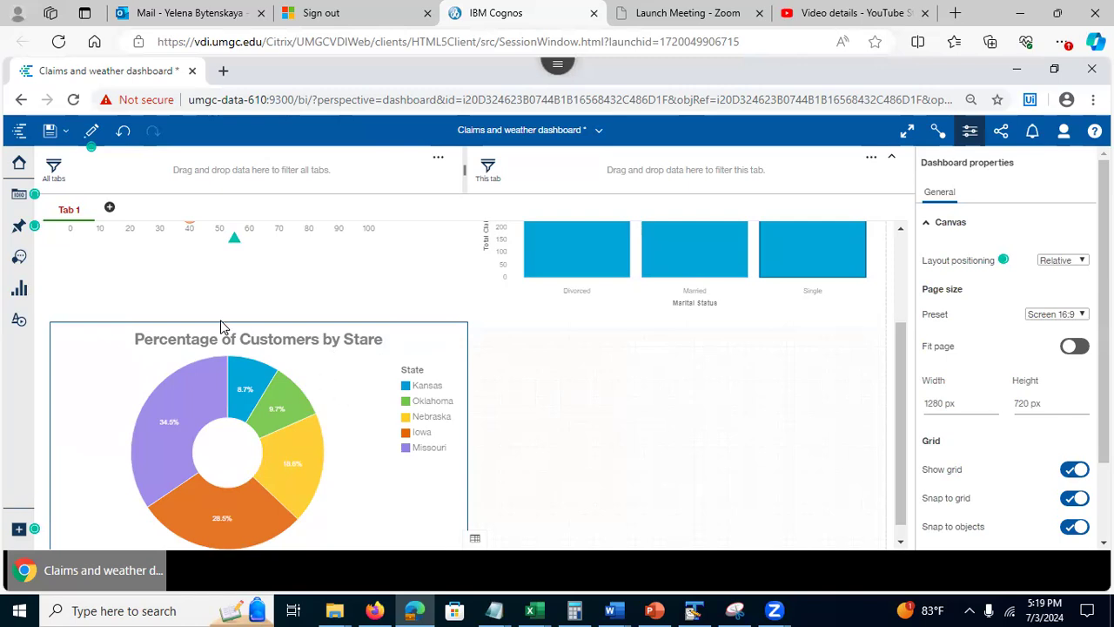
click(50, 131)
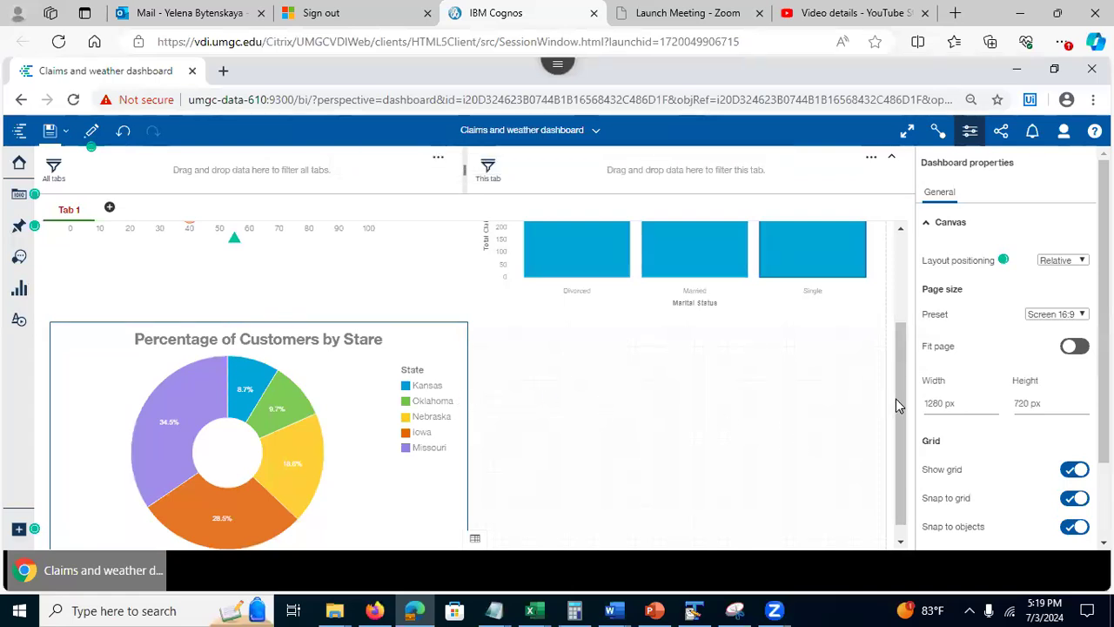
mouse_move(902, 393)
mouse_down()
mouse_move(903, 368)
mouse_move(902, 392)
mouse_up()
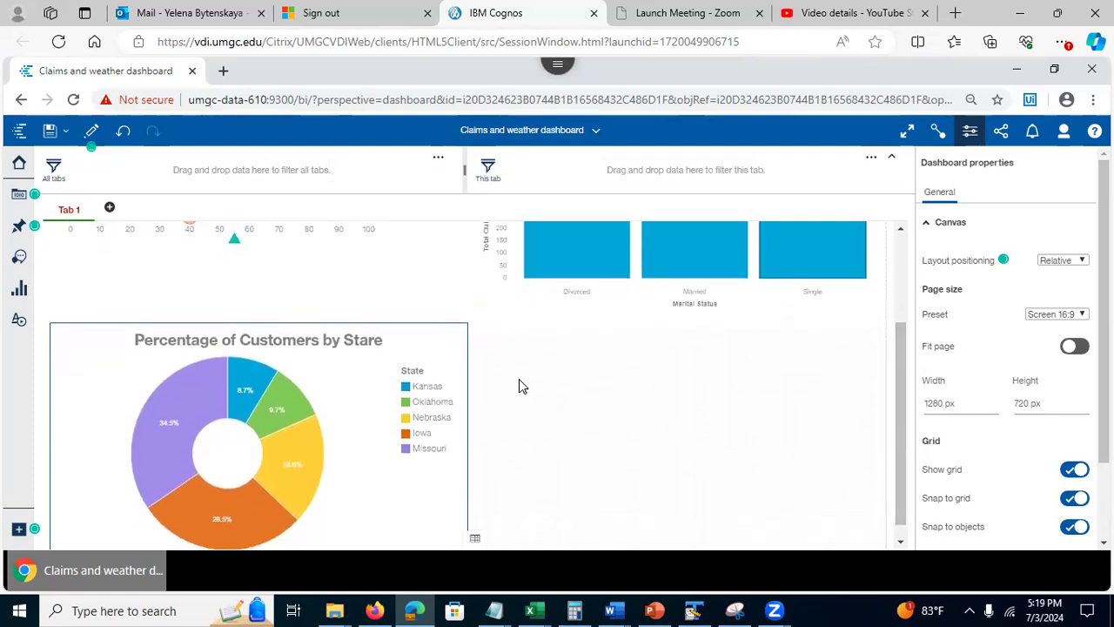
Step: Ask the Assistant for "data" and list the fields of the Claims and Weather data module
click(20, 258)
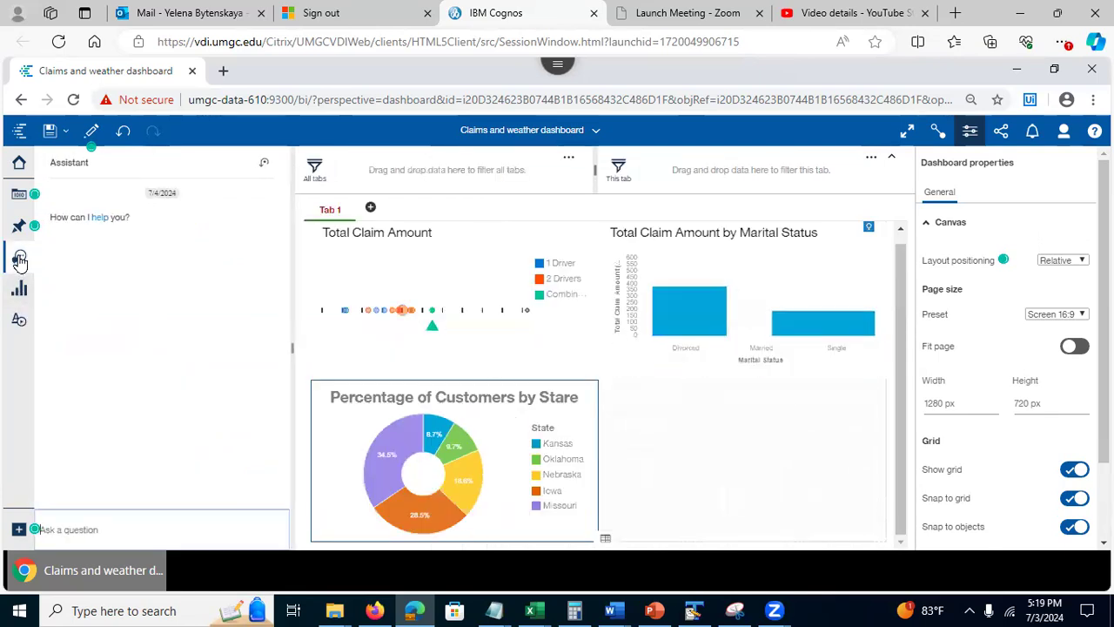
click(68, 532)
text(d)
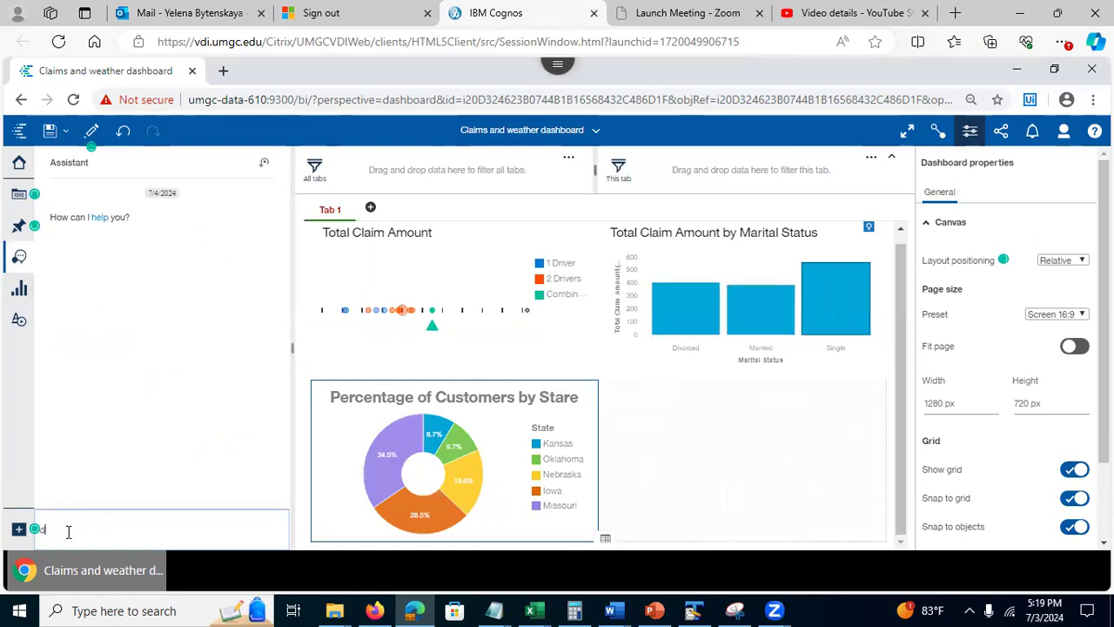
text(ata)
key(Return)
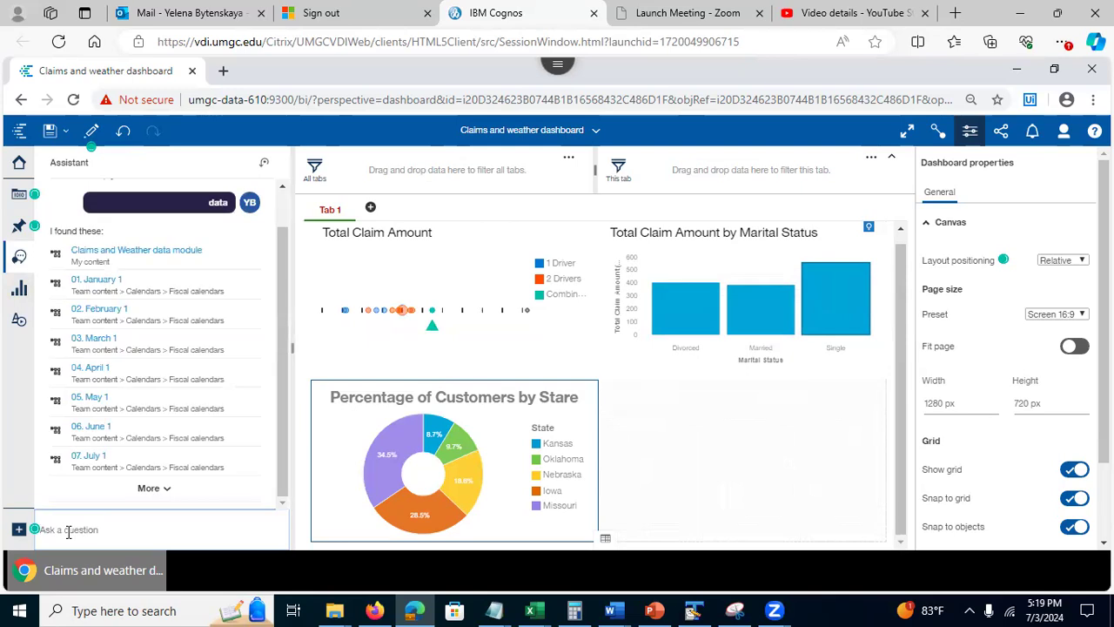
click(135, 253)
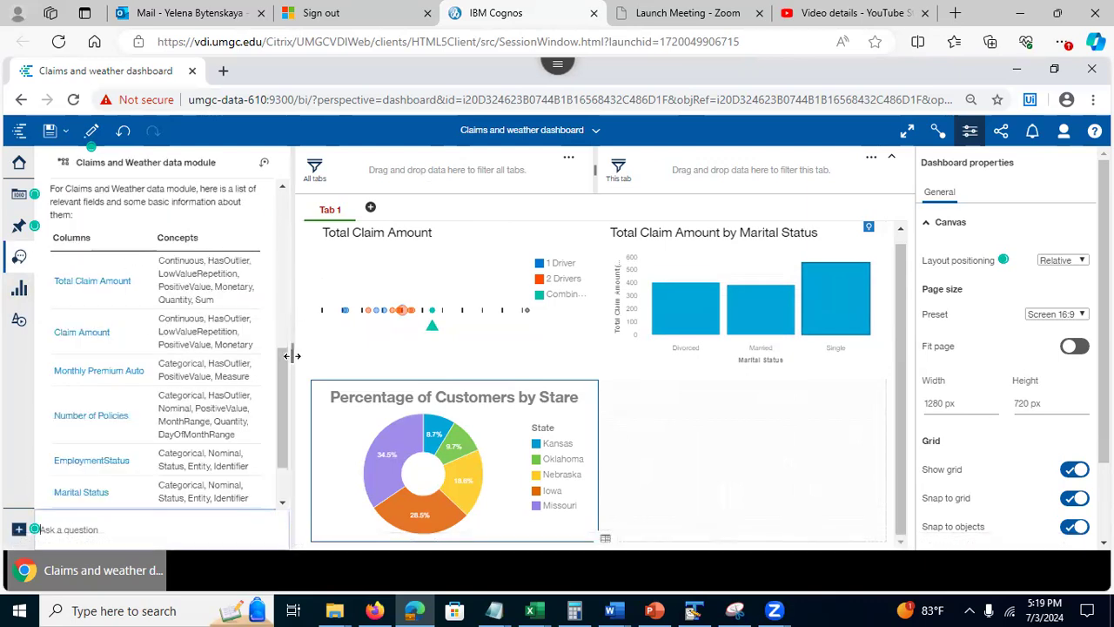
Step: Have the Assistant describe Total Claim Amount and what influences it, and show its chart by Gender
click(93, 283)
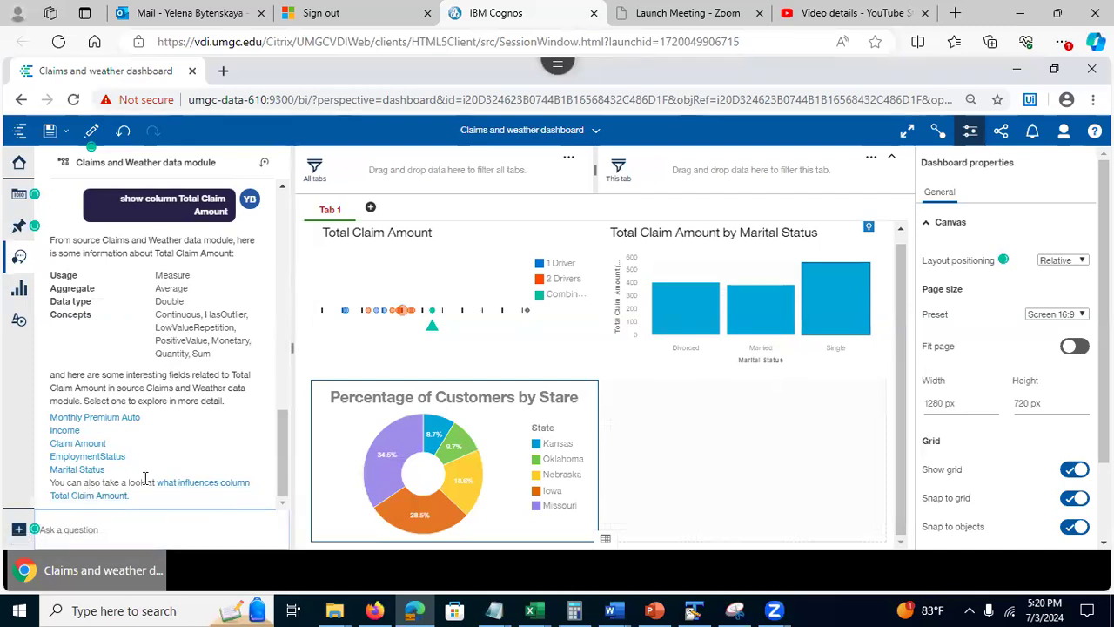
click(191, 484)
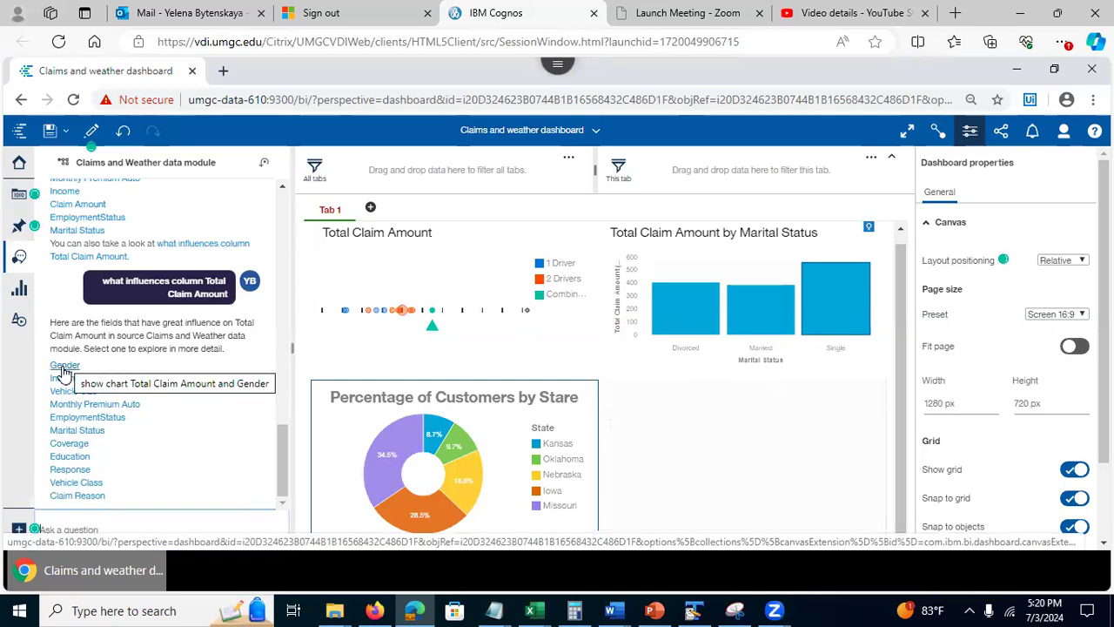
click(64, 365)
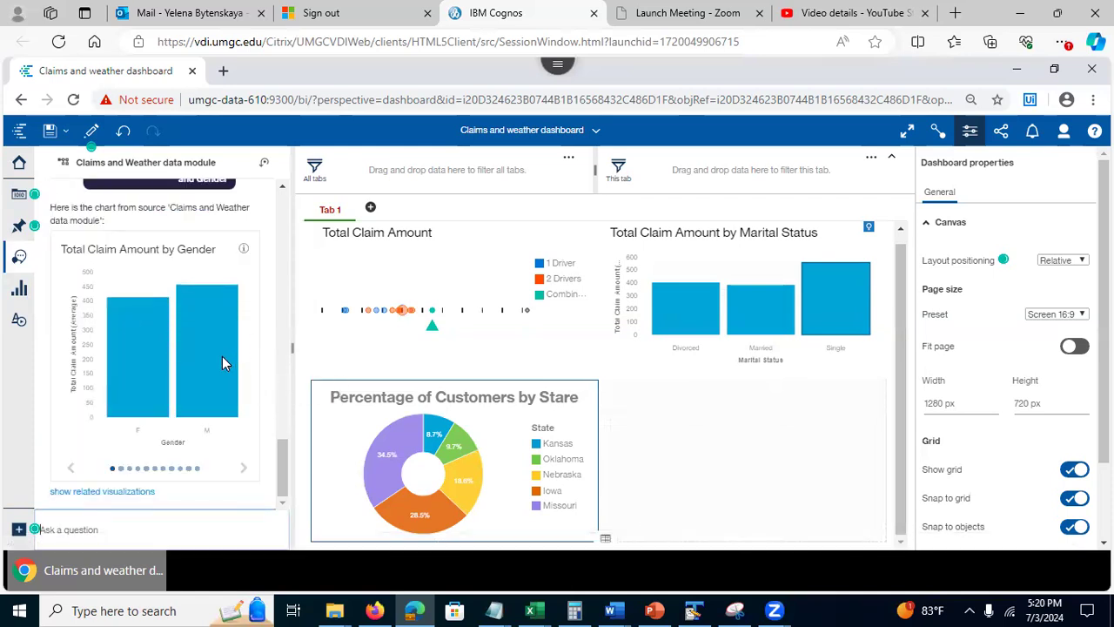
Step: Browse the Assistant's alternative Gender visualizations, return to the column chart and place it in the empty area beside the donut chart
click(129, 469)
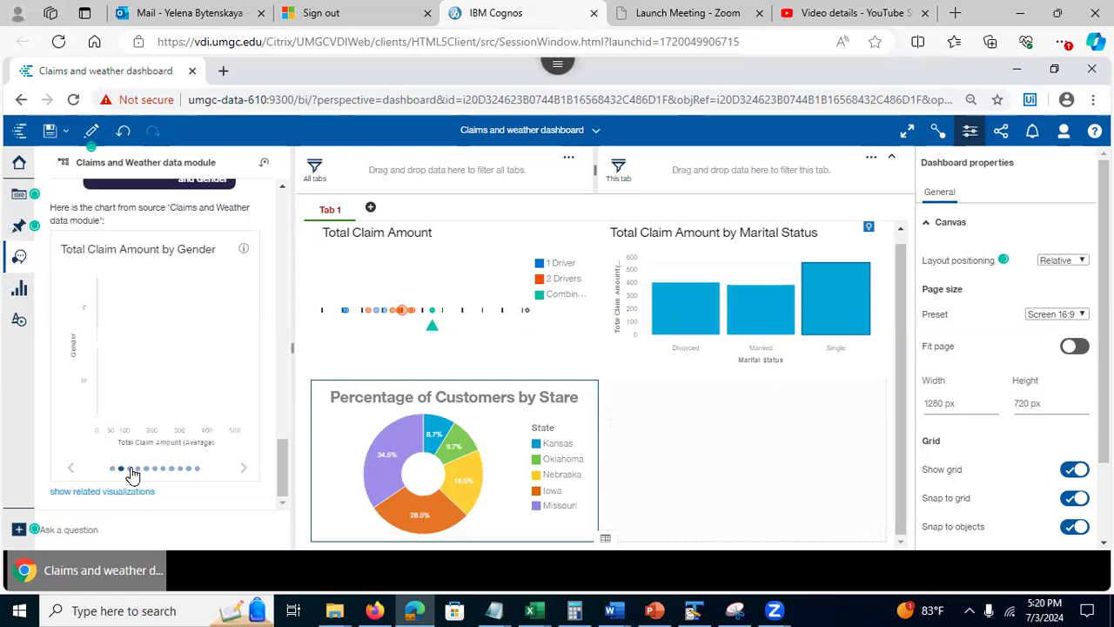
click(138, 470)
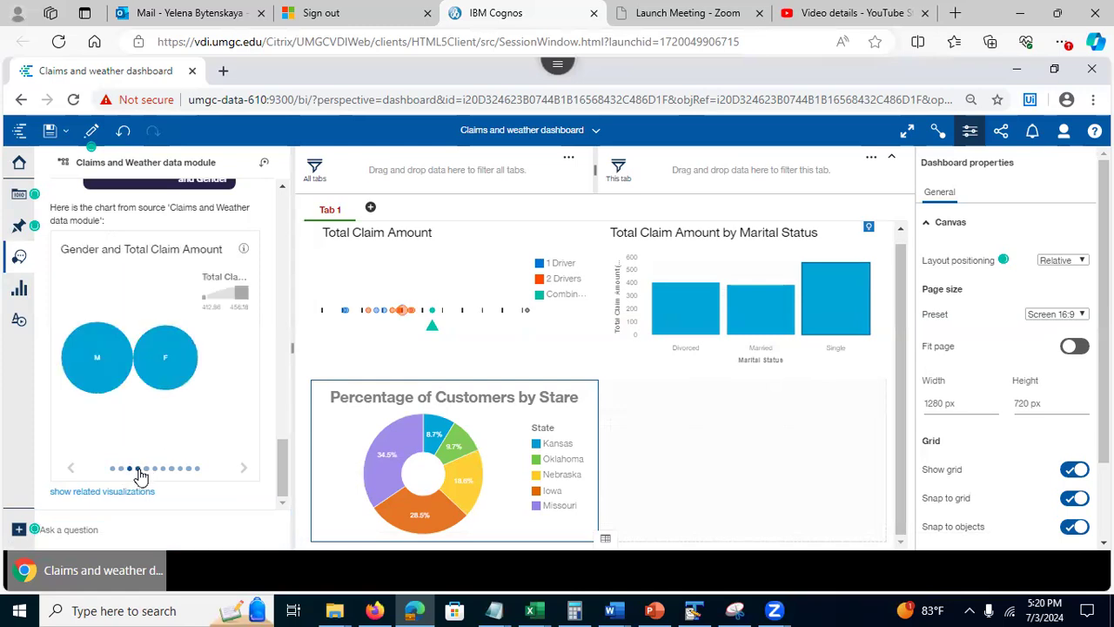
click(145, 469)
click(154, 469)
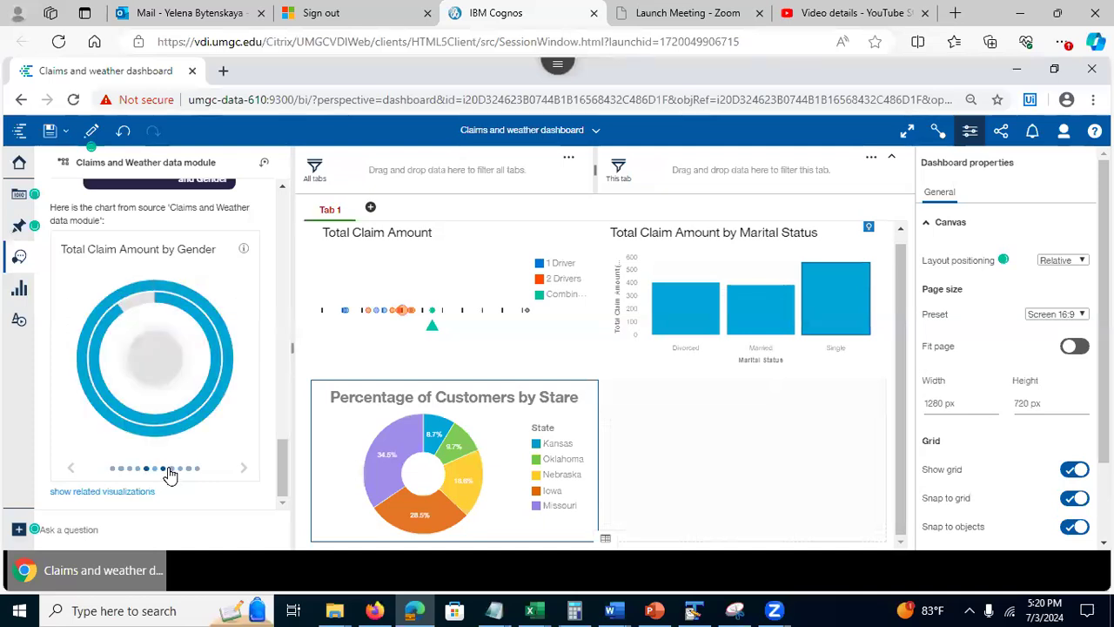
click(171, 469)
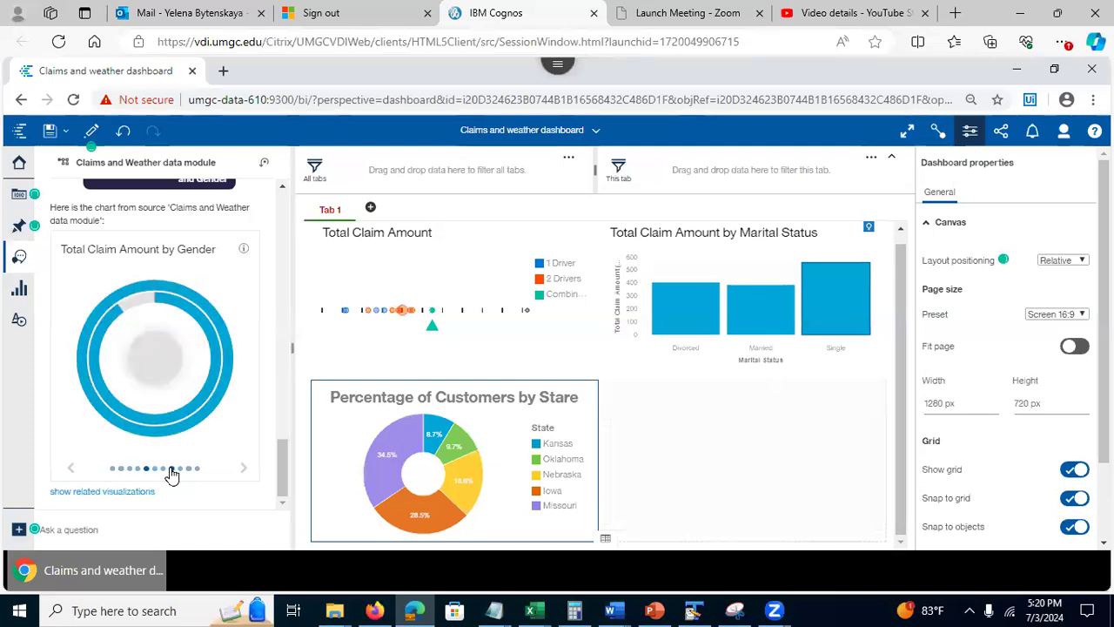
click(114, 470)
drag(137, 320, 739, 455)
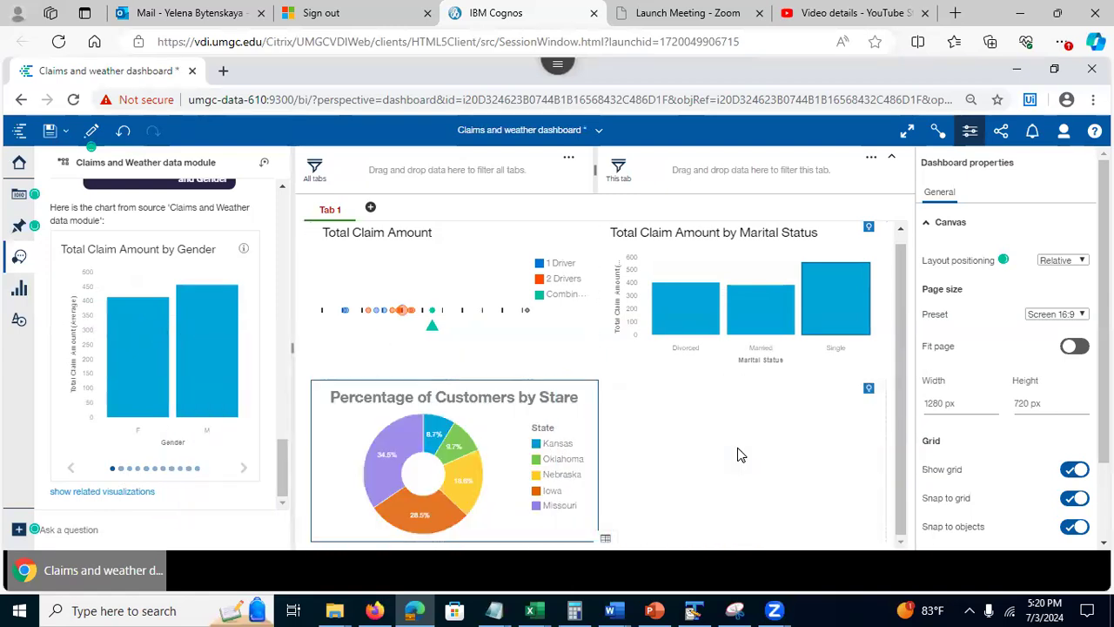
Step: Set the element color of the new Gender column chart to purple #8555B5
click(856, 394)
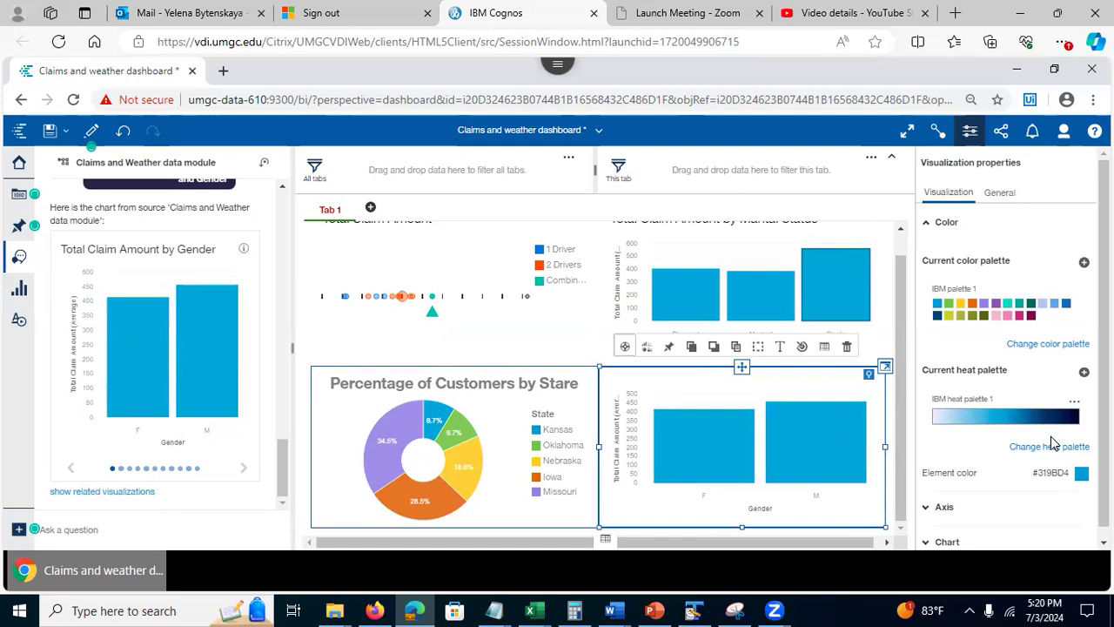
click(1081, 472)
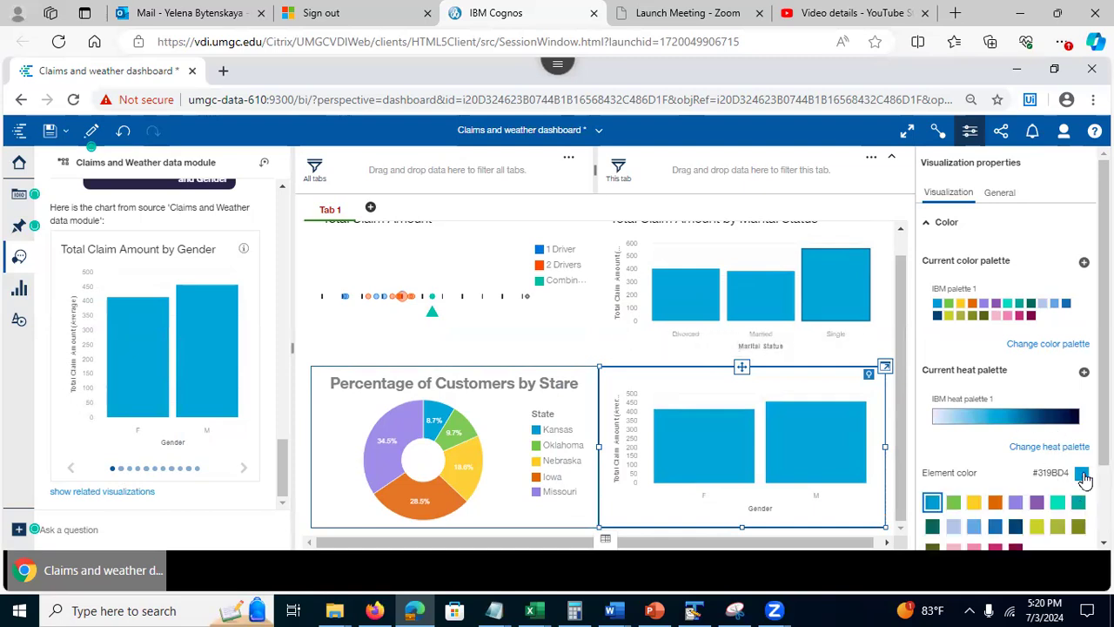
click(1035, 502)
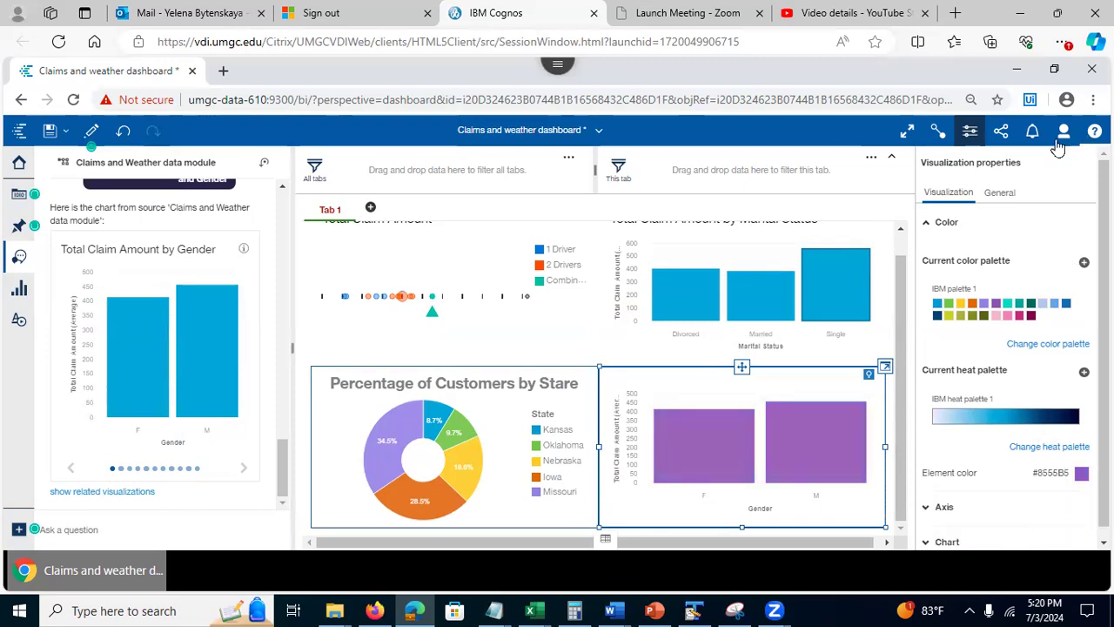
Step: Show value labels on the Gender column chart and review its remaining chart options
drag(1104, 315, 1104, 325)
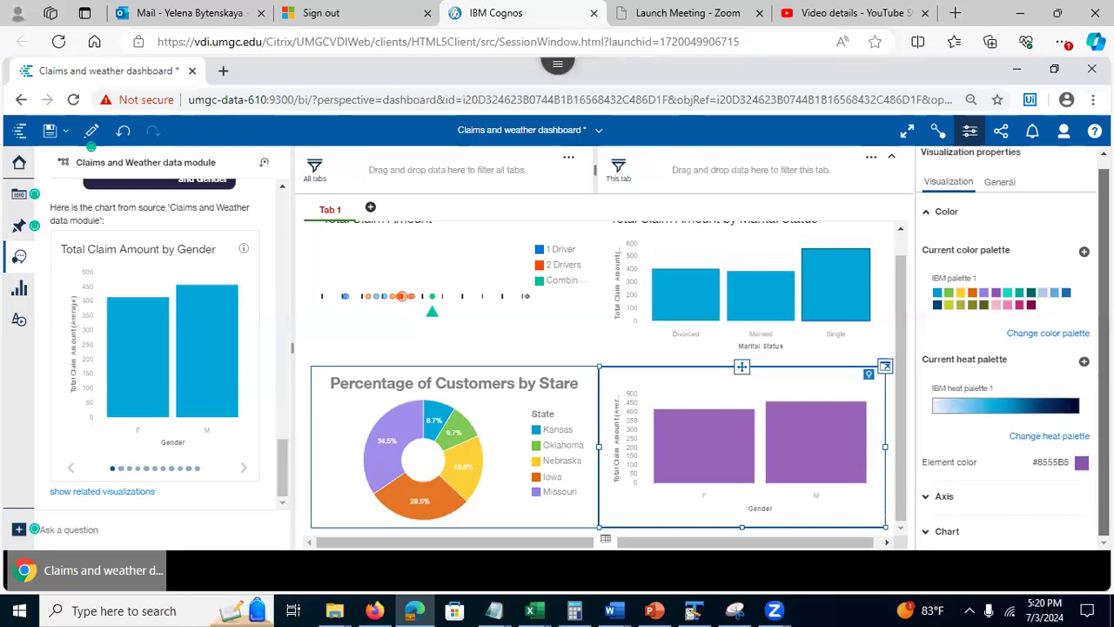
click(925, 531)
drag(1104, 315, 1103, 429)
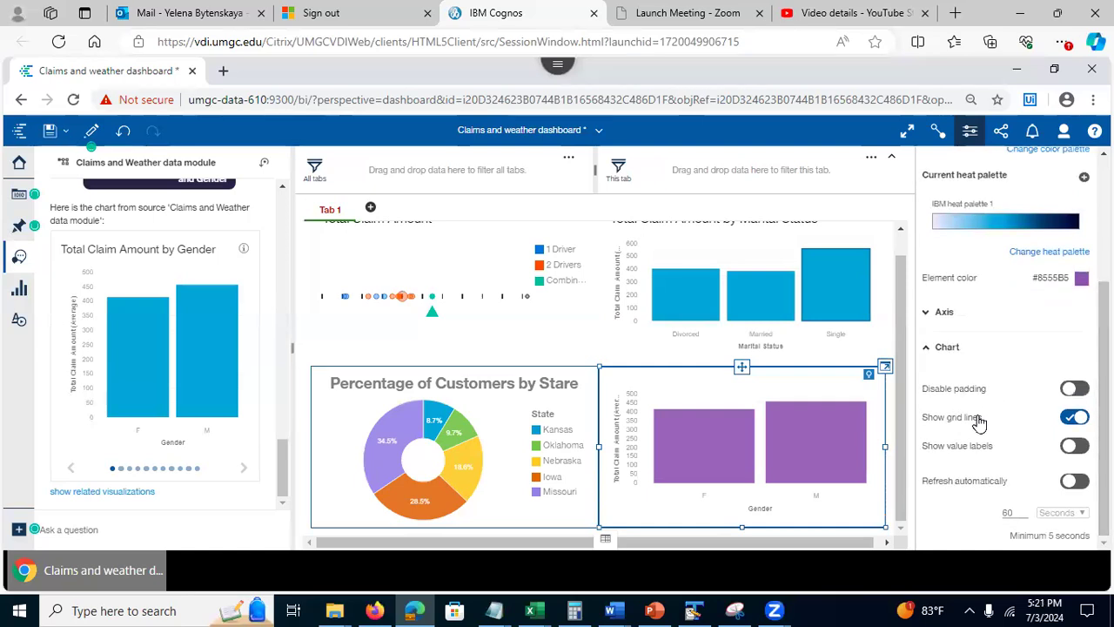
click(1073, 447)
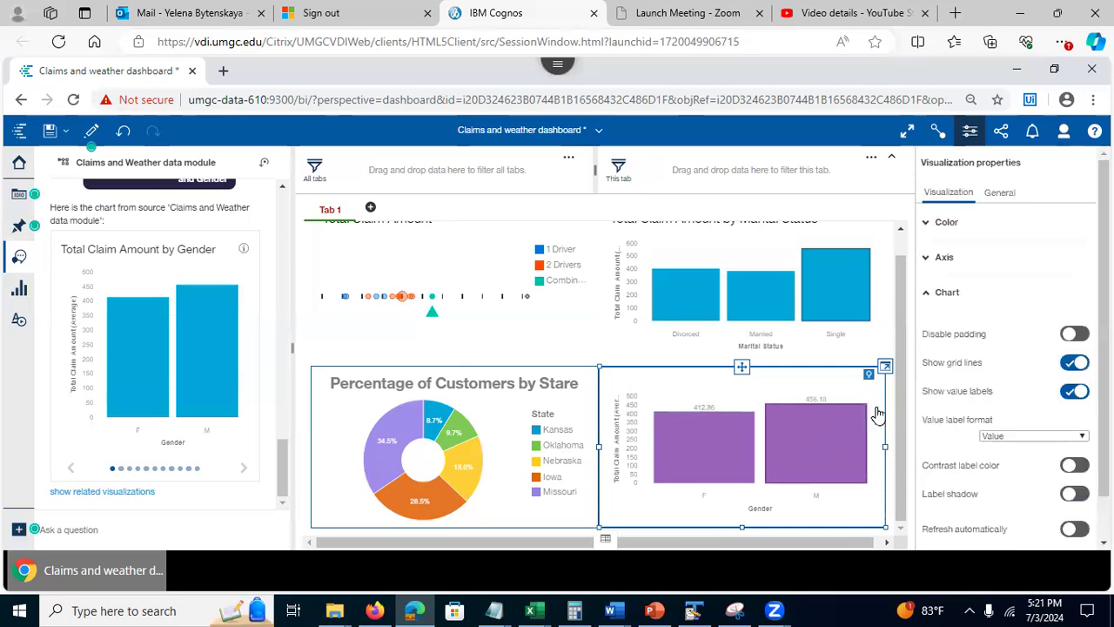
scroll(945, 485, down, 1)
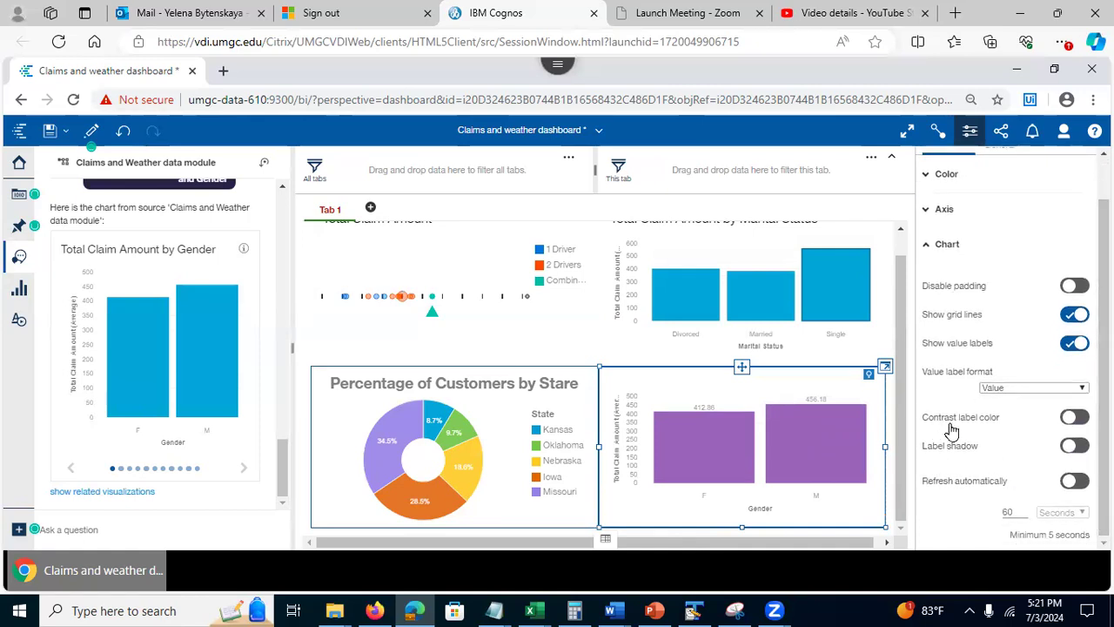
Step: Expand the purple column chart, replace Gender with State for its bars, and assign Policy to Color
click(885, 368)
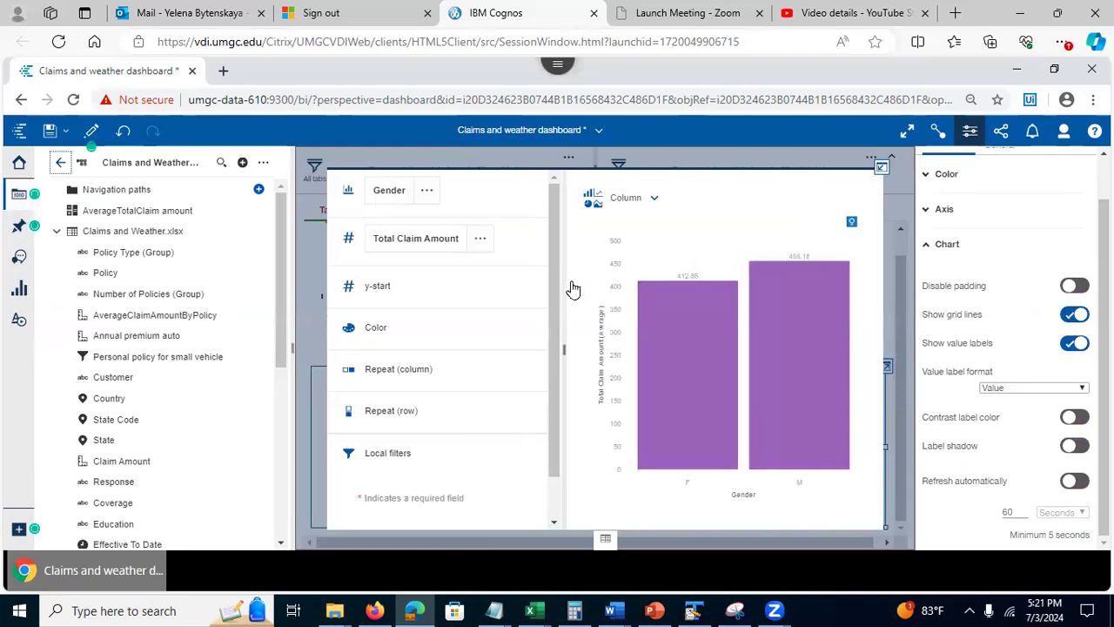
click(426, 191)
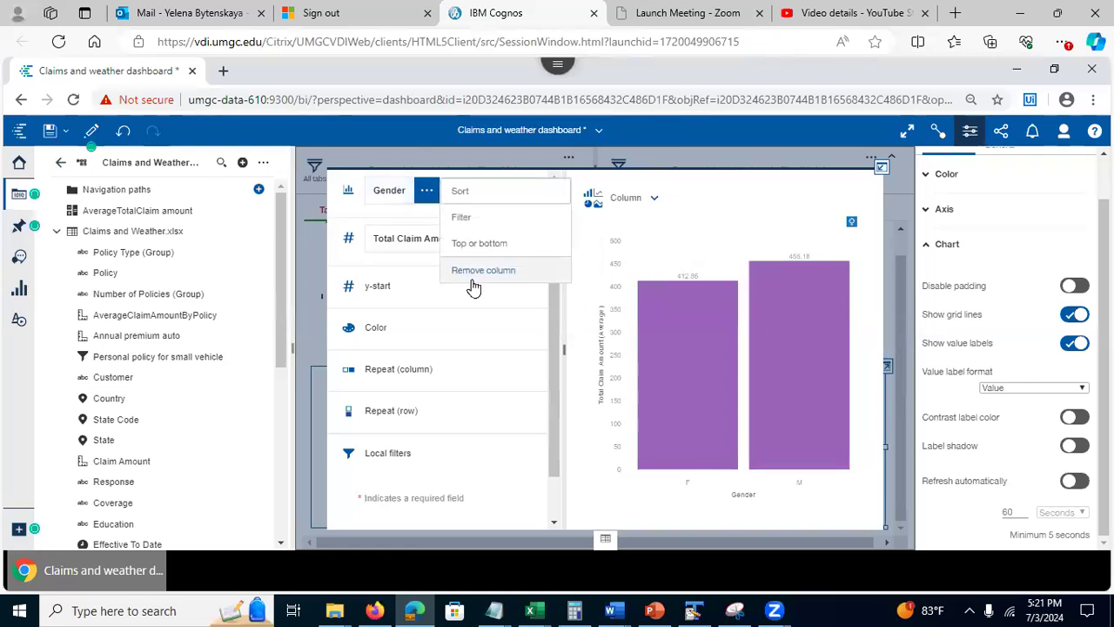
click(476, 275)
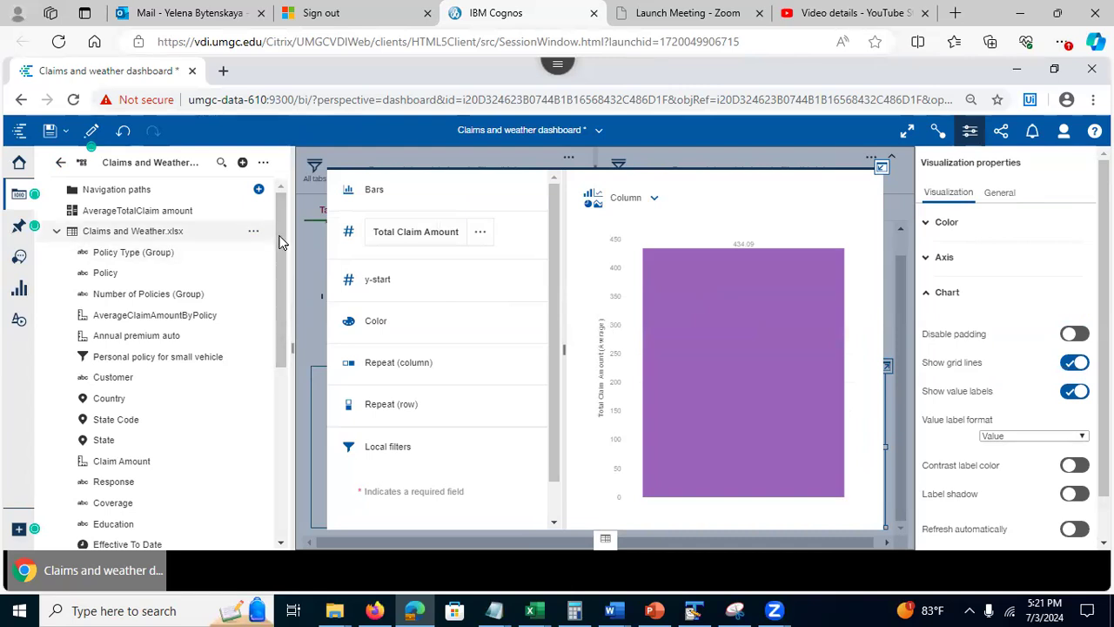
drag(282, 237, 281, 266)
drag(105, 380, 396, 188)
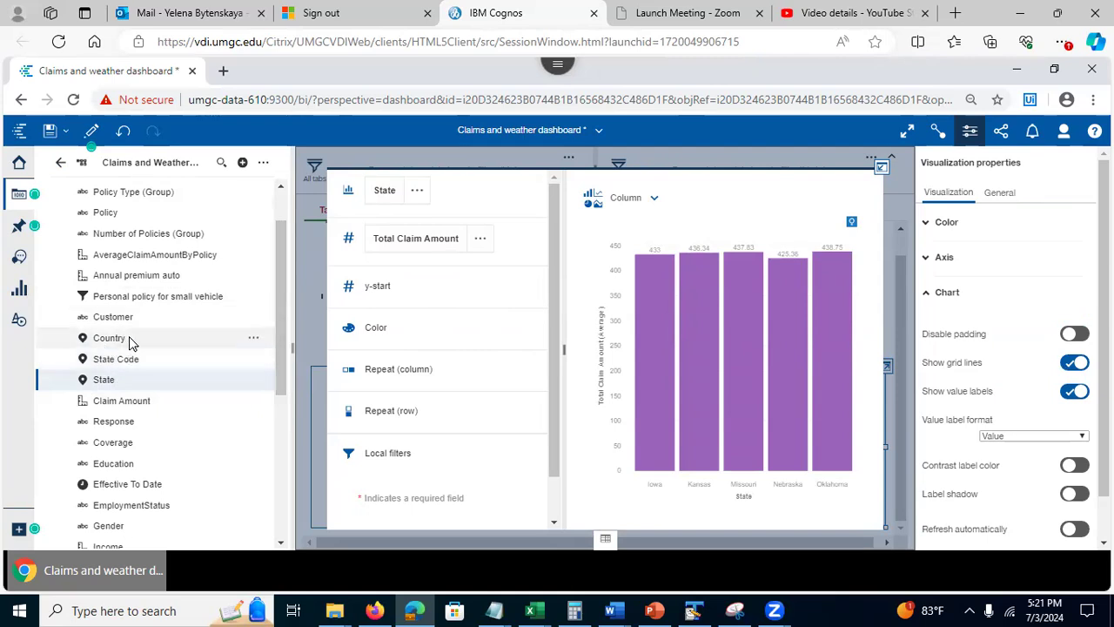
drag(278, 309, 280, 284)
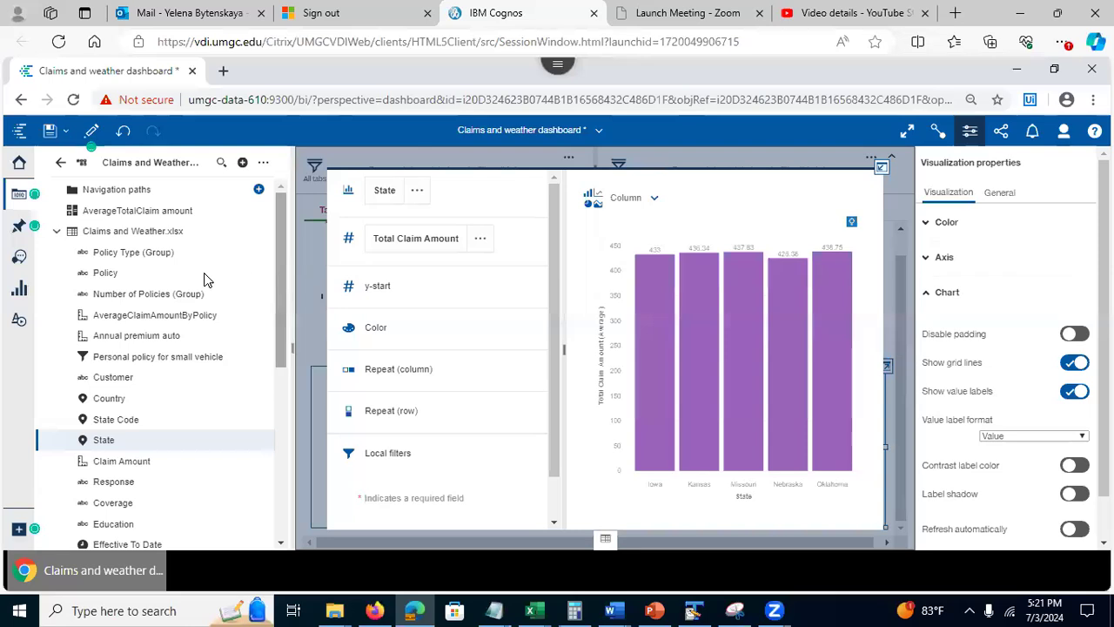
drag(96, 280, 401, 330)
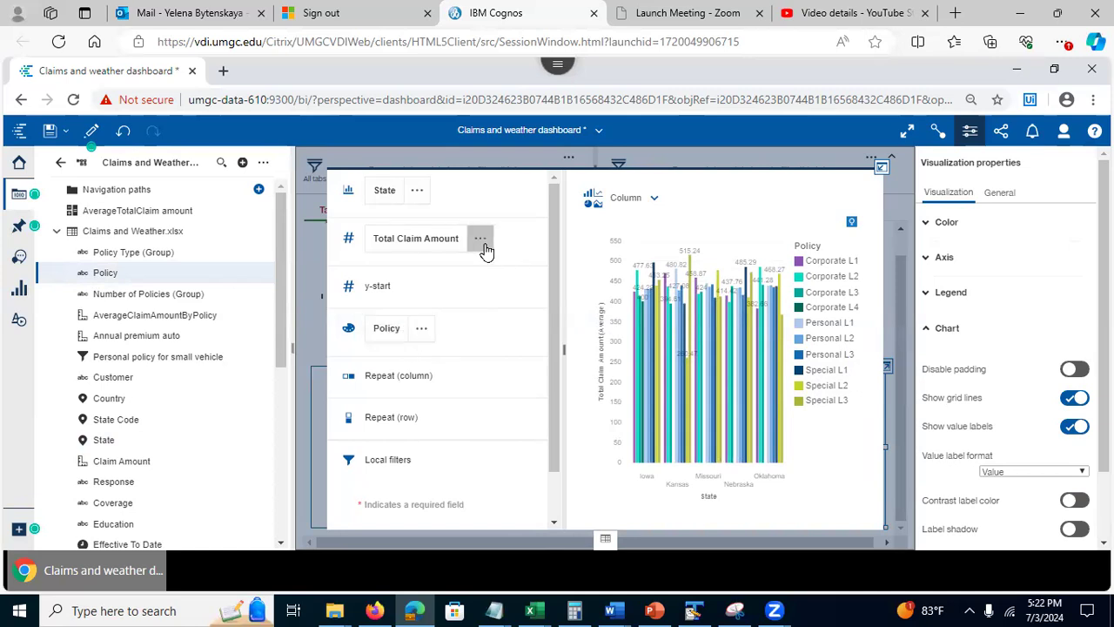
Step: Remove Policy from the Color field of the purple claim amount by State column chart
click(422, 335)
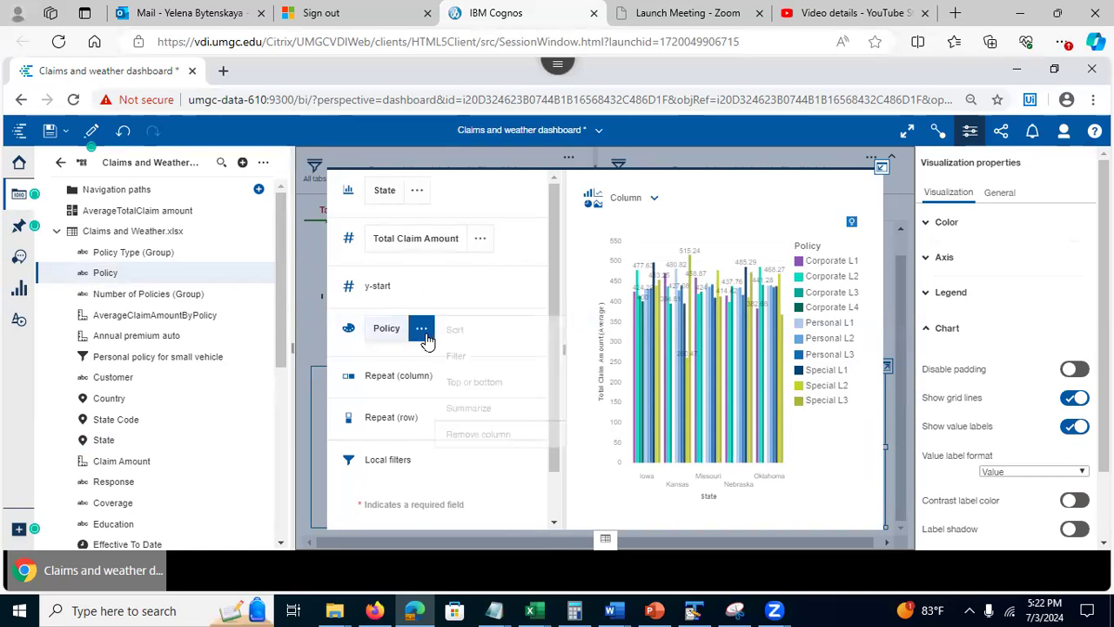
click(488, 434)
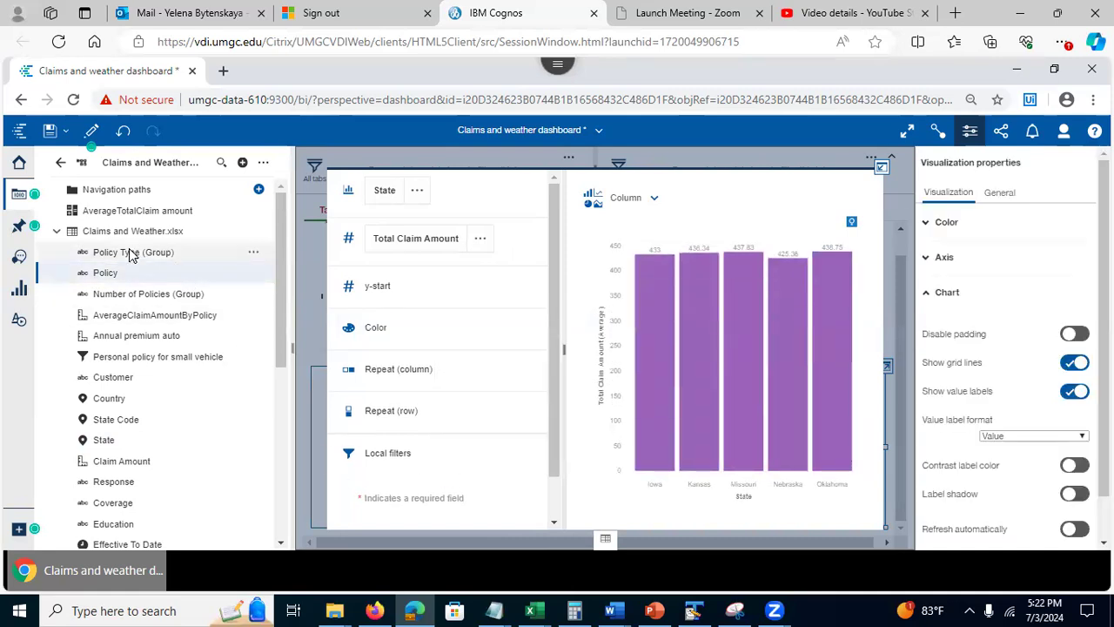
Step: Try Policy Type (Group) as the column chart's Repeat (column) field and remove it again
drag(128, 253, 402, 389)
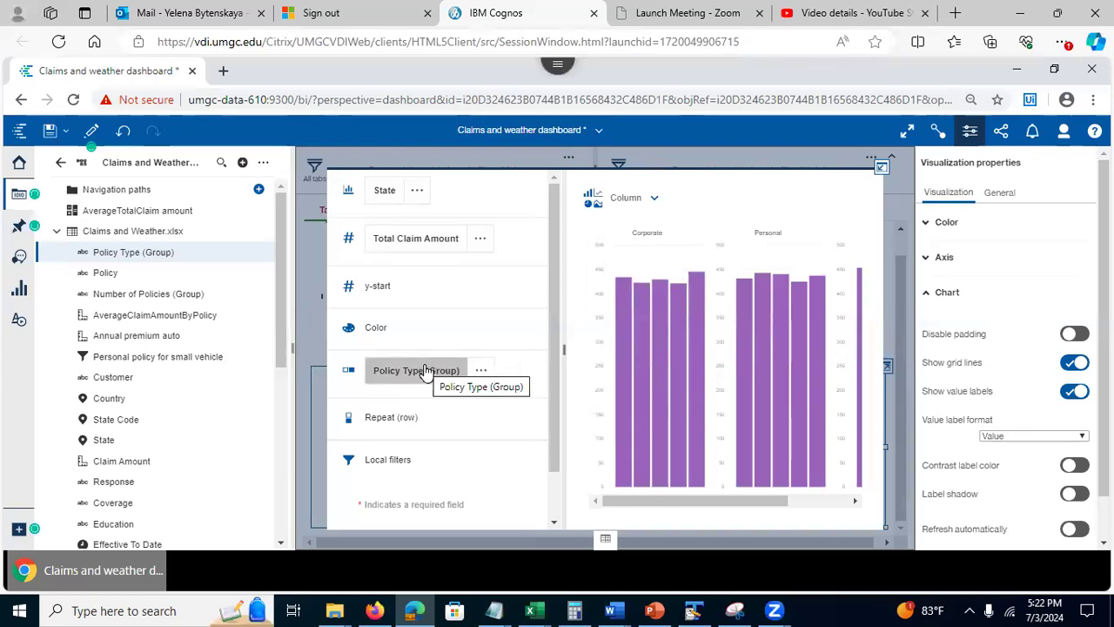
click(481, 371)
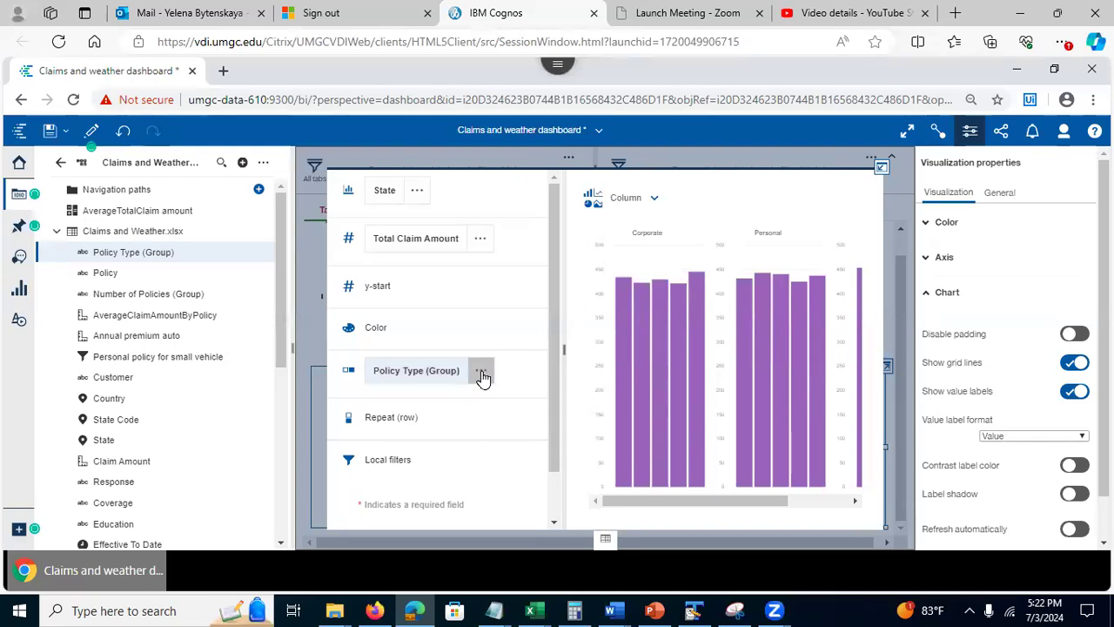
click(526, 450)
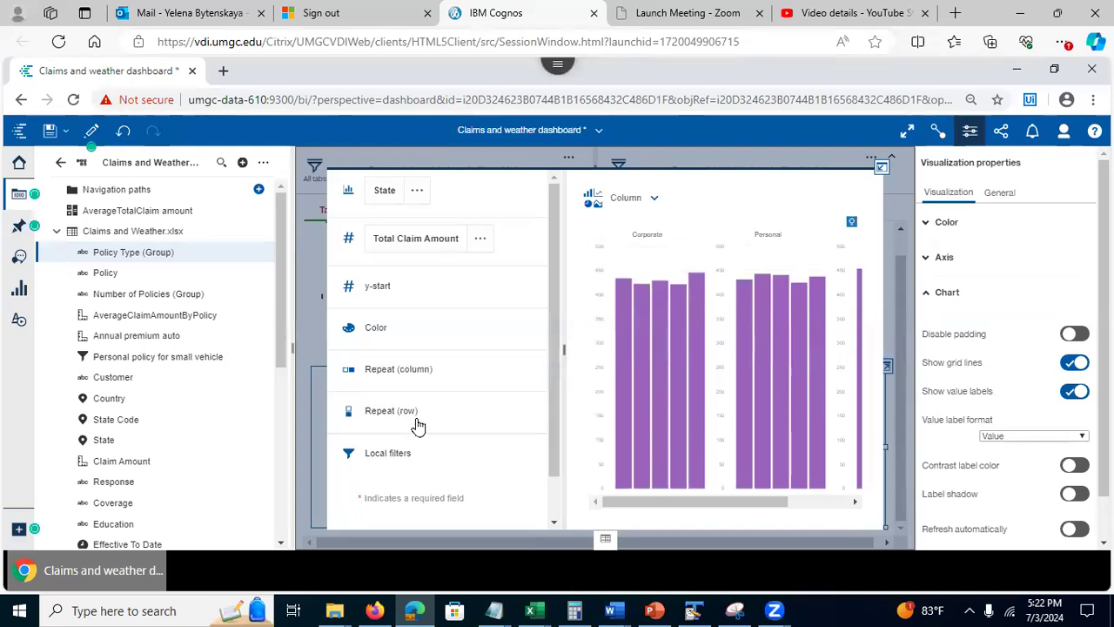
Step: Assign Policy Type (Group) to the column chart's Color and return the chart to its normal size on the dashboard
drag(113, 254, 403, 335)
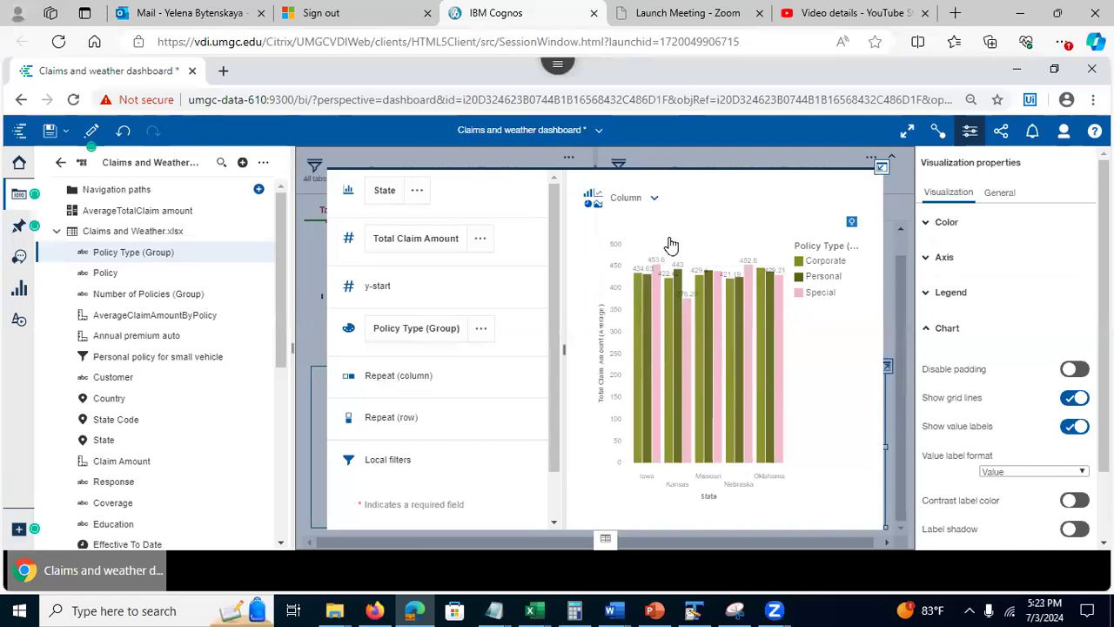
click(881, 167)
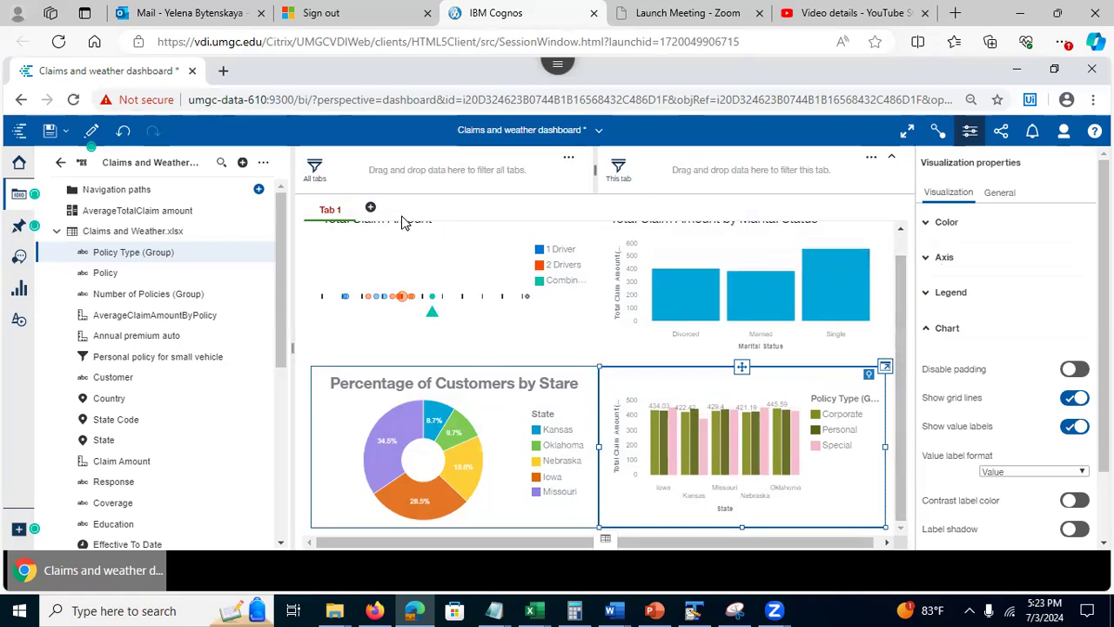
Step: Add a second dashboard tab using the template with four equal areas
click(371, 210)
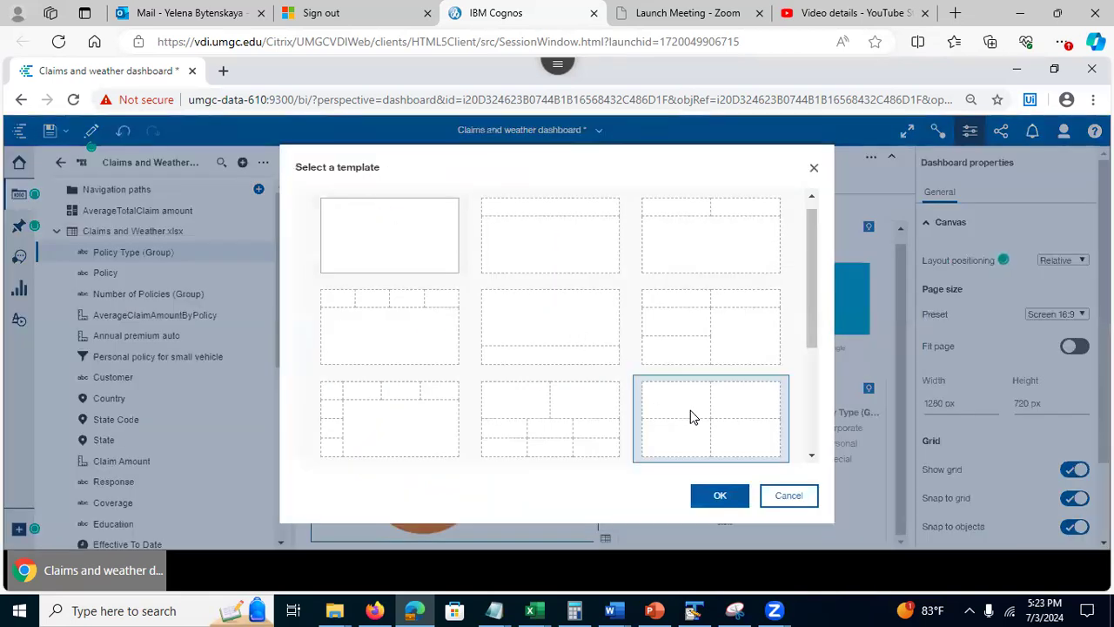
click(721, 496)
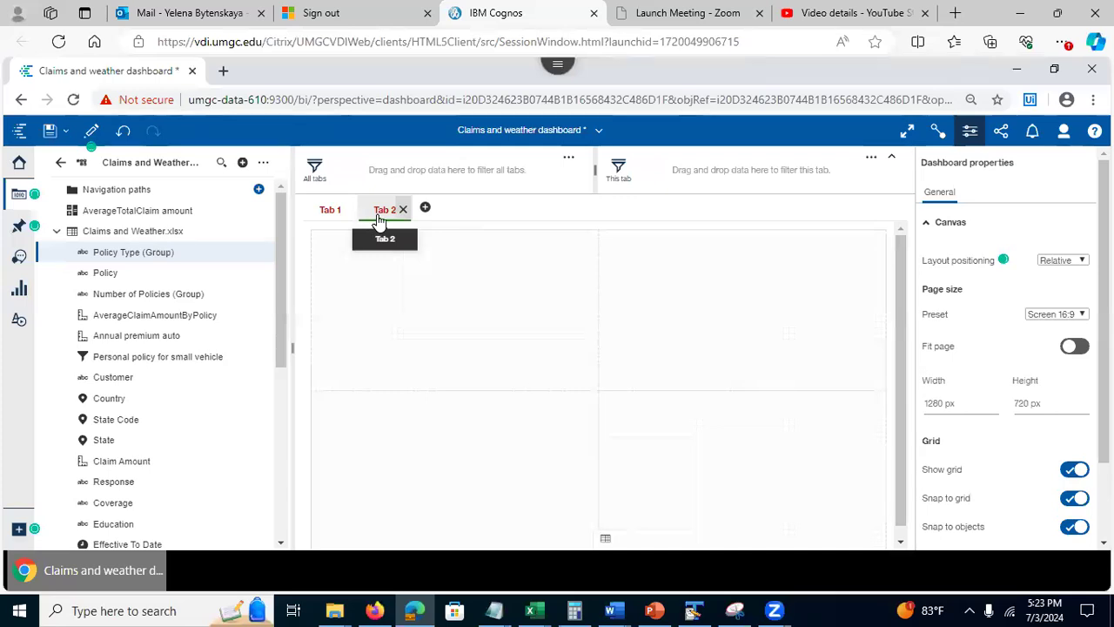
click(380, 213)
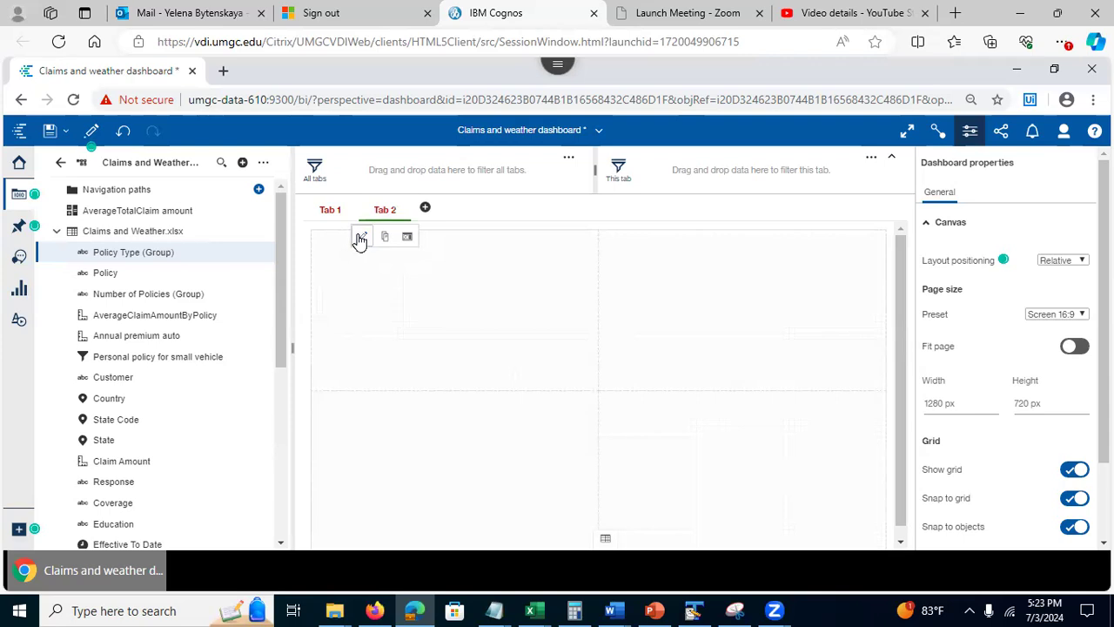
click(361, 240)
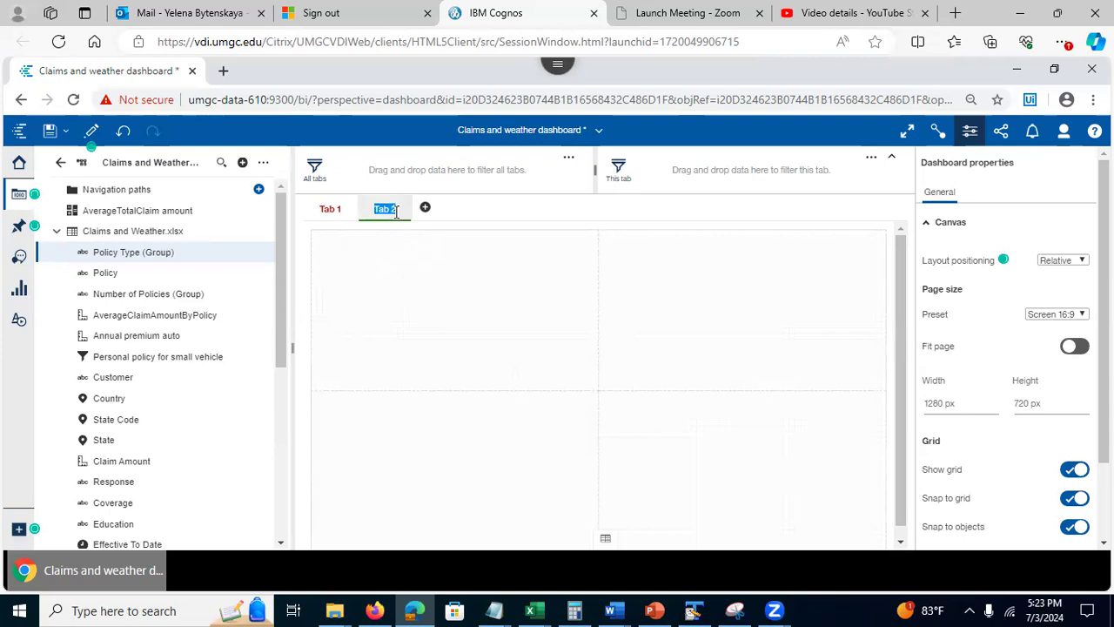
click(387, 296)
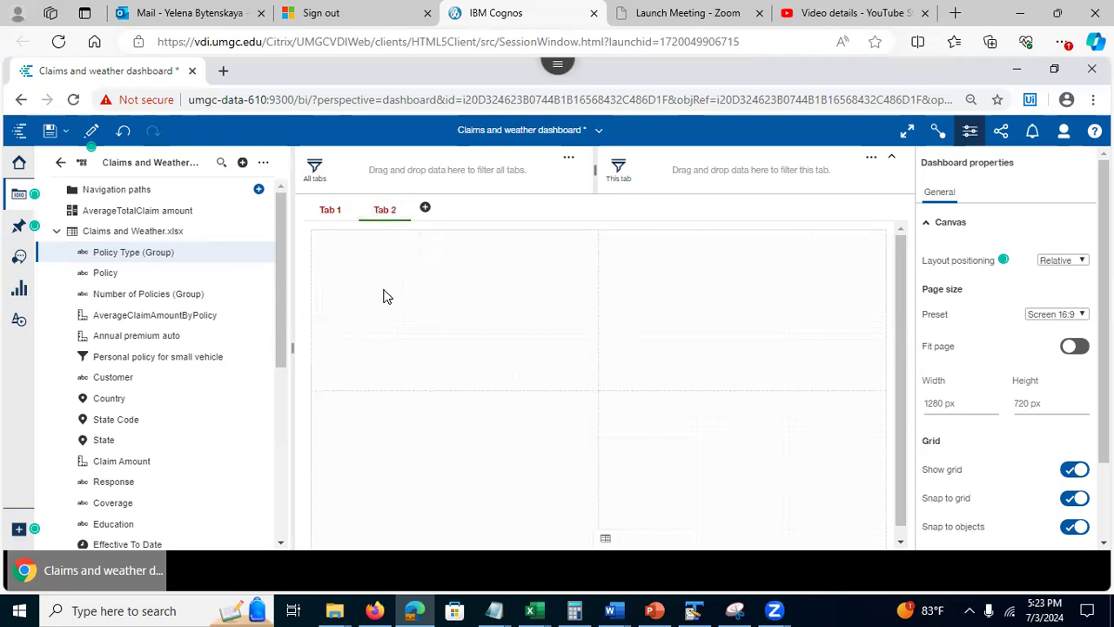
click(385, 214)
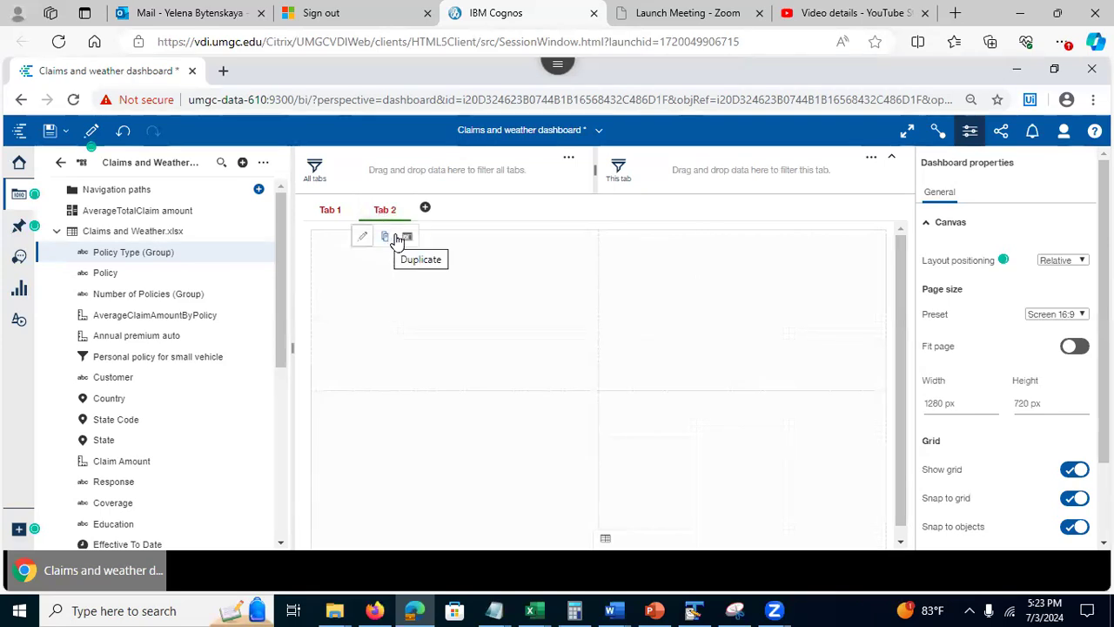
click(409, 239)
click(812, 169)
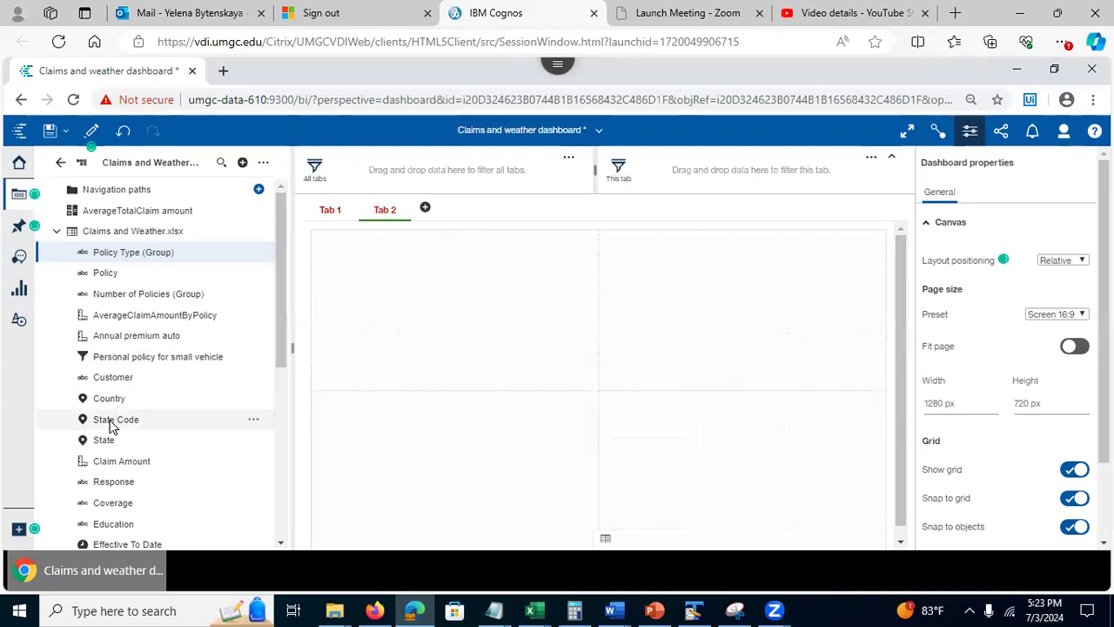
Step: Create a State map in the upper-left area of Tab 2, add Income as its region color, and expand the map
drag(108, 439, 446, 299)
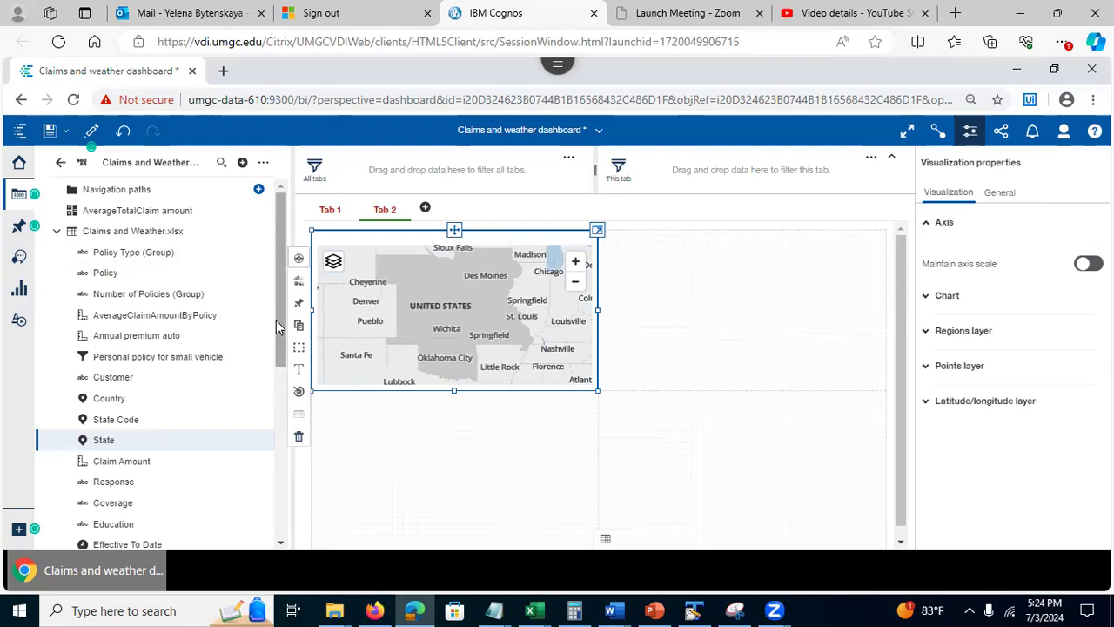
drag(276, 322, 277, 436)
mouse_move(110, 384)
mouse_down()
mouse_move(381, 311)
mouse_move(452, 313)
mouse_move(427, 259)
mouse_move(396, 278)
mouse_move(419, 274)
mouse_up()
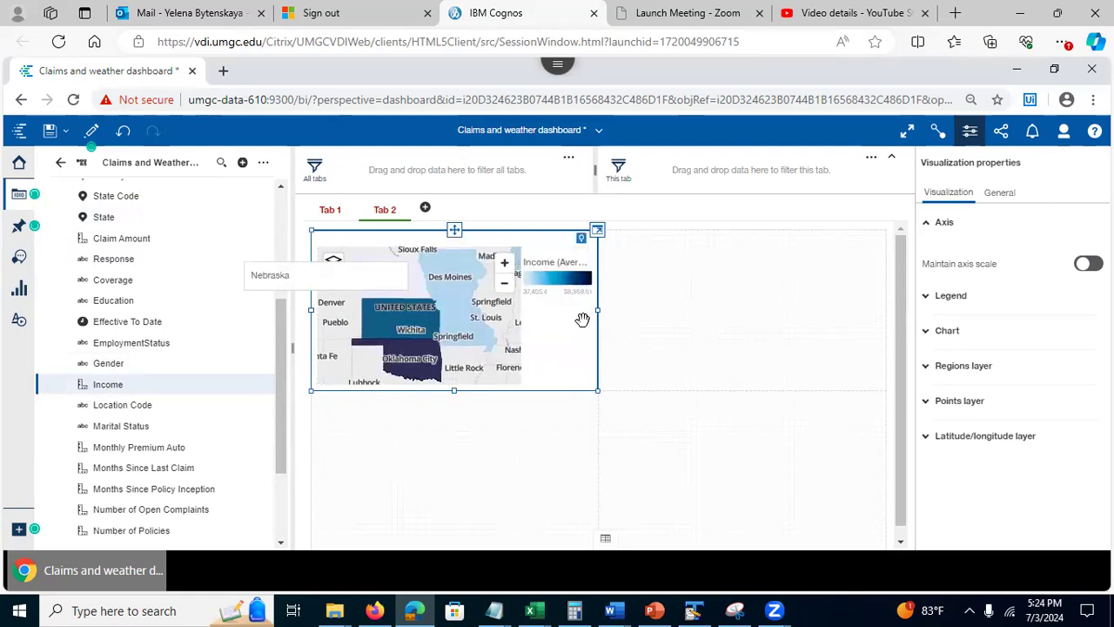
click(597, 231)
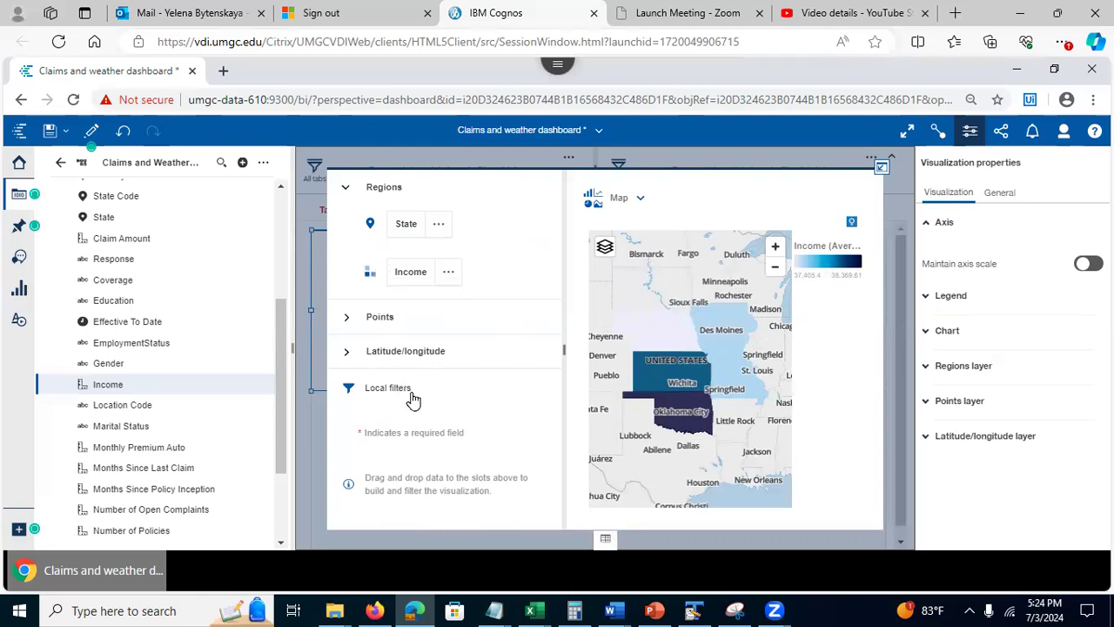
Step: Remove Income from the map's Regions location color and assign it there again
click(448, 273)
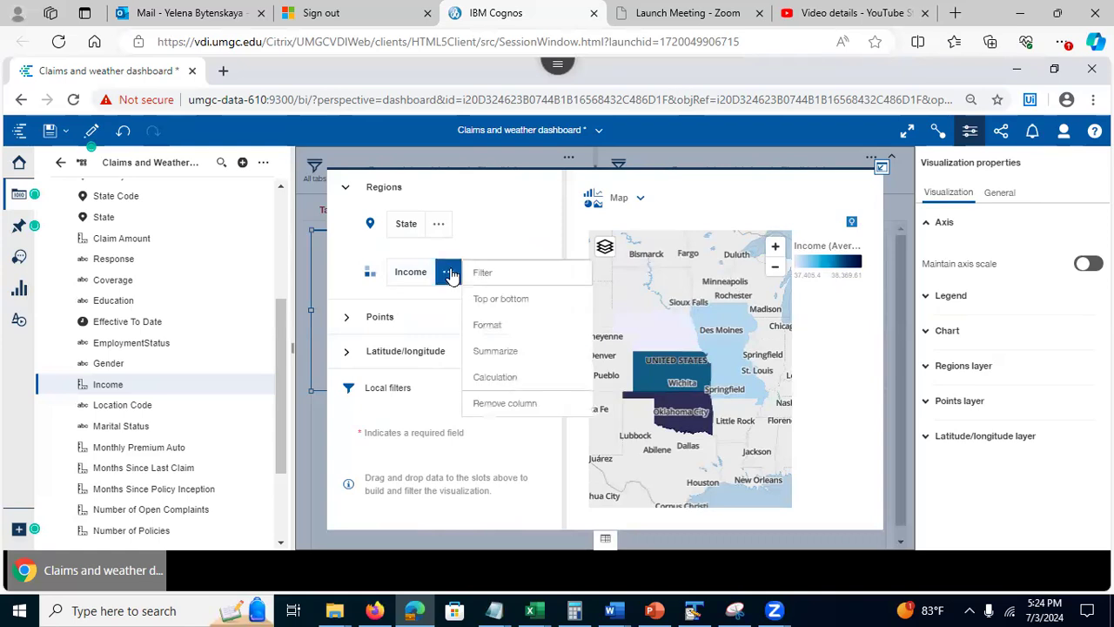
click(497, 404)
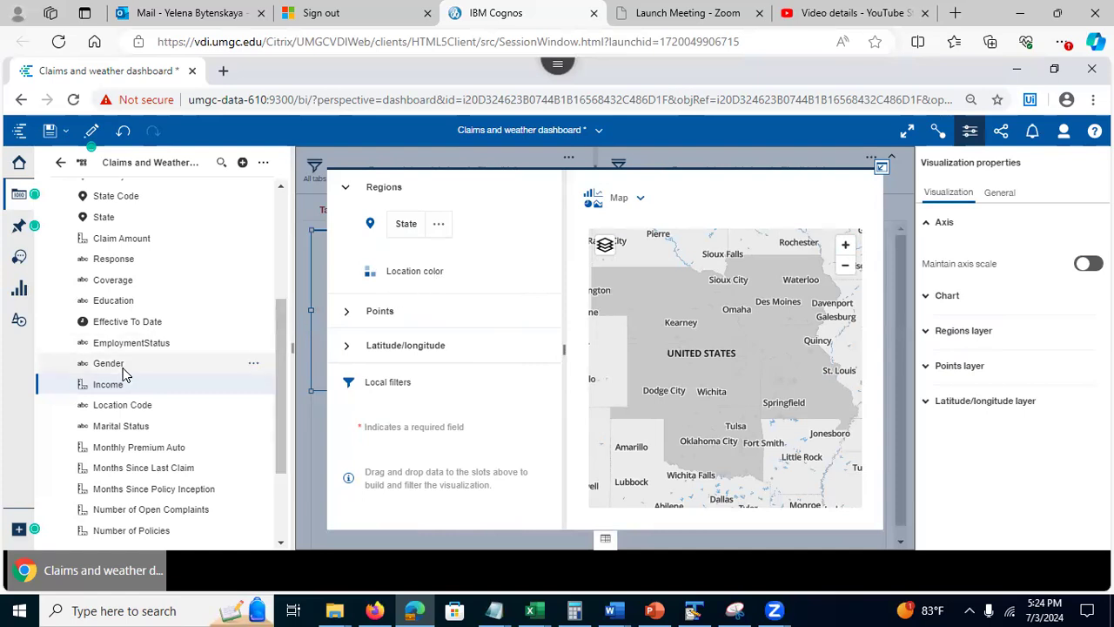
drag(113, 392, 478, 278)
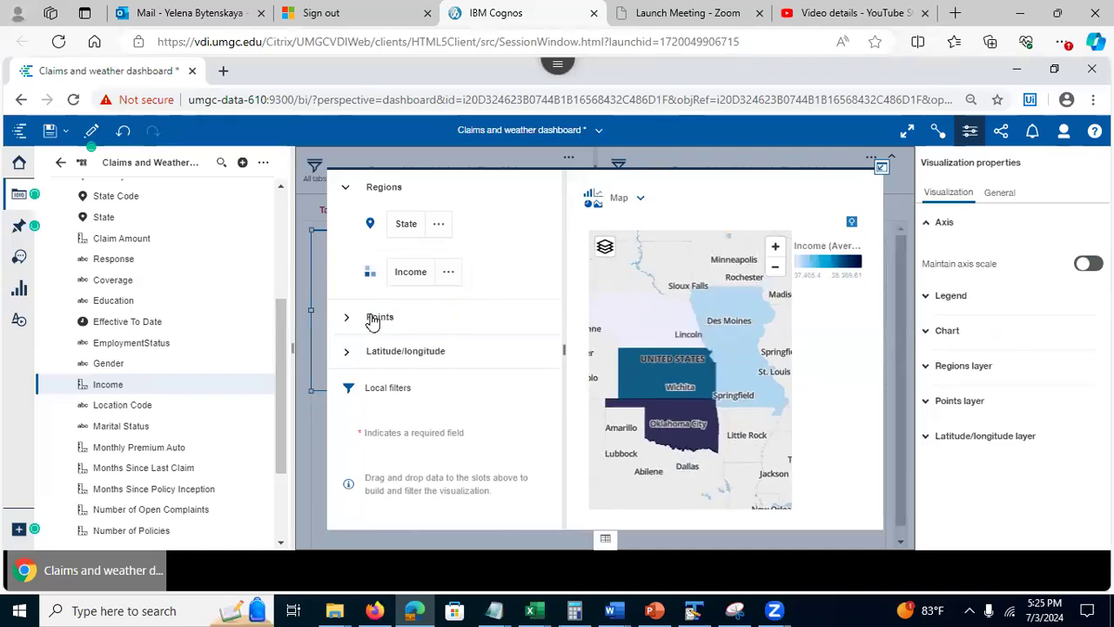
Step: In the map's Points layer, assign Monthly Premium Auto to Point size and State to Locations
drag(276, 368, 277, 400)
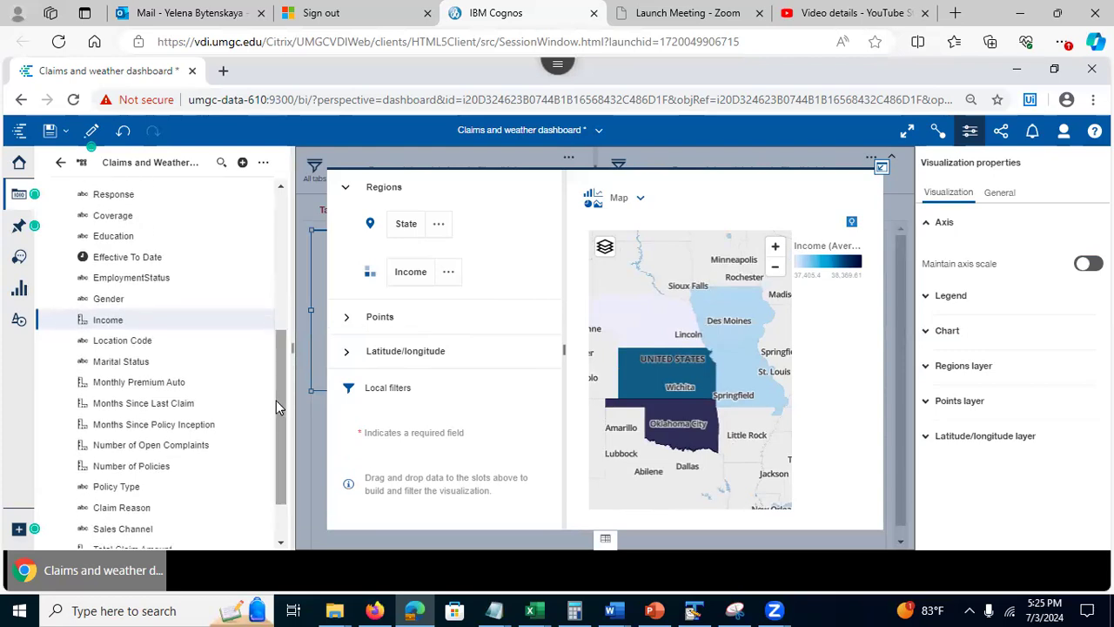
drag(152, 389, 394, 320)
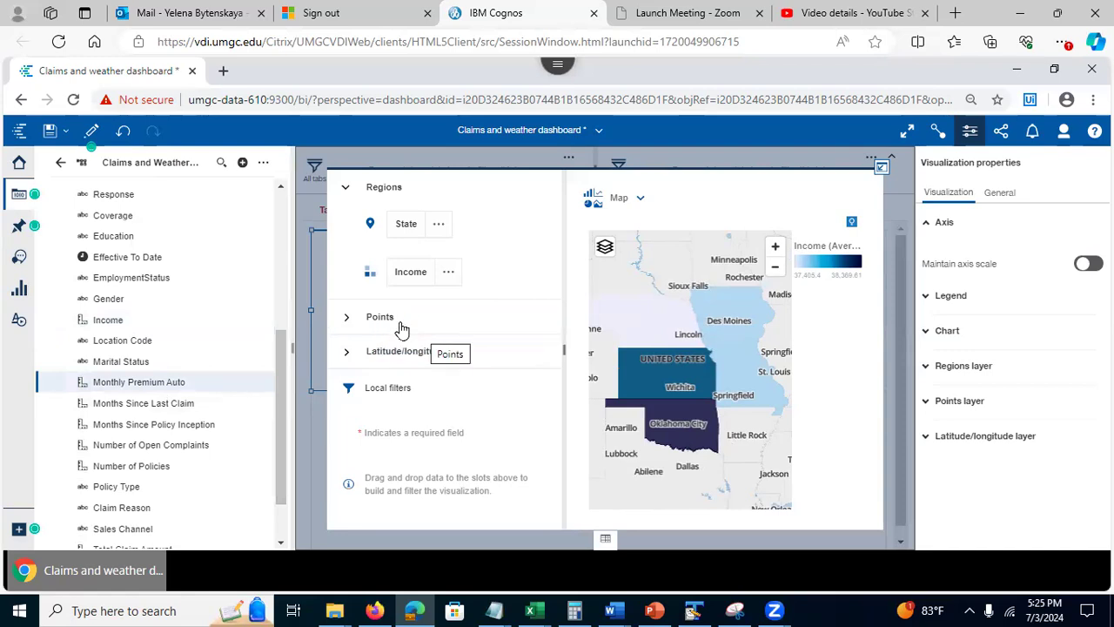
drag(118, 391, 412, 318)
click(347, 320)
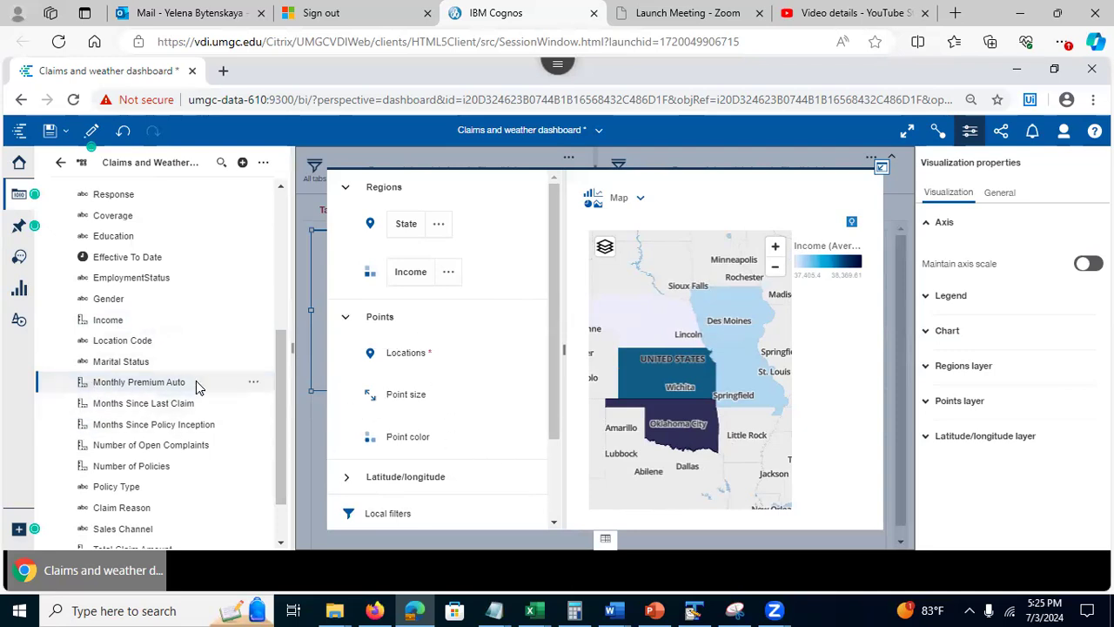
drag(137, 387, 442, 391)
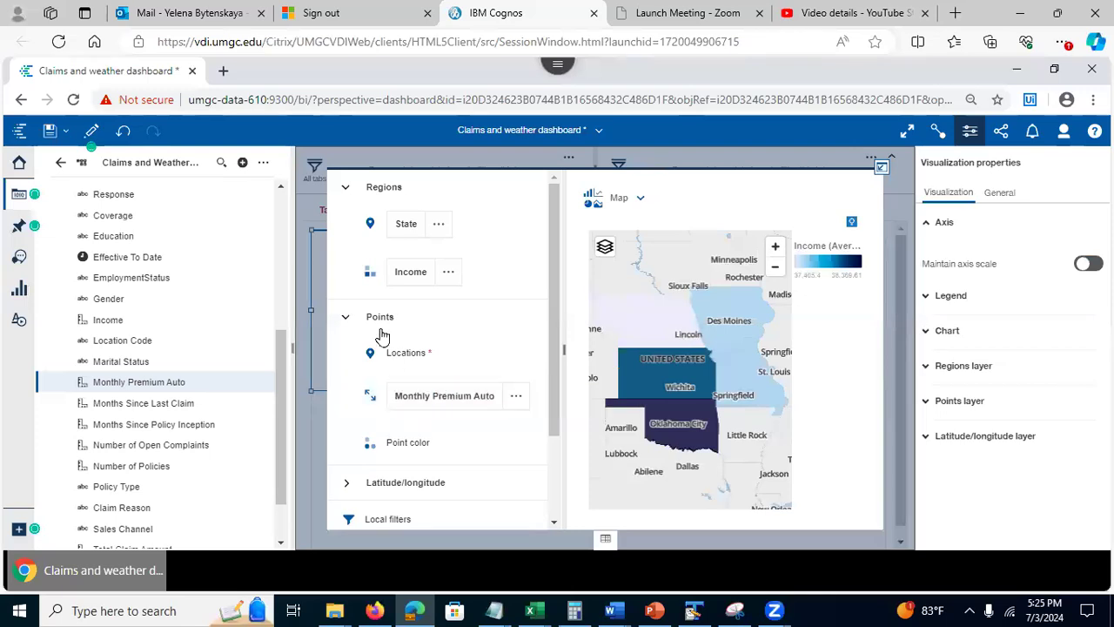
drag(283, 362, 274, 240)
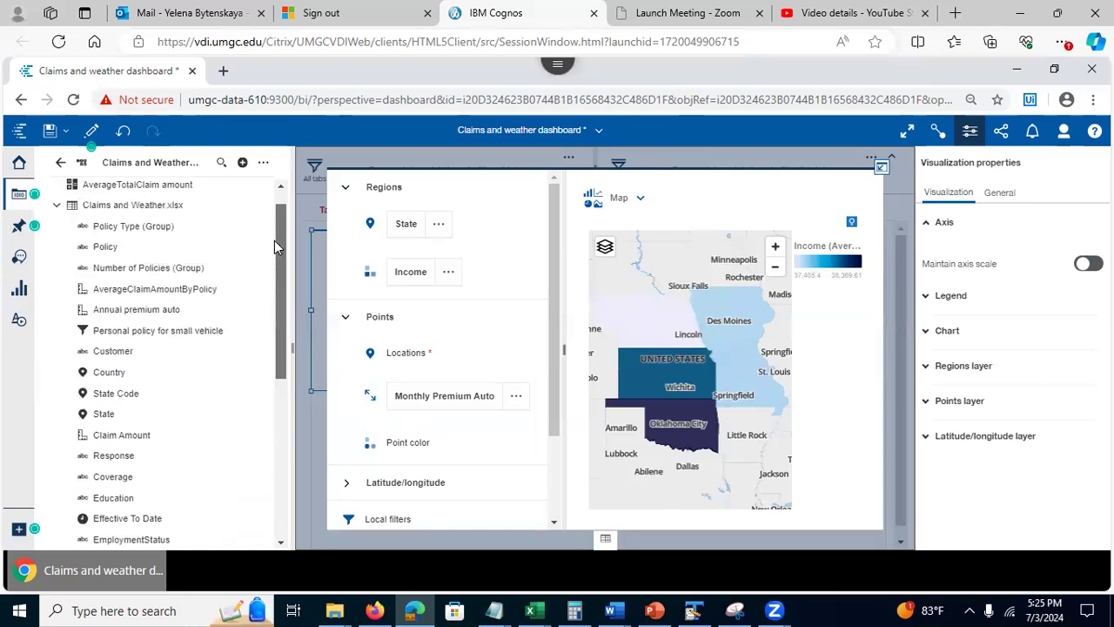
drag(106, 411, 447, 356)
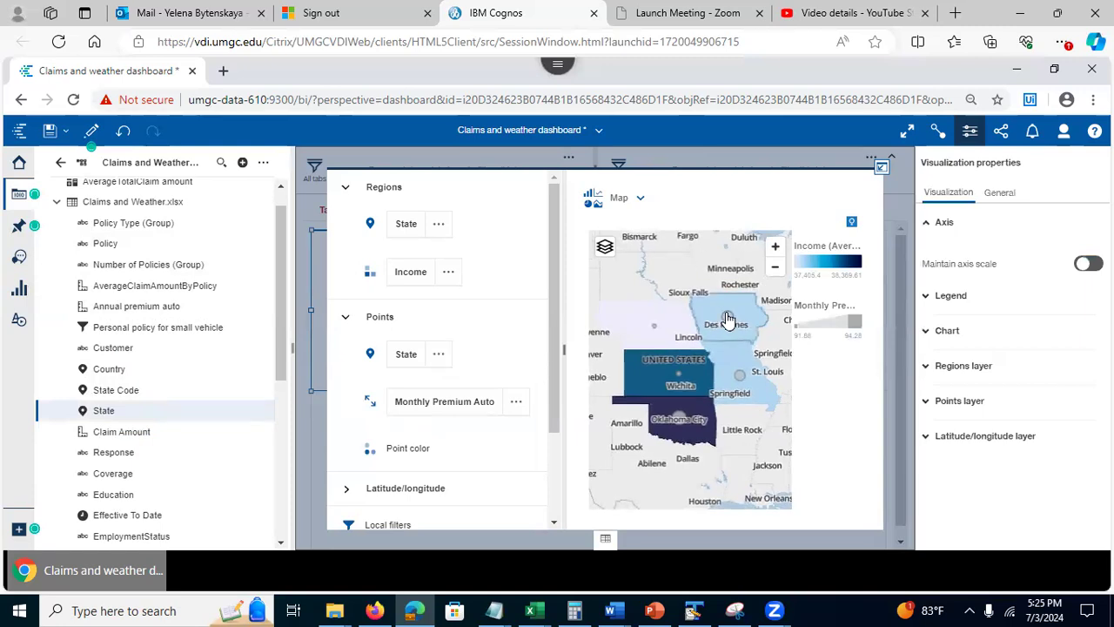
mouse_move(729, 324)
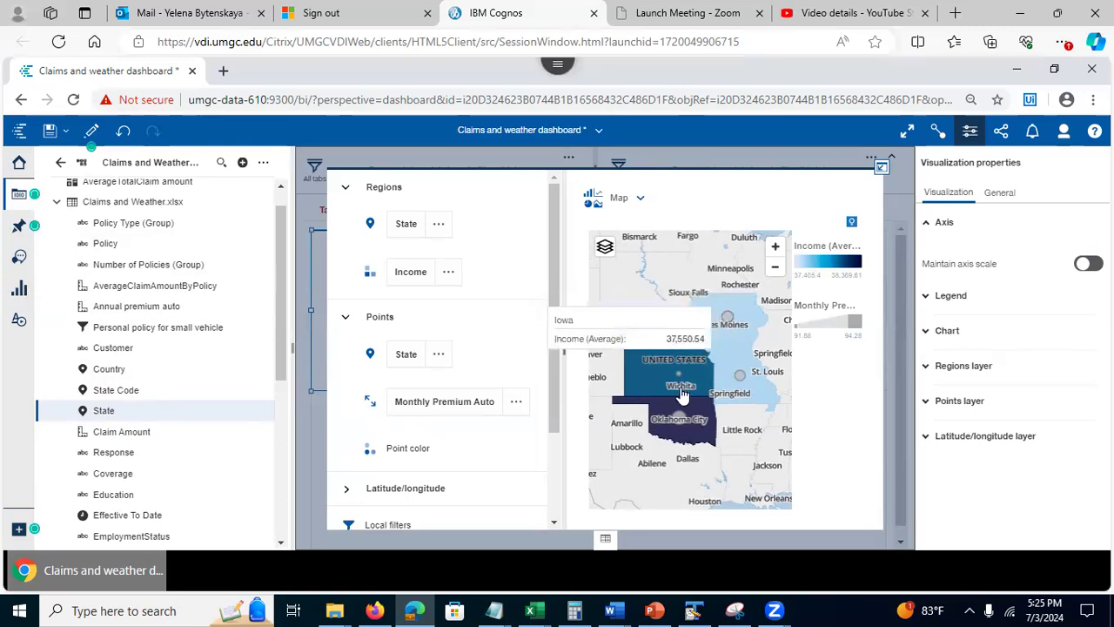
Step: Try to add the Personal policy for small vehicle filter to the map's local filters
drag(556, 293, 556, 390)
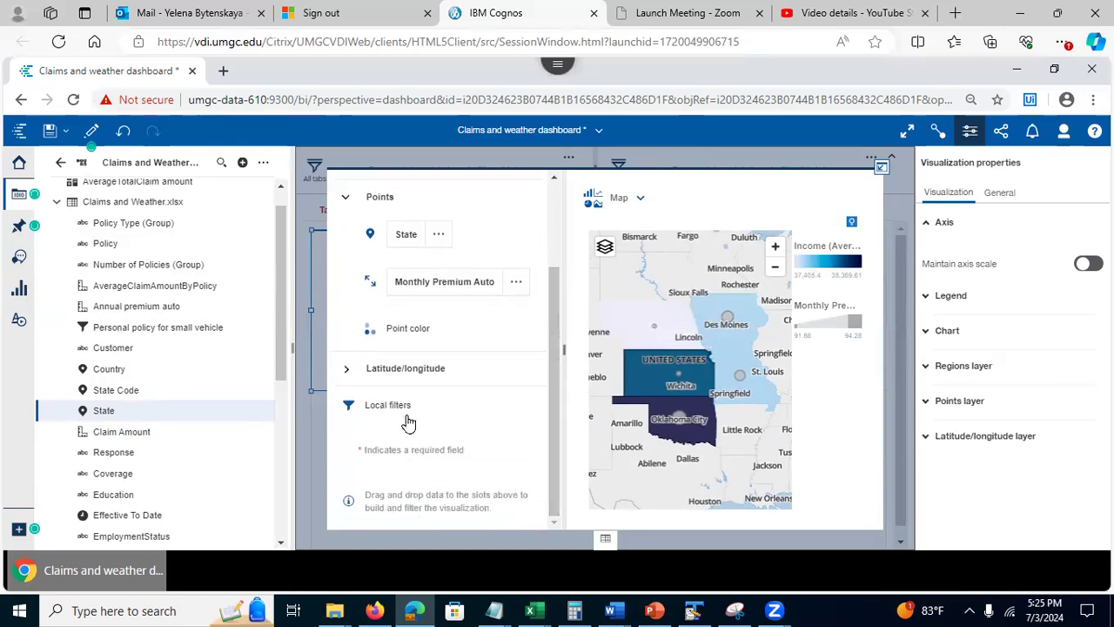
drag(283, 317, 281, 296)
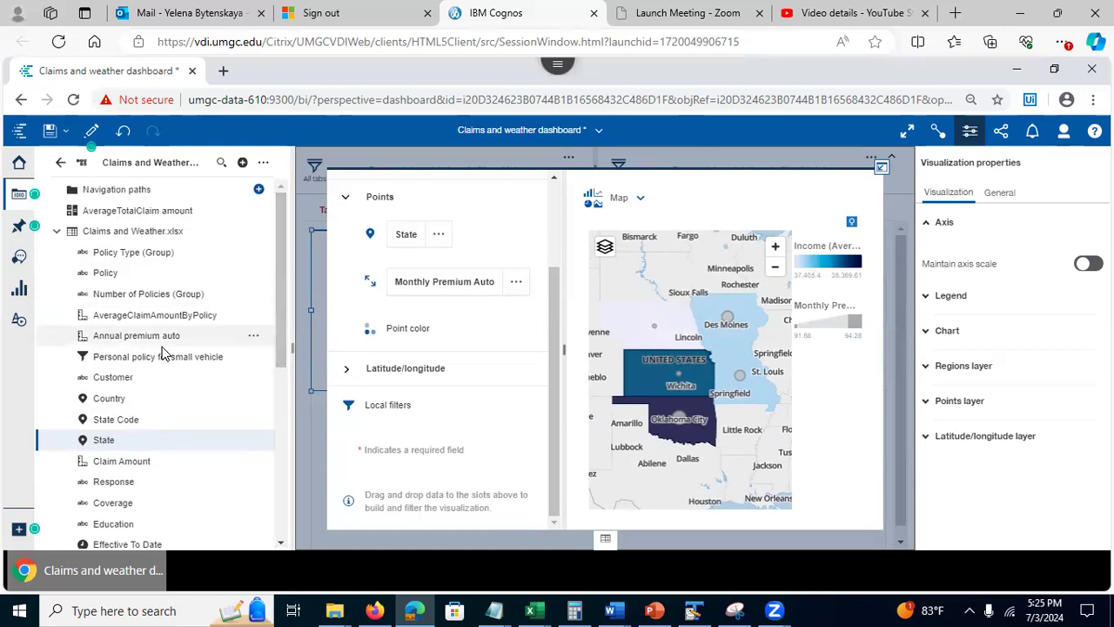
drag(135, 364, 368, 450)
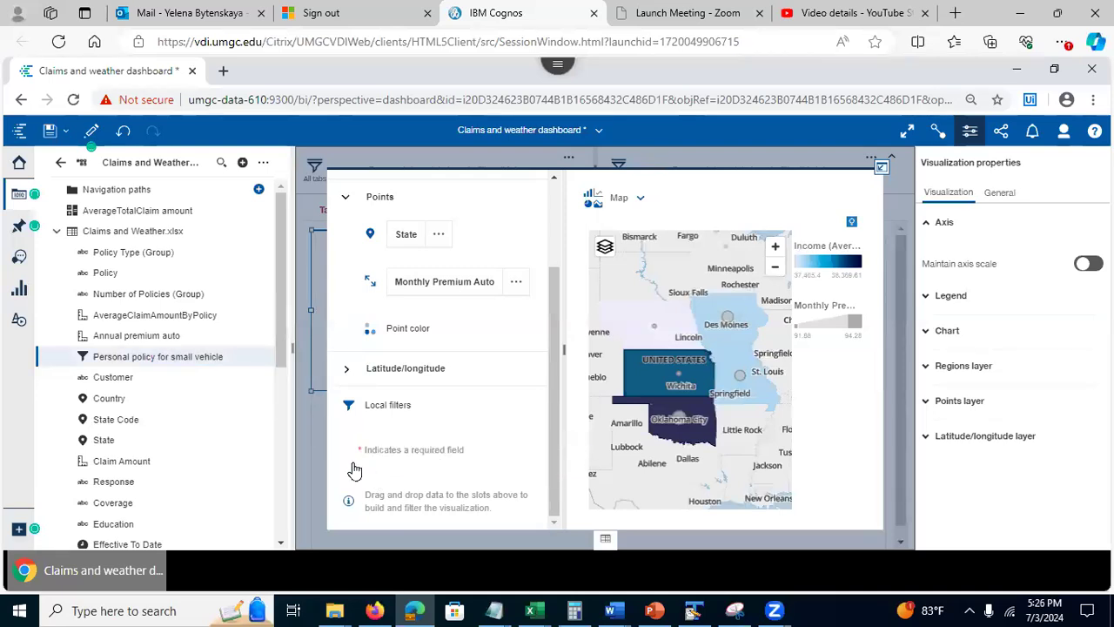
drag(199, 360, 378, 453)
drag(246, 406, 188, 357)
Step: Examine the chart and legend properties available for the State map
click(947, 331)
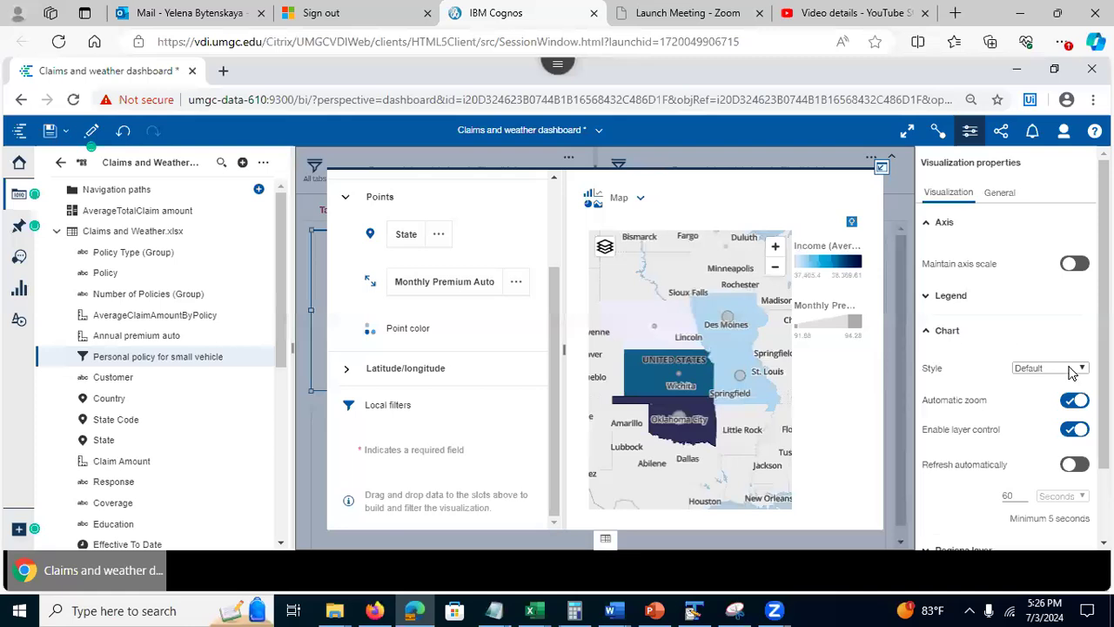
scroll(1072, 371, down, 2)
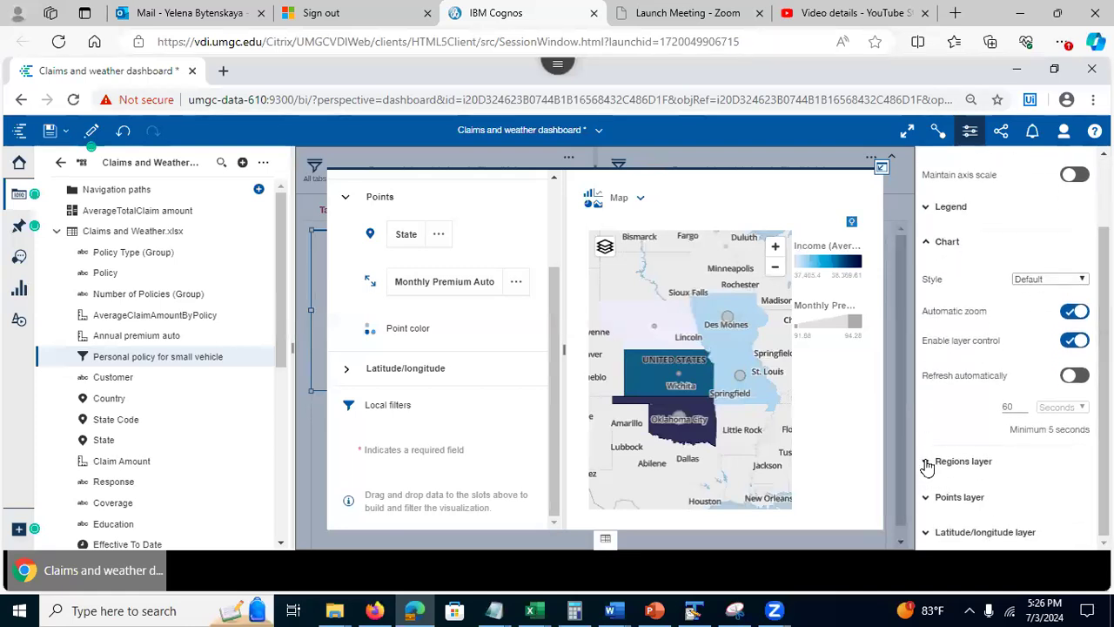
scroll(943, 515, up, 2)
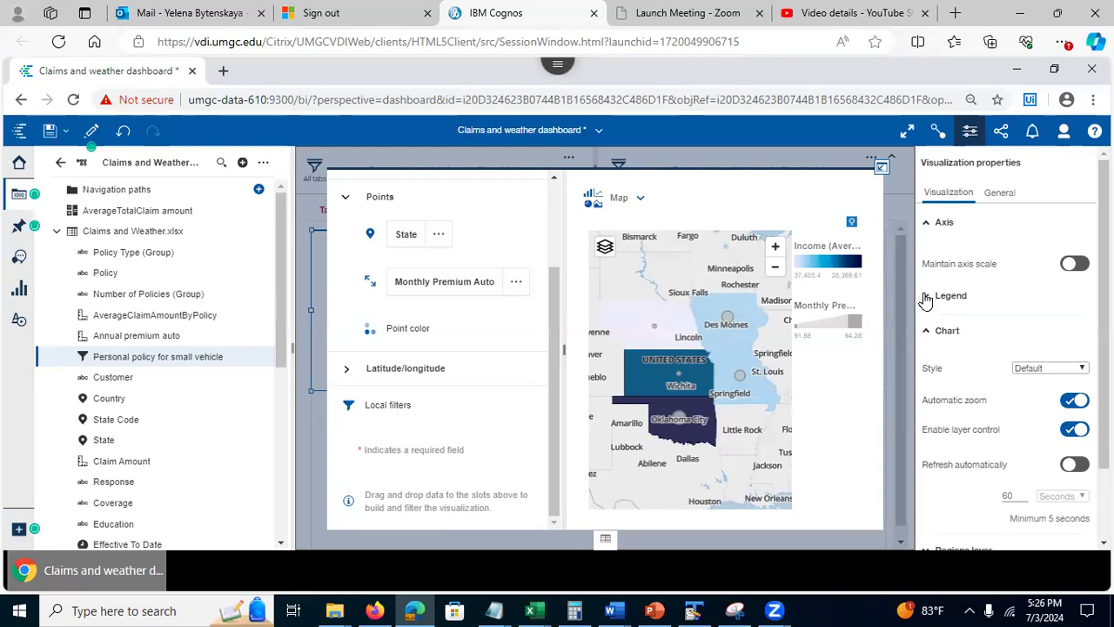
click(928, 297)
click(928, 297)
scroll(941, 462, down, 3)
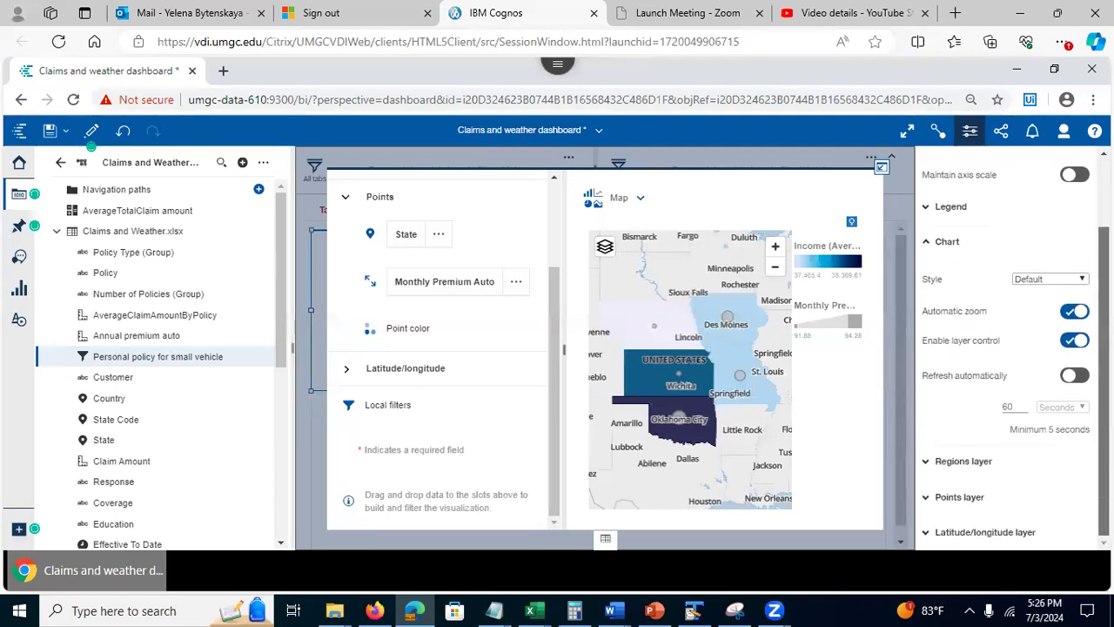
Step: Change the map's Points layer heat palette to IBM heat palette 5 and save the dashboard
click(929, 503)
scroll(929, 503, down, 5)
scroll(1053, 382, down, 2)
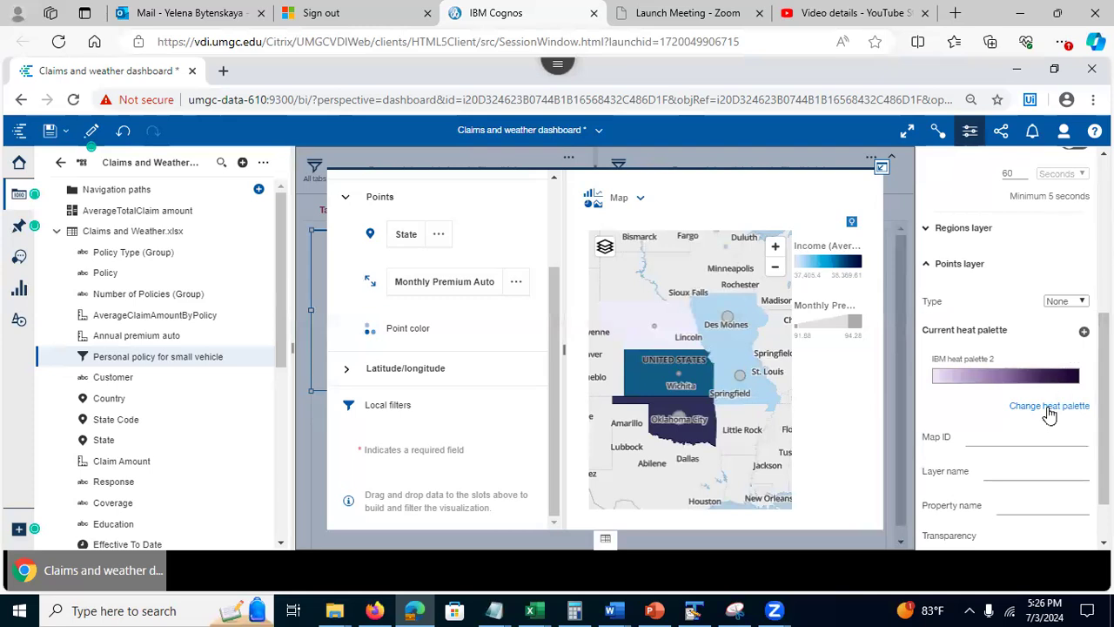
click(1050, 407)
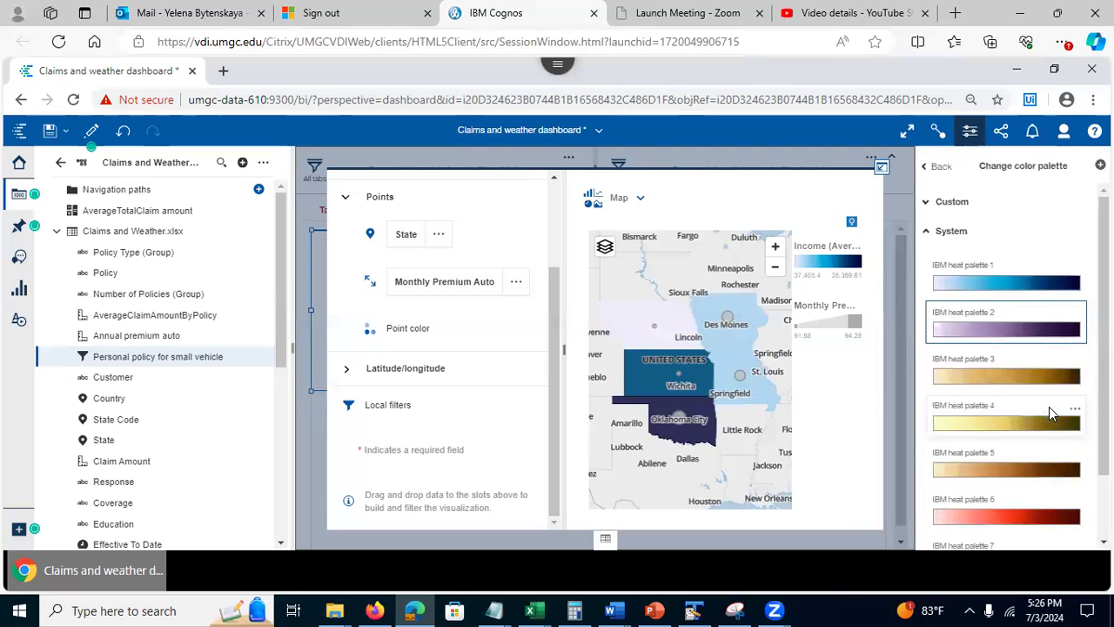
click(1034, 522)
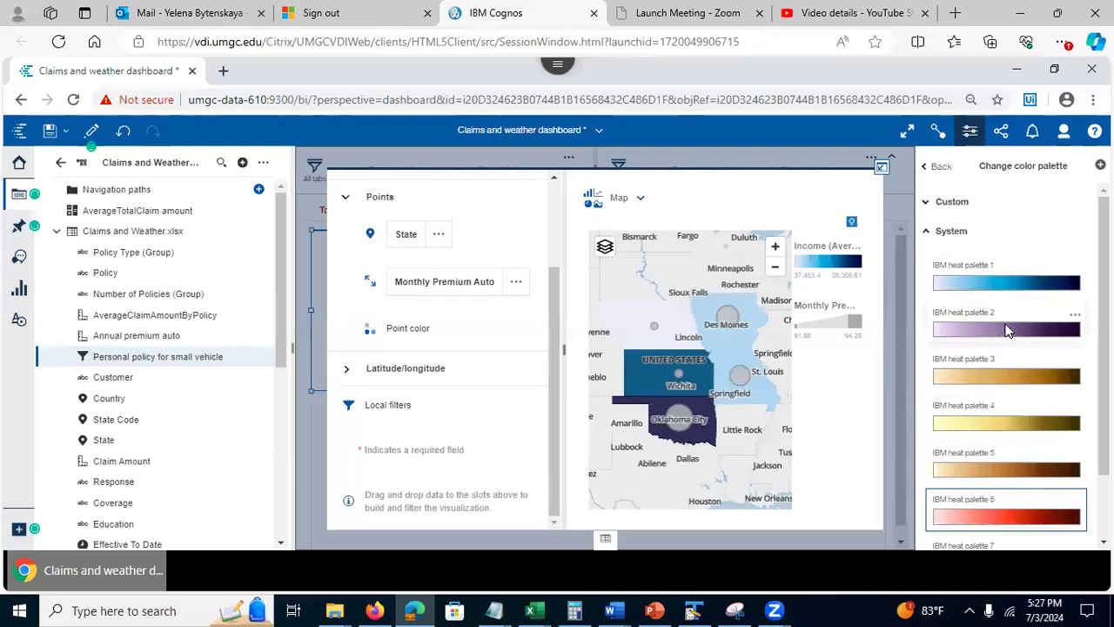
click(1019, 474)
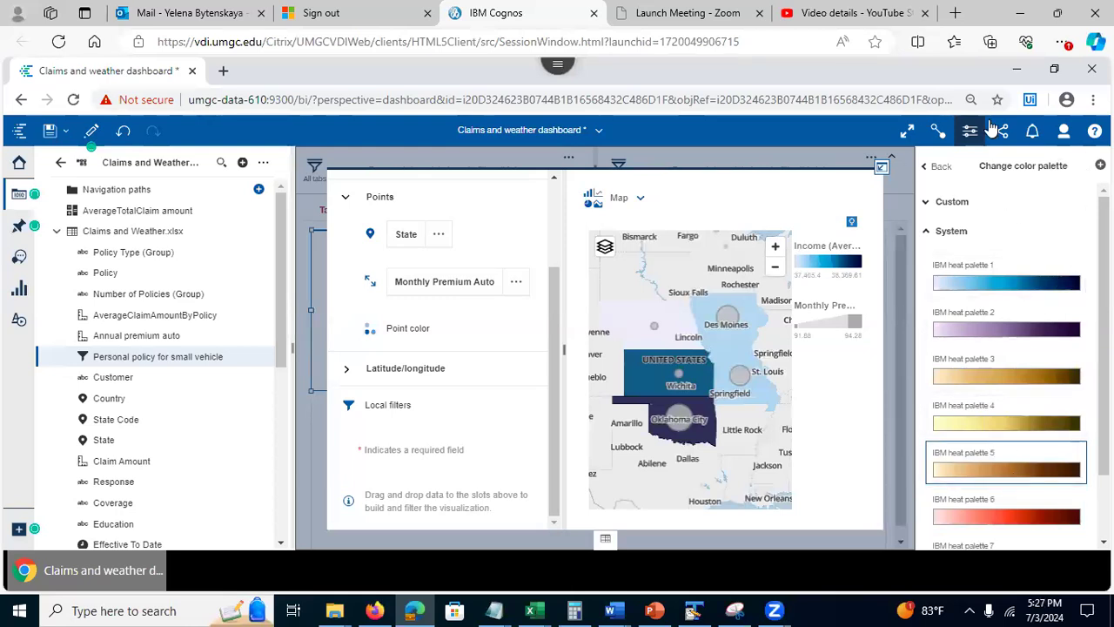
click(51, 132)
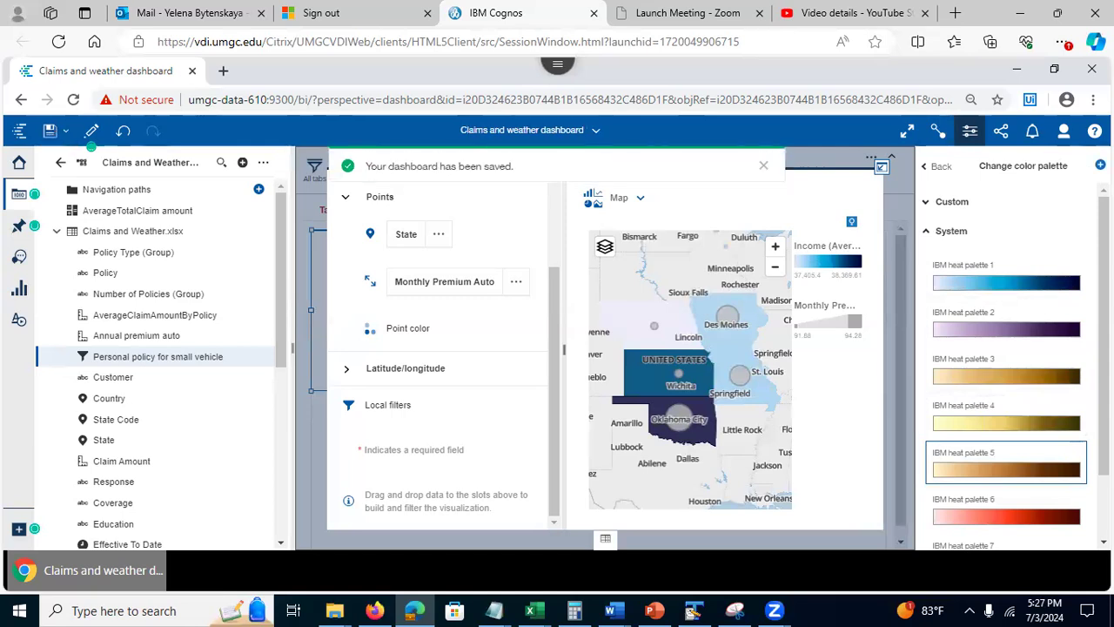
click(1100, 165)
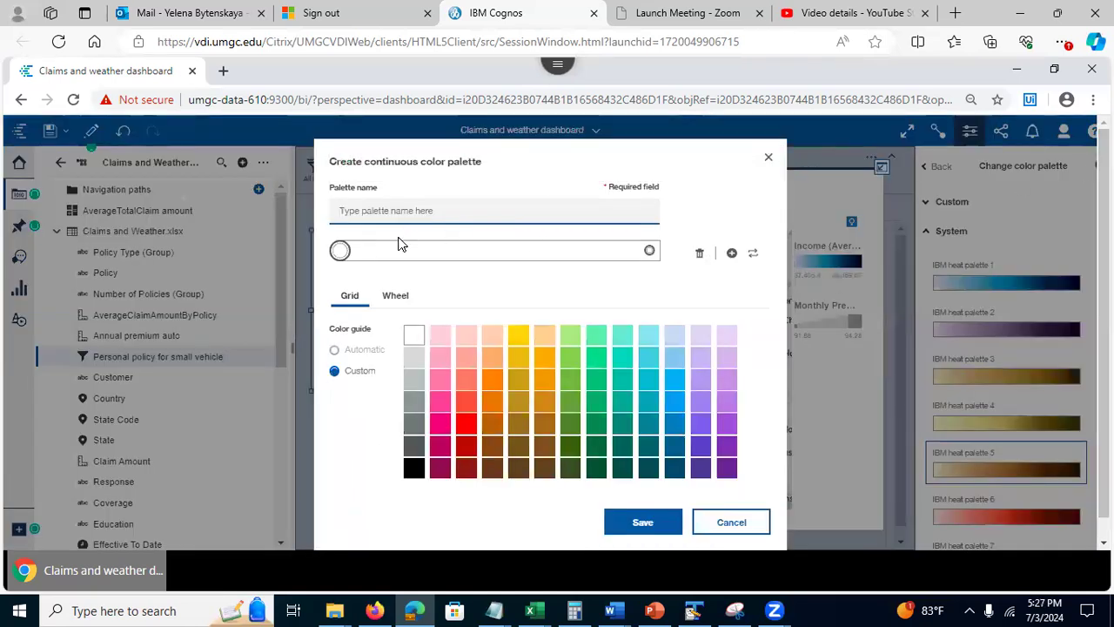
click(727, 424)
click(644, 522)
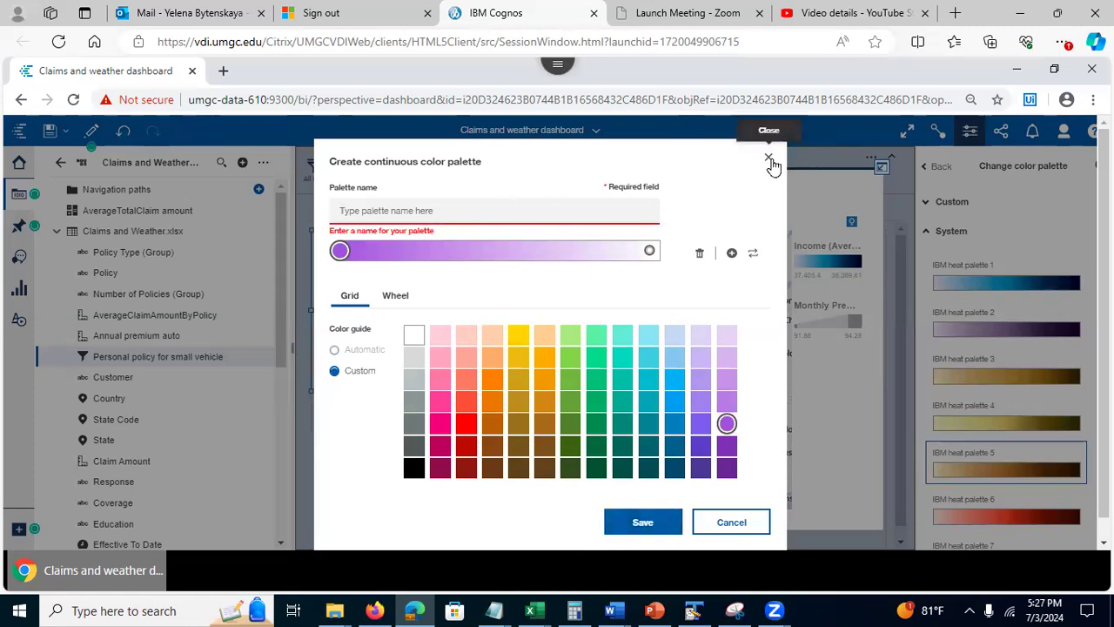
click(738, 525)
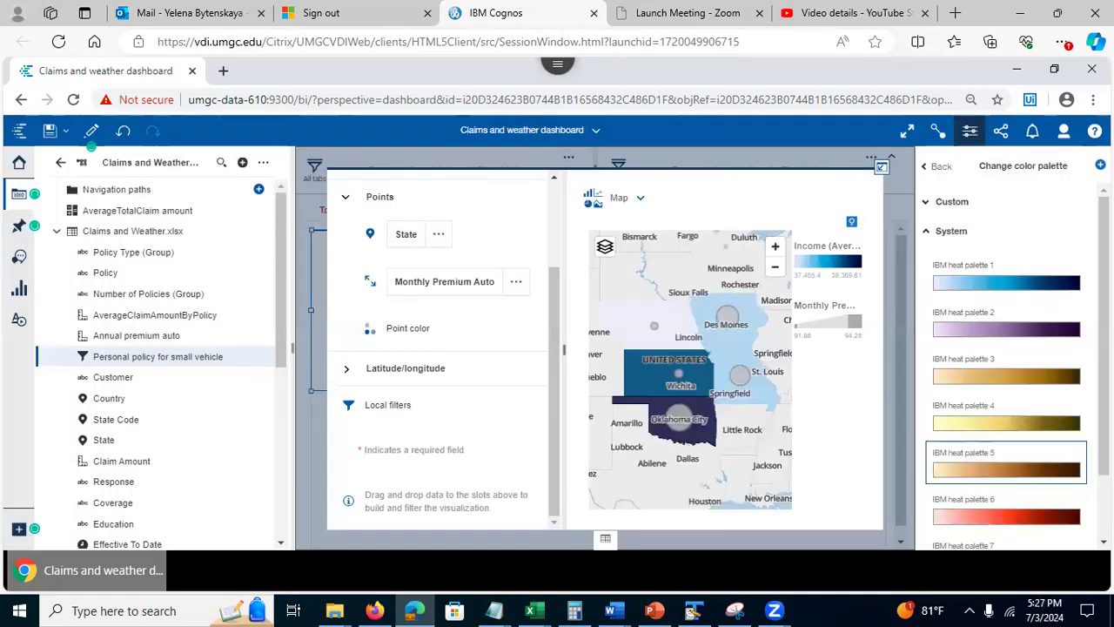
Step: Leave the palette selection, collapse the expanded map back into Tab 2 and deselect it
click(932, 166)
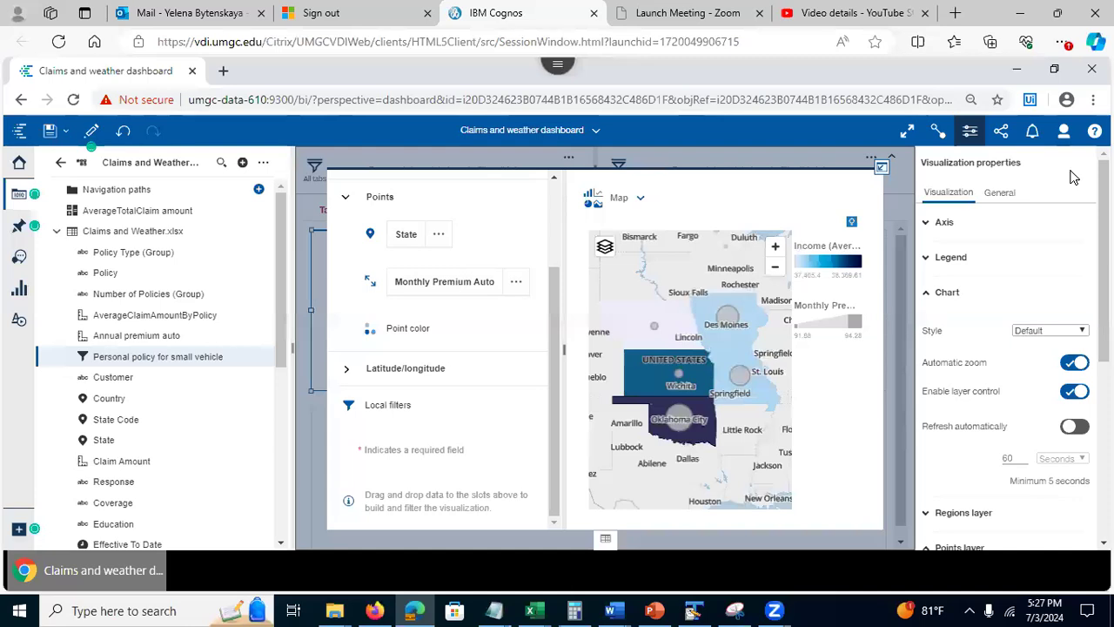
click(881, 170)
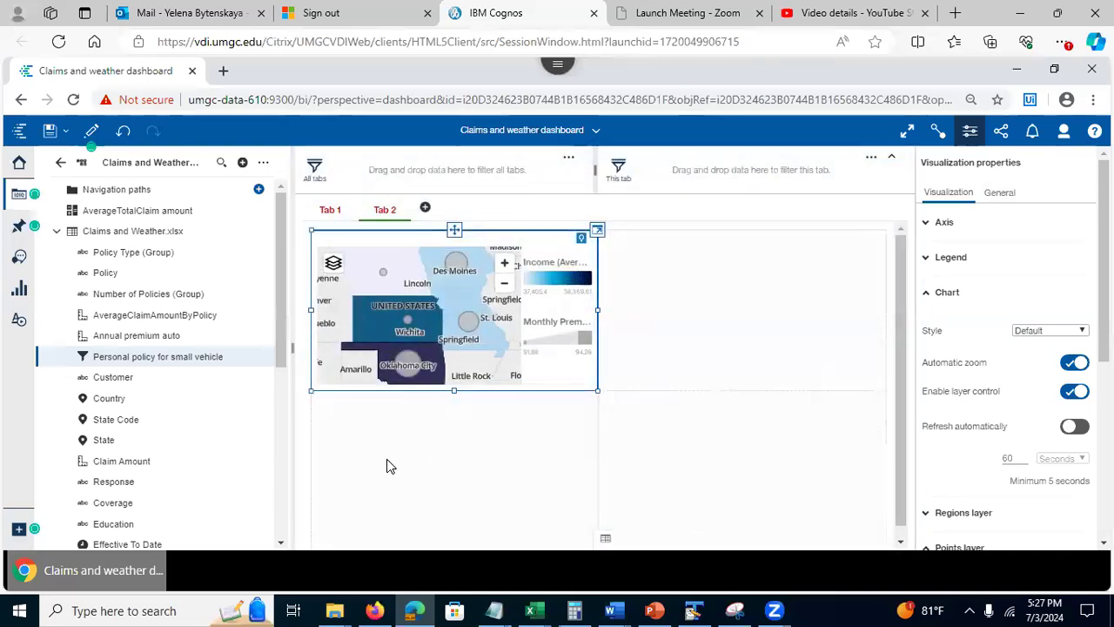
click(425, 469)
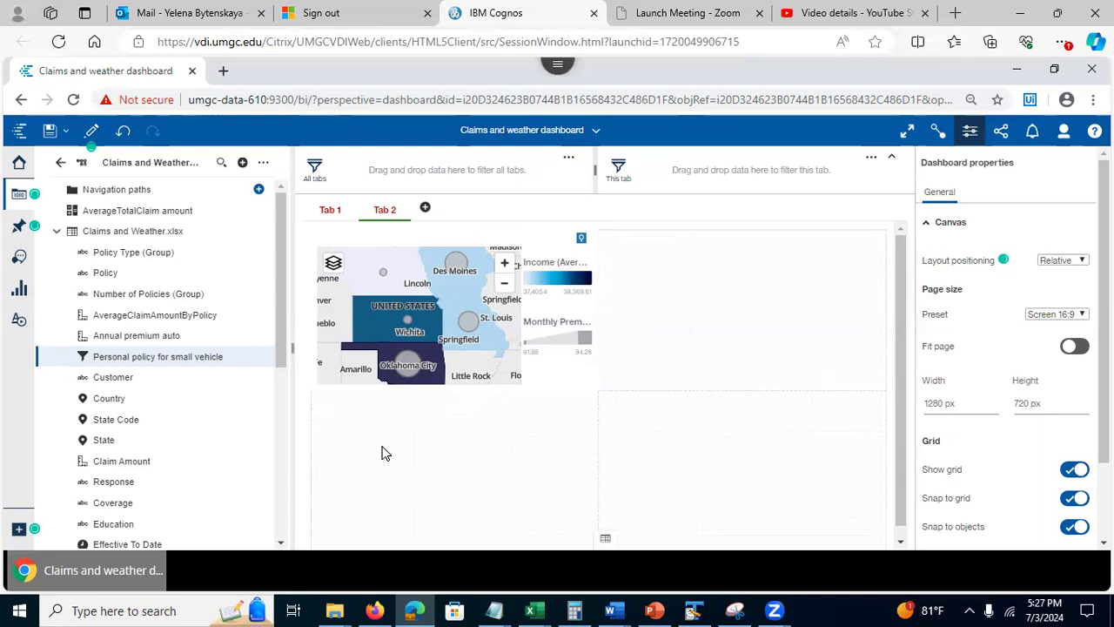
Step: Add a text widget below the map on Tab 2 reading "I love DATA 610"
click(19, 322)
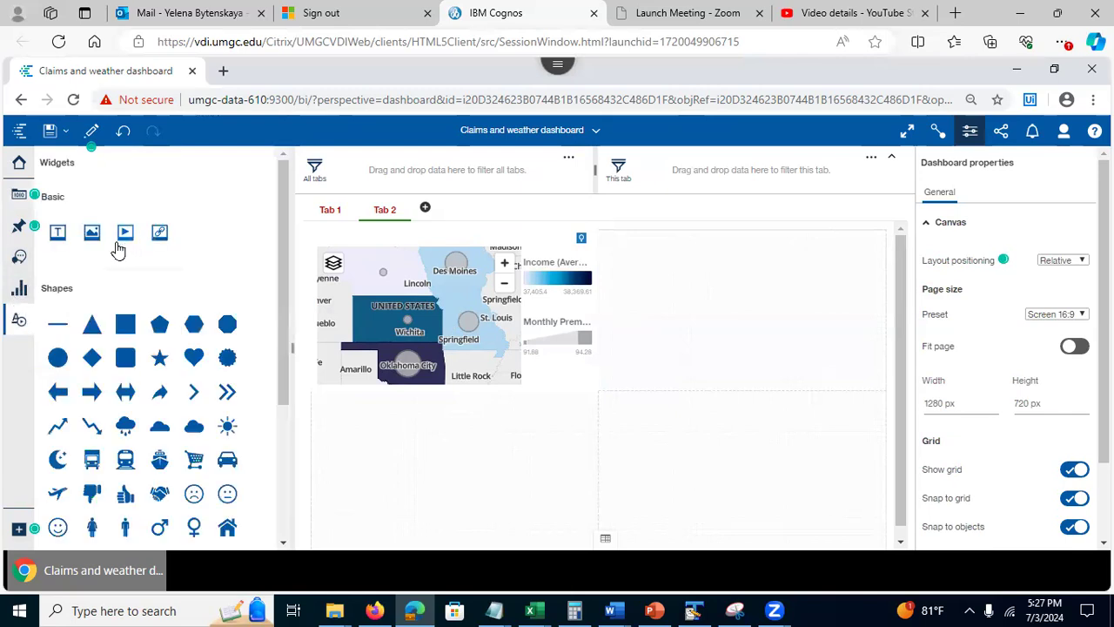
drag(54, 240, 389, 452)
click(427, 445)
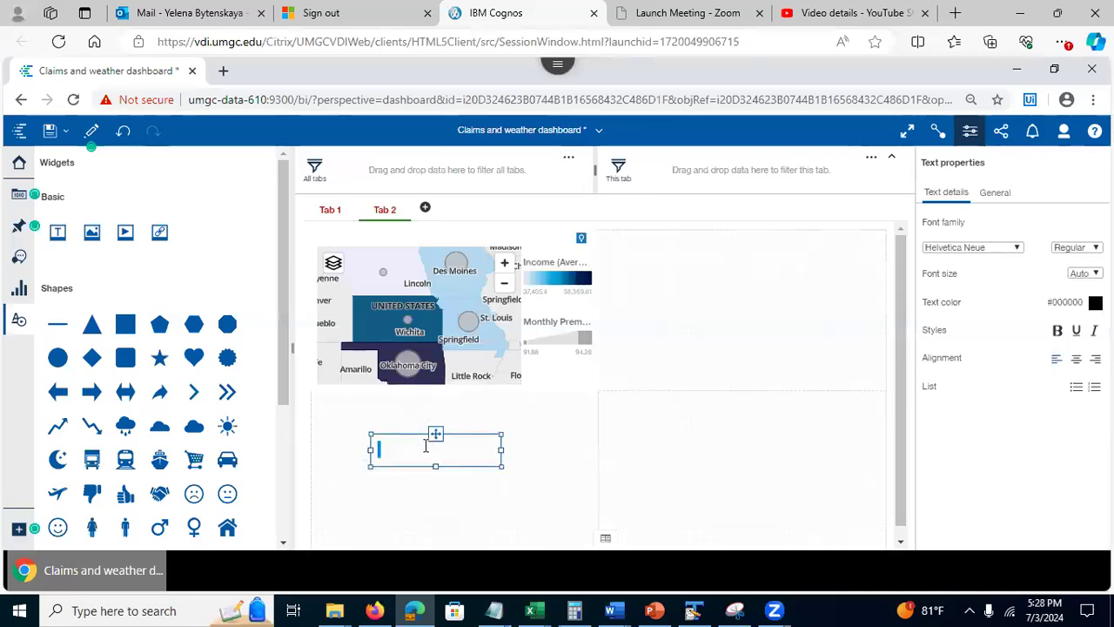
text(I love DATA 610)
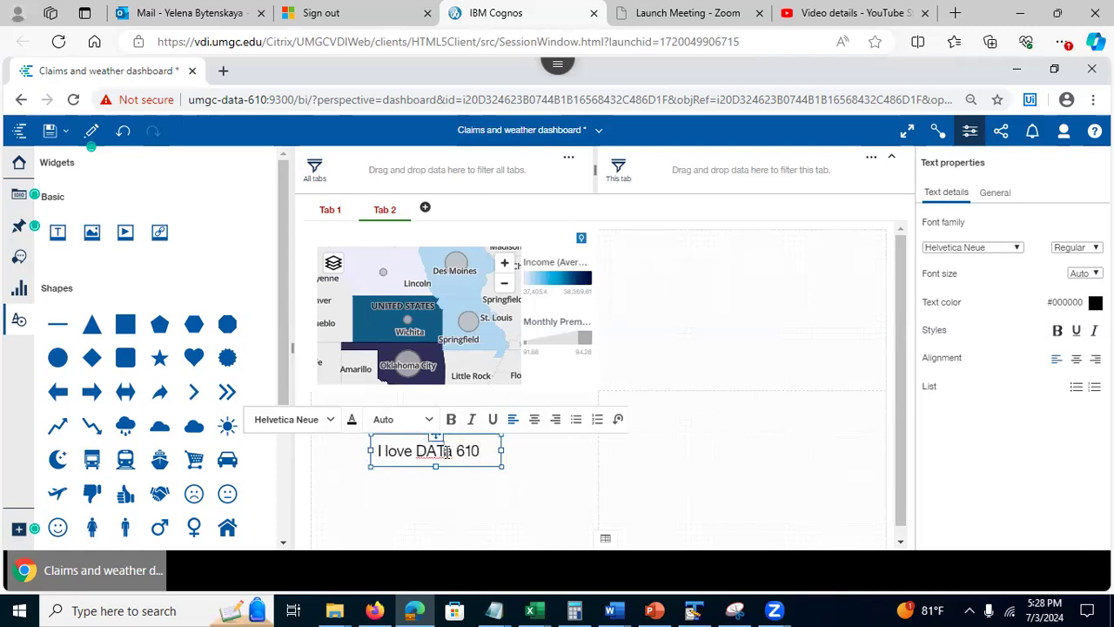
key(BackSpace)
text(A)
Step: Give the "I love DATA 610" text box a yellow fill (#F5CE22) and a dark green border (#498313)
drag(486, 450, 373, 450)
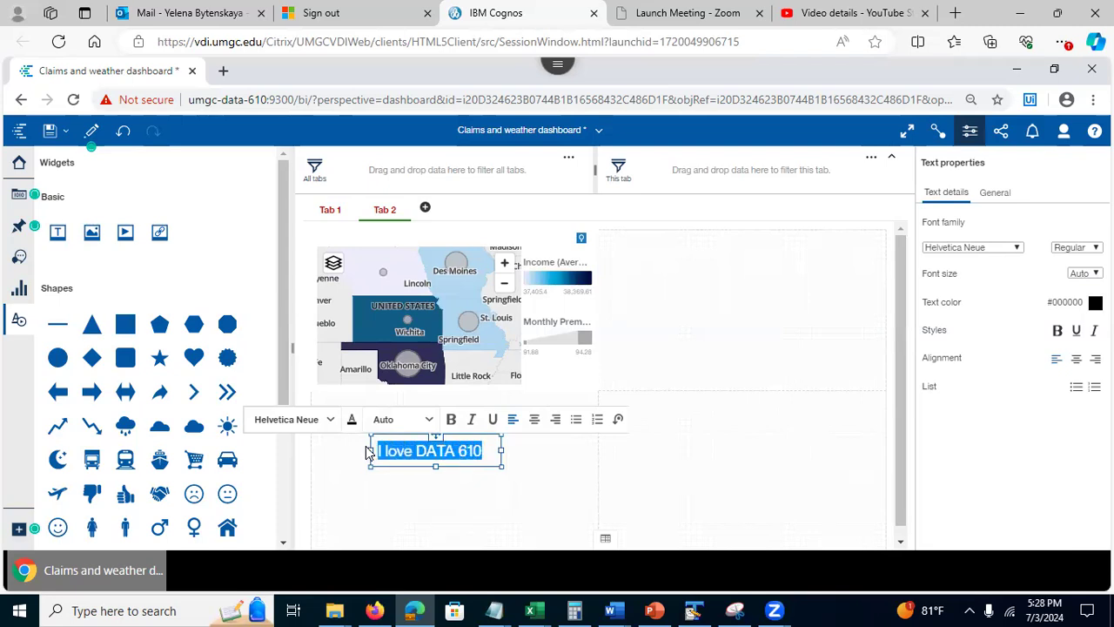
click(456, 421)
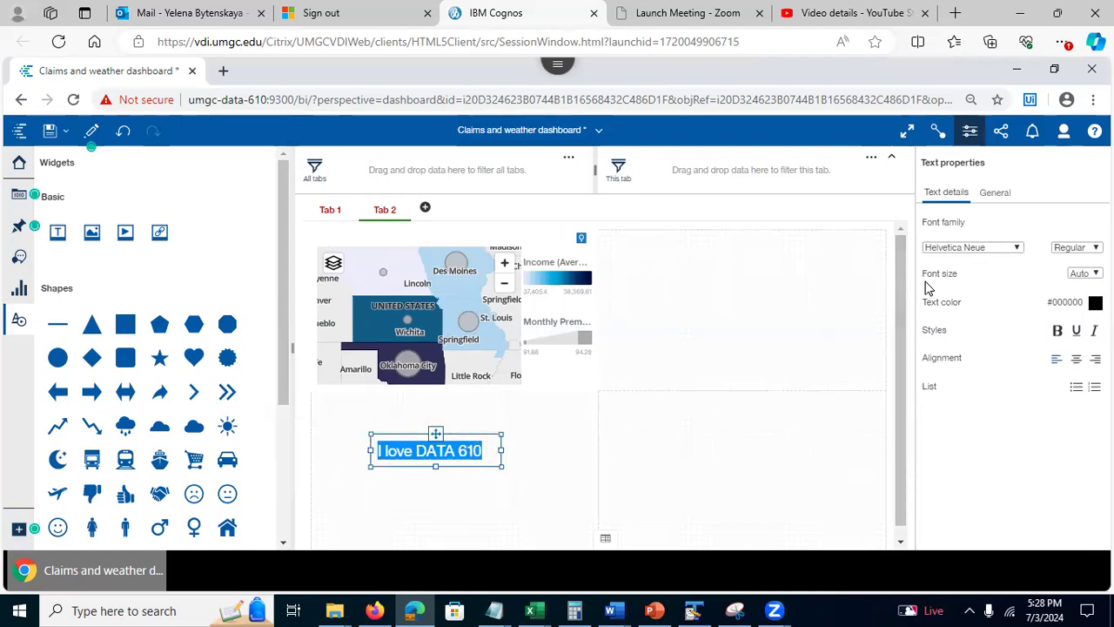
click(998, 195)
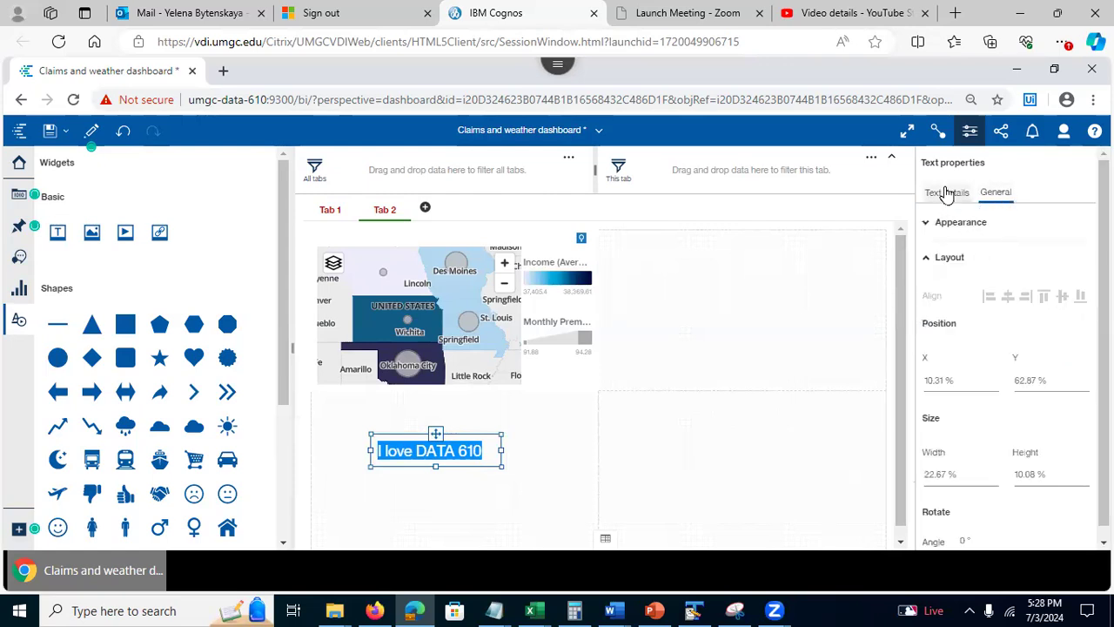
click(936, 225)
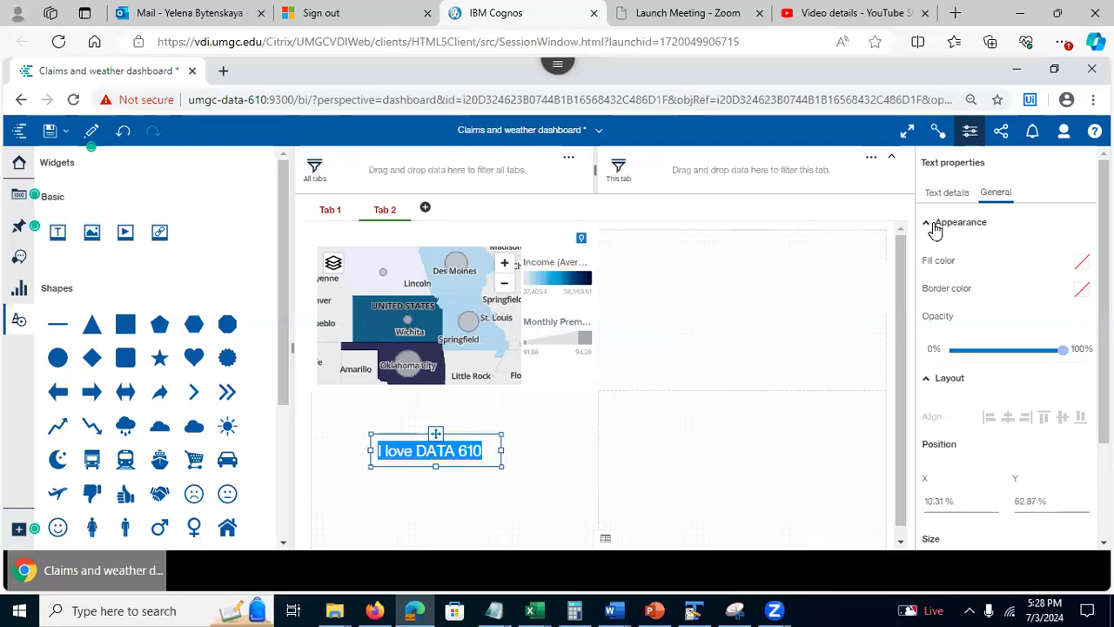
click(1083, 266)
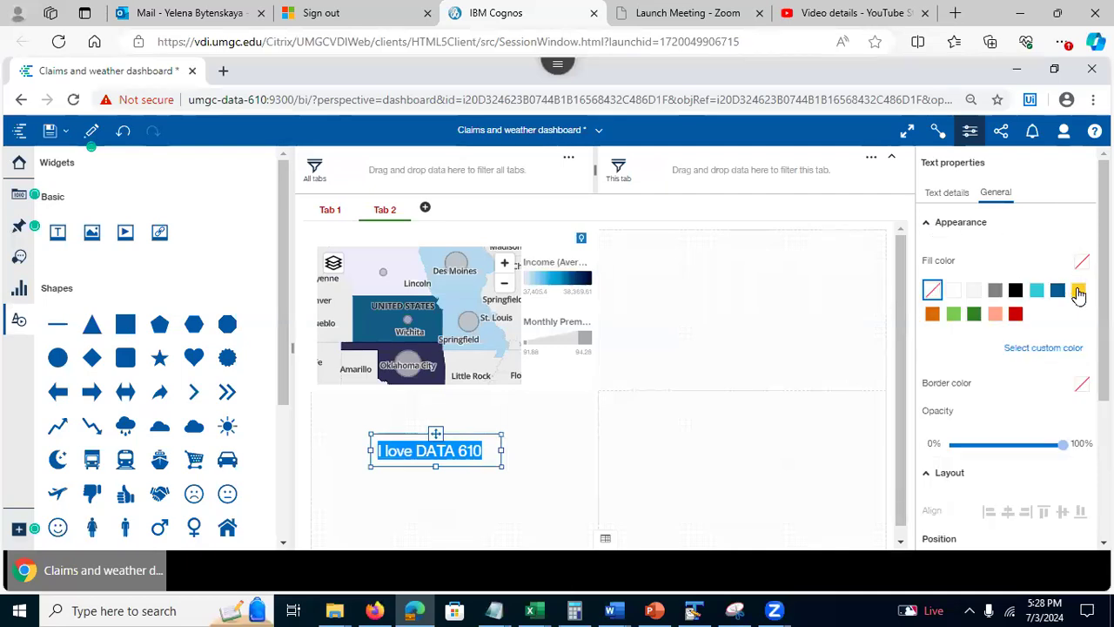
click(1076, 291)
click(1081, 290)
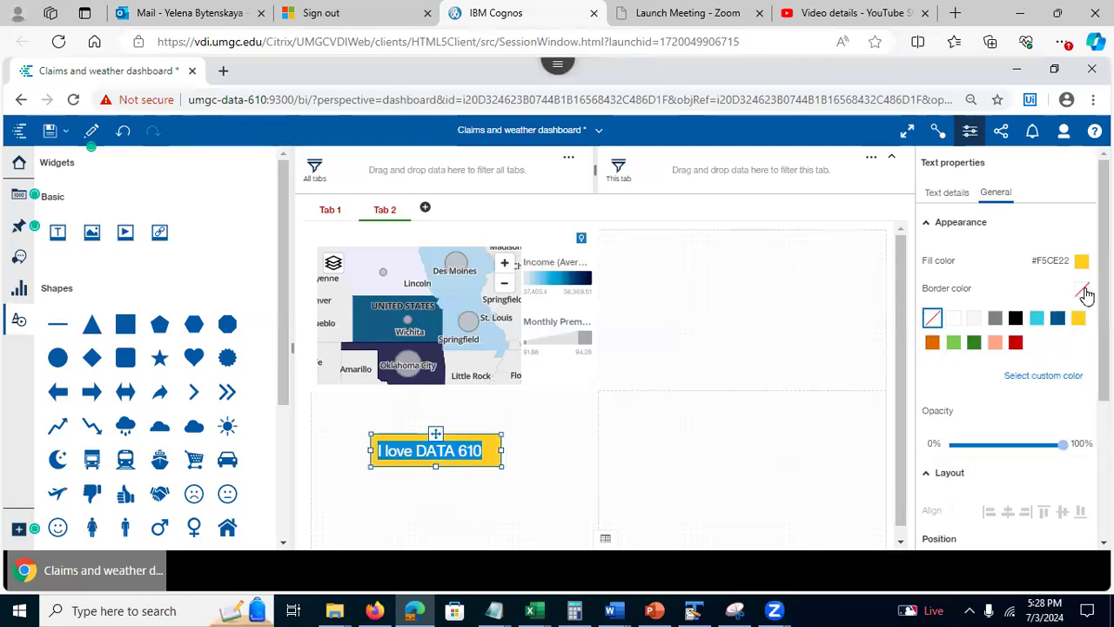
click(974, 342)
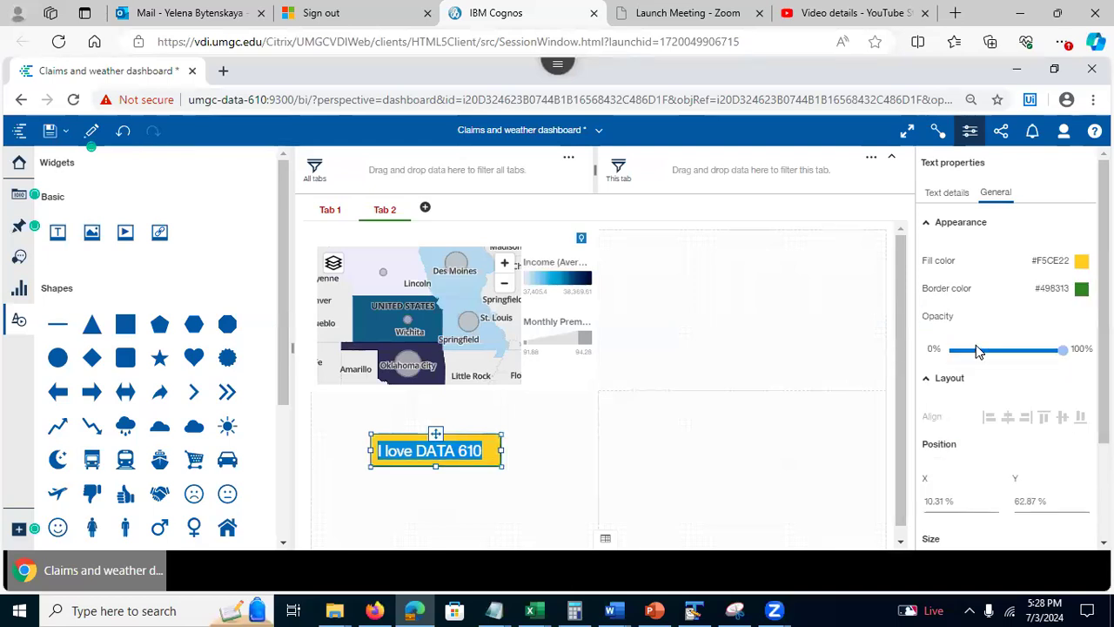
click(570, 463)
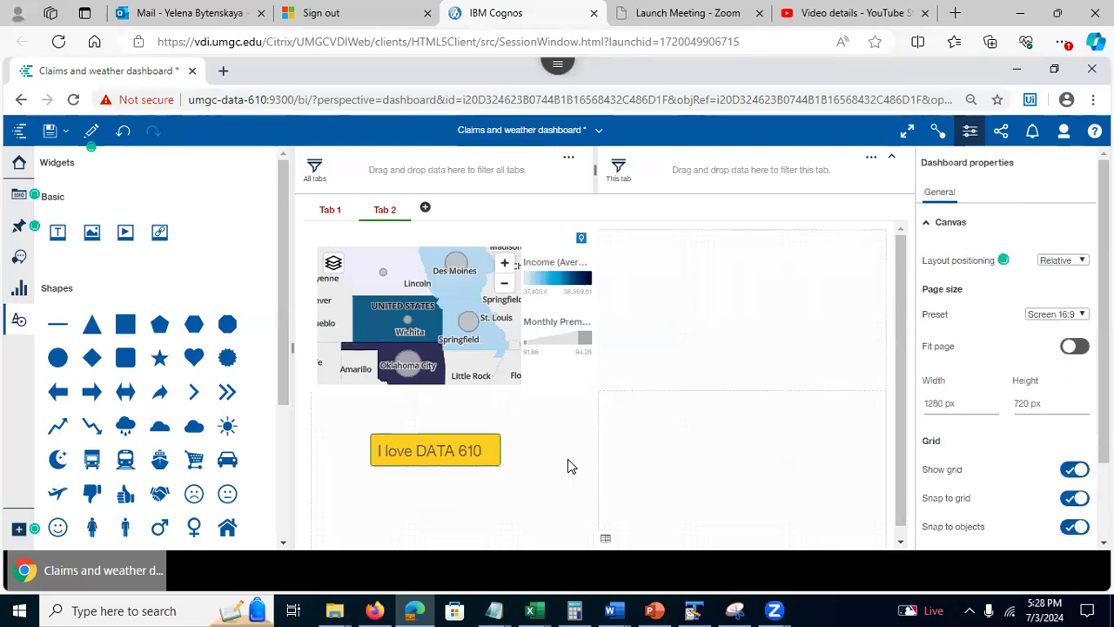
click(450, 448)
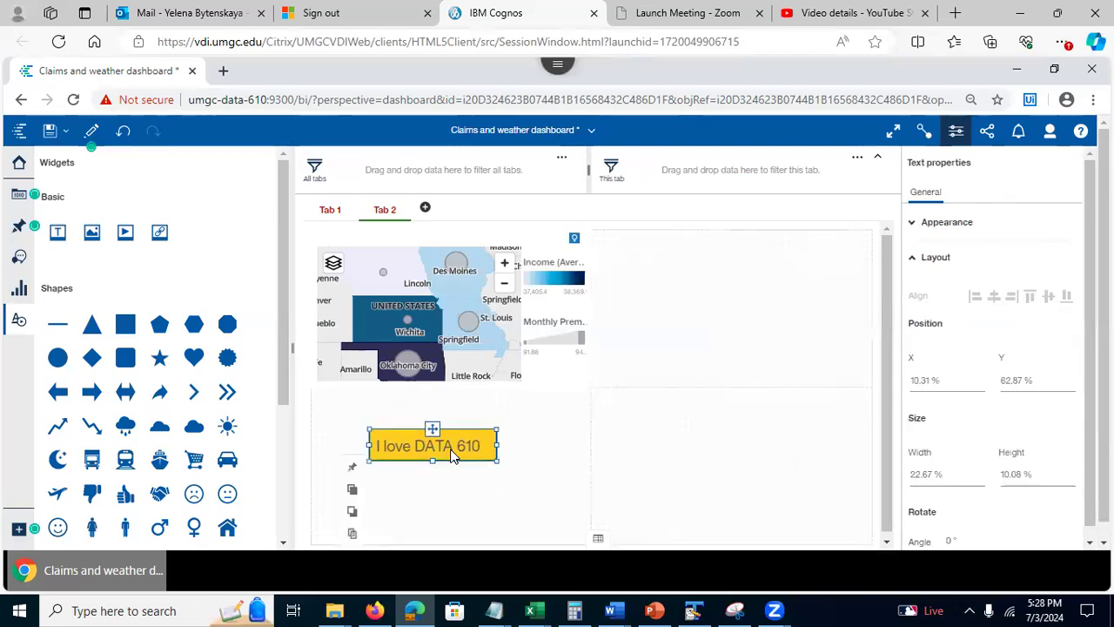
click(447, 498)
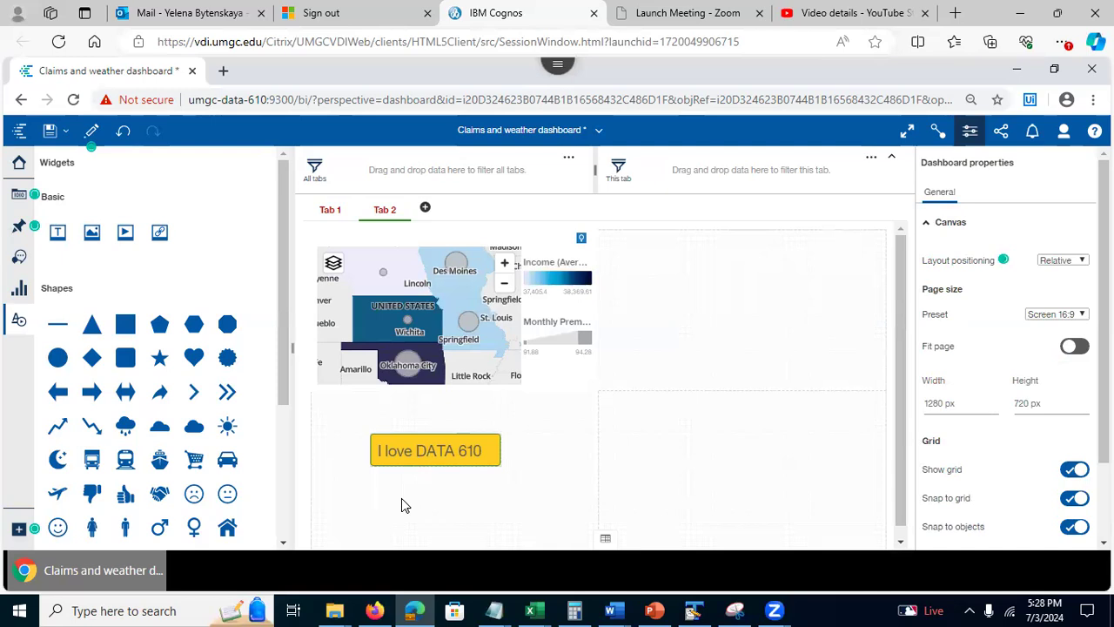
Step: Place a square shape filling the empty area beside the map on Tab 2 and save the dashboard
drag(124, 328, 738, 306)
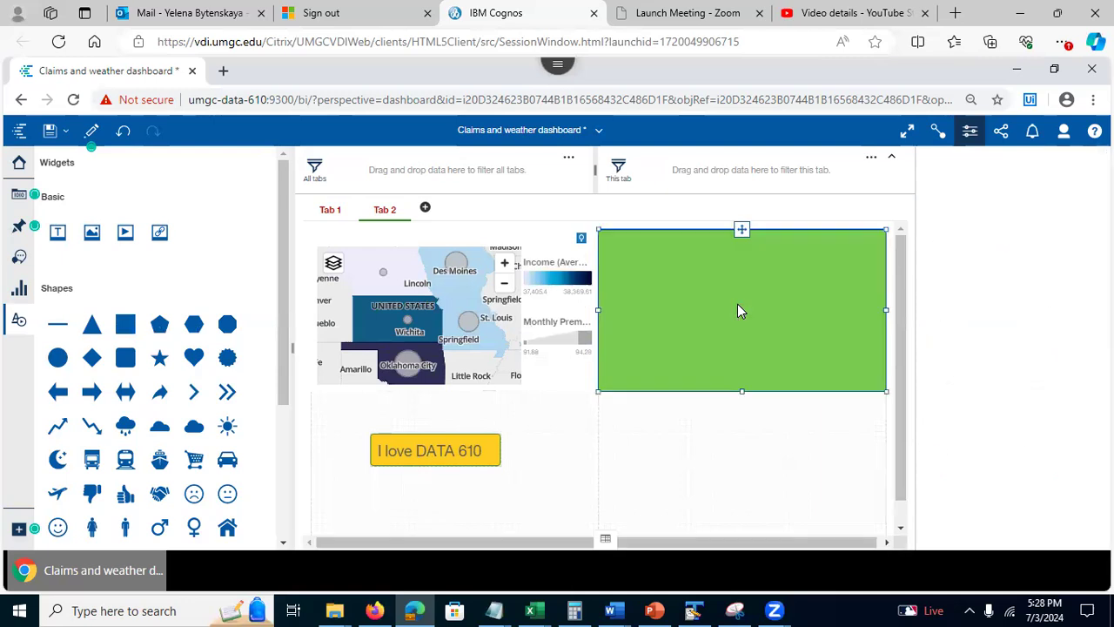
click(705, 447)
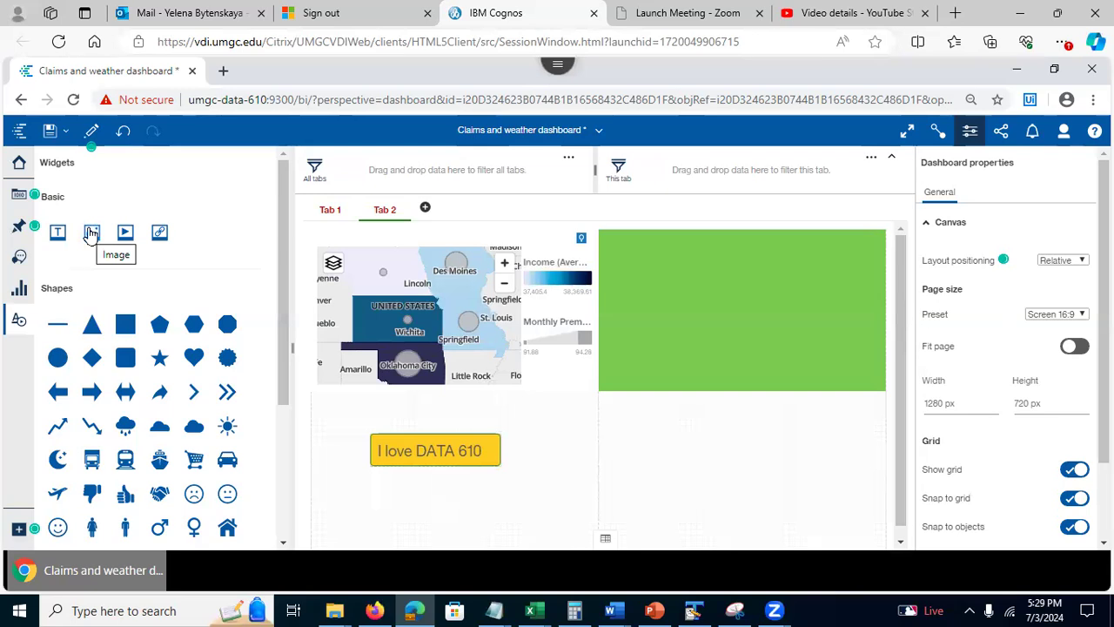
click(50, 130)
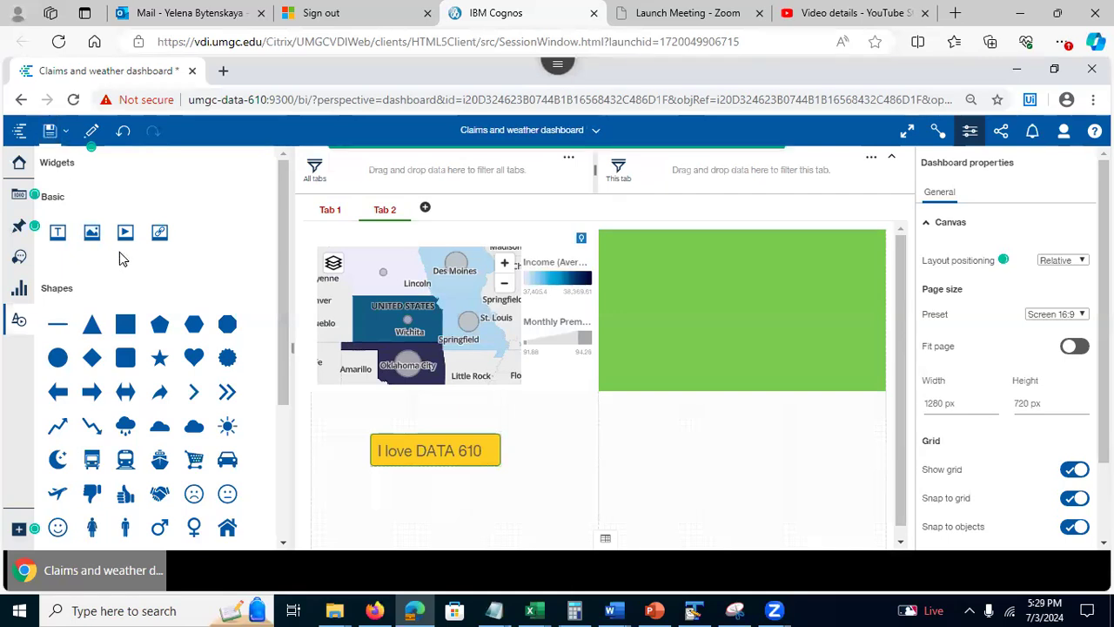
Step: Search Google for "car accident" in a new browser tab
click(224, 73)
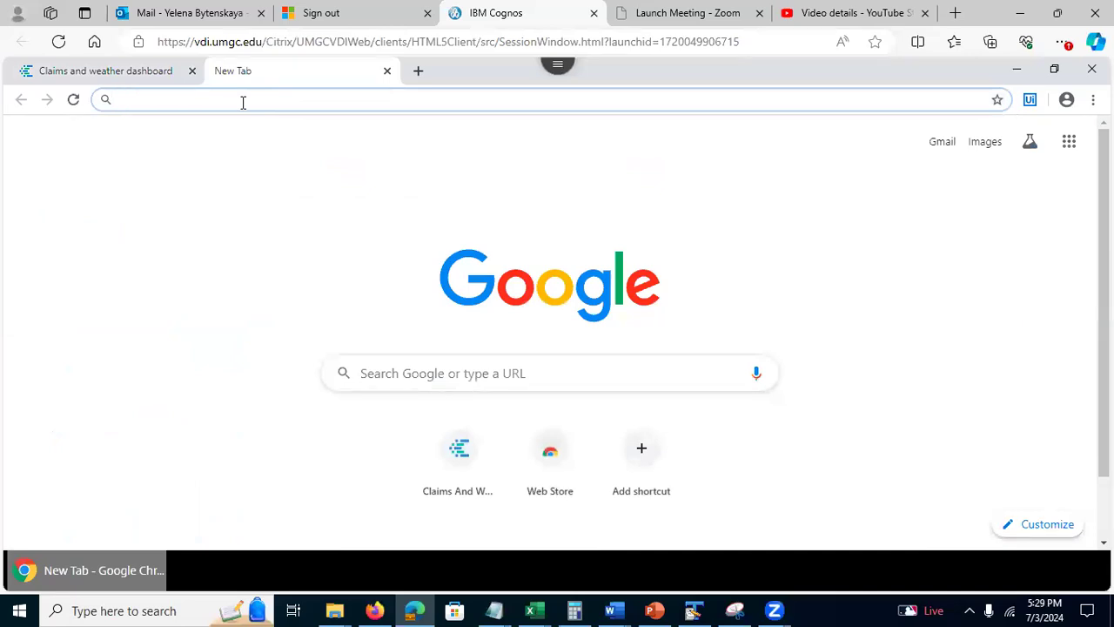
text(c)
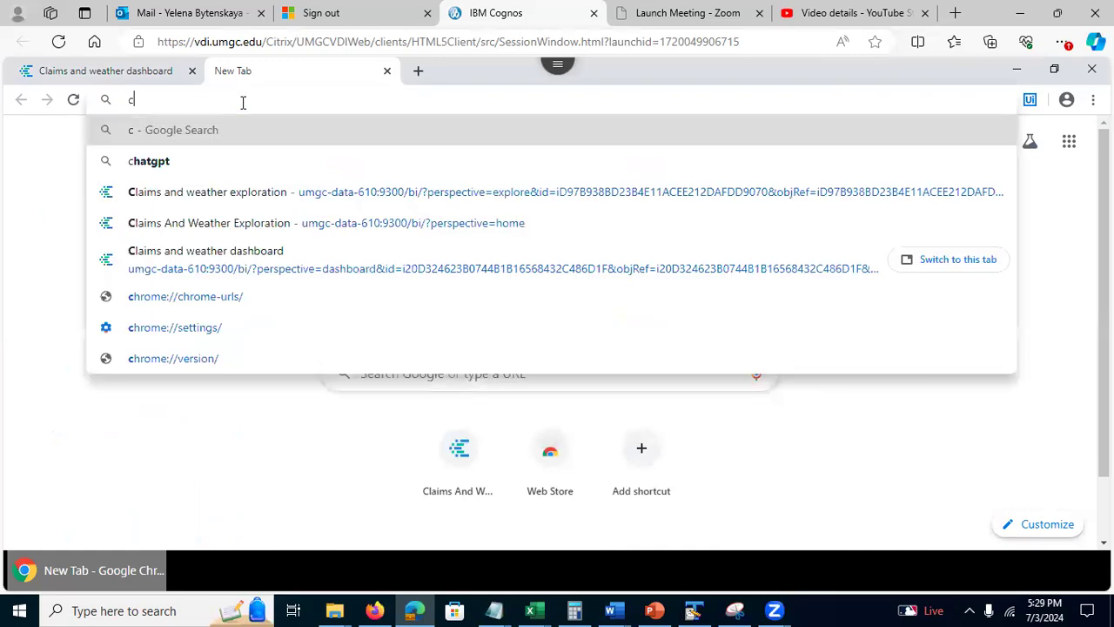
text(ar accident)
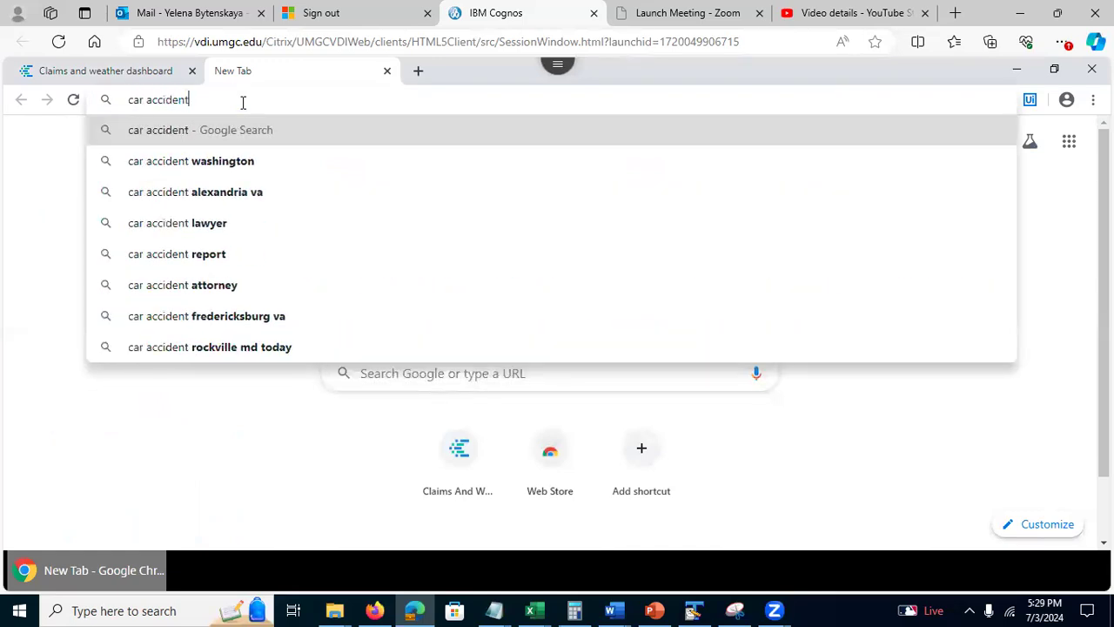
key(Return)
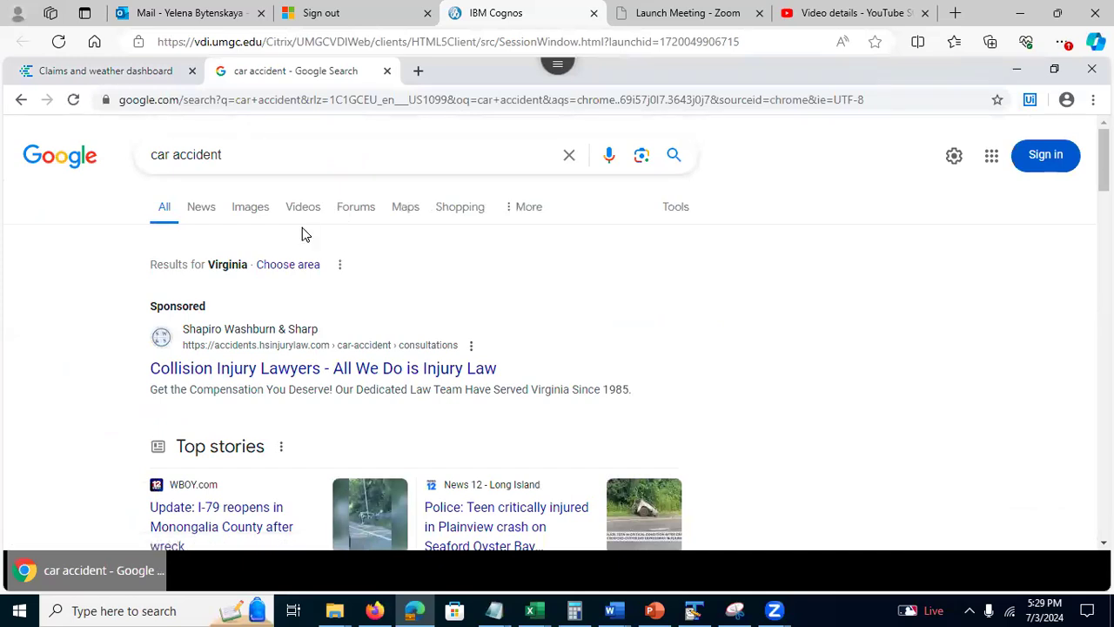
Step: Find a car crash photo in the Google image results, open its source page and copy the image address
click(253, 212)
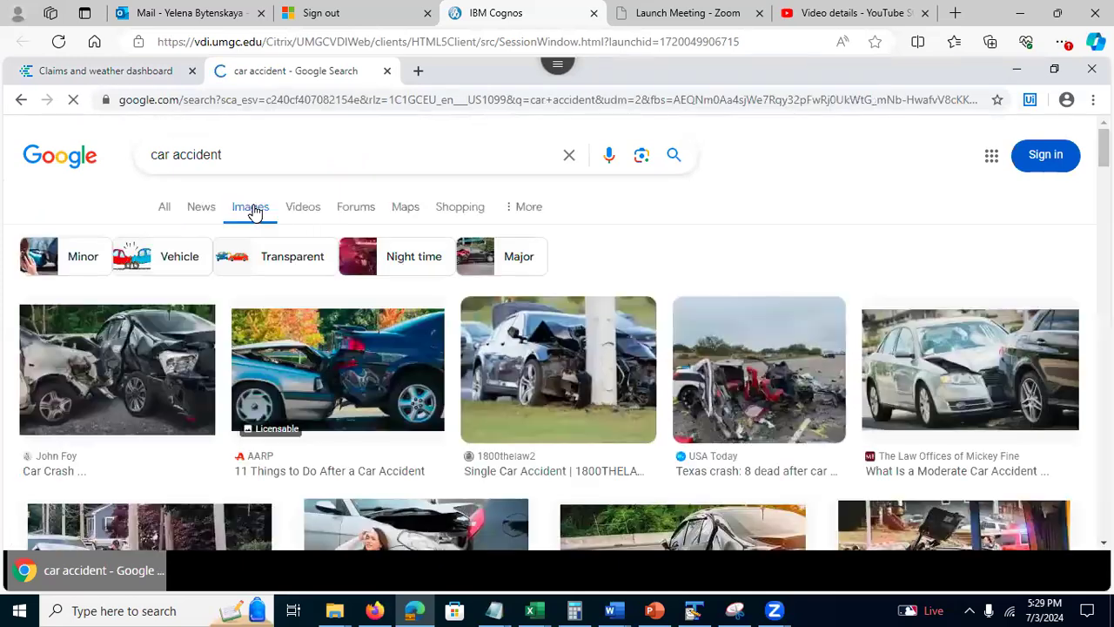
right_click(119, 366)
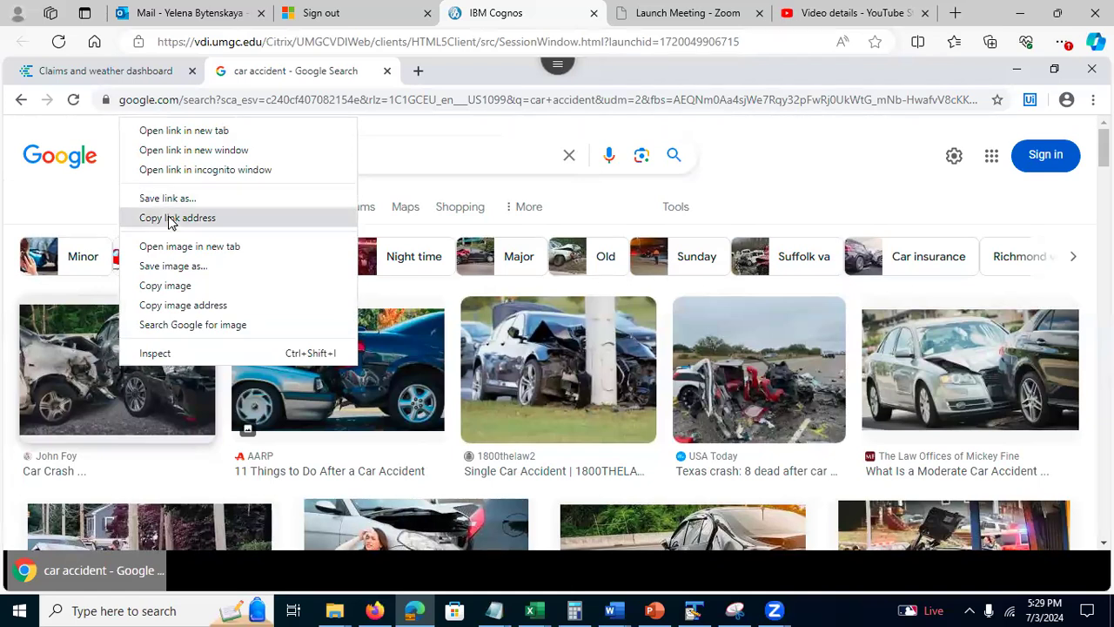
click(85, 386)
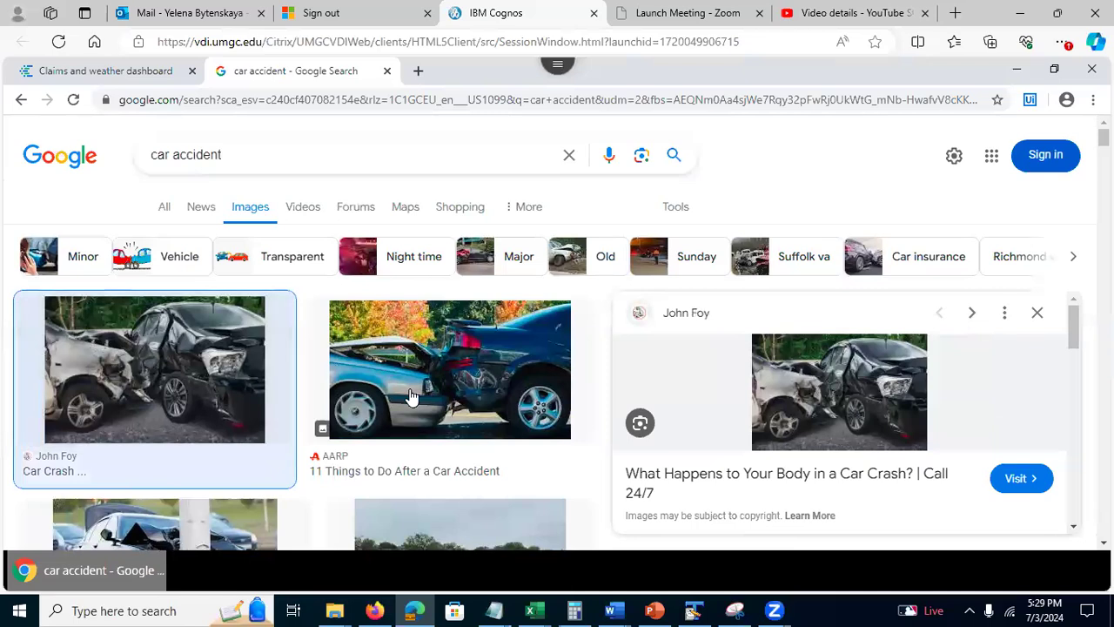
click(1024, 479)
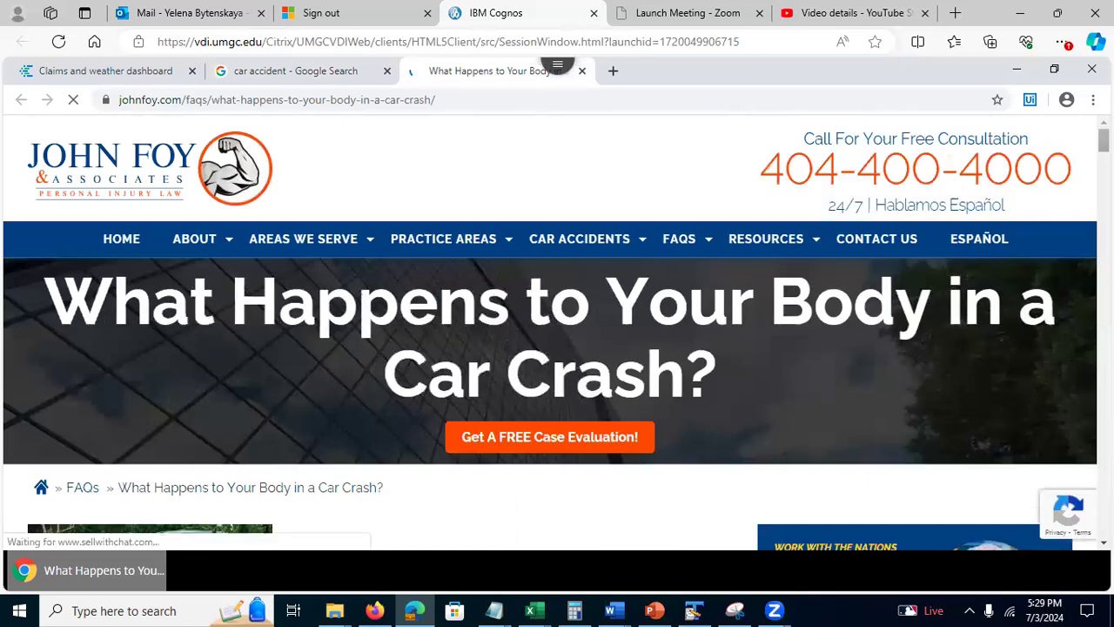
scroll(442, 266, down, 3)
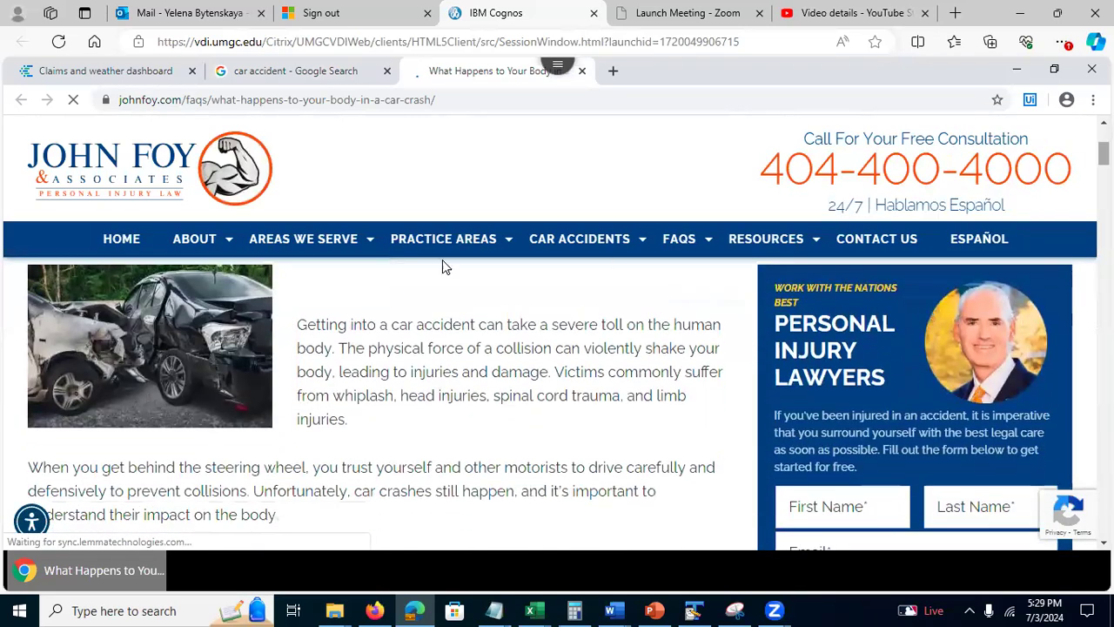
right_click(131, 331)
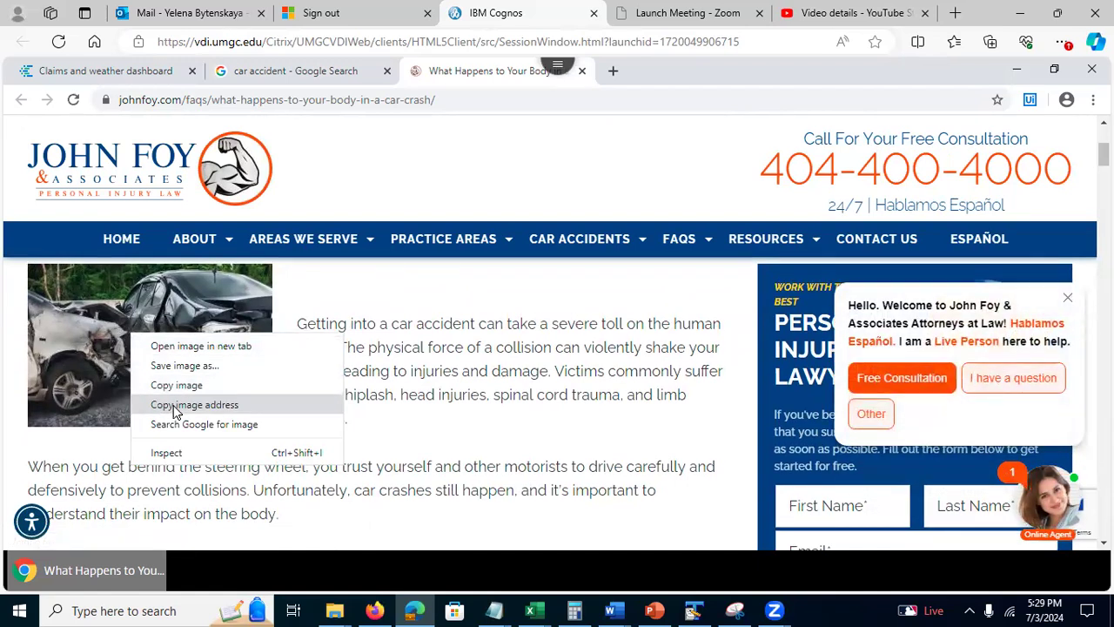
click(175, 404)
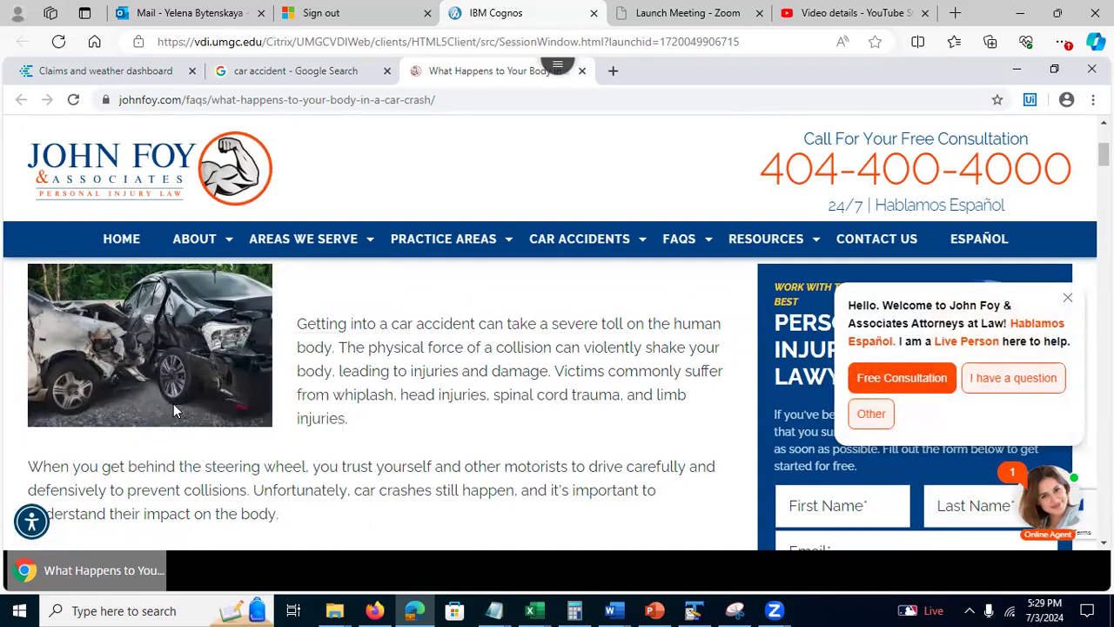
Step: Open the copied image address without its .webp ending so it ends in .jpg, and copy the shortened URL
click(474, 99)
key(ctrl+v)
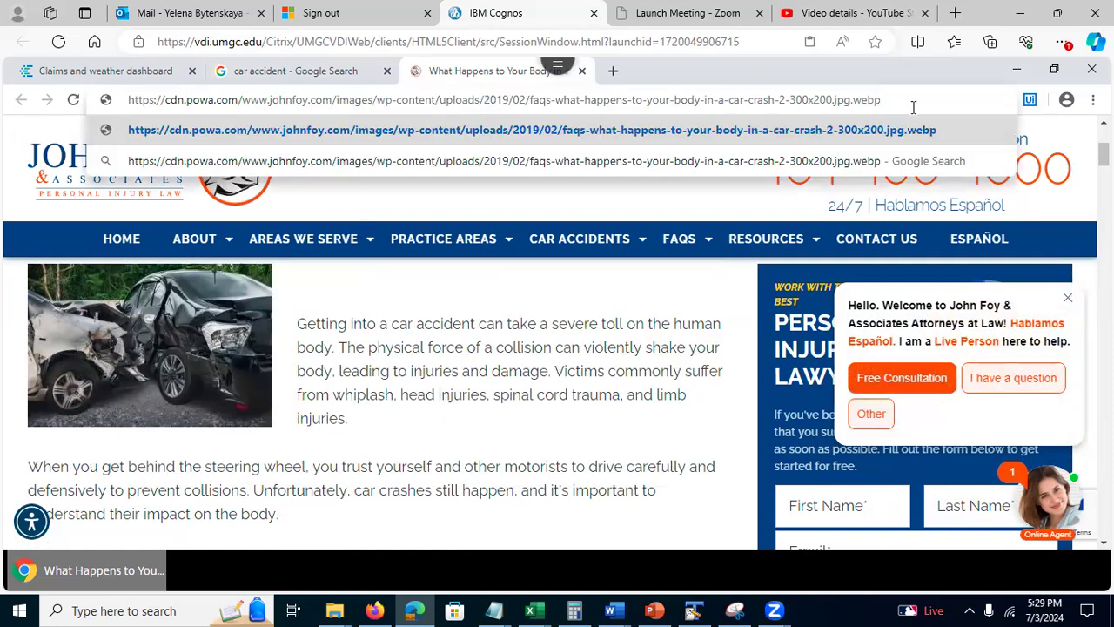
text(\\)
key(BackSpace)
key(BackSpace)
key(BackSpace)
key(BackSpace)
key(BackSpace)
key(BackSpace)
key(BackSpace)
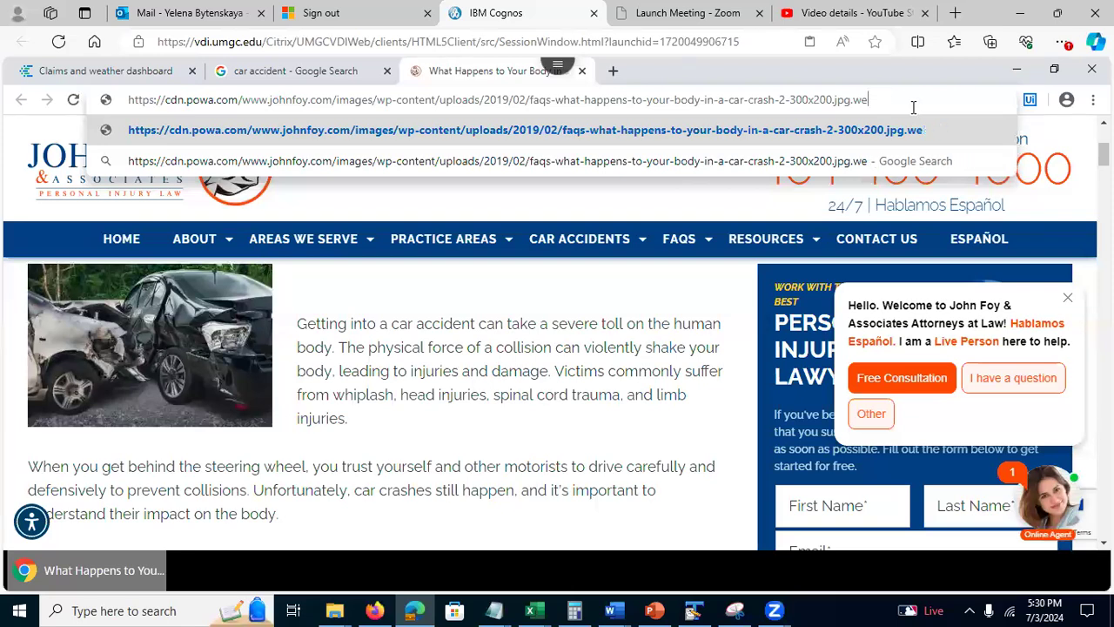
key(Return)
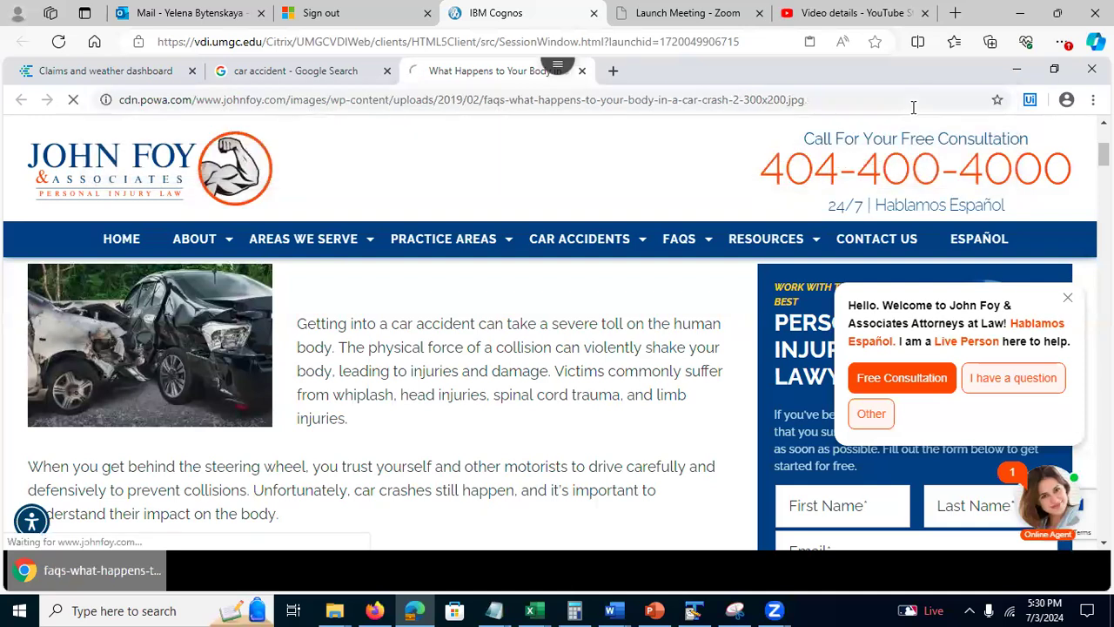
drag(826, 99, 106, 101)
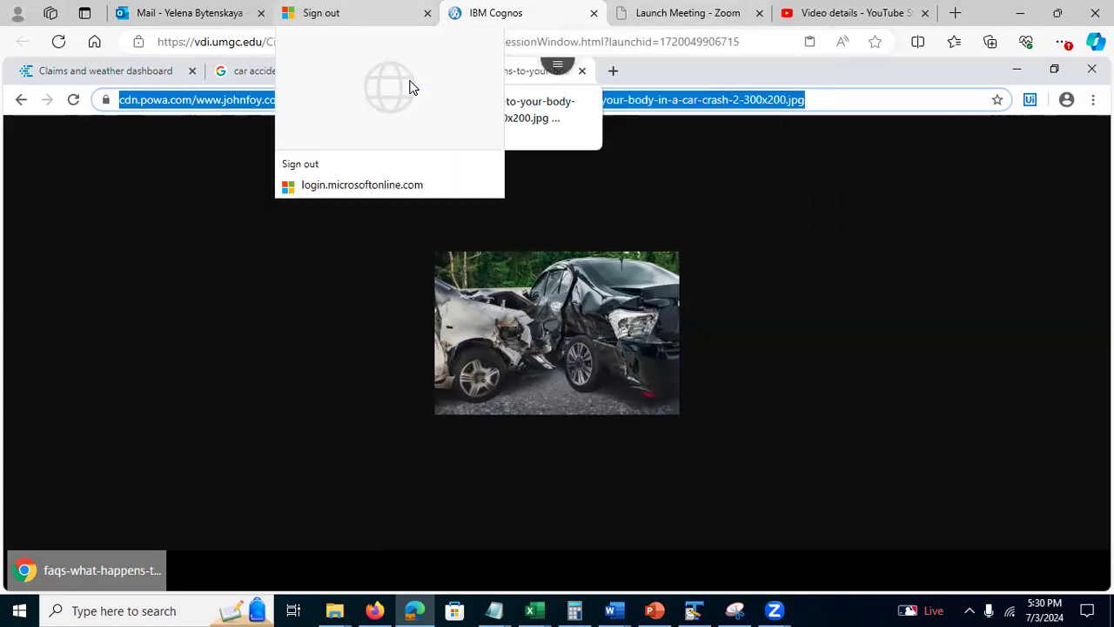
Step: Add an image widget below the green square on the dashboard's Tab 2, using the copied car crash .jpg URL as its link
click(92, 74)
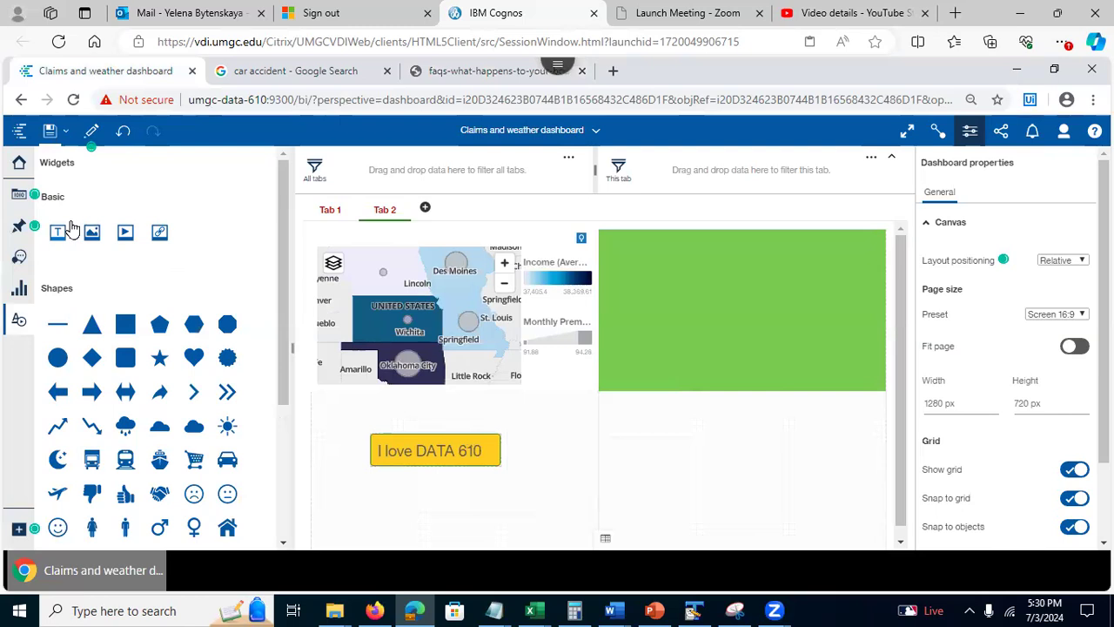
drag(91, 235, 739, 459)
click(649, 464)
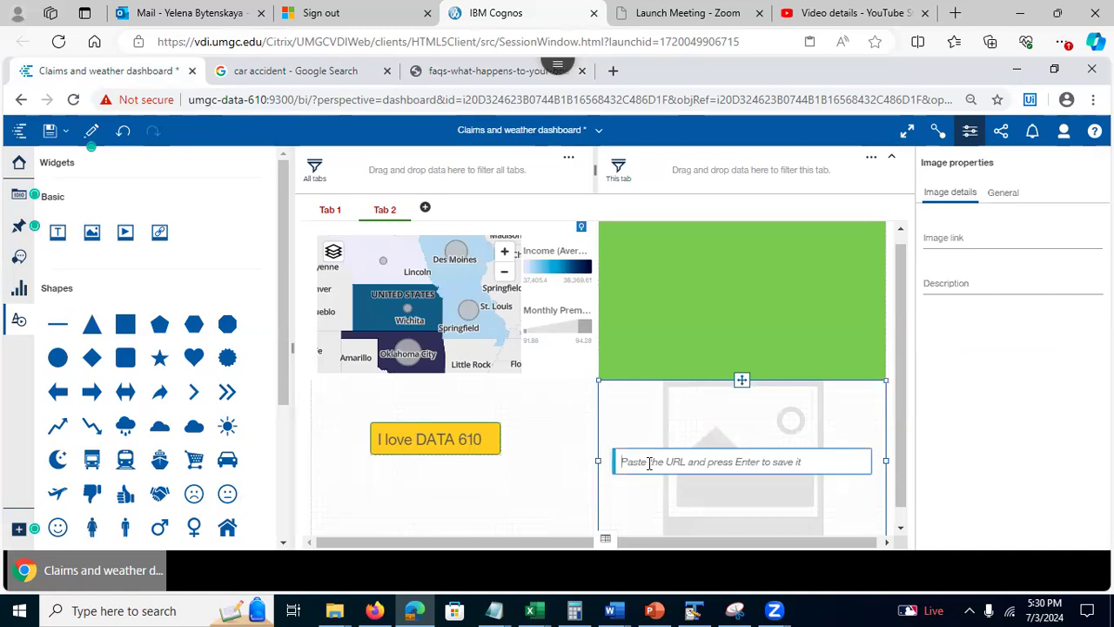
key(ctrl+v)
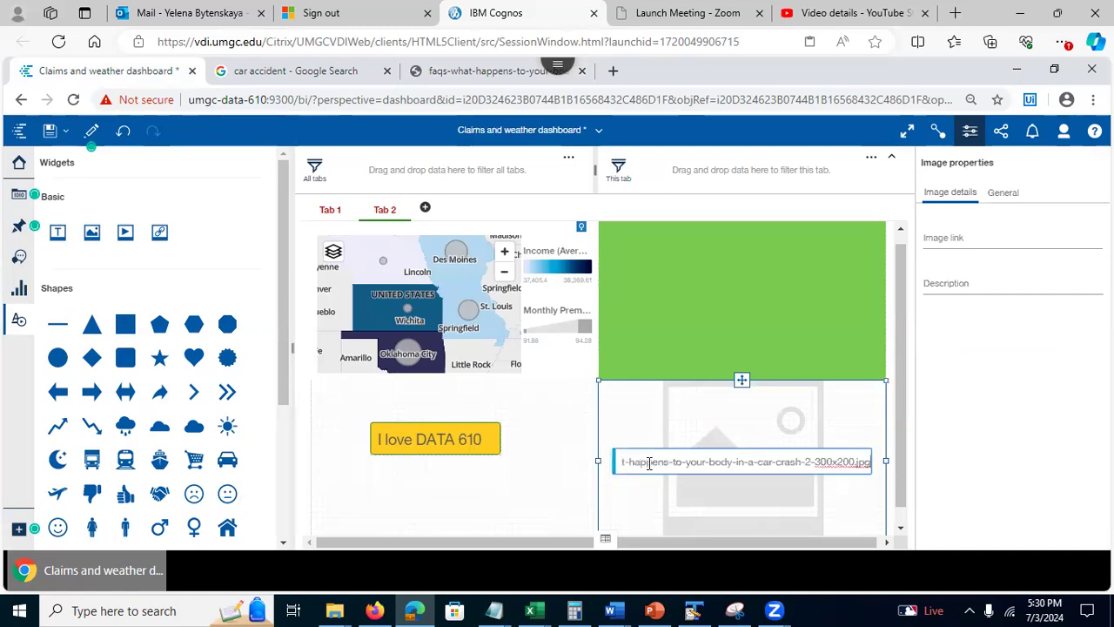
key(Return)
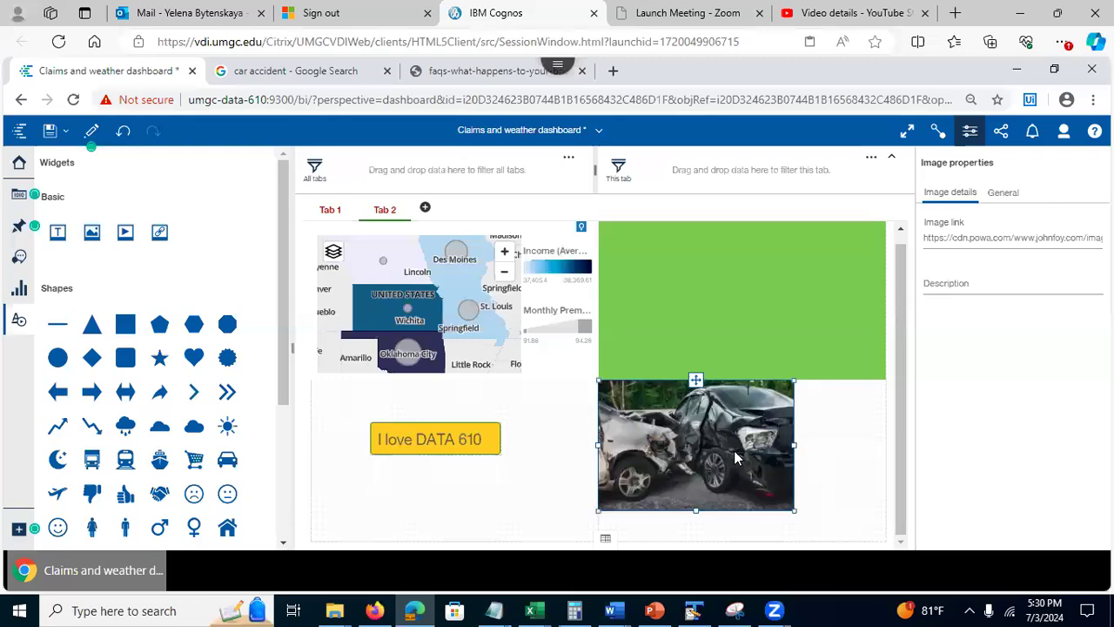
click(836, 473)
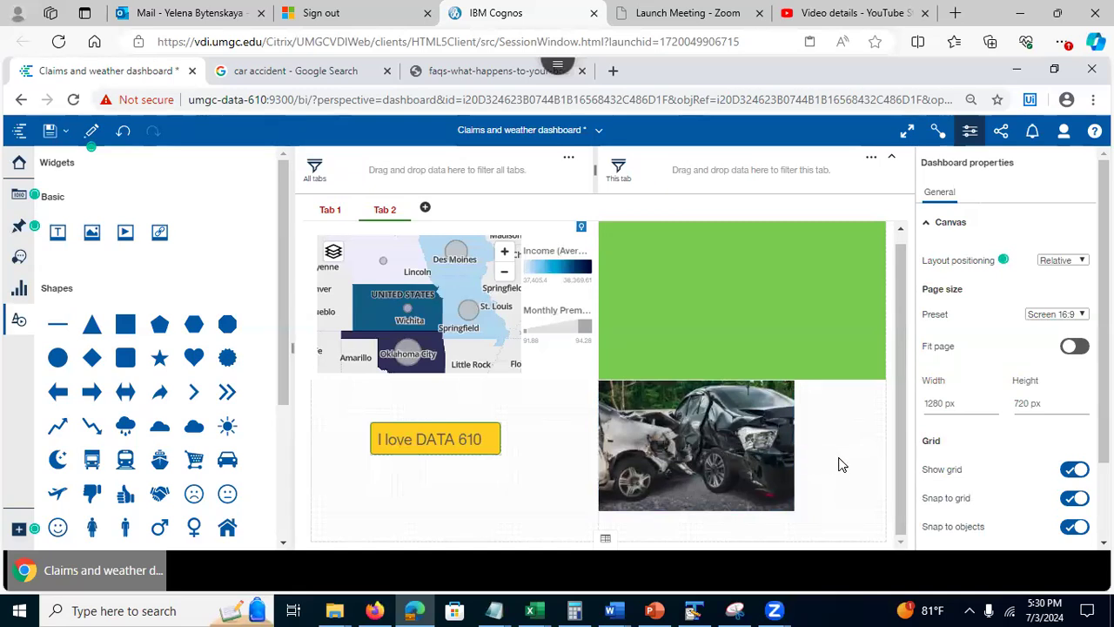
Step: Hide the widget library and move the "I love DATA 610" text box onto the green square above the car crash image
click(19, 320)
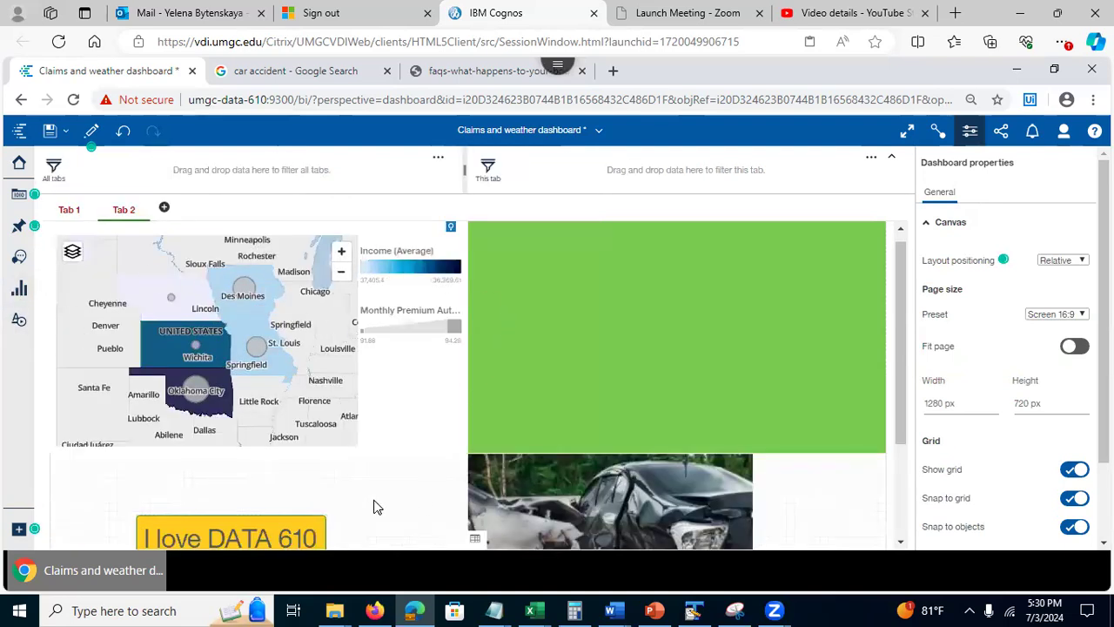
drag(236, 527, 832, 484)
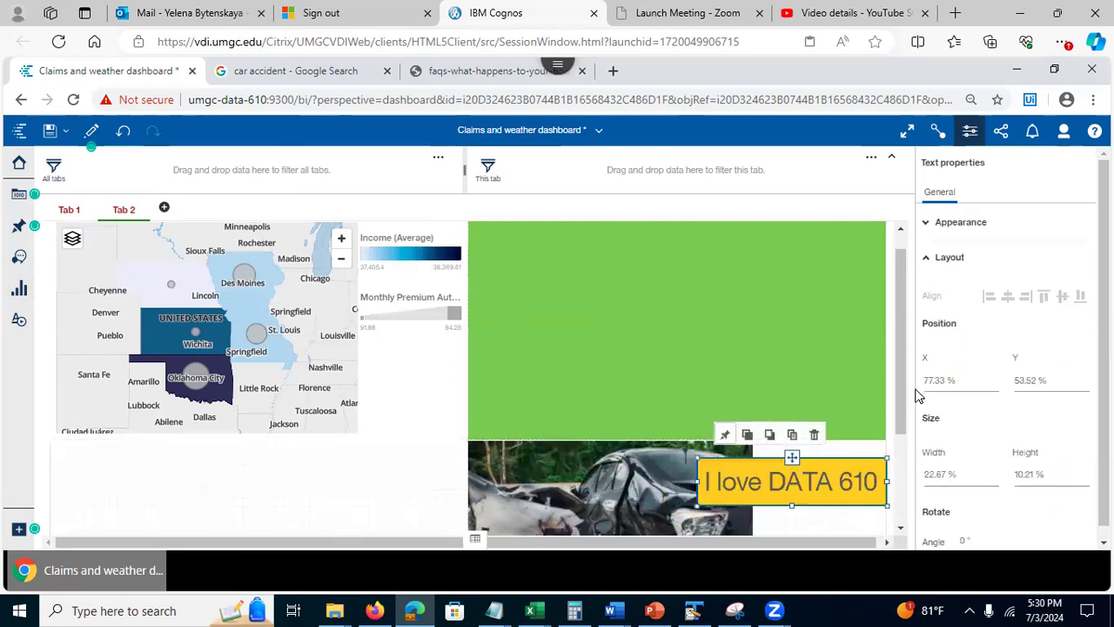
scroll(908, 365, down, 1)
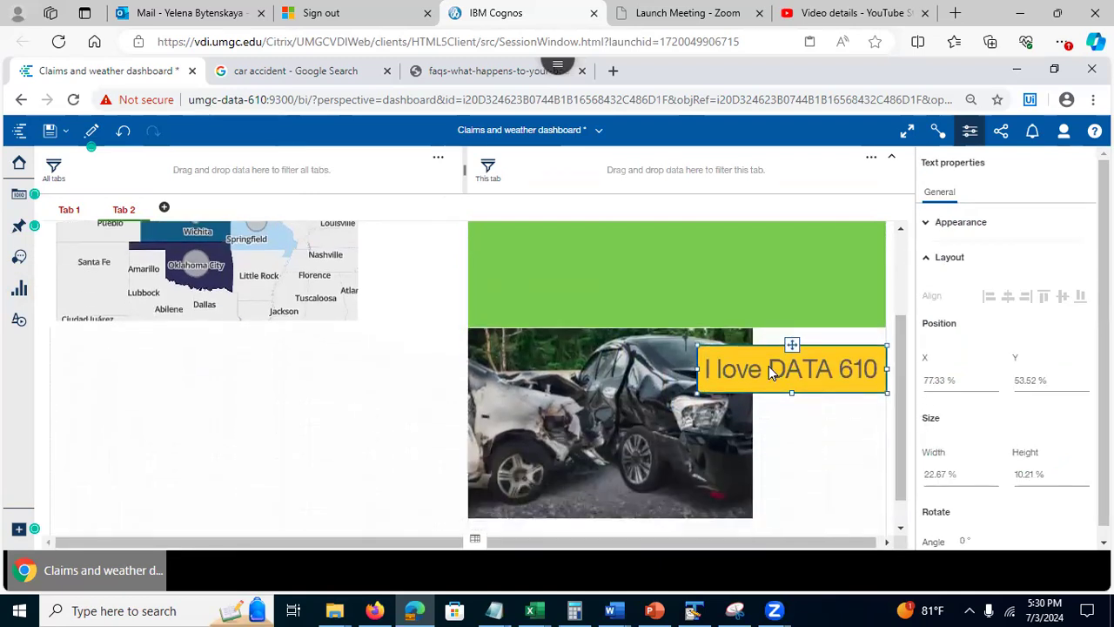
drag(778, 373, 673, 268)
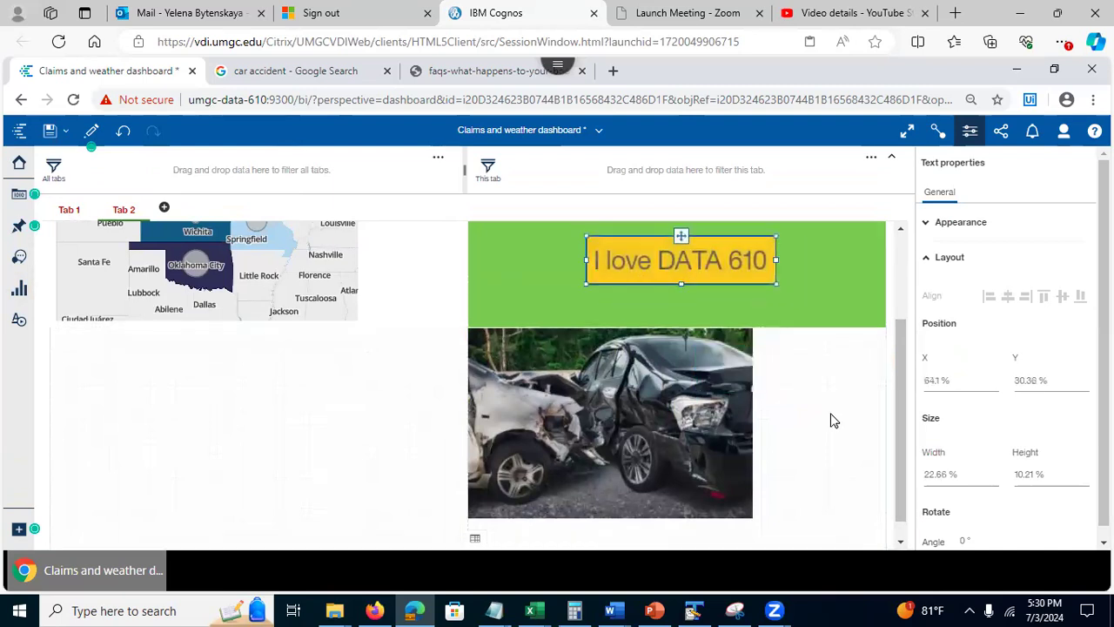
click(103, 416)
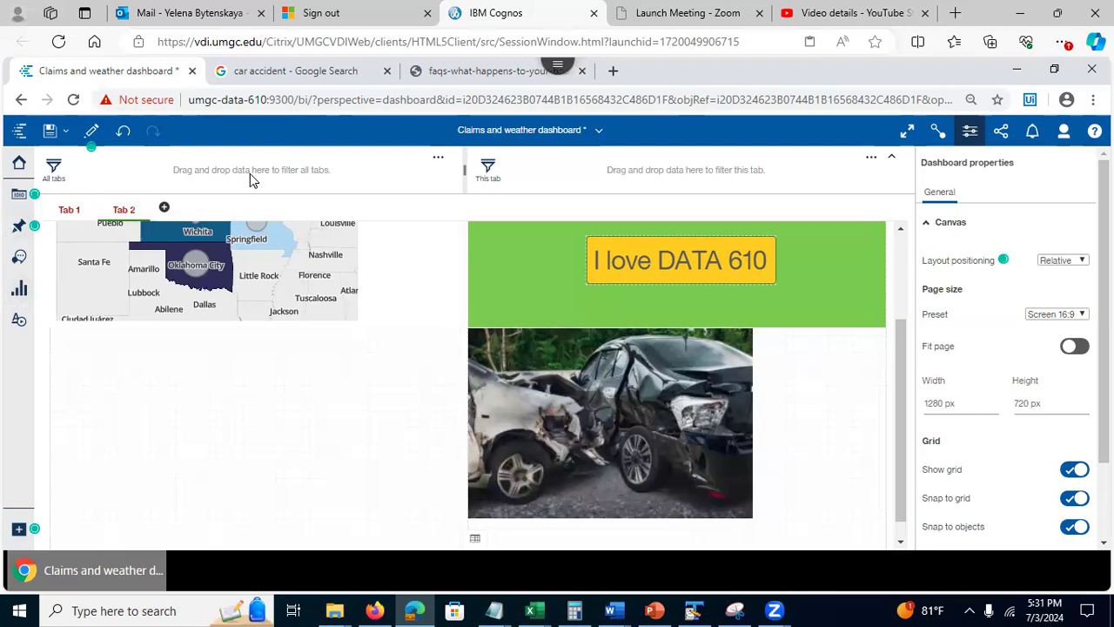
Step: Show Tab 1 and select the column chart of total claim amount by state and policy type to review its properties
click(57, 210)
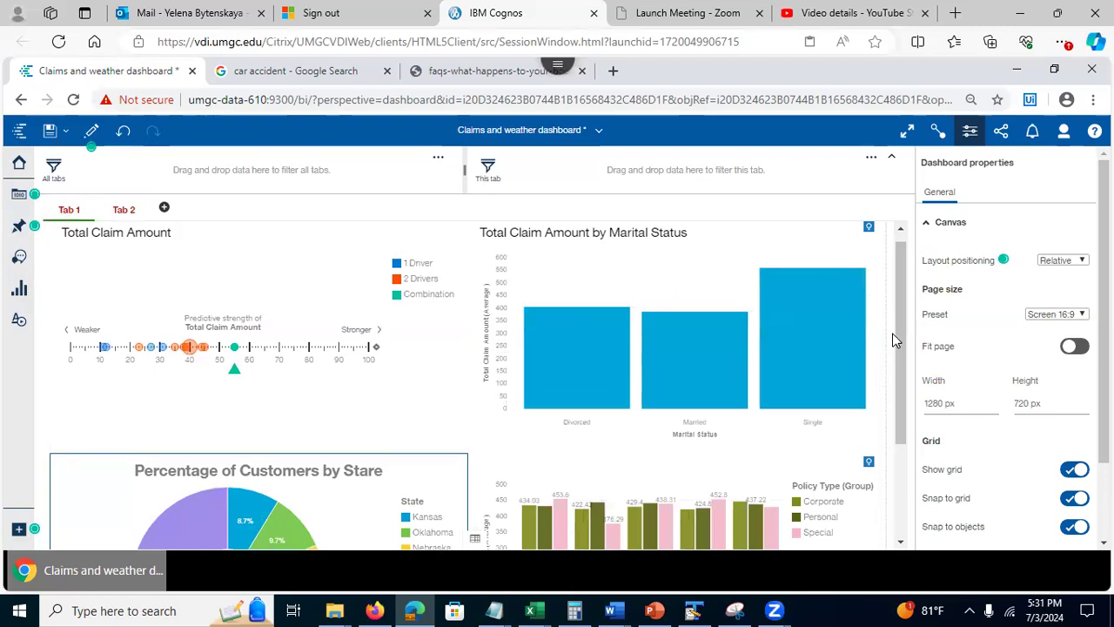
drag(897, 350, 909, 471)
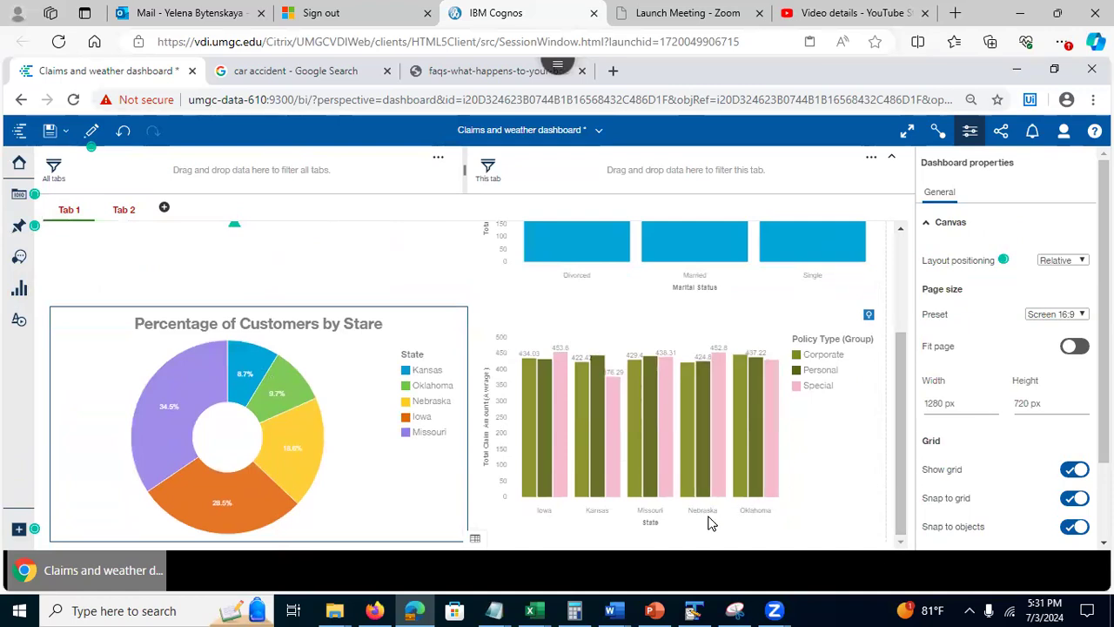
click(864, 437)
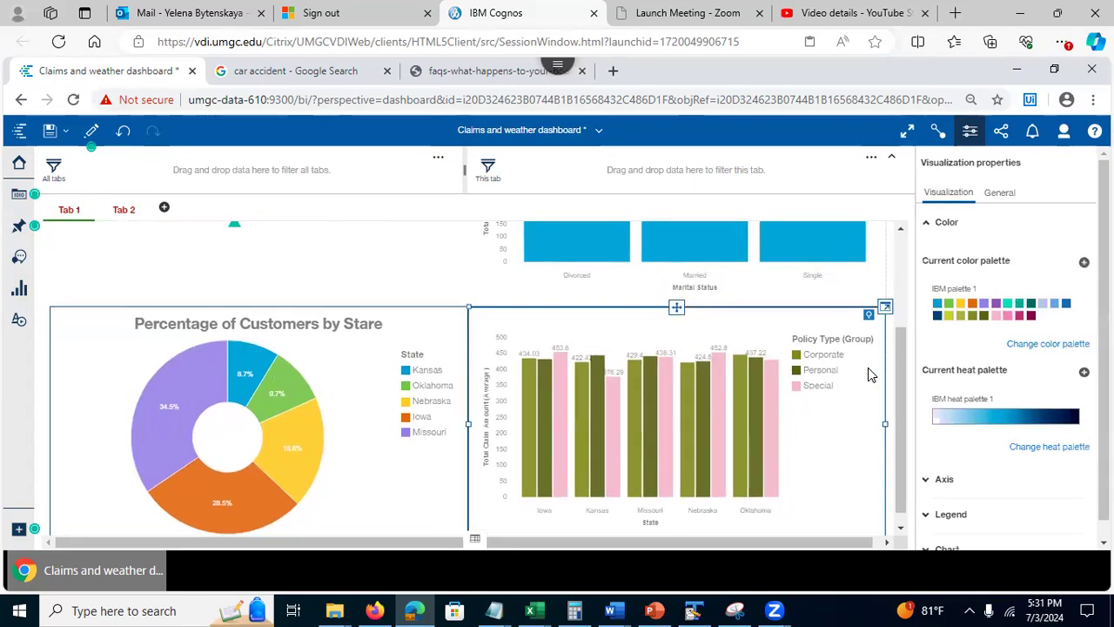
click(854, 418)
drag(1103, 360, 1103, 378)
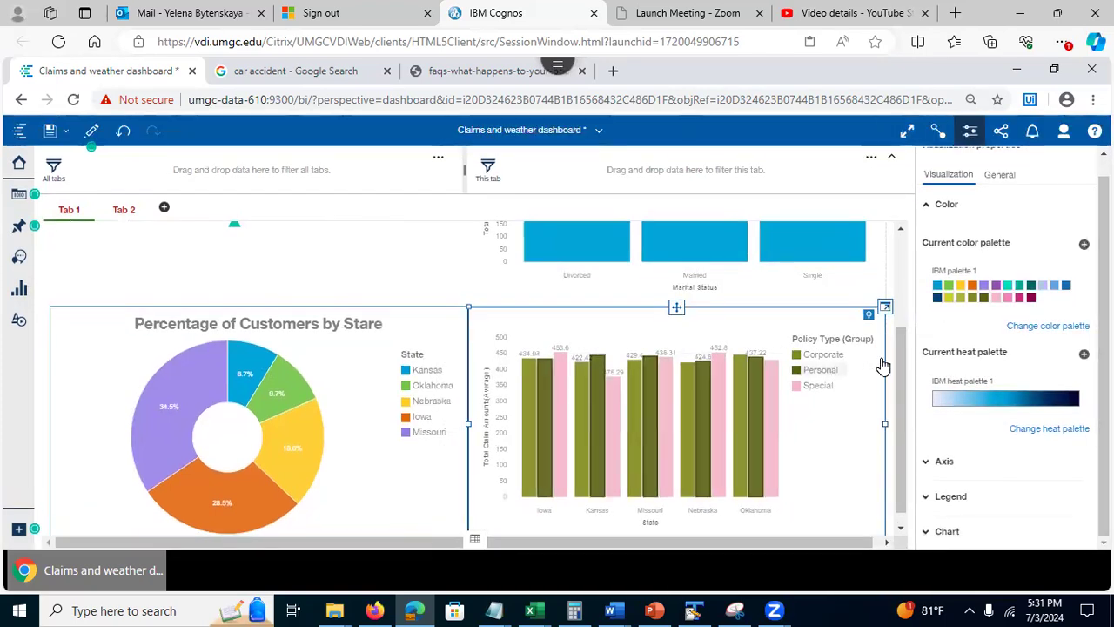
Step: Examine the column chart's field assignments in its expanded view and return to the dashboard layout
click(884, 310)
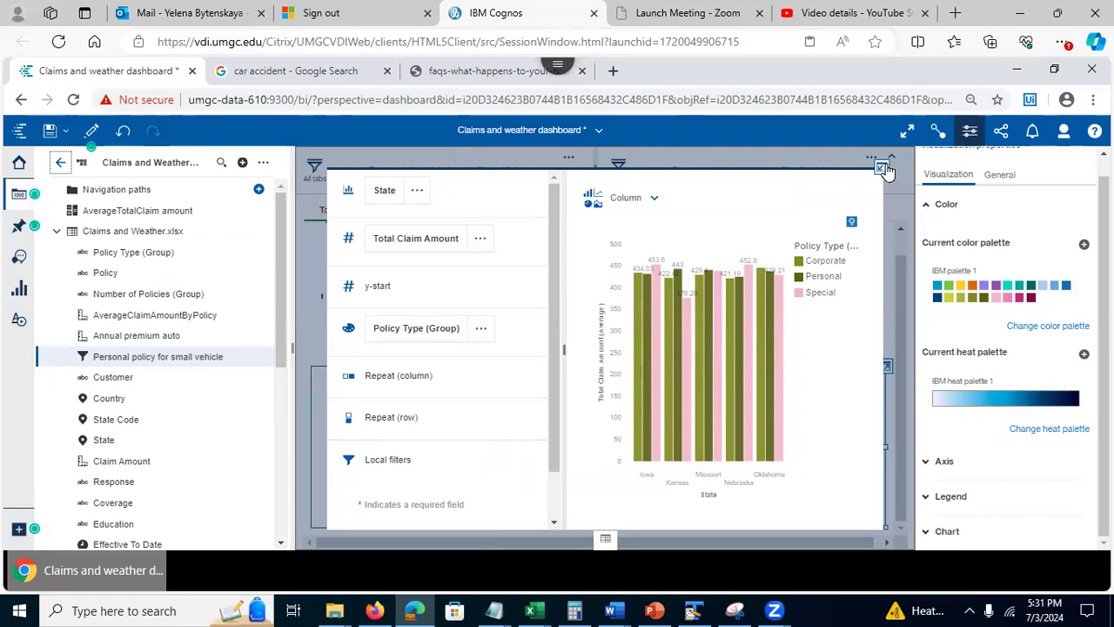
click(883, 166)
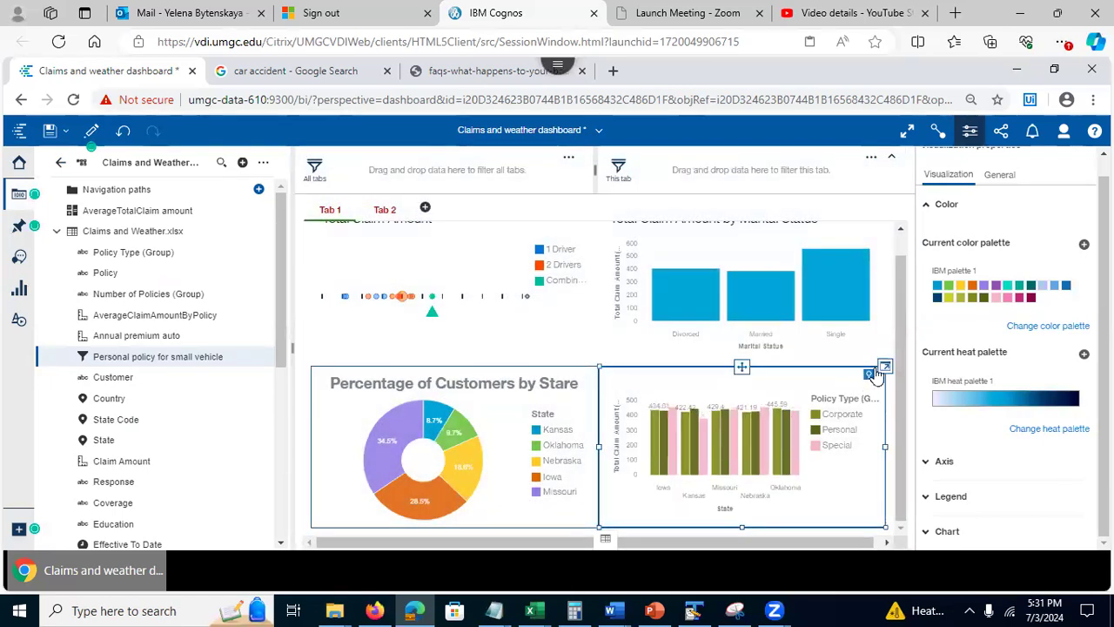
click(885, 367)
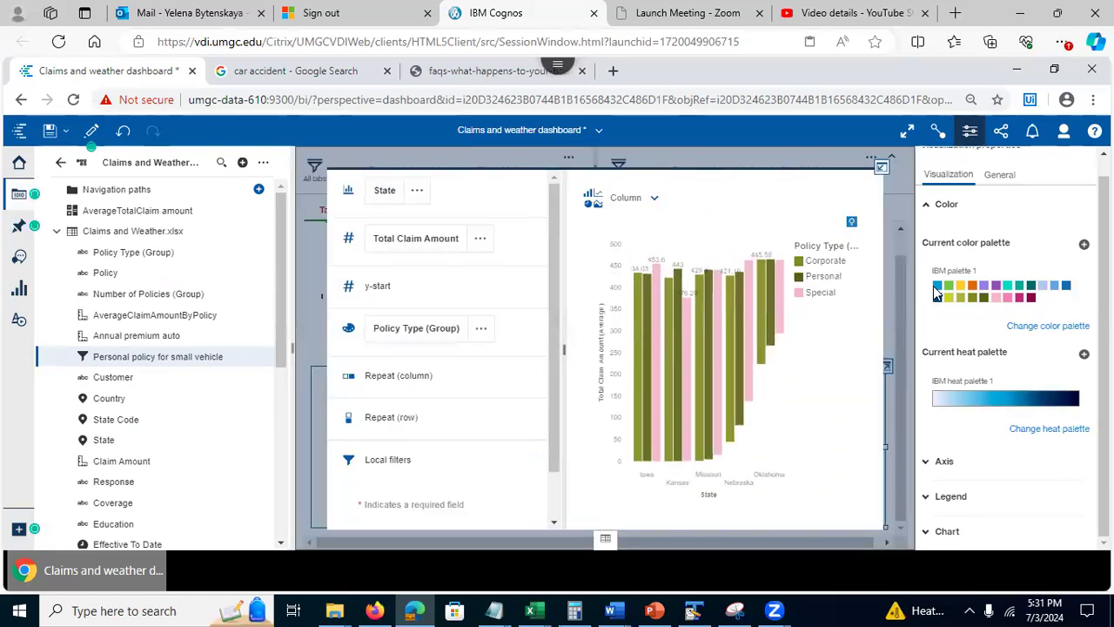
click(884, 167)
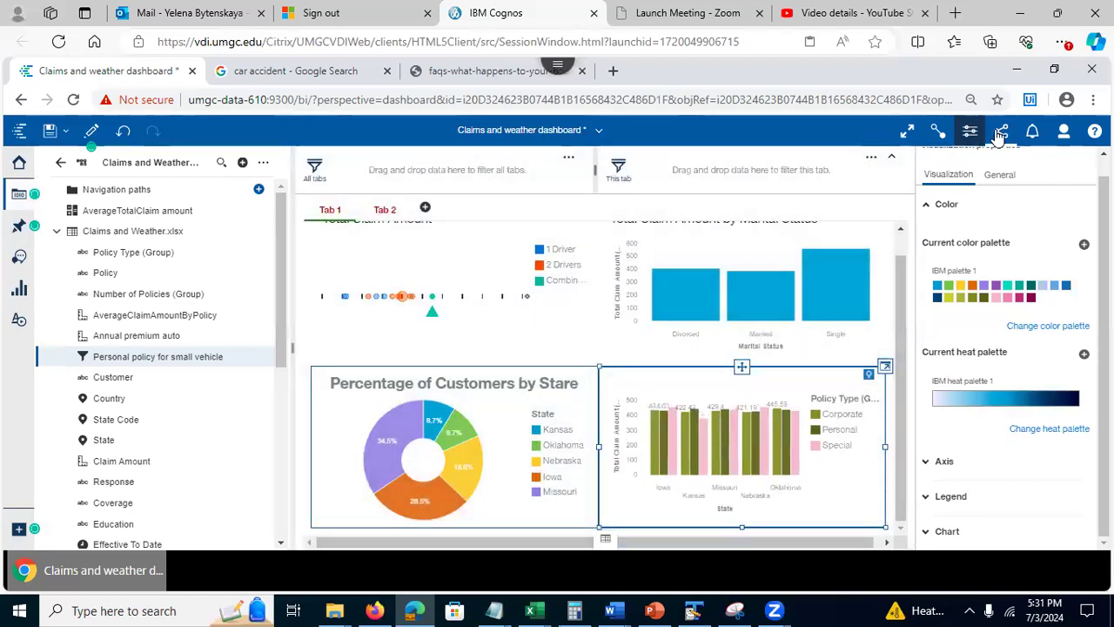
Step: Hide the visualization properties to give the charts more room and recheck the column chart's expanded view
click(971, 133)
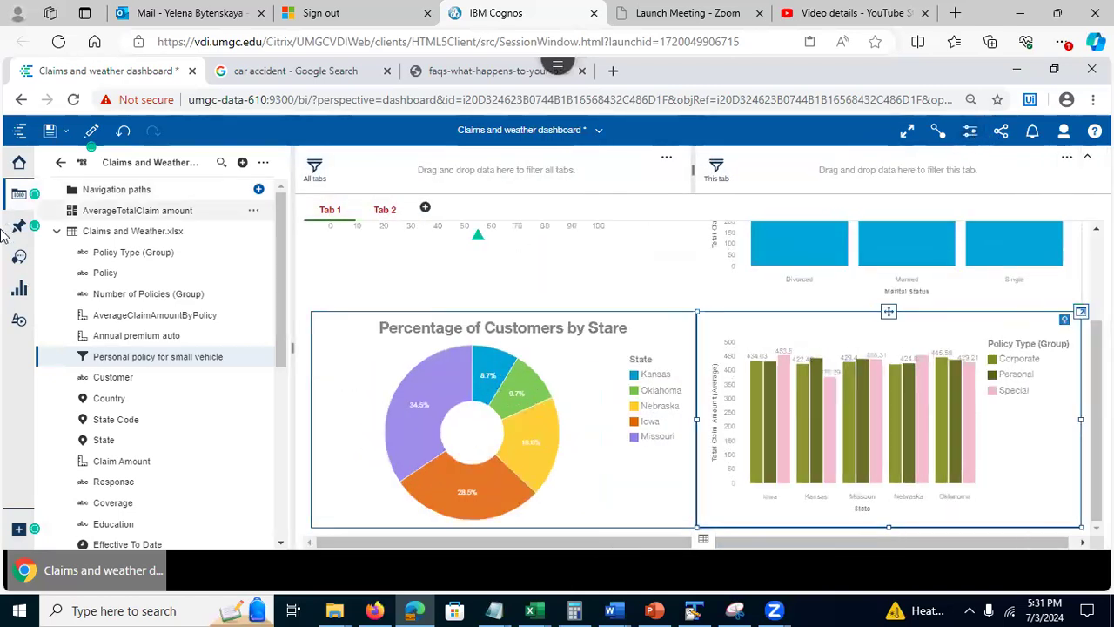
click(10, 196)
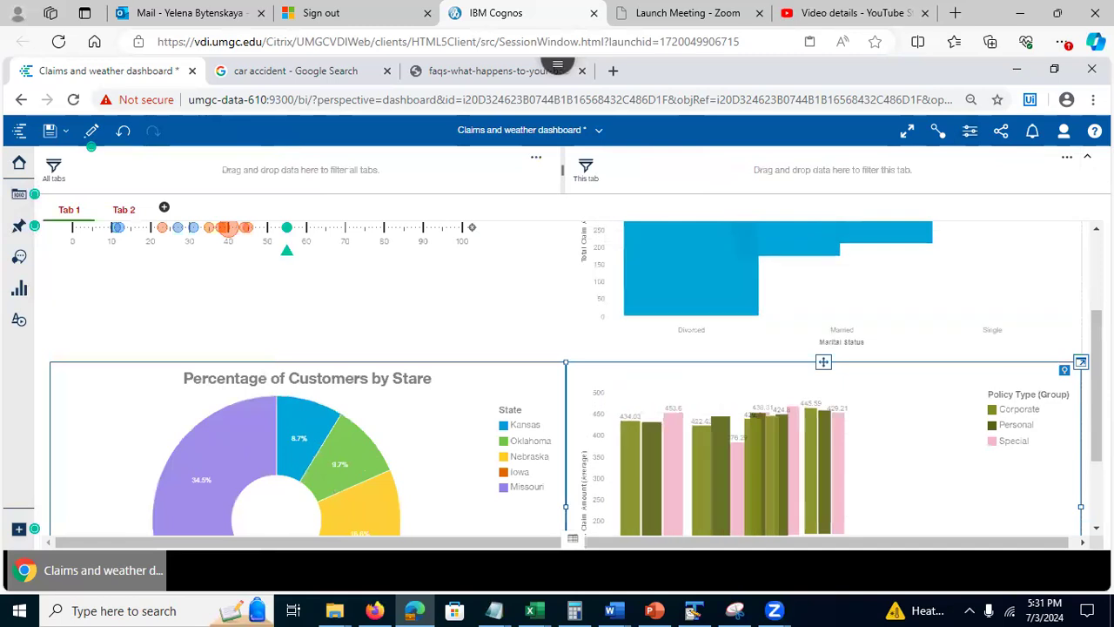
click(1080, 364)
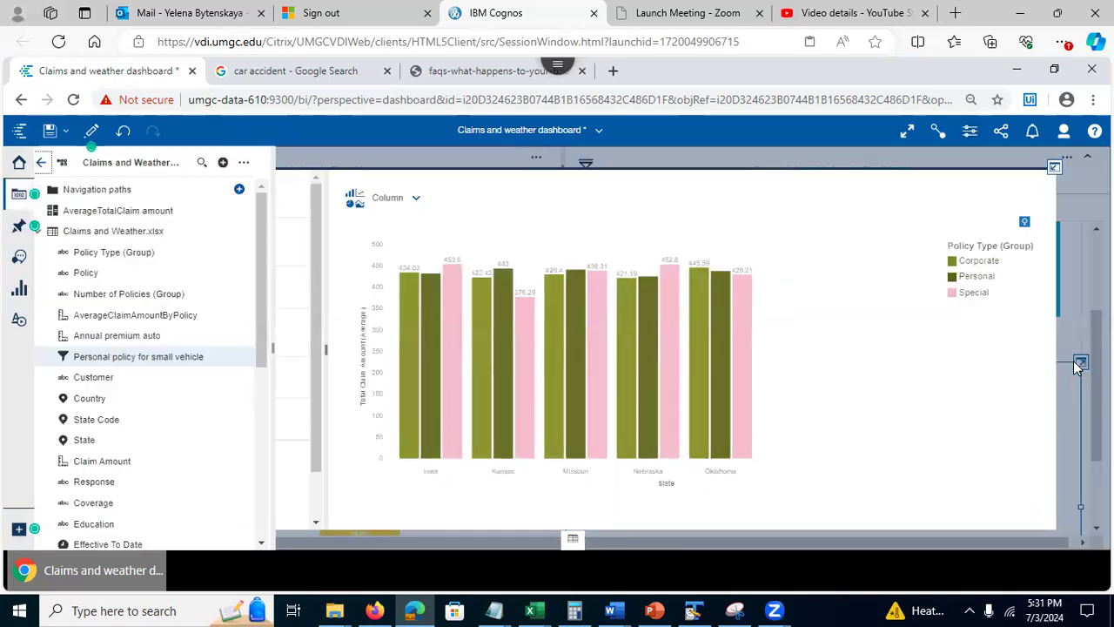
click(1067, 166)
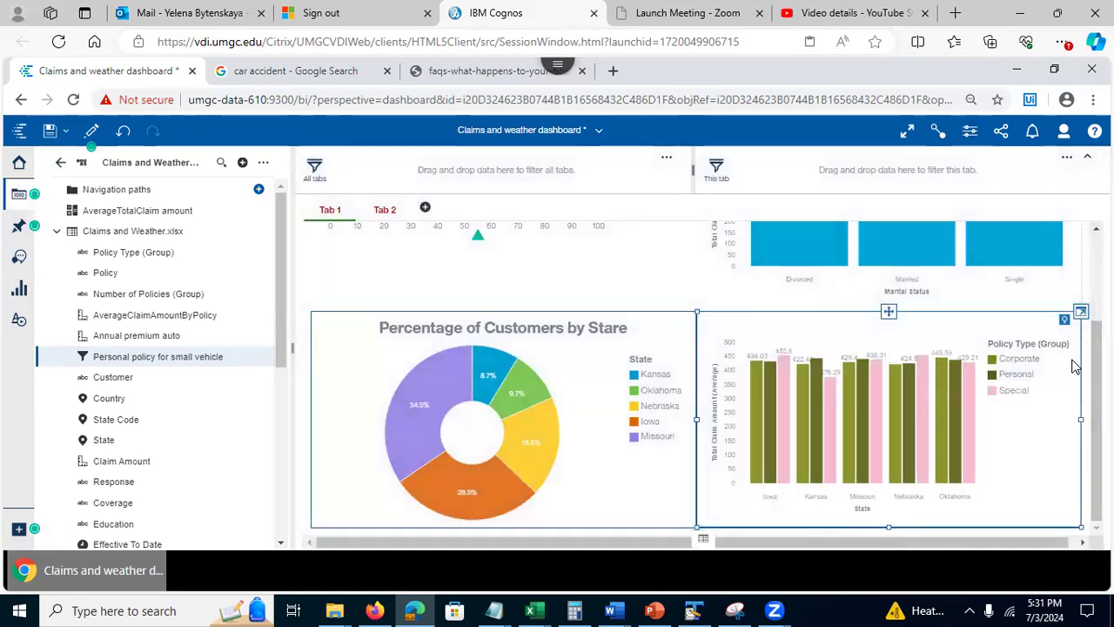
Step: Duplicate the column chart of total claim amount by state and policy type, move the copy to Tab 2, and show that tab
click(558, 421)
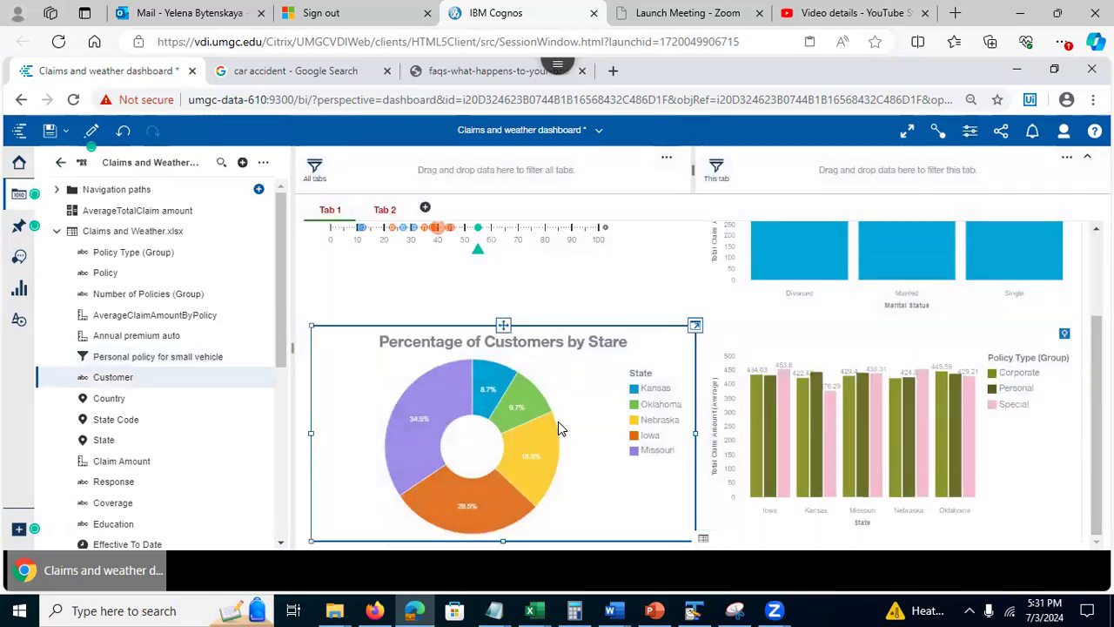
click(889, 353)
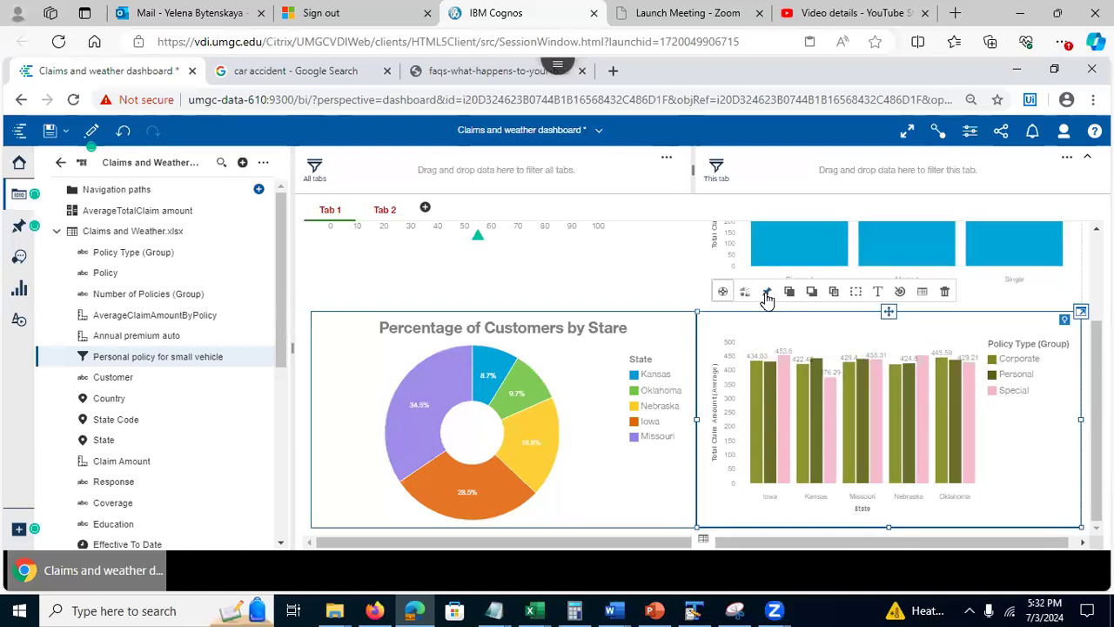
click(833, 292)
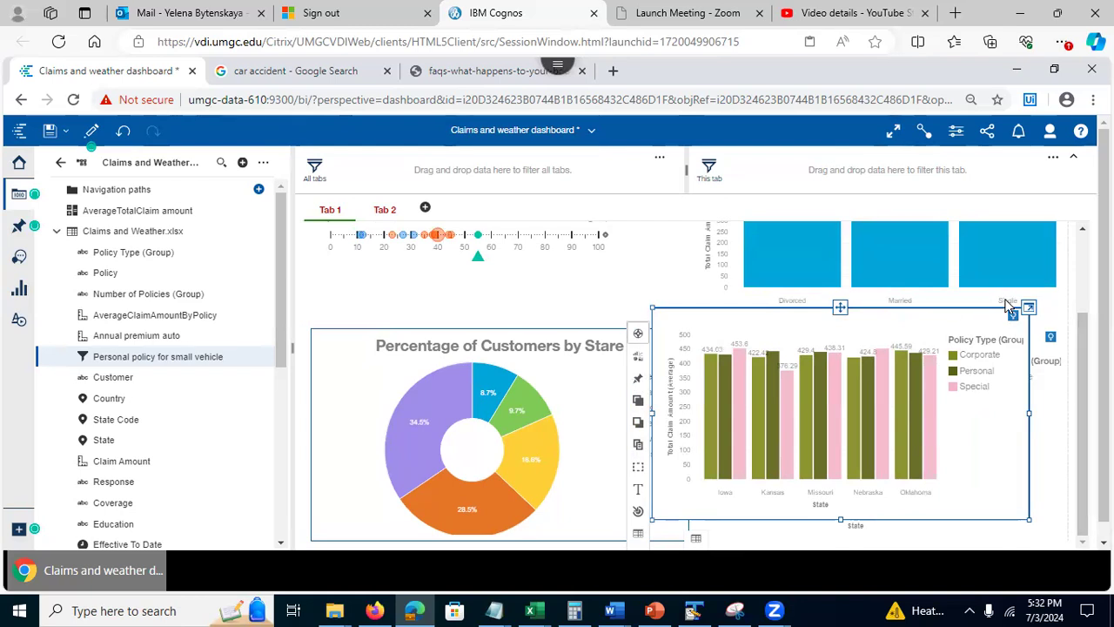
drag(912, 337, 394, 219)
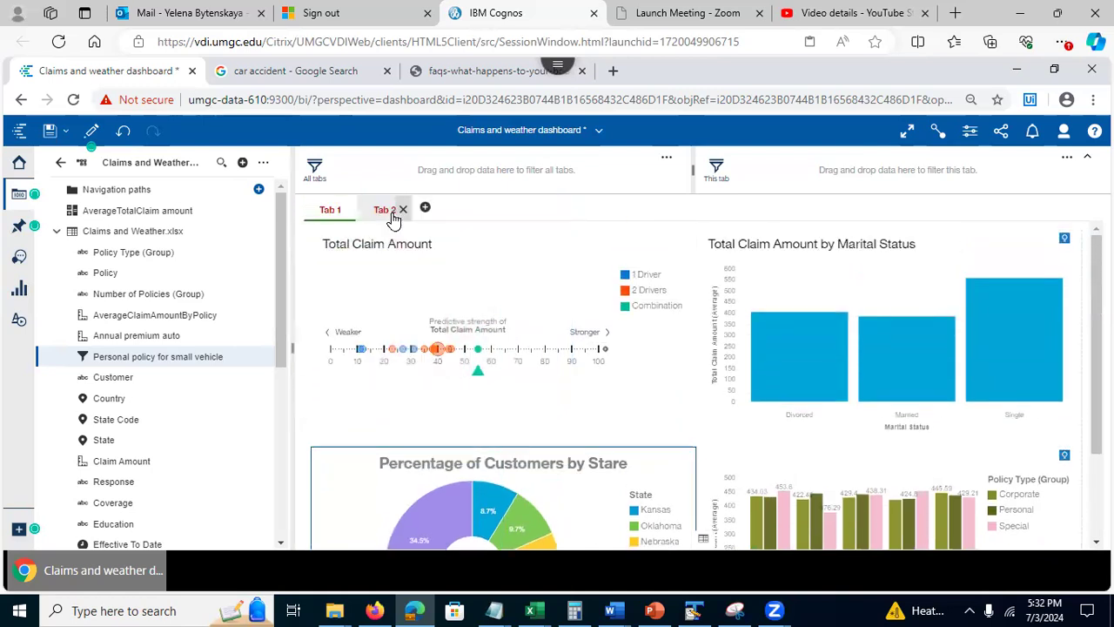
click(377, 214)
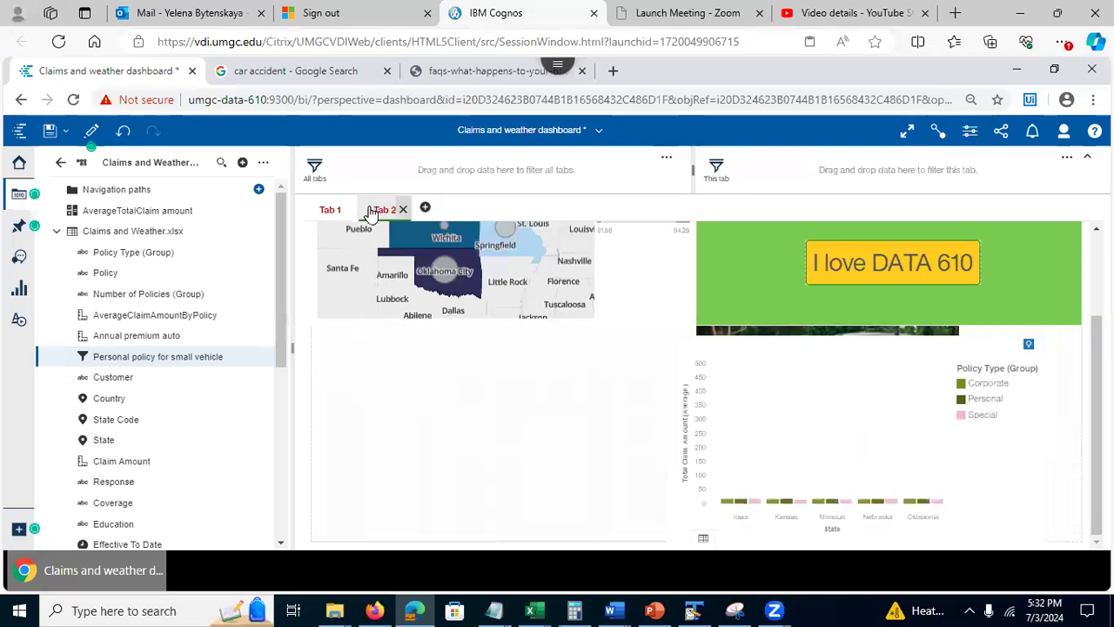
Step: Place the copied column chart directly below the map on Tab 2, beside the car crash image
click(852, 397)
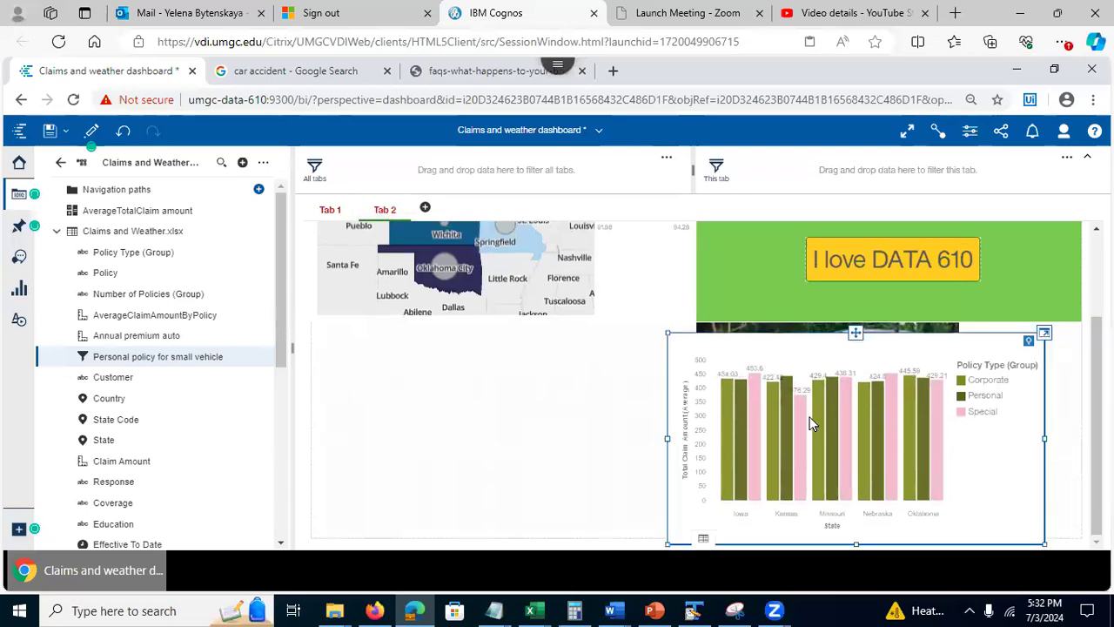
click(855, 333)
drag(855, 334, 507, 435)
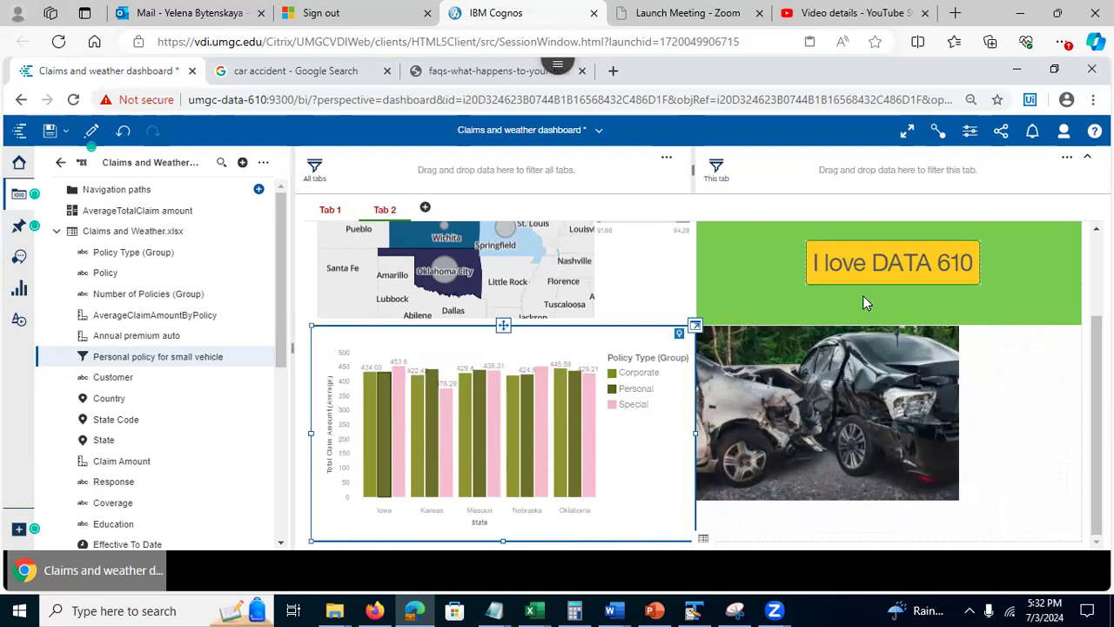
scroll(696, 383, up, 3)
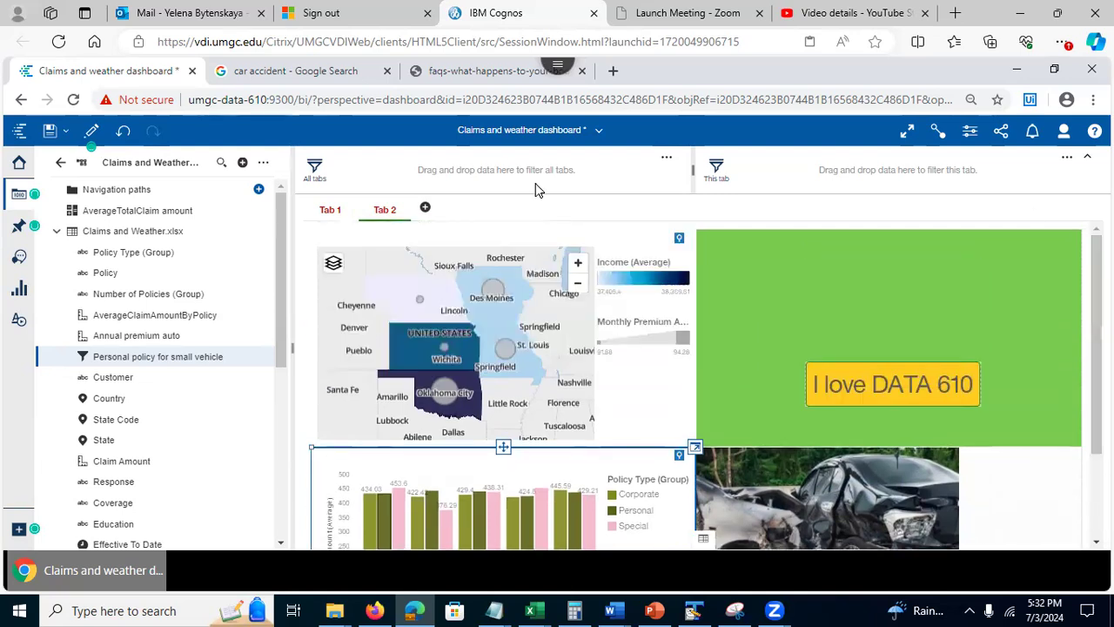
Step: Return to Tab 1 and add a State filter for all tabs, limited to Iowa, Kansas and Missouri
click(317, 214)
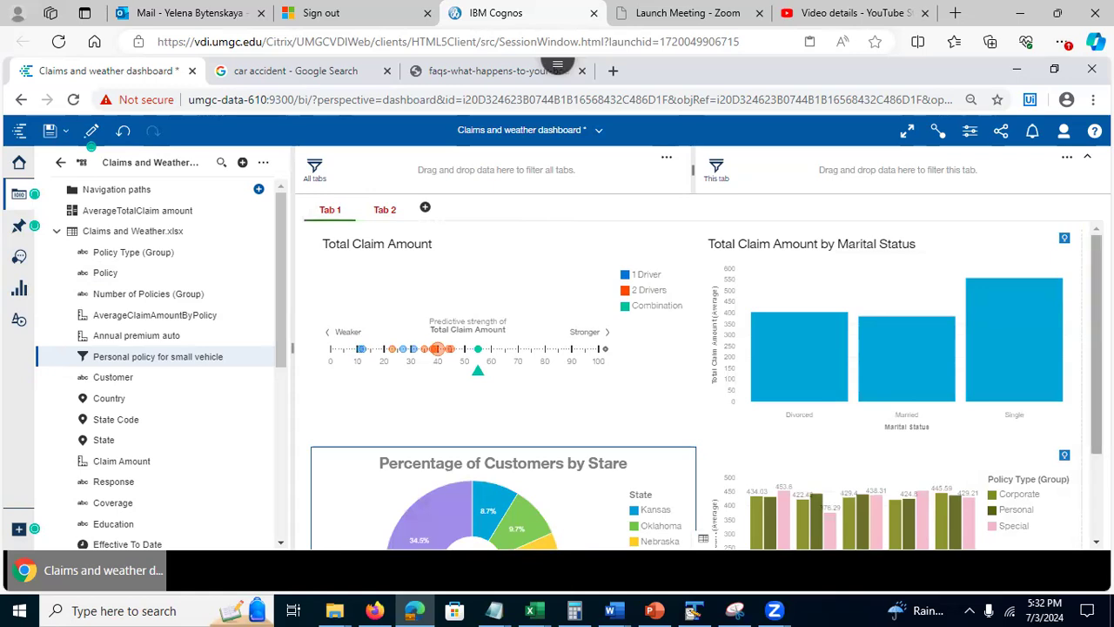
scroll(696, 382, down, 2)
scroll(697, 383, down, 1)
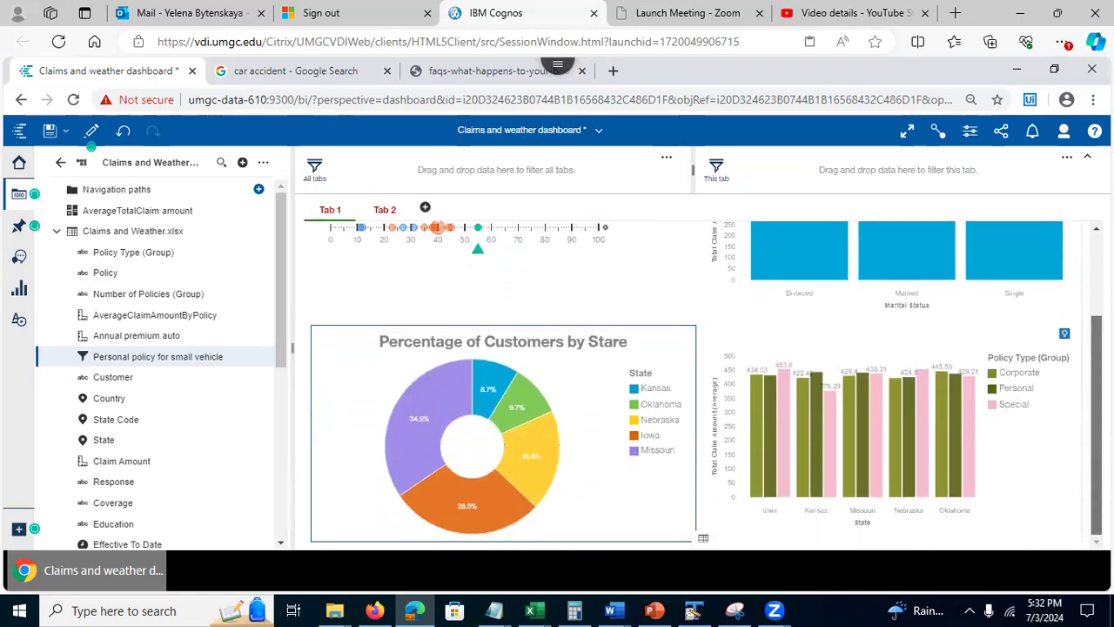
scroll(696, 383, up, 3)
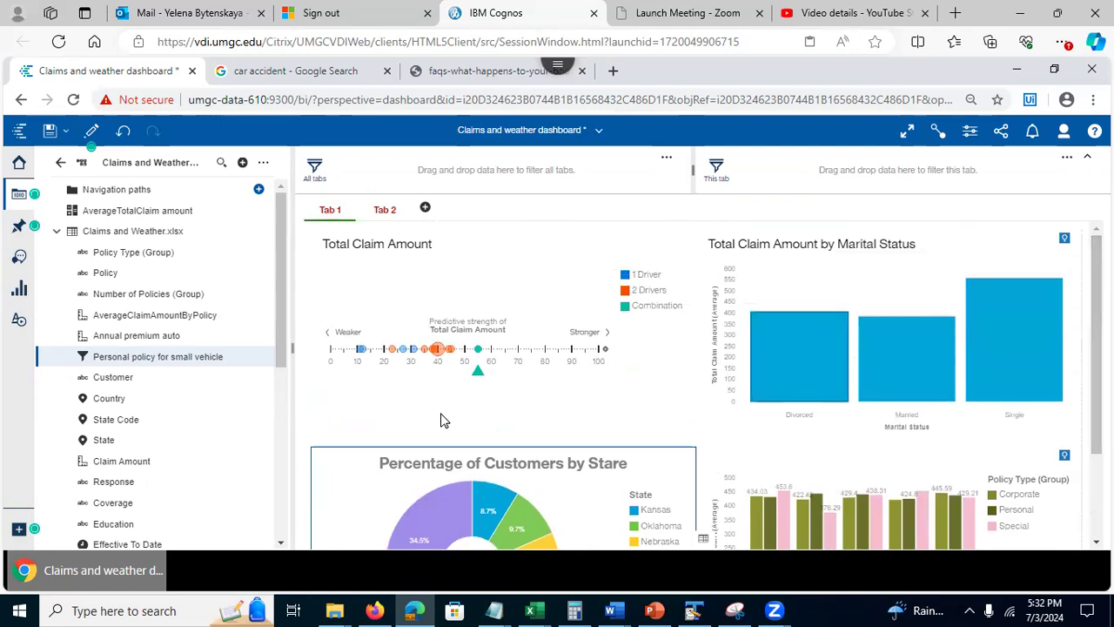
click(104, 442)
drag(103, 446, 378, 166)
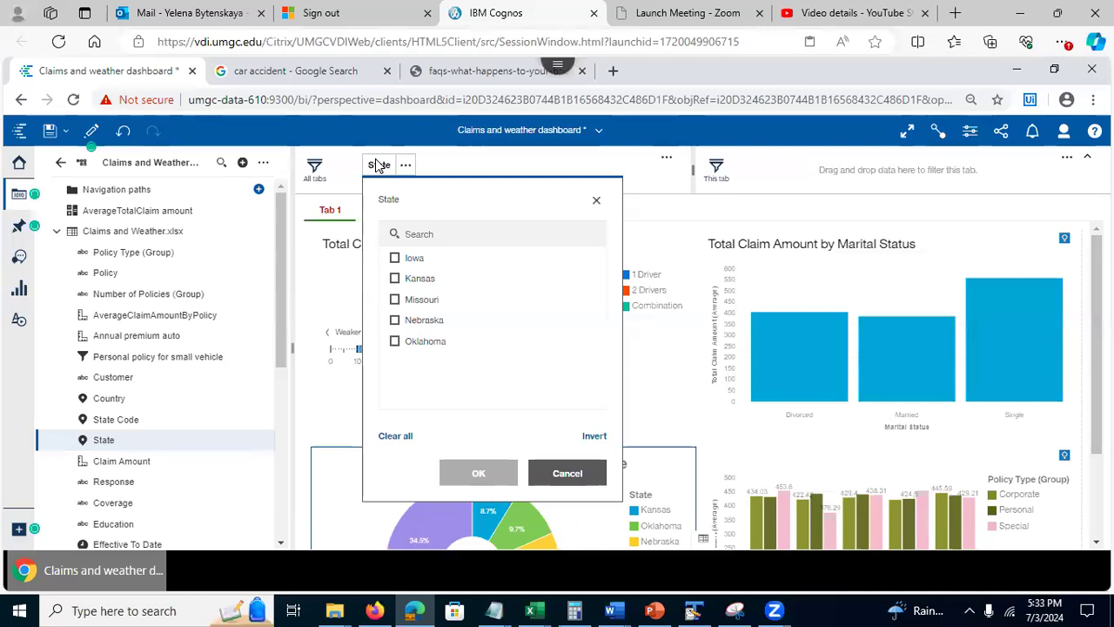
click(395, 257)
click(395, 278)
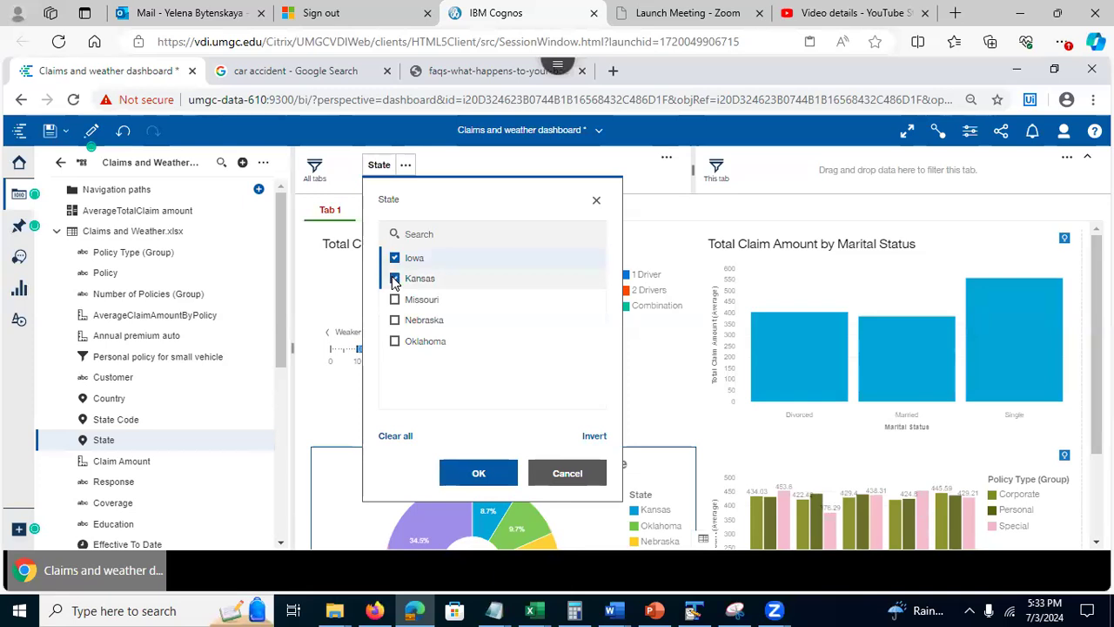
click(394, 299)
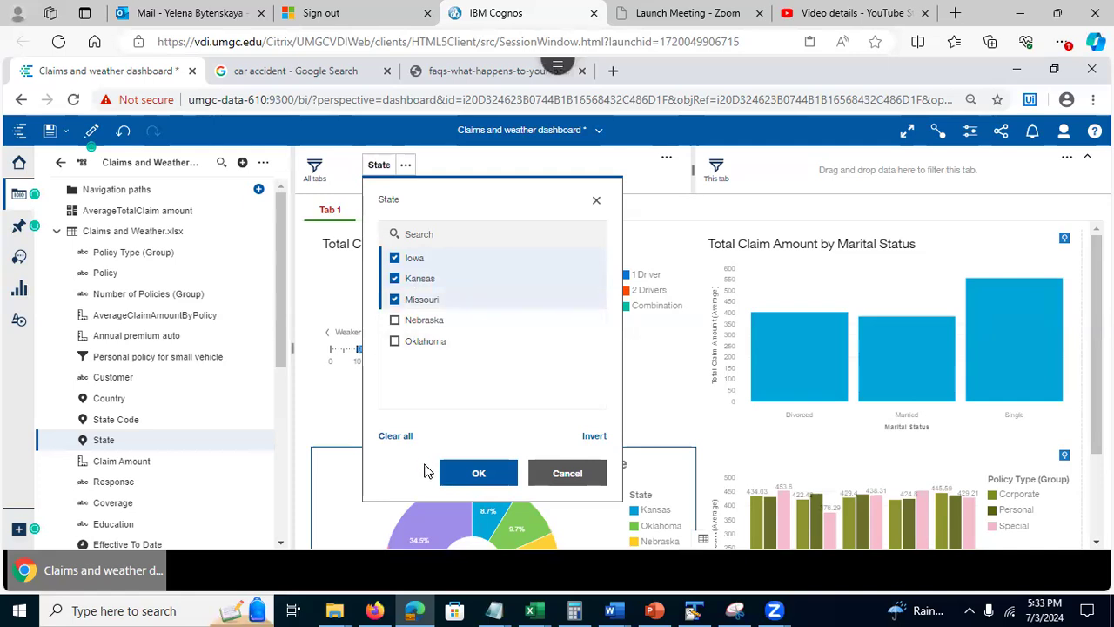
click(478, 474)
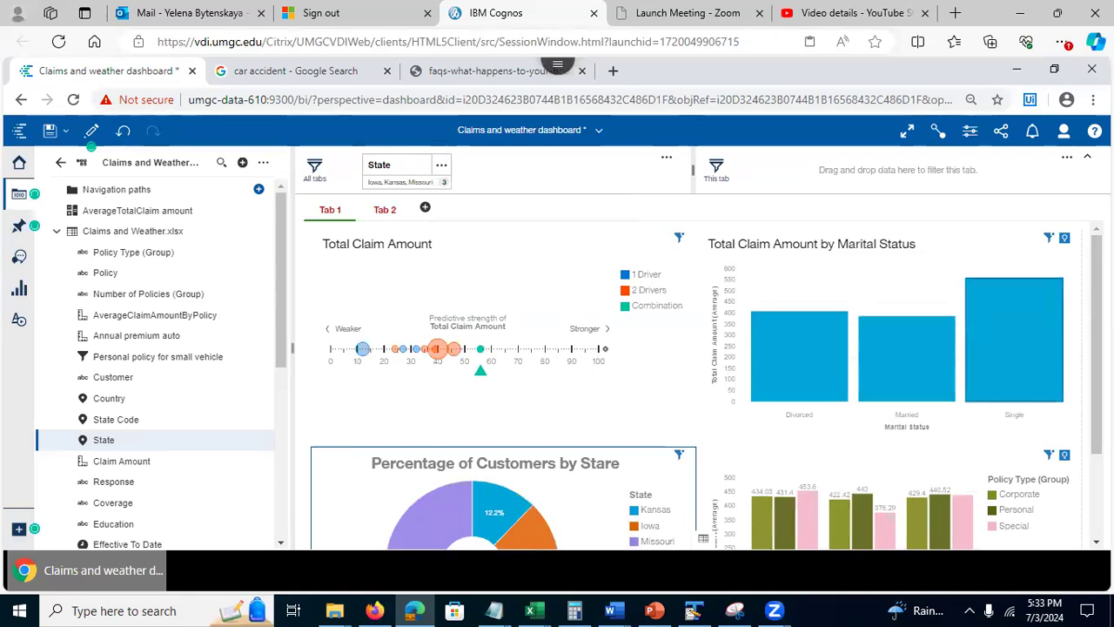
Step: Check the filtered charts on Tab 1 and Tab 2, and undo the State filter applied to all tabs
scroll(870, 383, down, 3)
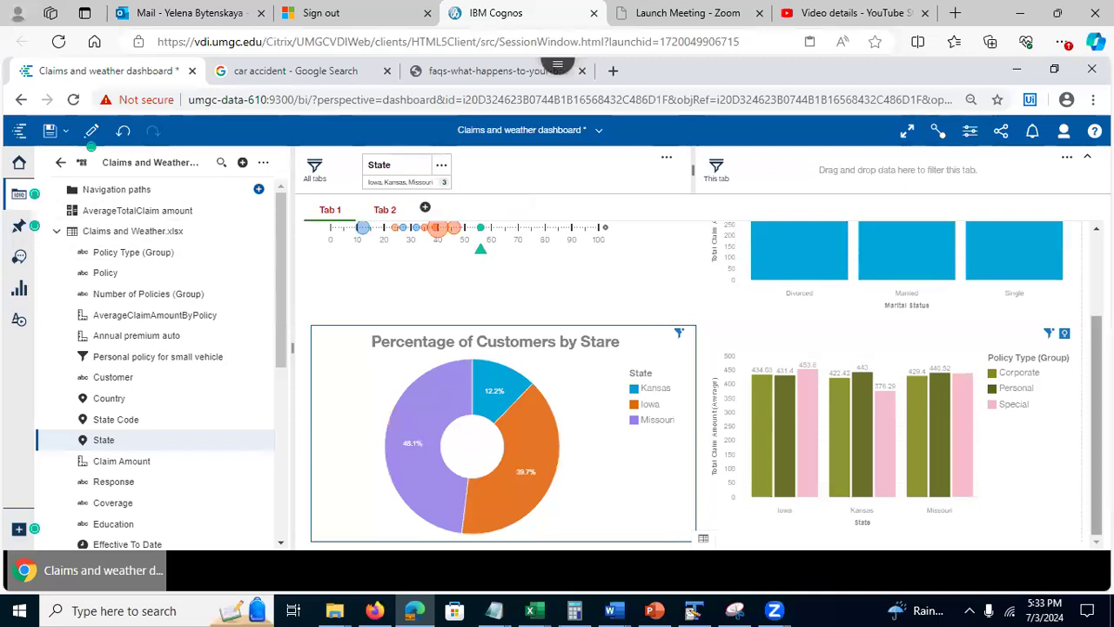
scroll(580, 208, up, 3)
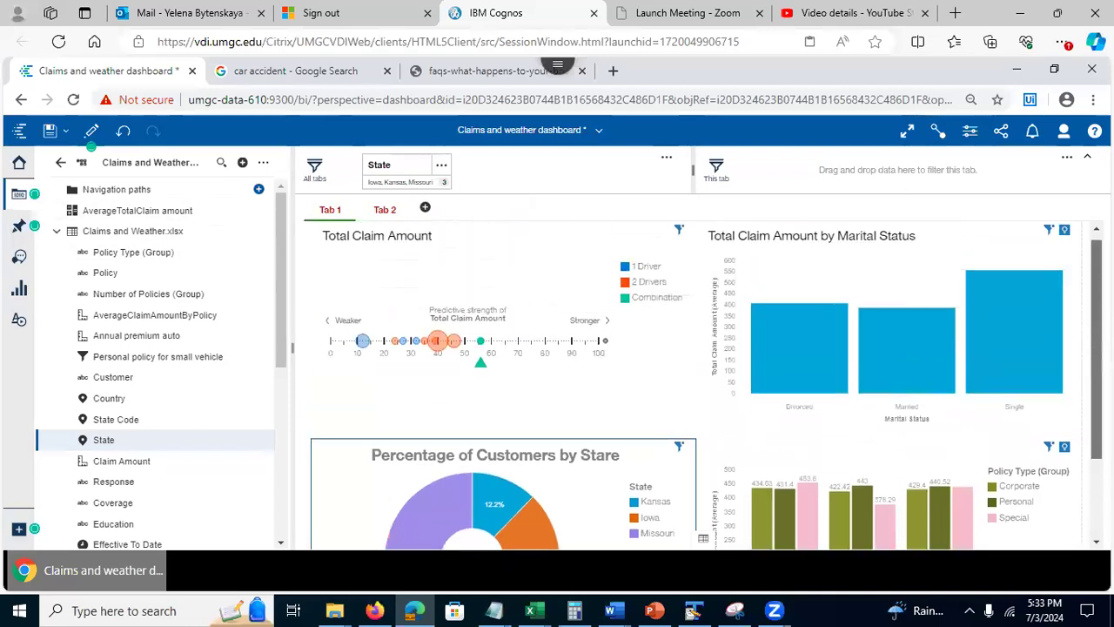
click(383, 211)
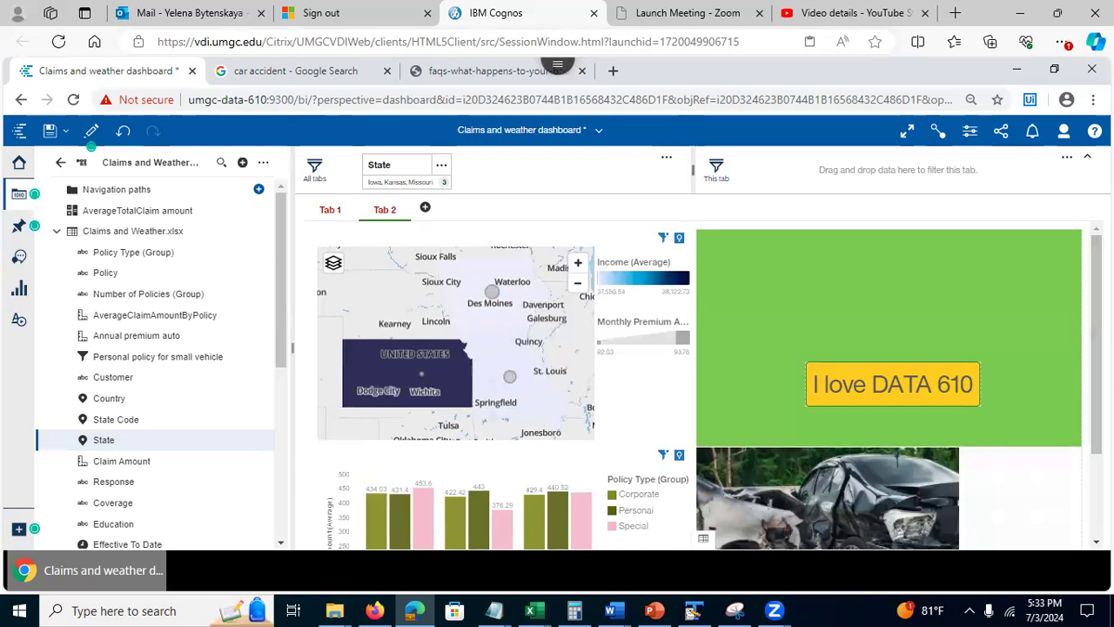
scroll(696, 383, down, 3)
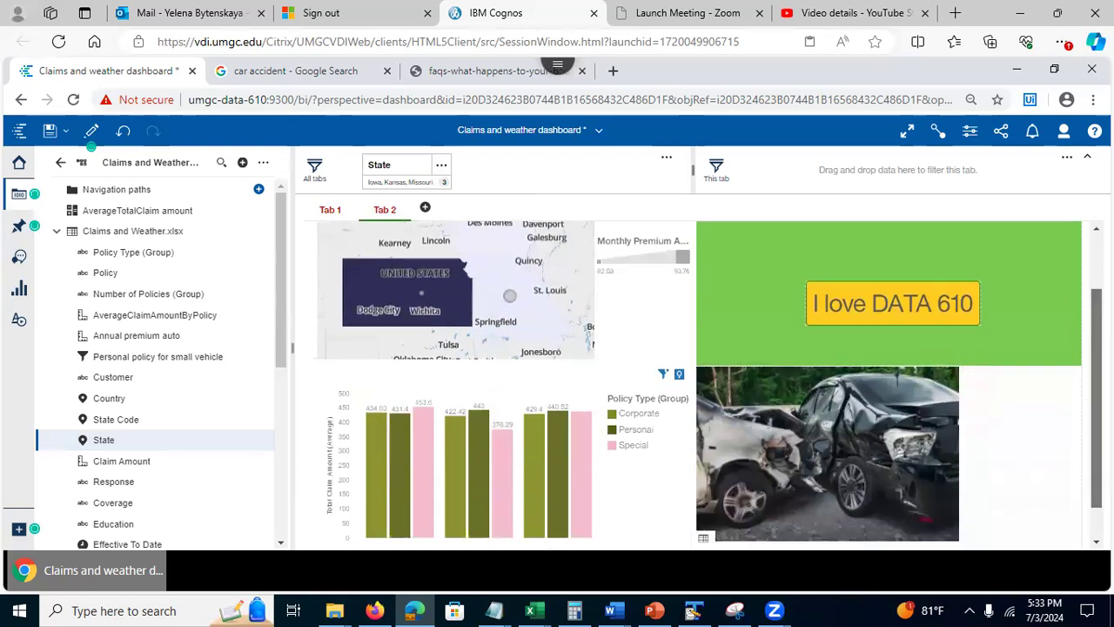
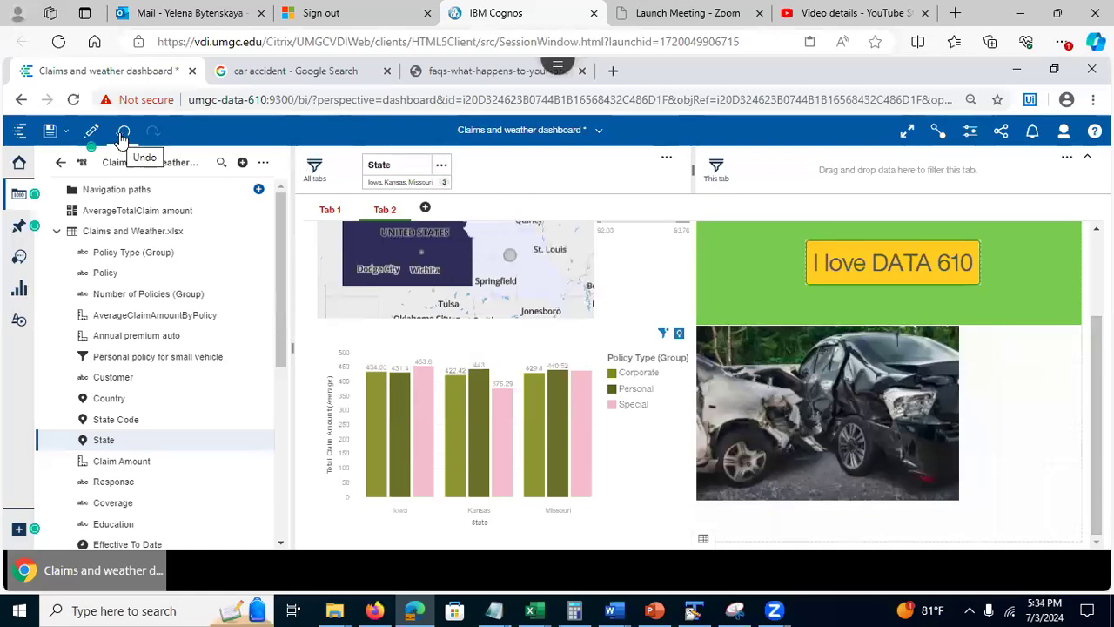
click(122, 135)
click(122, 135)
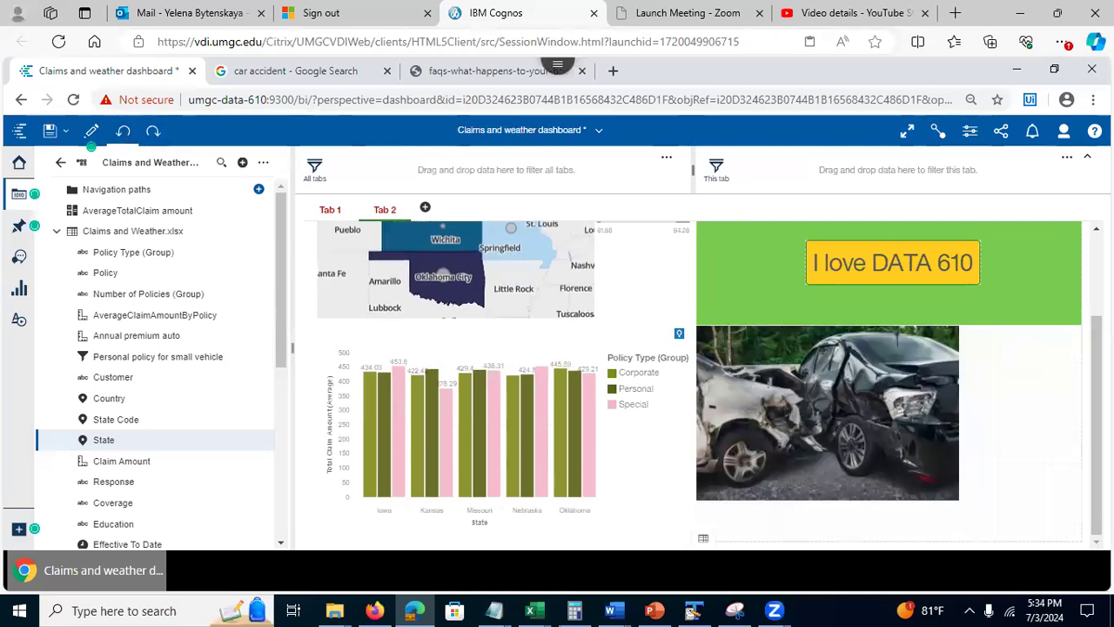
scroll(696, 382, up, 3)
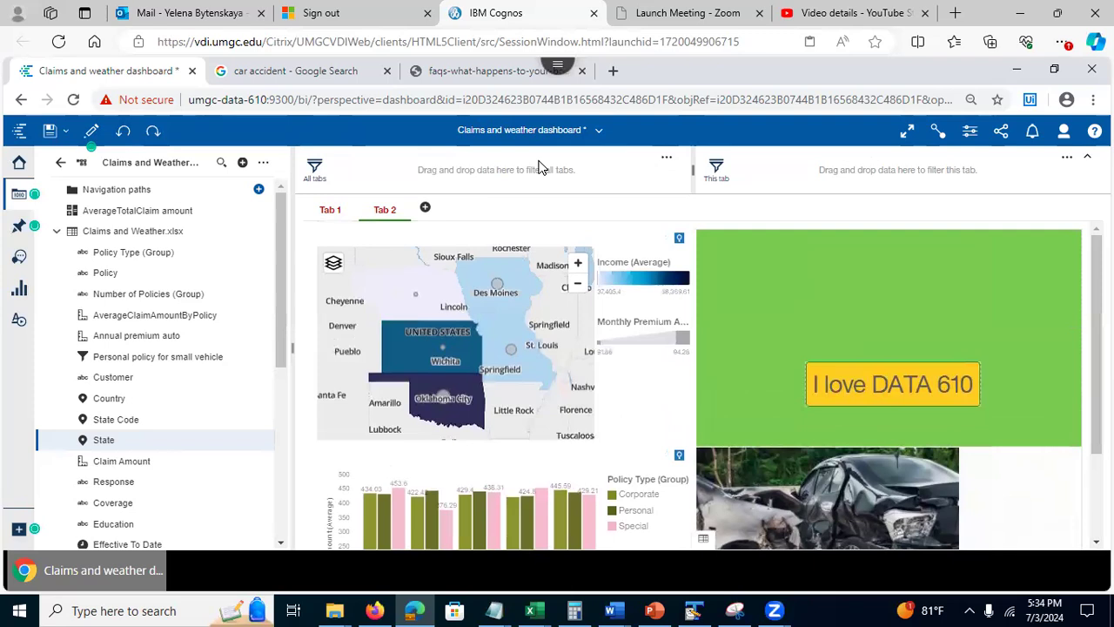
Step: Add a State filter to Tab 1 only, limited to Nebraska and Oklahoma
click(328, 218)
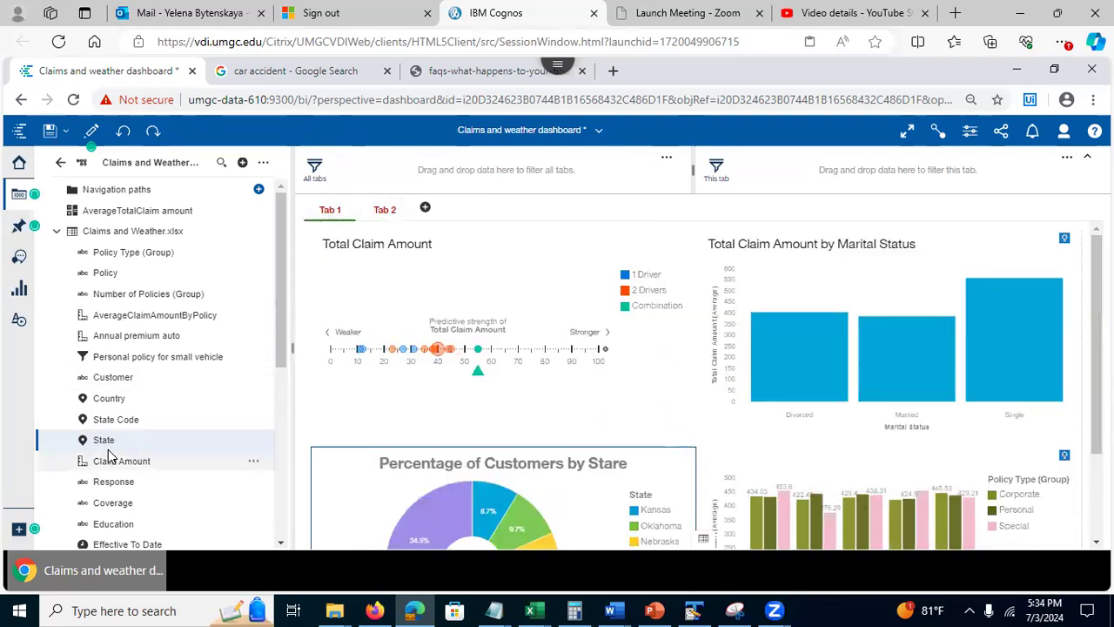
drag(113, 444, 754, 163)
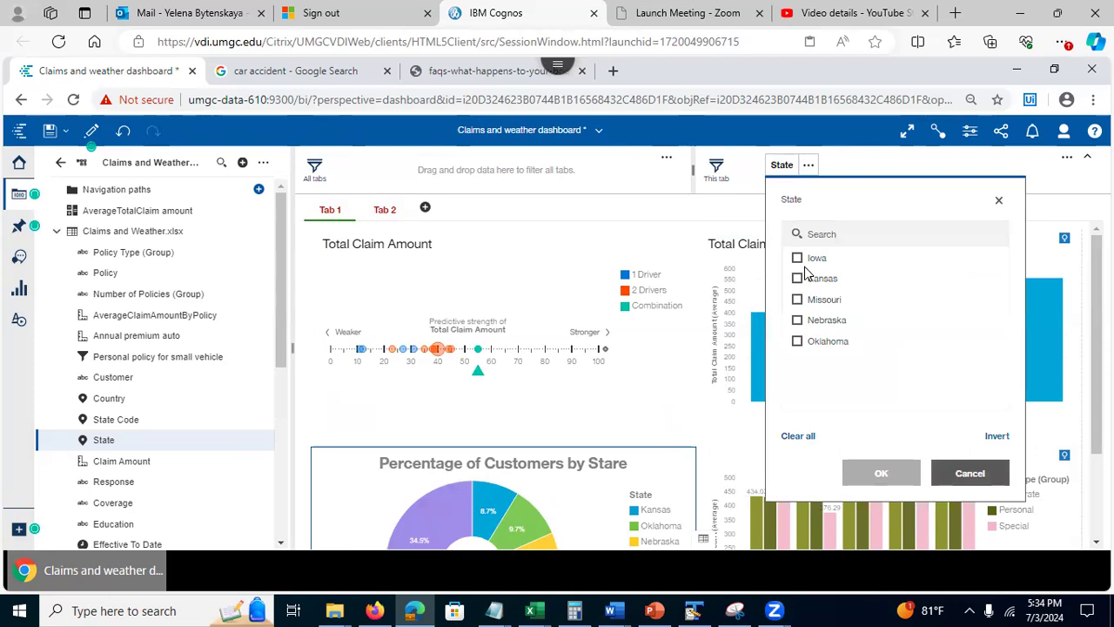
click(797, 341)
click(797, 320)
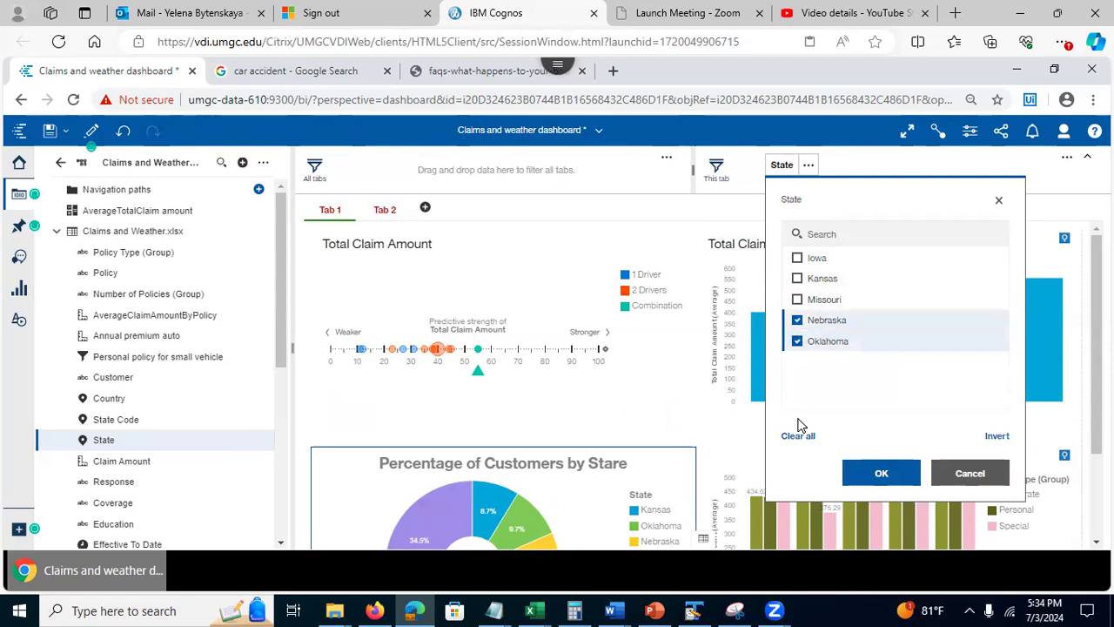
click(871, 473)
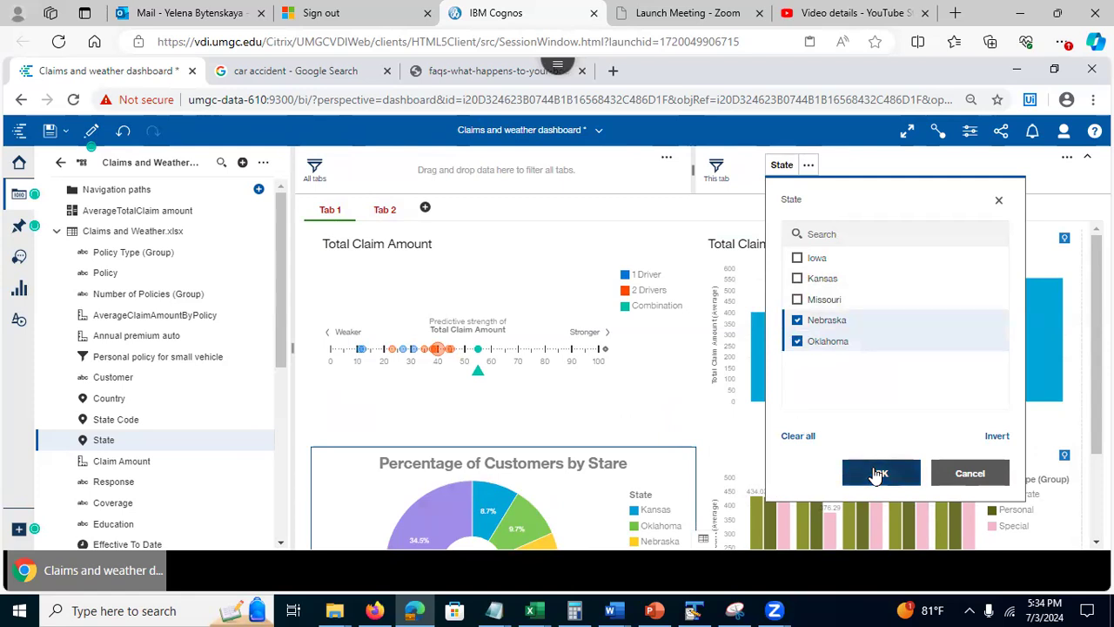
Step: Compare the charts on Tab 1 with the map and column chart on Tab 2, and save the dashboard
scroll(696, 392, down, 3)
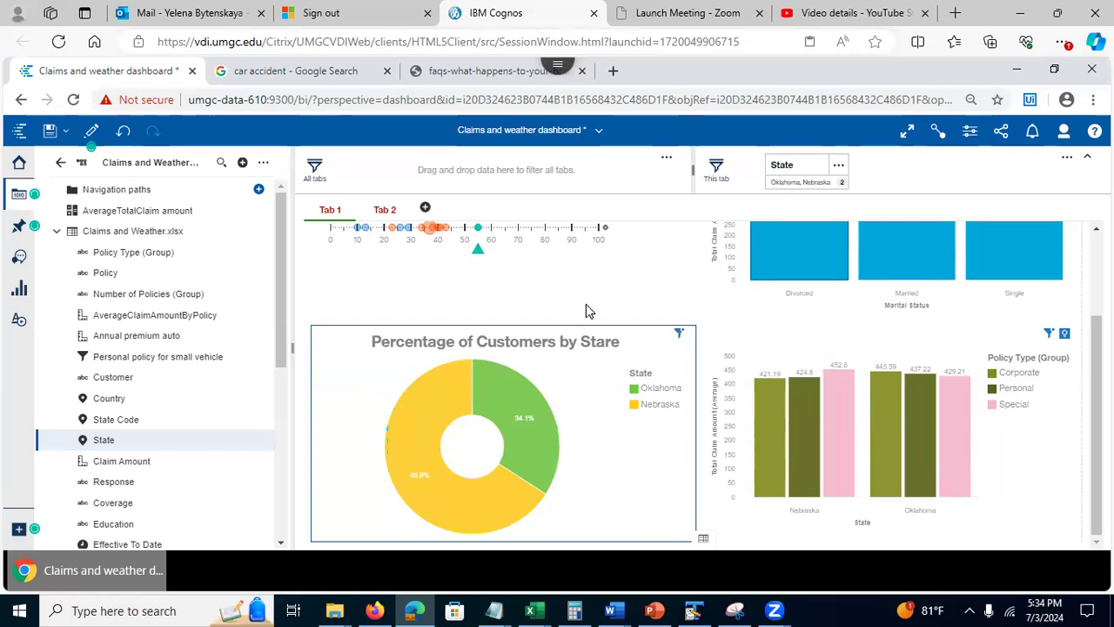
click(383, 211)
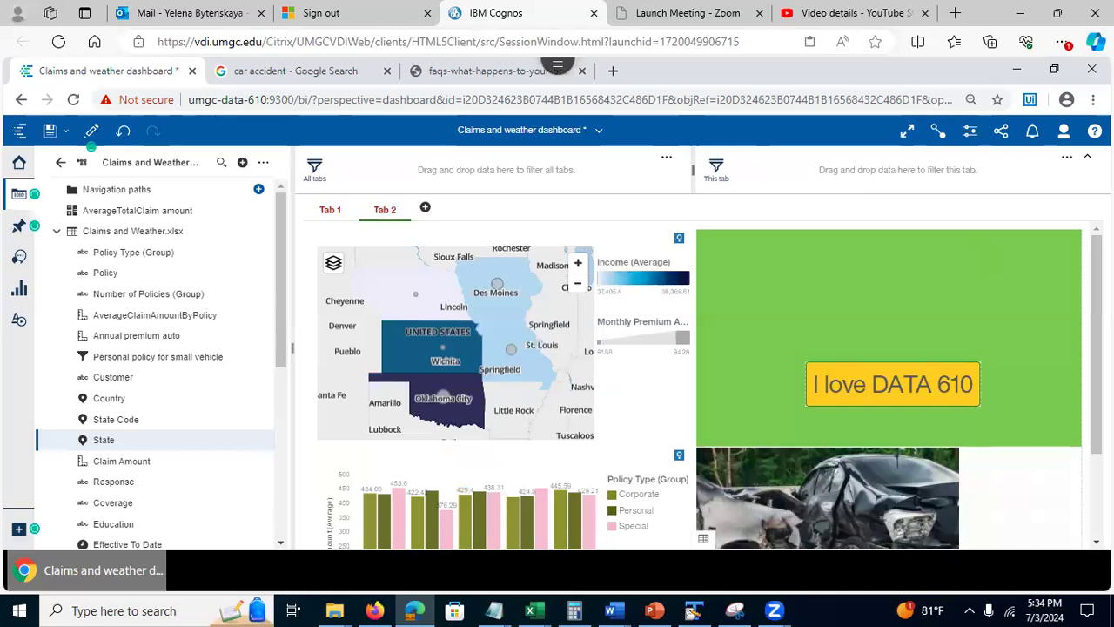
scroll(697, 383, down, 3)
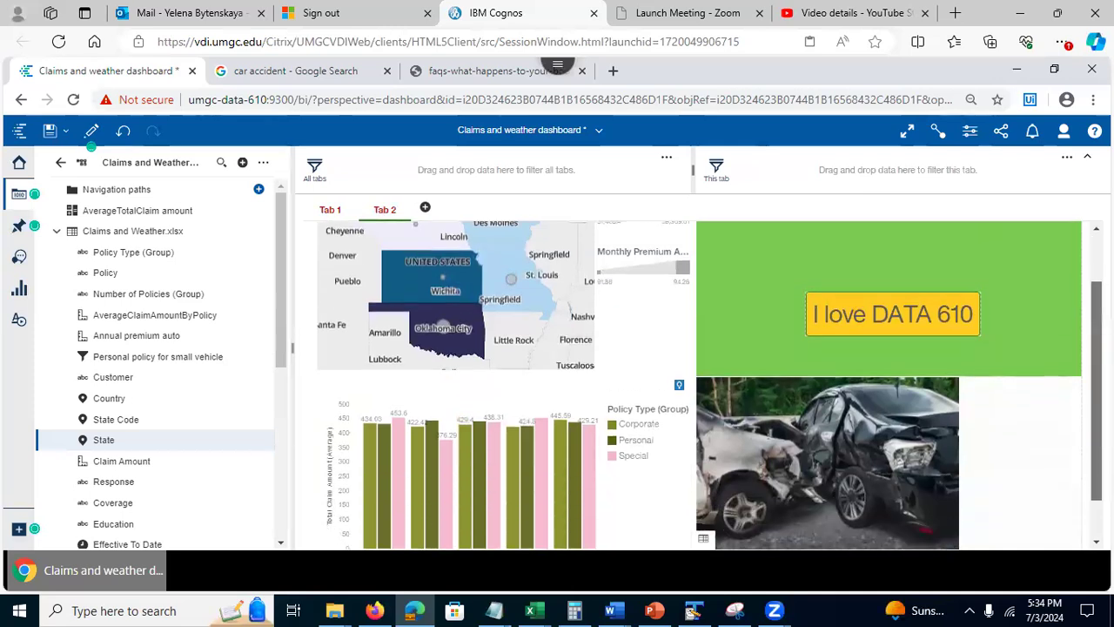
scroll(696, 382, up, 2)
scroll(1082, 318, up, 2)
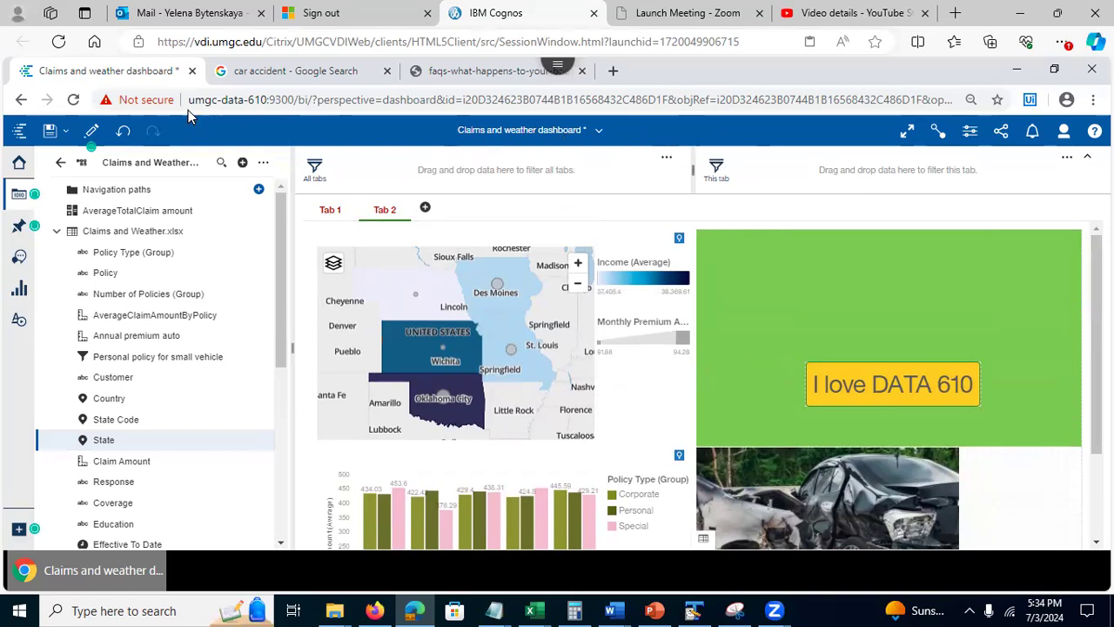
click(49, 130)
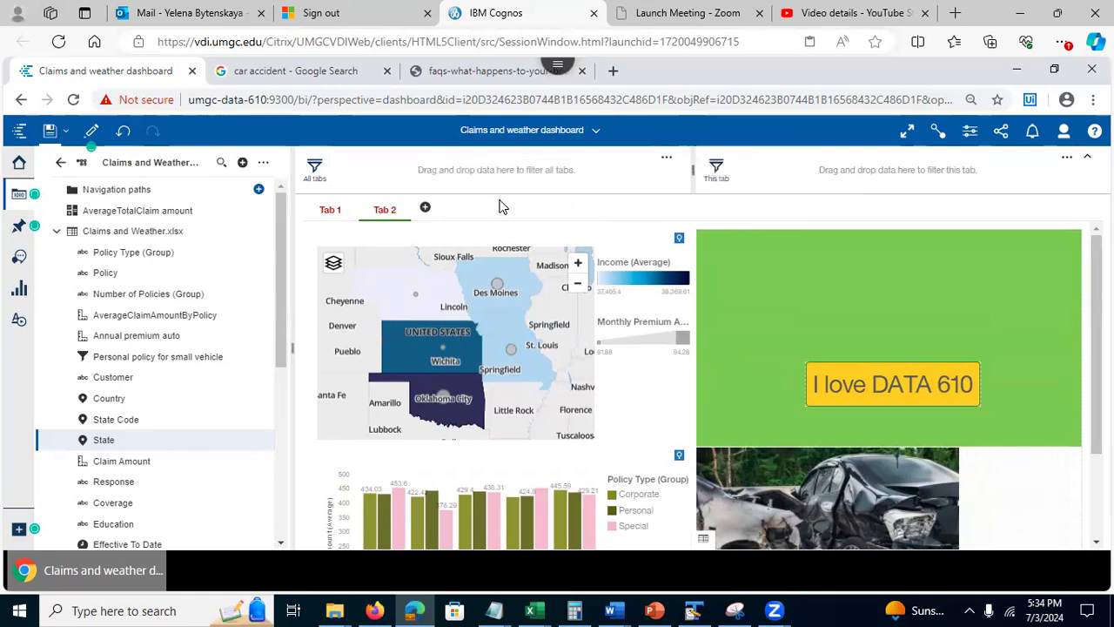
Step: Undo the State filter on Tab 1 and save the dashboard without it
click(327, 210)
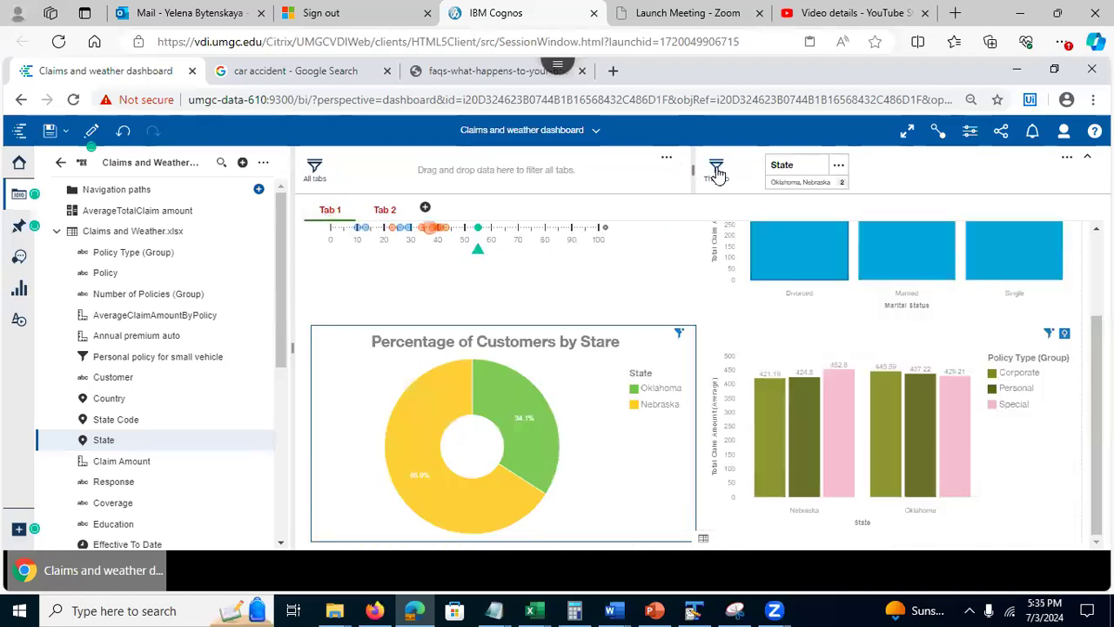
click(122, 135)
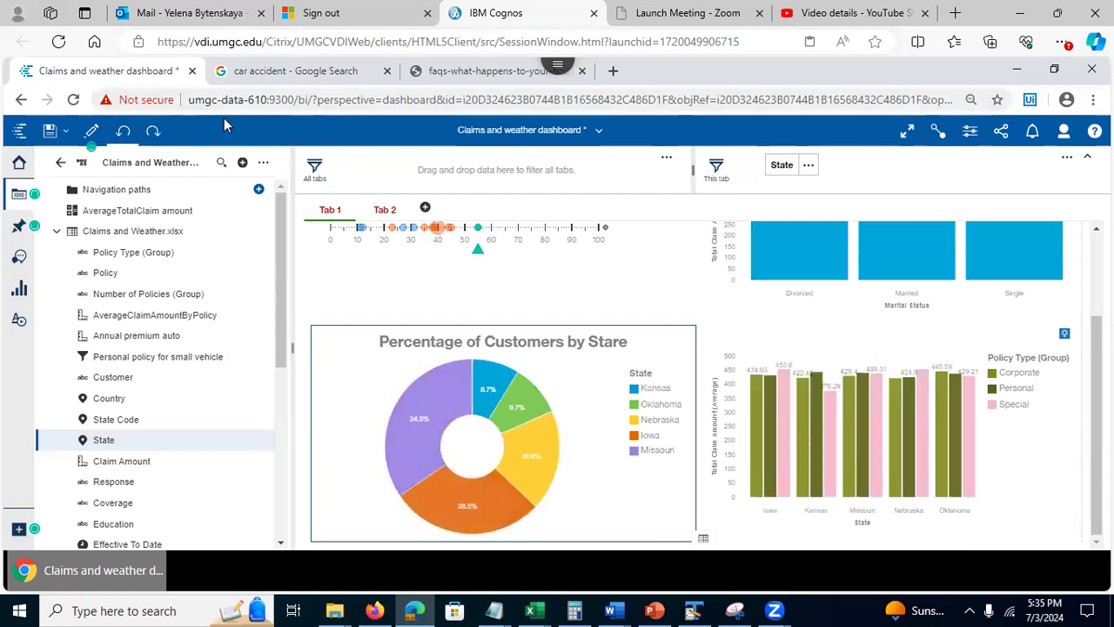
click(122, 133)
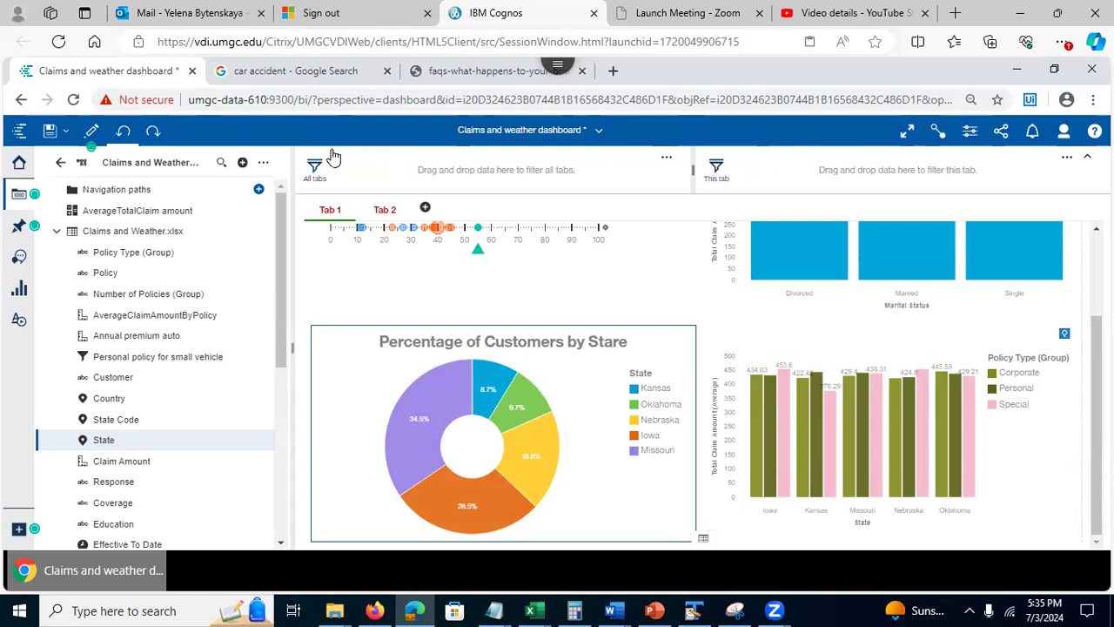
click(48, 130)
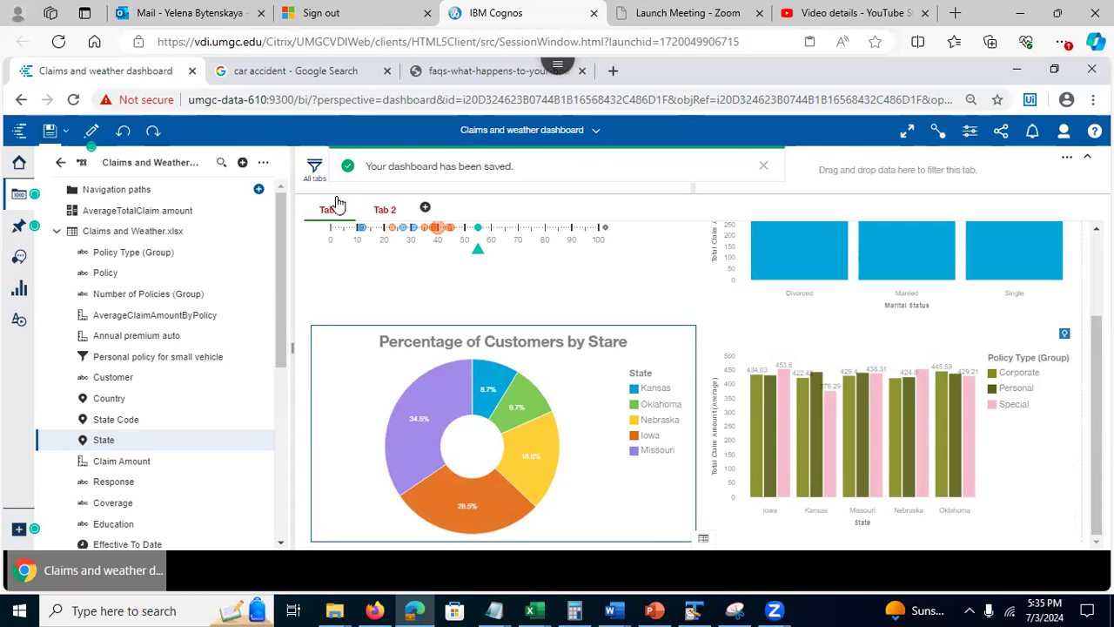
Step: Add a State filter that applies to all tabs, limited to Kansas
drag(104, 446, 355, 170)
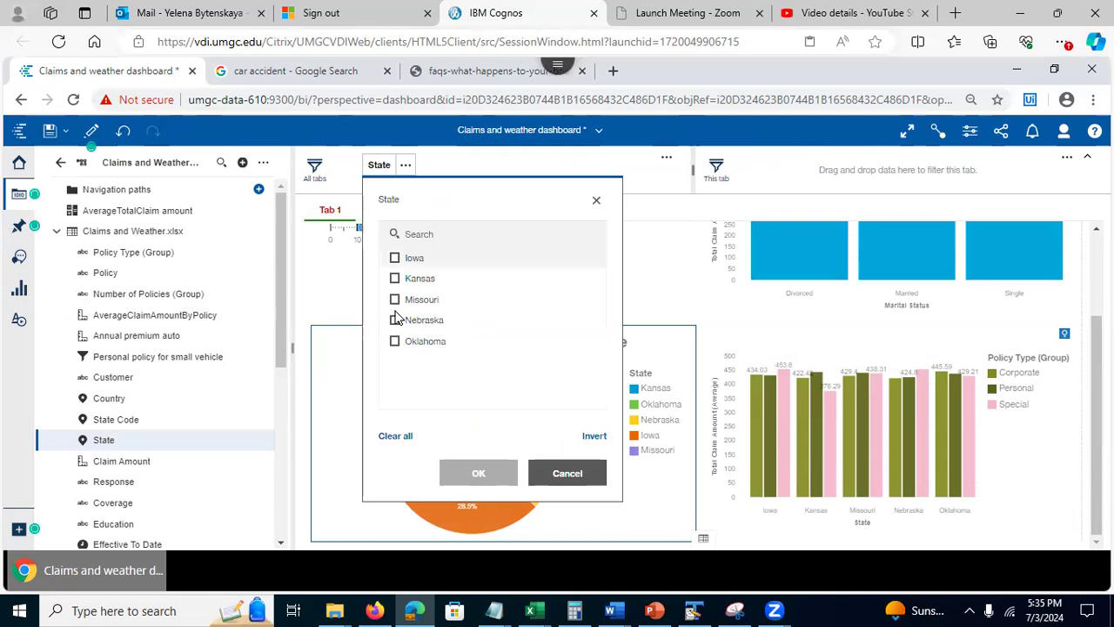
click(395, 278)
click(478, 472)
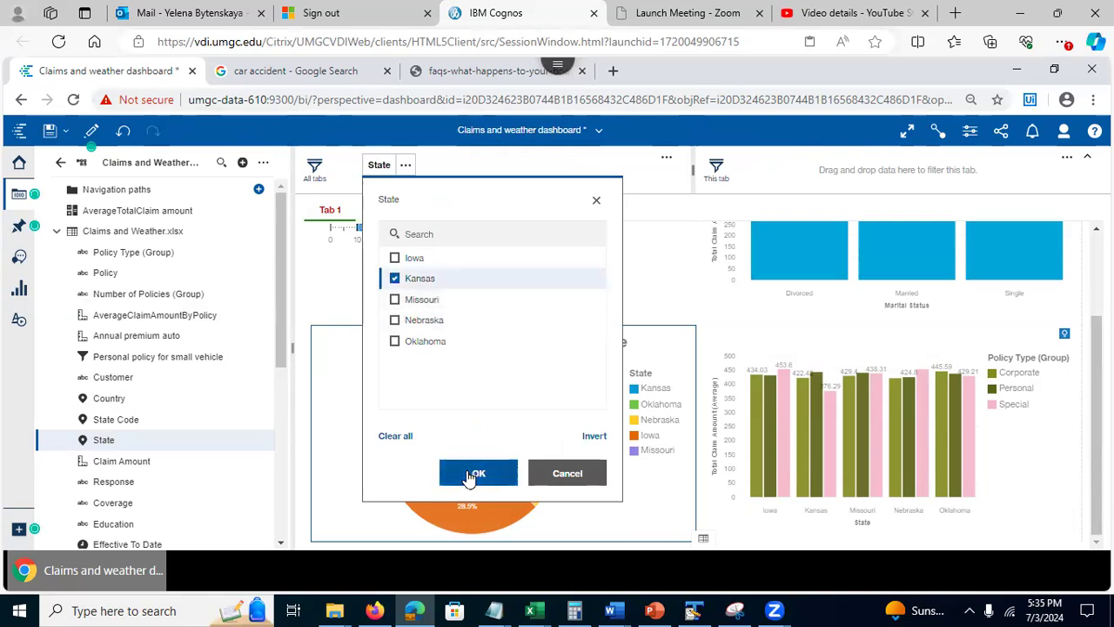
Step: Delete the State filter from all tabs and save the dashboard
click(407, 168)
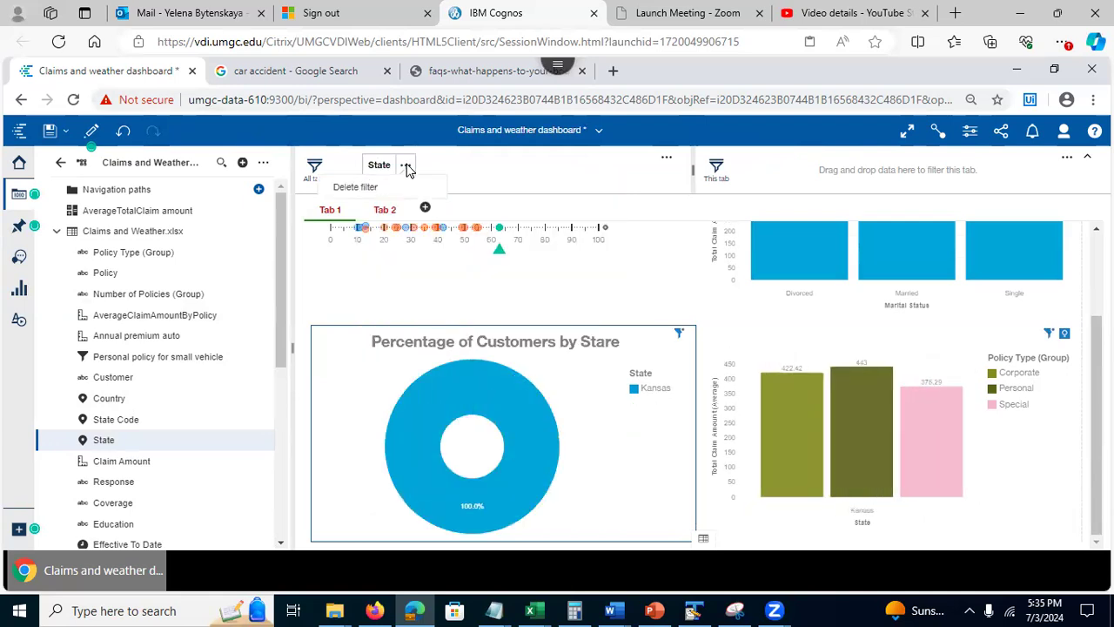
click(357, 187)
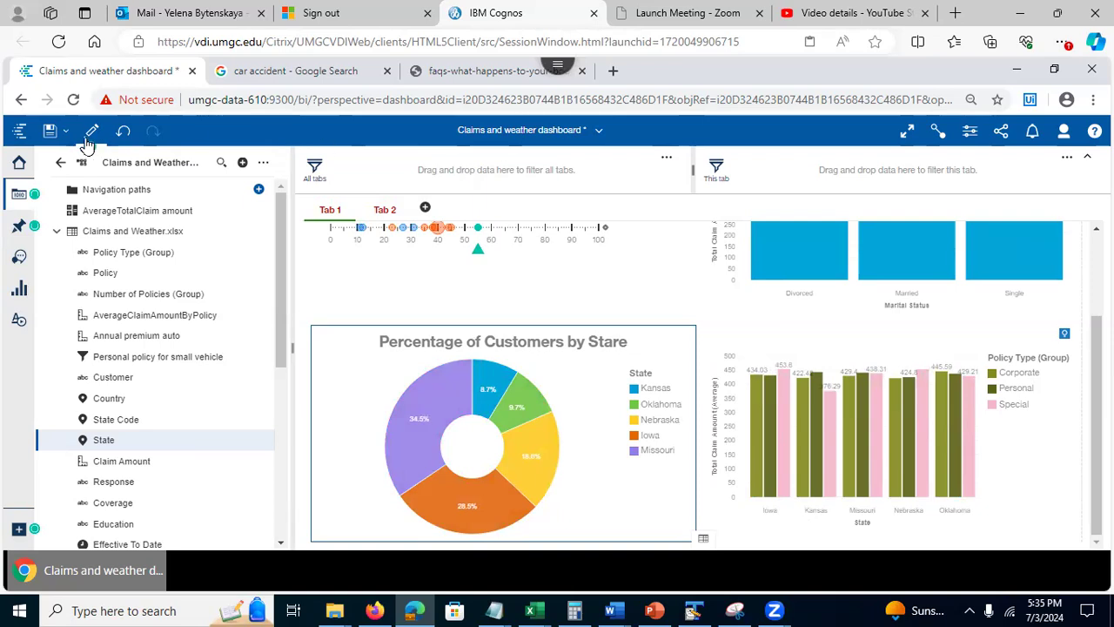
click(50, 131)
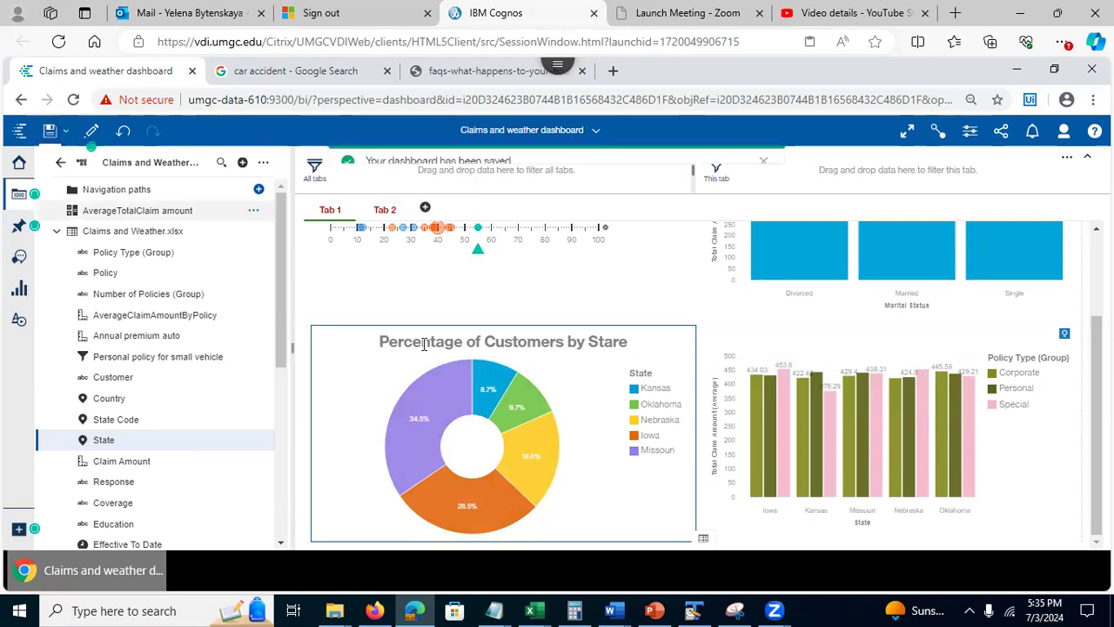
Step: Switch to PowerPoint and review slides 11 to 14, covering dashboard properties, ways to add visualizations and the Visualization Library
click(653, 610)
click(34, 327)
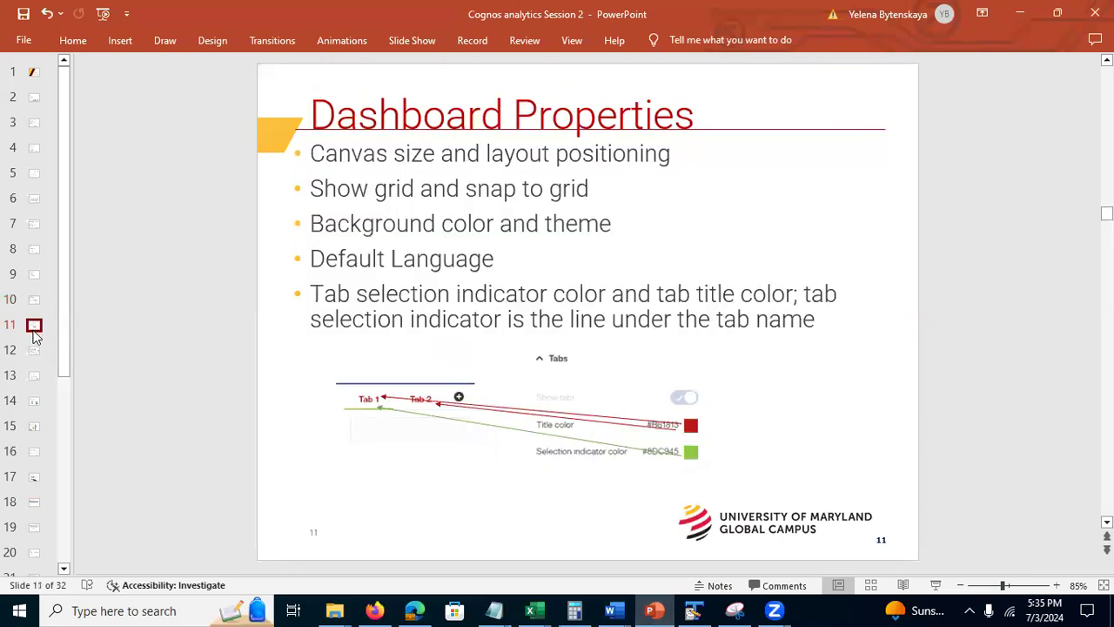
click(35, 351)
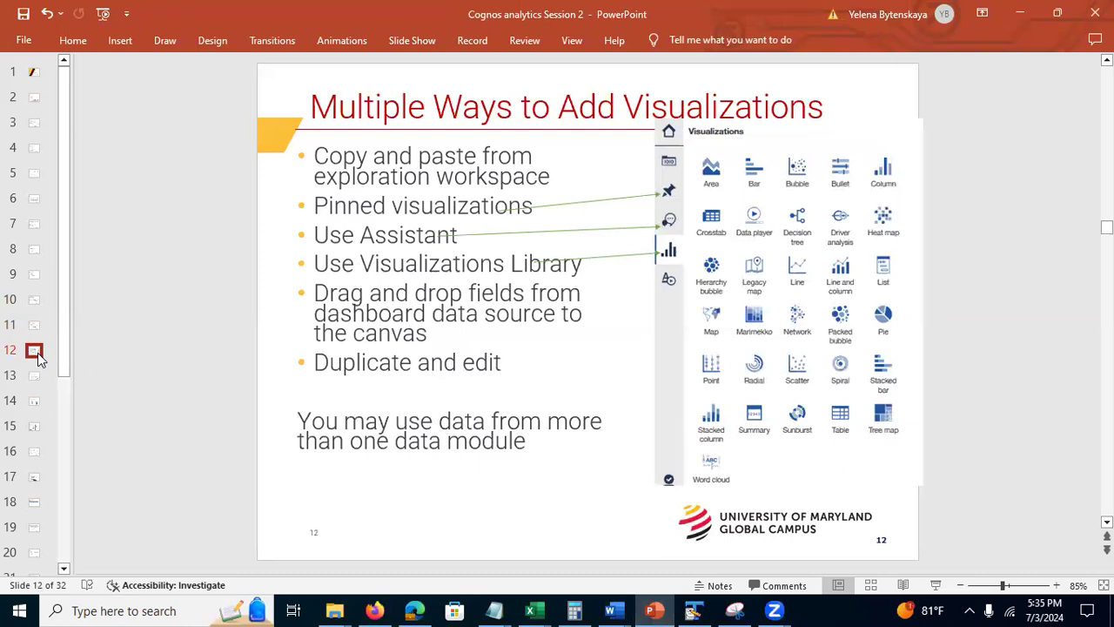
click(35, 381)
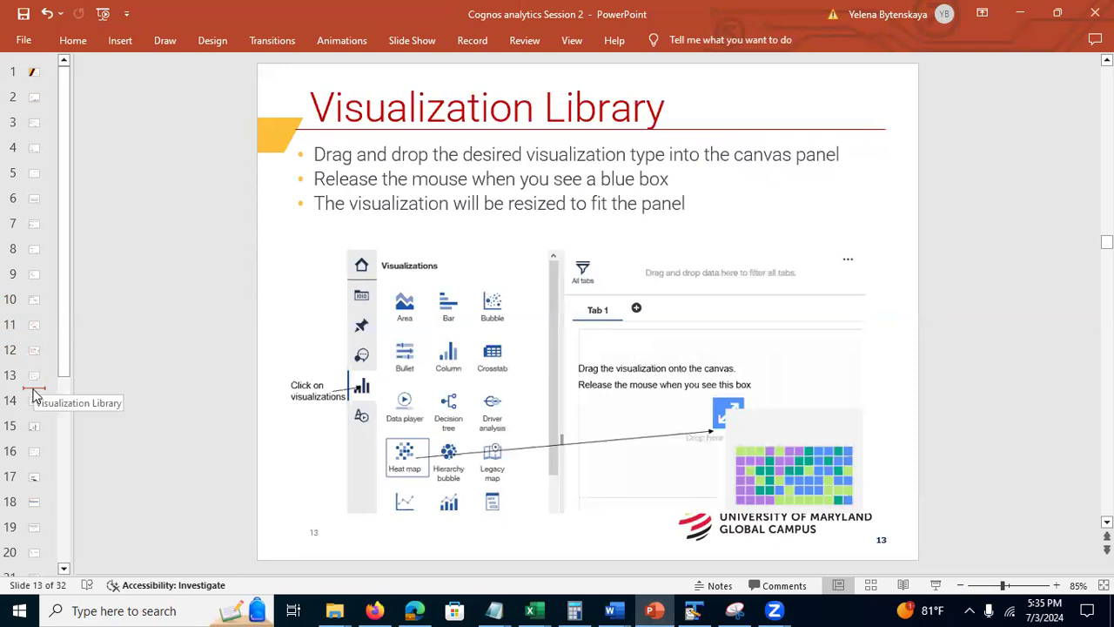
click(35, 403)
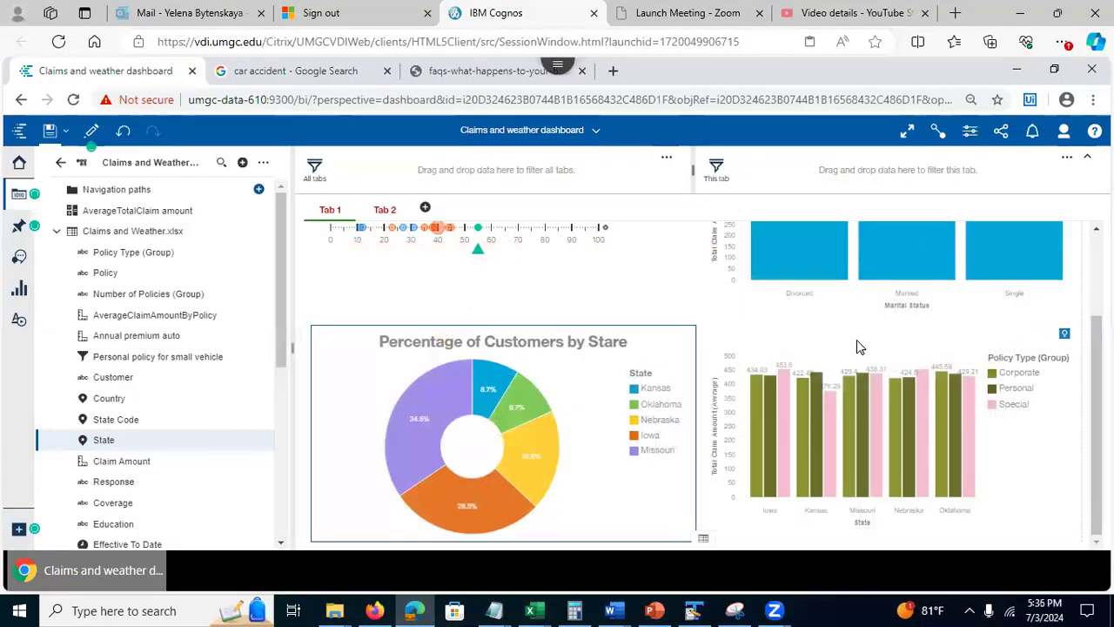
Step: In Cognos Analytics, change the Total Claim Amount by State and Policy Type chart on Tab 1 to a Stacked column visualization
click(846, 375)
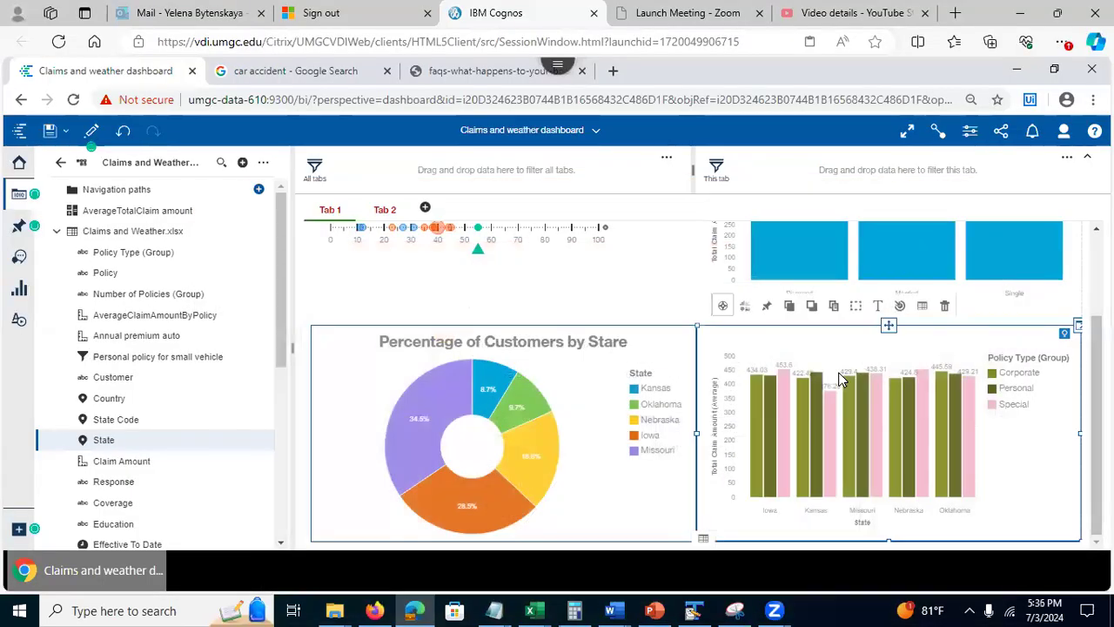
click(1077, 325)
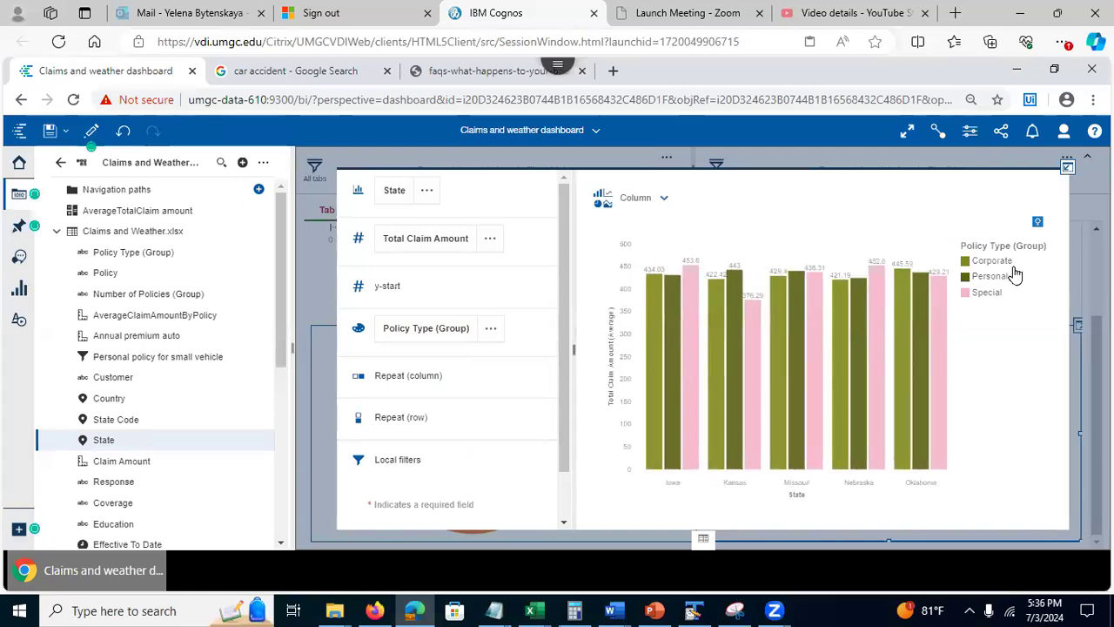
click(666, 201)
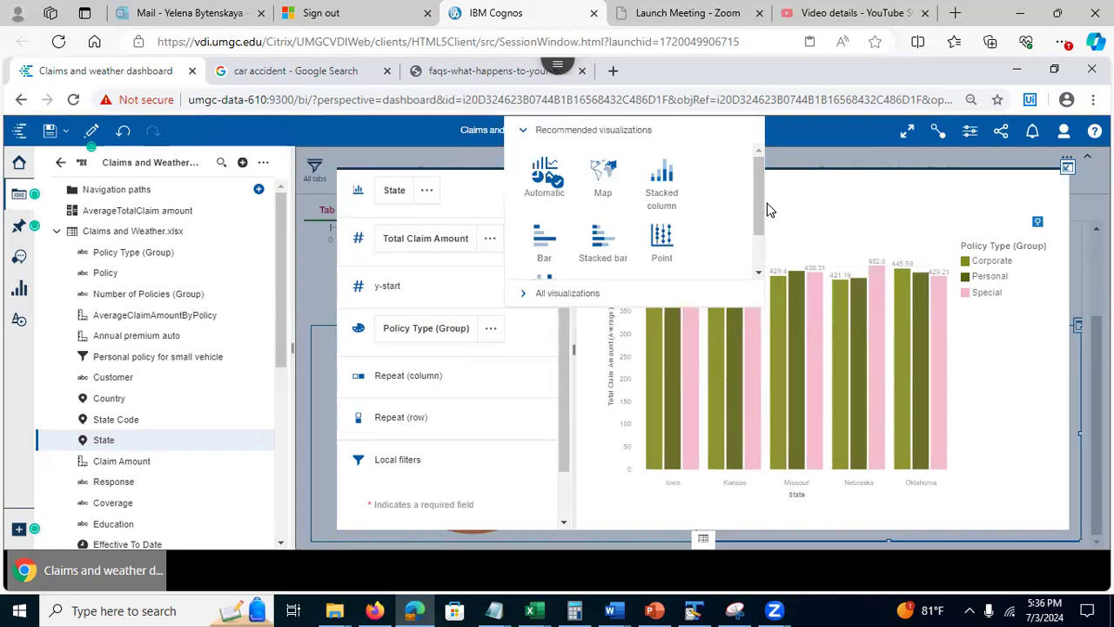
click(661, 180)
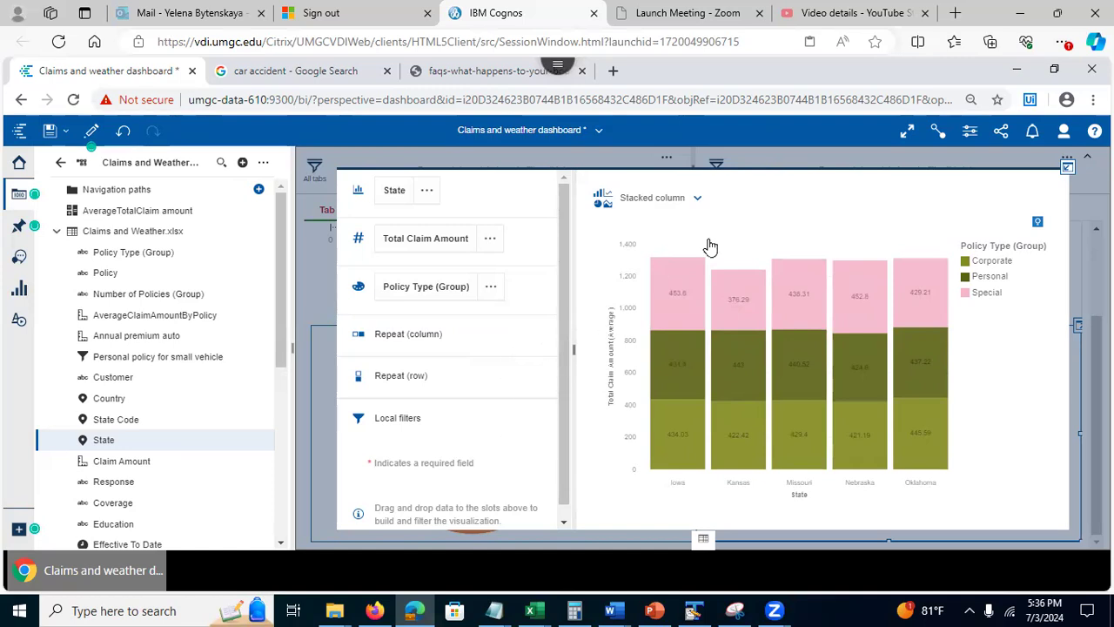
click(1068, 168)
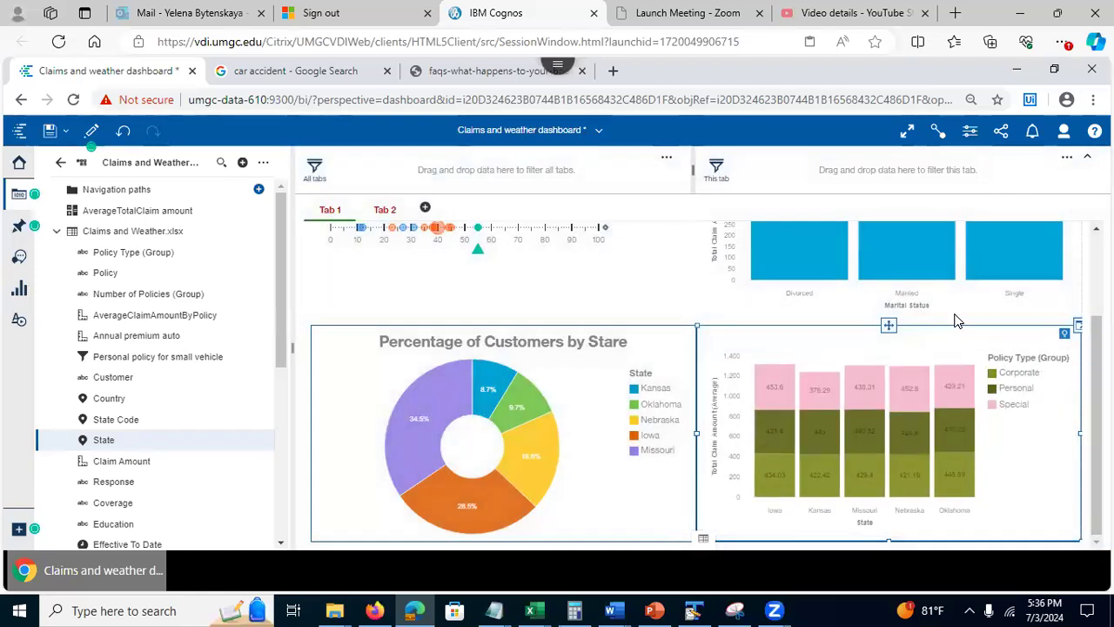
Step: Examine the visualization data table behind the stacked column chart, from the first row to the last
click(703, 526)
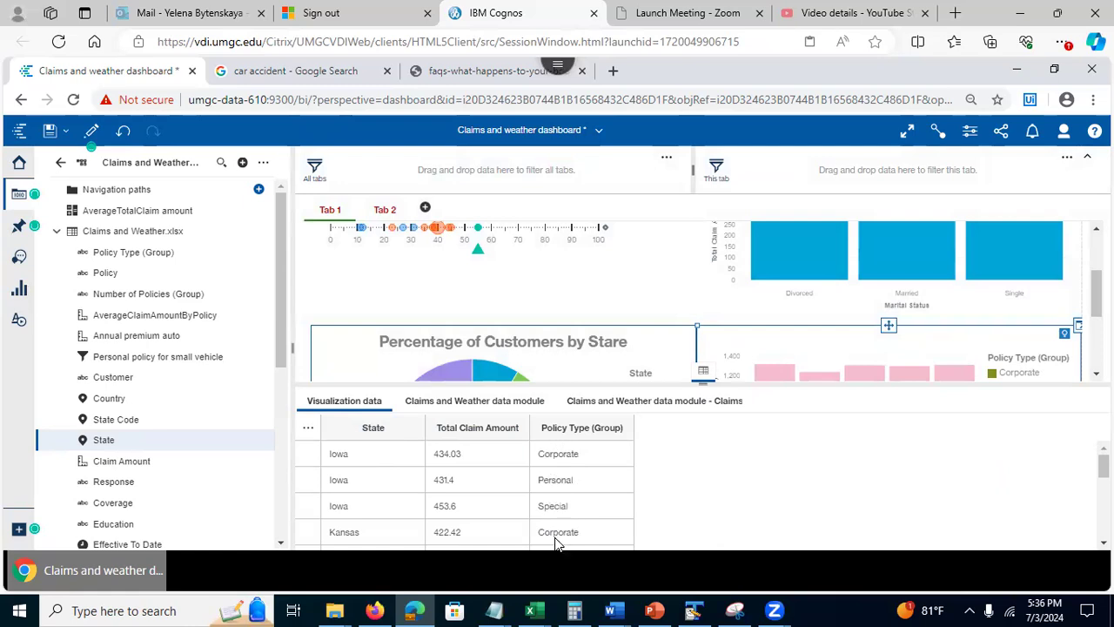
scroll(464, 491, down, 10)
scroll(464, 492, down, 3)
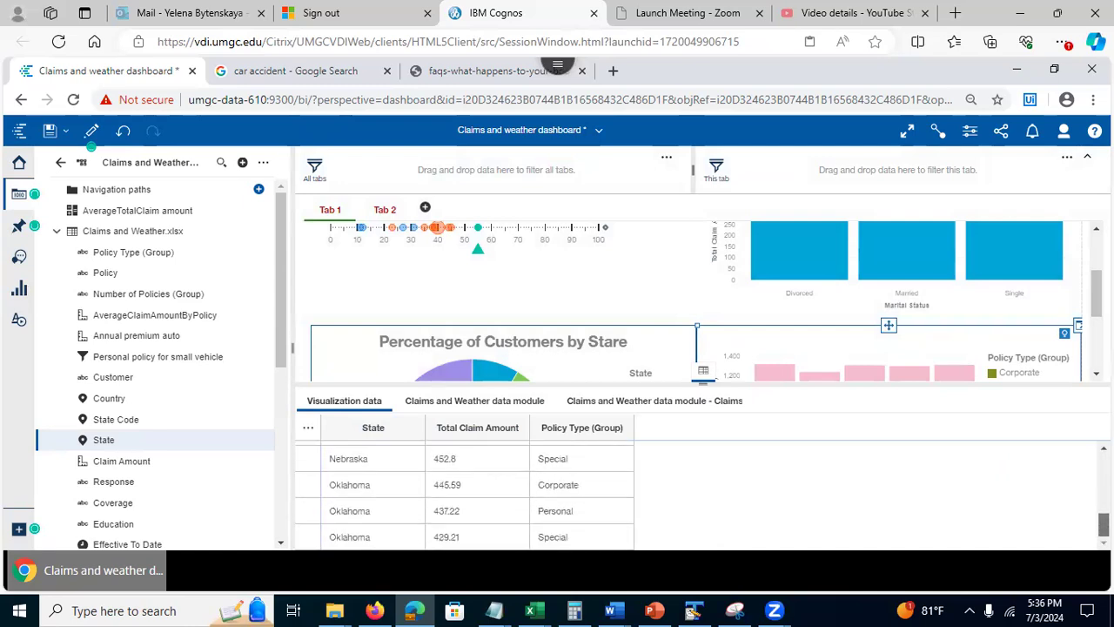
scroll(464, 492, up, 13)
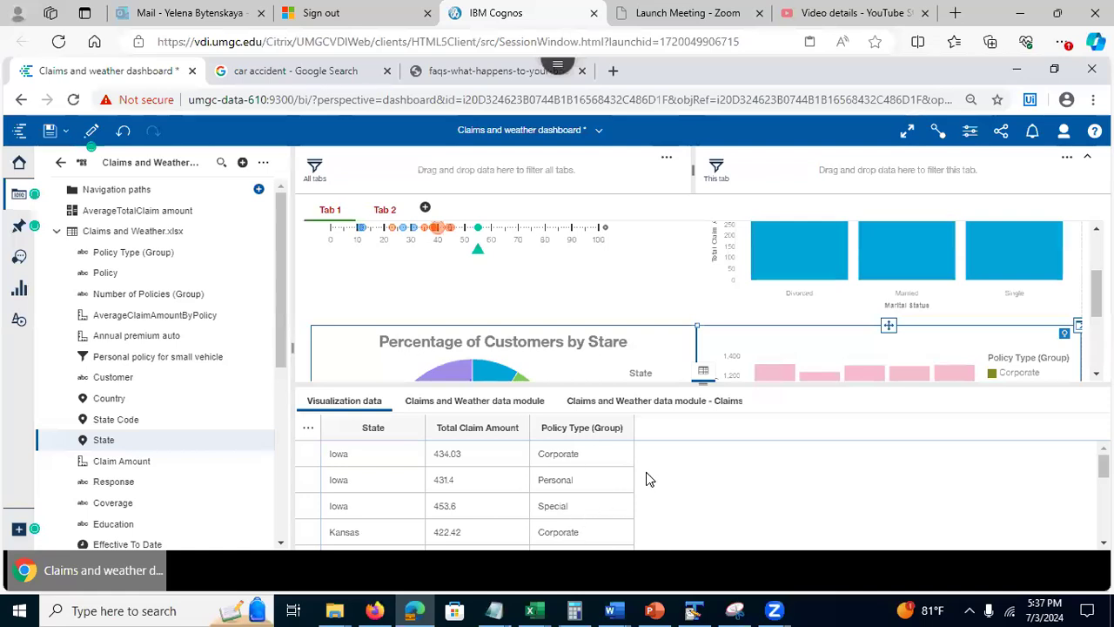
Step: Examine the data behind the Percentage of Customers pie chart, comparing its visualization data with the Claims and Weather data module
click(530, 344)
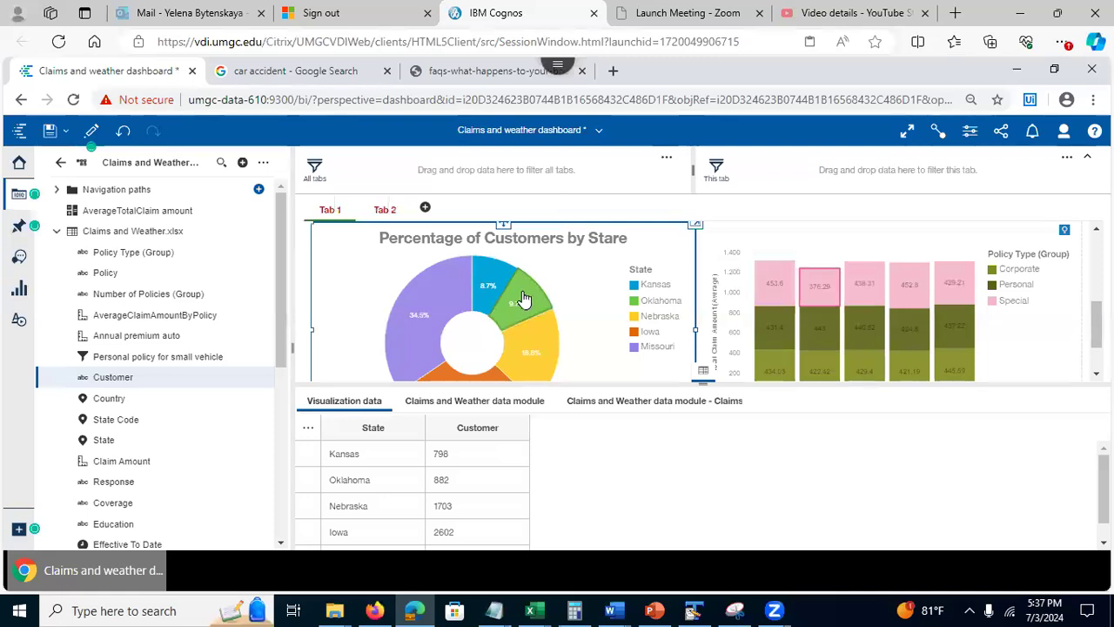
mouse_move(516, 307)
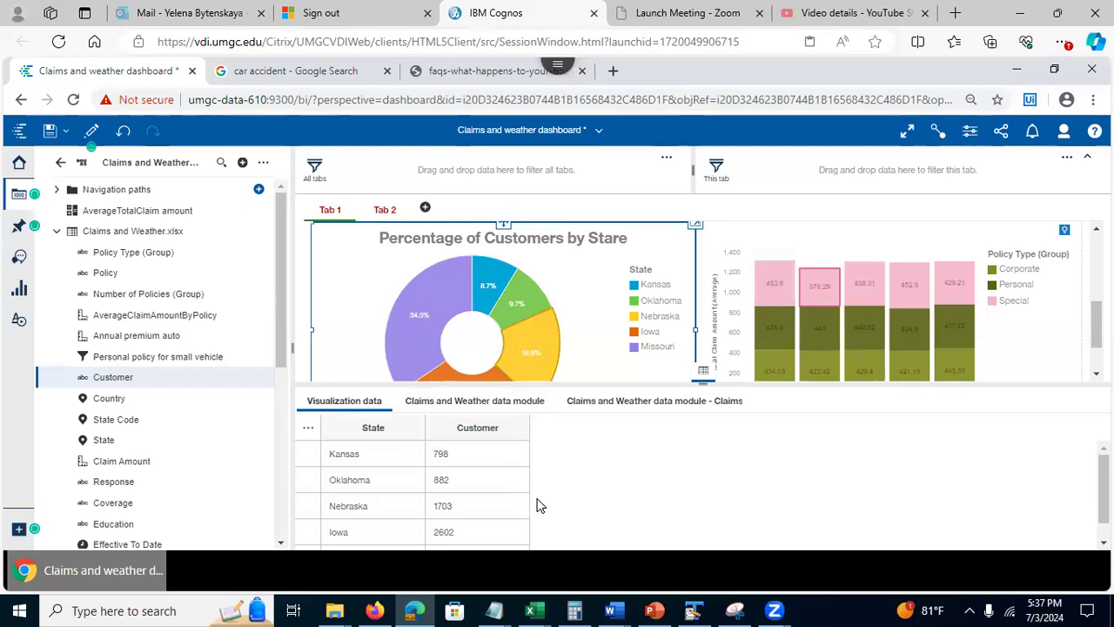
click(511, 407)
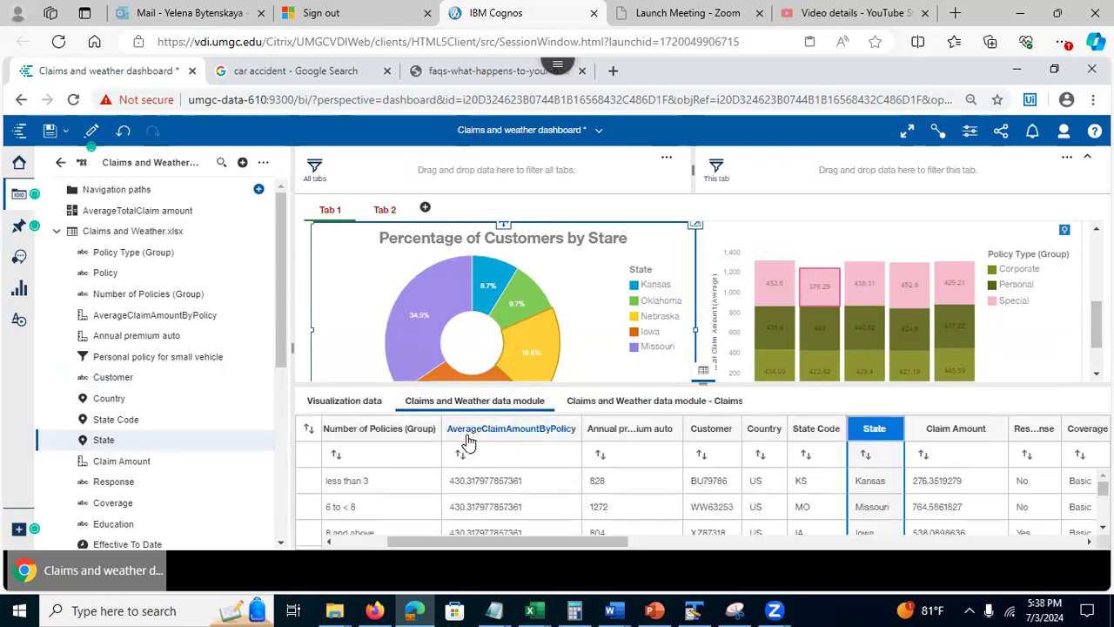
click(343, 404)
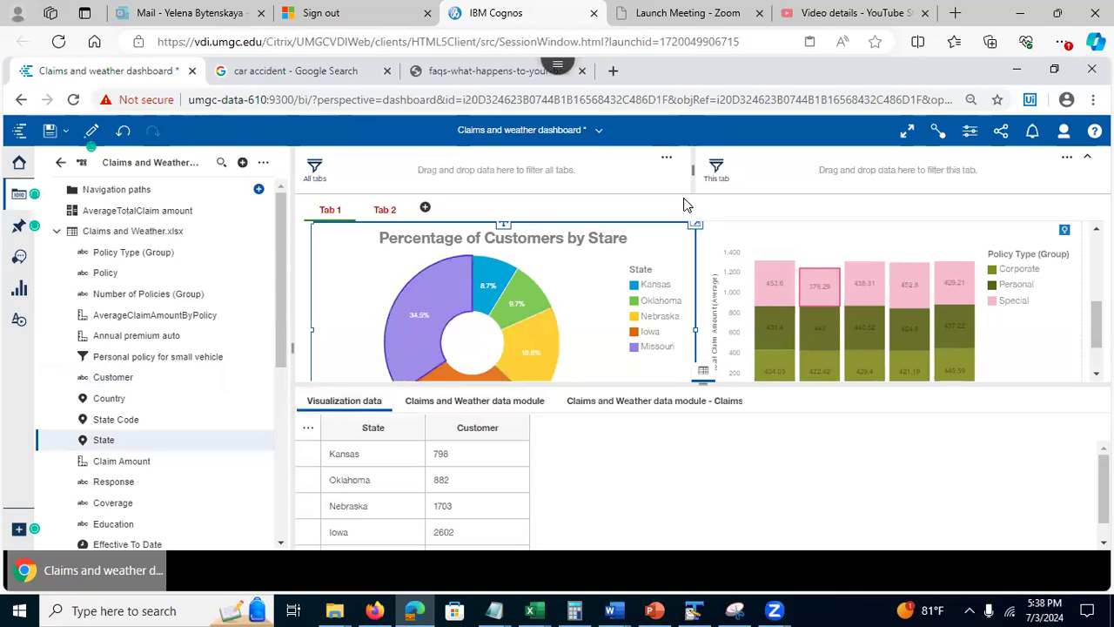
Step: Switch to PowerPoint and review slides 15 to 18, covering visualization properties, text widgets, images and linked visualizations
click(655, 610)
click(34, 428)
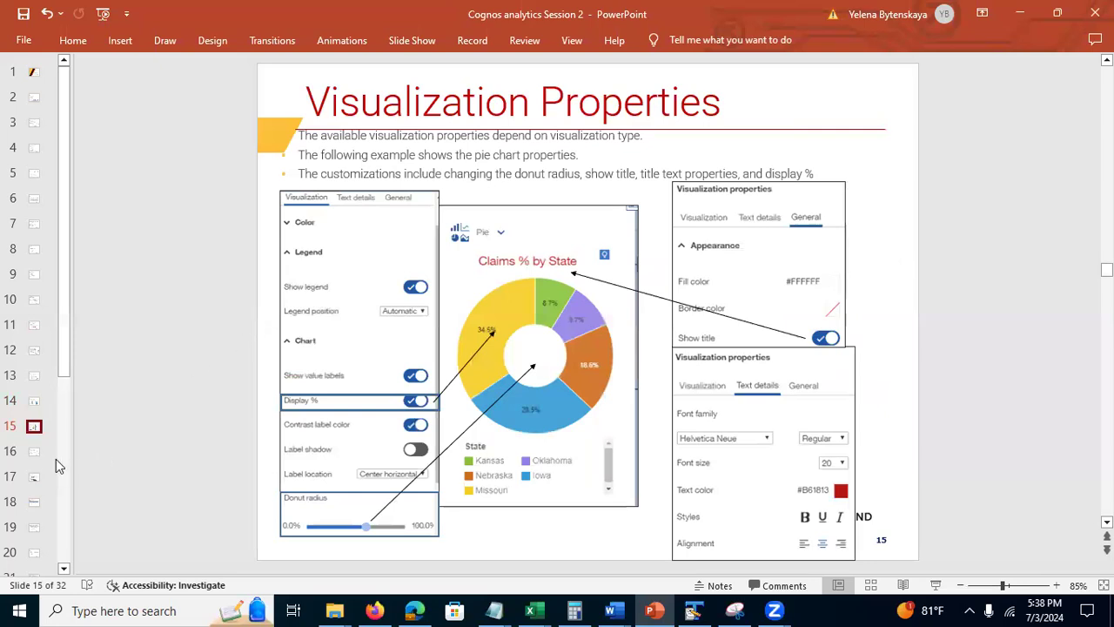
click(34, 453)
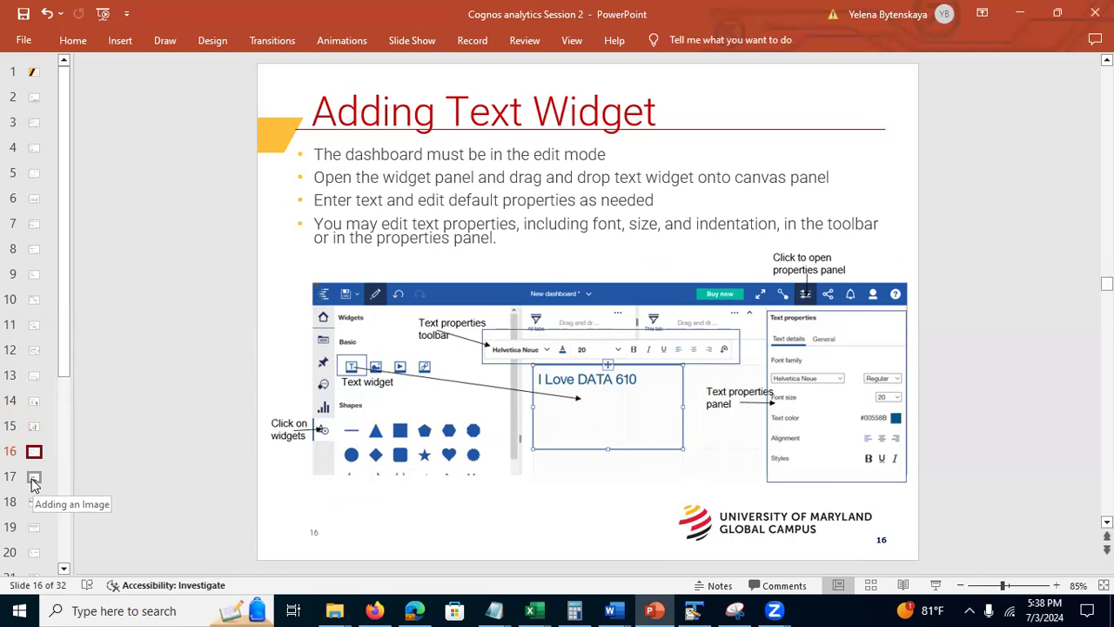
click(33, 480)
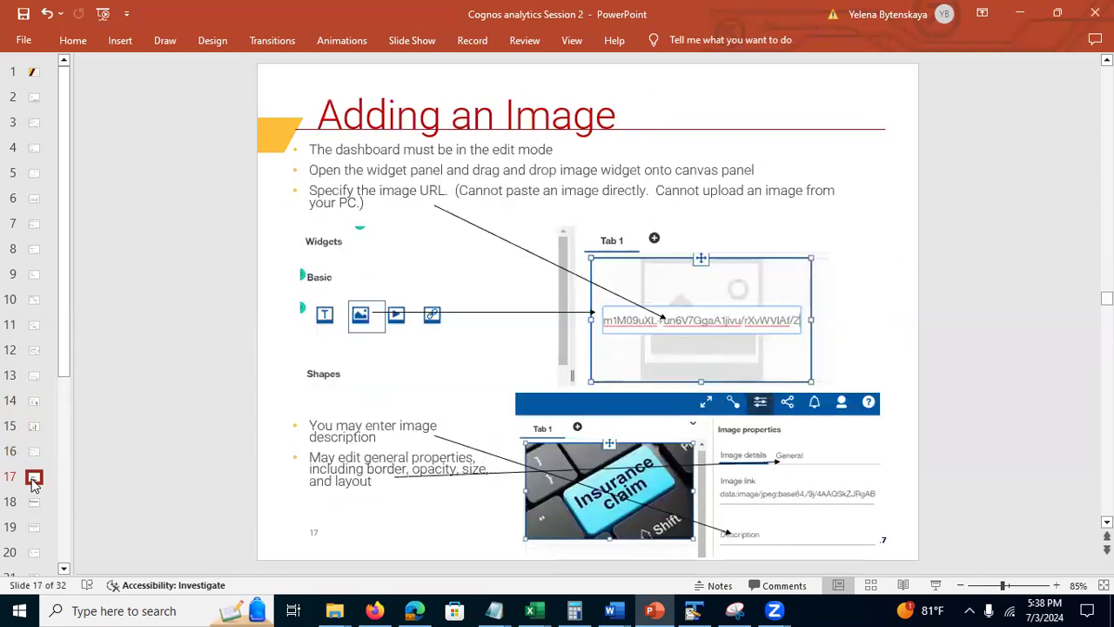
click(33, 502)
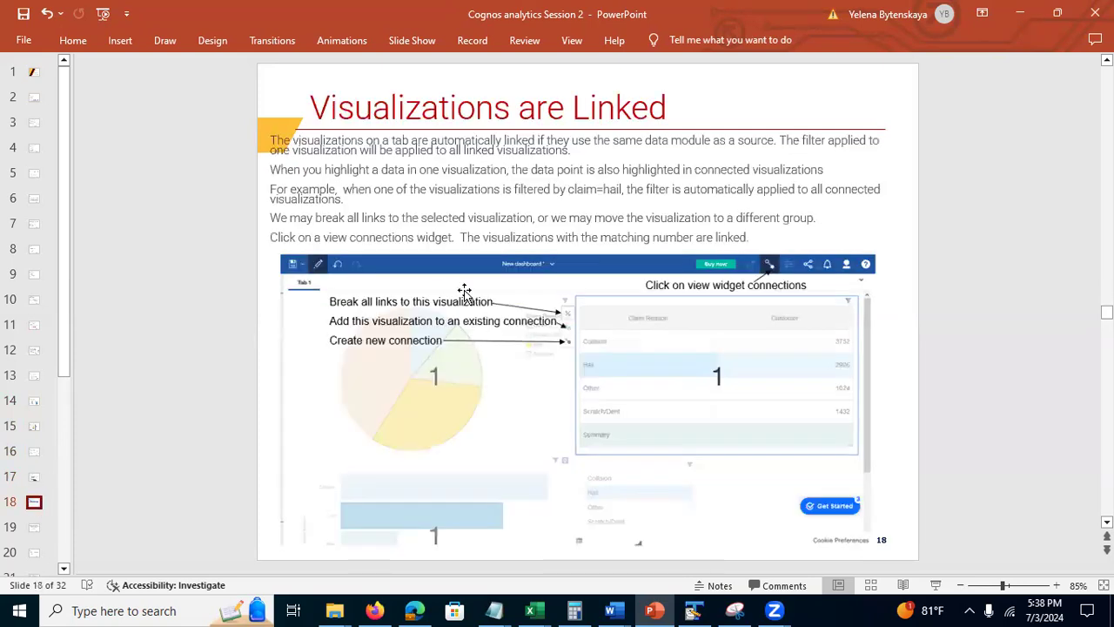
Step: Return to Cognos Analytics, save the Claims and weather dashboard, and open ClaimsAndWeather_ConnectionsDemo from My content
click(1020, 13)
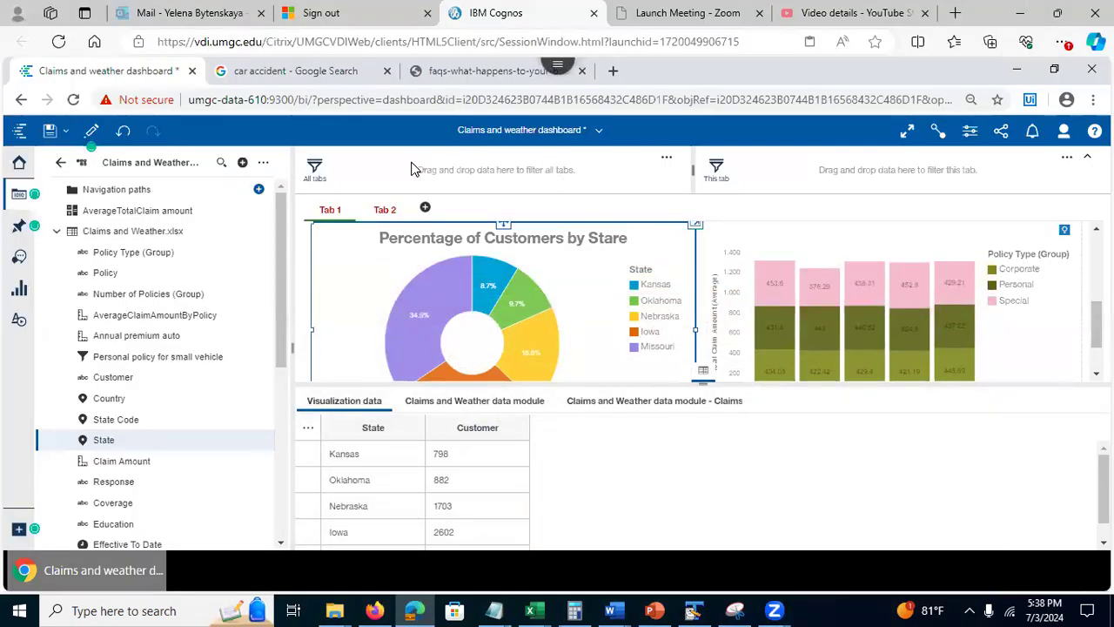
click(49, 132)
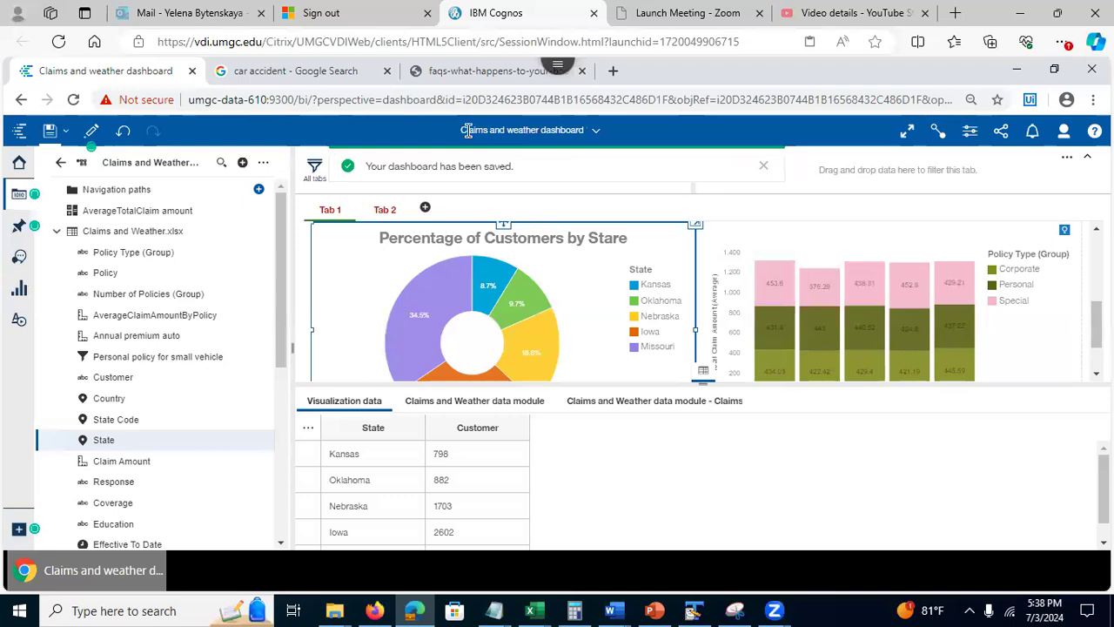
click(549, 135)
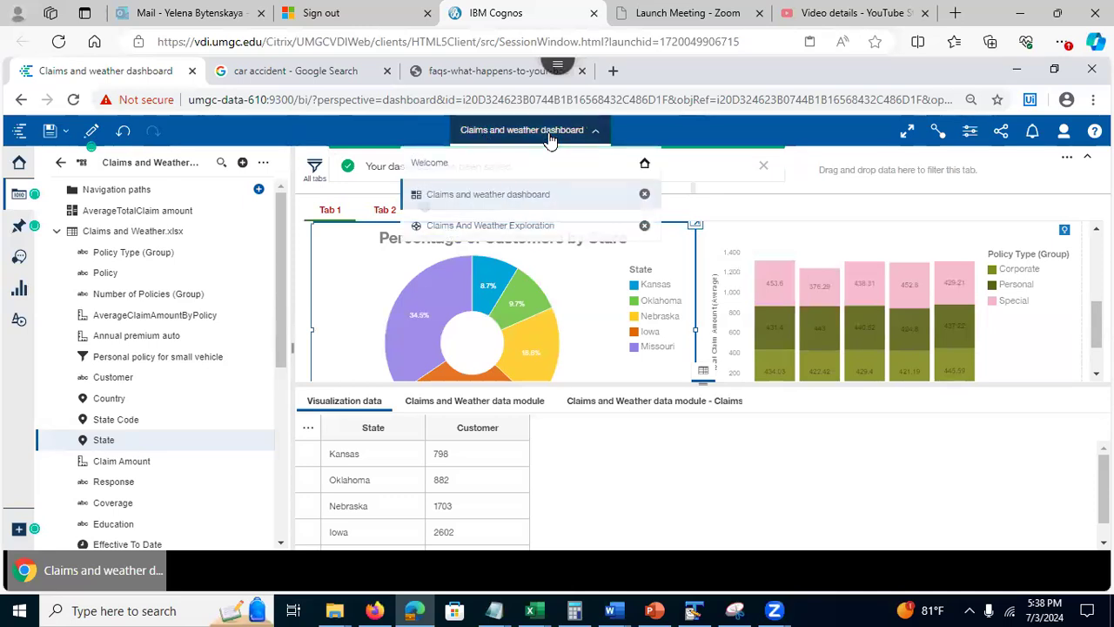
click(462, 165)
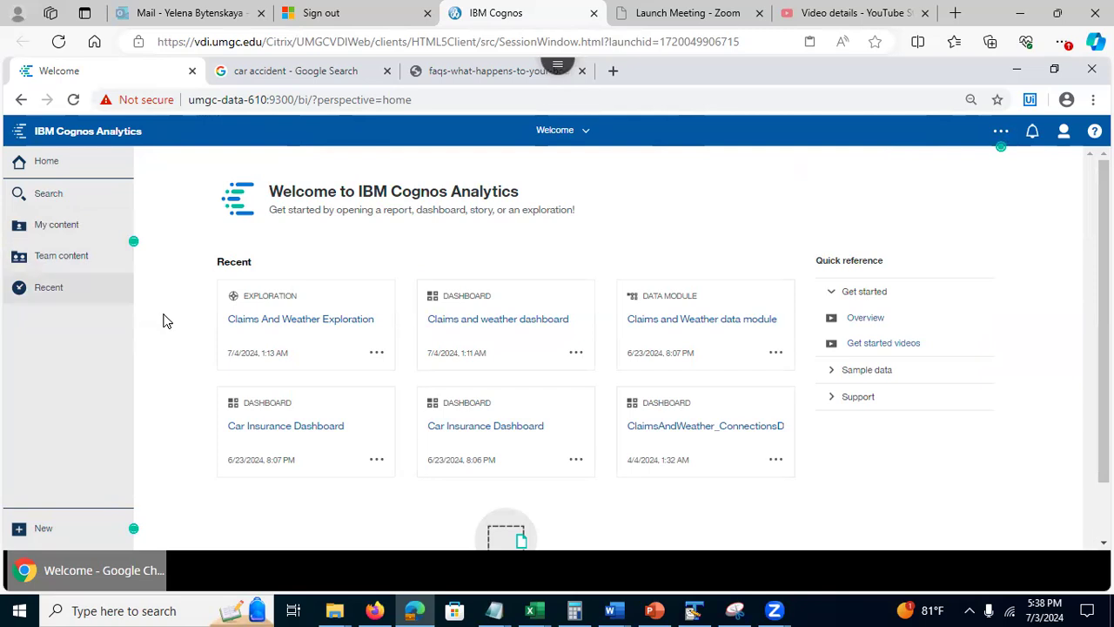
click(56, 228)
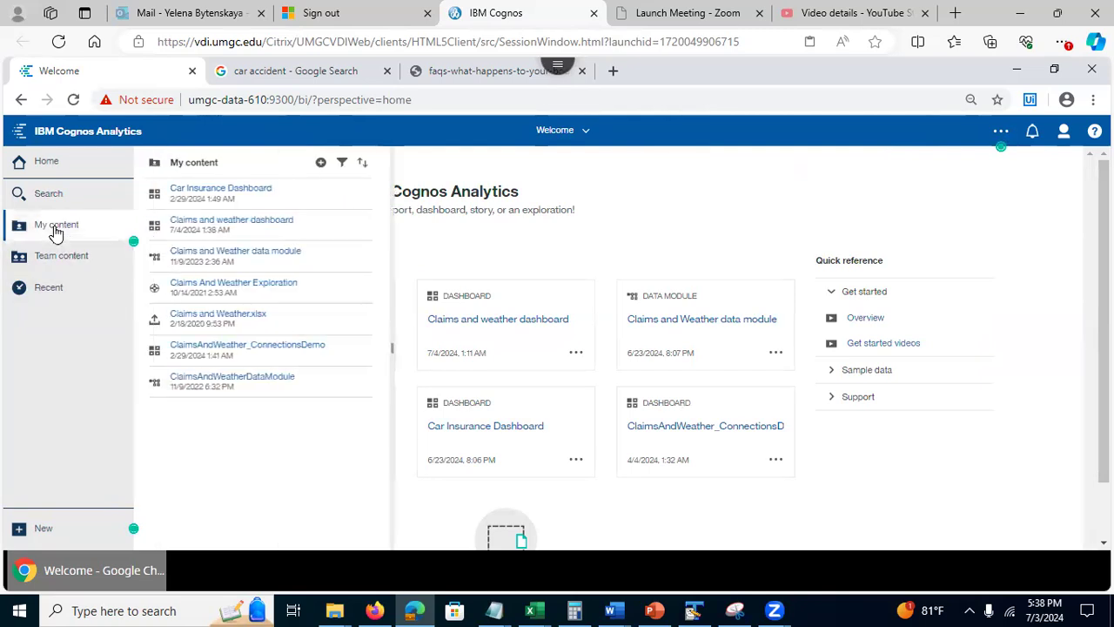
click(248, 348)
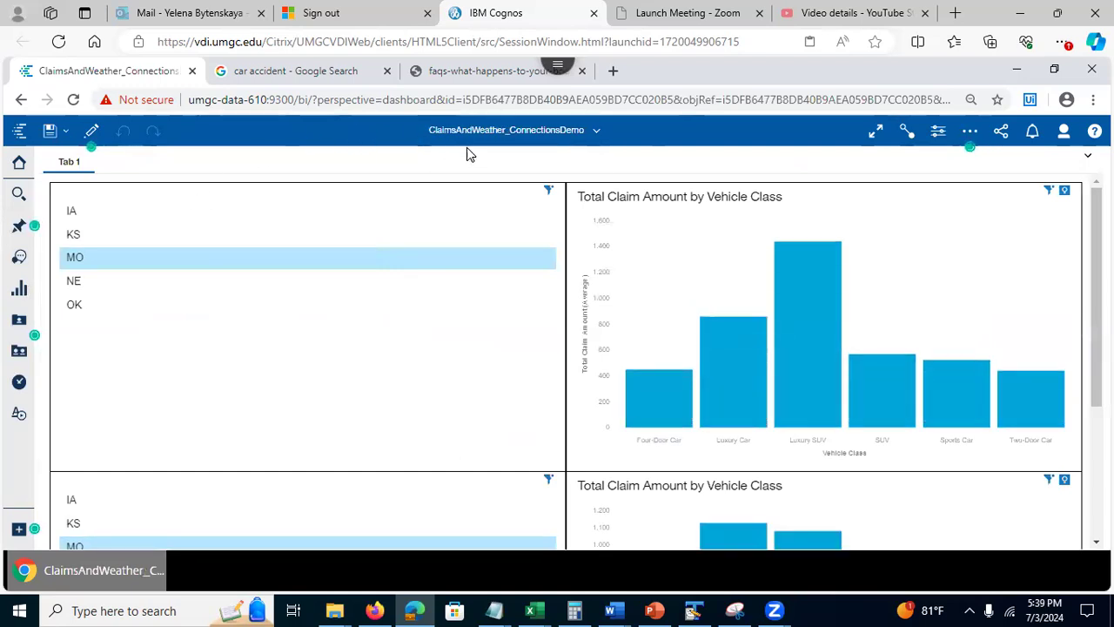
Step: Remove the State Code filter for MO from the upper state list and save the ClaimsAndWeather_ConnectionsDemo dashboard
mouse_move(549, 195)
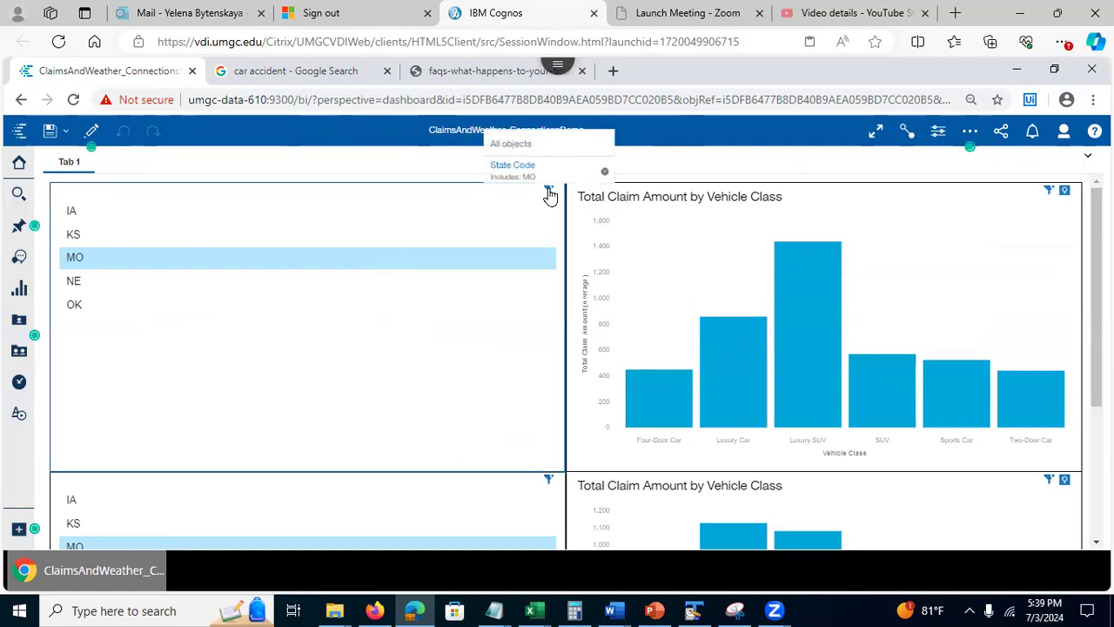
click(605, 174)
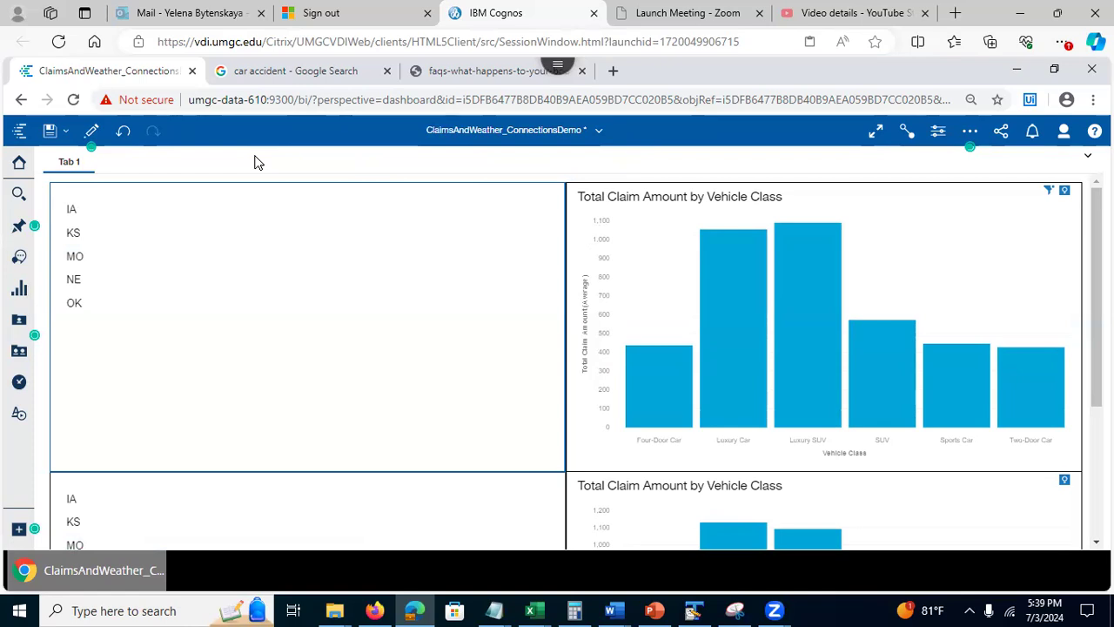
click(51, 131)
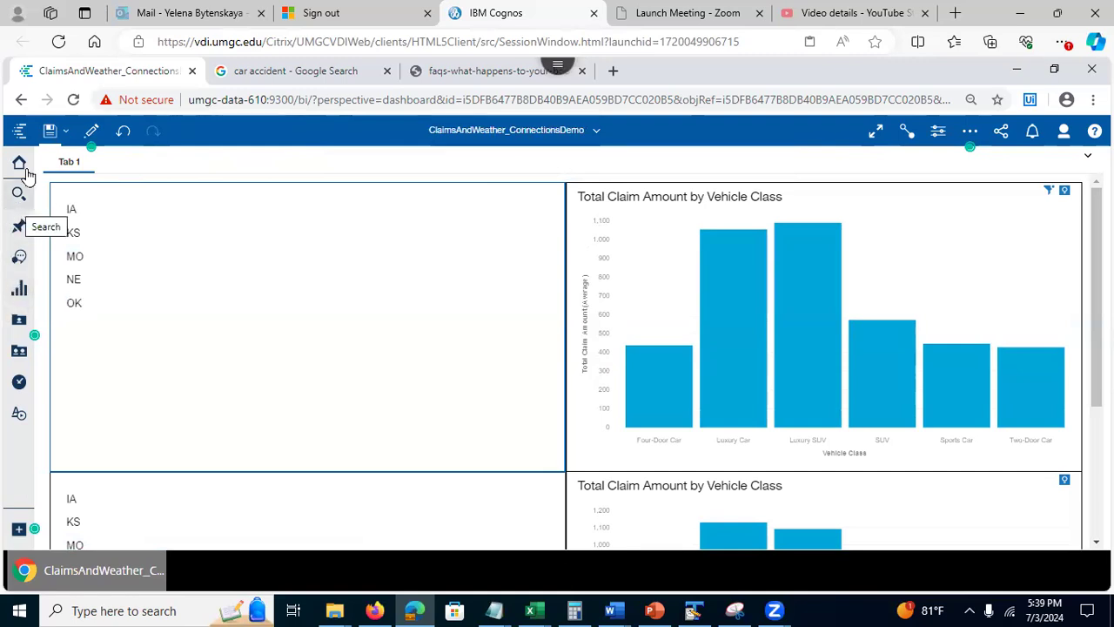
click(155, 171)
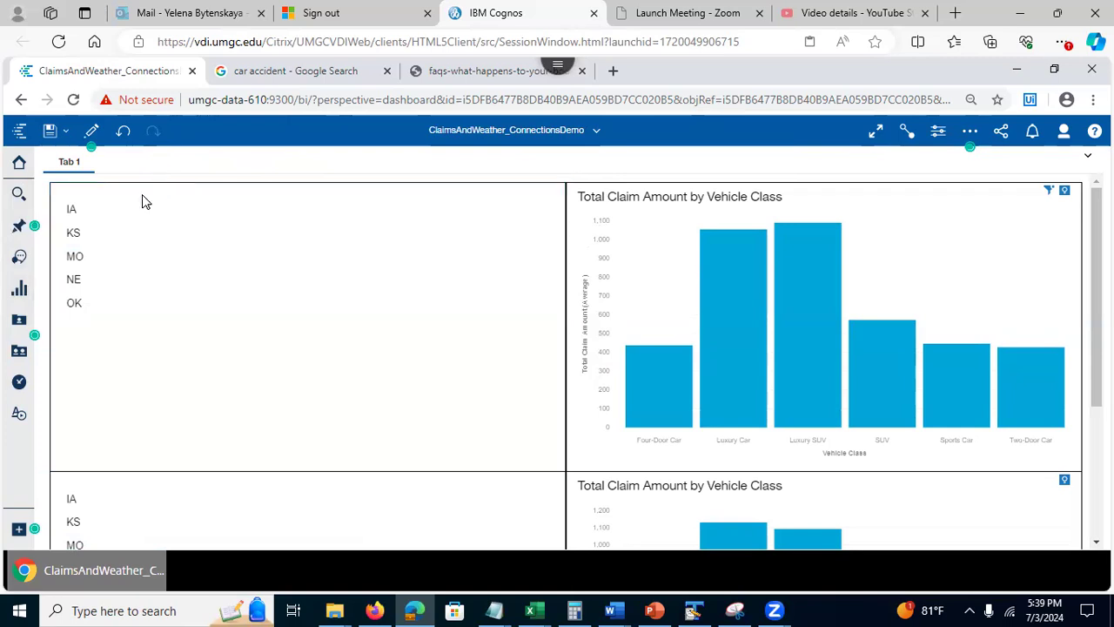
Step: Filter the dashboard by MO in the upper state list and compare the upper and lower Total Claim Amount by Vehicle Class charts
click(75, 255)
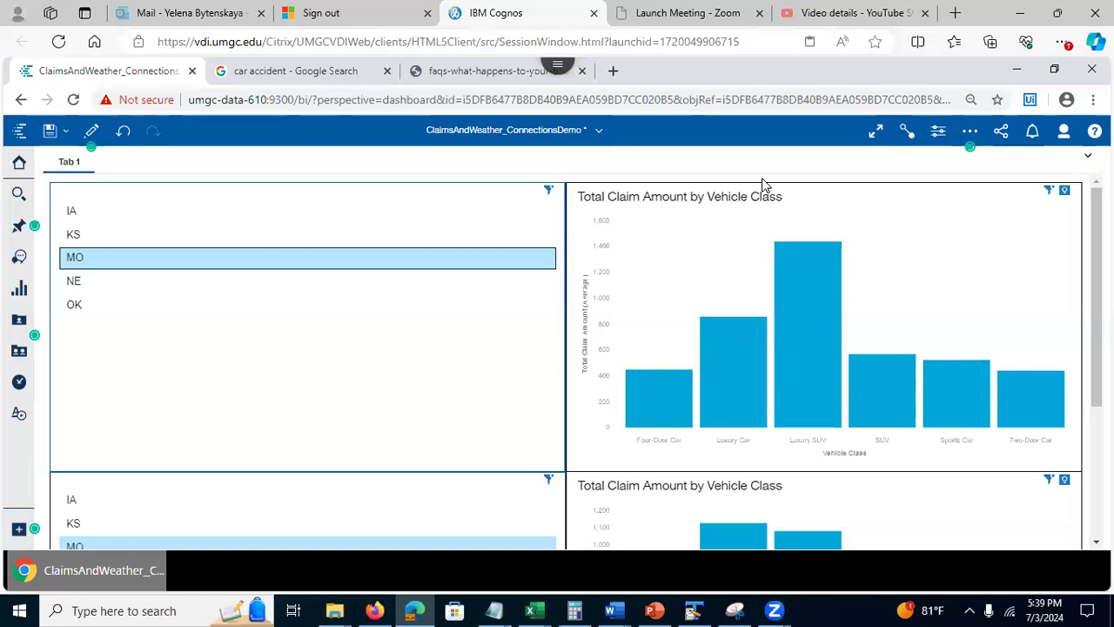
scroll(574, 361, down, 3)
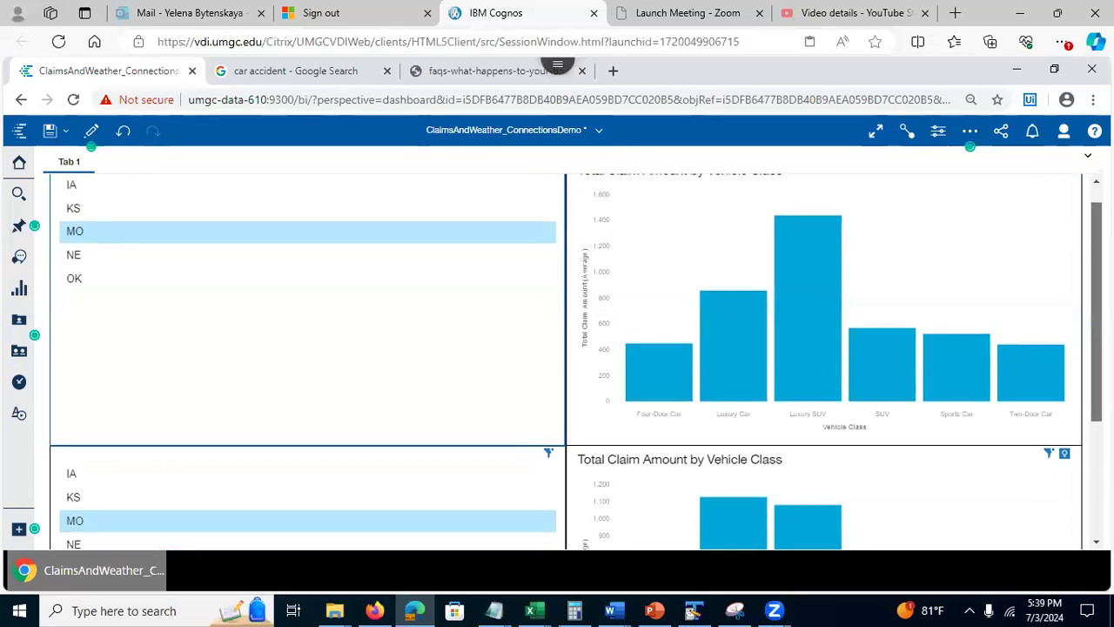
scroll(566, 361, down, 1)
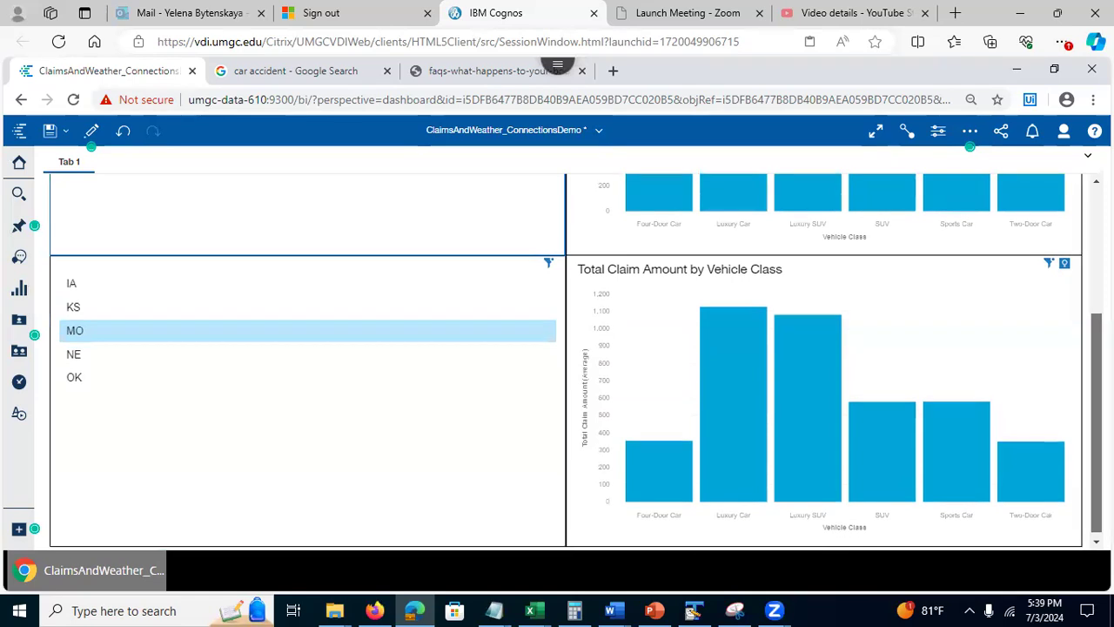
scroll(566, 361, up, 3)
scroll(565, 361, up, 1)
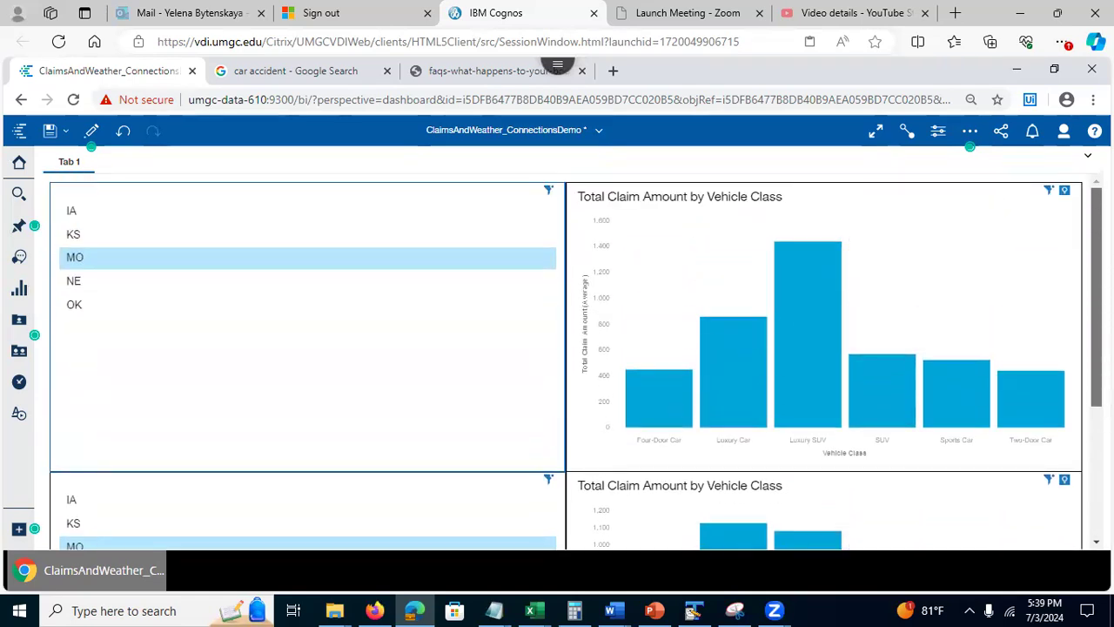
scroll(566, 361, down, 4)
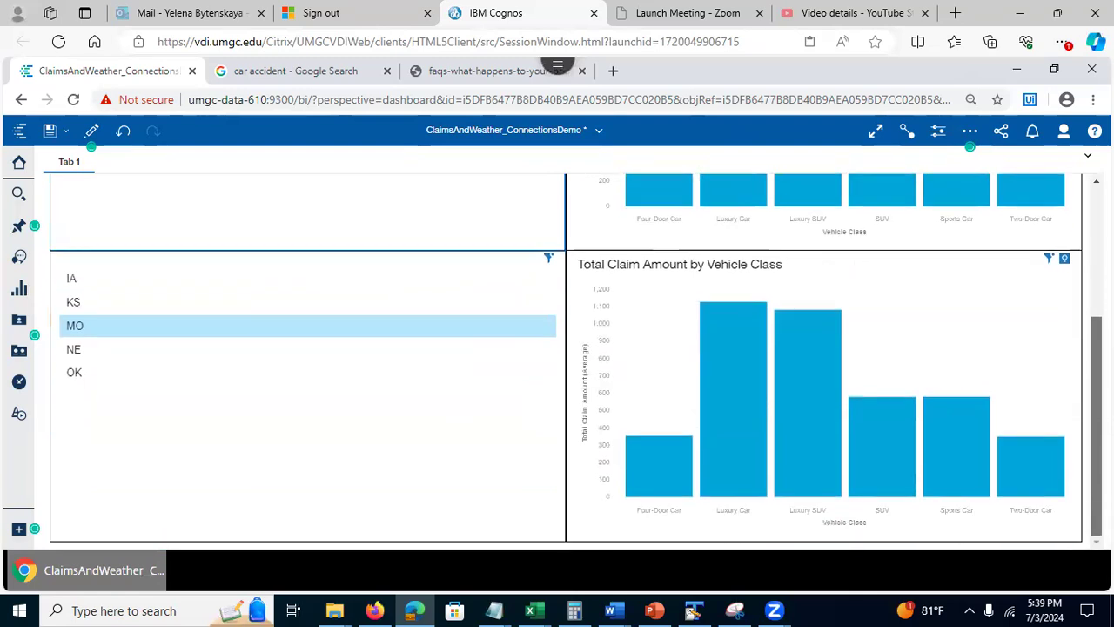
scroll(566, 361, up, 4)
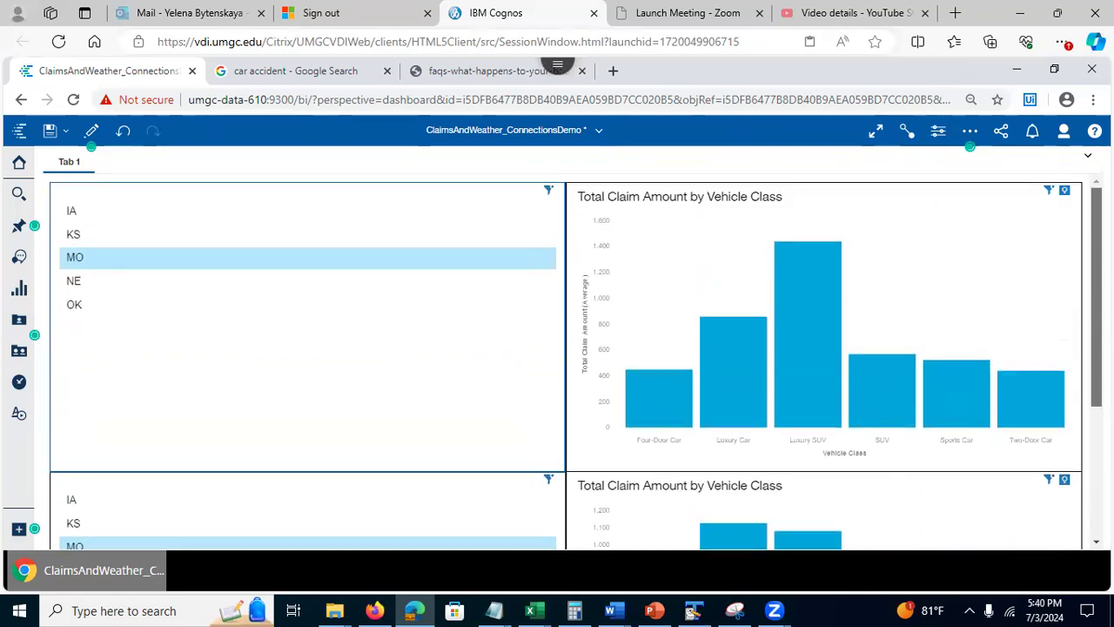
Step: Change the upper state list's selection to OK and compare the lower state list and both claim amount charts
click(74, 306)
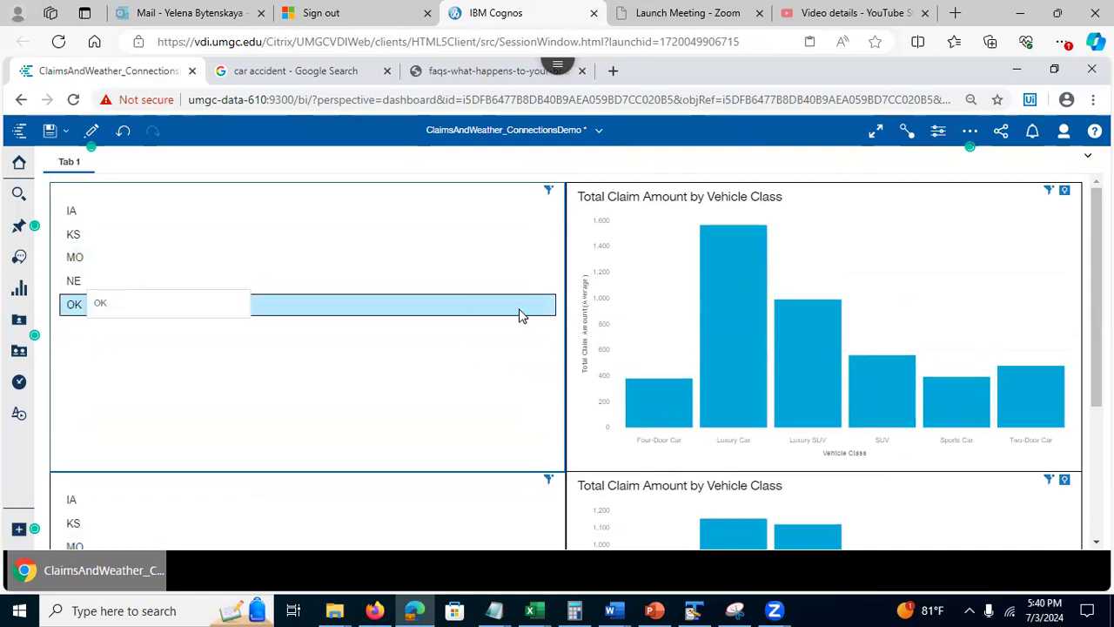
scroll(566, 361, down, 2)
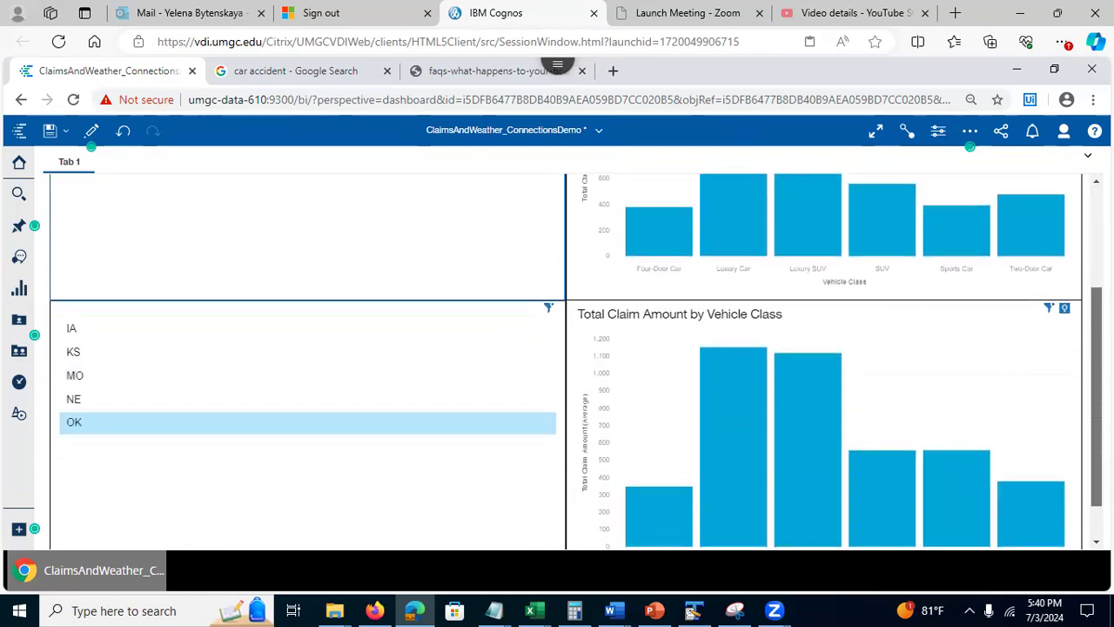
scroll(566, 361, up, 2)
drag(1097, 287, 1096, 277)
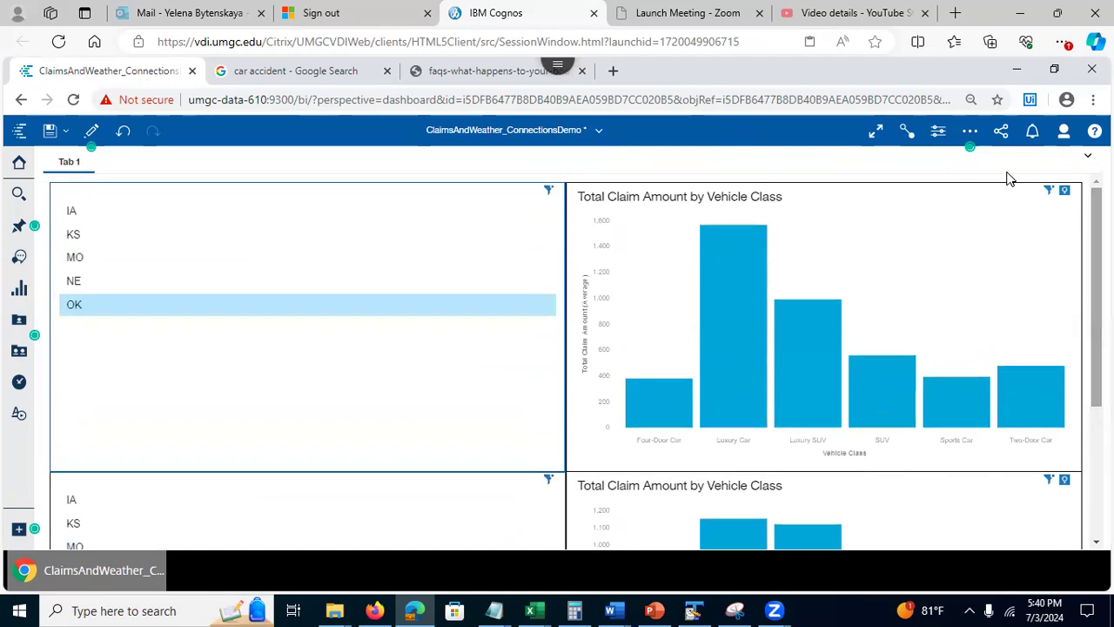
Step: Put the dashboard in edit mode and check the data behind the upper Total Claim Amount by Vehicle Class chart
click(91, 132)
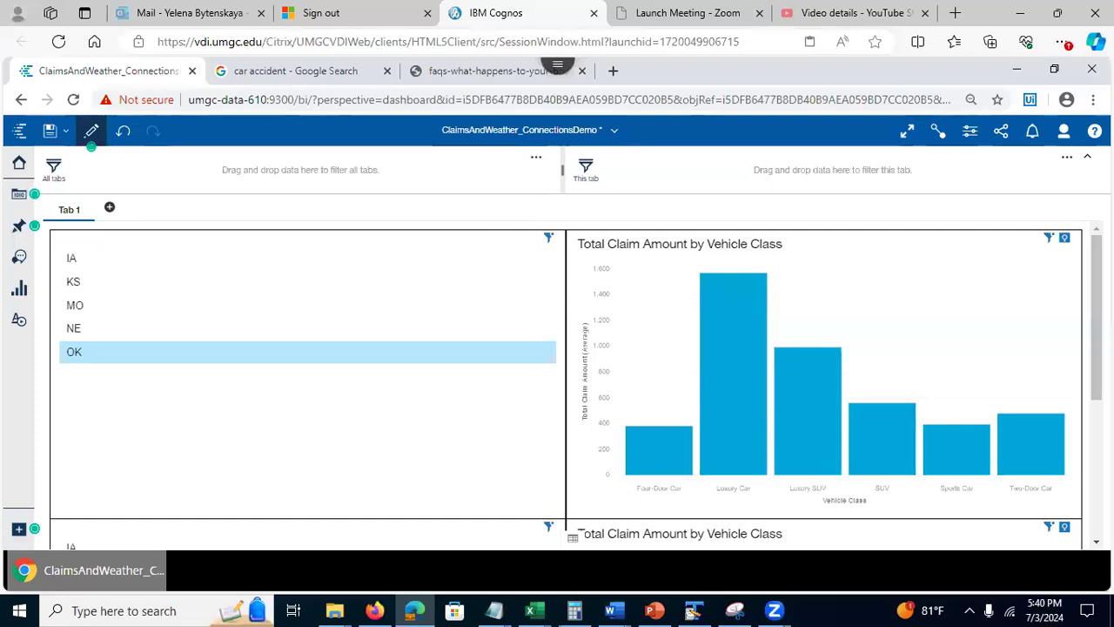
scroll(973, 360, down, 1)
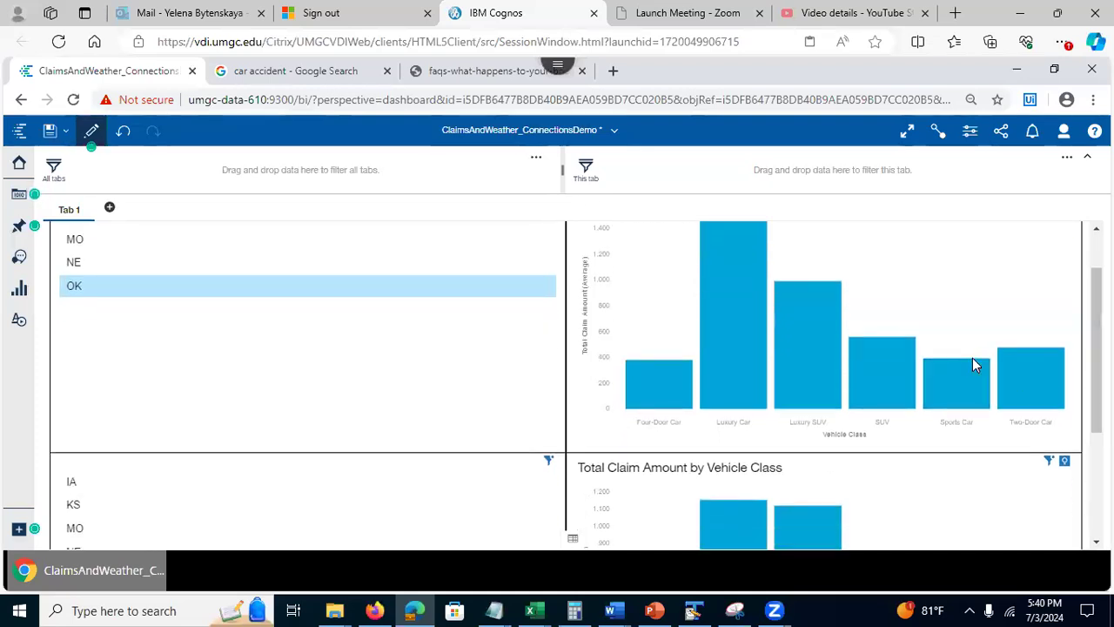
click(1055, 278)
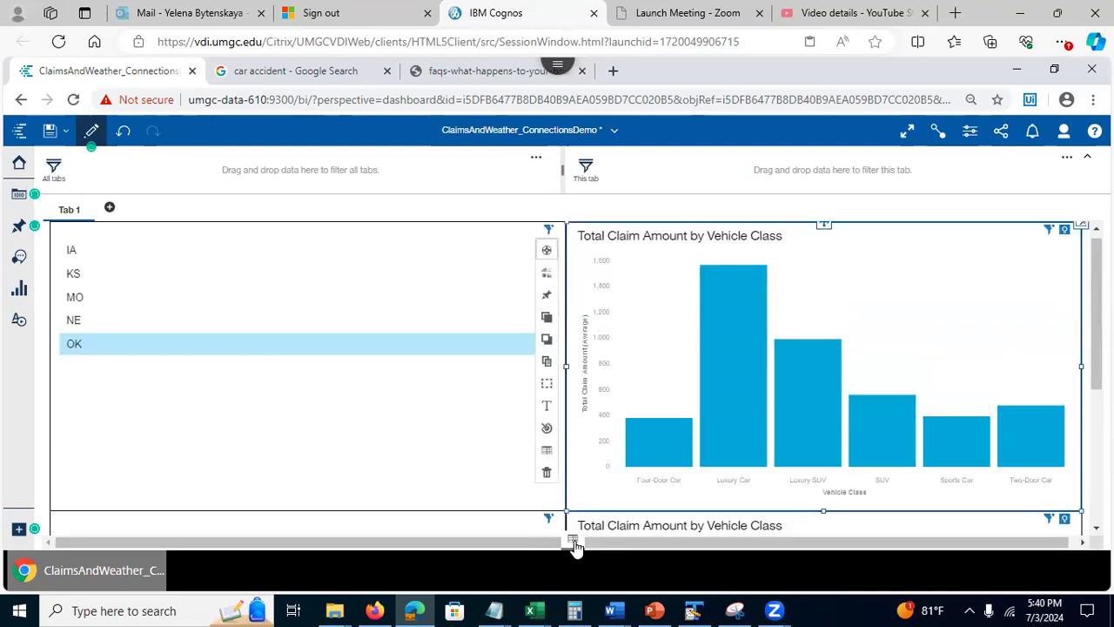
click(573, 540)
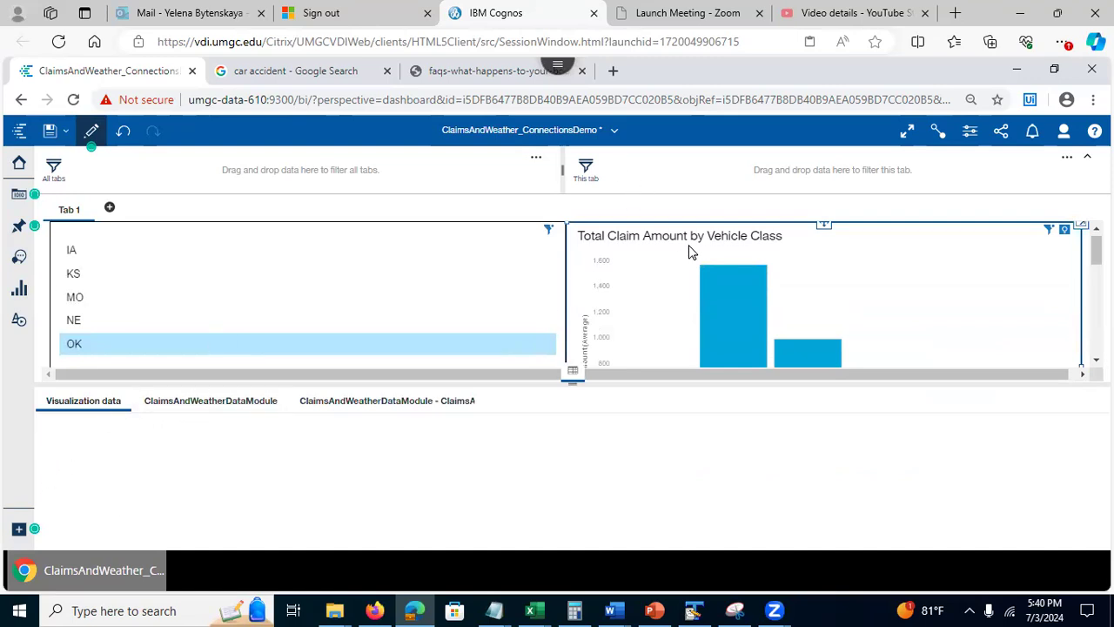
click(600, 319)
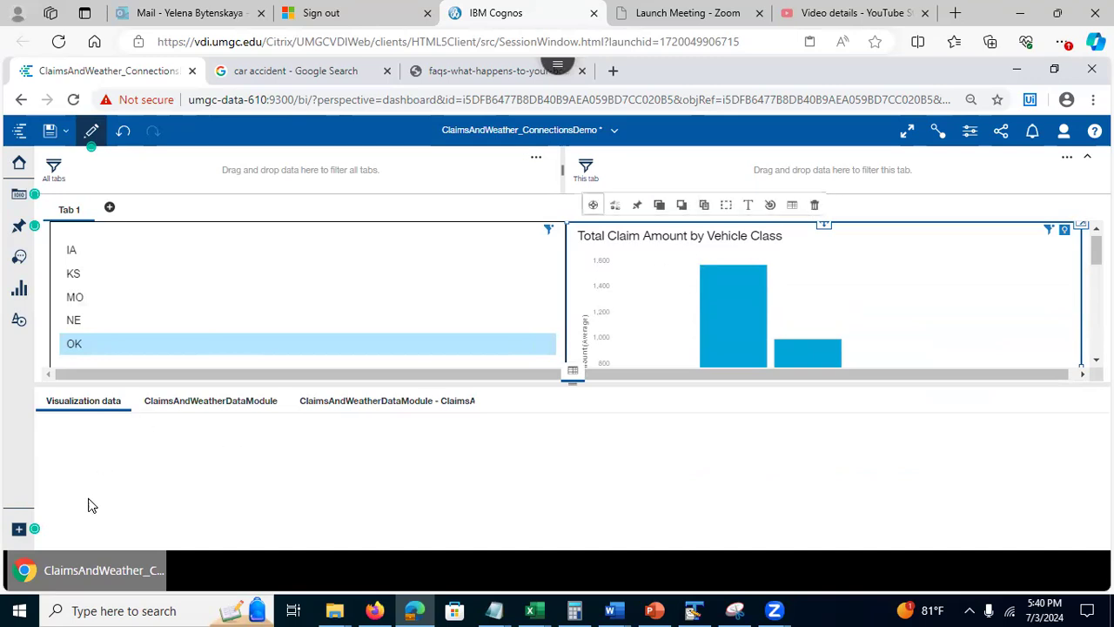
click(204, 404)
click(87, 406)
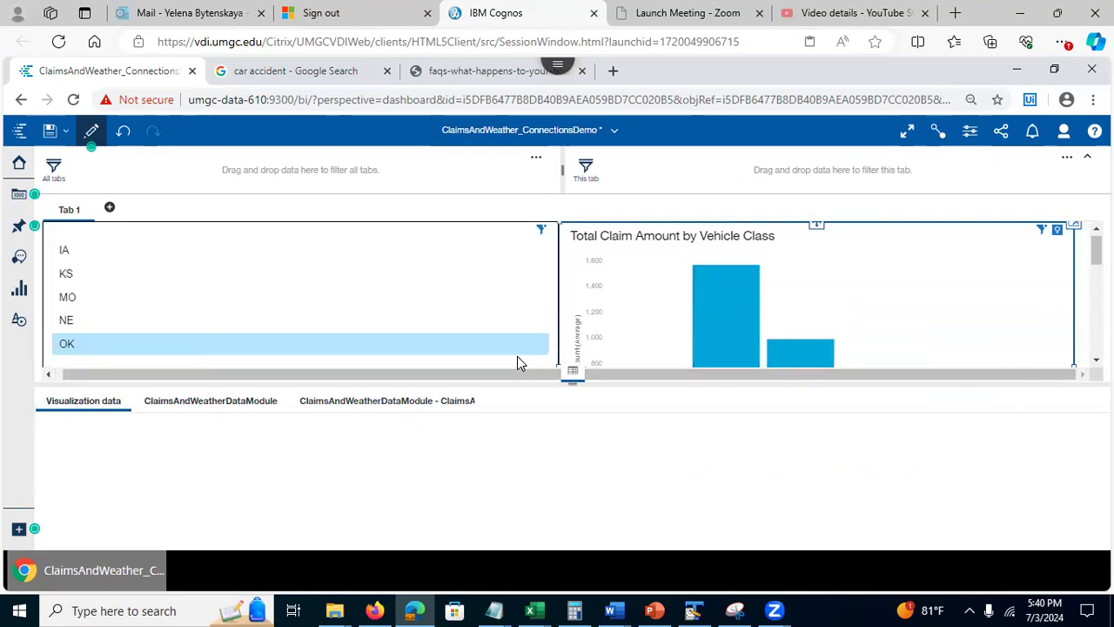
click(571, 371)
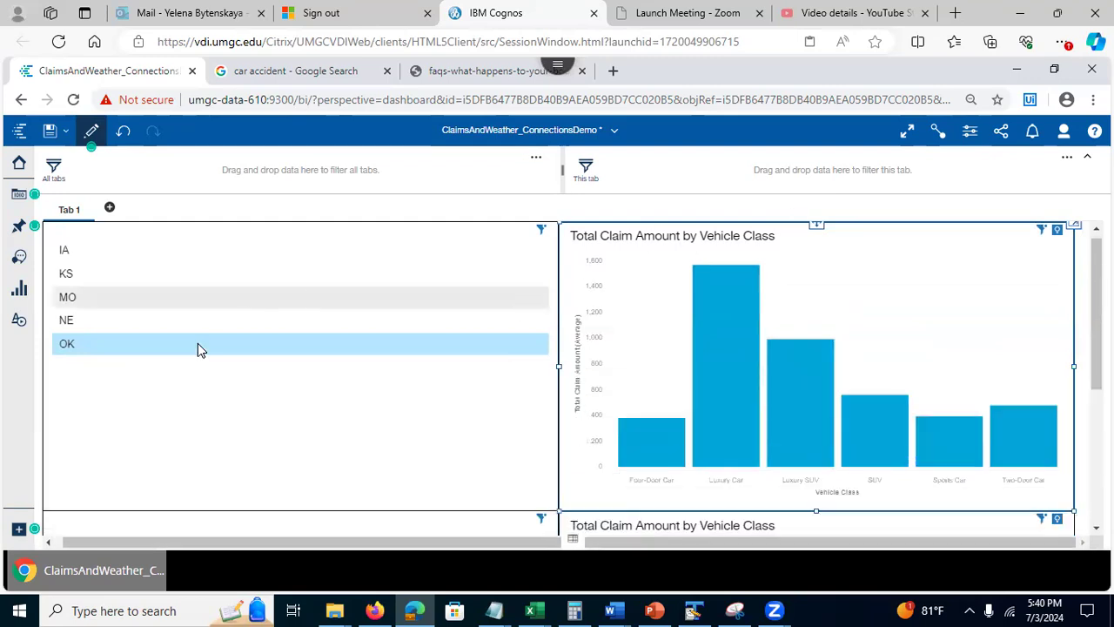
Step: Select KS in the upper state list and check the lower state list and both bar charts
click(69, 277)
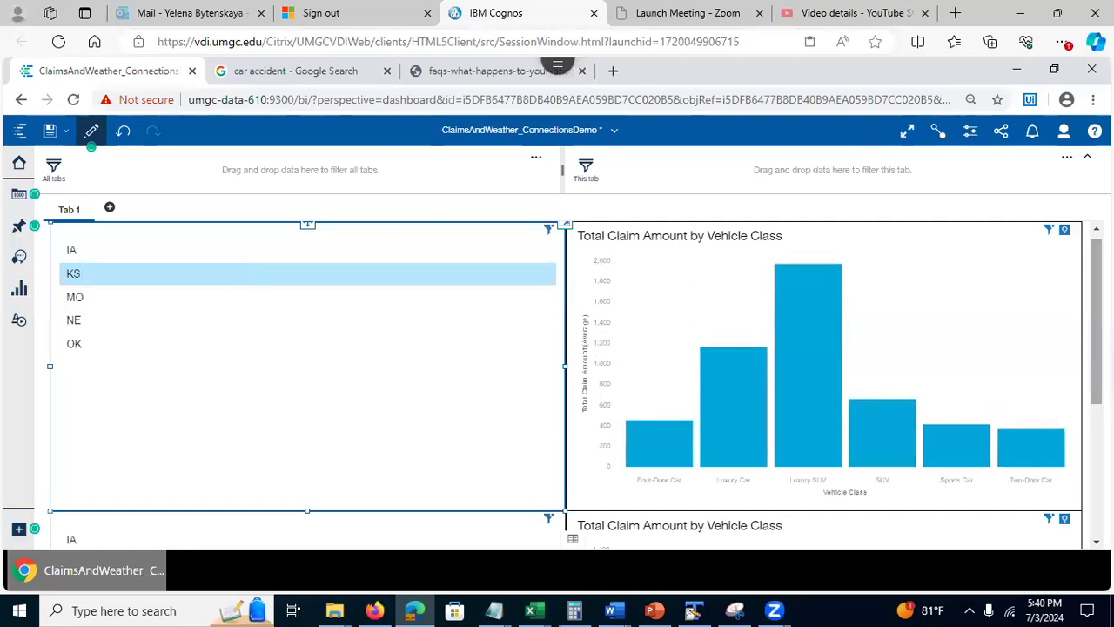
scroll(71, 276, down, 3)
scroll(566, 383, up, 2)
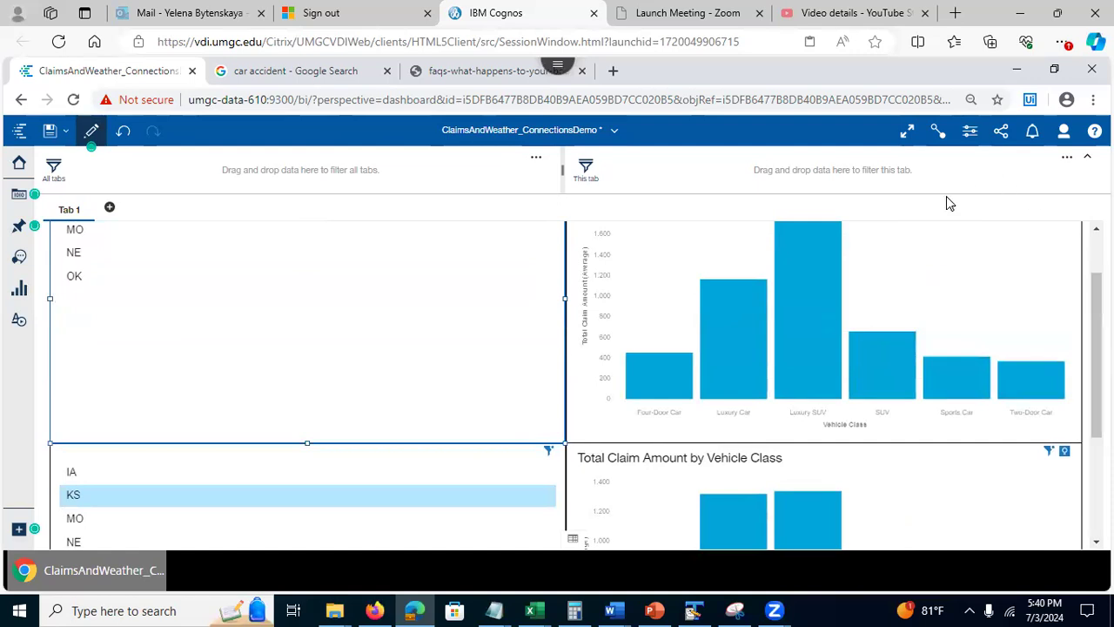
Step: Show the widget connections and break all links of the lower state list
click(937, 133)
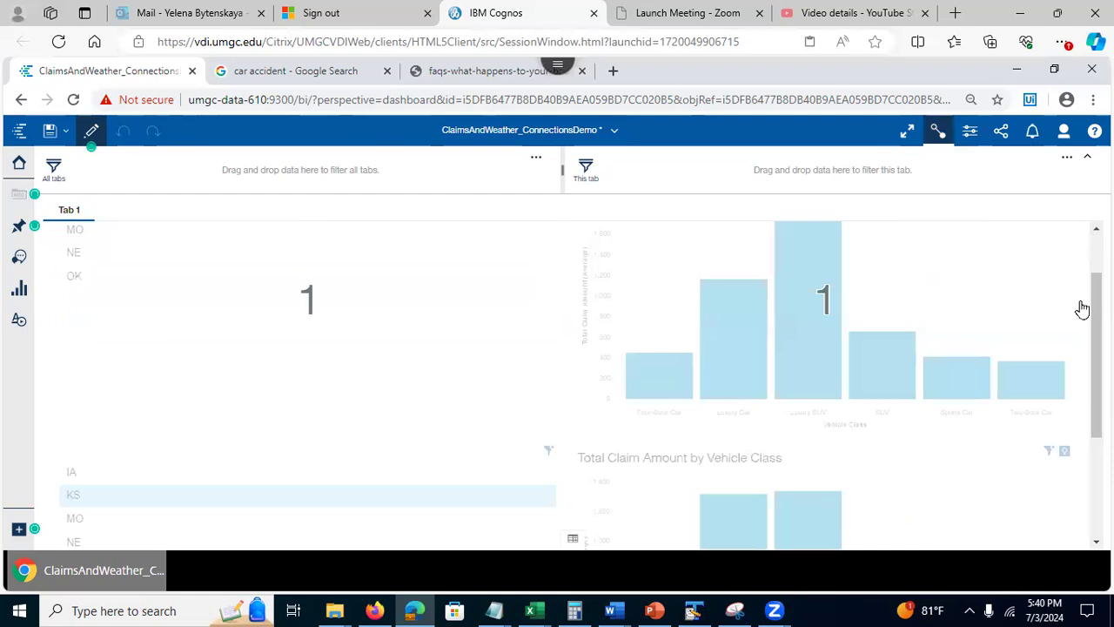
scroll(1082, 309, down, 3)
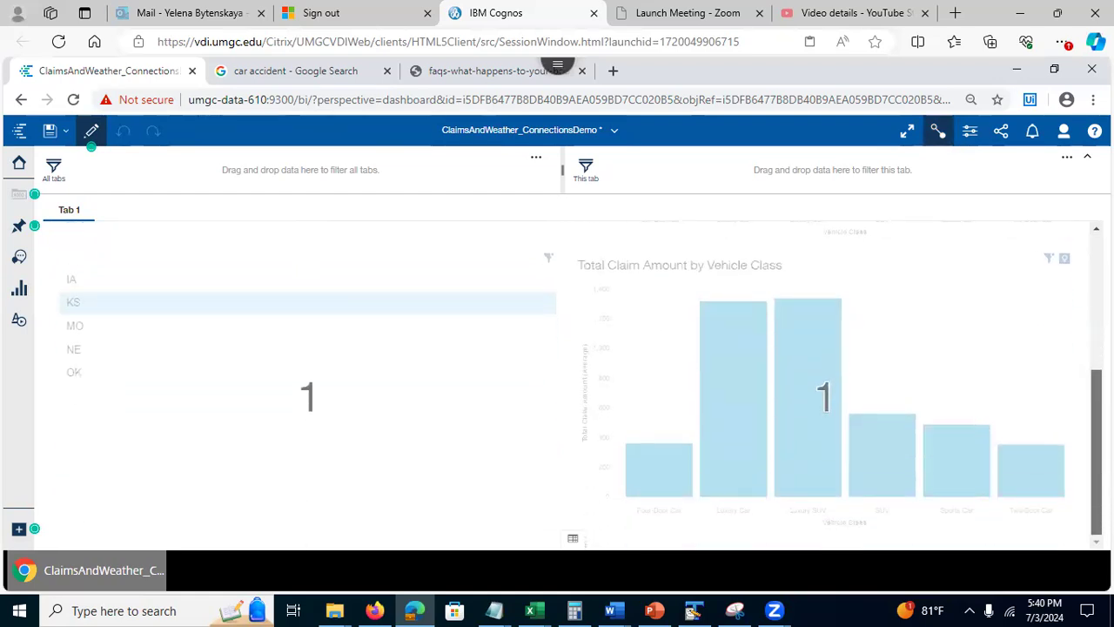
mouse_move(1097, 413)
mouse_down()
mouse_move(1097, 386)
mouse_move(1097, 413)
mouse_up()
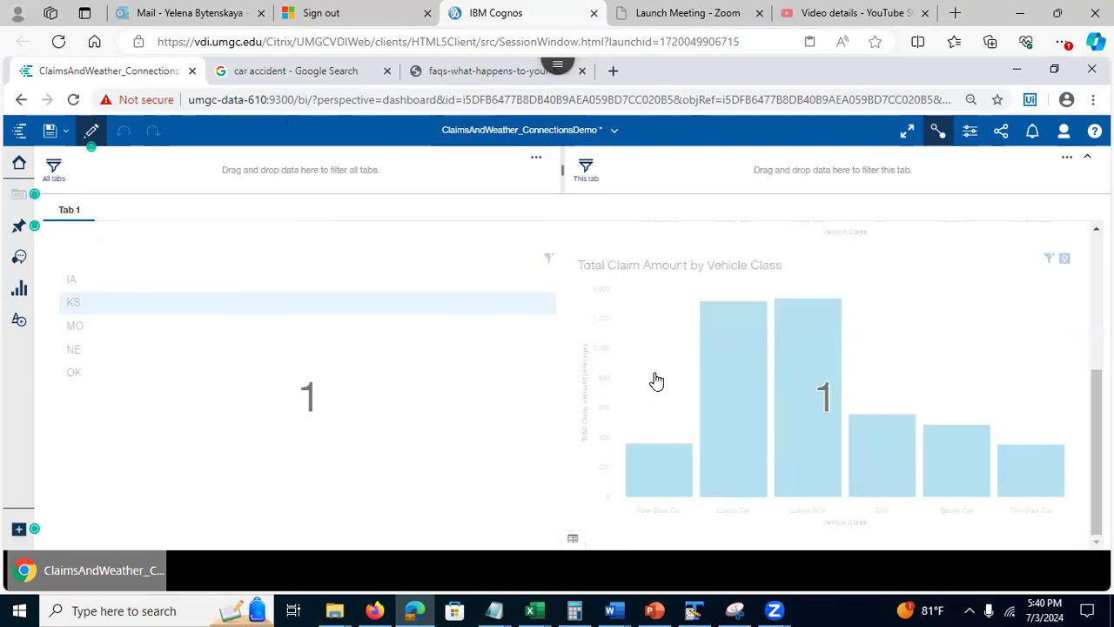
click(389, 389)
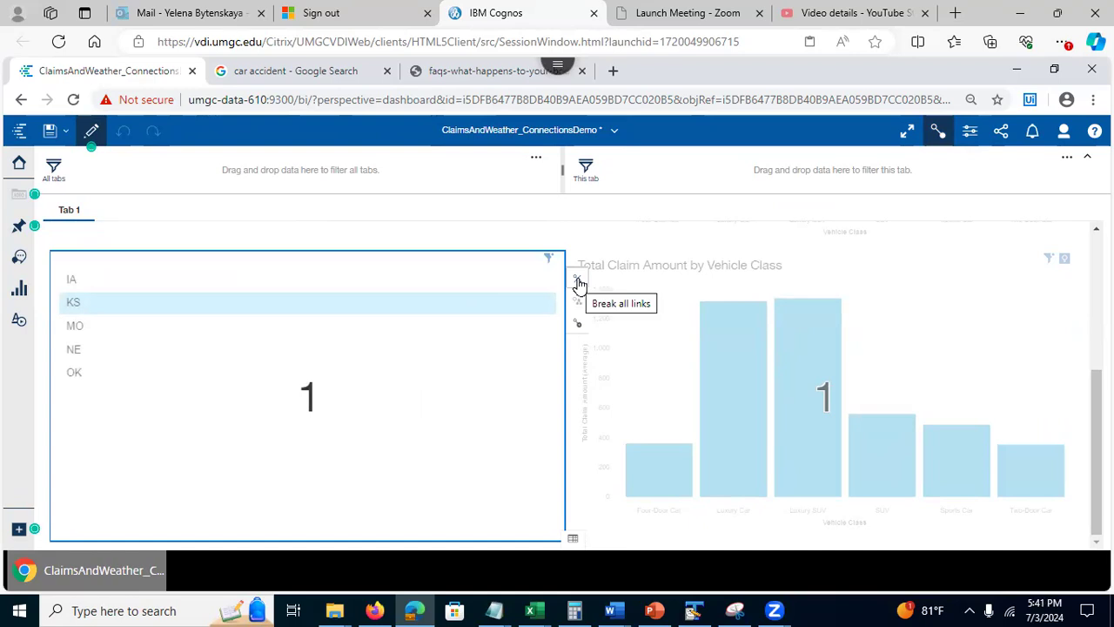
click(579, 282)
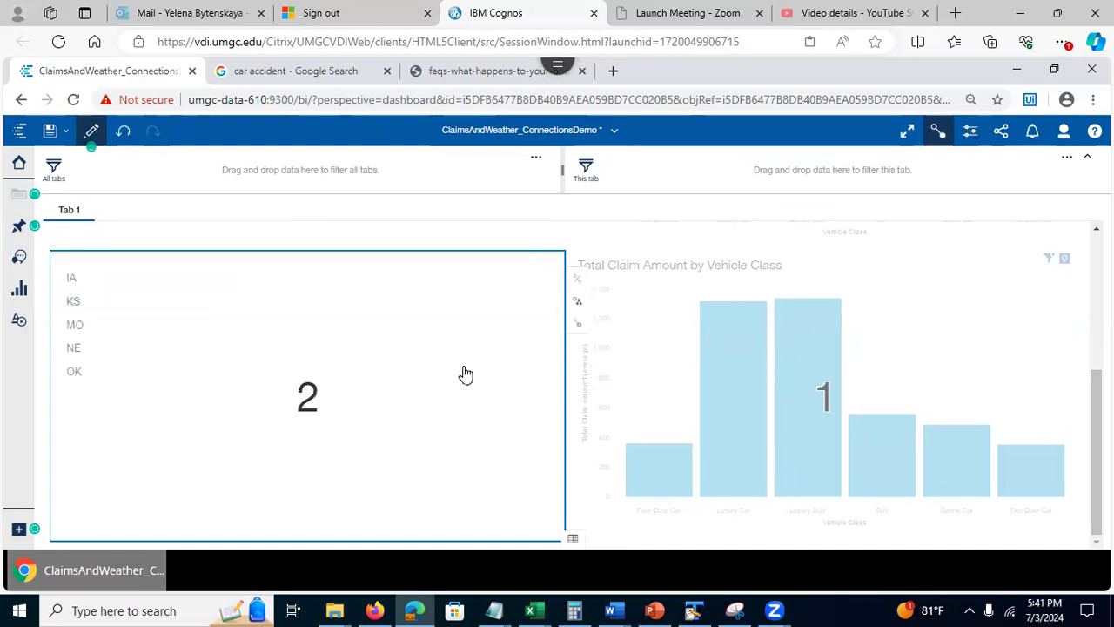
Step: Add the lower Total Claim Amount by Vehicle Class chart to existing connection 2 and close the connections view
click(654, 346)
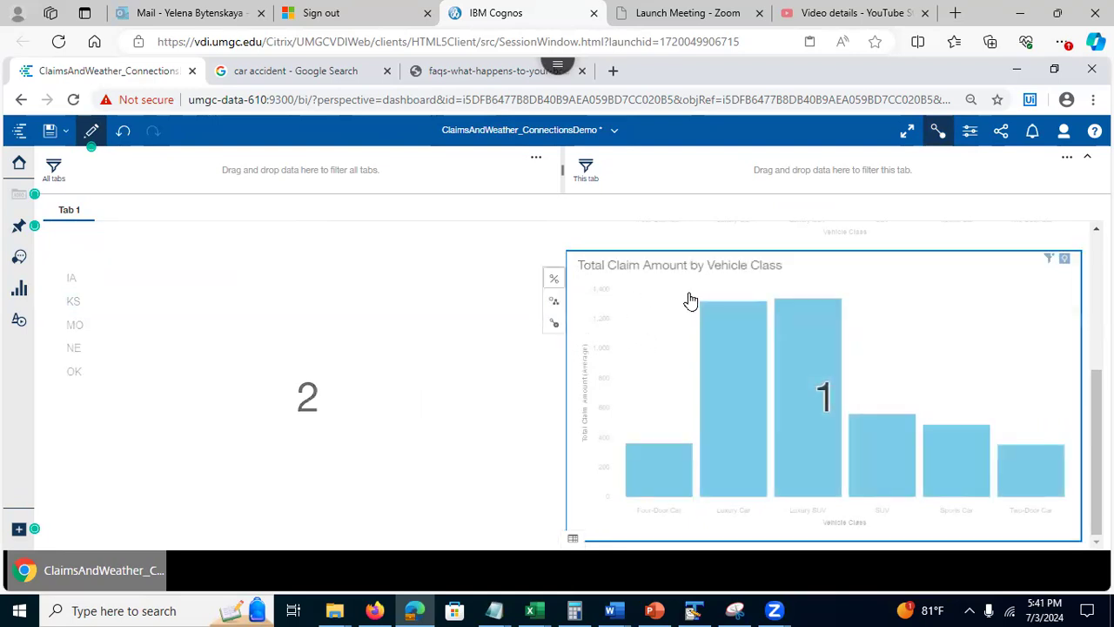
click(555, 305)
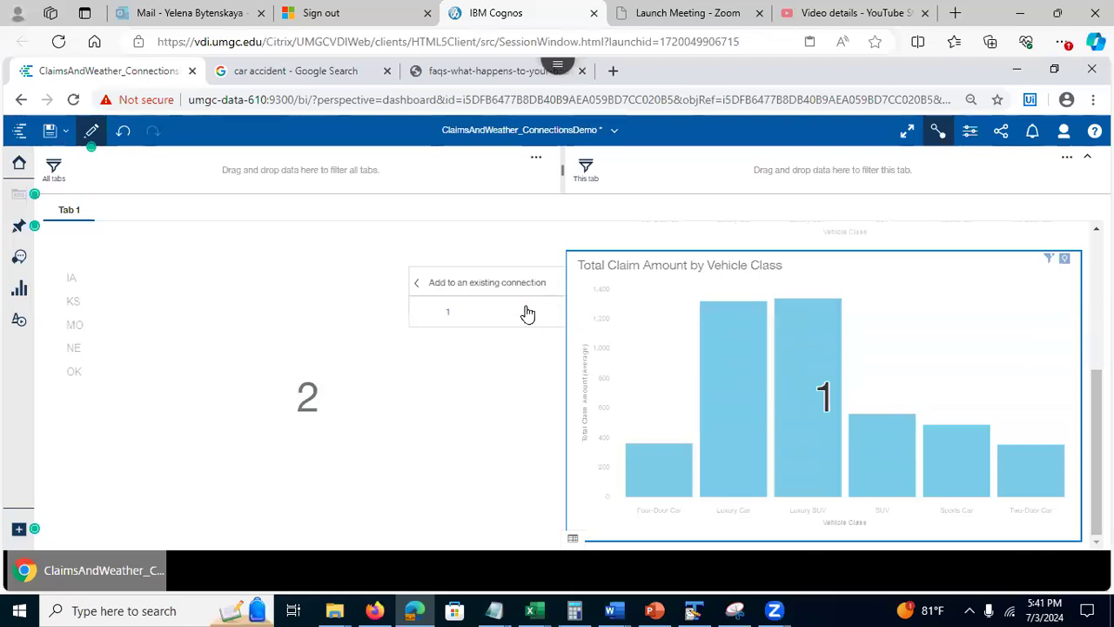
click(527, 312)
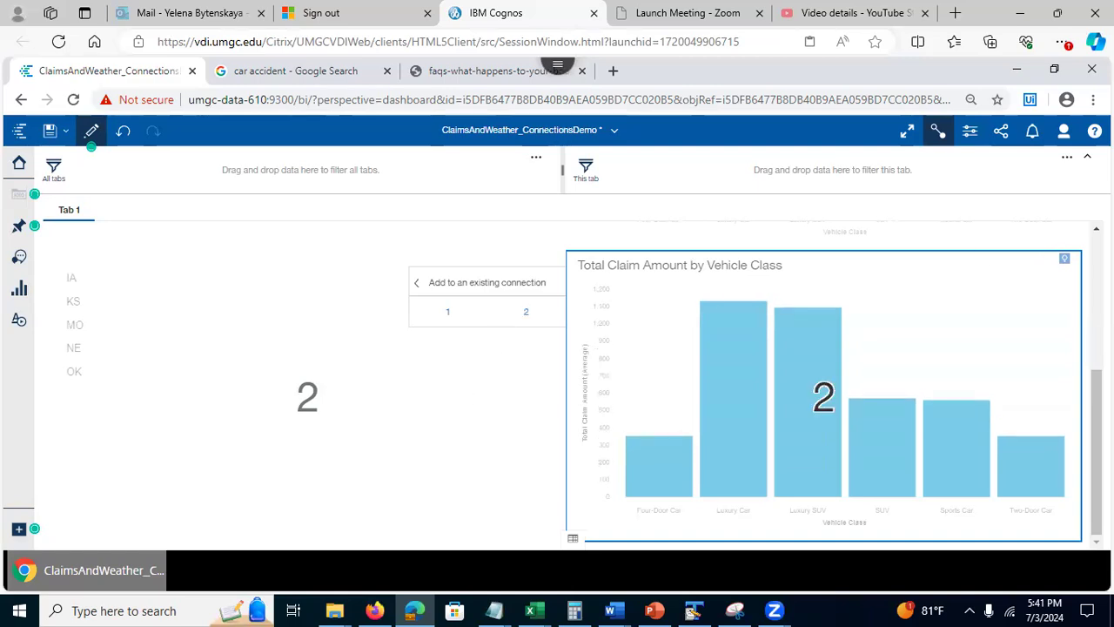
drag(1096, 444, 1097, 309)
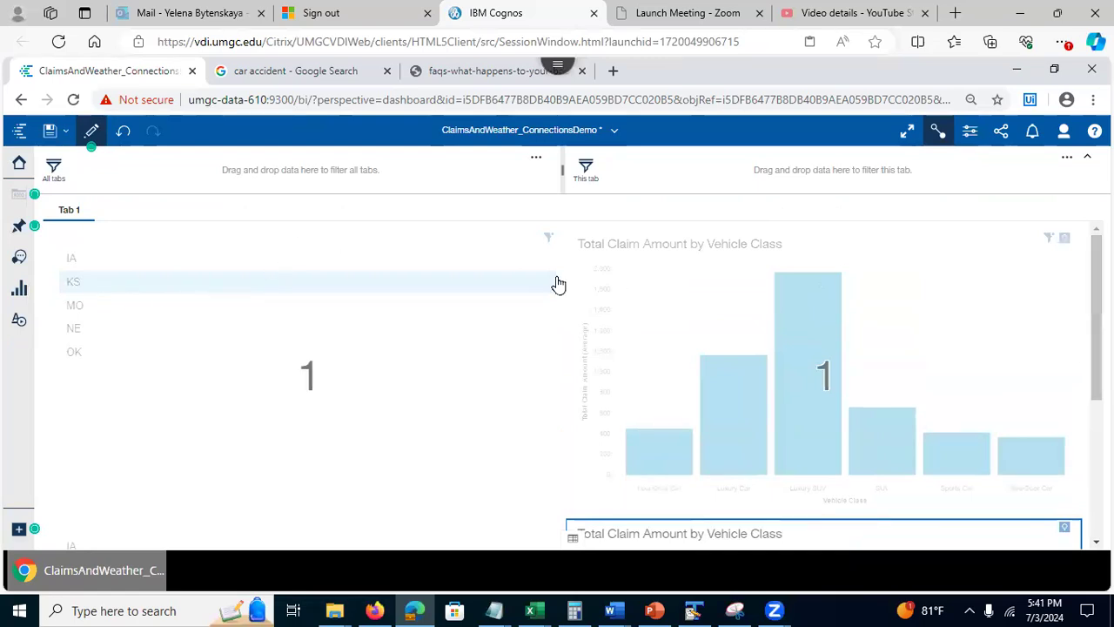
click(937, 130)
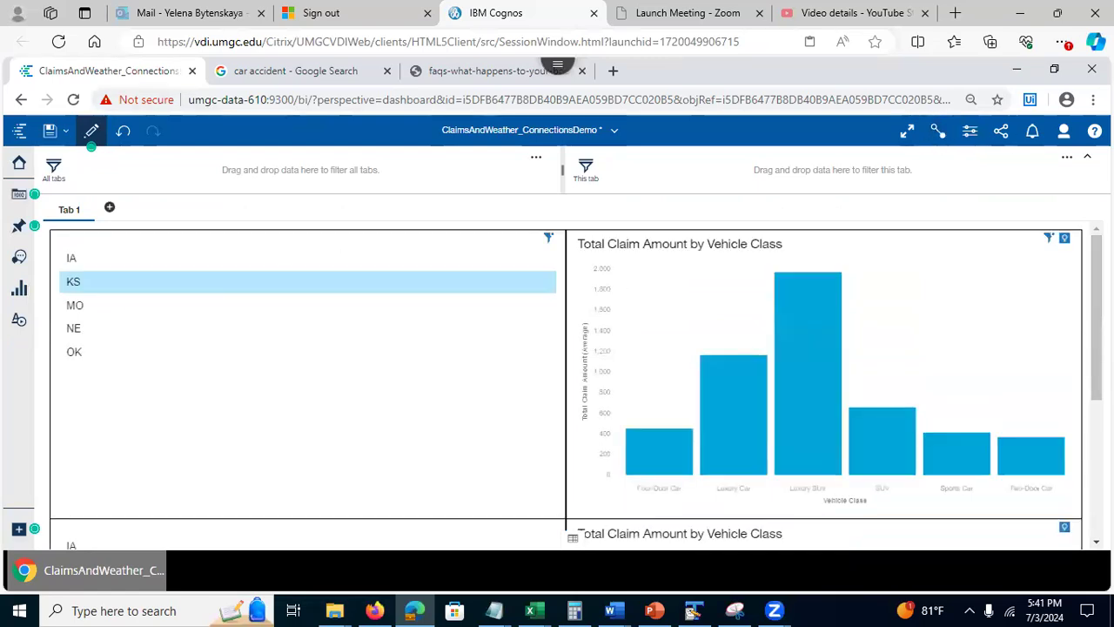
Step: Clear and reapply the KS selection in the upper state list, comparing the upper widgets with the lower list and chart
mouse_move(1096, 309)
mouse_down()
mouse_move(1096, 330)
mouse_move(1096, 315)
mouse_up()
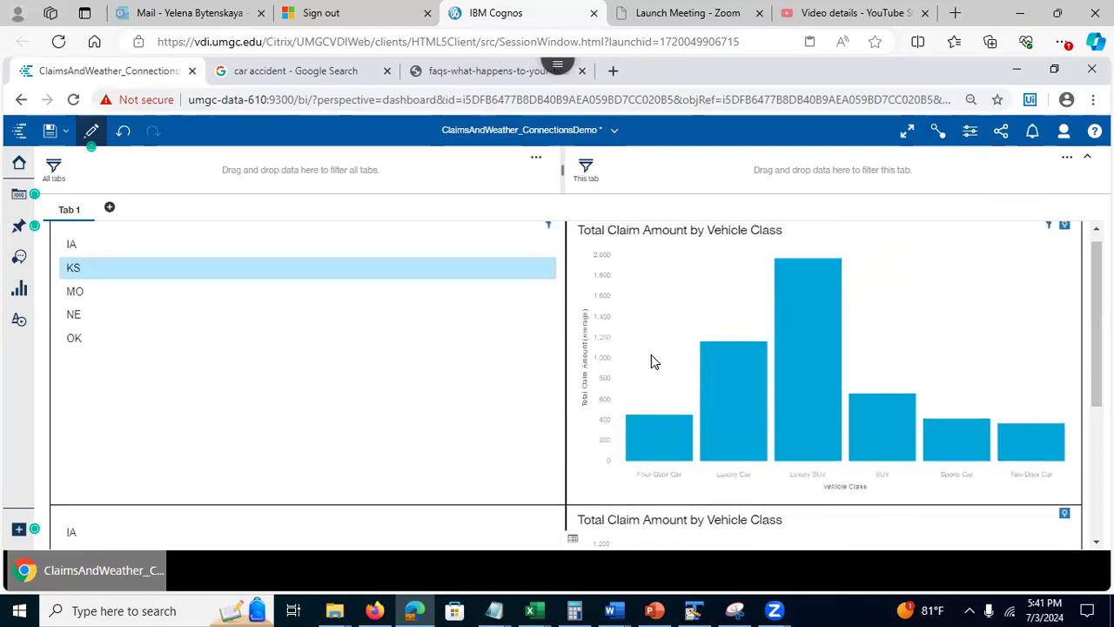
click(87, 274)
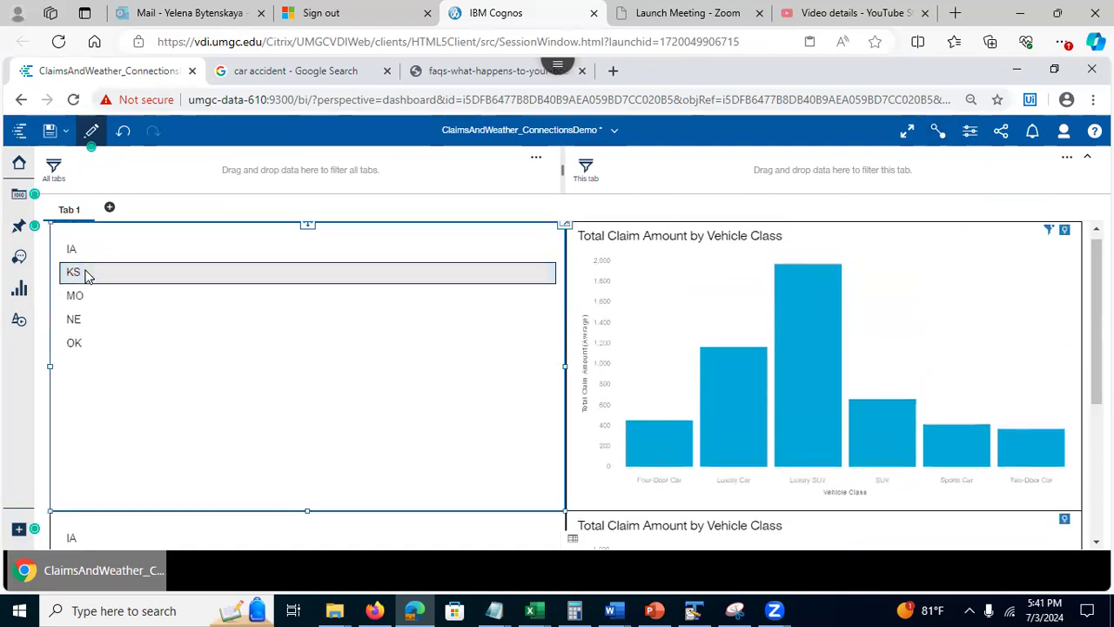
click(1088, 271)
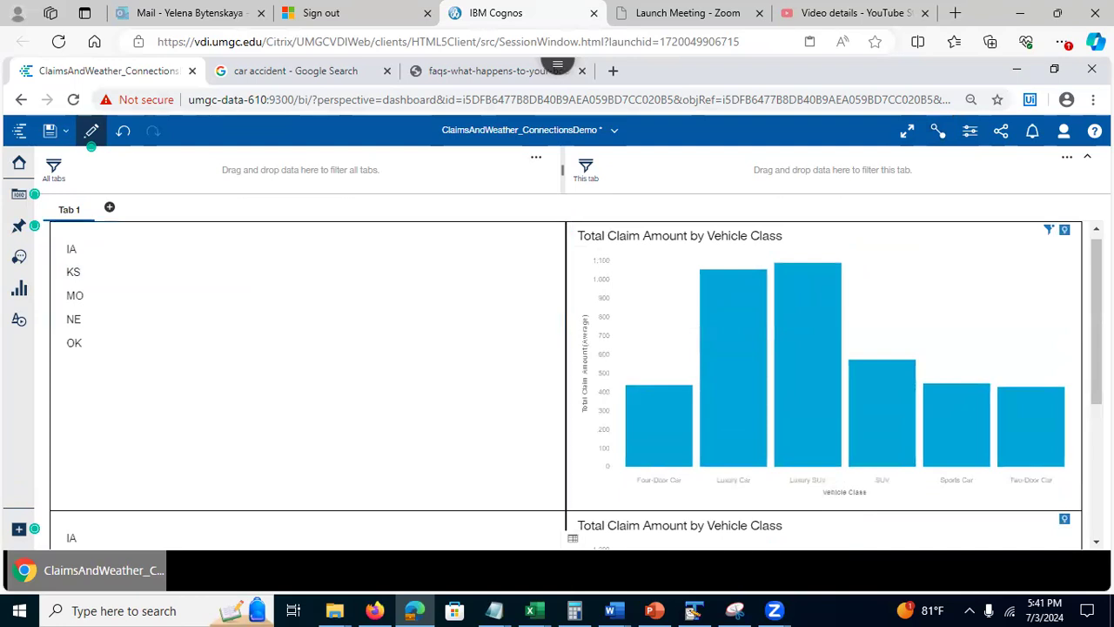
scroll(1096, 330, down, 1)
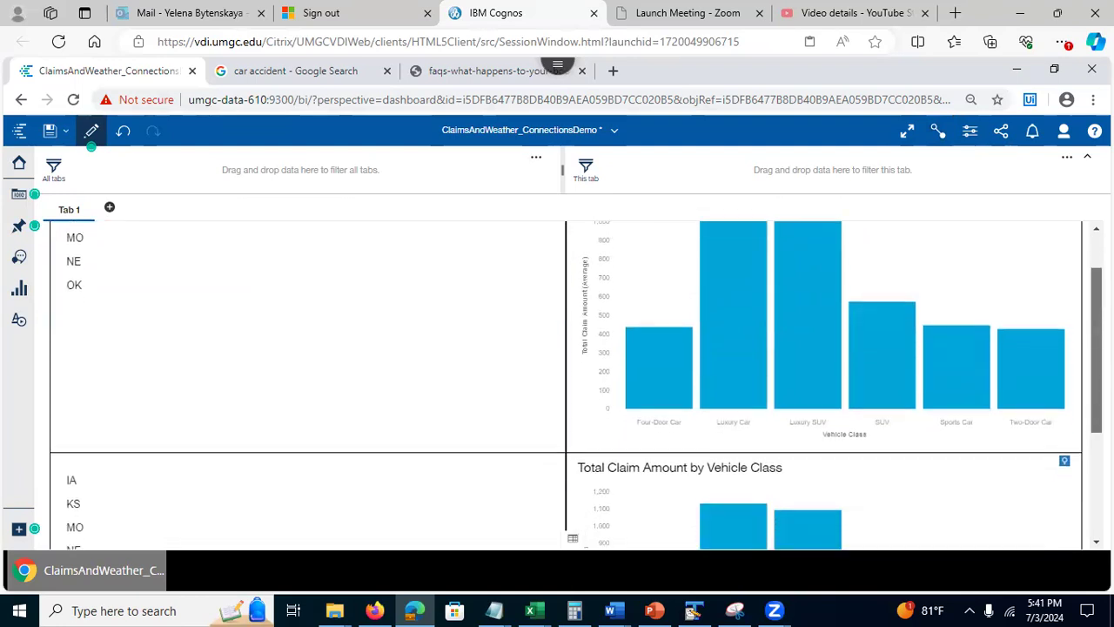
scroll(565, 383, down, 1)
scroll(566, 383, up, 2)
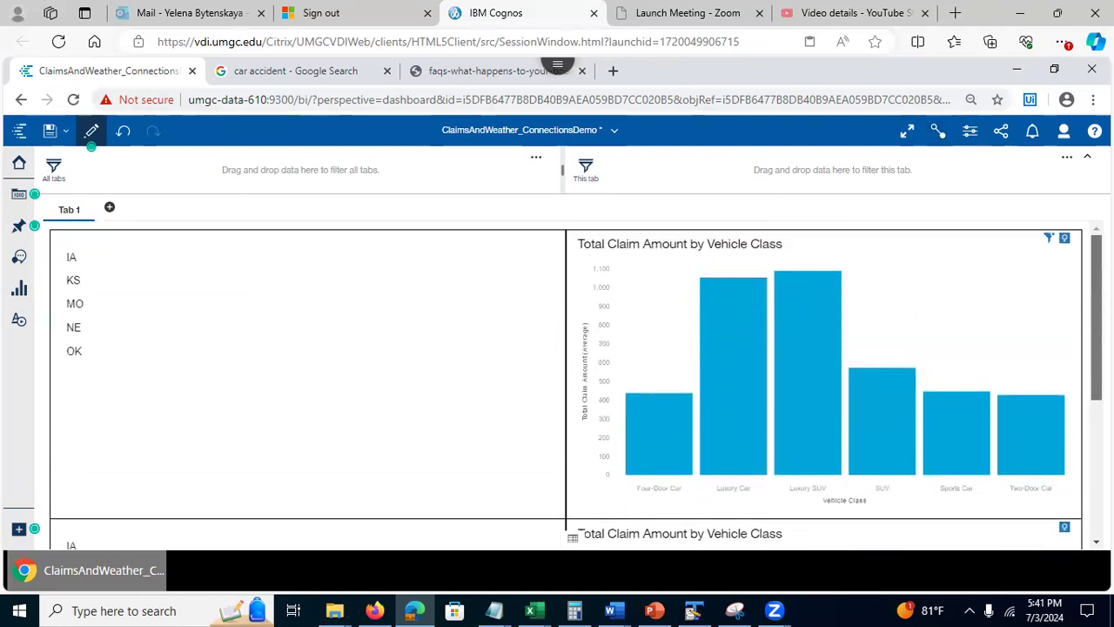
click(89, 278)
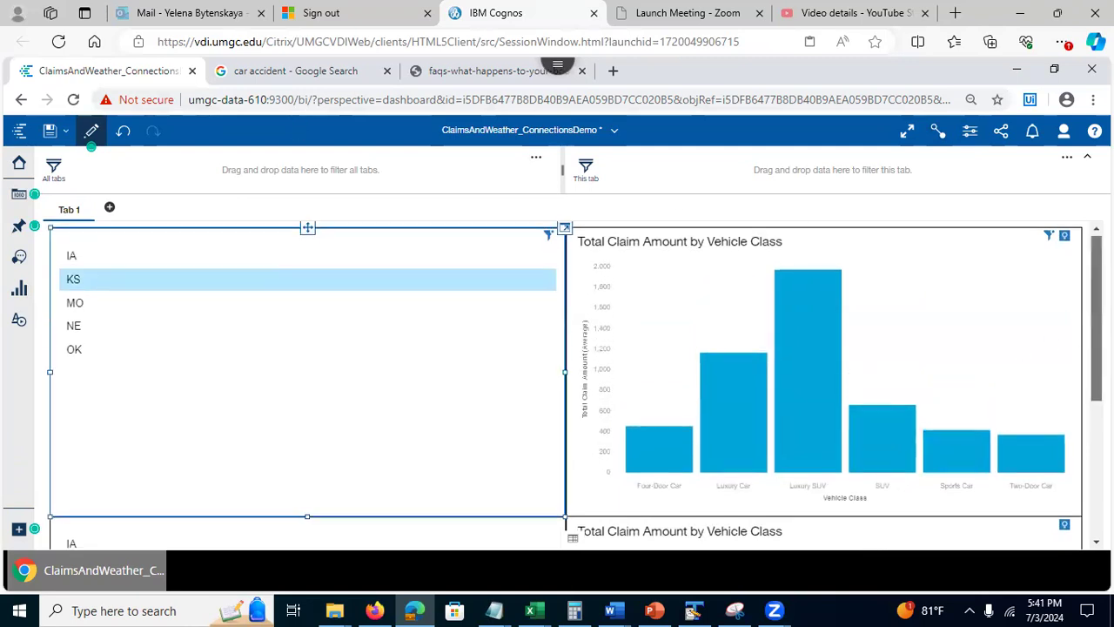
scroll(565, 383, down, 3)
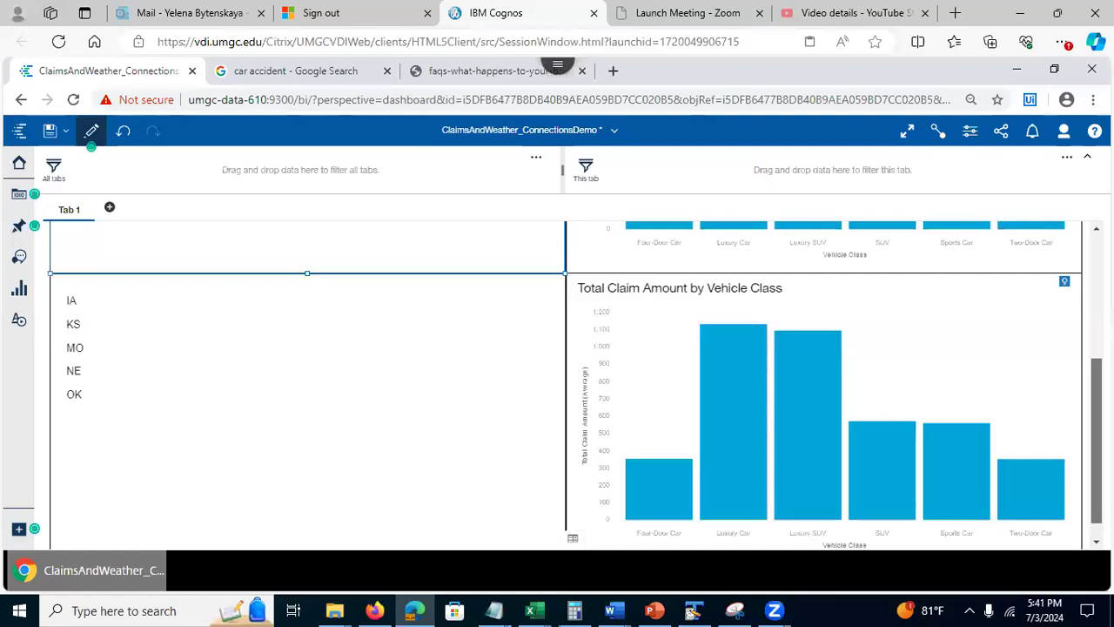
Step: Select the Luxury SUV bar in the lower Total Claim Amount chart and OK in the lower state list
scroll(786, 447, up, 1)
click(786, 448)
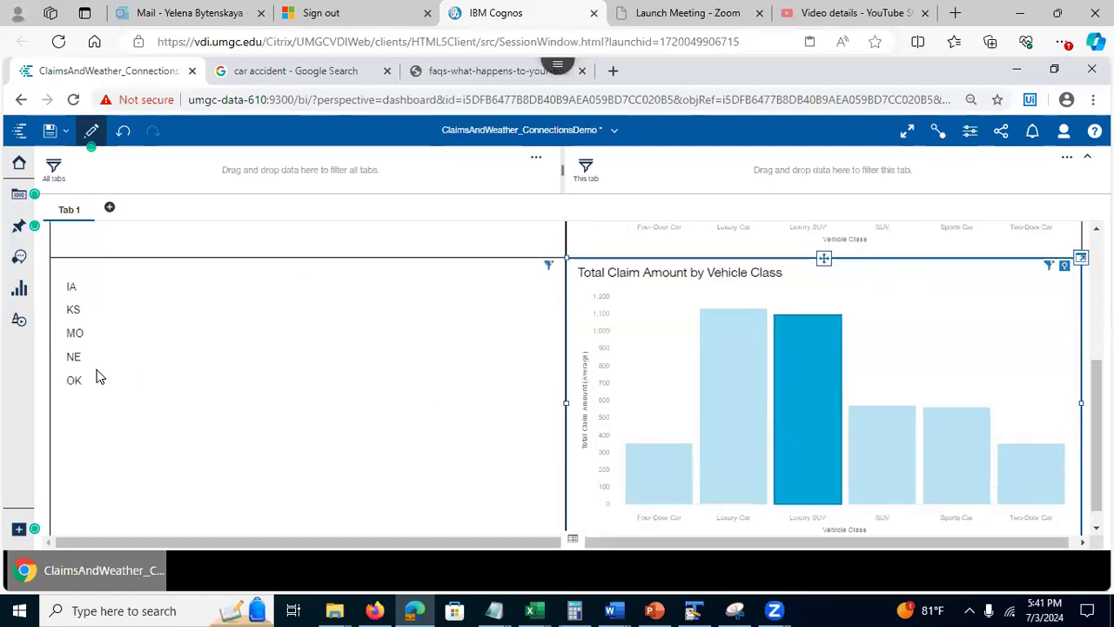
click(77, 380)
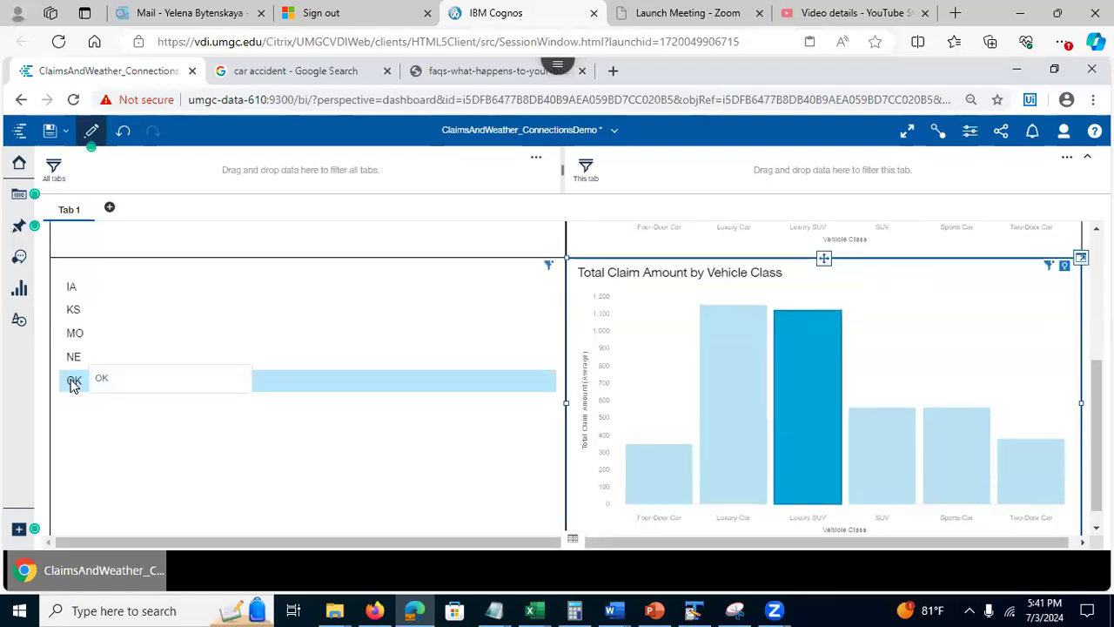
click(73, 384)
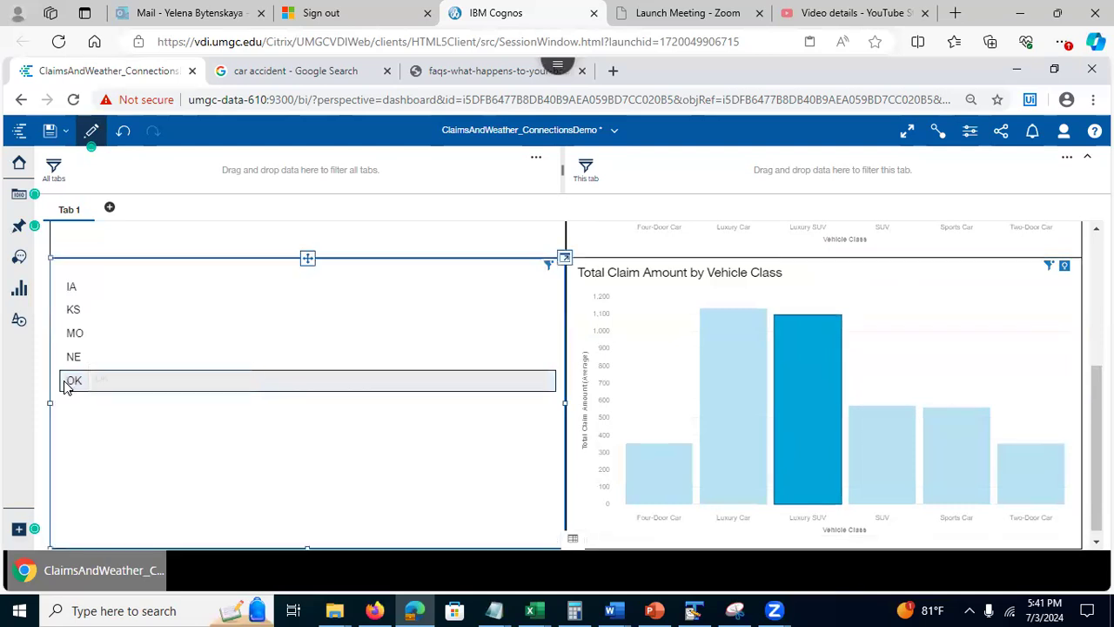
Step: Delete the Vehicle Class filter for Luxury SUV from the lower chart, keeping the State Code filter
click(1049, 272)
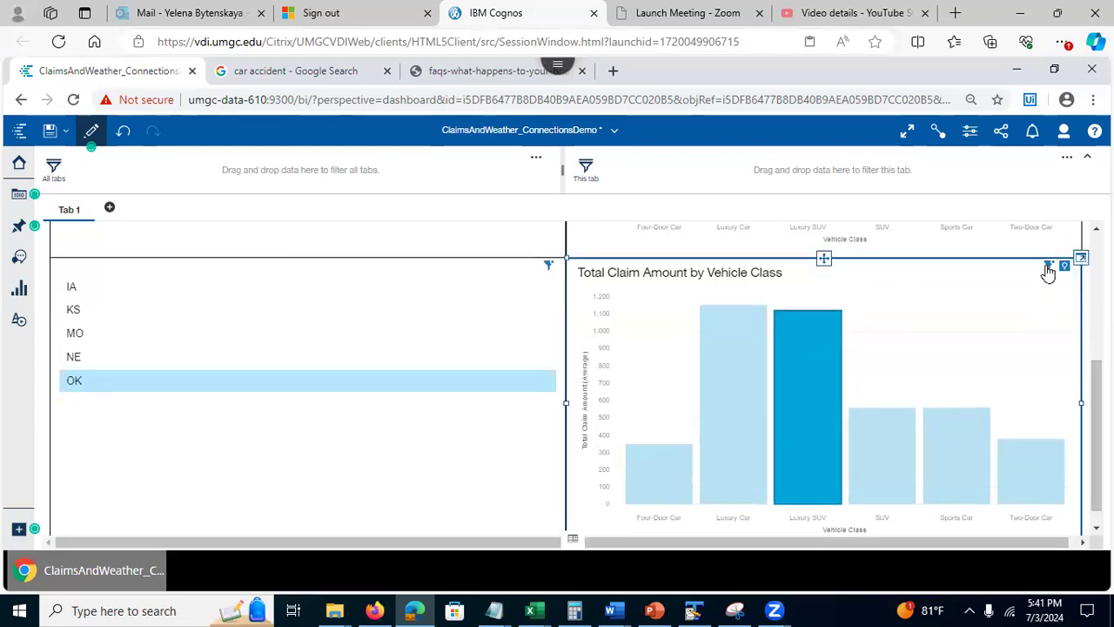
click(1049, 270)
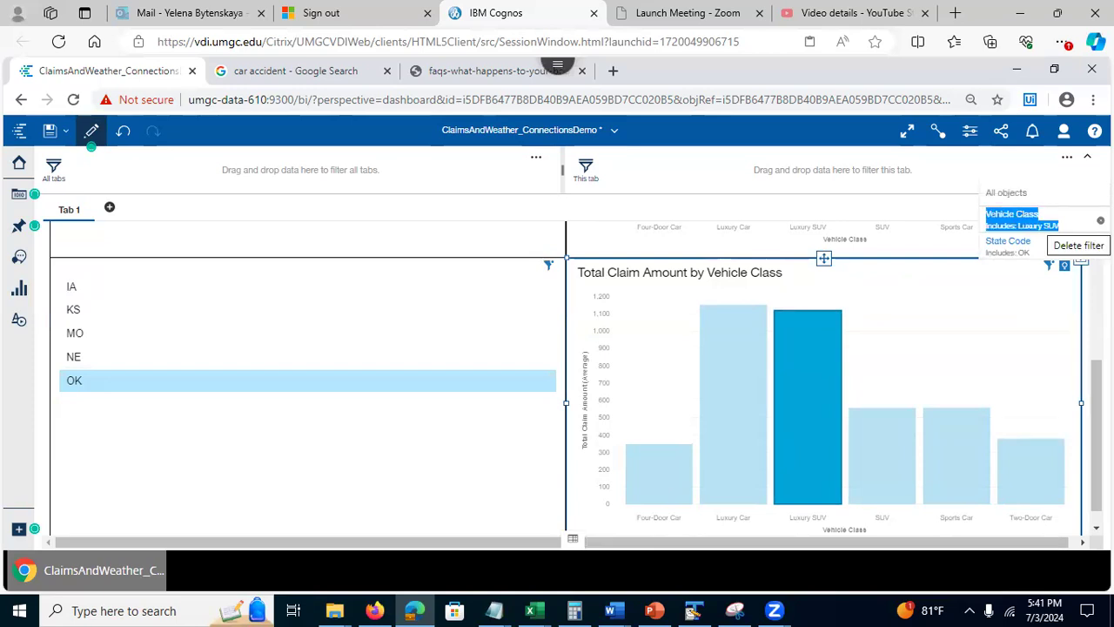
click(1099, 220)
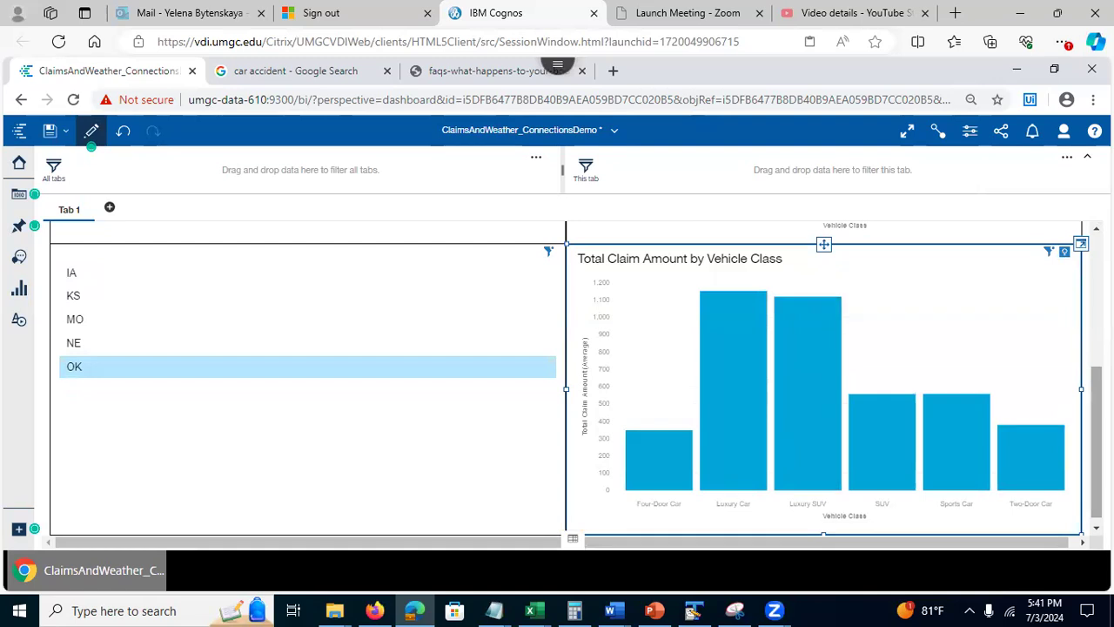
Step: Collapse the dashboard's filter area and reduce the browser zoom to 75% to fit more of the widgets
scroll(574, 378, up, 5)
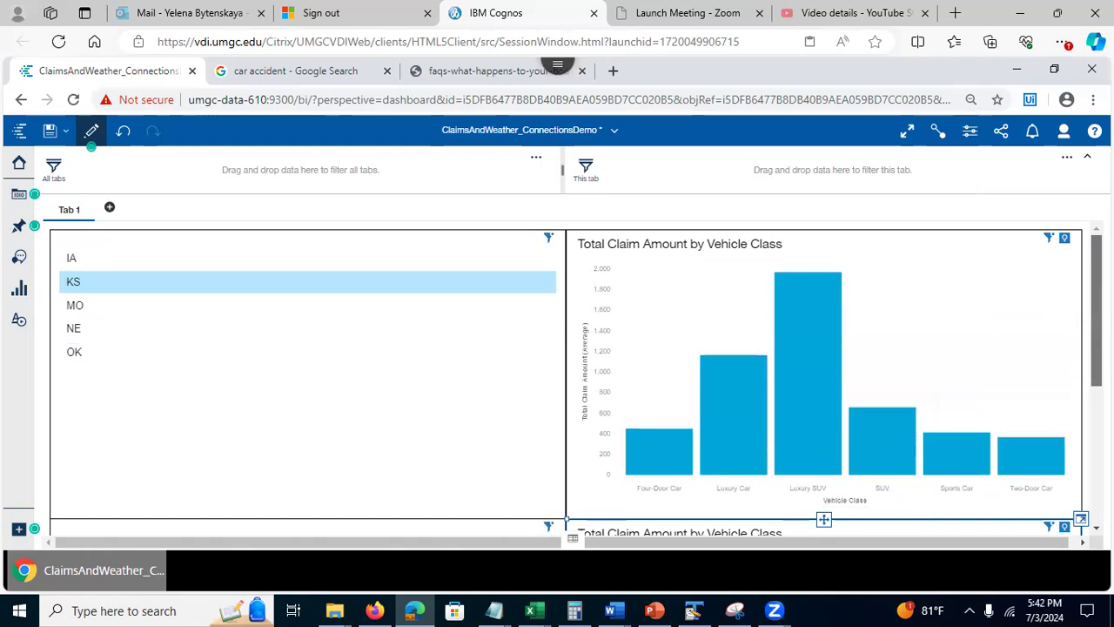
click(1088, 162)
drag(1097, 289, 1096, 381)
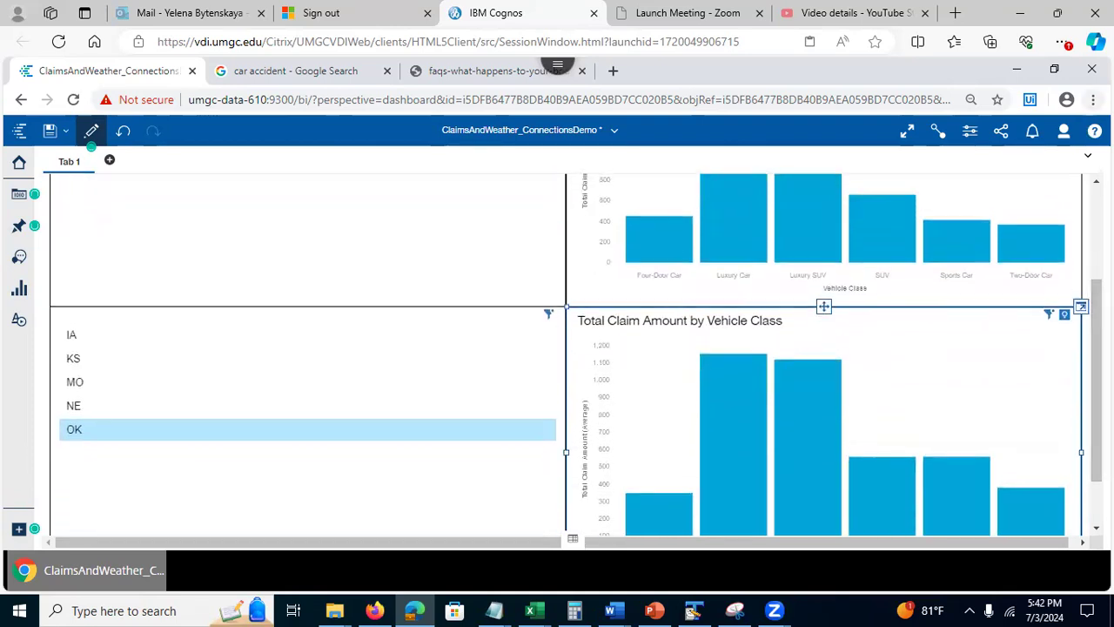
click(1093, 99)
click(986, 252)
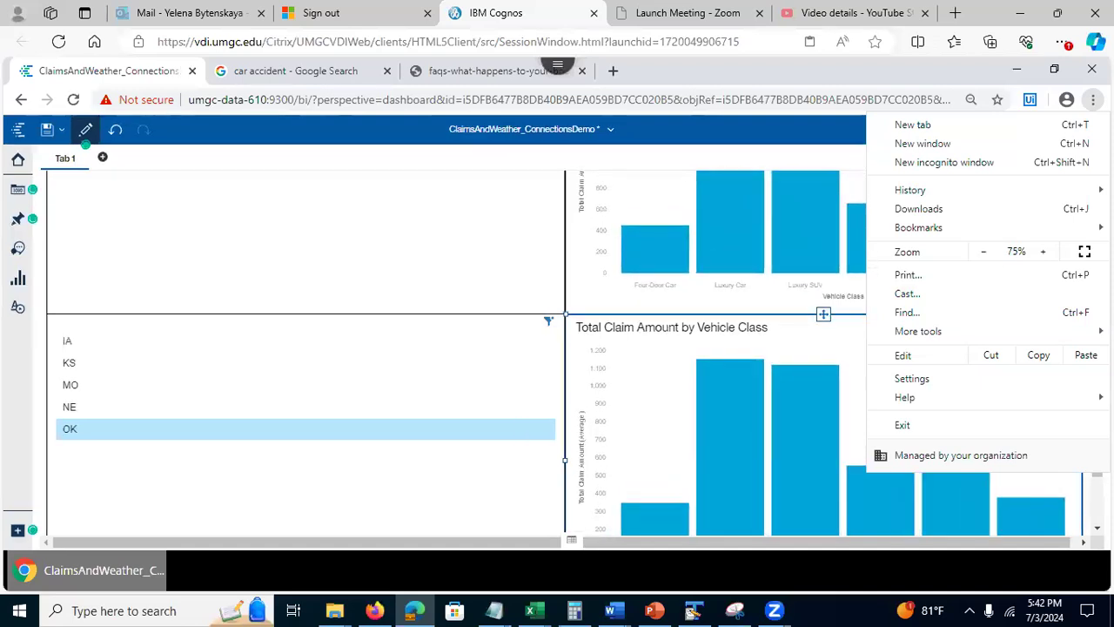
click(1097, 503)
Step: Compare the upper state list and its claim amount chart for KS with the lower list and chart for OK
drag(1097, 417, 1098, 287)
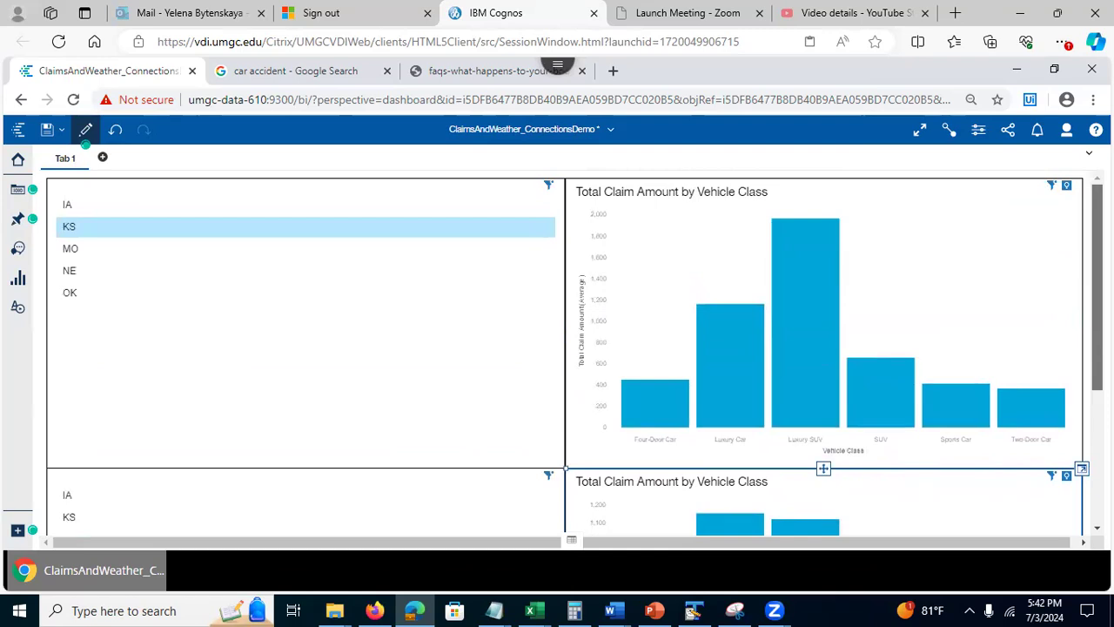
drag(1097, 286, 1097, 417)
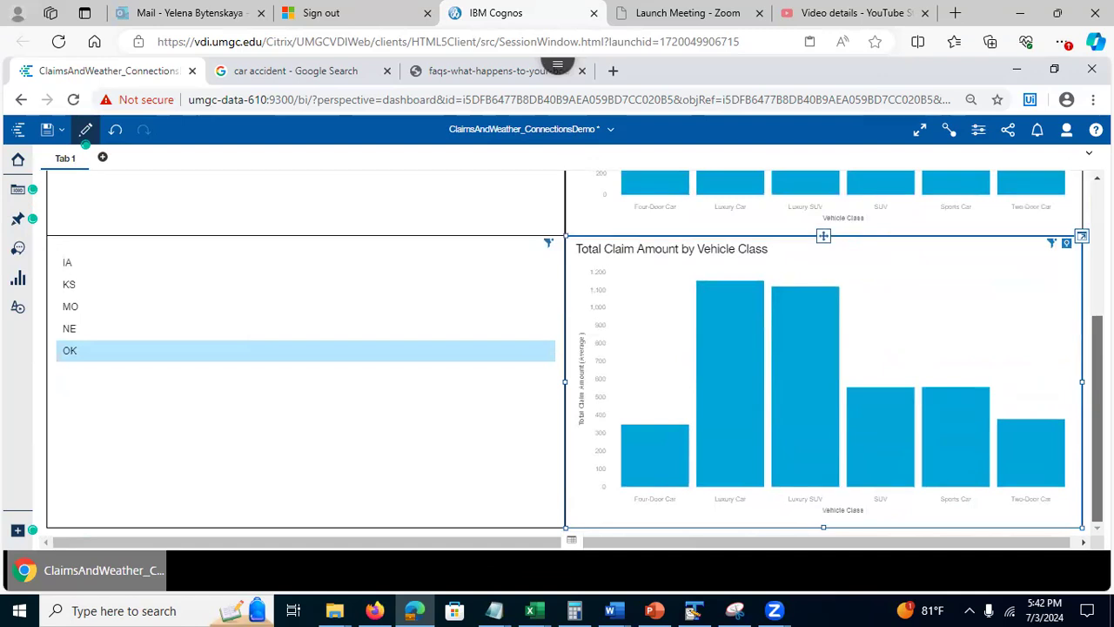
mouse_move(1097, 418)
mouse_down()
mouse_move(1097, 345)
mouse_move(1098, 419)
mouse_up()
scroll(565, 348, up, 5)
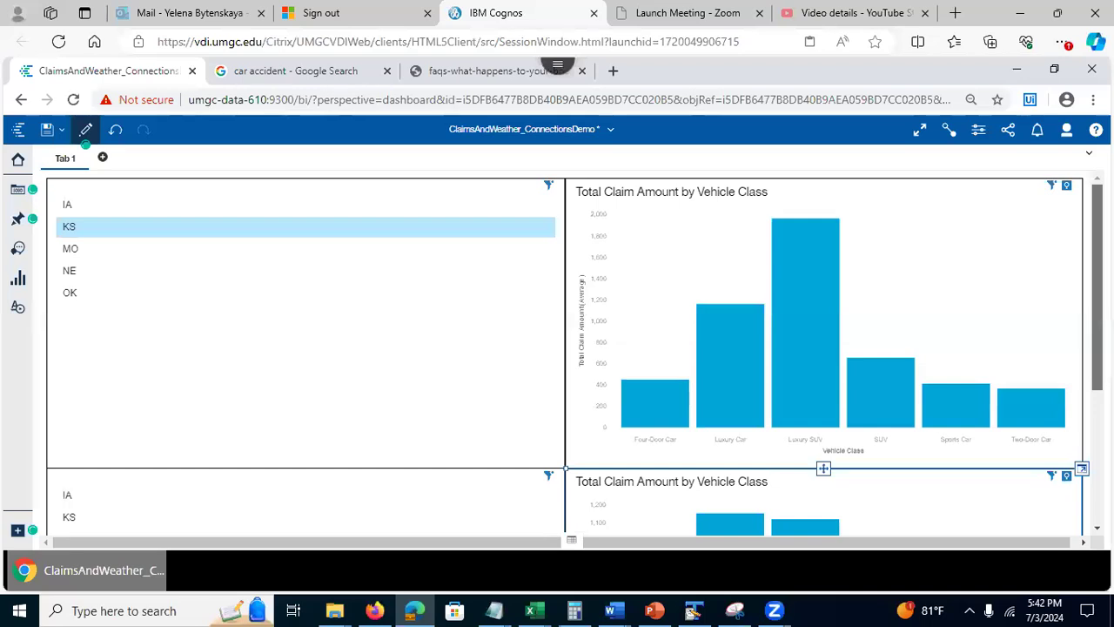
scroll(566, 348, down, 3)
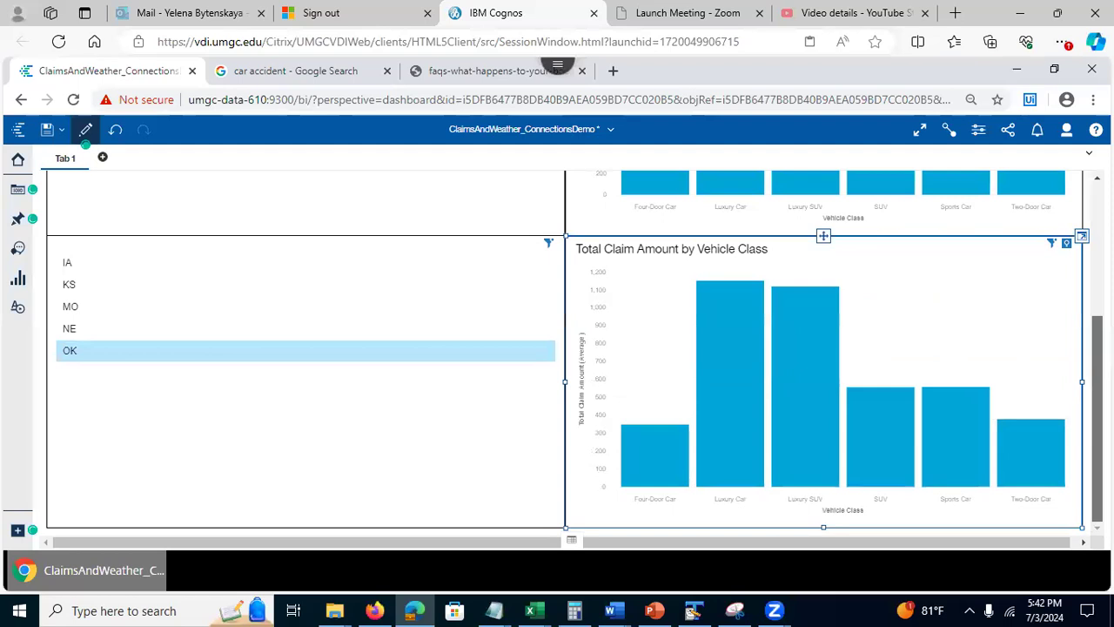
mouse_move(1097, 419)
mouse_down()
mouse_move(1098, 370)
mouse_move(1097, 405)
mouse_up()
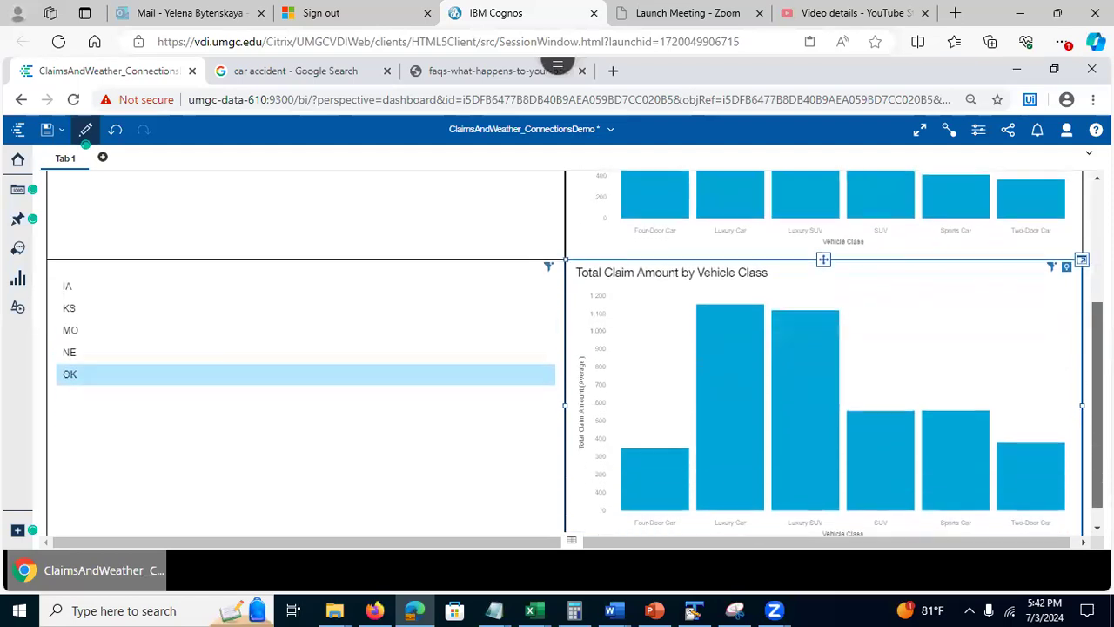
scroll(565, 348, up, 2)
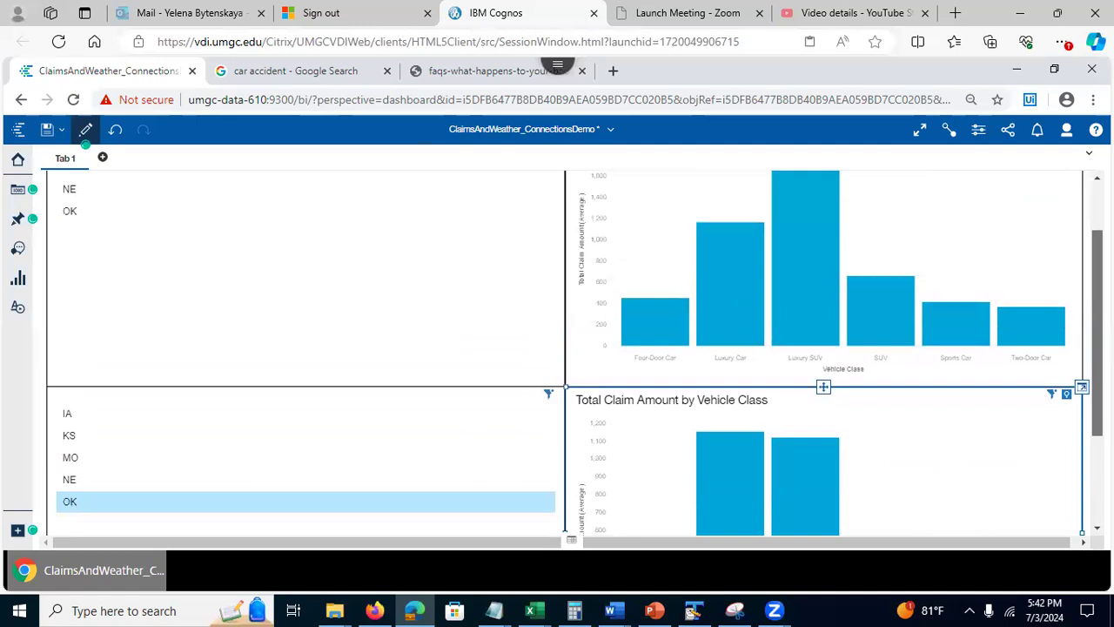
scroll(576, 354, down, 1)
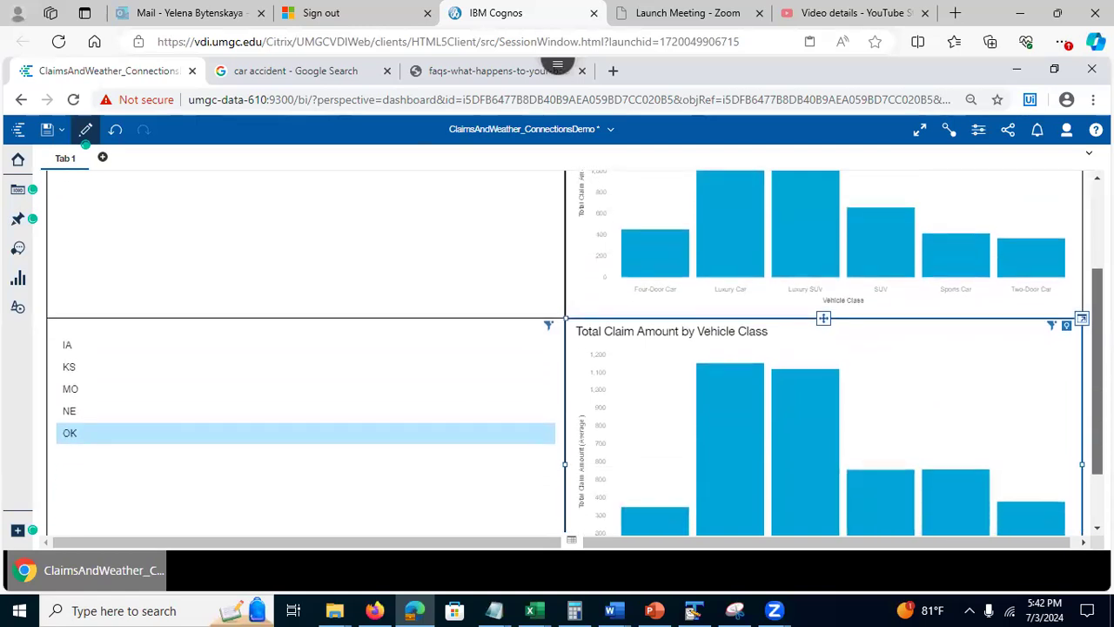
scroll(566, 348, down, 1)
scroll(566, 348, up, 2)
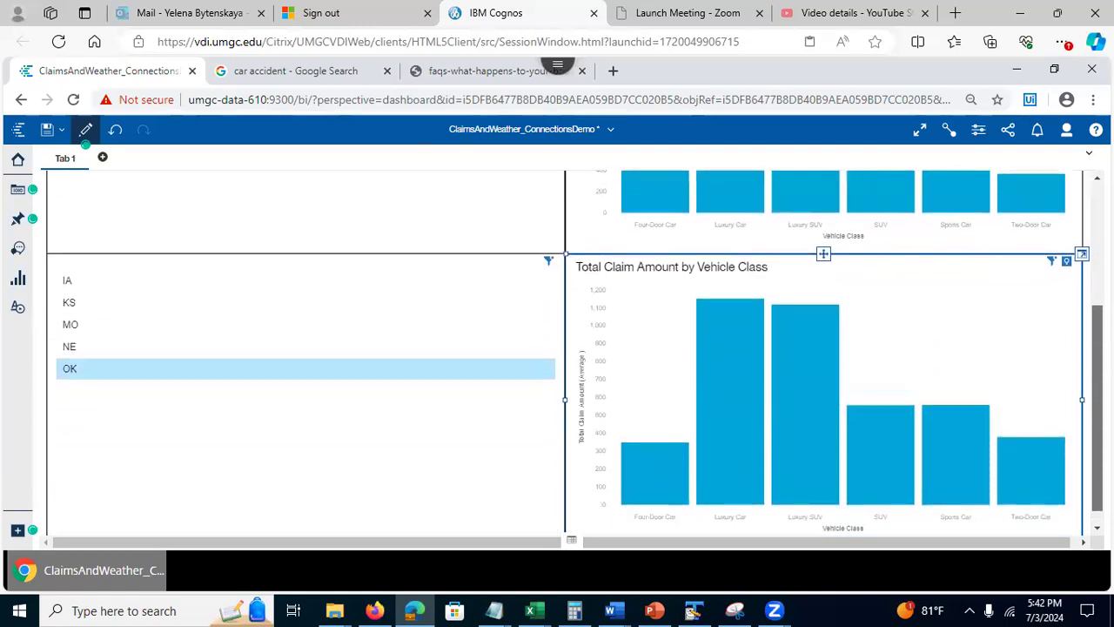
scroll(566, 348, down, 1)
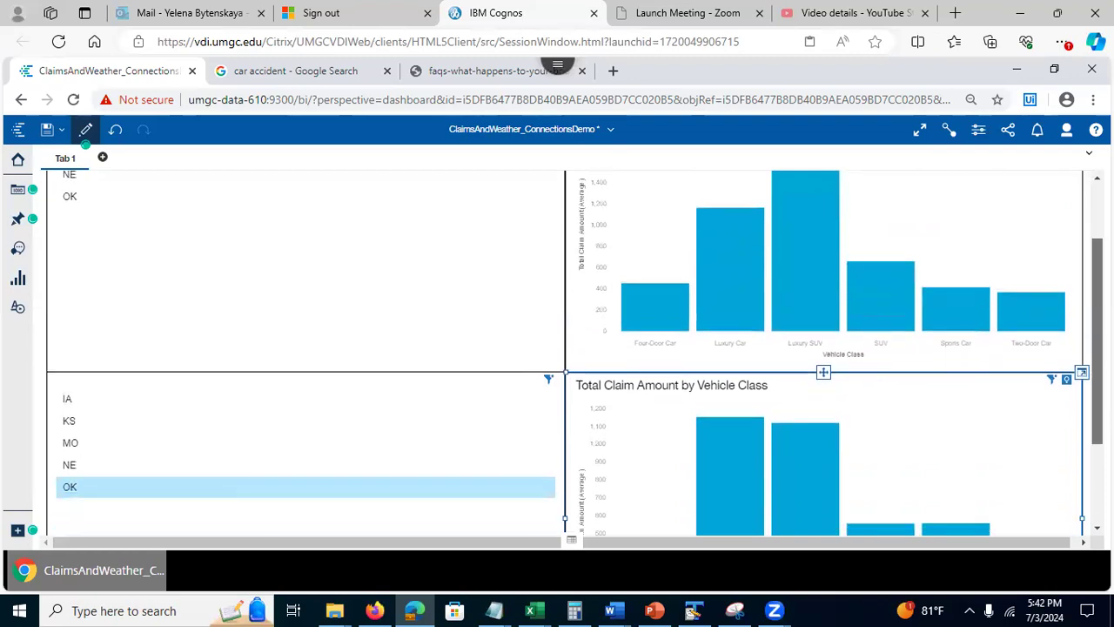
scroll(565, 348, down, 2)
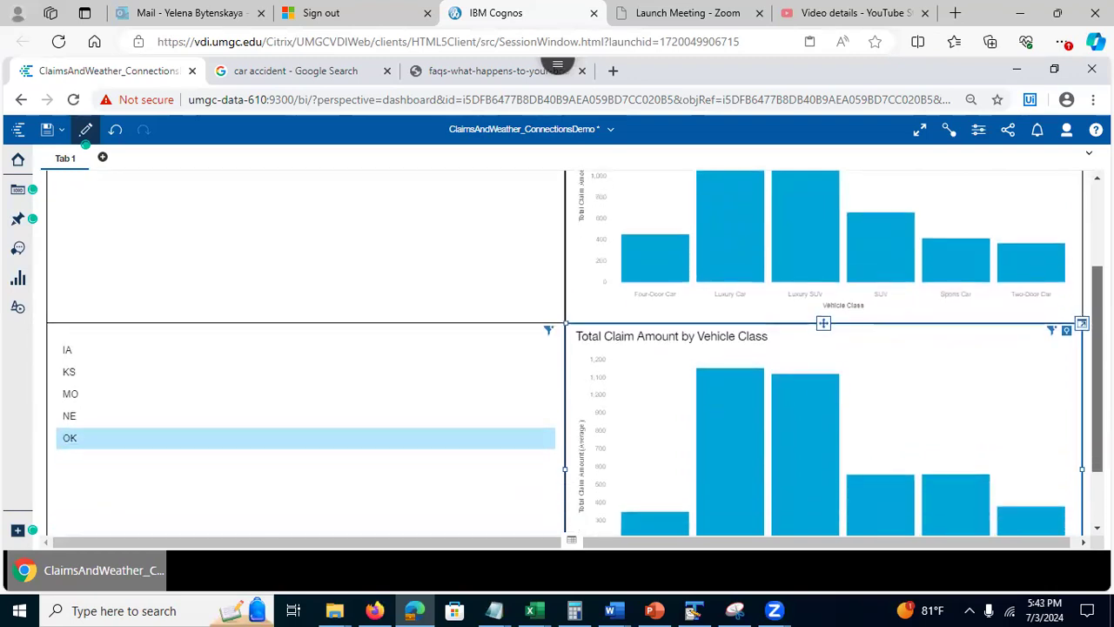
scroll(566, 348, up, 3)
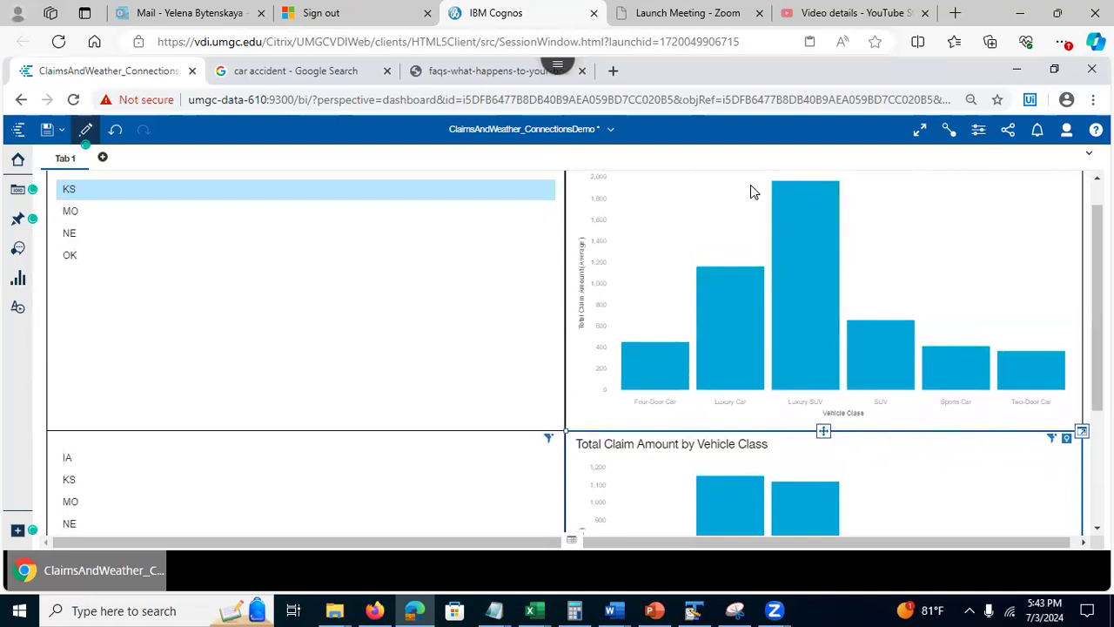
mouse_move(798, 203)
scroll(1098, 322, down, 1)
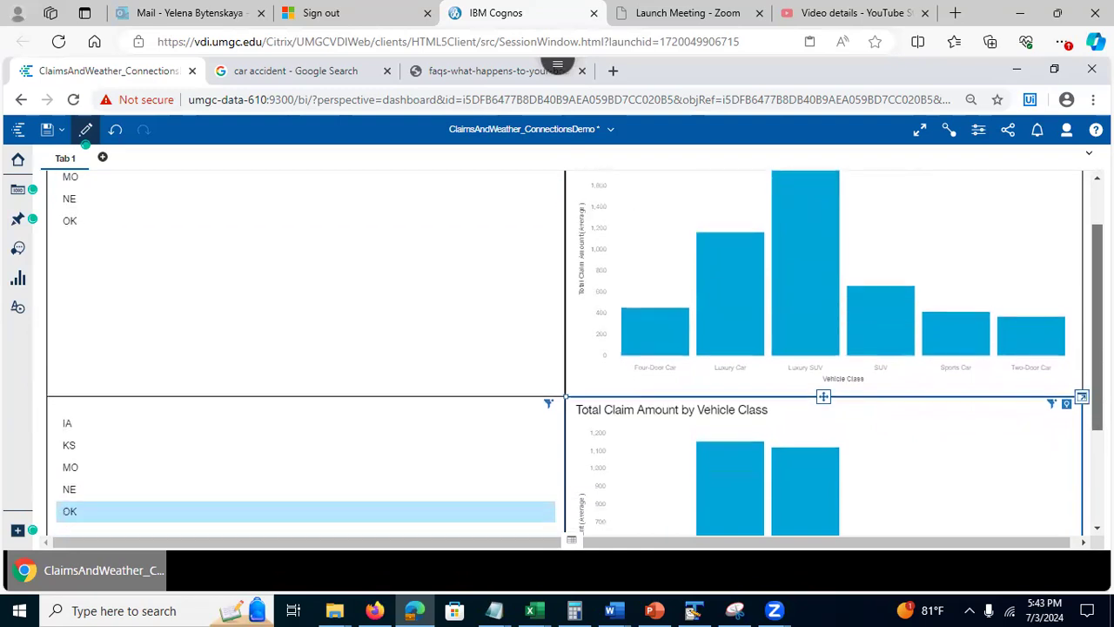
scroll(1098, 348, down, 4)
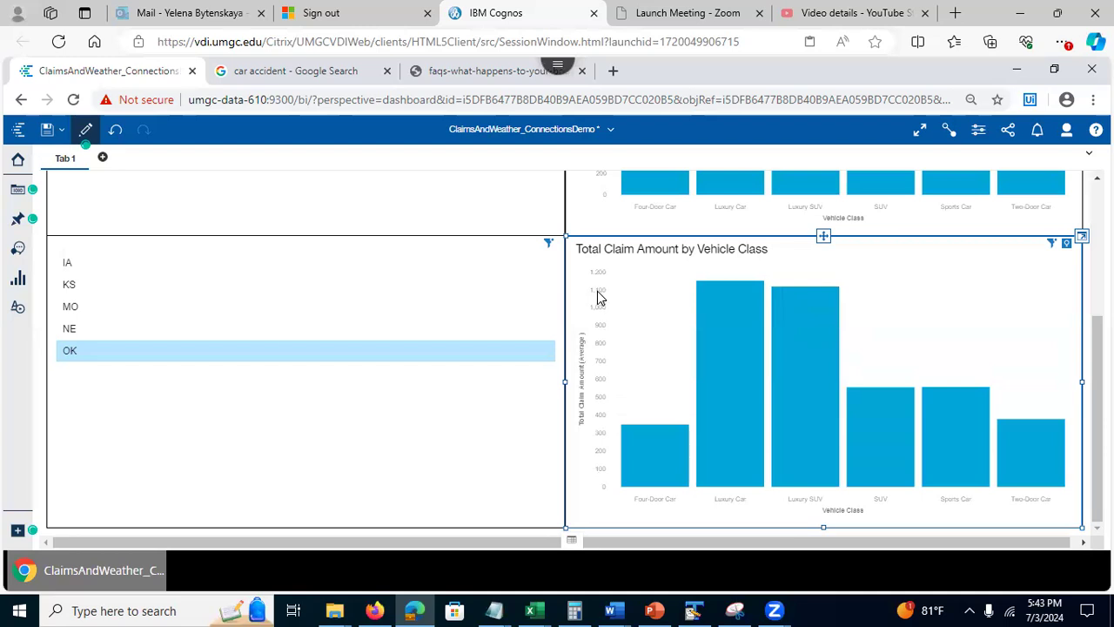
scroll(900, 200, up, 10)
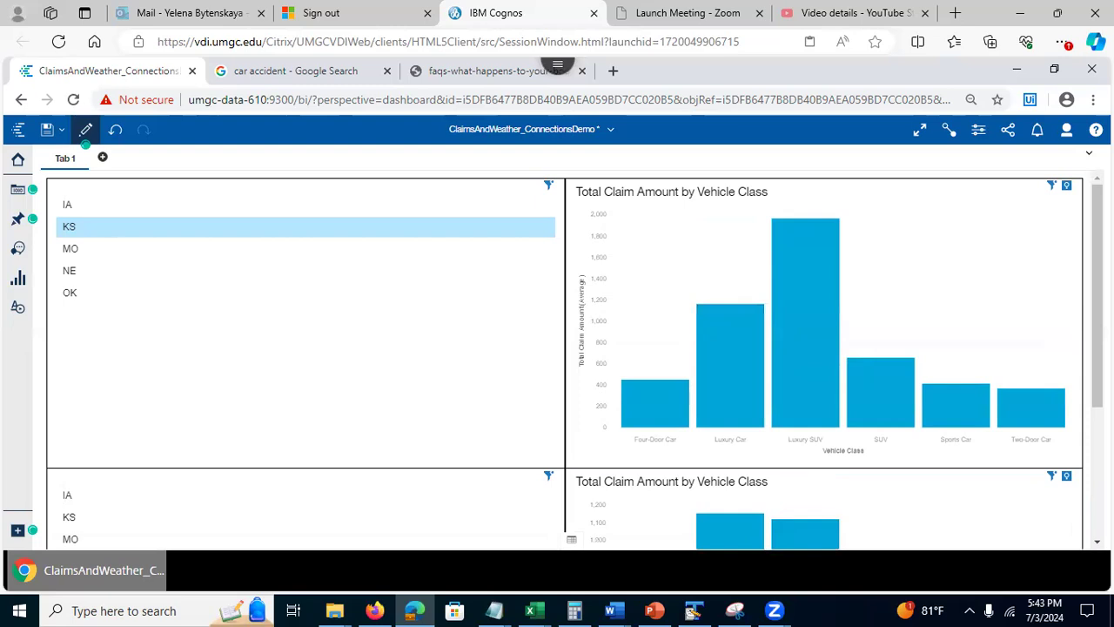
Step: Compare the upper Total Claim Amount by Vehicle Class chart for KS with the lower one for OK
scroll(574, 359, down, 1)
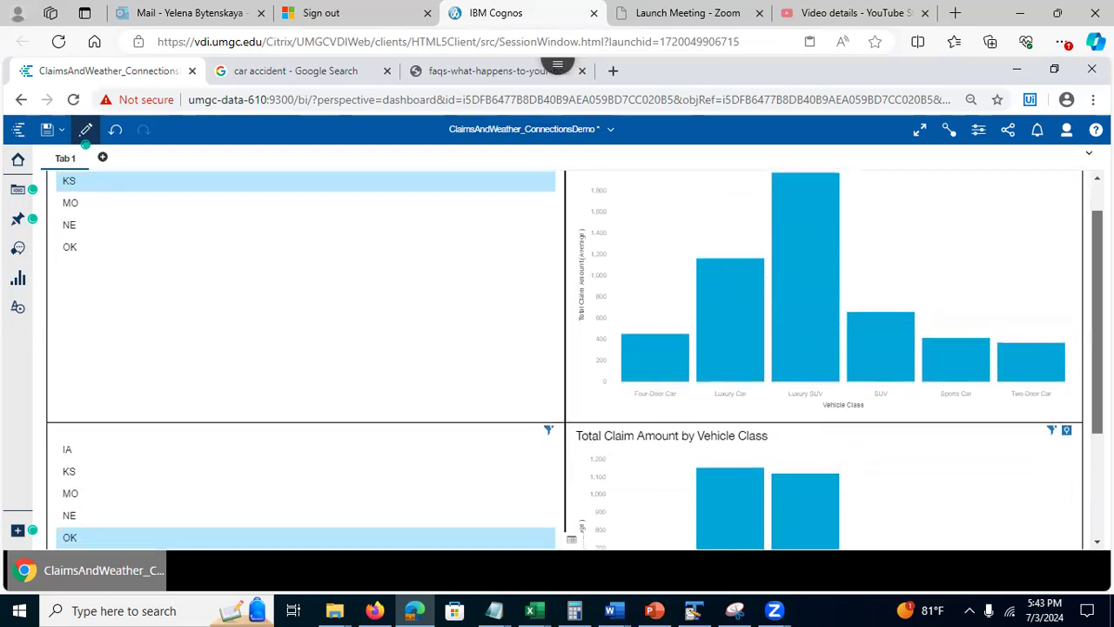
scroll(575, 360, down, 2)
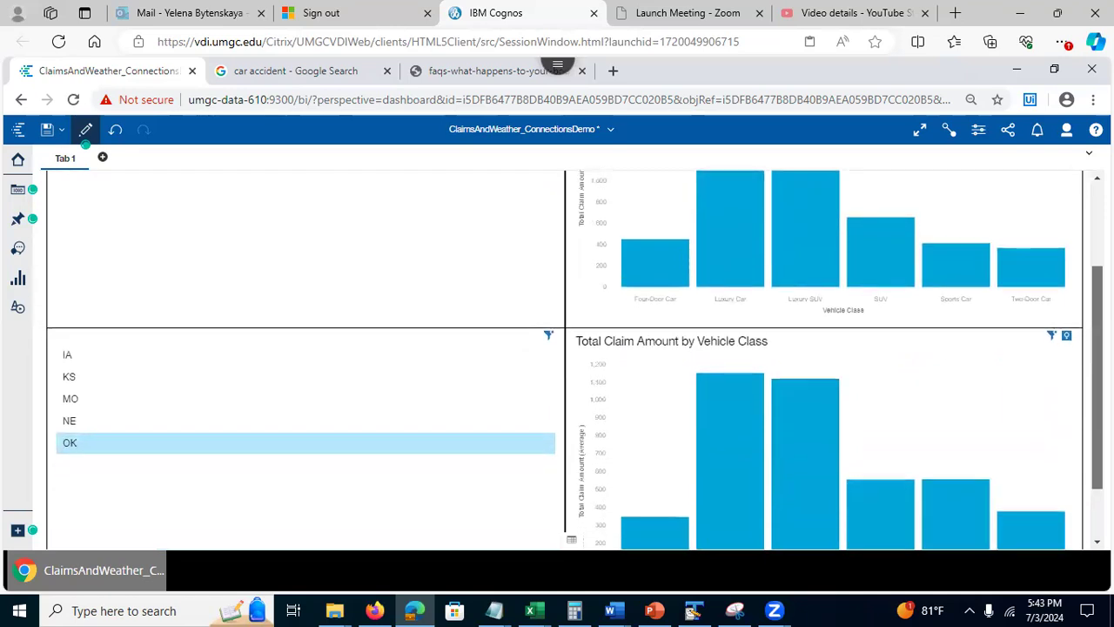
scroll(575, 359, down, 2)
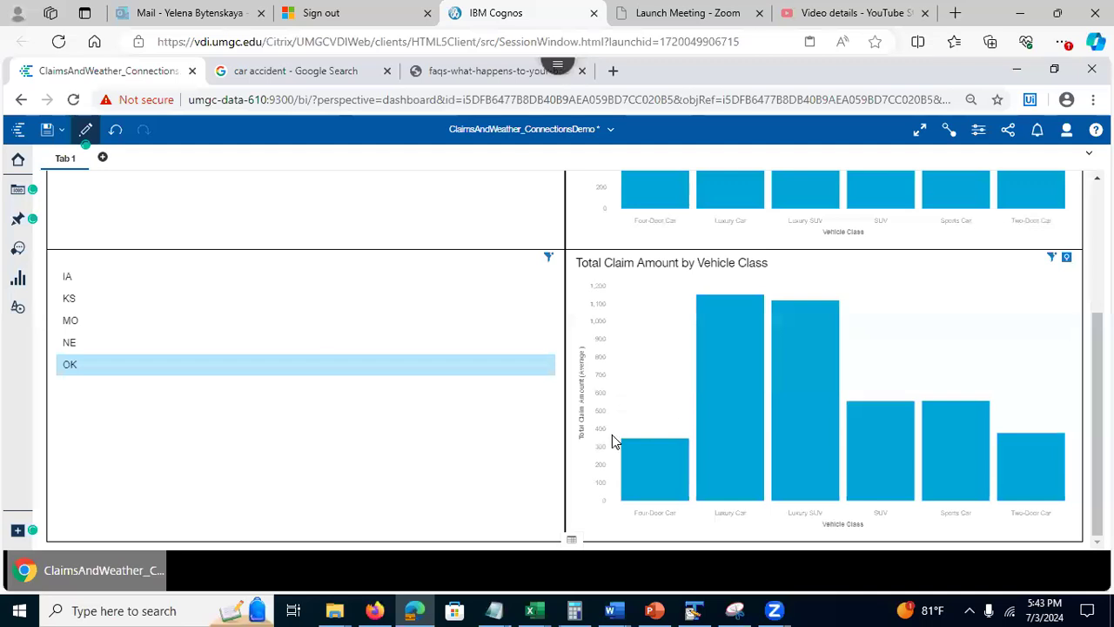
scroll(600, 448, up, 2)
drag(1097, 305, 1097, 307)
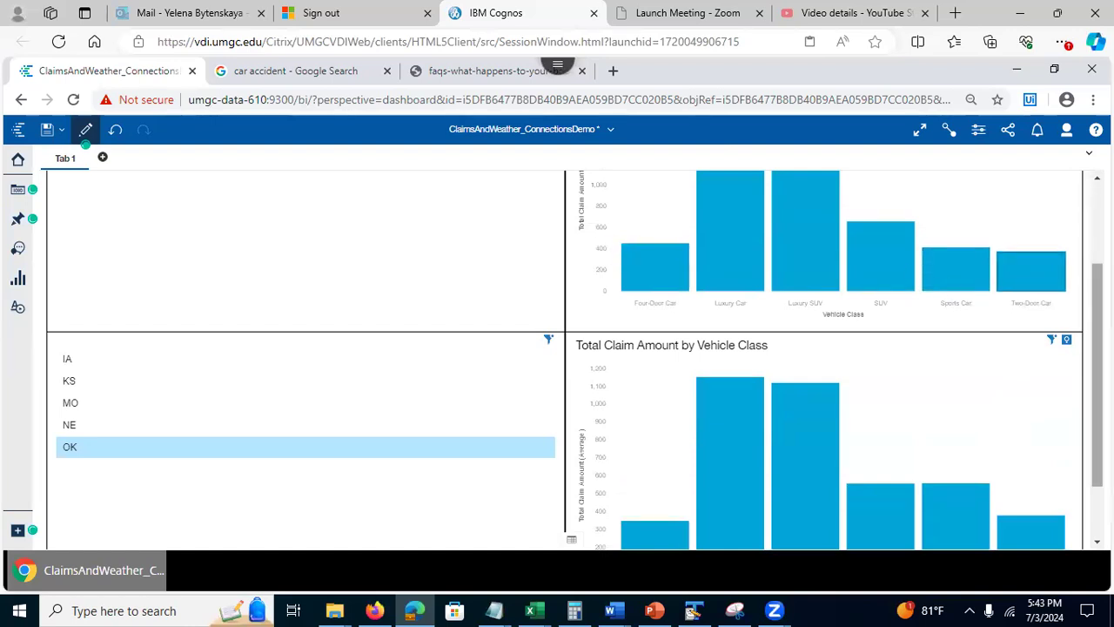
scroll(1030, 269, down, 1)
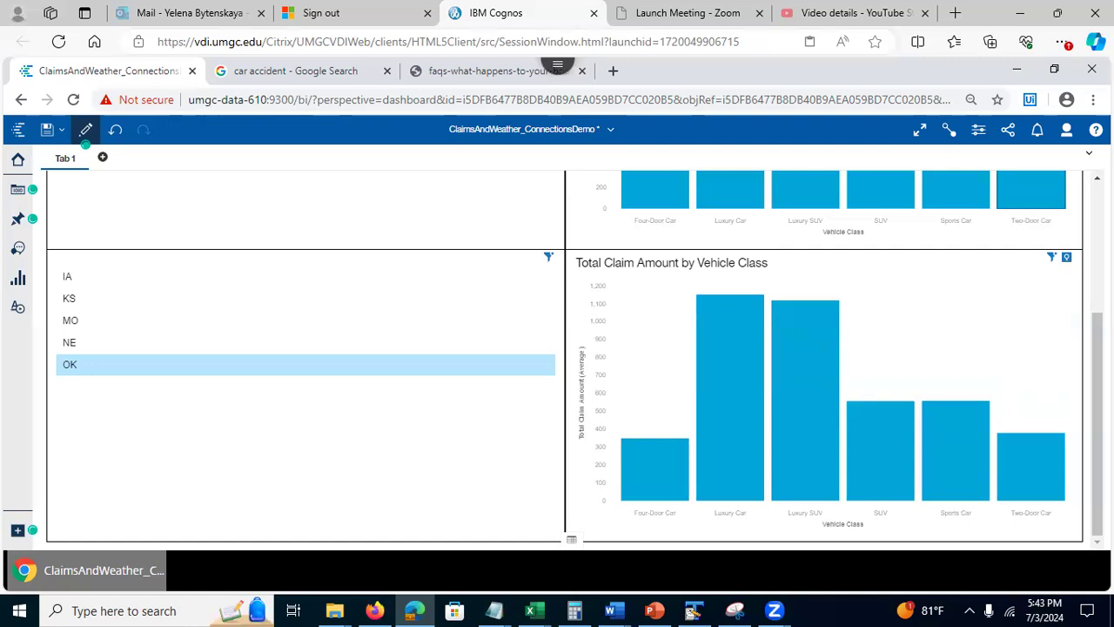
scroll(566, 357, up, 1)
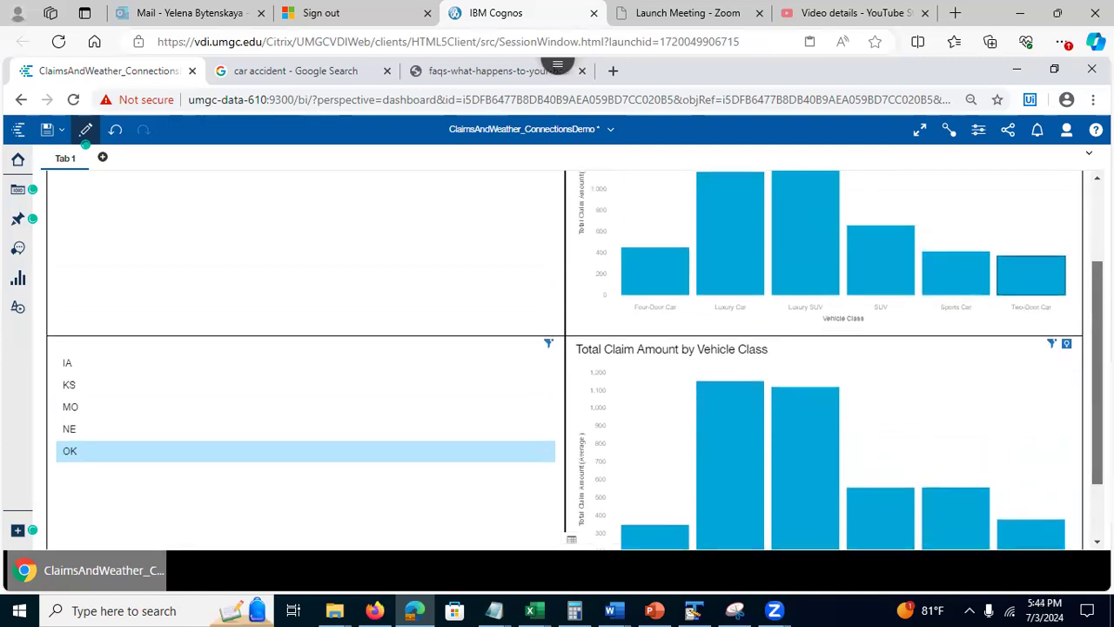
scroll(795, 398, down, 1)
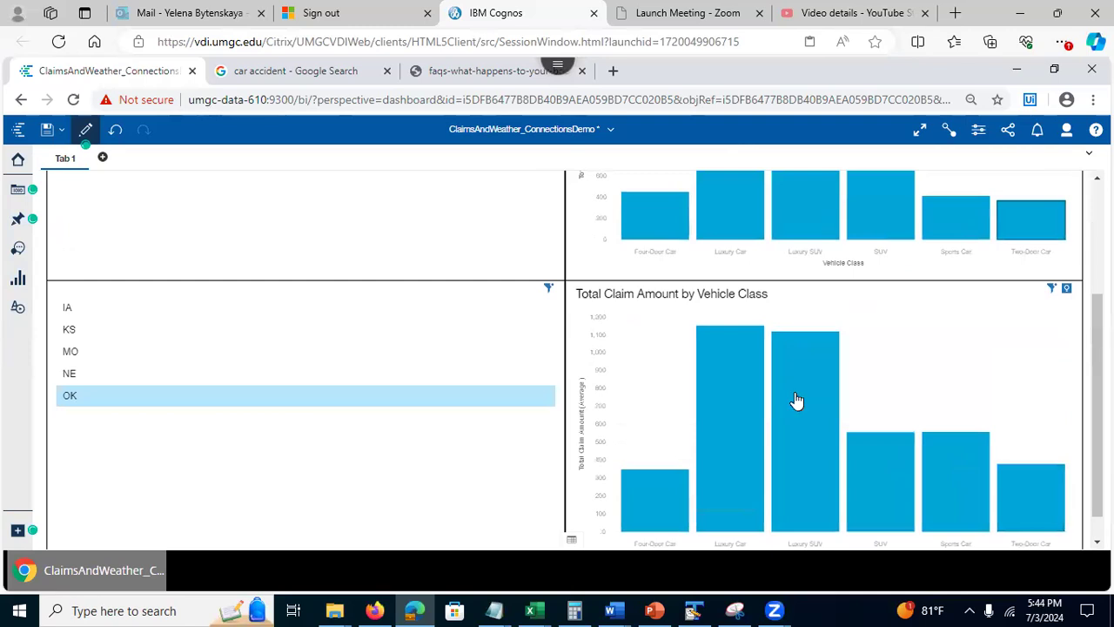
Step: Select NE in the lower state list to filter the lower Total Claim Amount by Vehicle Class chart
click(101, 374)
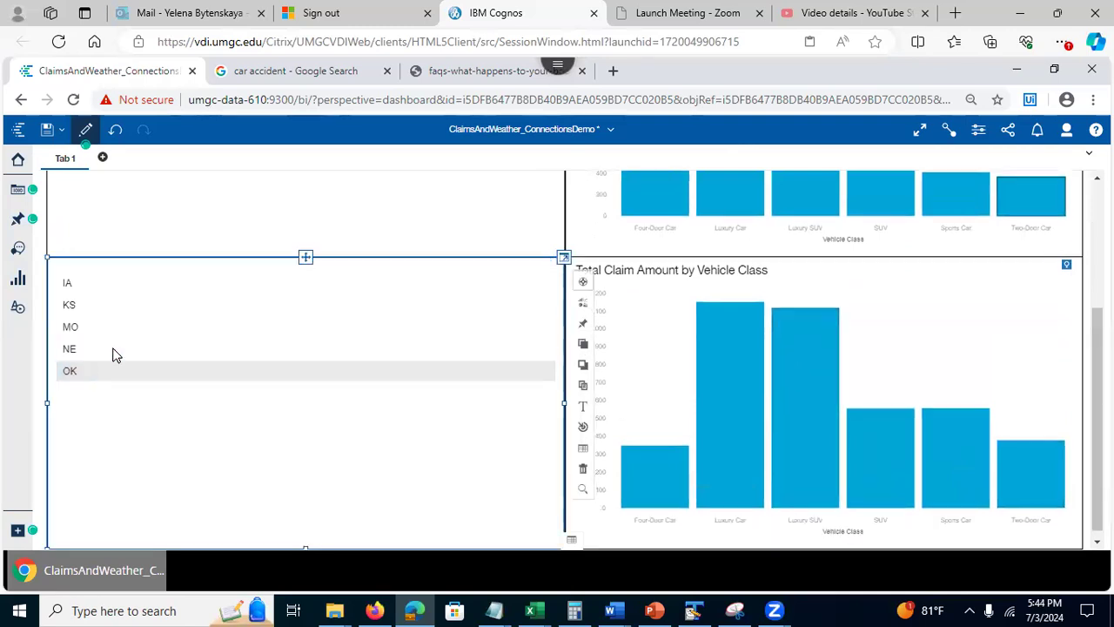
click(155, 348)
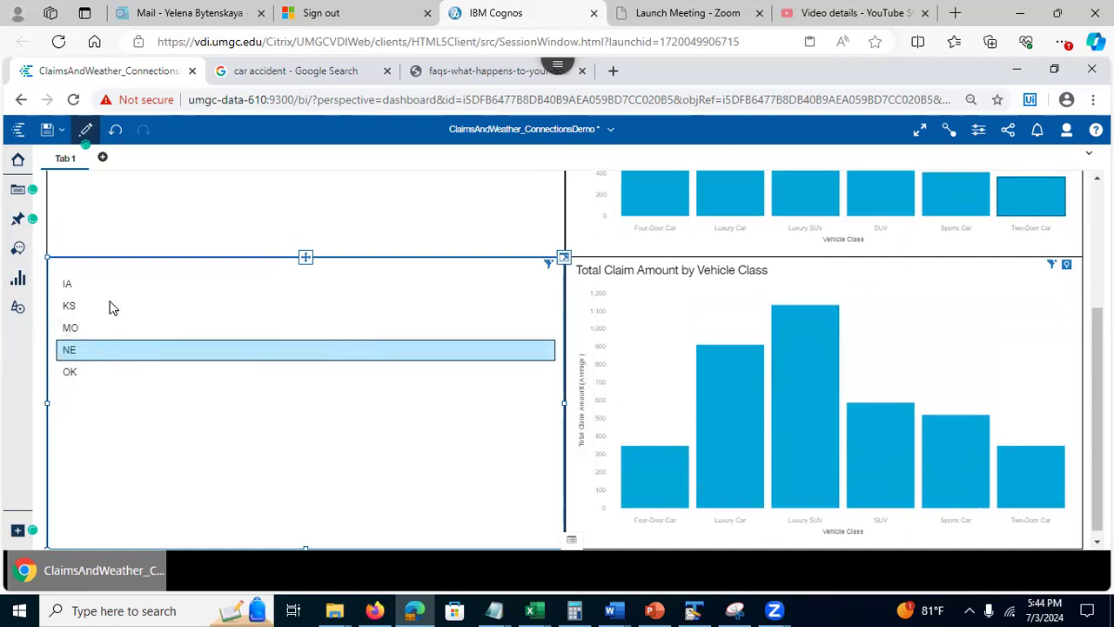
Step: Show the widget connections and add the lower state list to existing connection 1
click(948, 132)
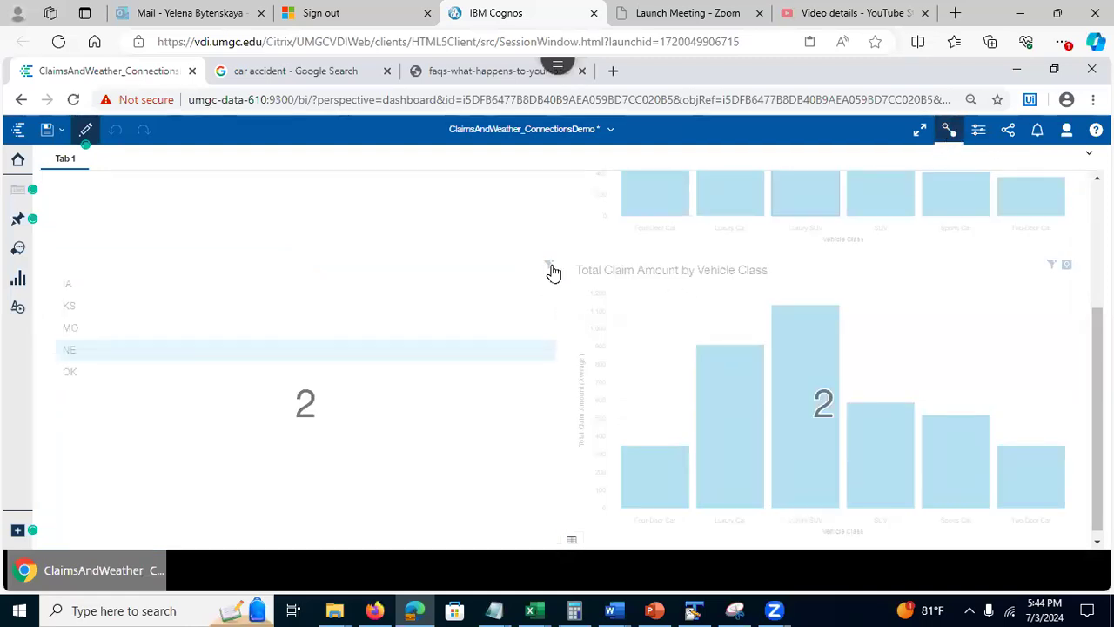
click(487, 366)
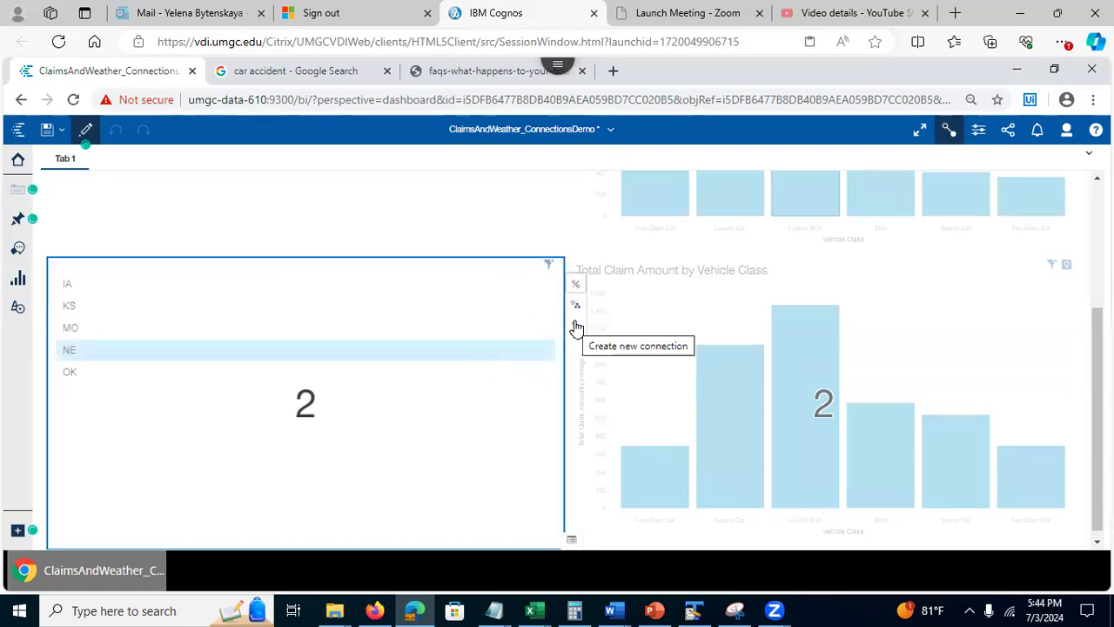
click(576, 311)
click(599, 315)
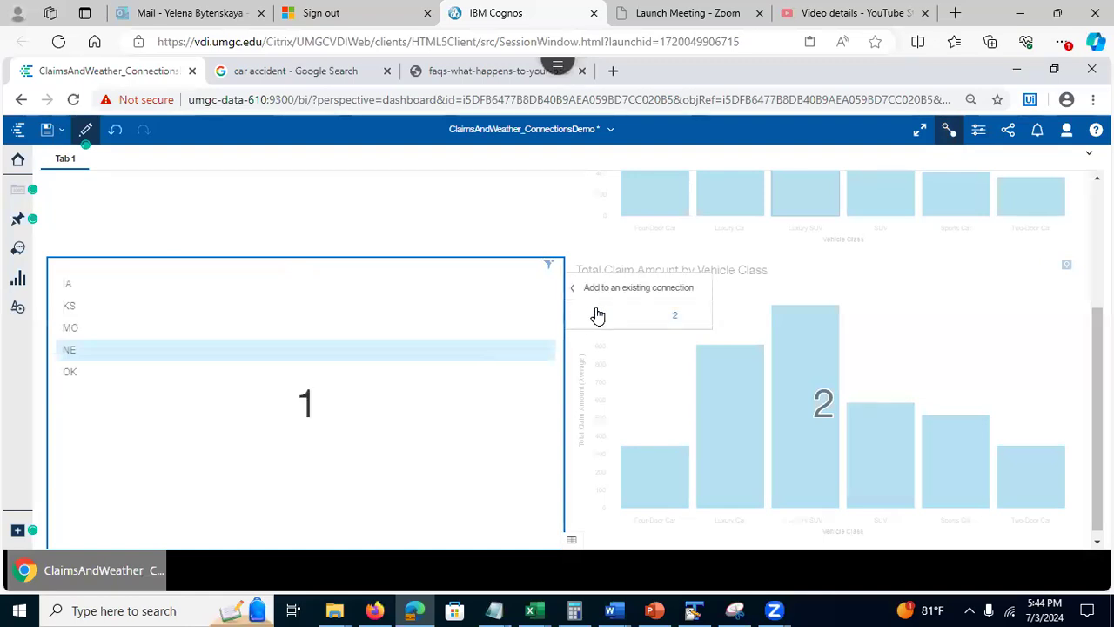
Step: Add the lower Total Claim Amount by Vehicle Class chart to existing connection 1
click(1031, 289)
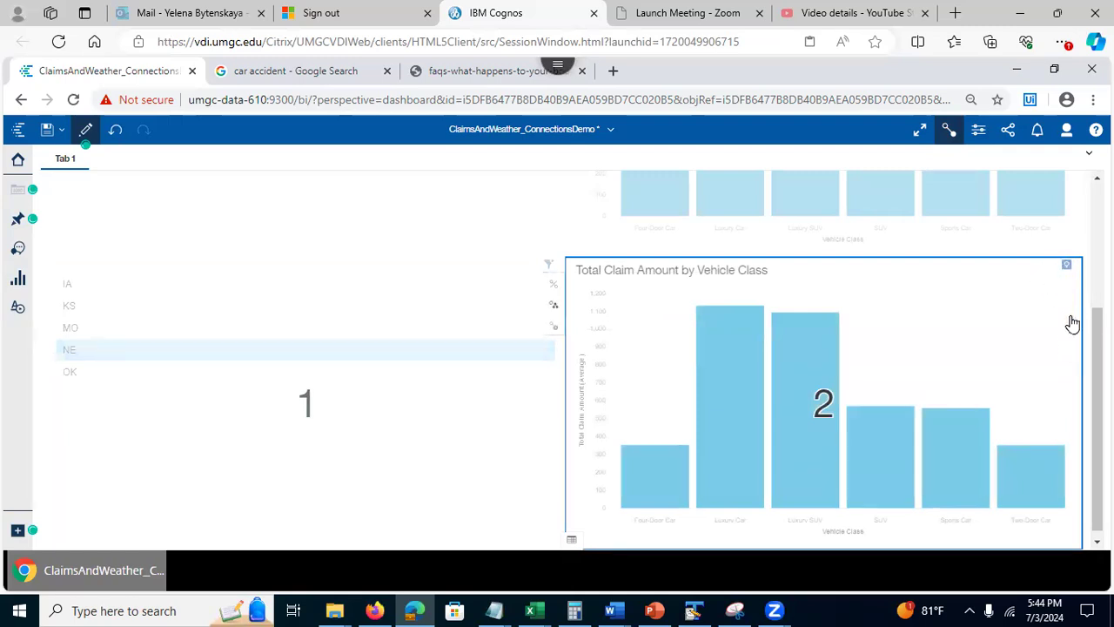
click(554, 305)
click(454, 324)
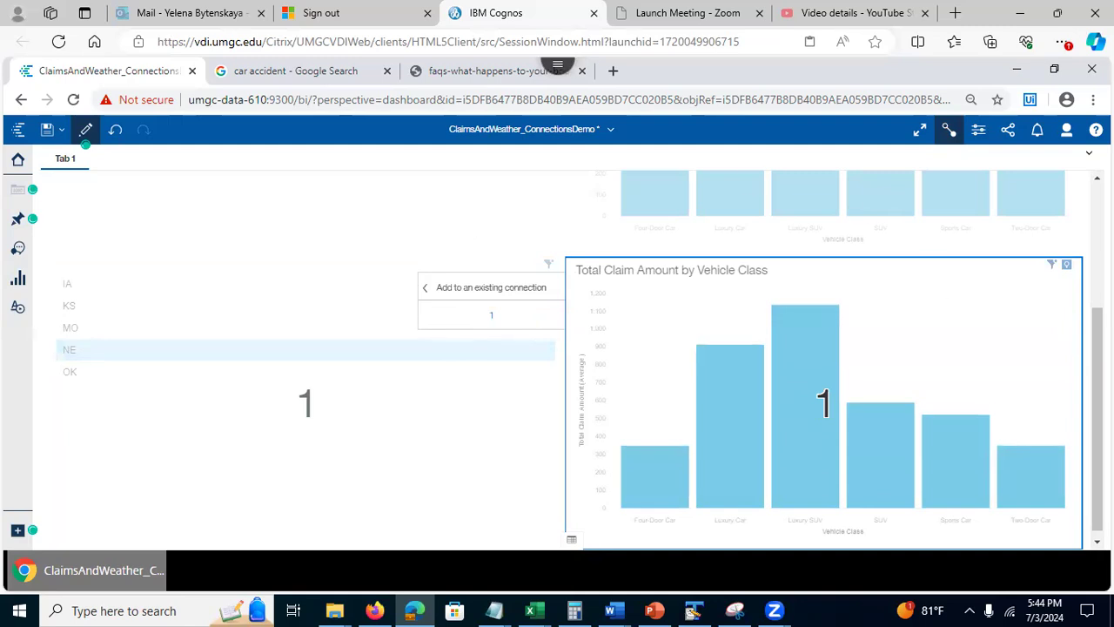
Step: Leave the connections view and select KS in the upper state list to filter all linked visualizations
scroll(1086, 238, up, 3)
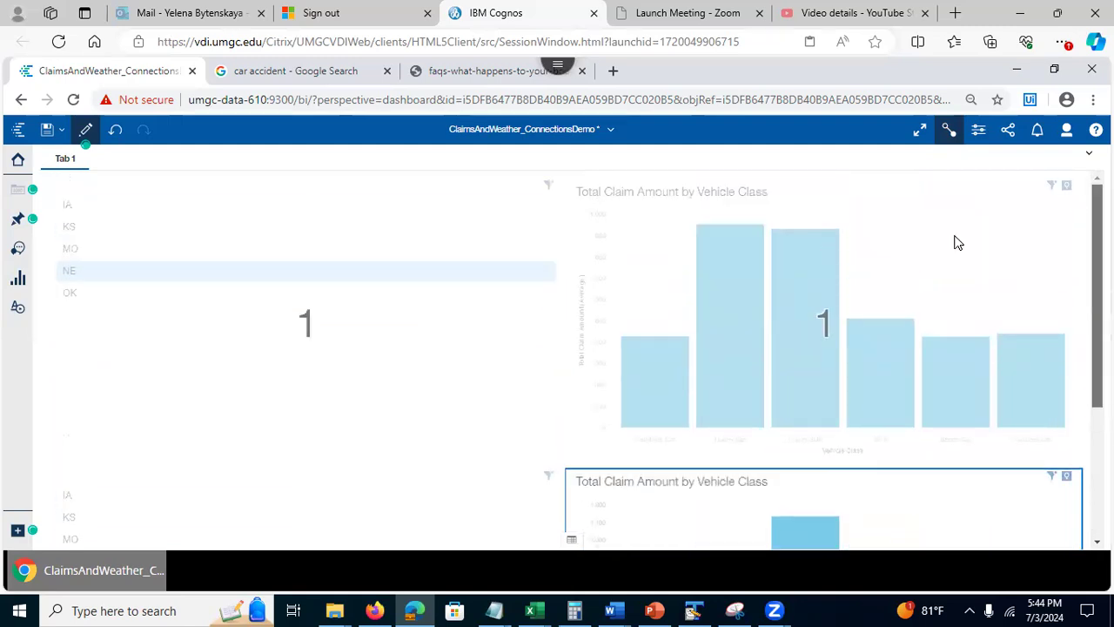
click(72, 228)
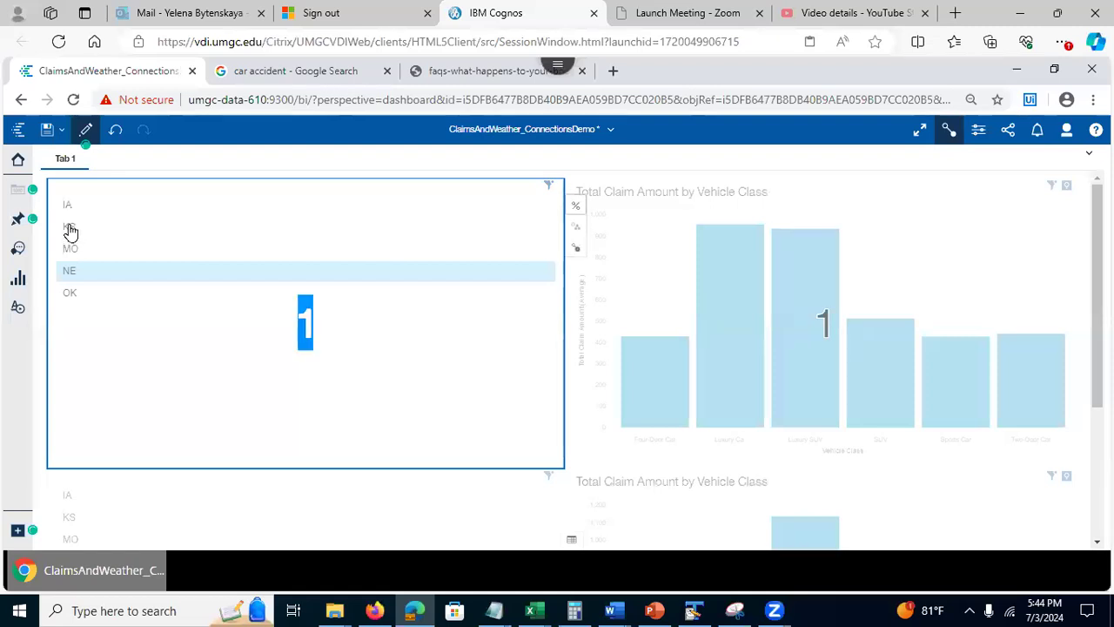
click(947, 131)
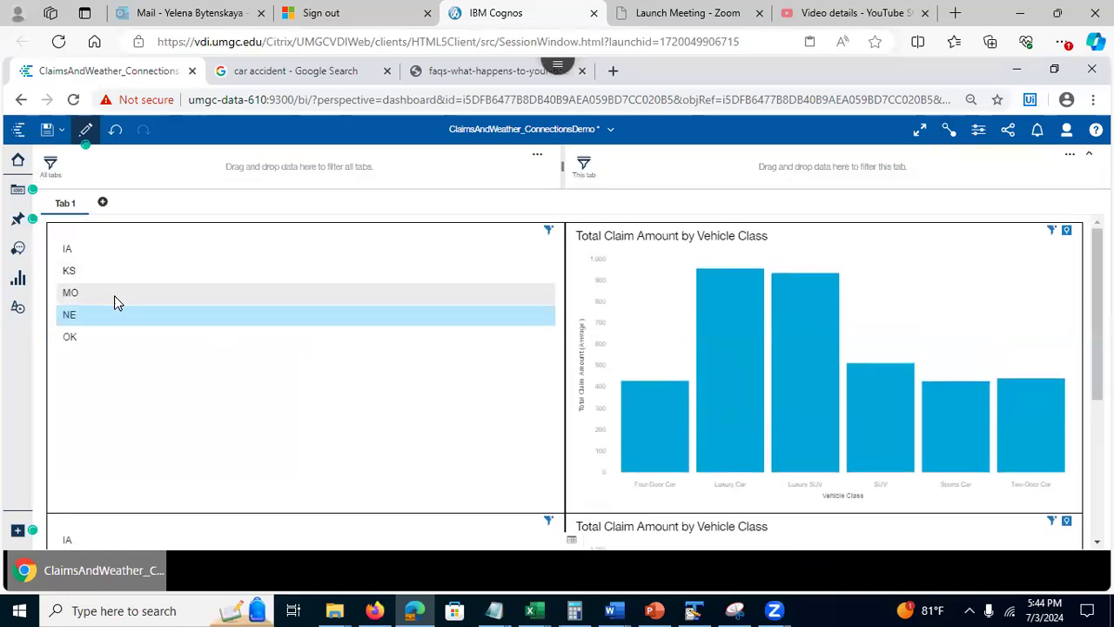
click(69, 271)
drag(69, 272, 277, 230)
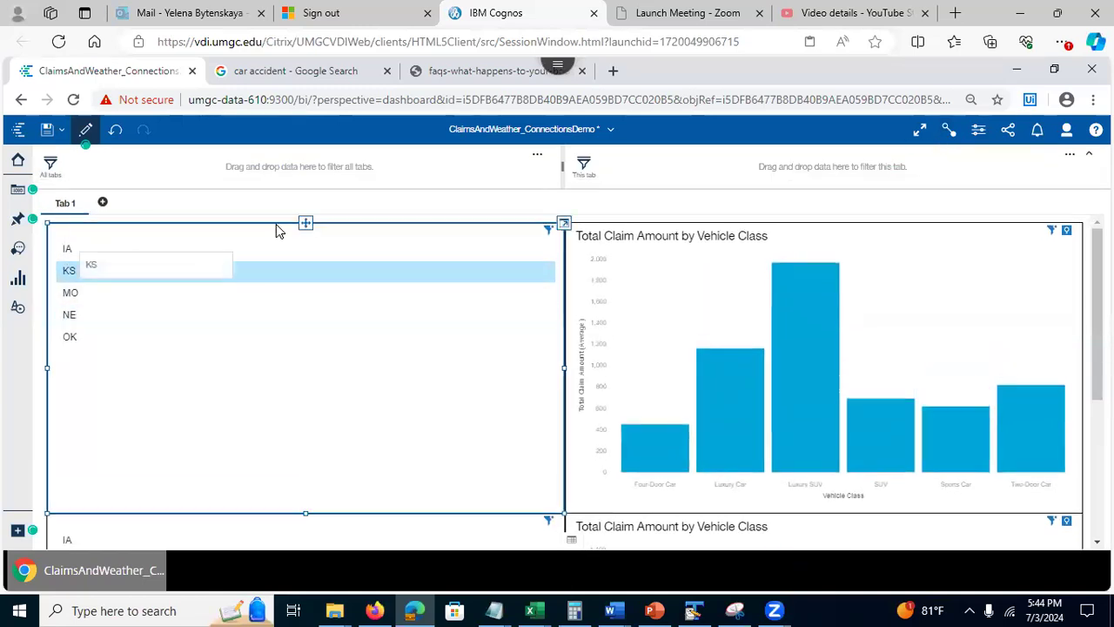
click(736, 216)
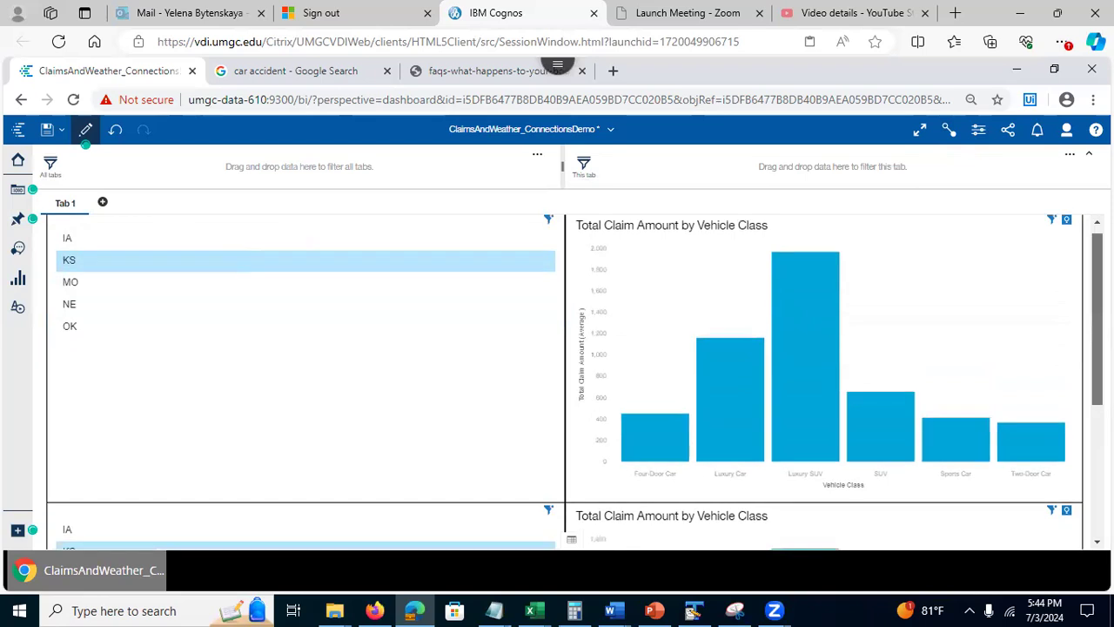
scroll(1054, 485, down, 3)
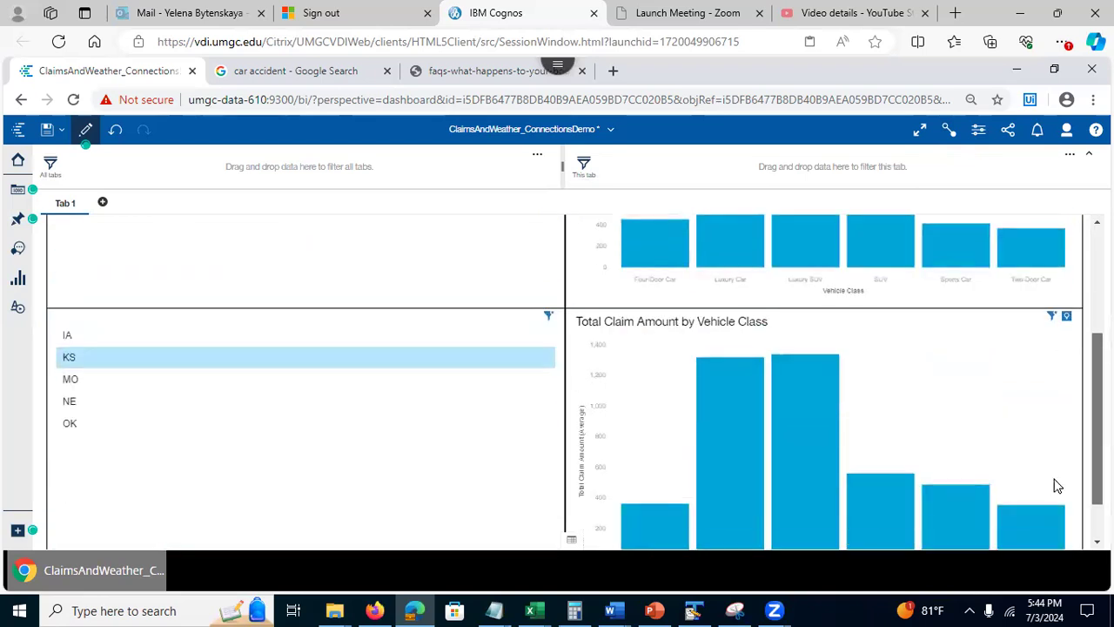
Step: Switch to the PowerPoint presentation and show slide 18, "Visualizations are Linked"
click(654, 610)
click(34, 530)
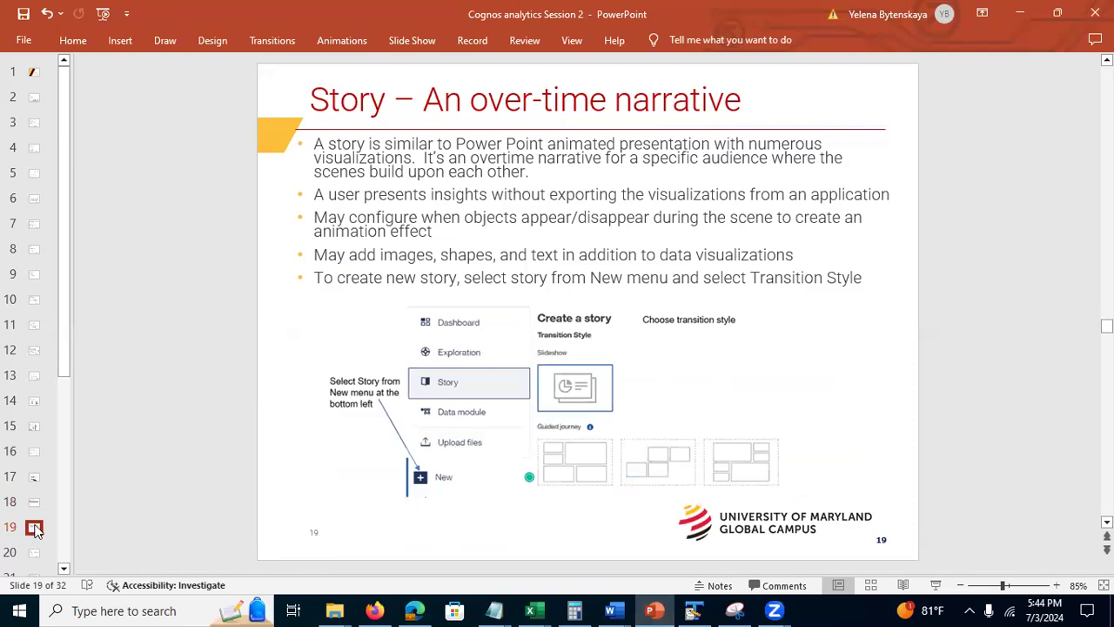
click(34, 502)
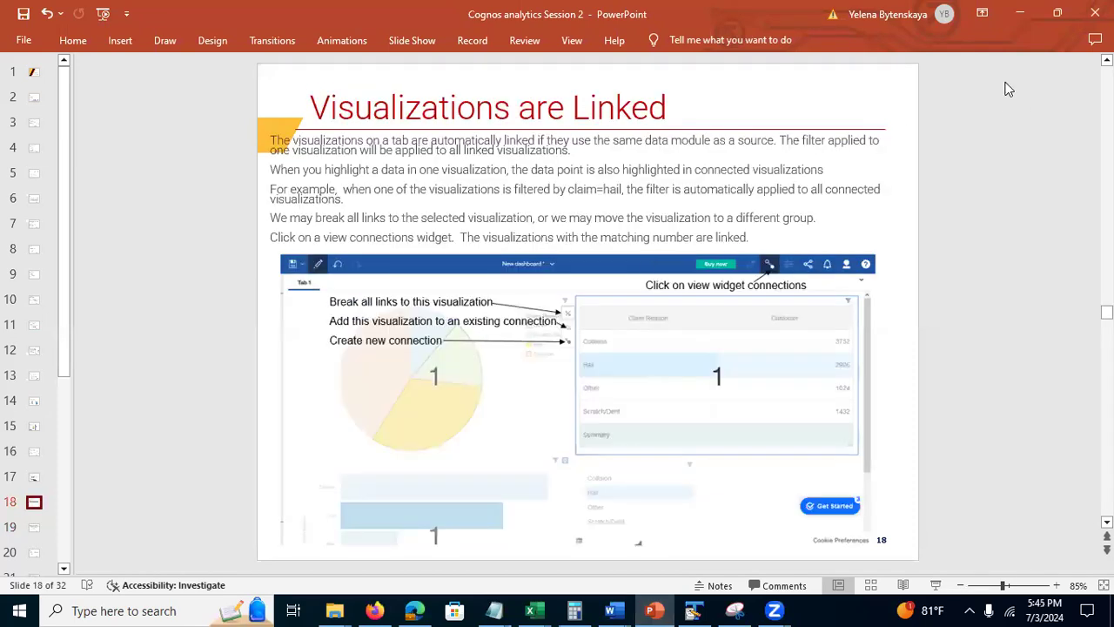
Step: Return to Cognos, save the ClaimsAndWeather_ConnectionsDemo dashboard and close it
click(1020, 13)
key(ctrl+s)
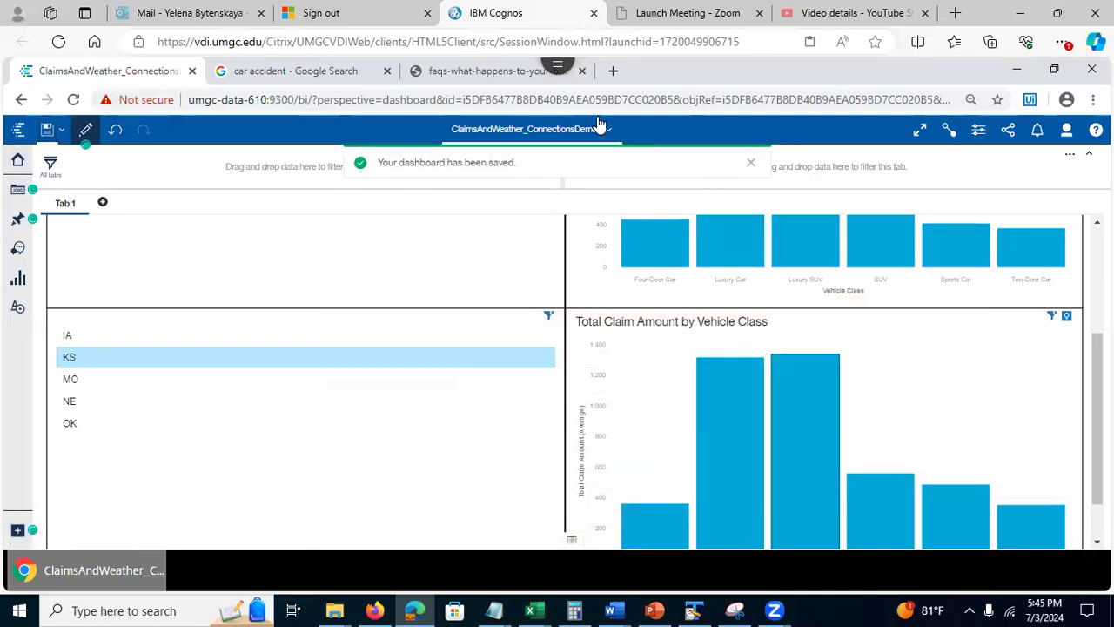
click(609, 130)
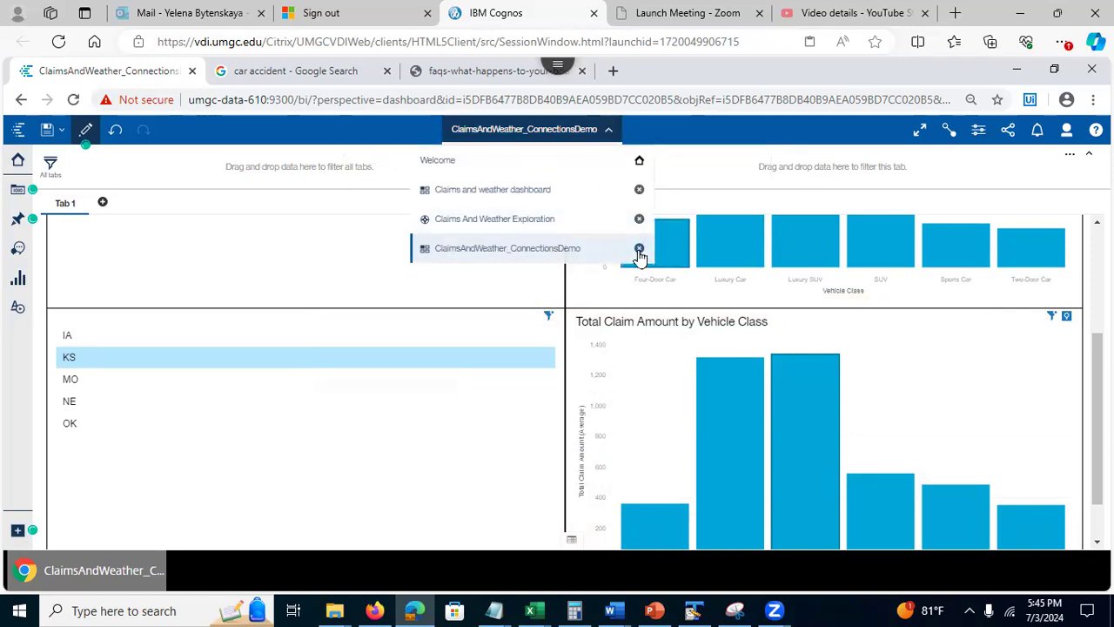
click(640, 249)
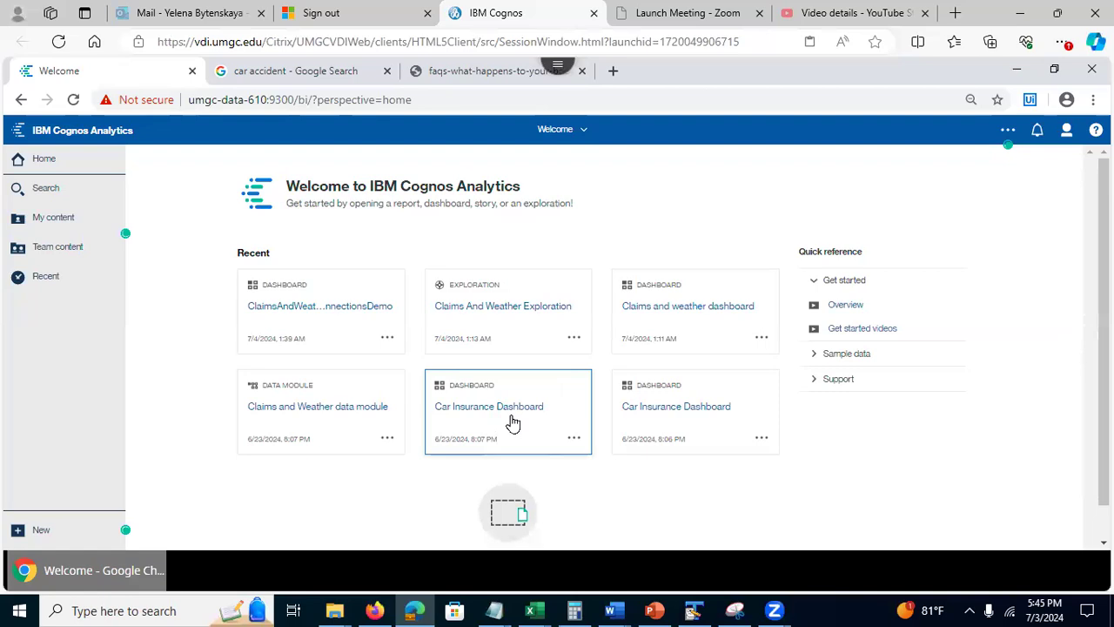
Step: Open the recent Car Insurance Dashboard dated 6/23/2024, 8:06 PM, and switch it to edit mode
click(685, 420)
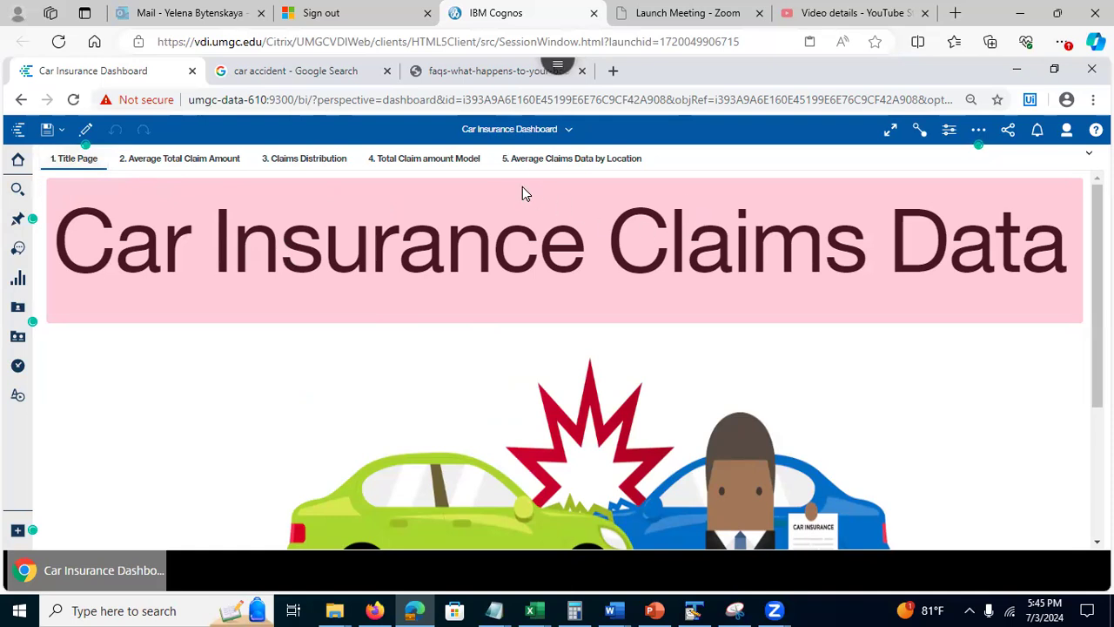
click(85, 129)
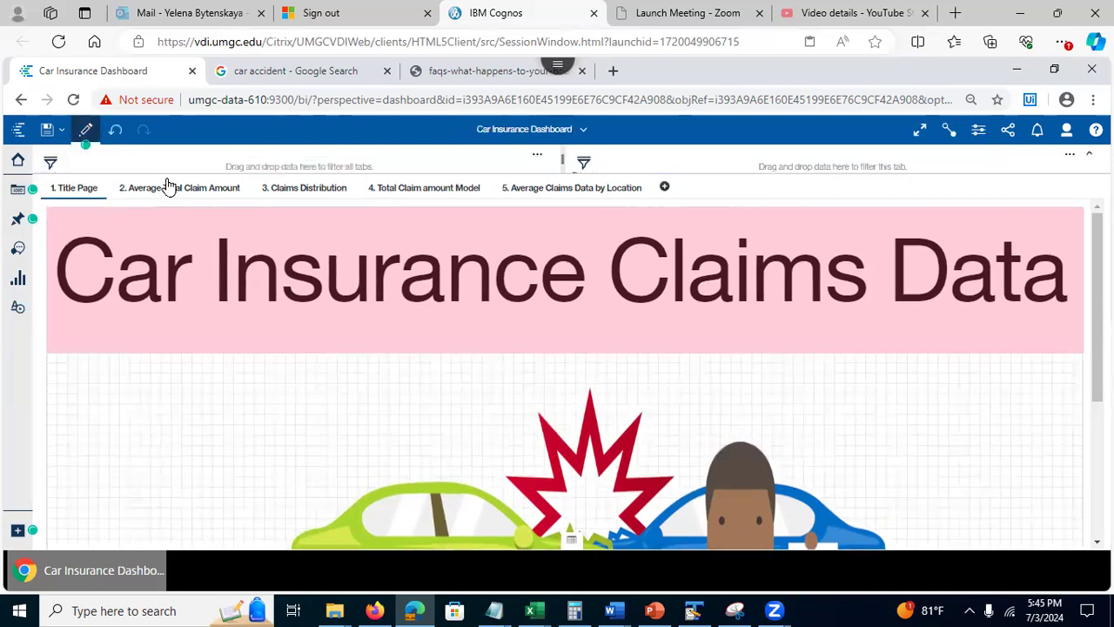
Step: Show the appearance properties of the "Car Insurance Claims Data" title text
click(379, 306)
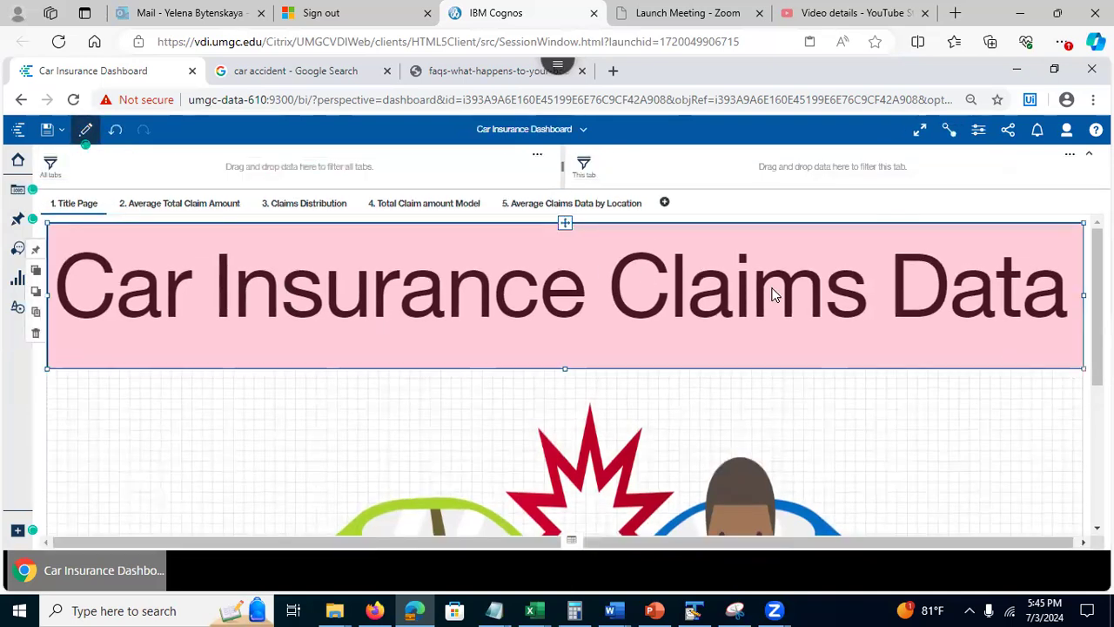
click(978, 129)
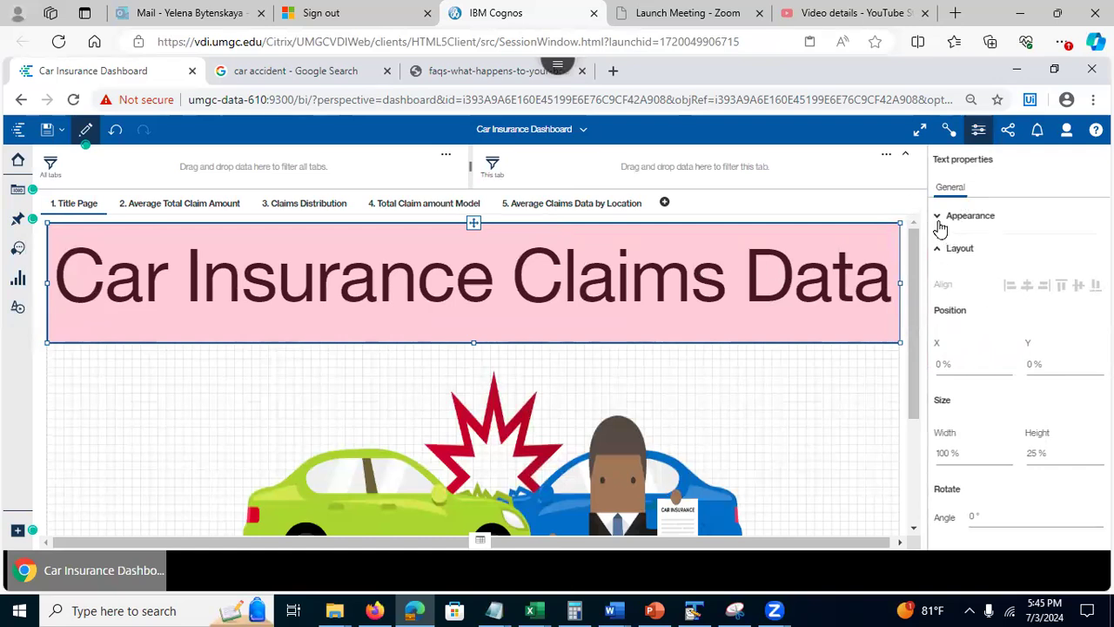
click(940, 227)
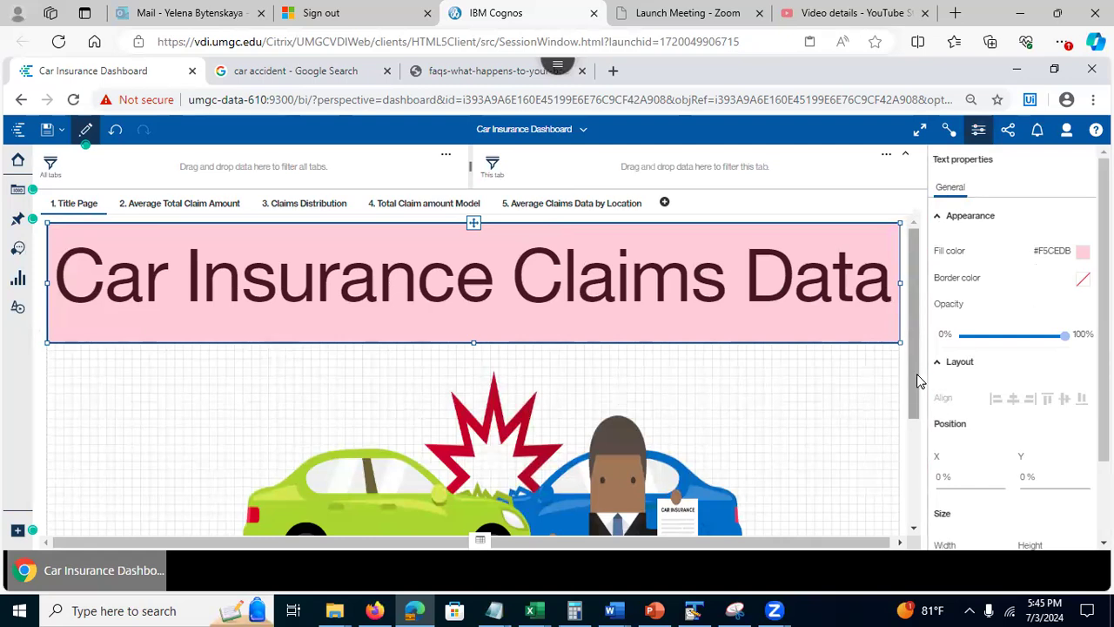
Step: Examine the image link in the properties of the car accident picture on the title page
drag(913, 384, 907, 451)
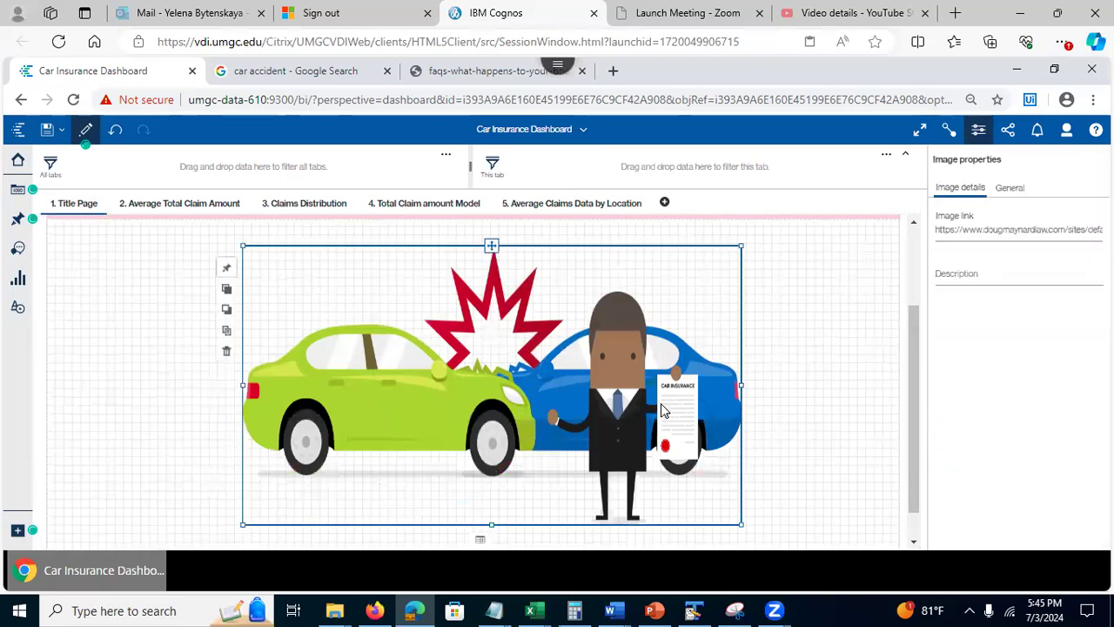
click(1008, 233)
triple_click(1007, 233)
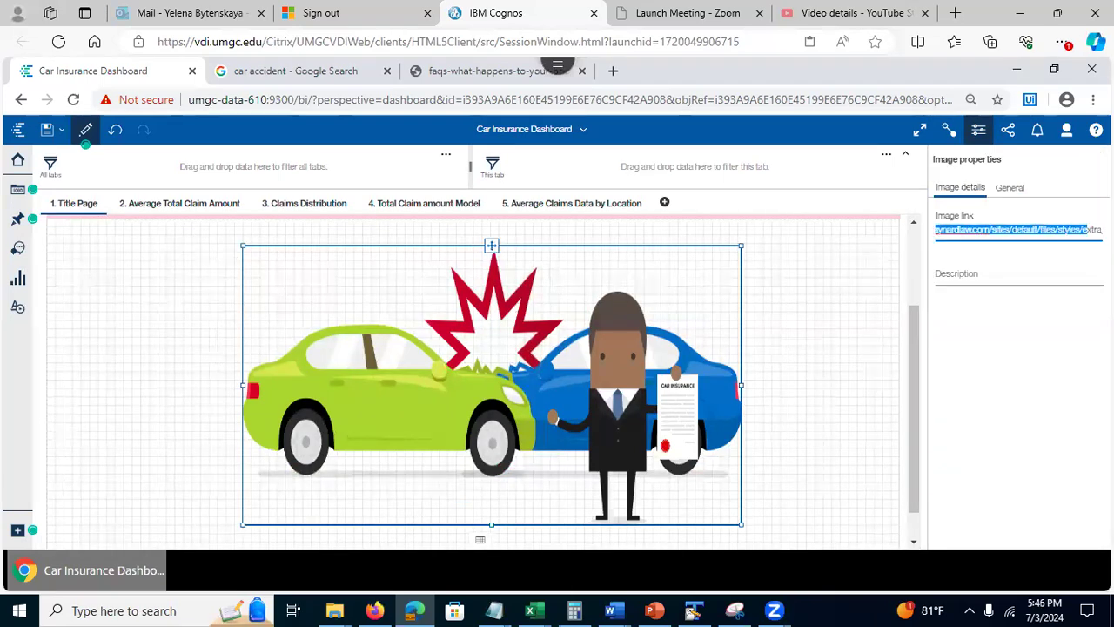
click(770, 392)
Step: Look through the line charts on the Average Total Claim Amount tab, and open the Claims Distribution tab
click(185, 208)
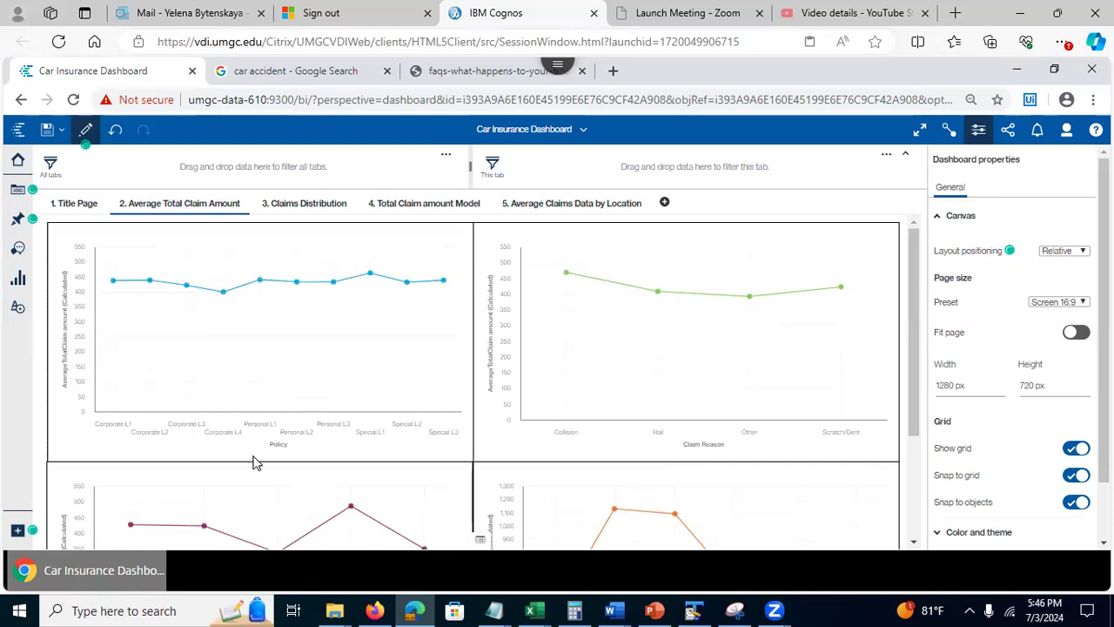
drag(914, 426, 912, 316)
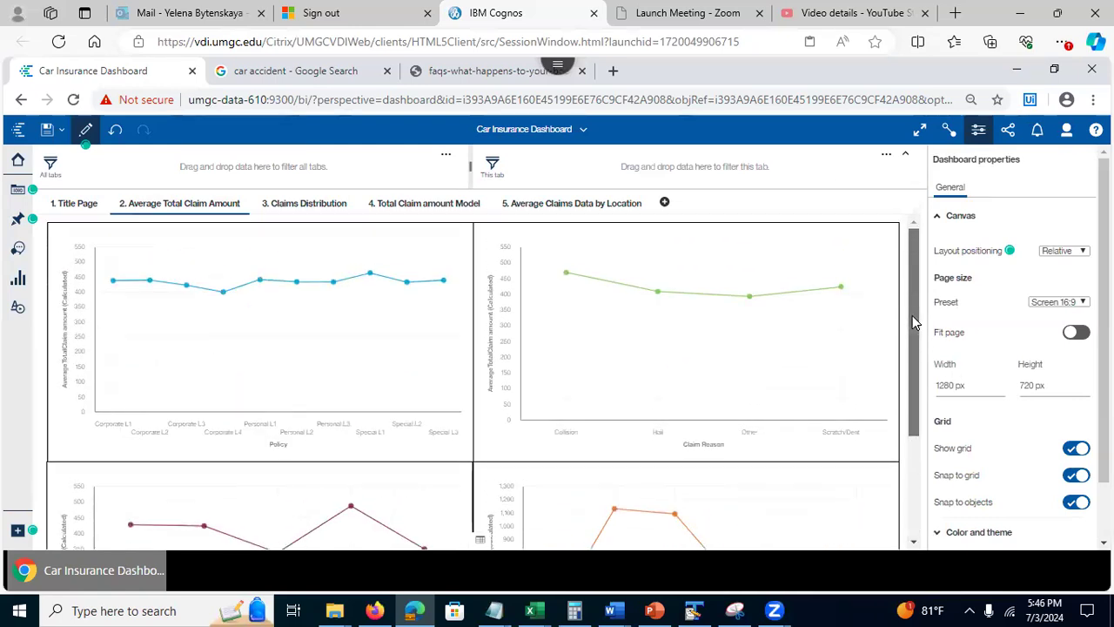
click(302, 207)
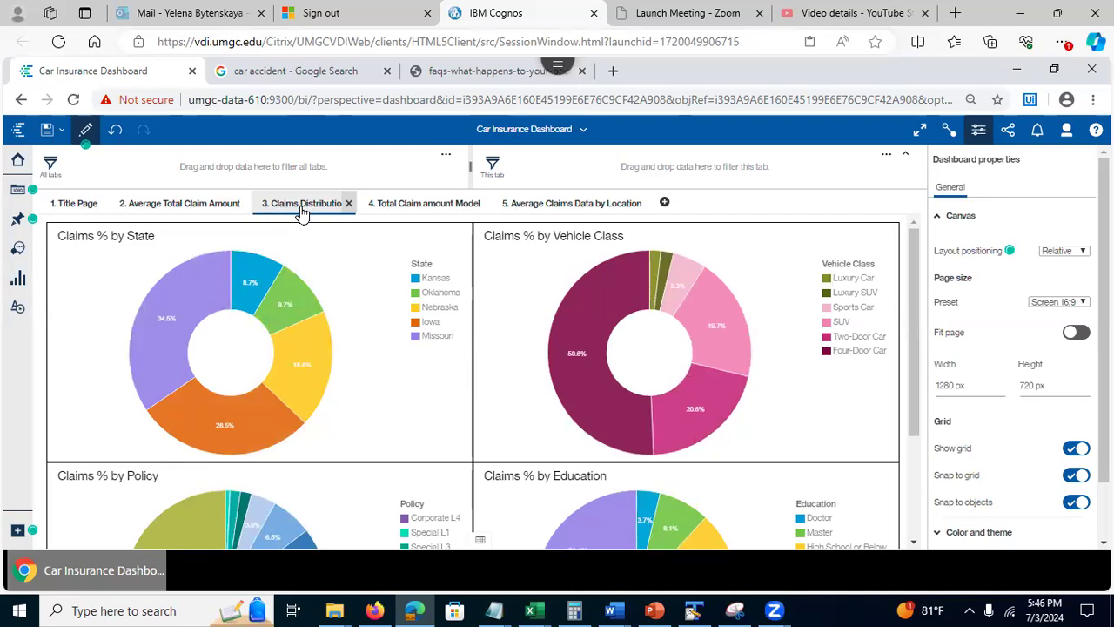
Step: Look through the donut charts on the Claims Distribution tab, and open the Total Claim amount Model tab
drag(915, 305, 872, 207)
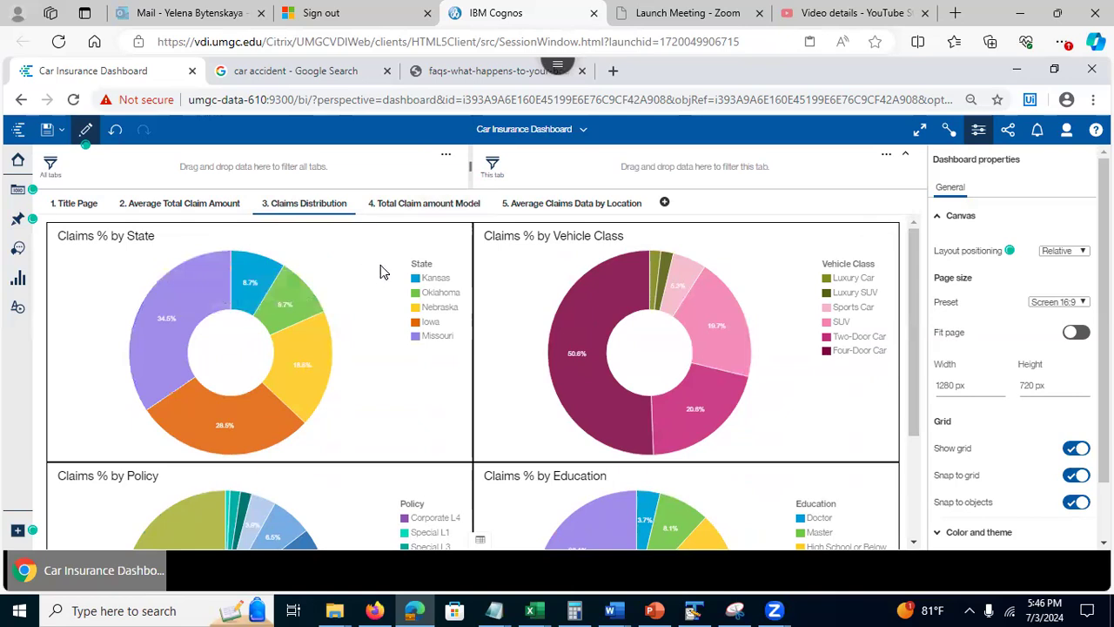
click(409, 205)
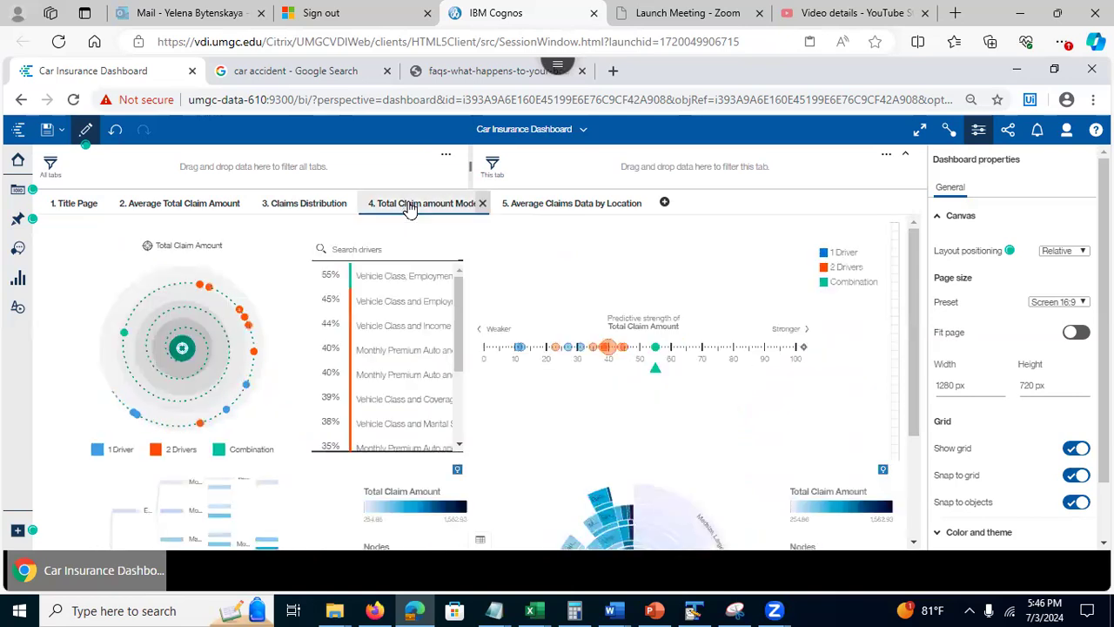
click(409, 209)
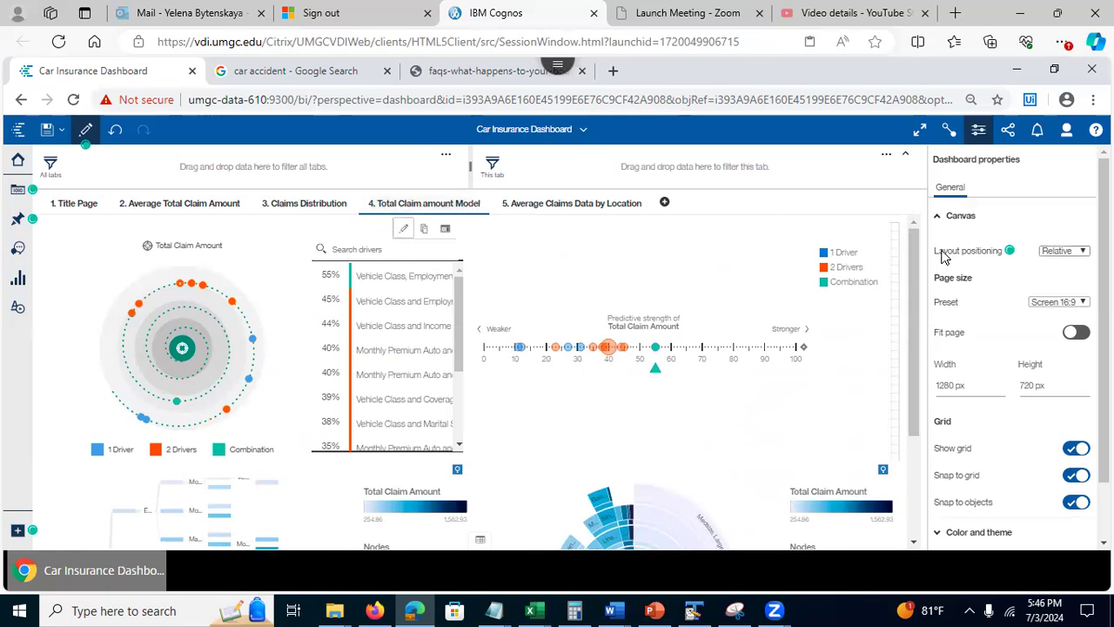
Step: Move the predictive strength chart on the Total Claim amount Model tab slightly to the right, up to the canvas edge
drag(920, 258, 903, 167)
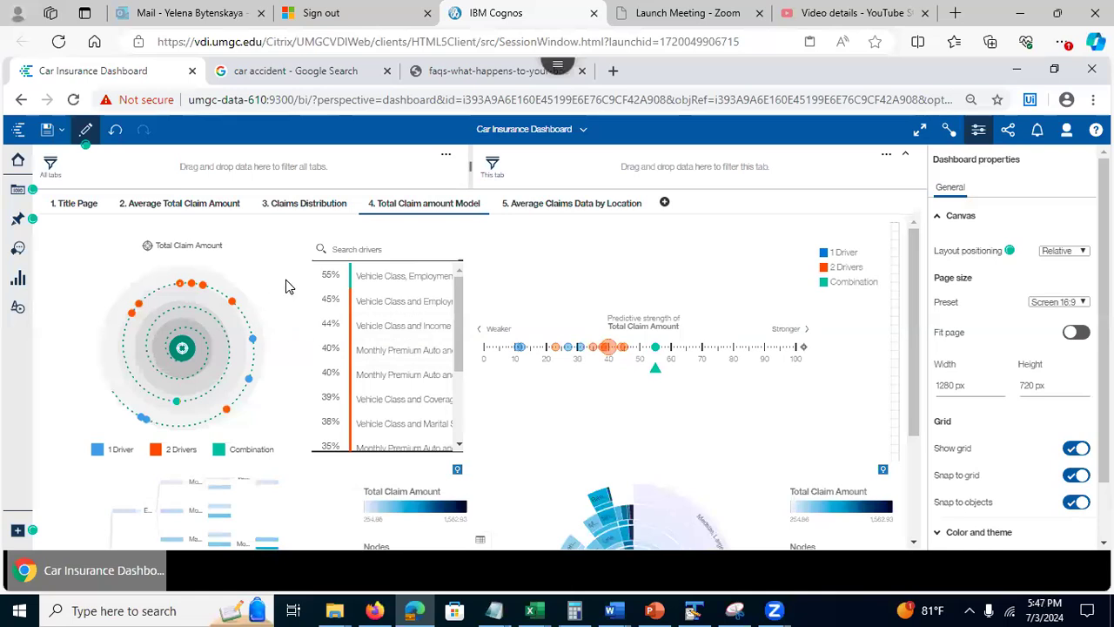
click(659, 278)
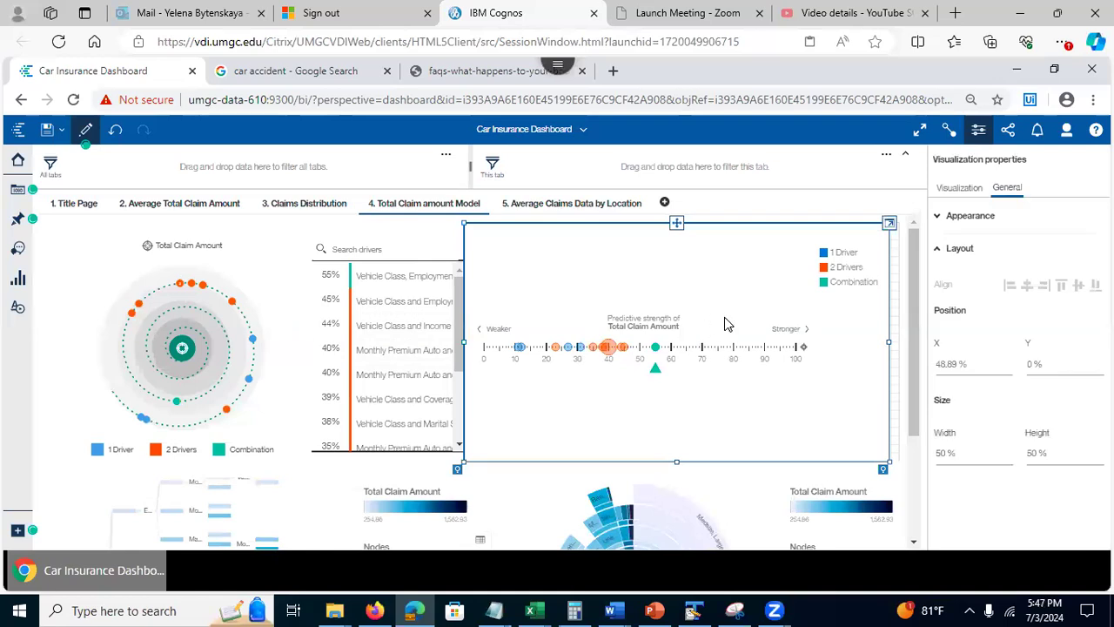
drag(677, 220, 690, 289)
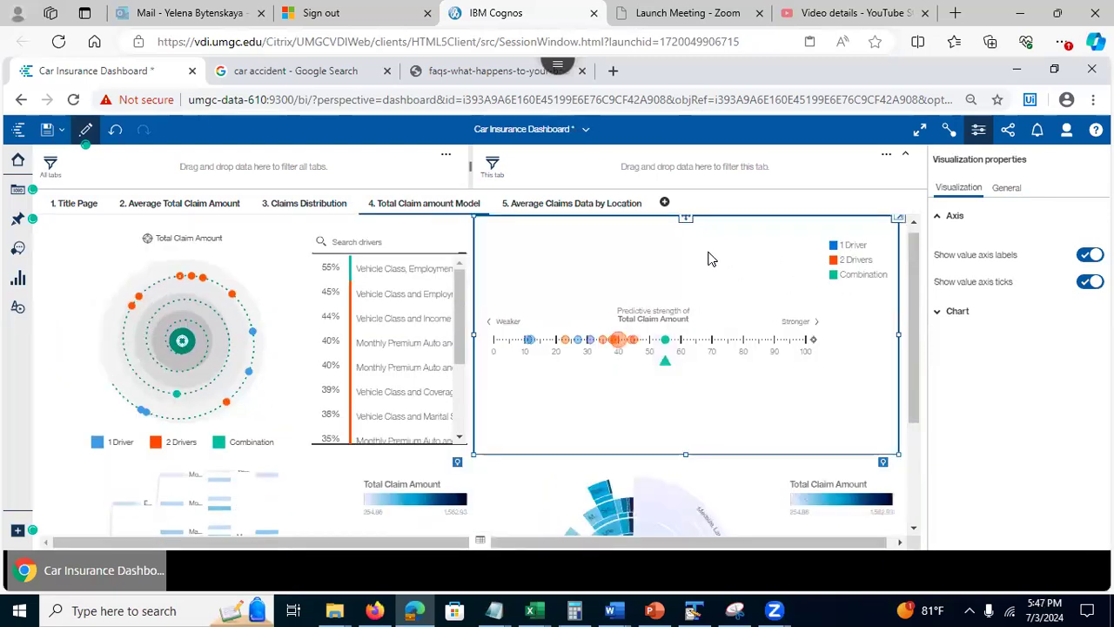
Step: Examine the data slots of the EmploymentStatus stacked column chart on the Average Claims Data by Location tab
click(560, 204)
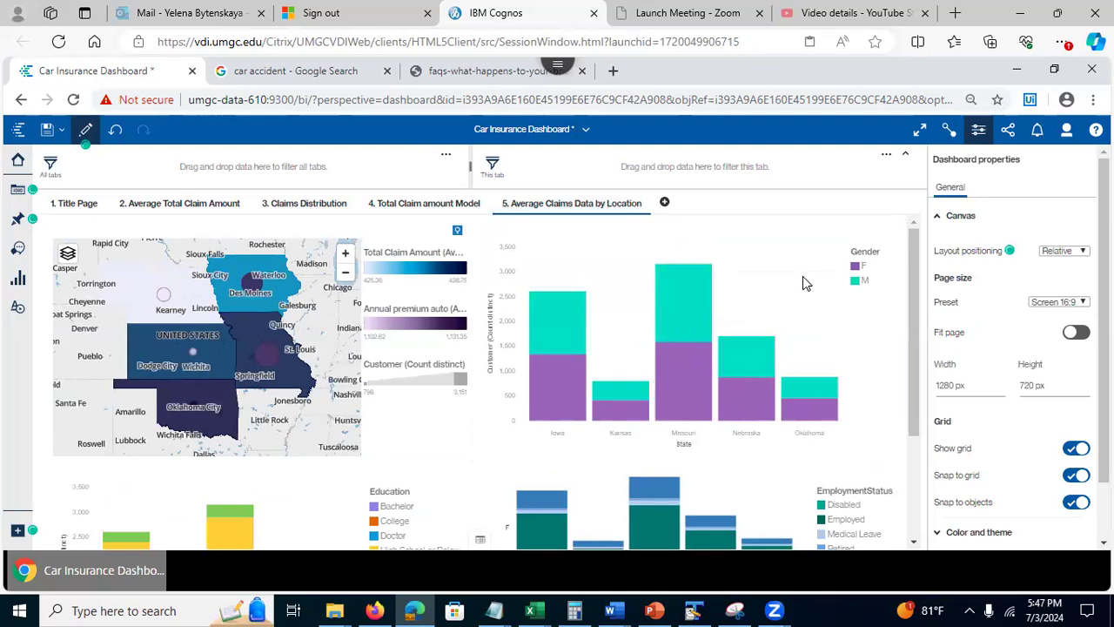
drag(927, 394, 933, 535)
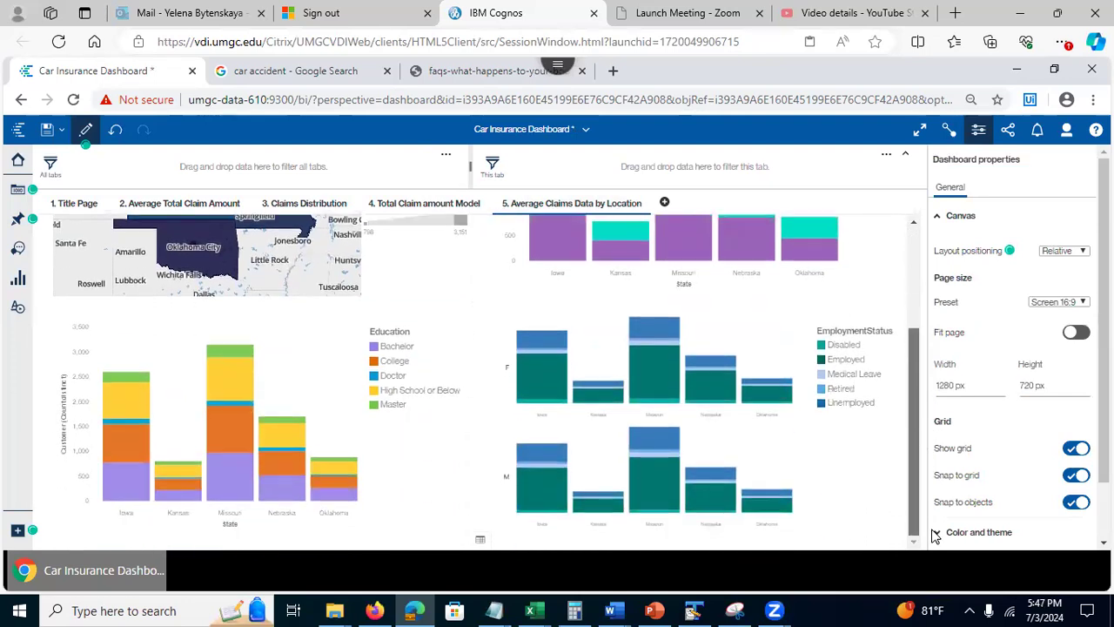
click(790, 448)
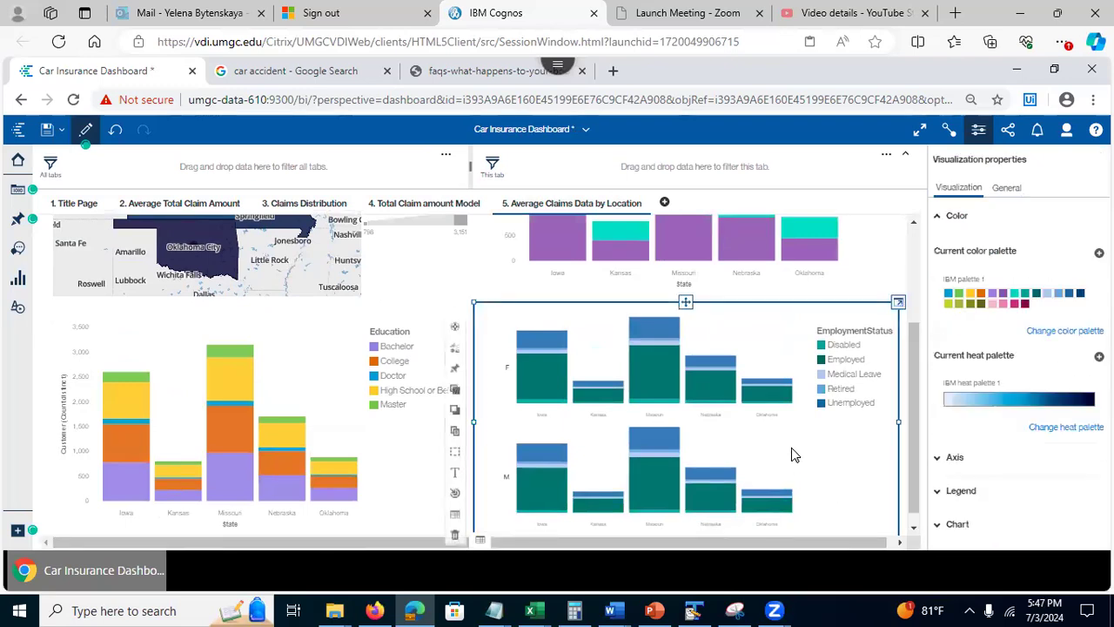
click(898, 302)
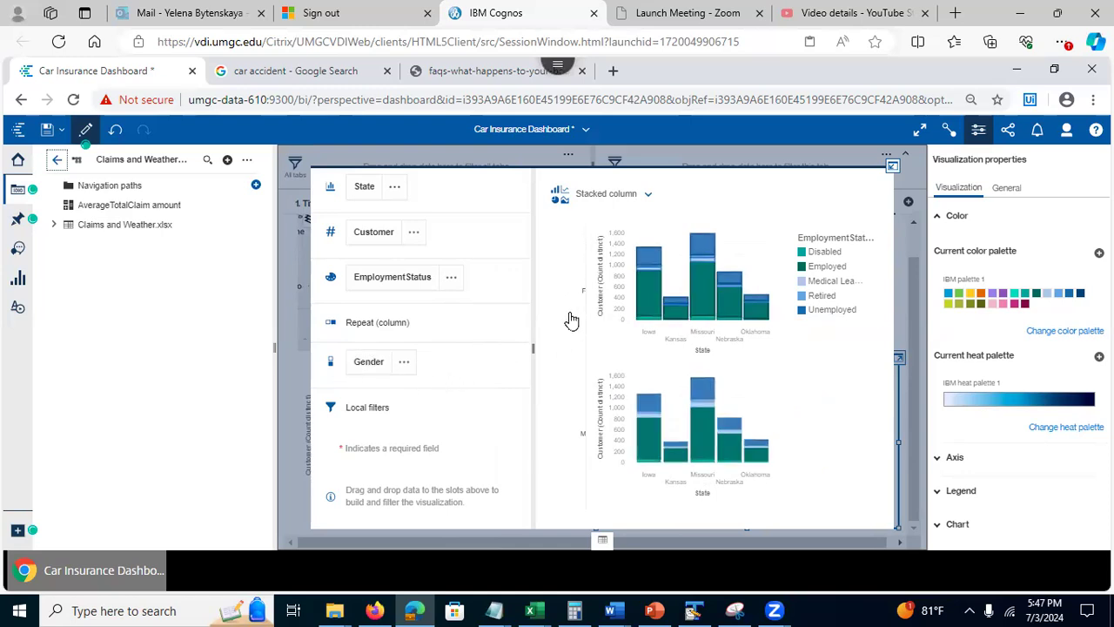
mouse_move(567, 433)
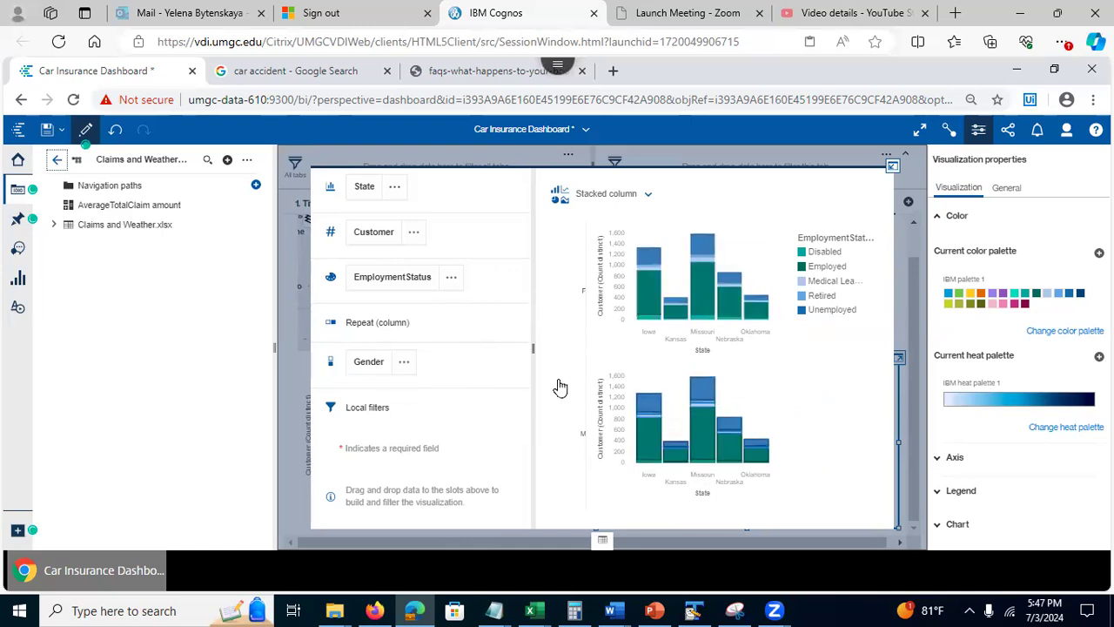
click(892, 166)
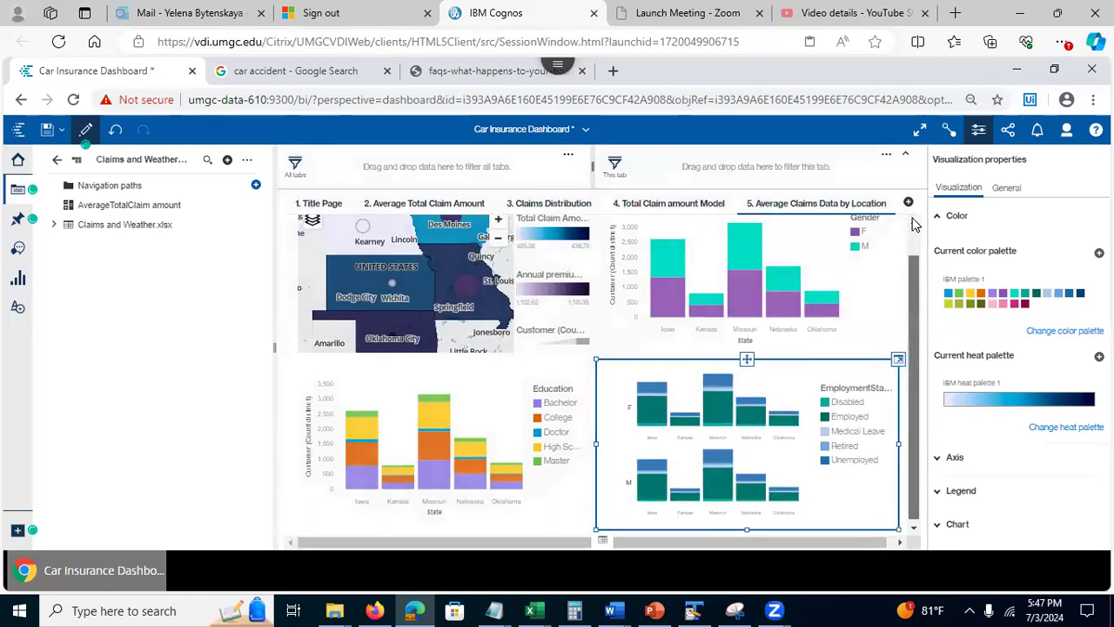
Step: Hide the data sources list, and review the Title Page and Average Total Claim Amount tabs
click(307, 206)
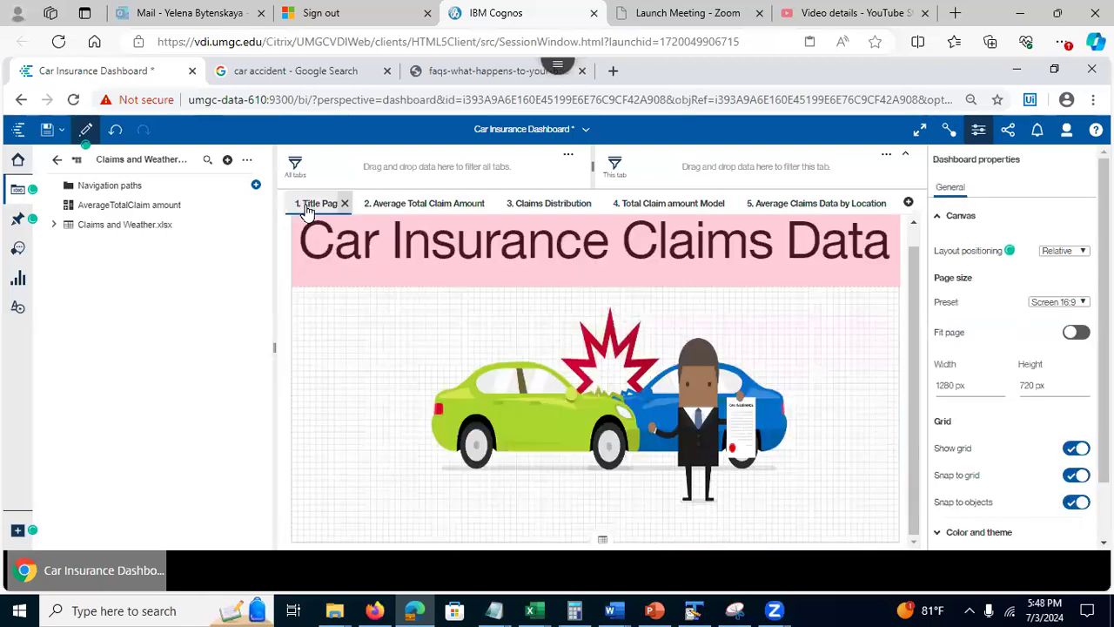
click(15, 193)
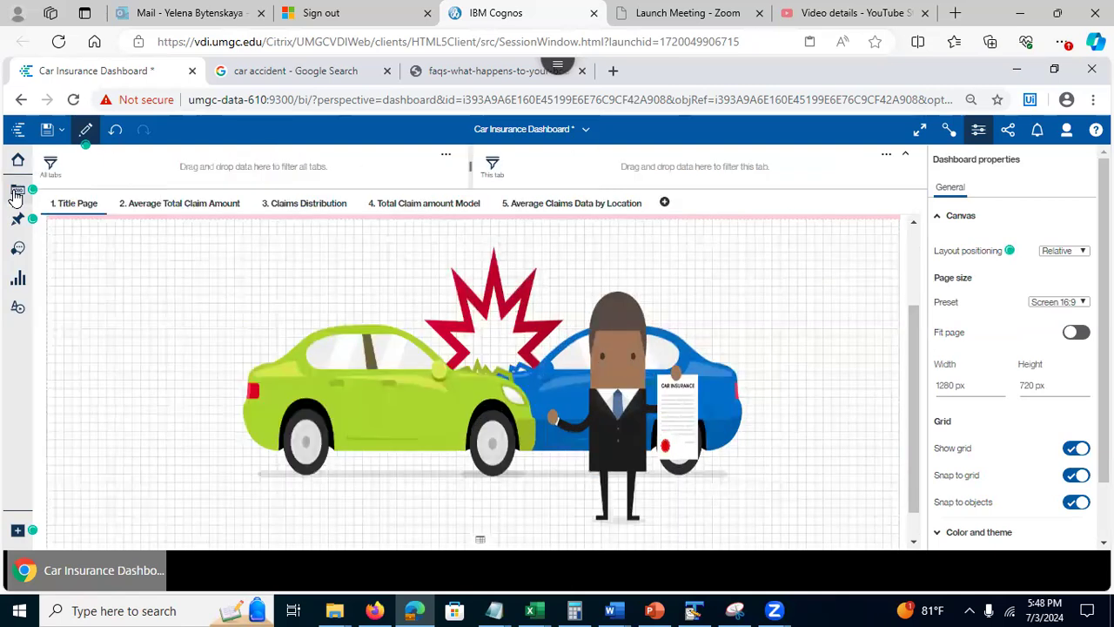
click(74, 203)
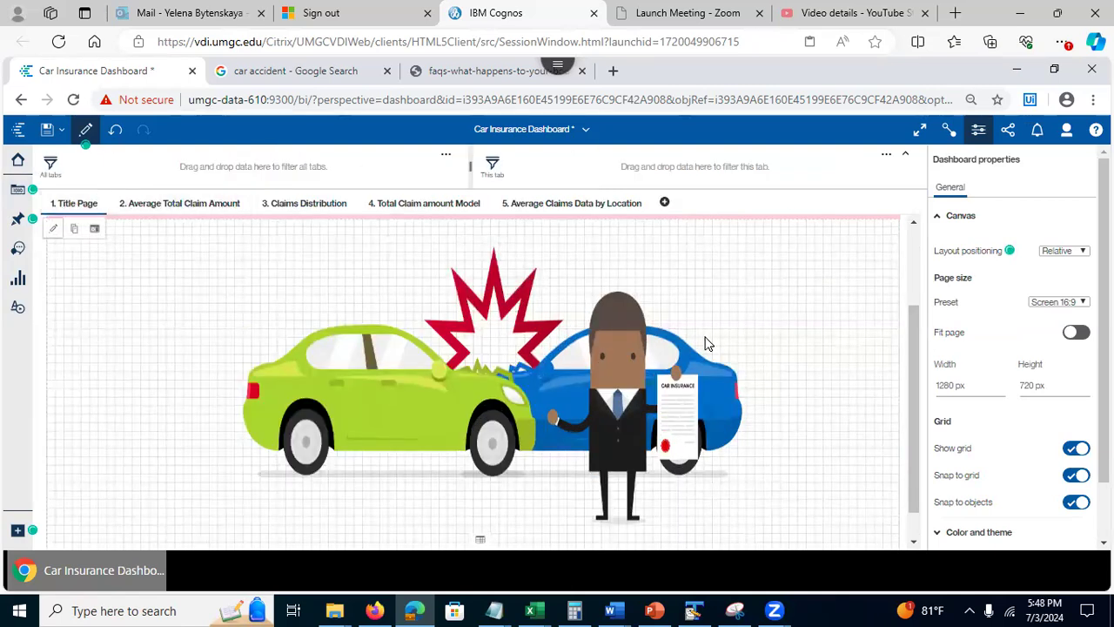
scroll(910, 366, up, 3)
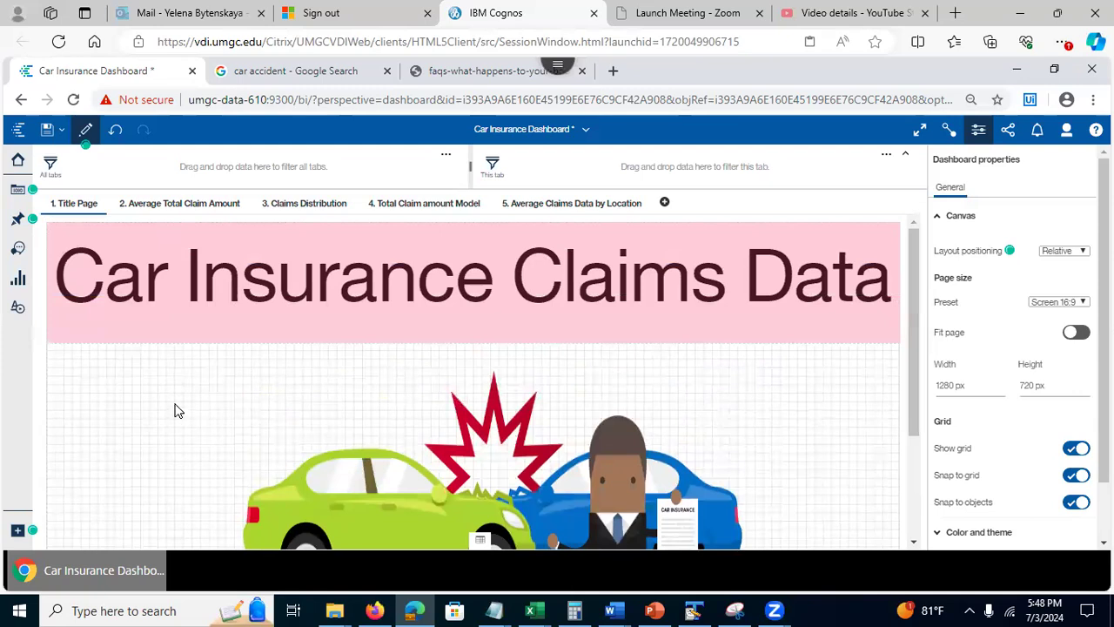
click(171, 205)
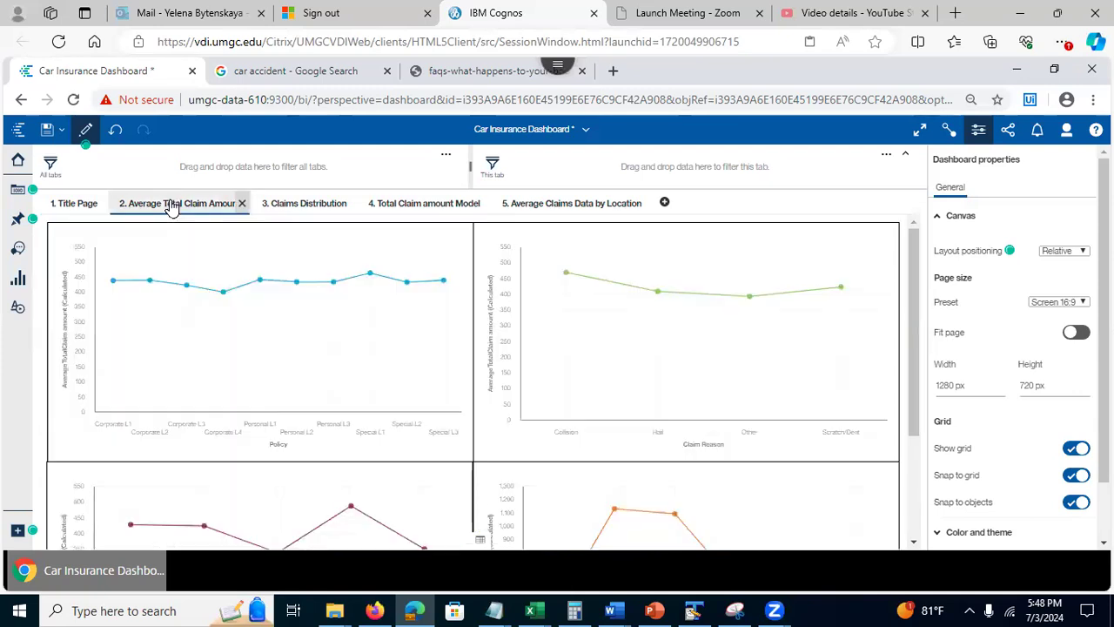
click(68, 212)
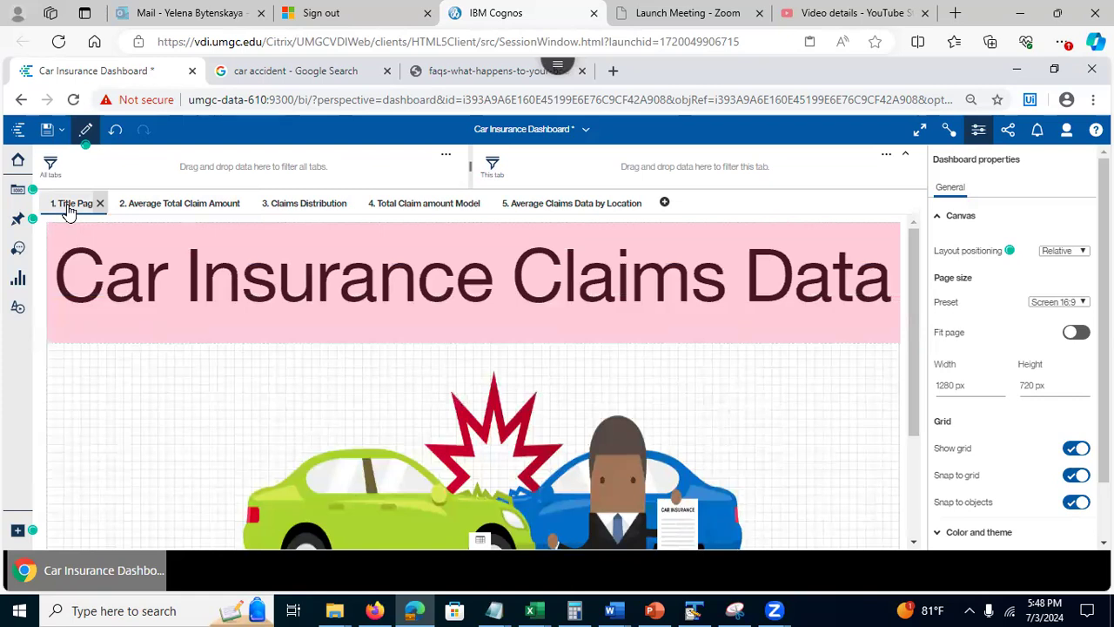
Step: Switch to the PowerPoint presentation, read slide 19 "Story – An over-time narrative", and return to the Cognos dashboard
click(662, 609)
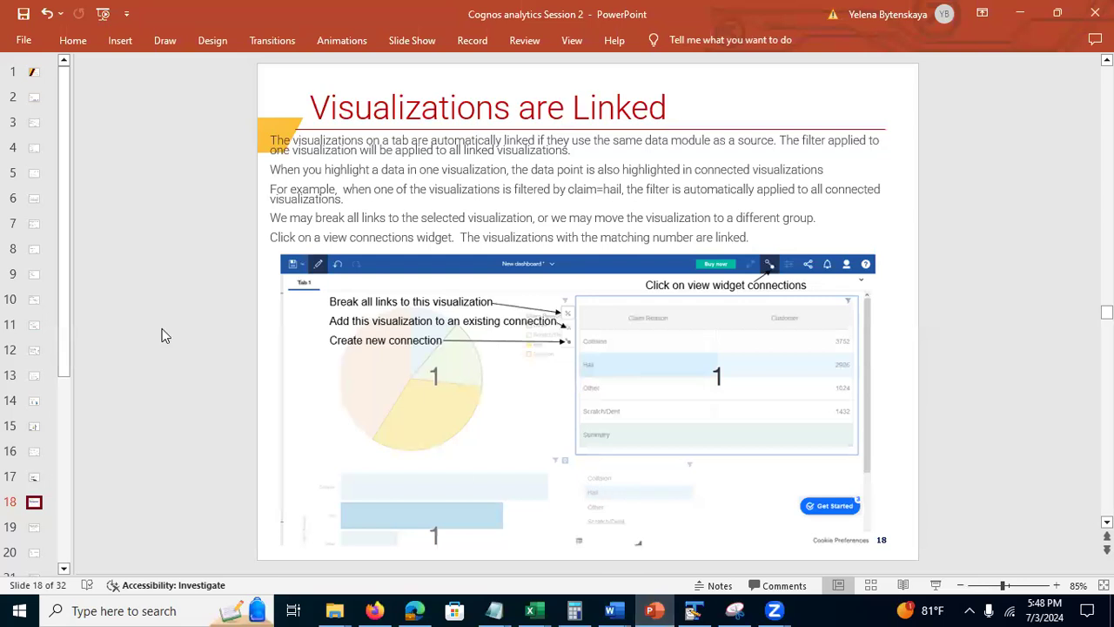
click(39, 529)
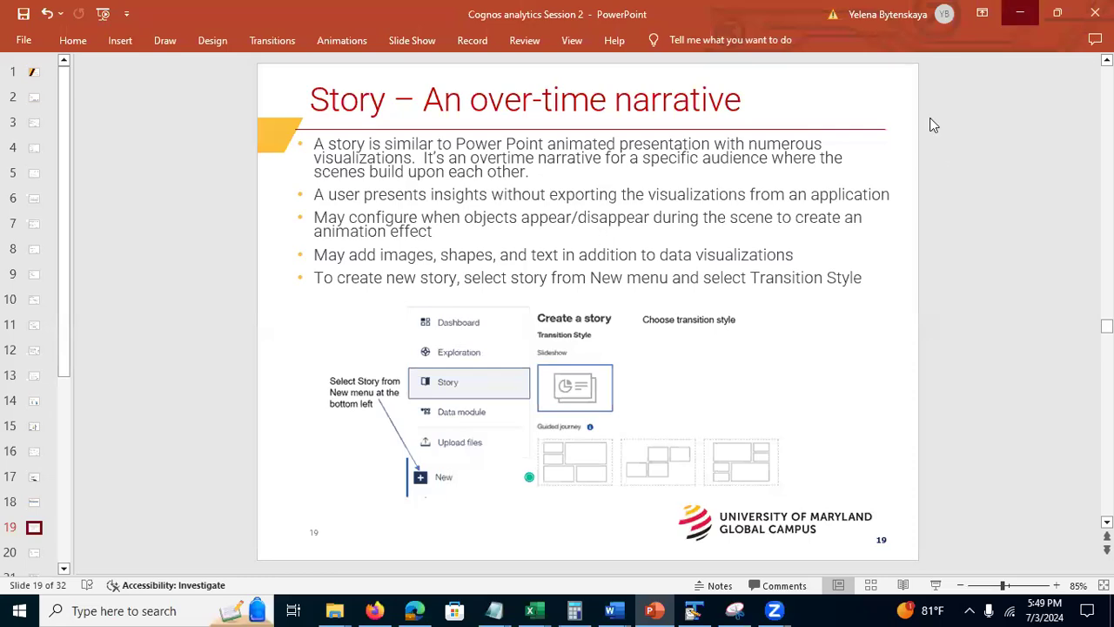
click(1019, 12)
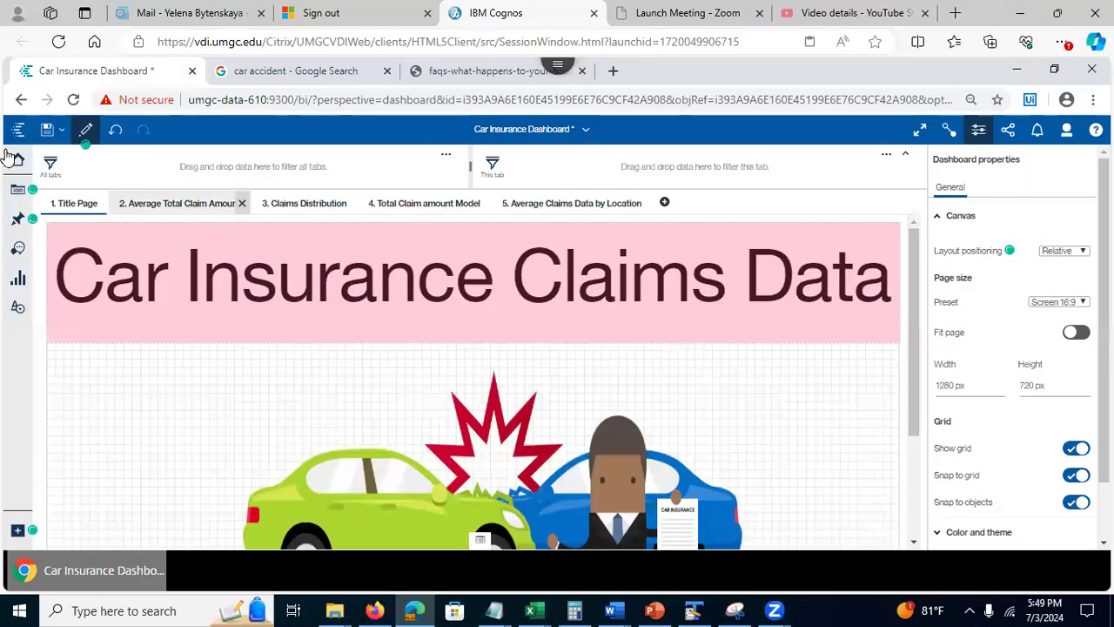
Step: Save the dashboard, and start saving it as a story with the Slideshow template
click(49, 131)
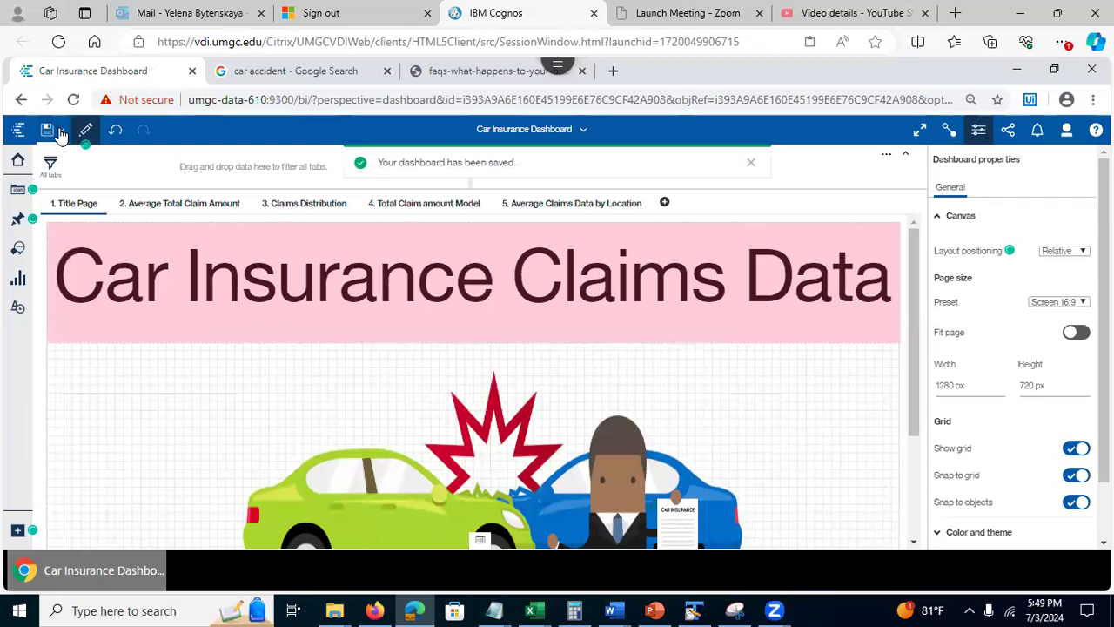
click(61, 132)
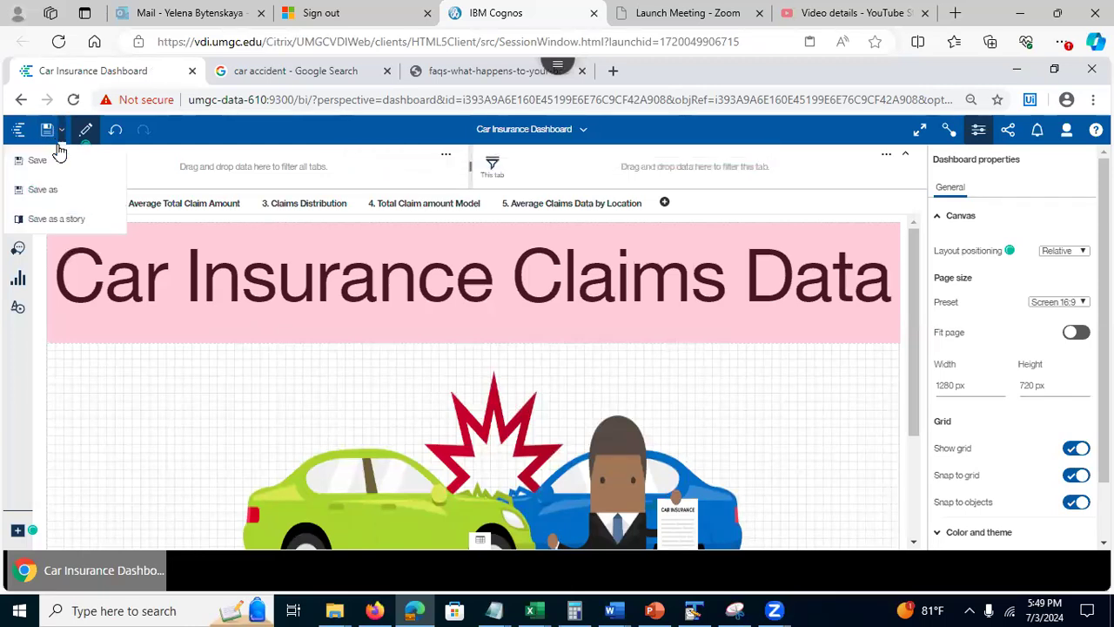
click(54, 221)
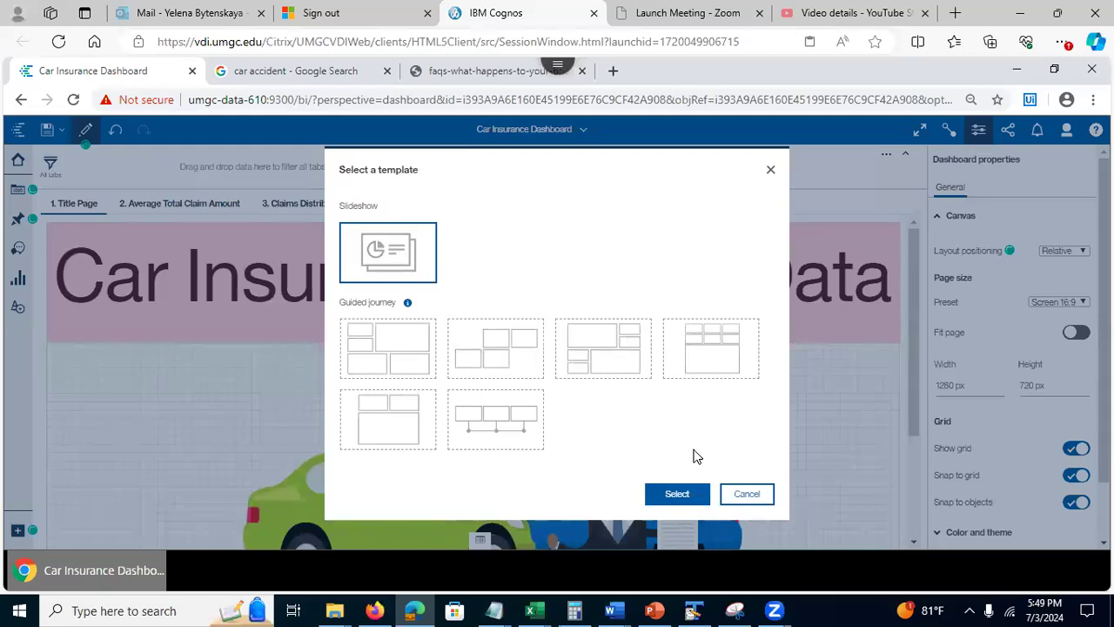
click(677, 494)
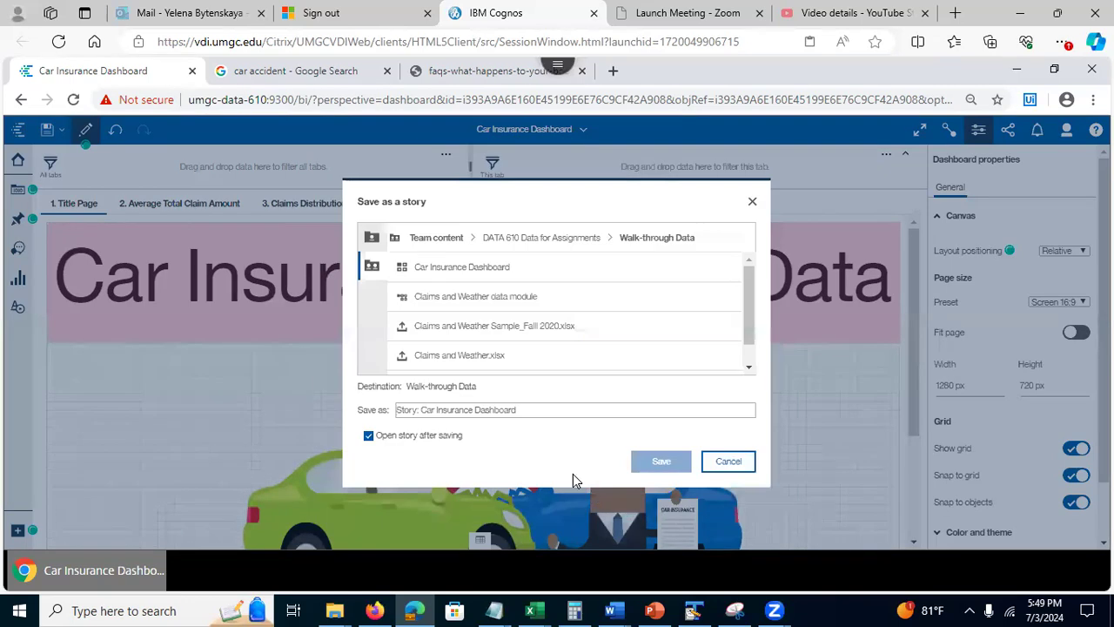
Step: Save the story in My content as "Story: Car Insurance Dashboard", with the option to open it after saving
click(374, 237)
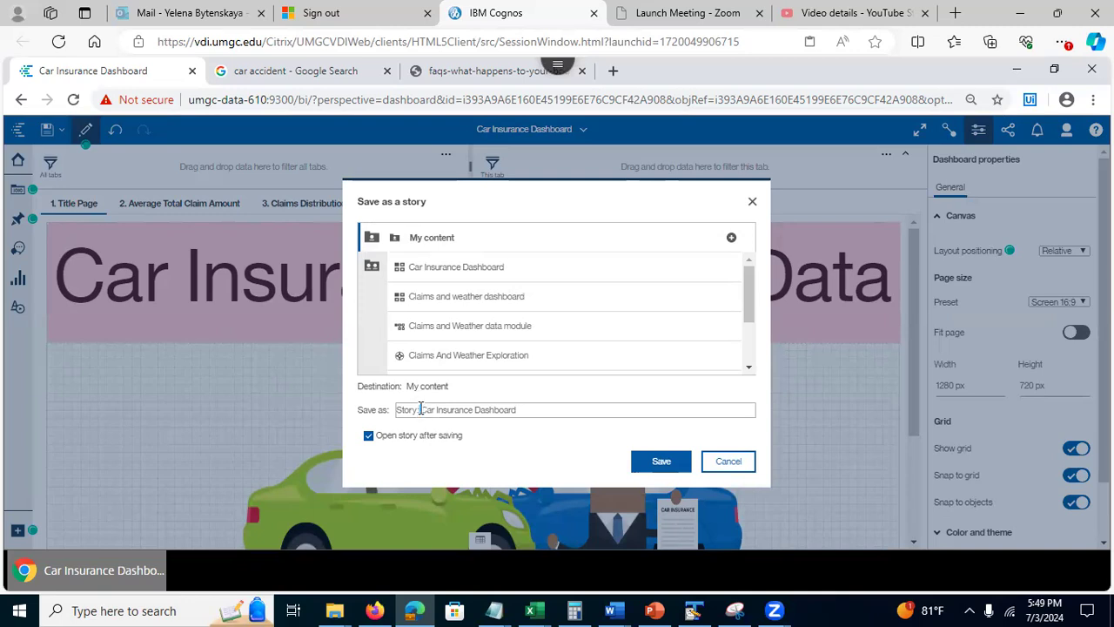
drag(422, 407, 534, 409)
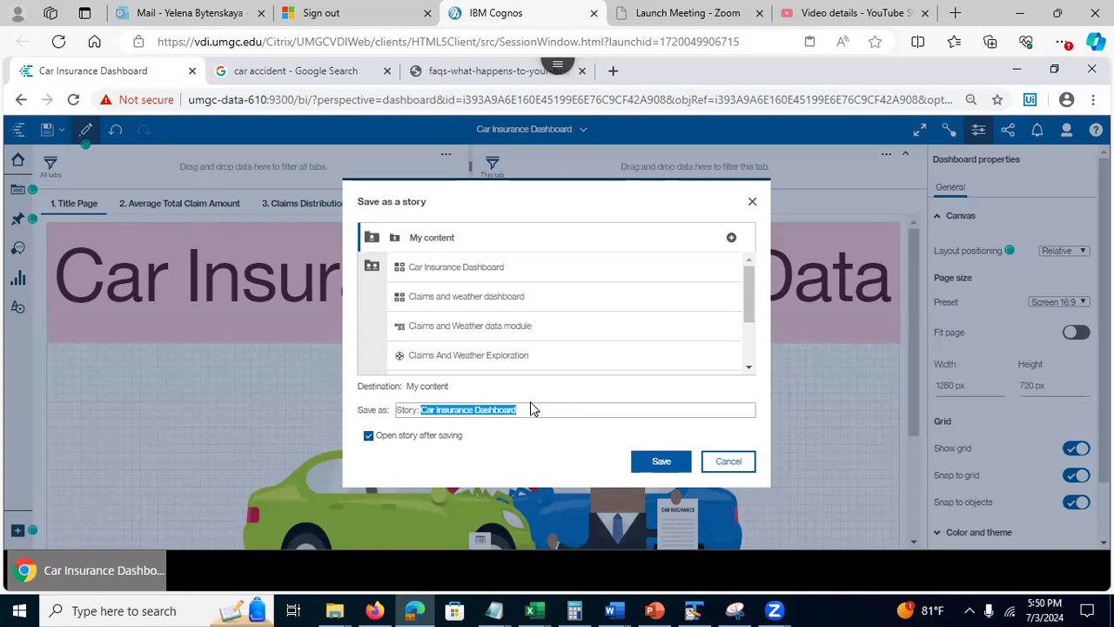
click(413, 410)
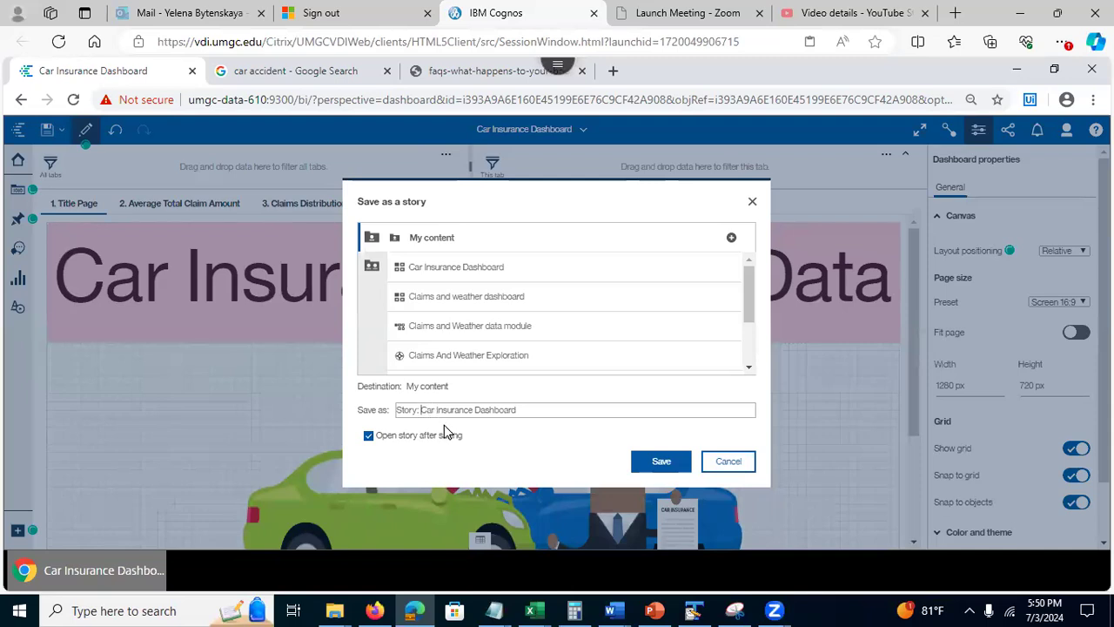
click(654, 461)
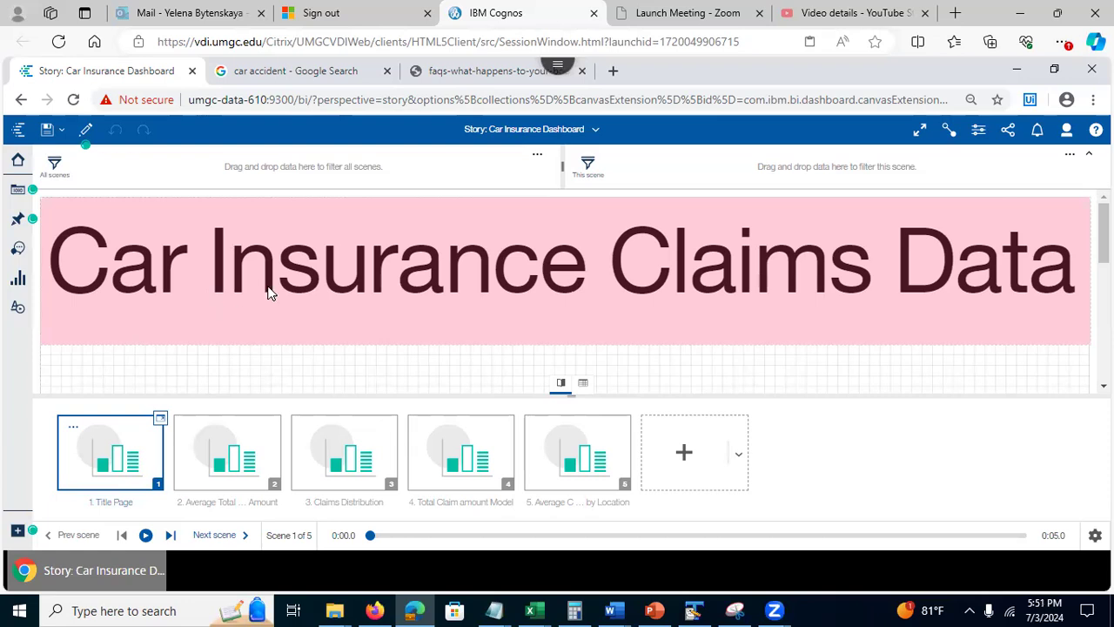
Step: Set the text color of the "Car Insurance Claims Data" title on the first scene to black (#000000)
click(978, 129)
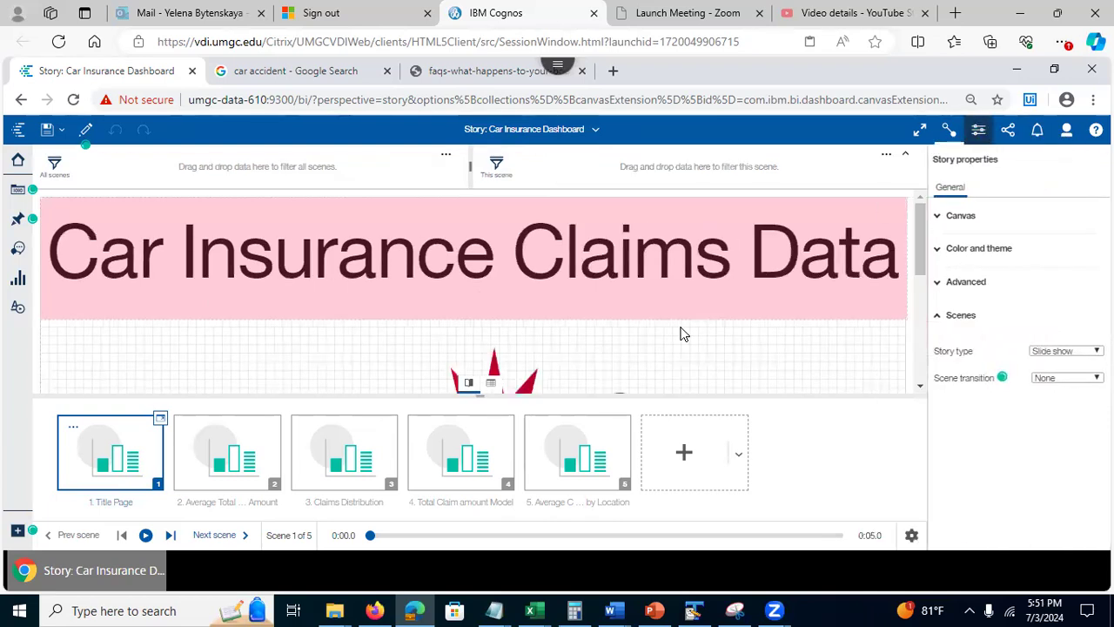
click(690, 276)
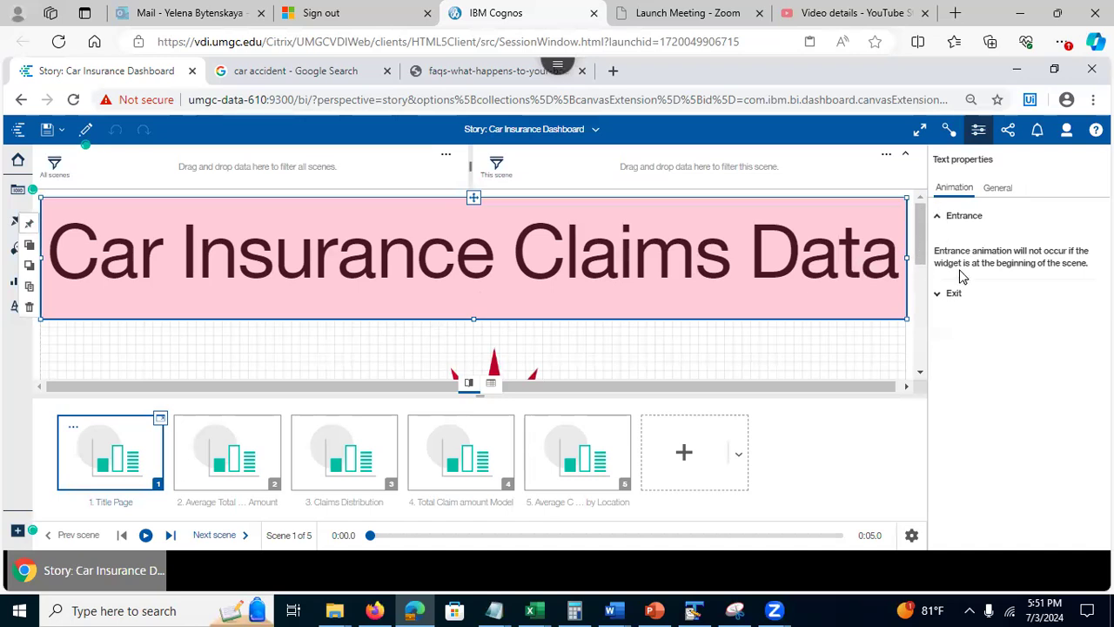
double_click(805, 279)
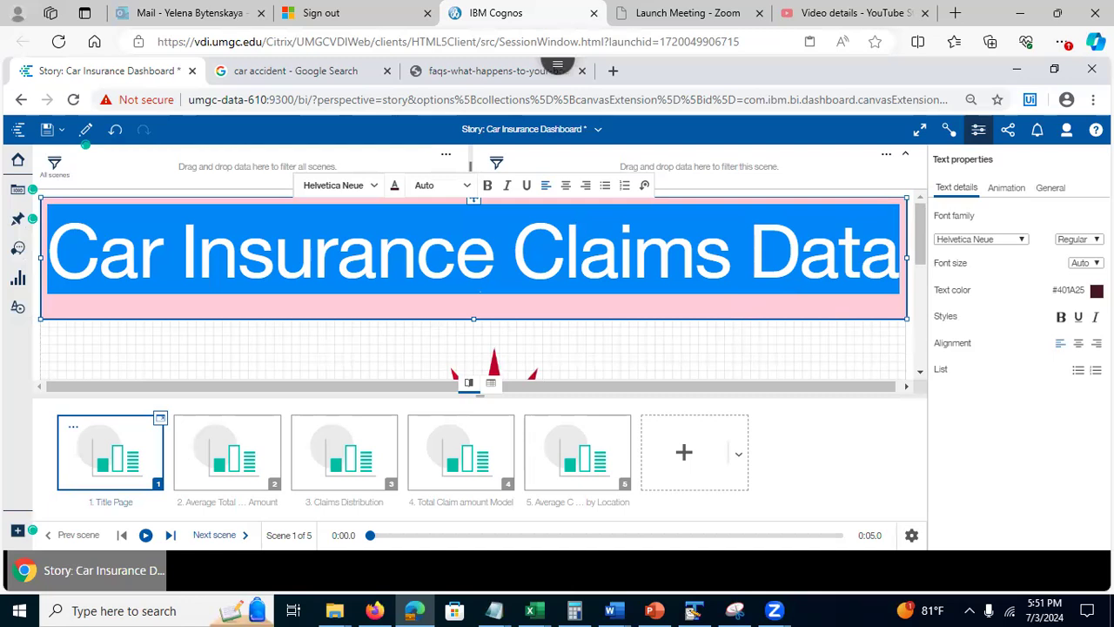
click(1096, 290)
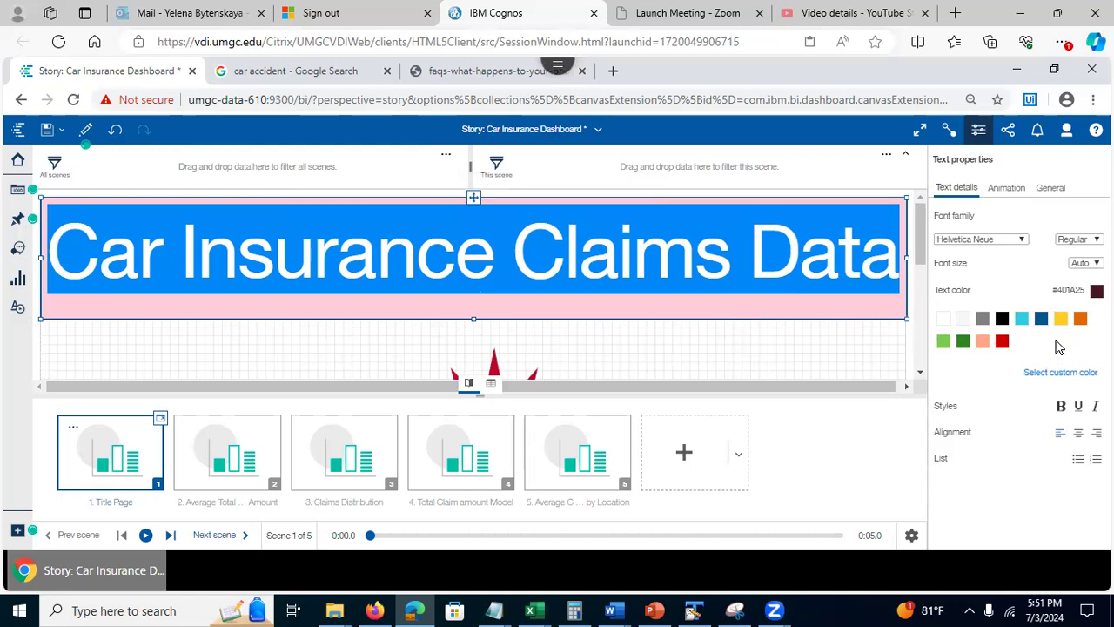
click(1001, 319)
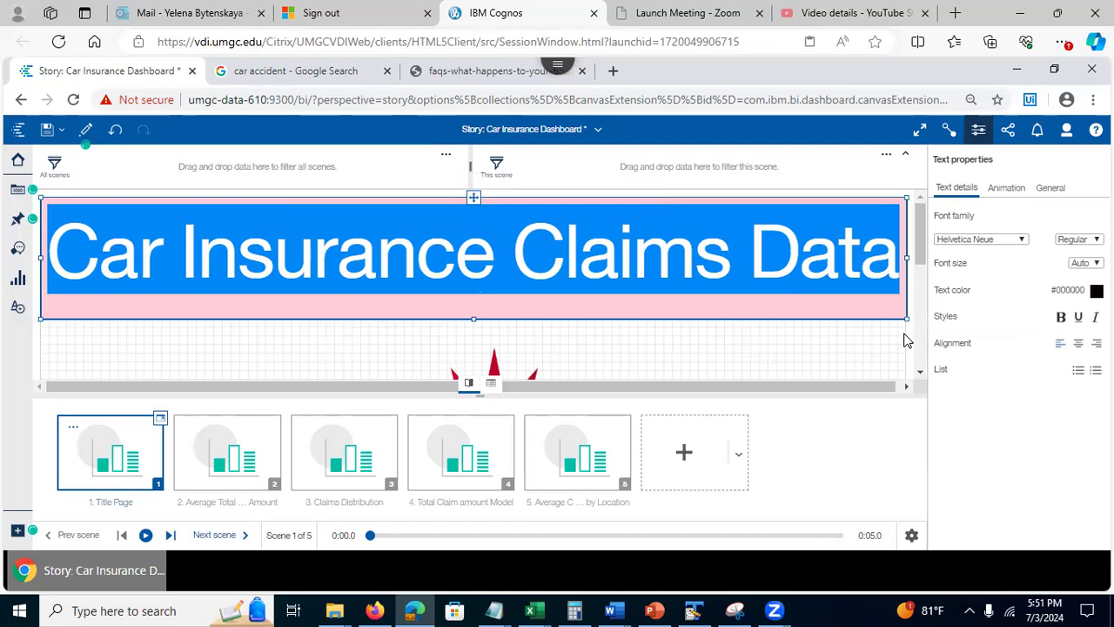
click(783, 342)
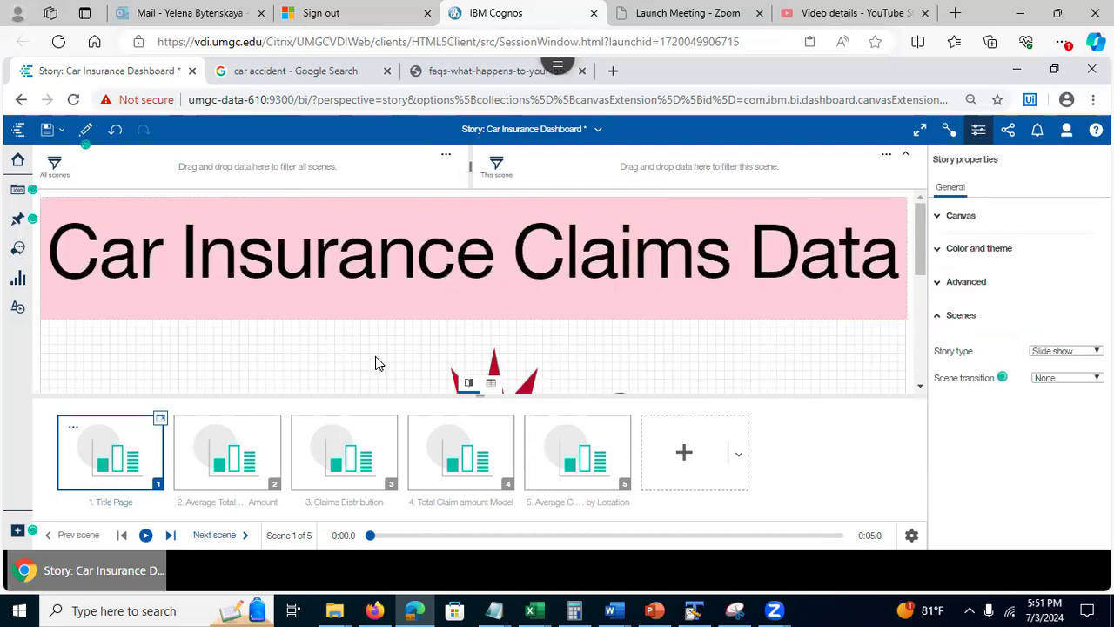
Step: Undo the last text color change on the Title Page scene's title, and switch edit mode off and on to close the properties
click(116, 130)
click(193, 276)
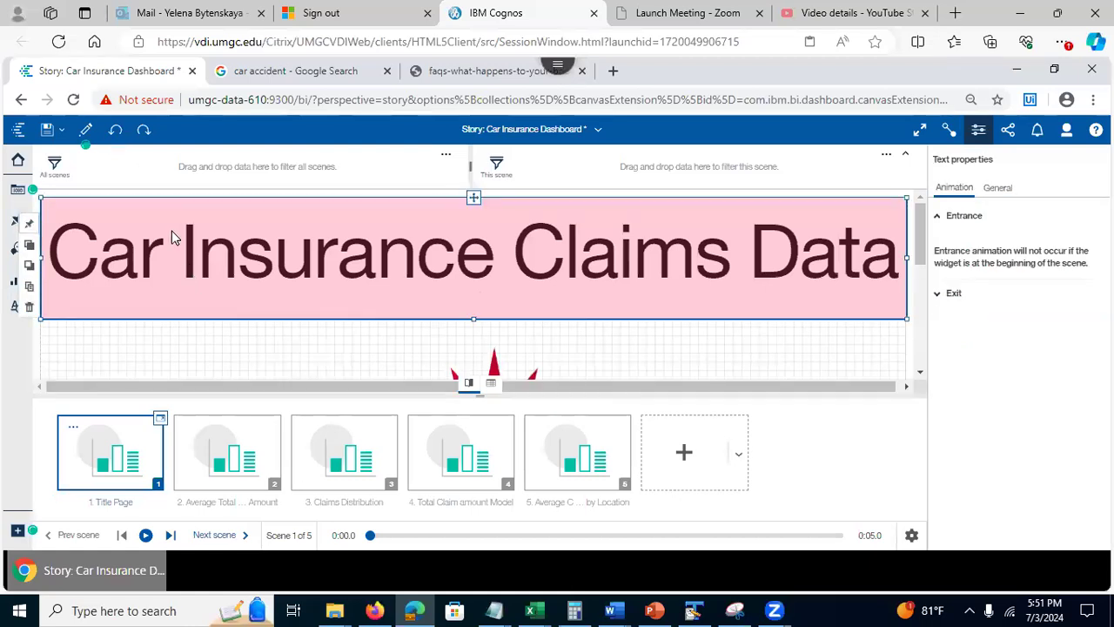
click(85, 134)
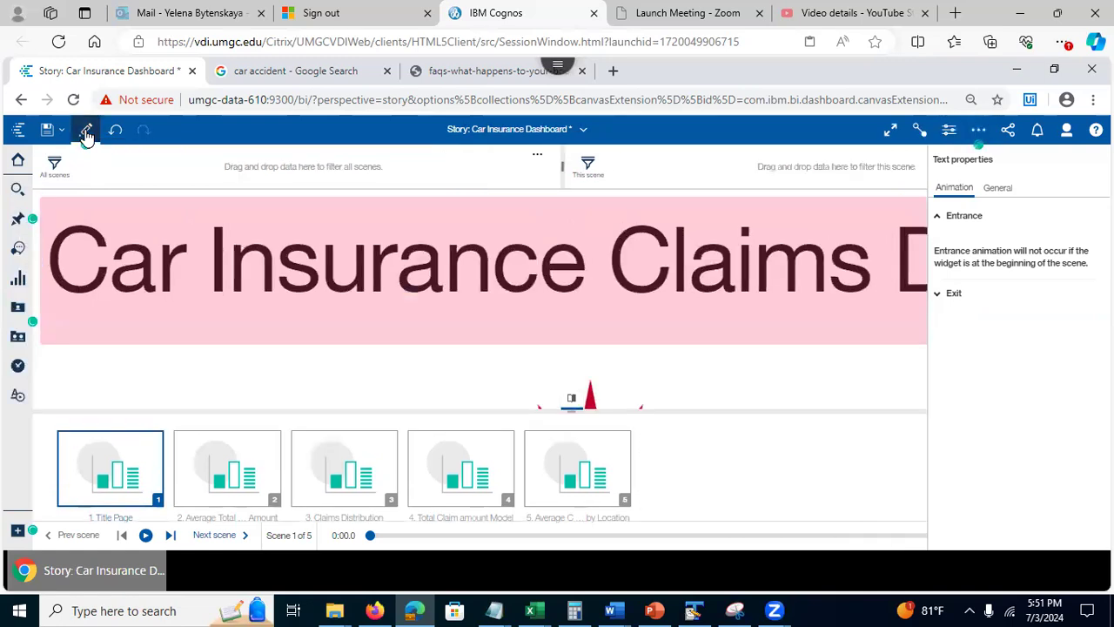
click(86, 132)
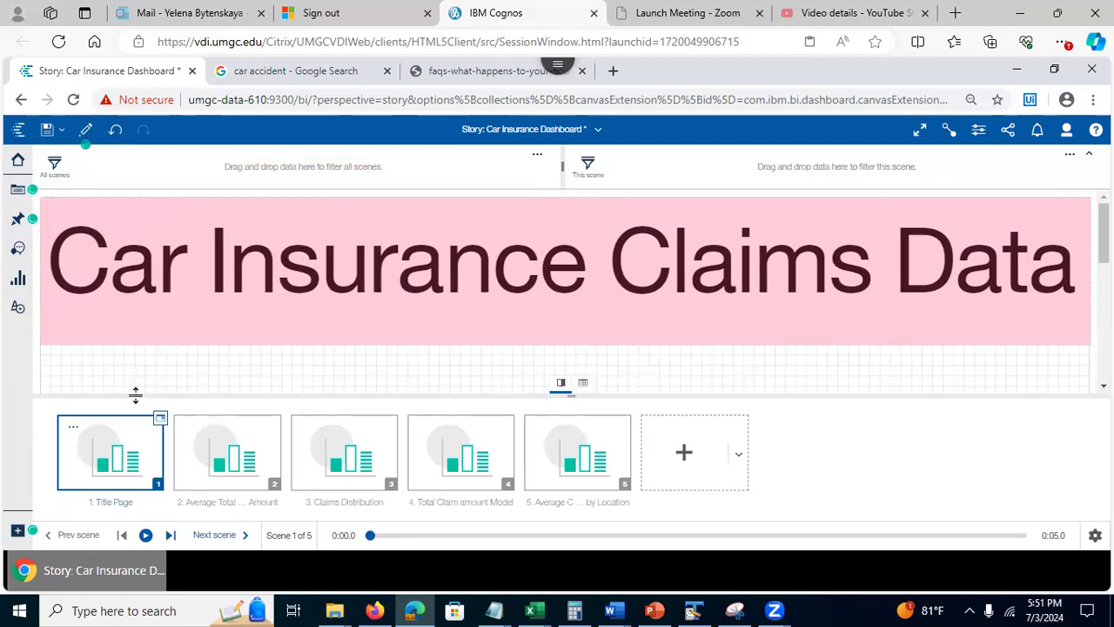
Step: Examine the line charts on scene 2 and the layouts available for adding a scene
click(214, 467)
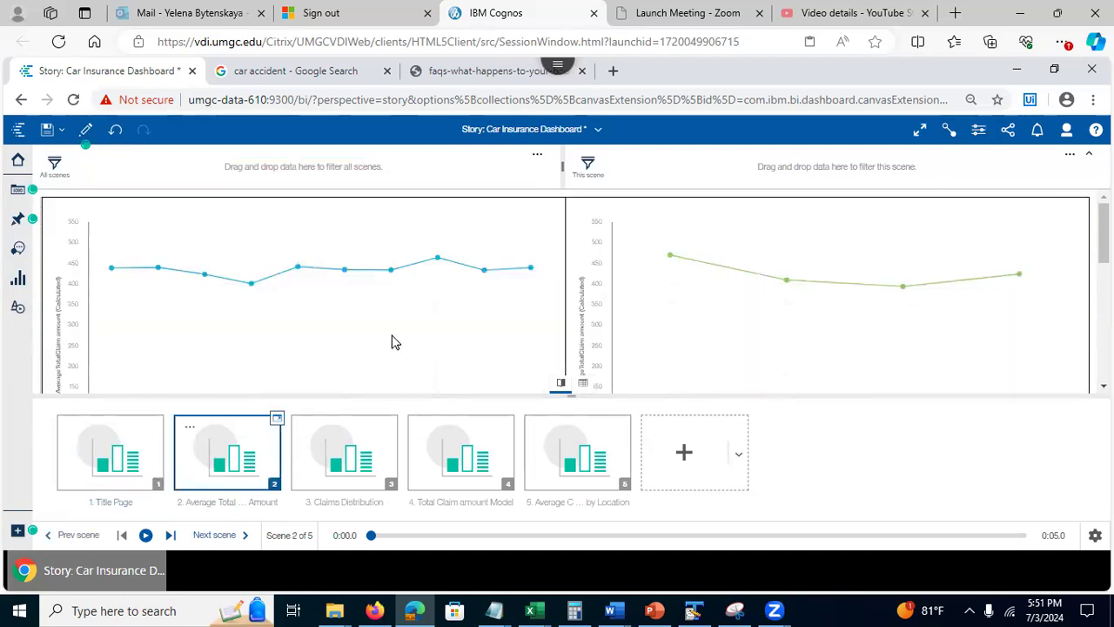
click(464, 277)
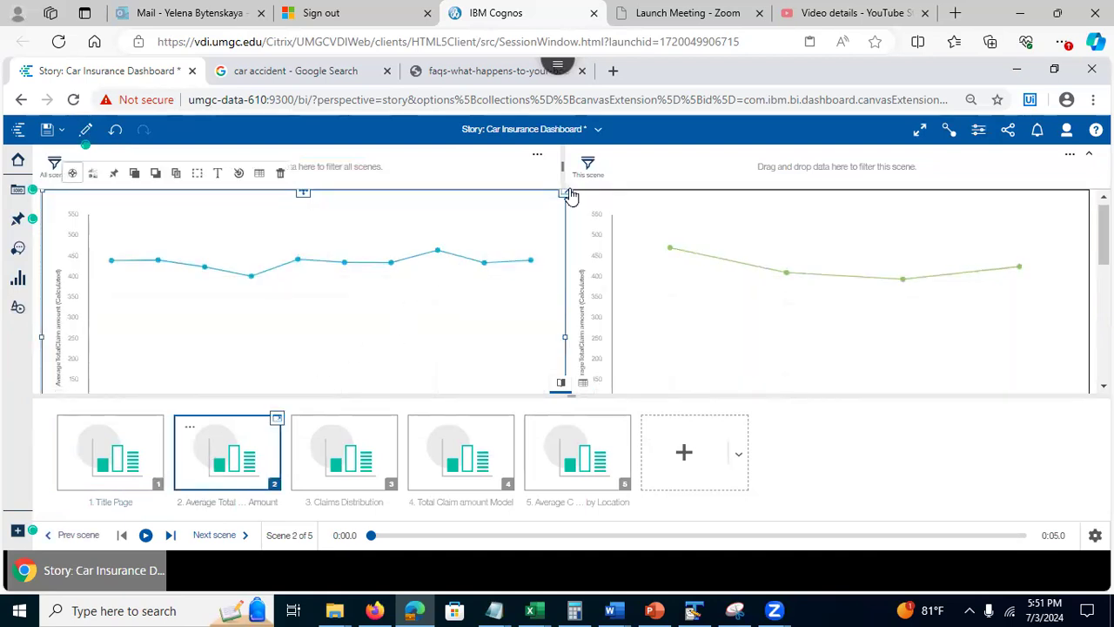
scroll(567, 195, down, 5)
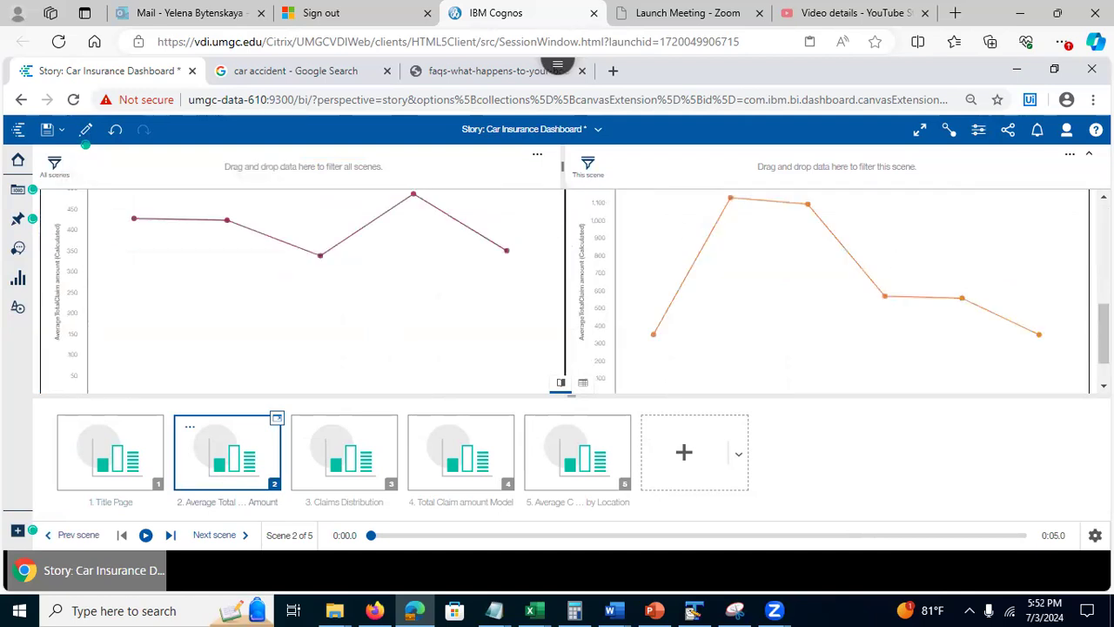
scroll(1103, 330, up, 3)
scroll(574, 291, up, 3)
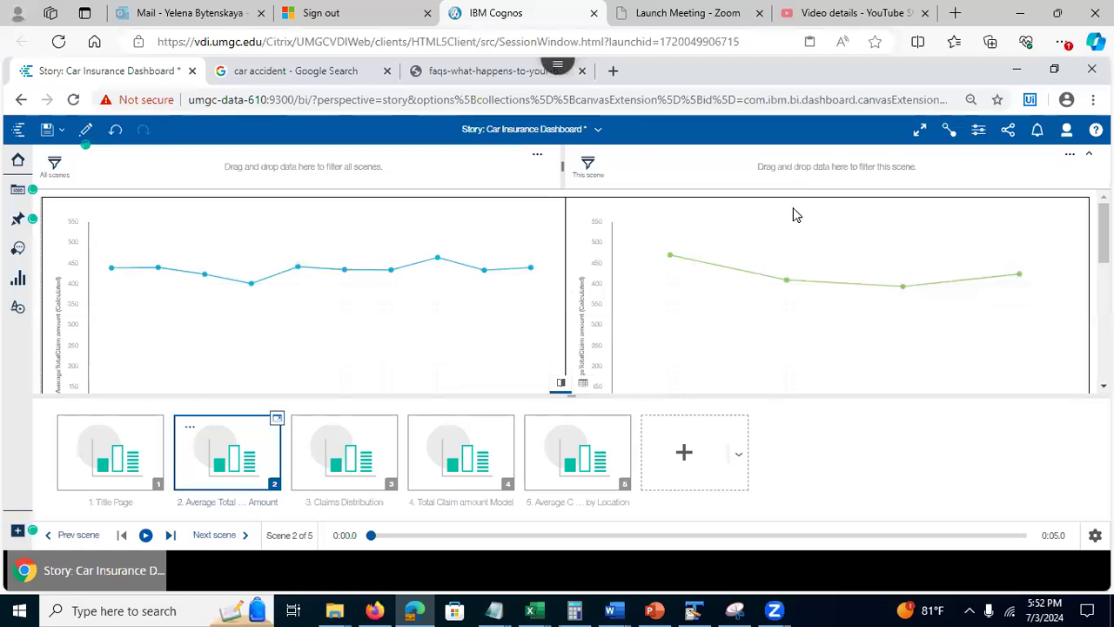
click(739, 460)
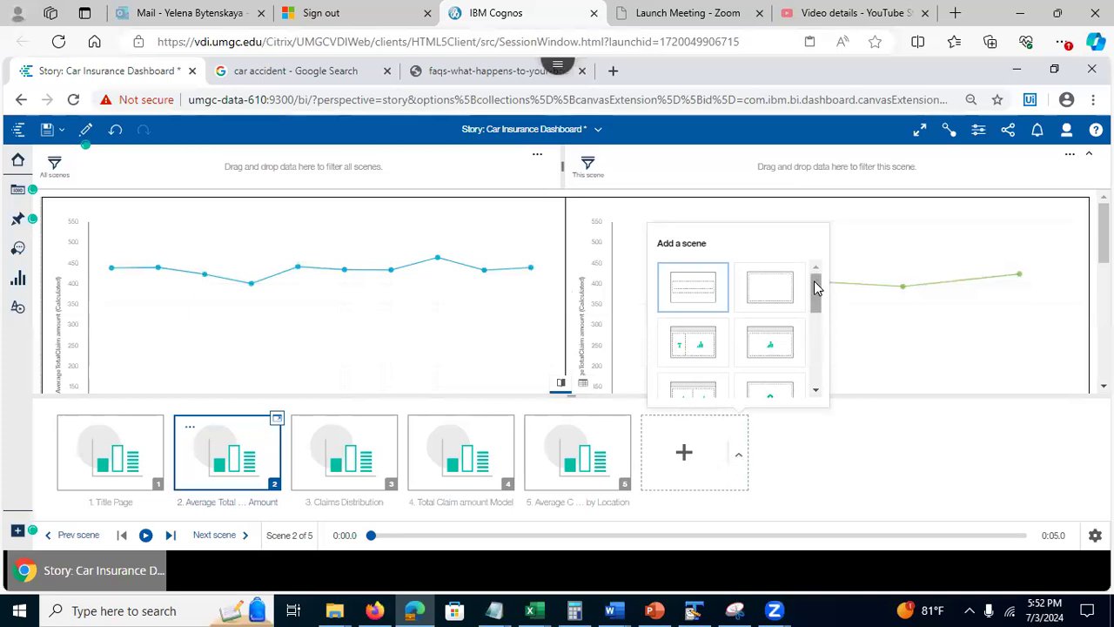
scroll(816, 297, down, 1)
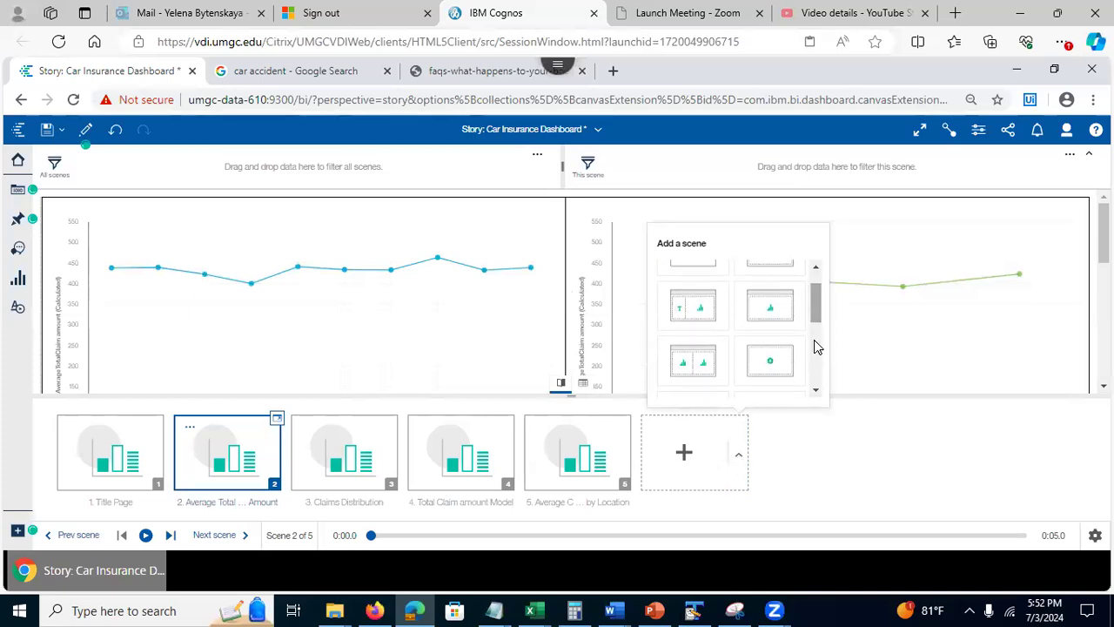
click(806, 483)
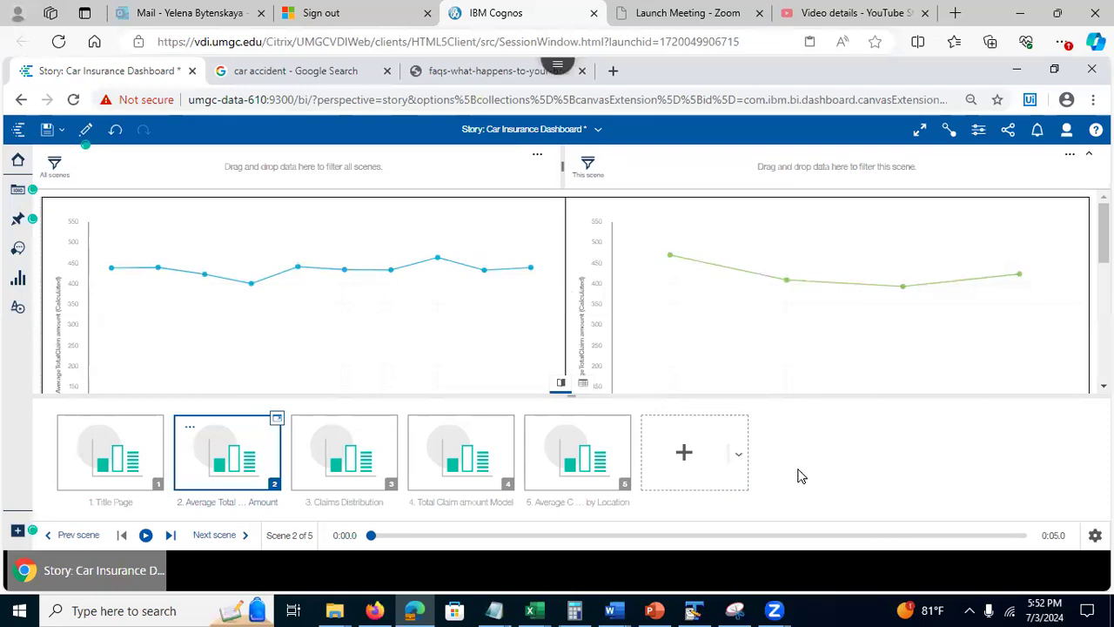
Step: Add a sixth scene at the end of the story to view its timeline, and delete that scene
click(571, 469)
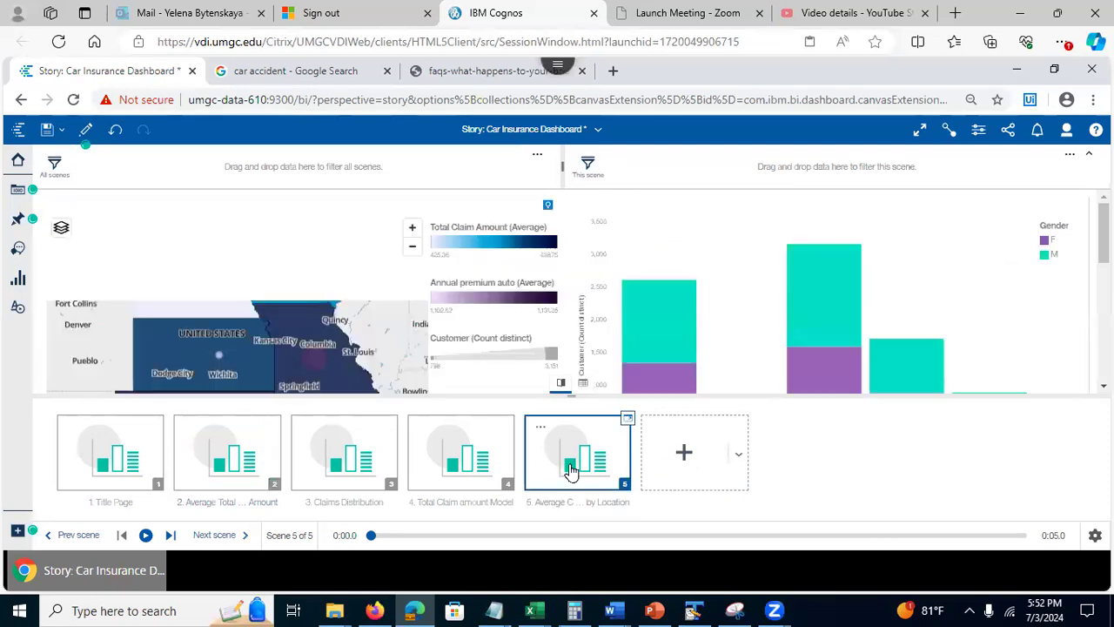
click(684, 454)
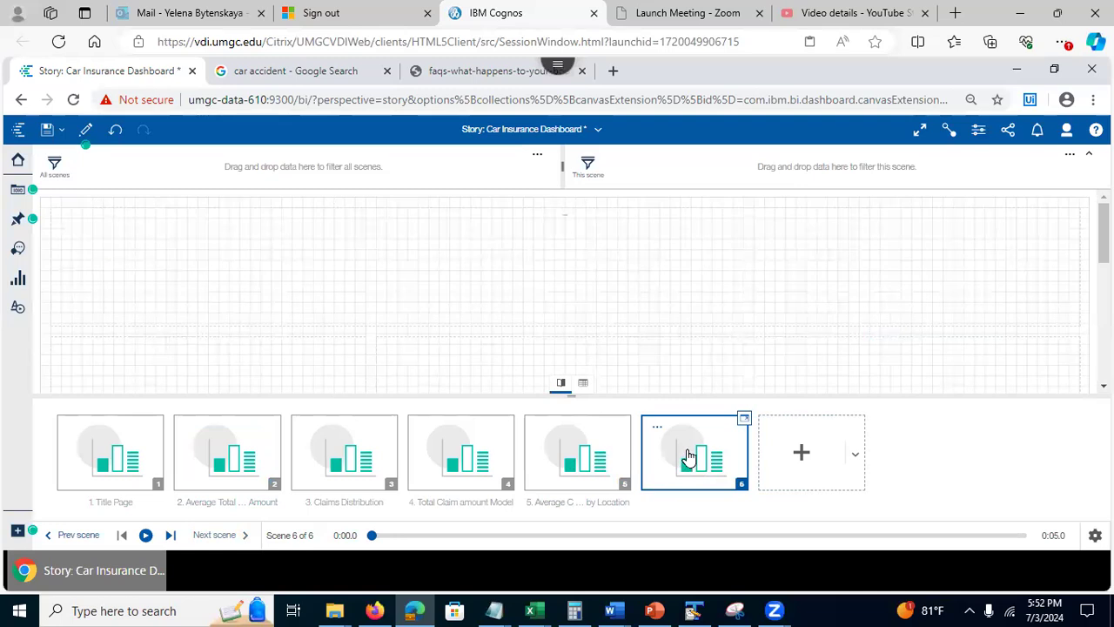
click(657, 430)
click(744, 421)
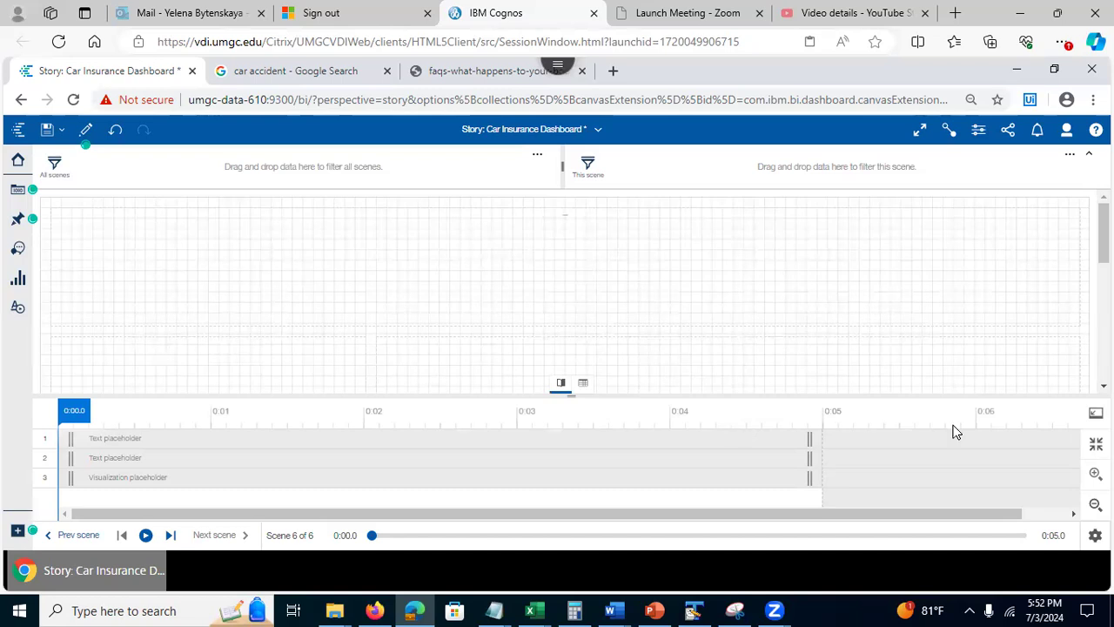
click(1096, 412)
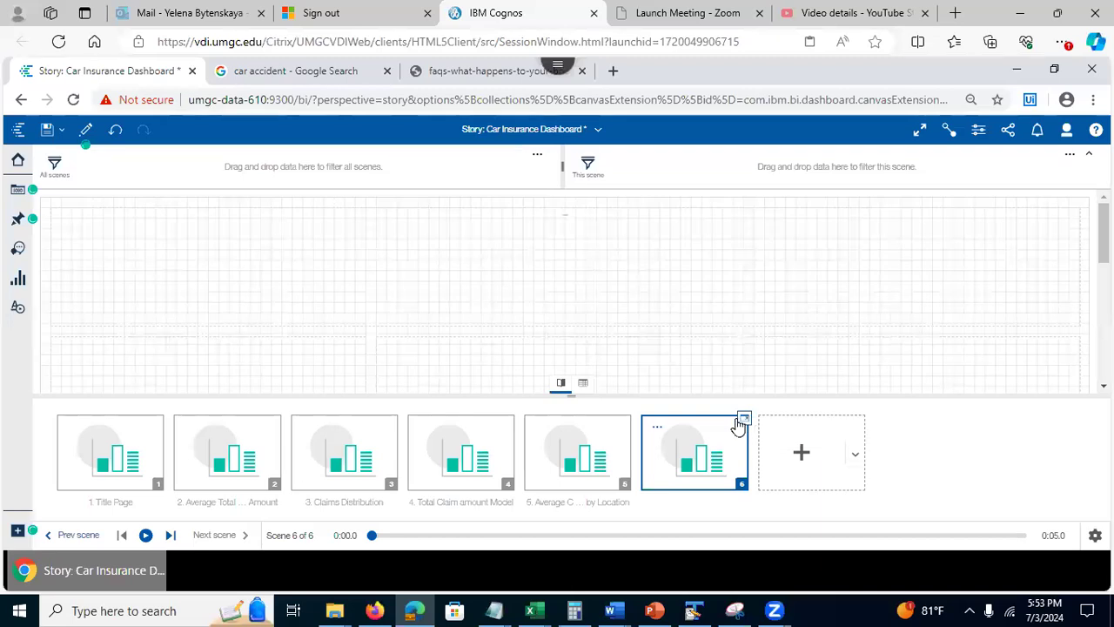
click(657, 427)
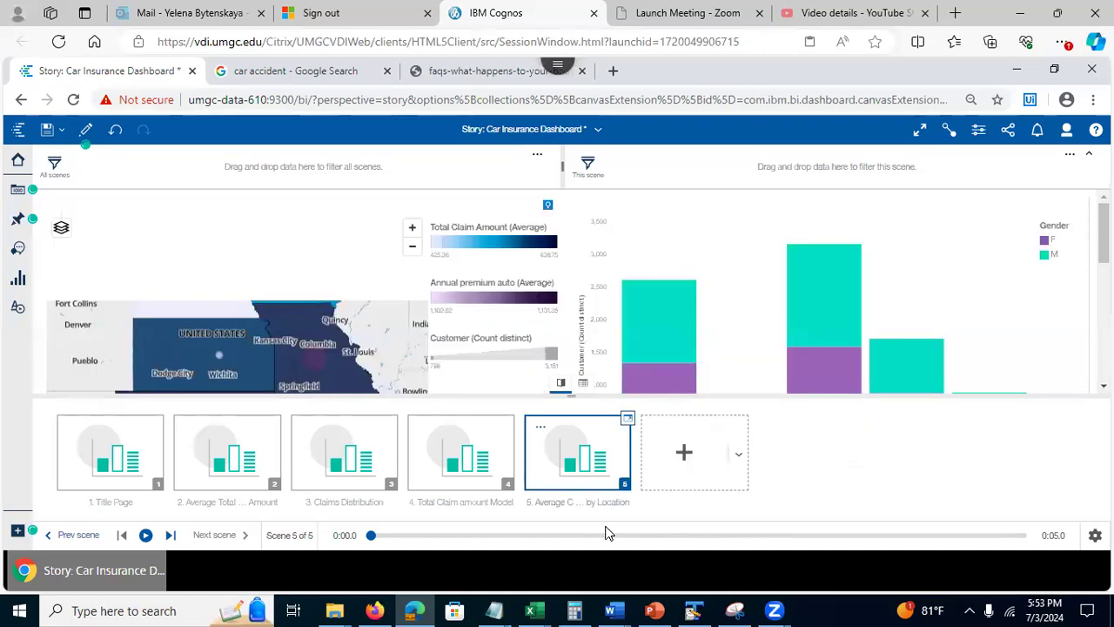
Step: In scene 2's timeline, extend the Policy line chart to about 6.6 s and start the Claim Reason line chart at about 2 s
click(230, 445)
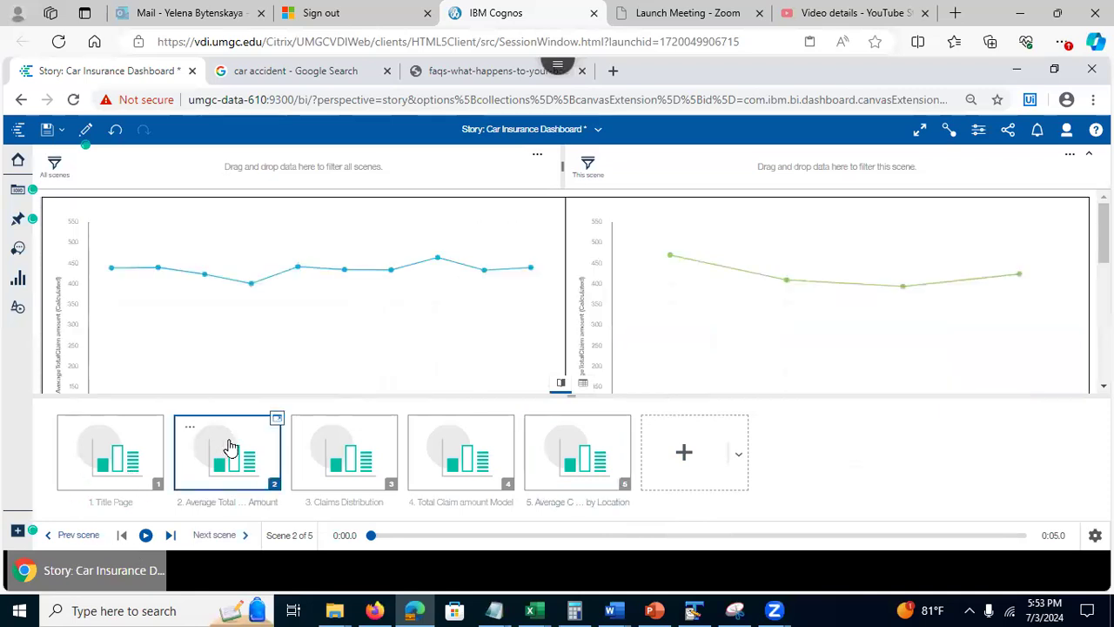
click(277, 420)
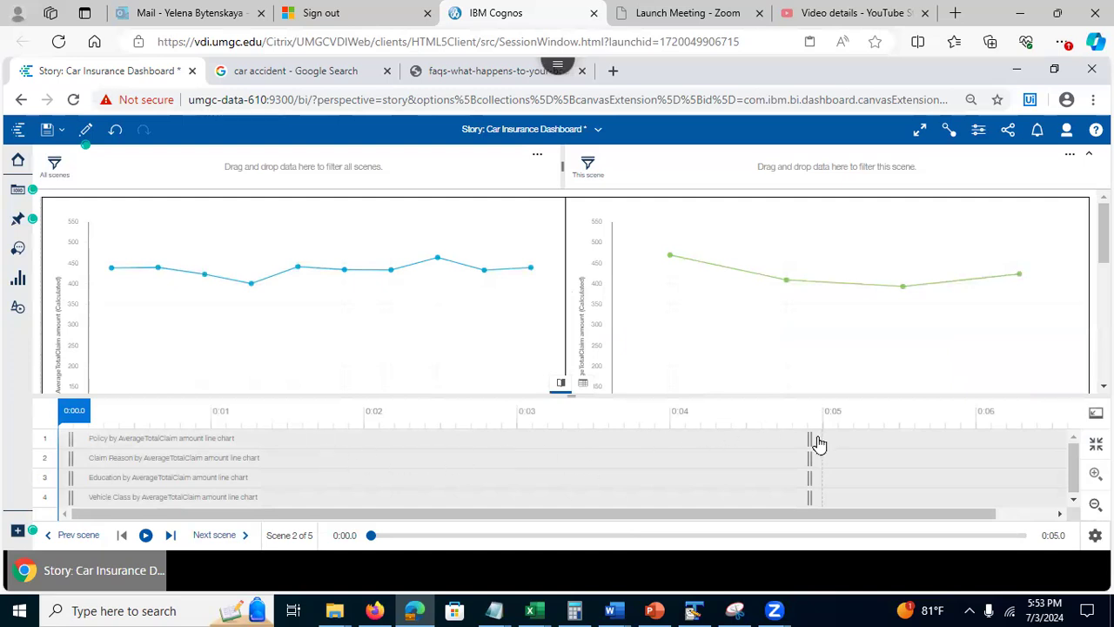
drag(809, 446, 1060, 443)
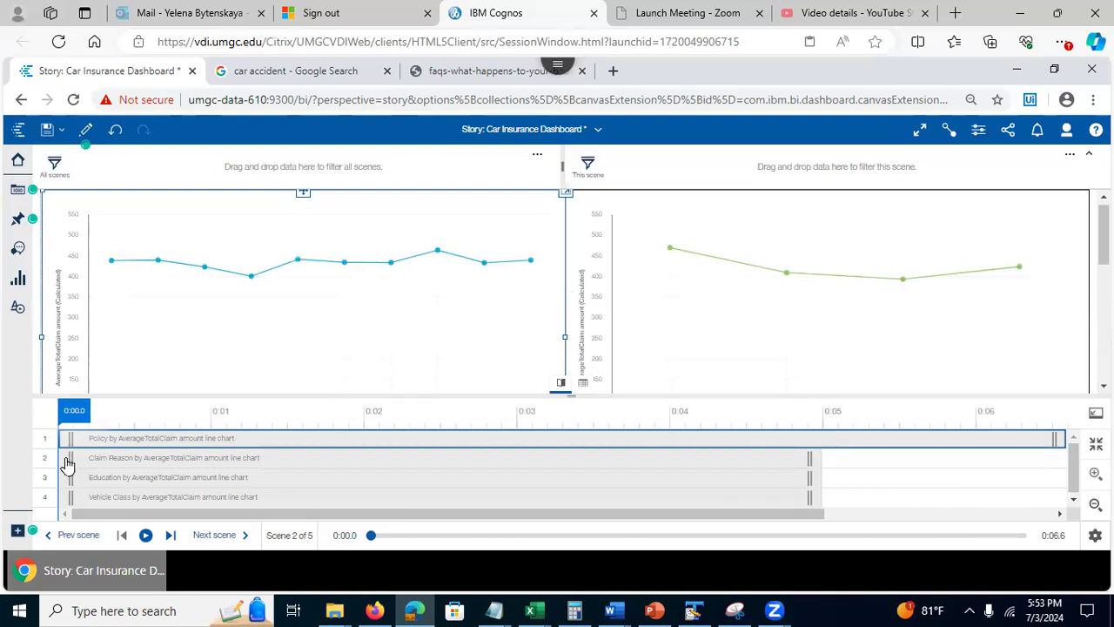
drag(66, 463, 374, 448)
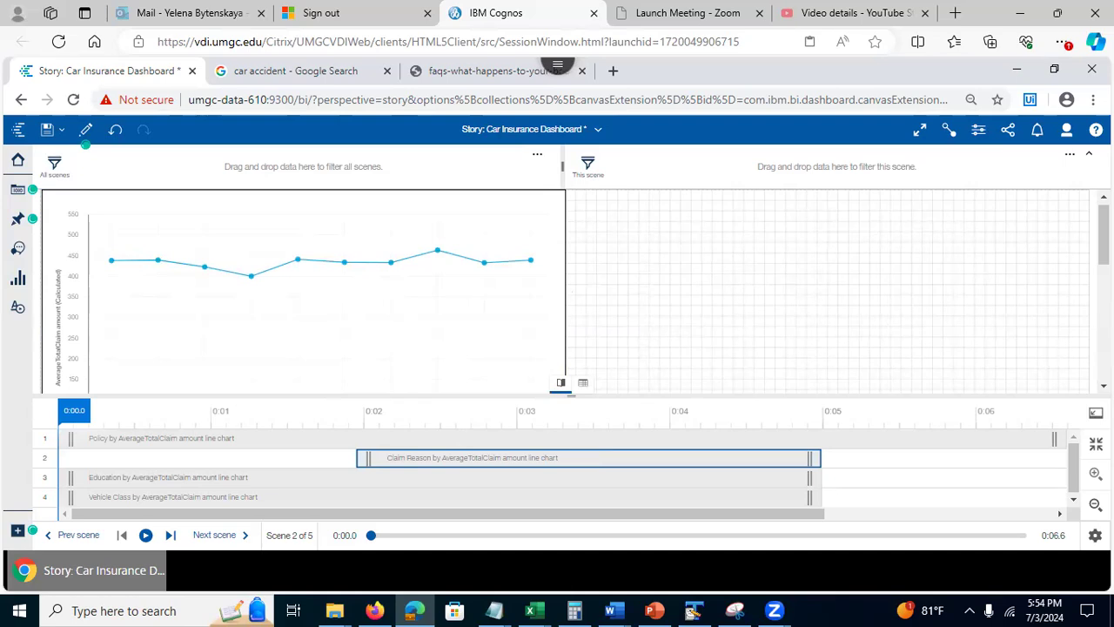
Step: Hide the timeline and scene thumbnails, and play scene 2 to check when its charts appear and disappear
scroll(701, 274, down, 1)
drag(1103, 241, 1103, 239)
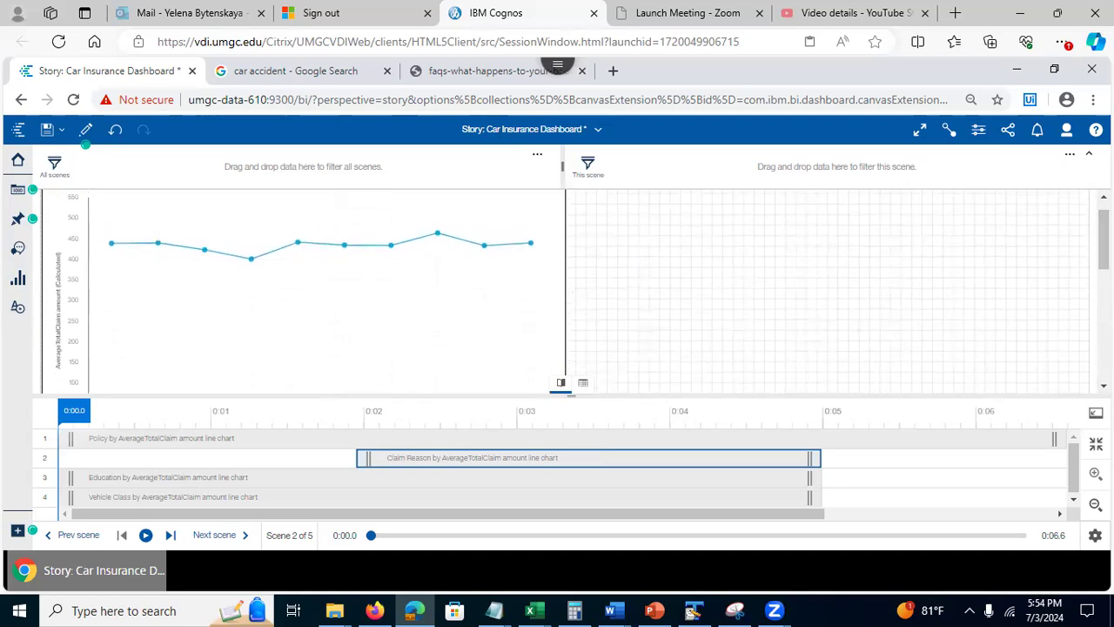
click(1103, 385)
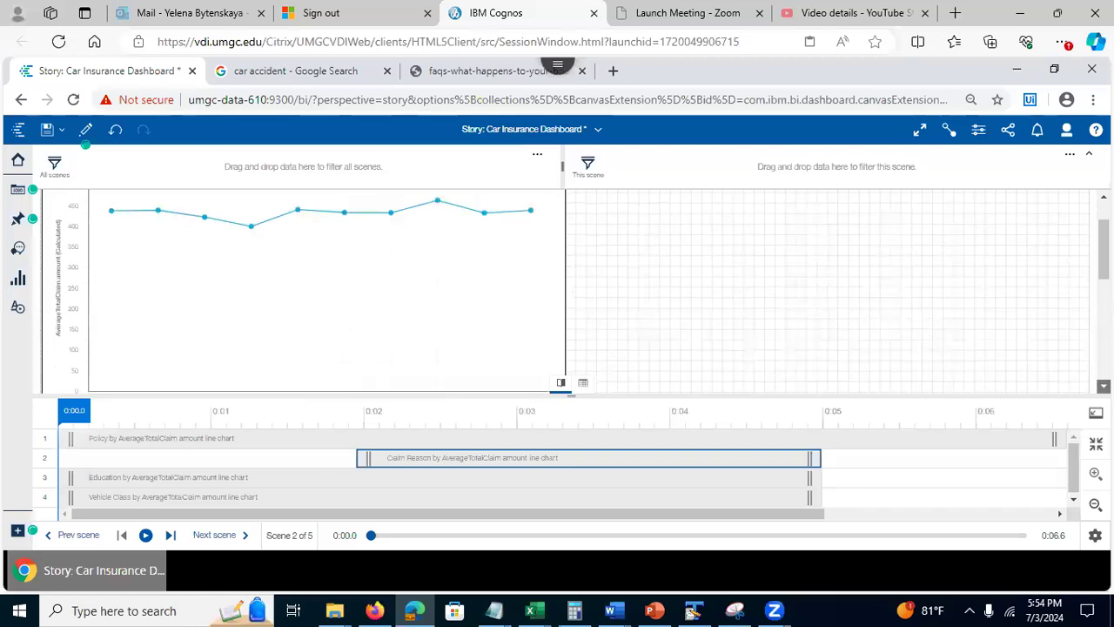
click(1096, 413)
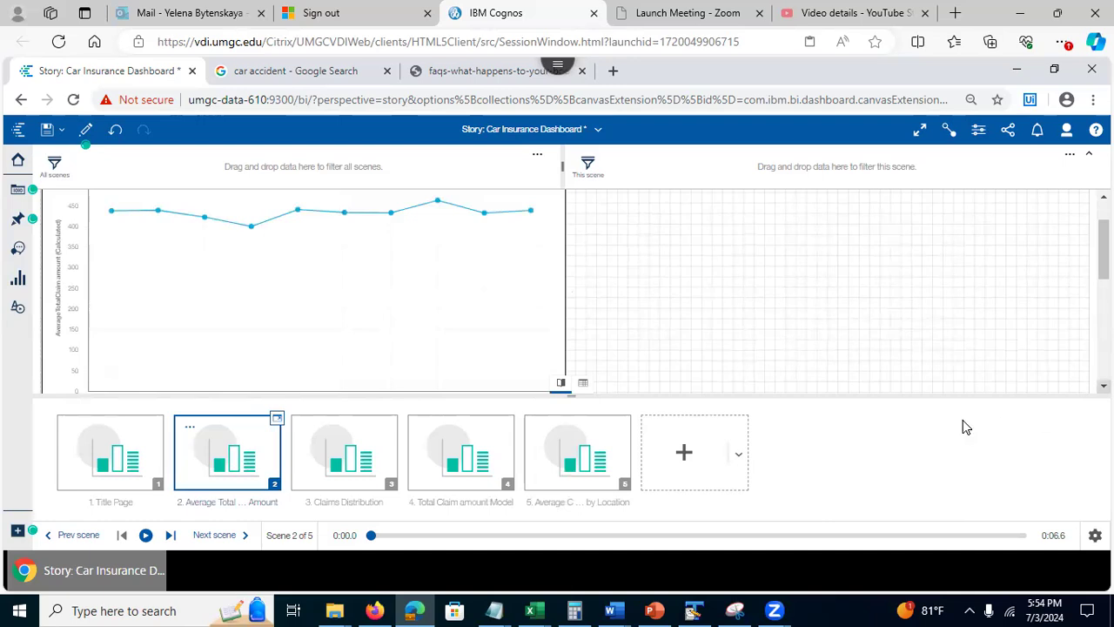
click(561, 384)
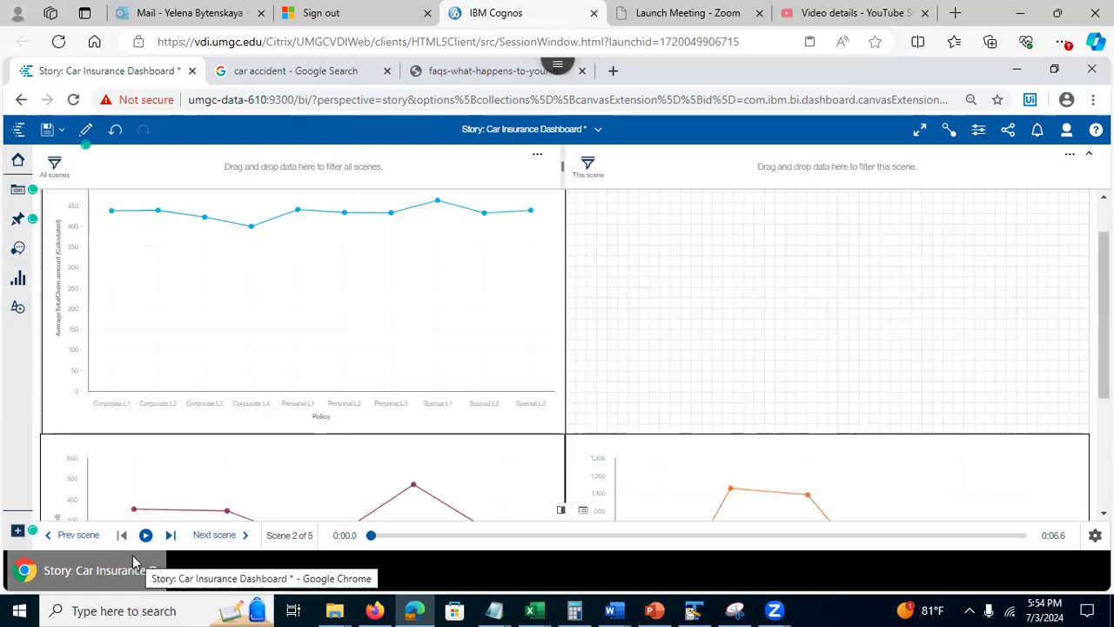
scroll(833, 287, down, 1)
scroll(753, 279, down, 2)
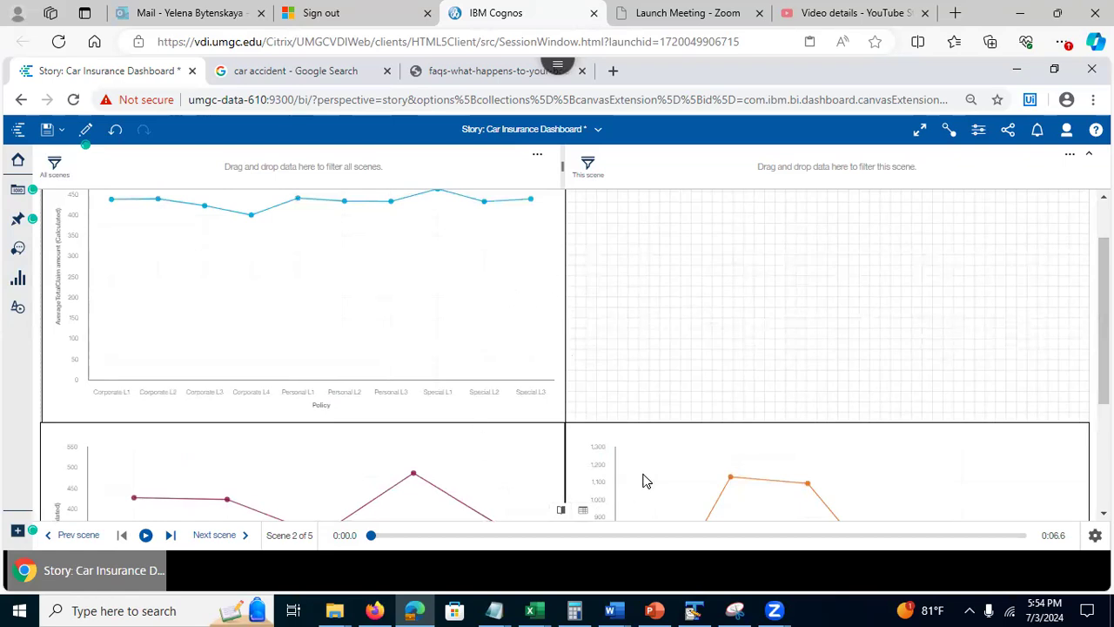
click(148, 536)
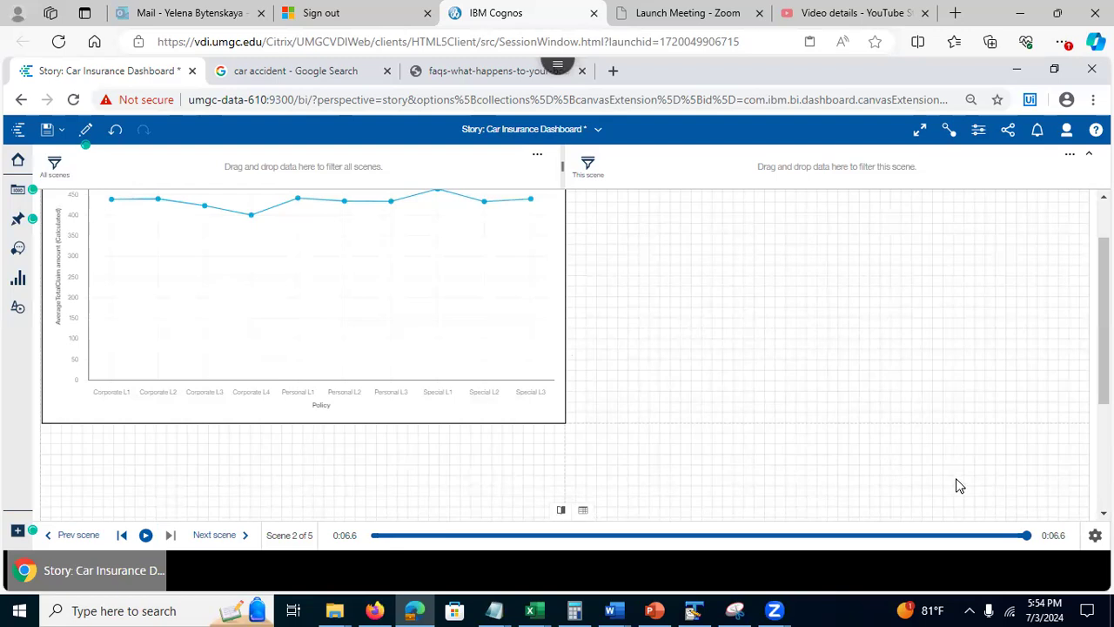
Step: Turn on the Play all scenes option in the story's playback settings
click(1094, 534)
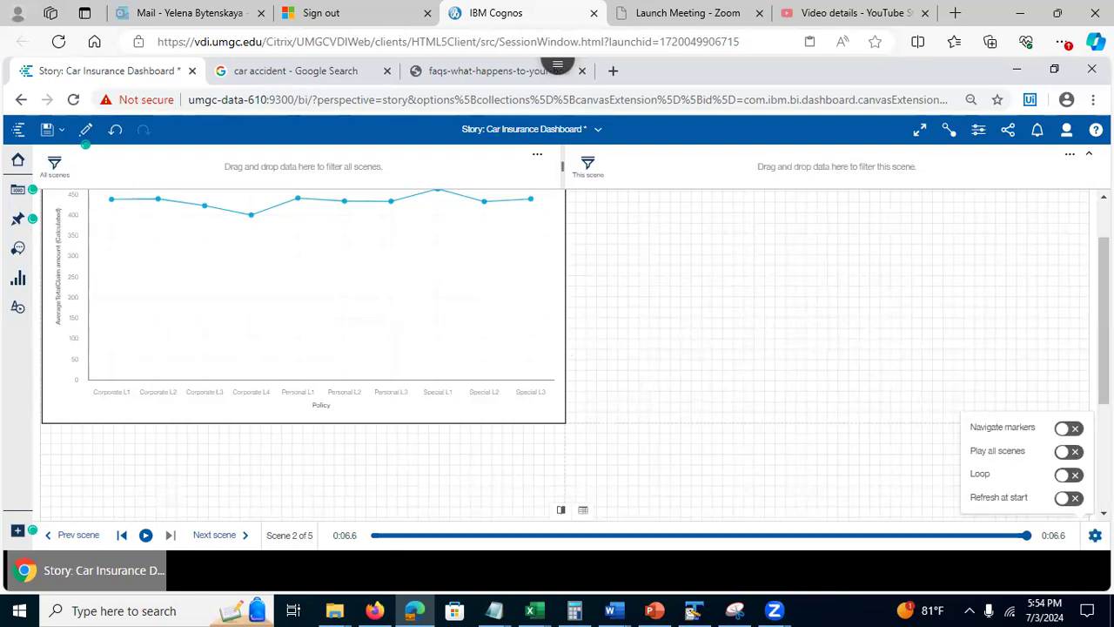
click(1003, 458)
click(1069, 455)
click(852, 469)
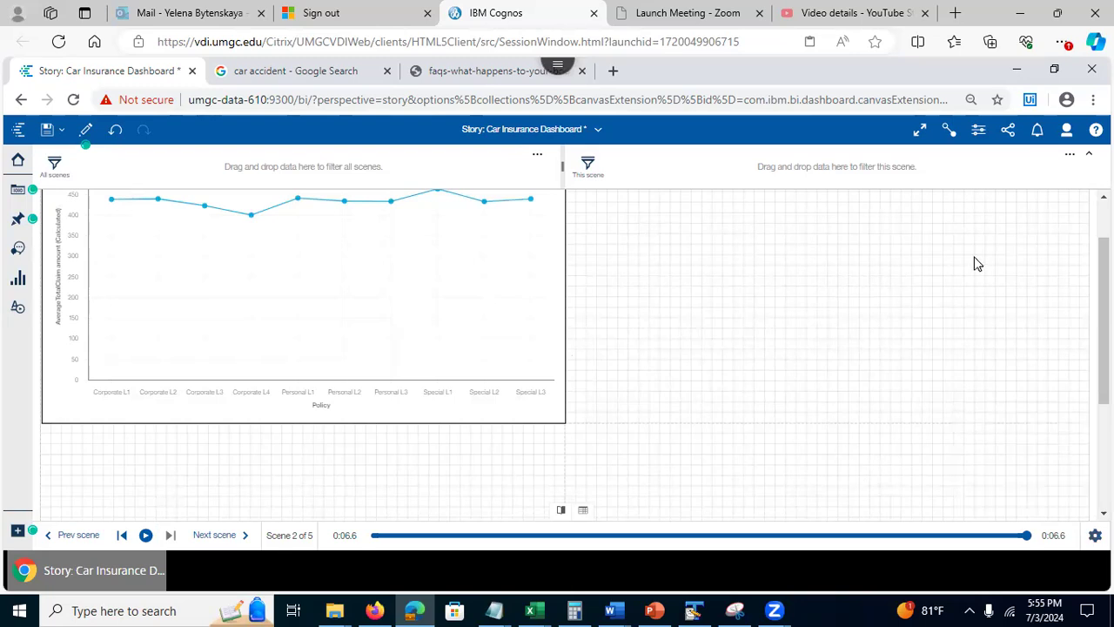
Step: Set the scene transition in the story properties to Sweep
click(979, 133)
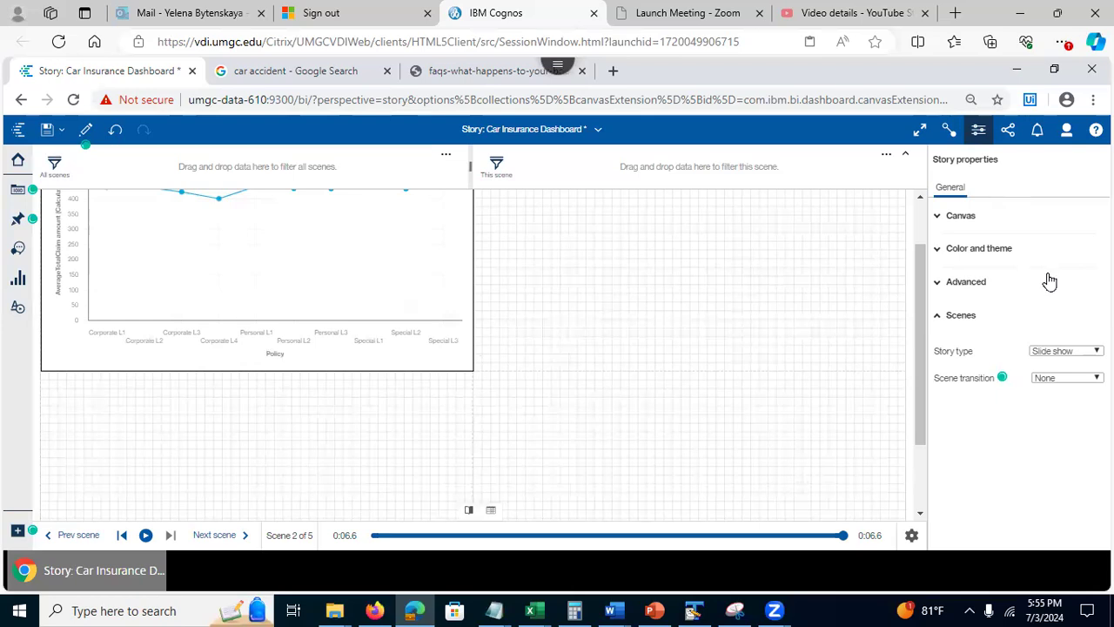
click(1082, 378)
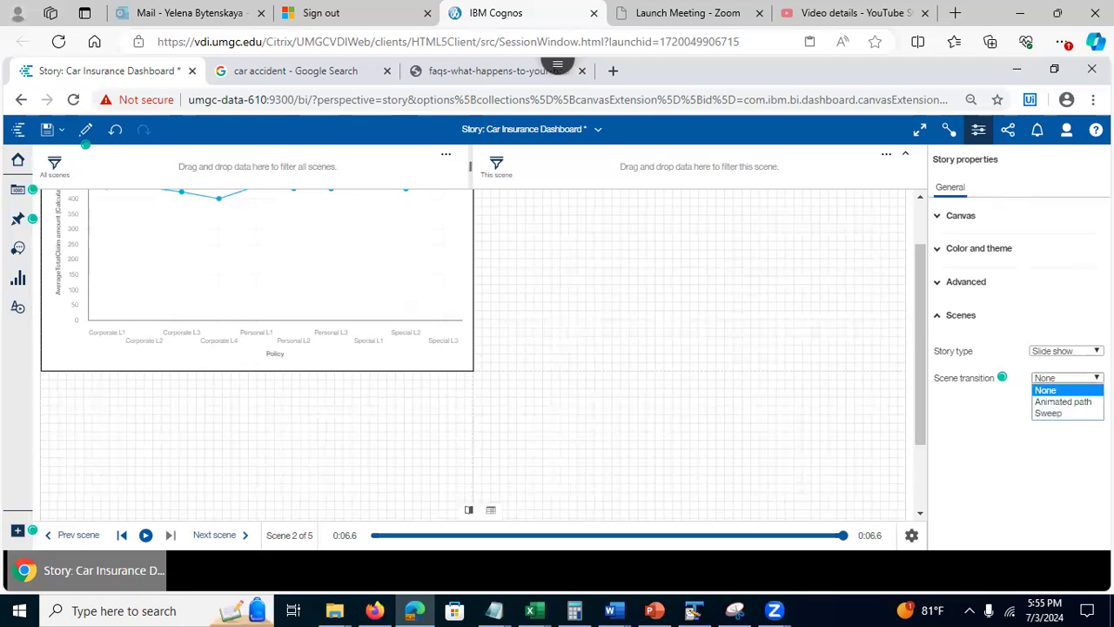
click(1076, 422)
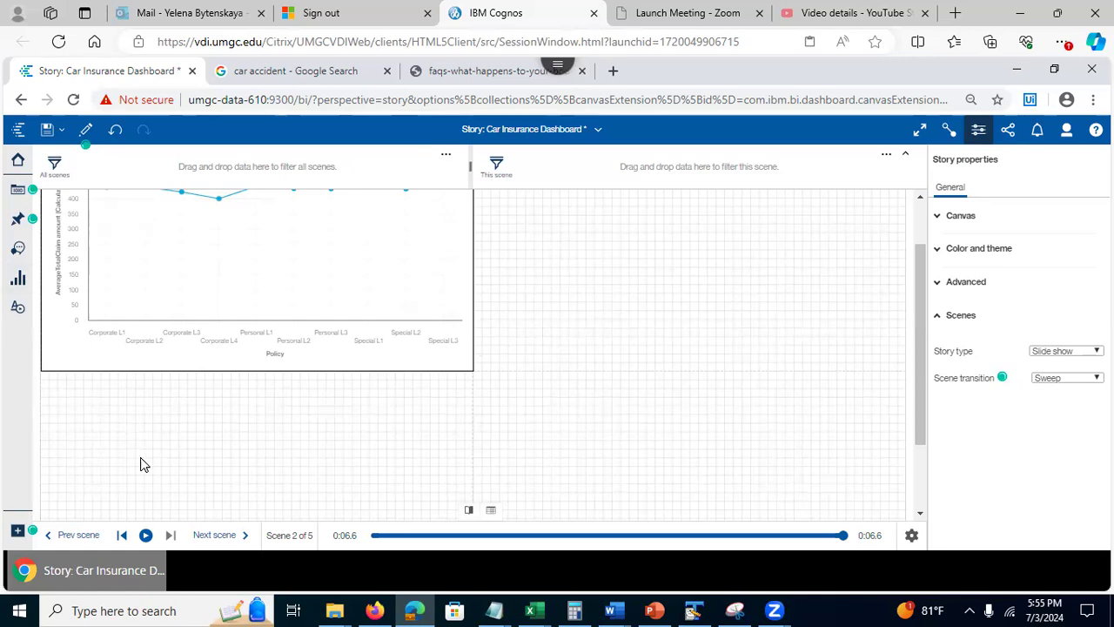
Step: Save the story, and go back to the previous scene outside edit mode to watch the story through its last scene
click(47, 134)
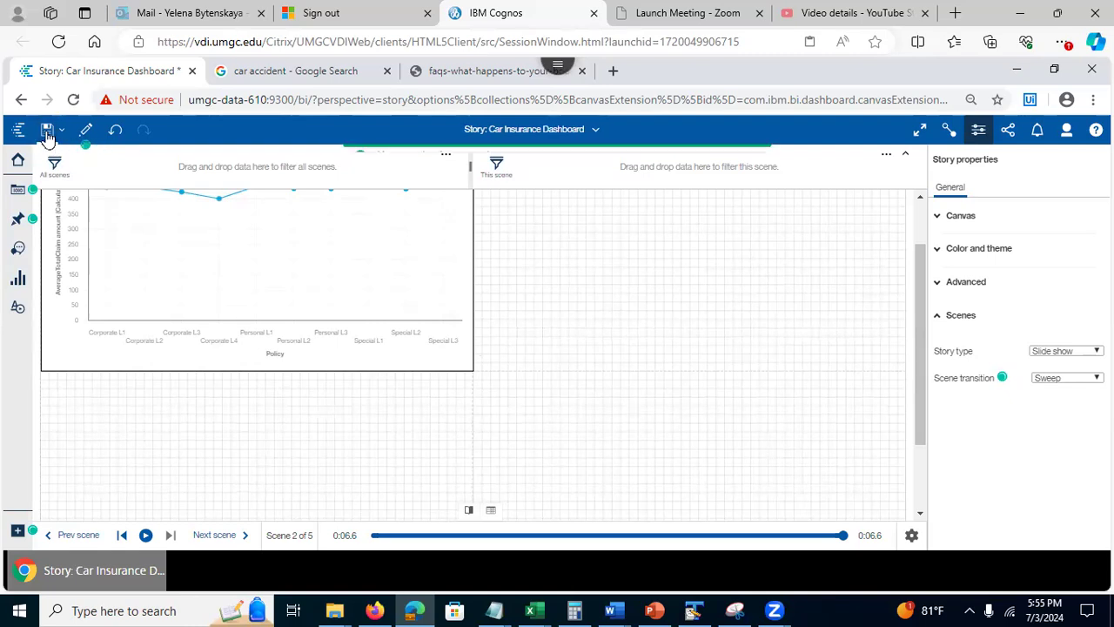
click(86, 131)
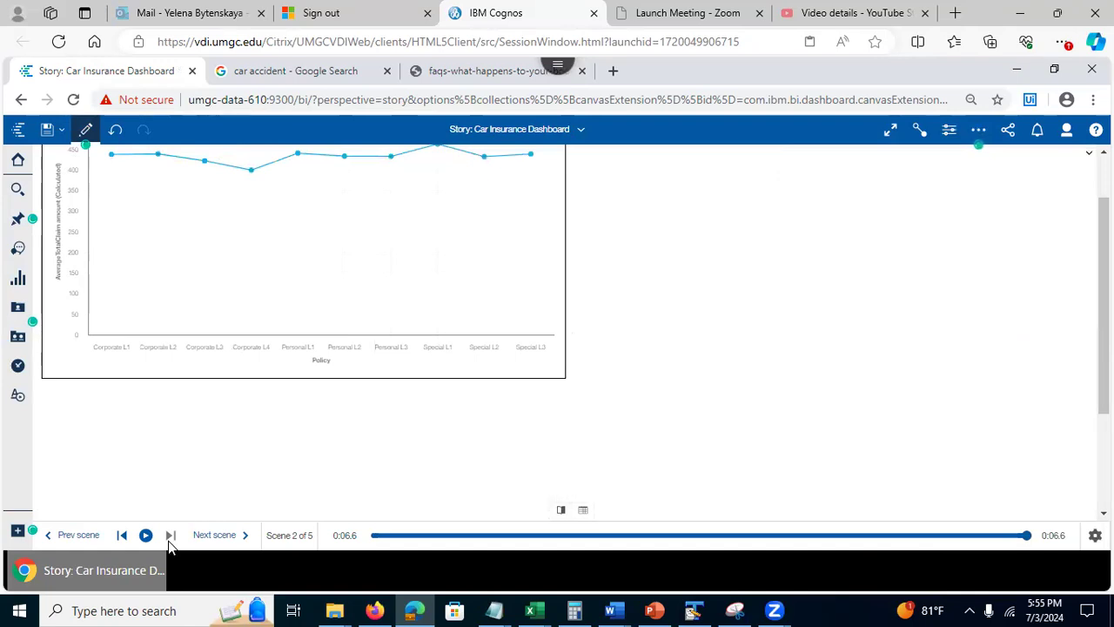
click(76, 535)
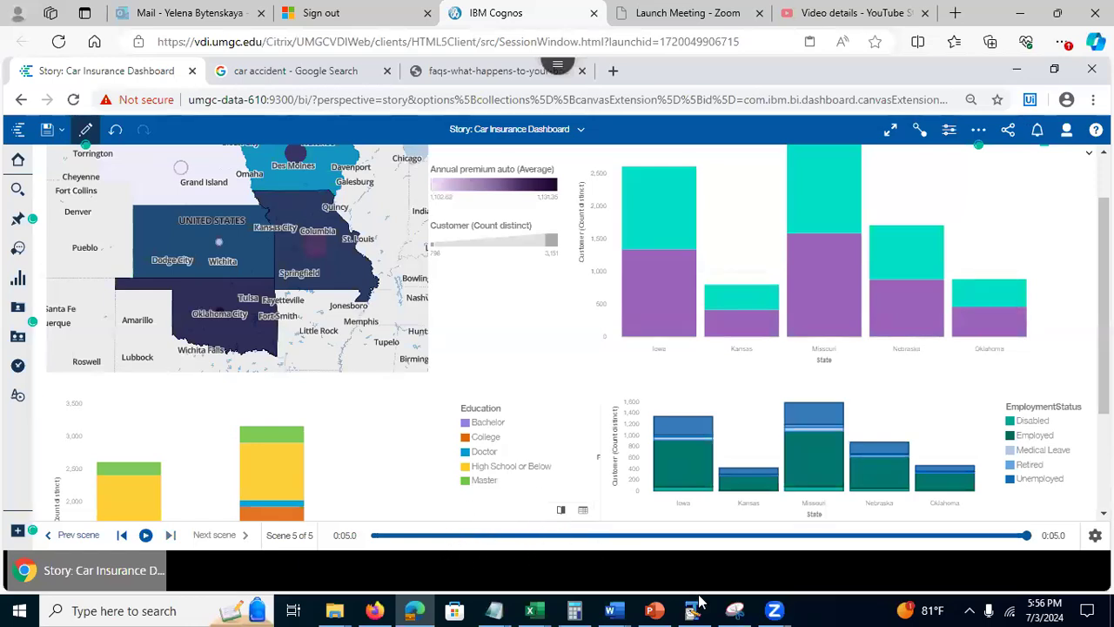
Step: Switch to the PowerPoint presentation and read slide 20, "Story Transition Style"
click(655, 610)
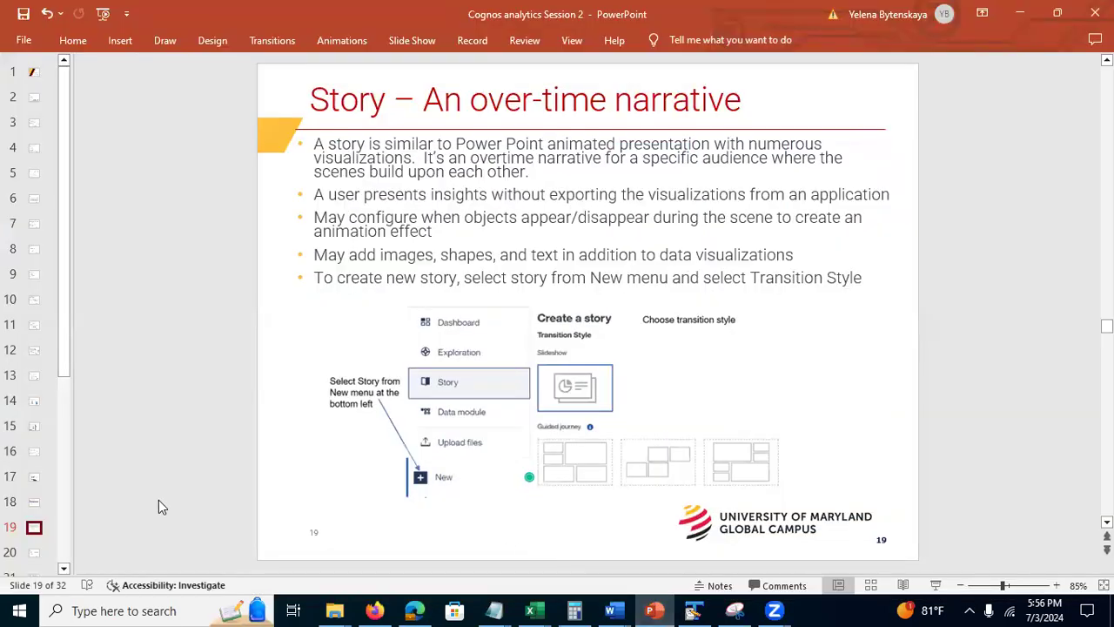
click(34, 554)
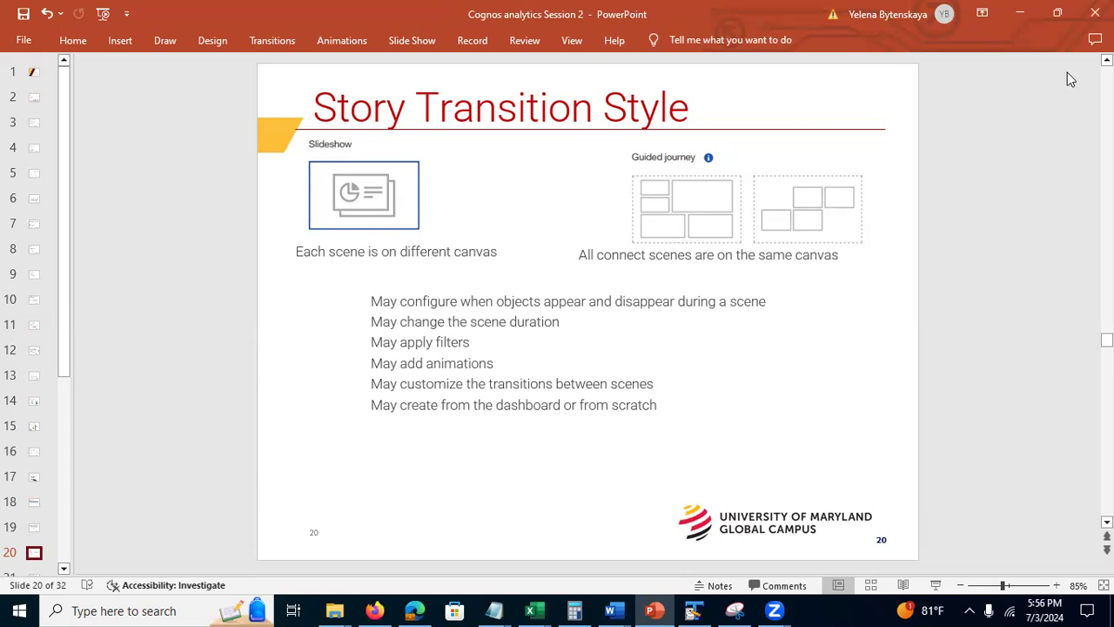
Step: Return to the Cognos story, change its story type to Guided journey with the horizontal timeline layout, and save it
click(1020, 13)
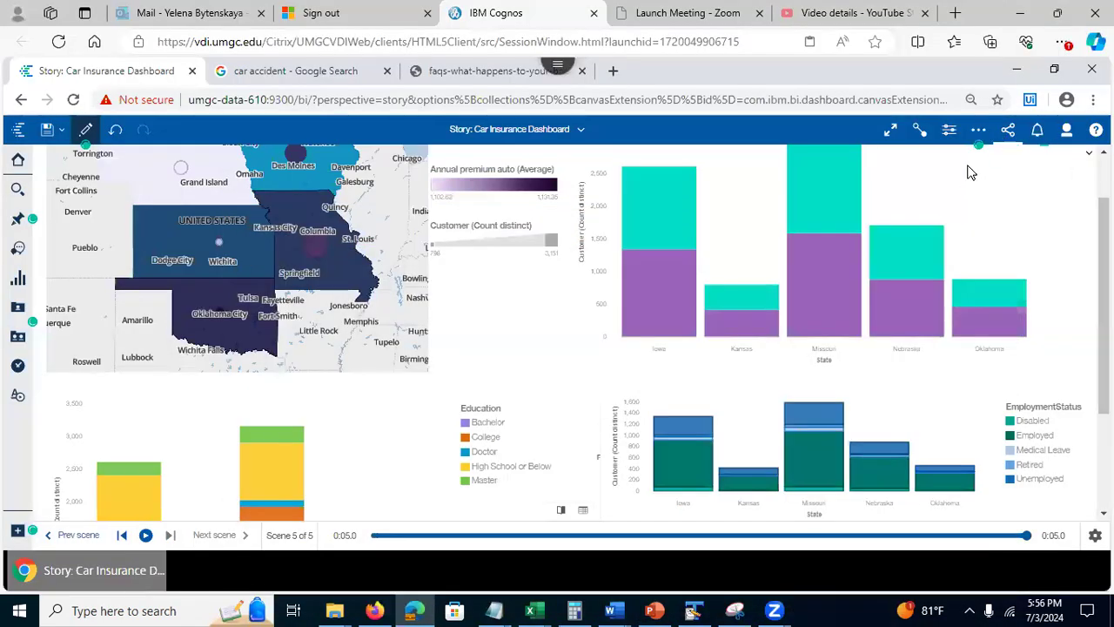
click(85, 129)
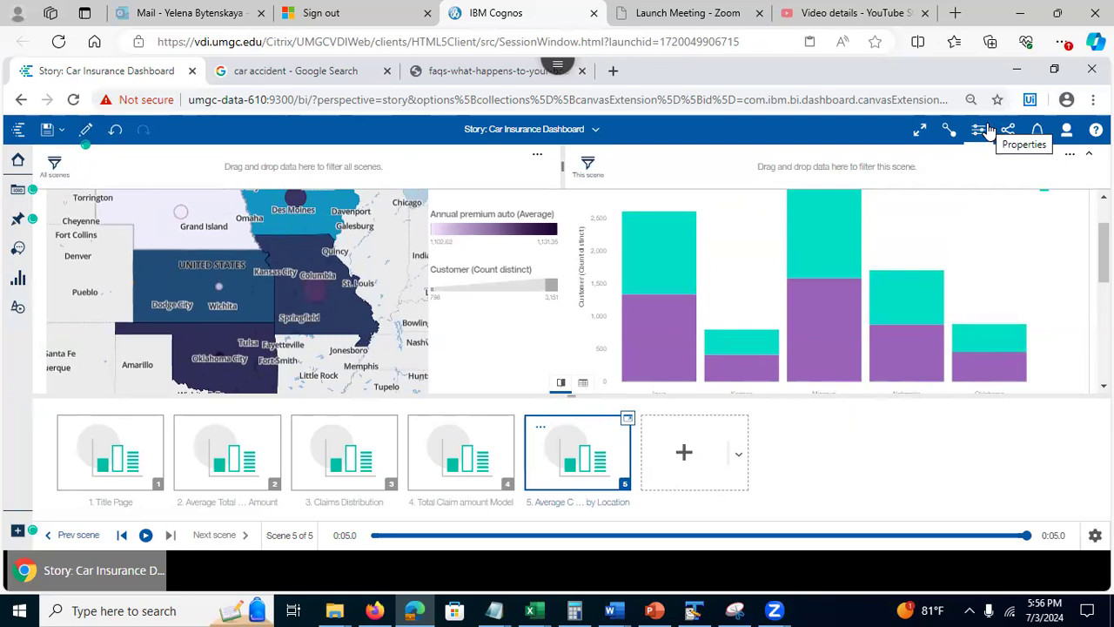
click(983, 128)
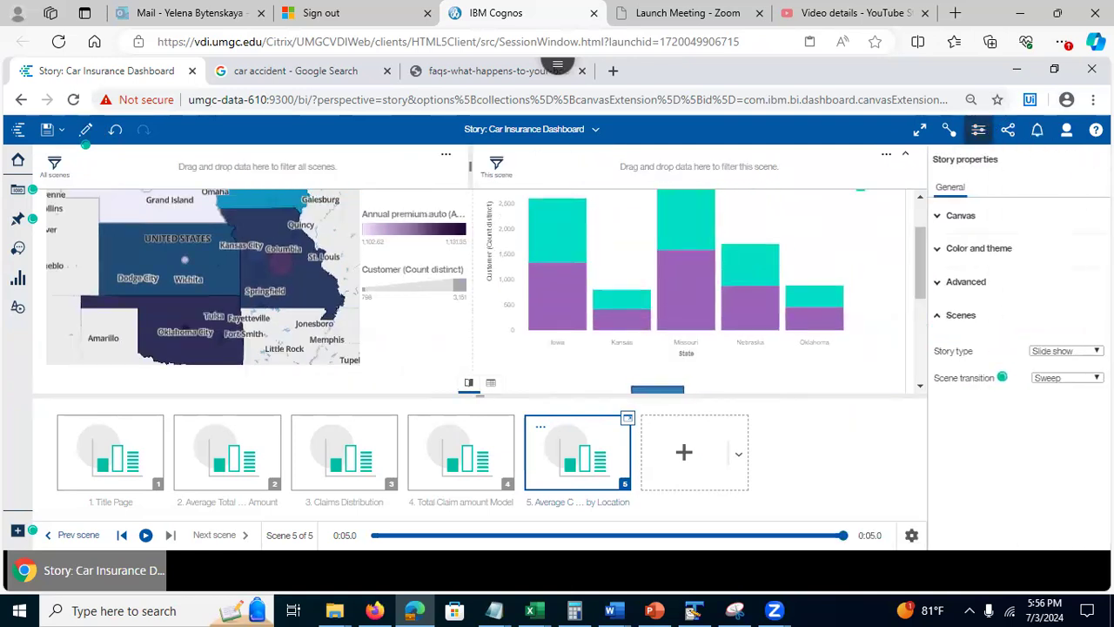
click(1066, 351)
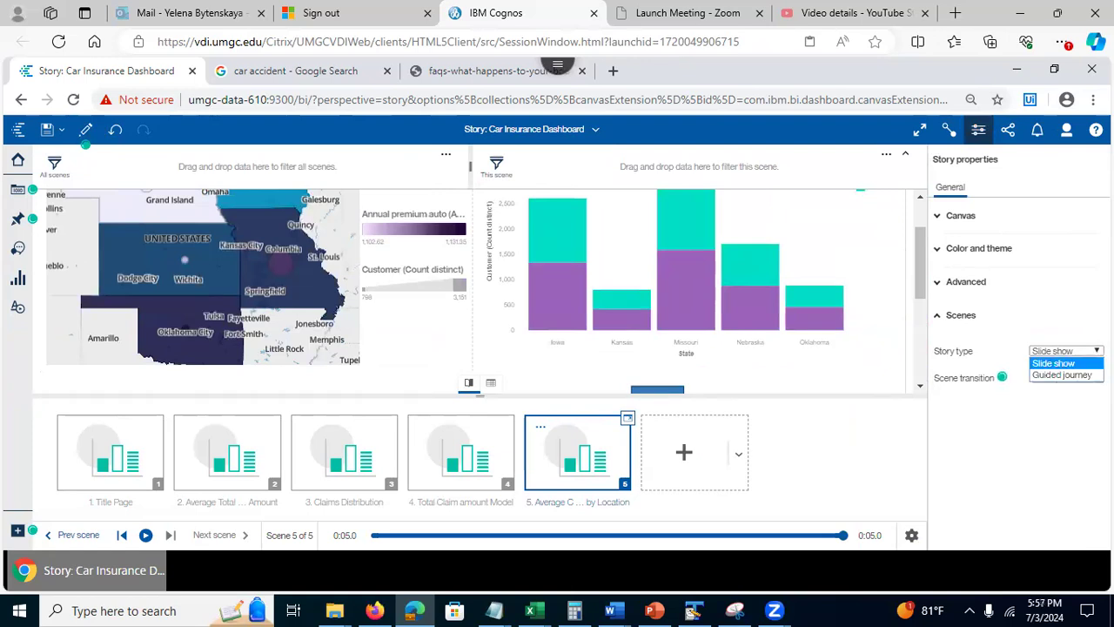
click(1079, 374)
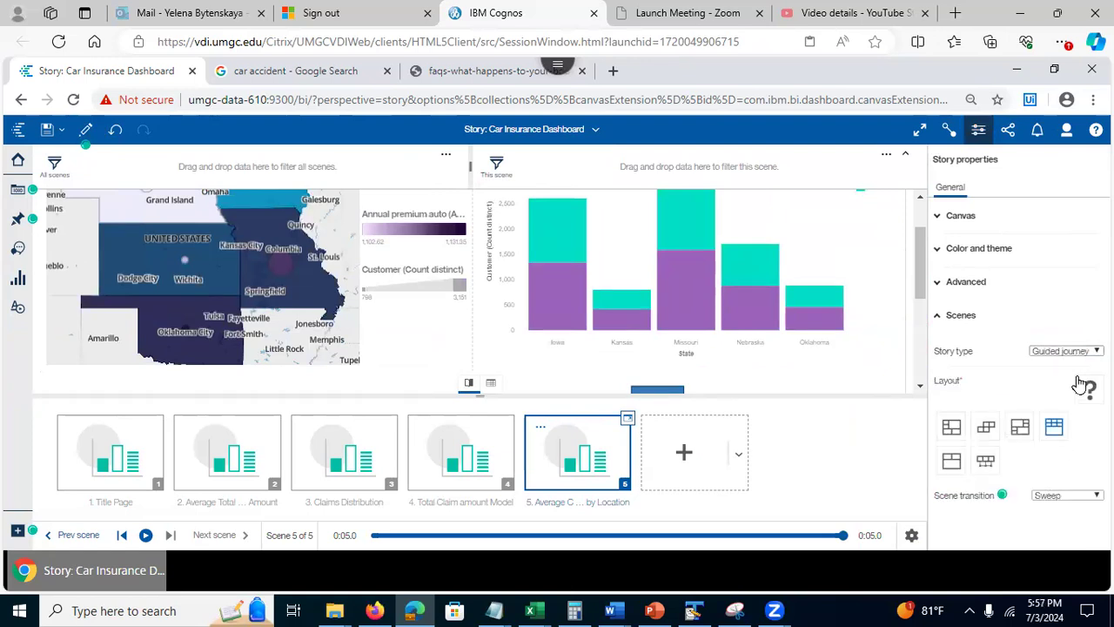
click(985, 461)
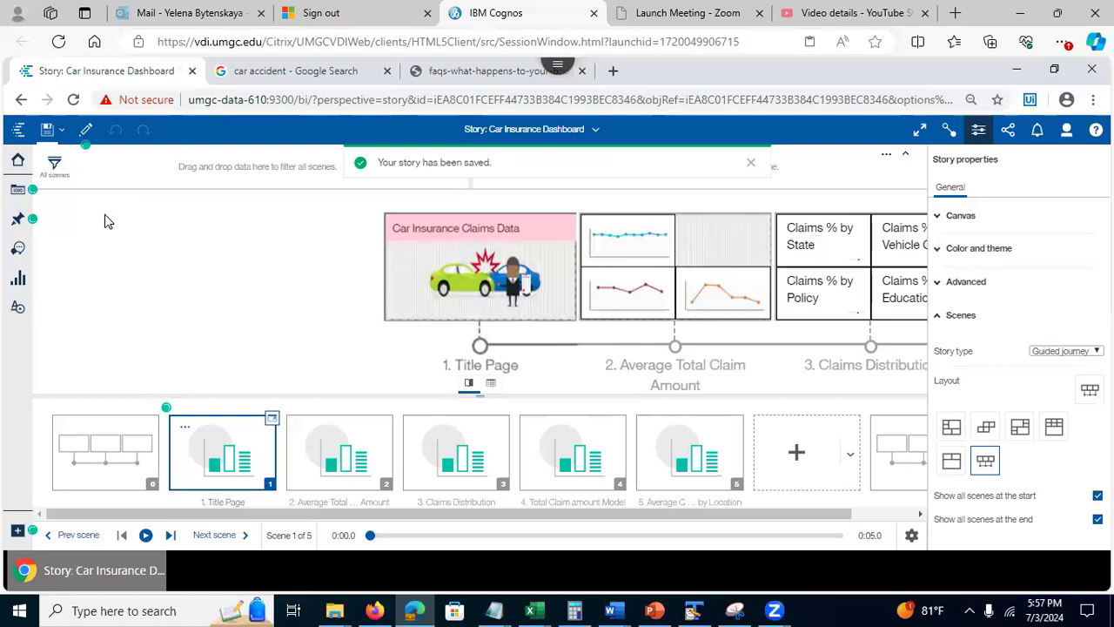
Step: Play the guided journey outside edit mode through its last scene, and return to edit mode
click(86, 133)
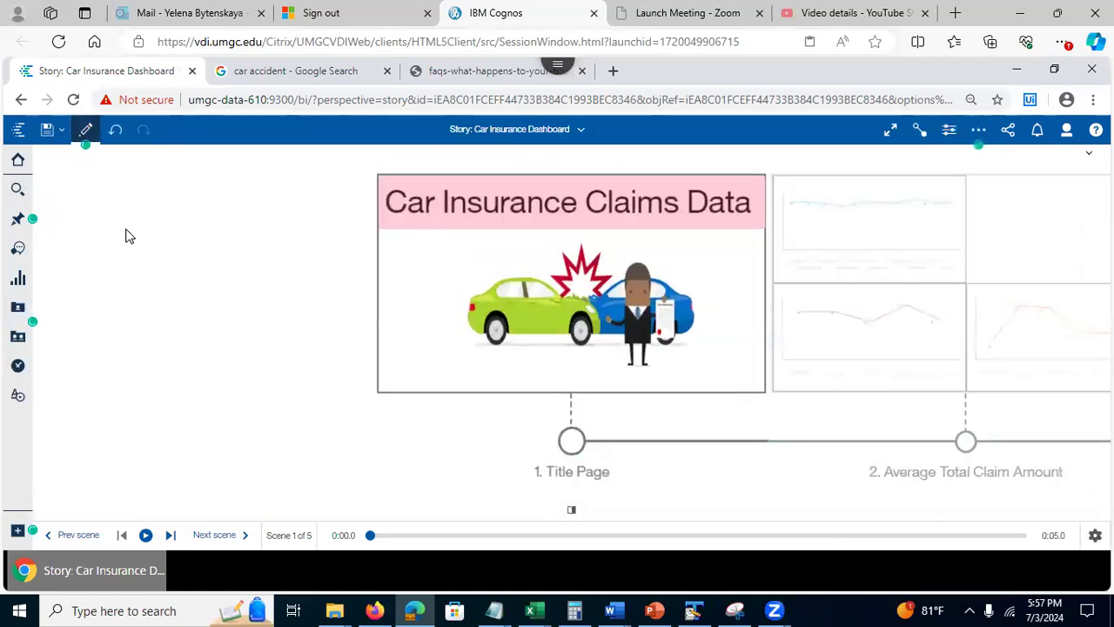
click(145, 534)
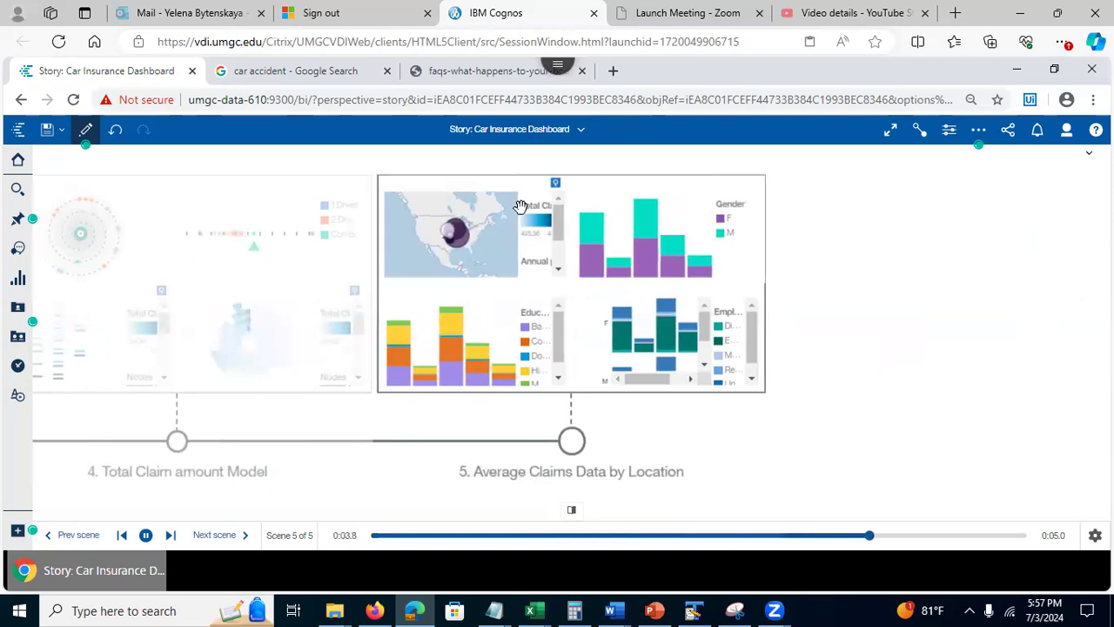
click(86, 132)
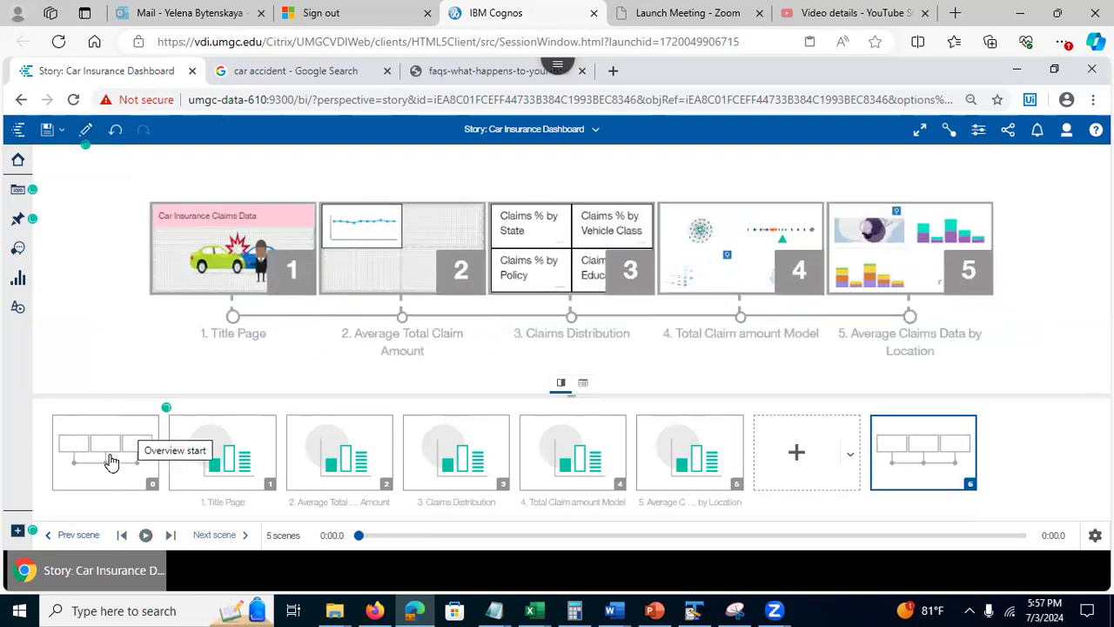
Step: Show the Overview start scene with the scene list collapsed and the browser zoom set to 80%
click(115, 474)
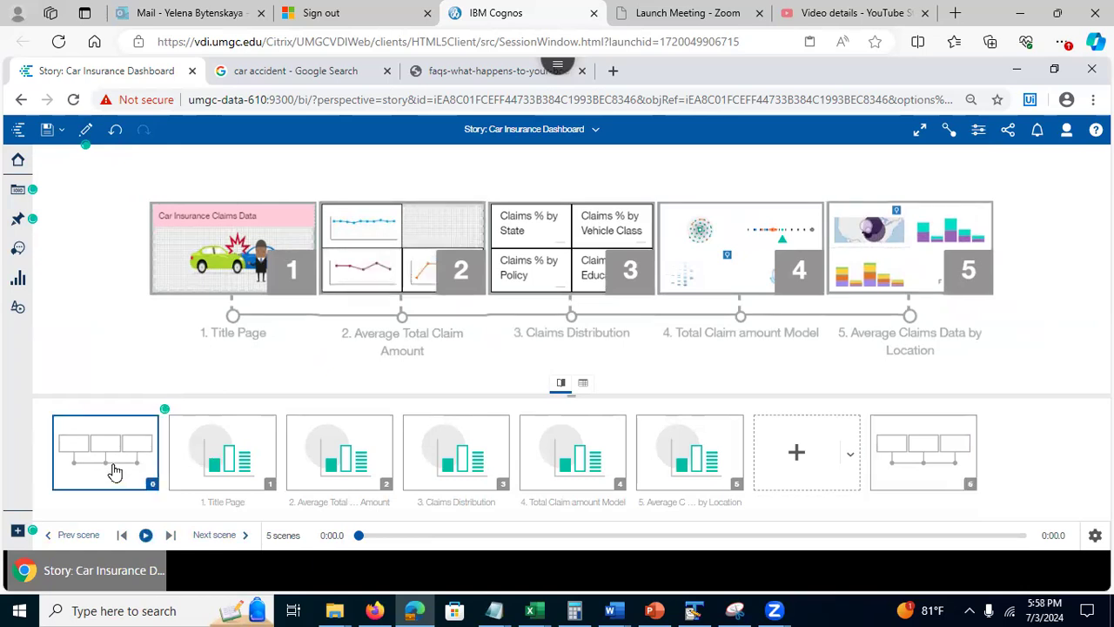
click(561, 384)
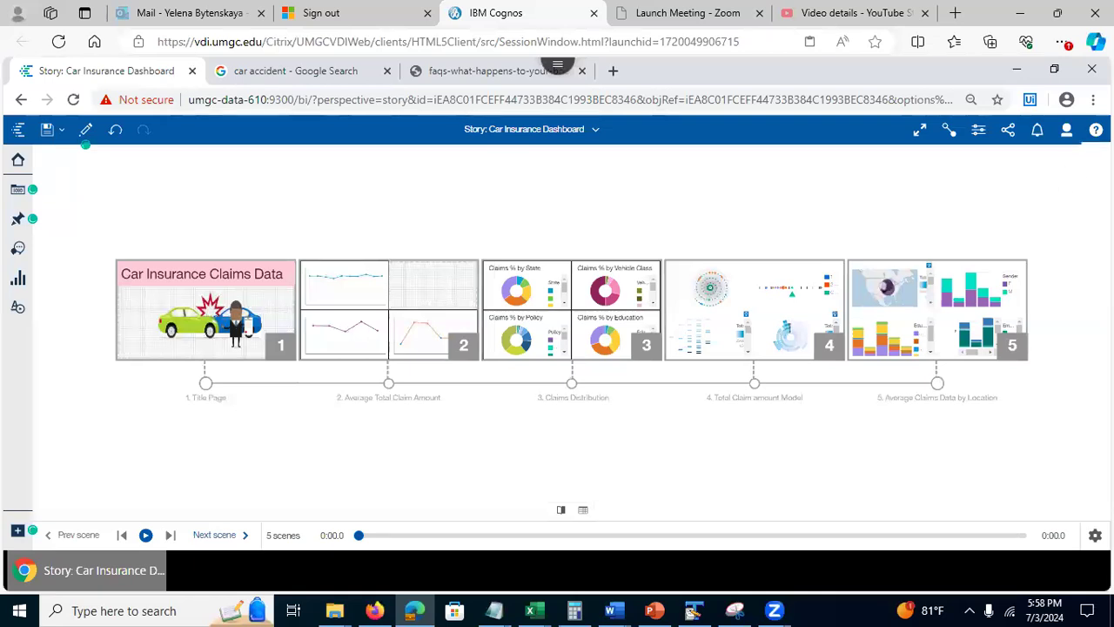
click(1093, 99)
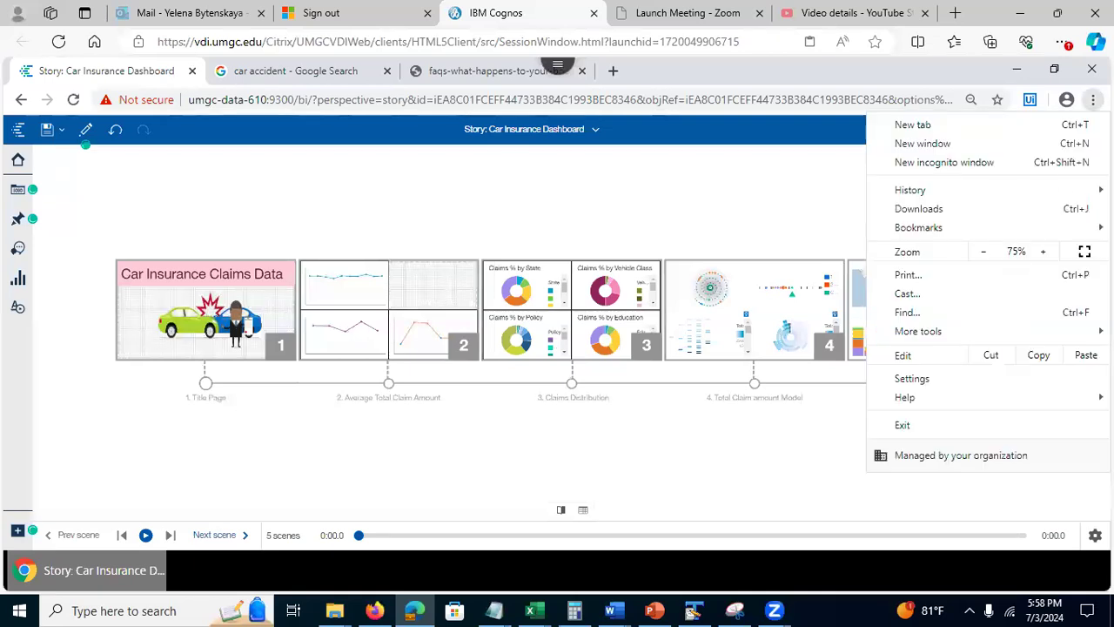
click(1043, 251)
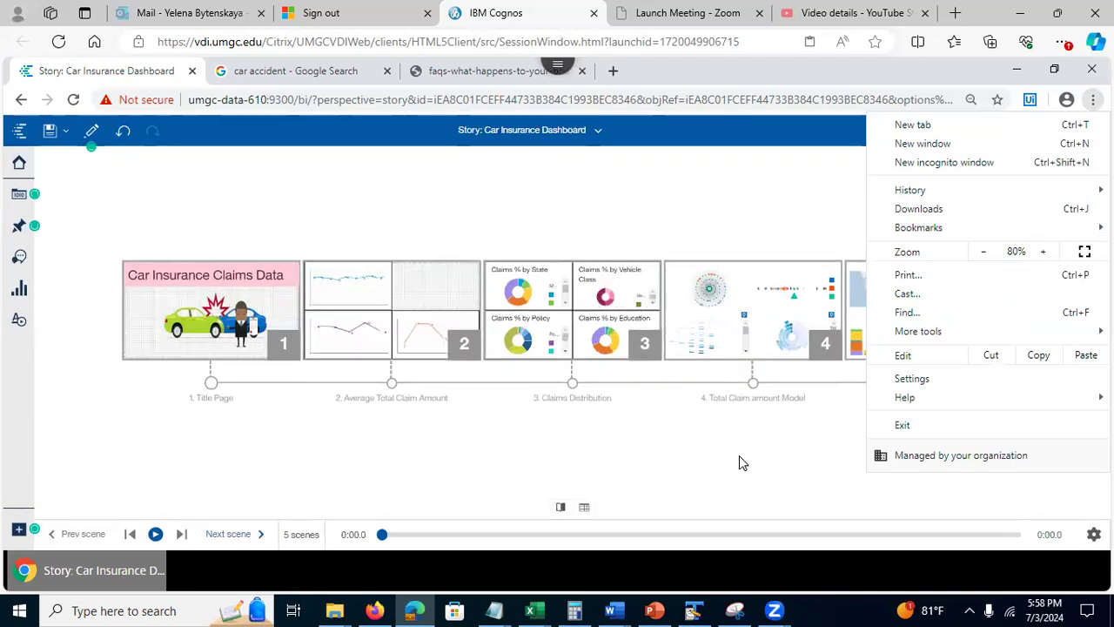
click(590, 490)
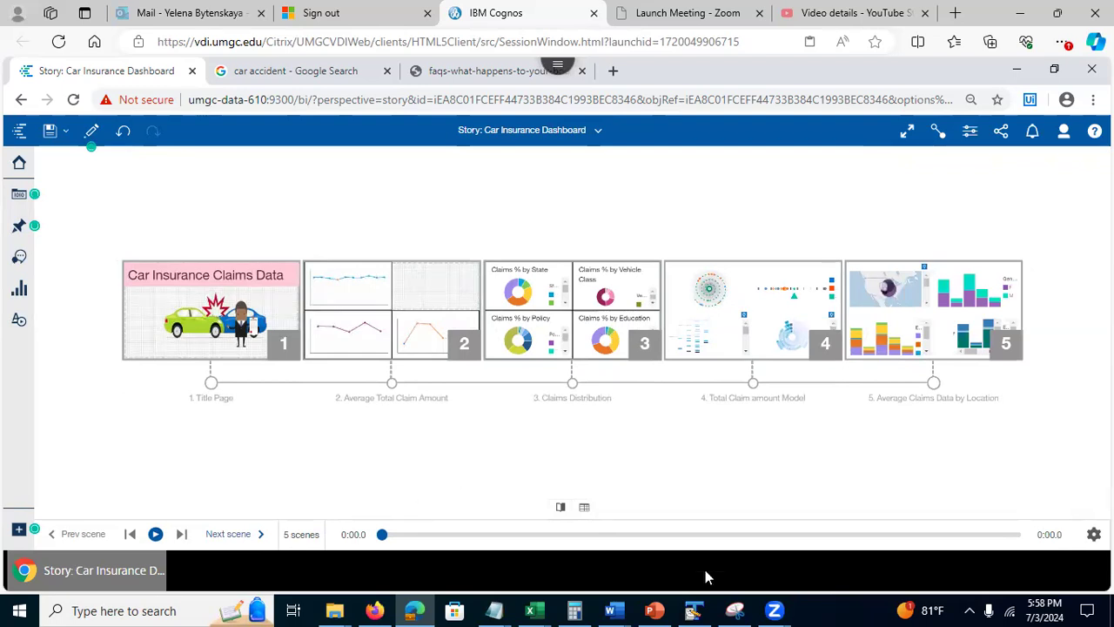
Step: Switch to the Snipping Tool and capture the five-scene timeline overview with its scene titles, leaving the capture minimized
click(736, 610)
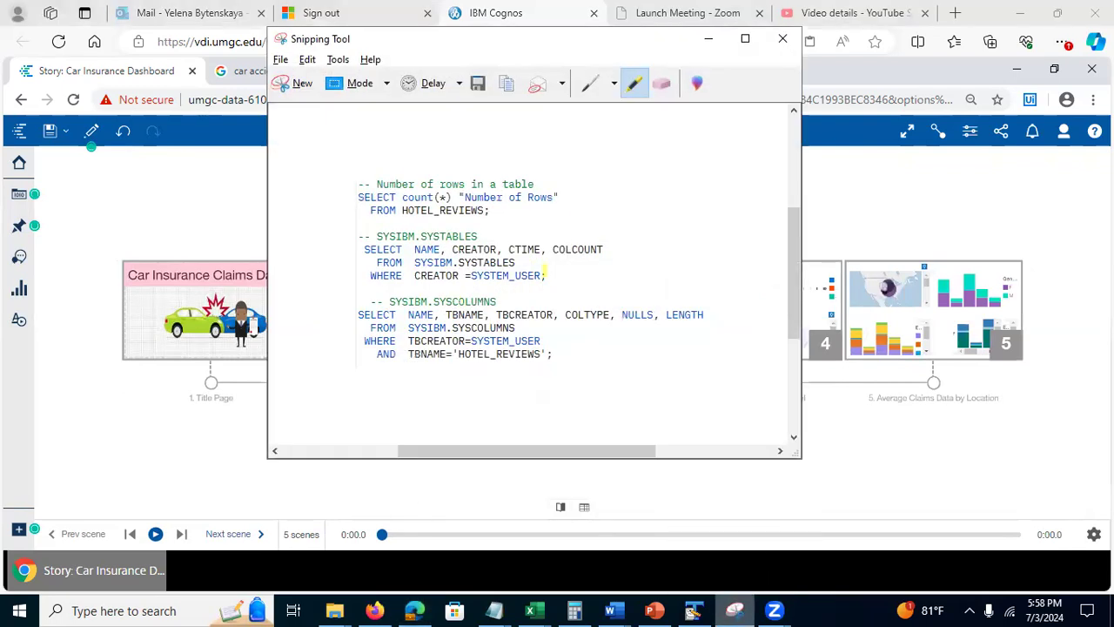
click(298, 87)
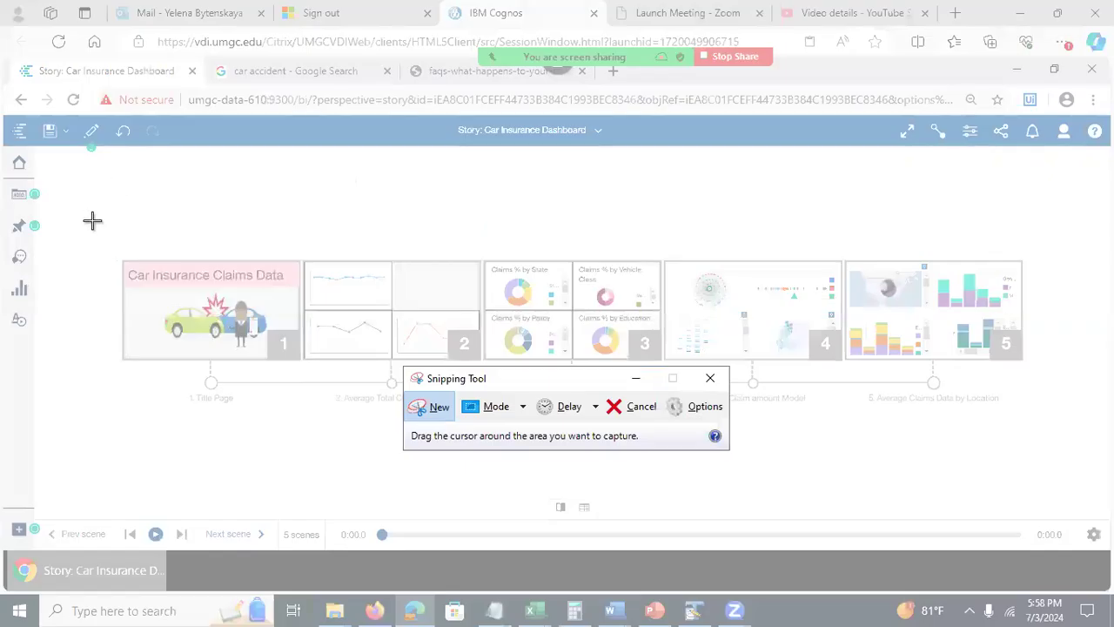
drag(93, 221, 1079, 430)
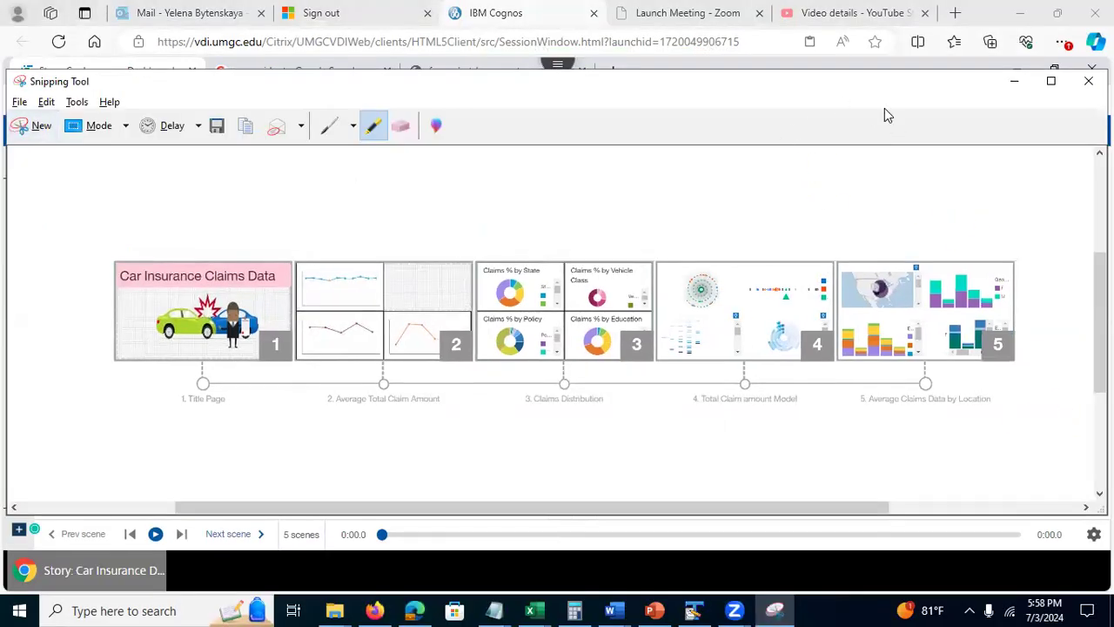
click(1014, 85)
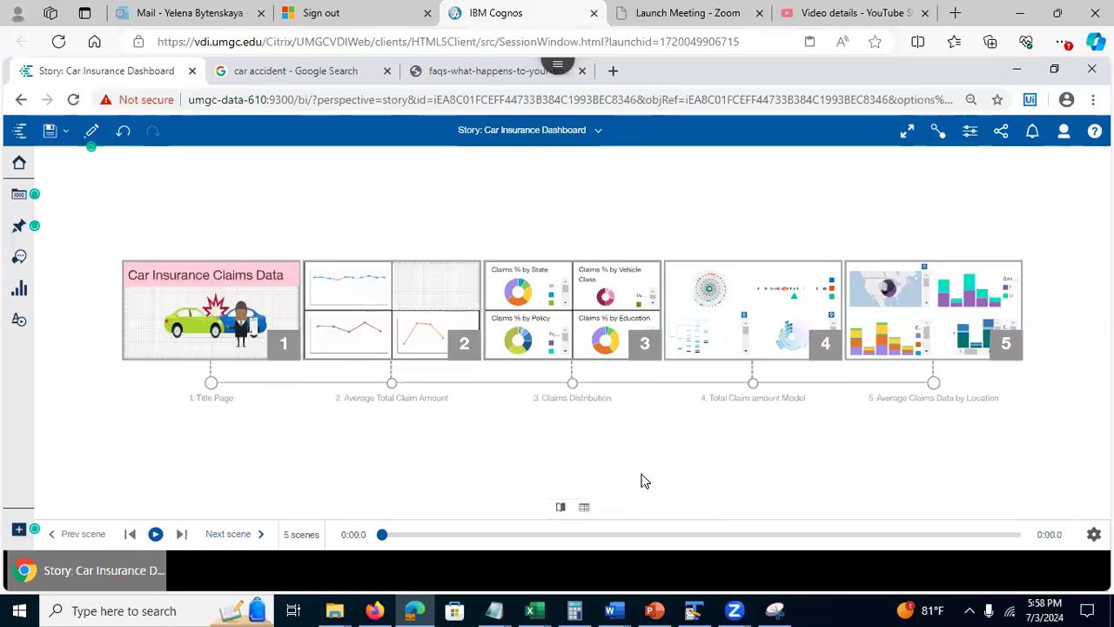
Step: Go to the Welcome page and create a new story from scratch with the Slideshow transition style
click(598, 137)
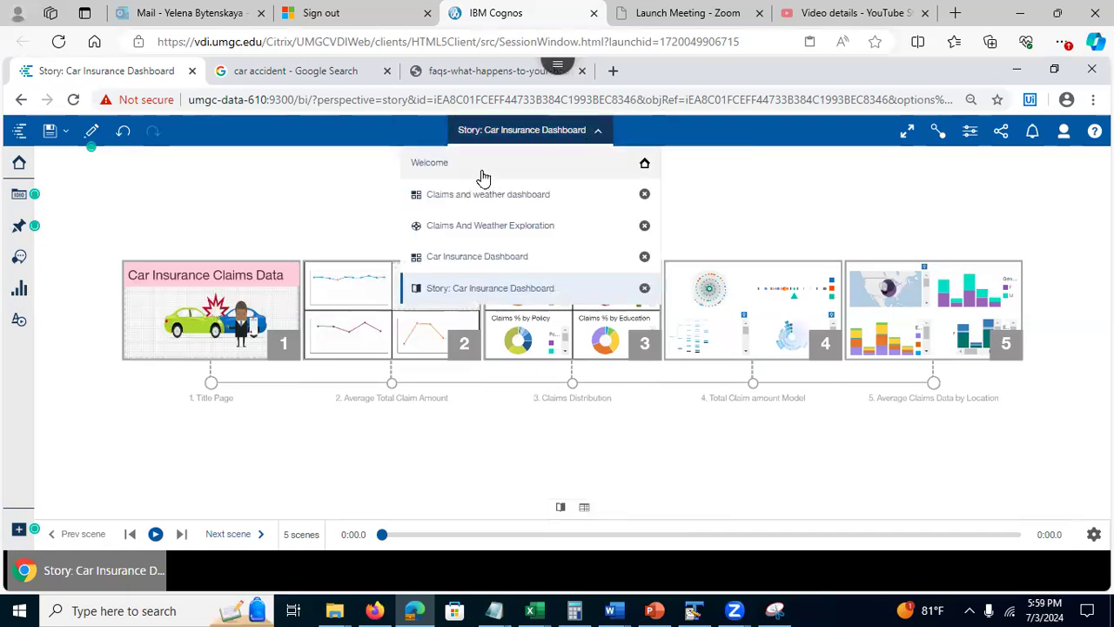
click(481, 175)
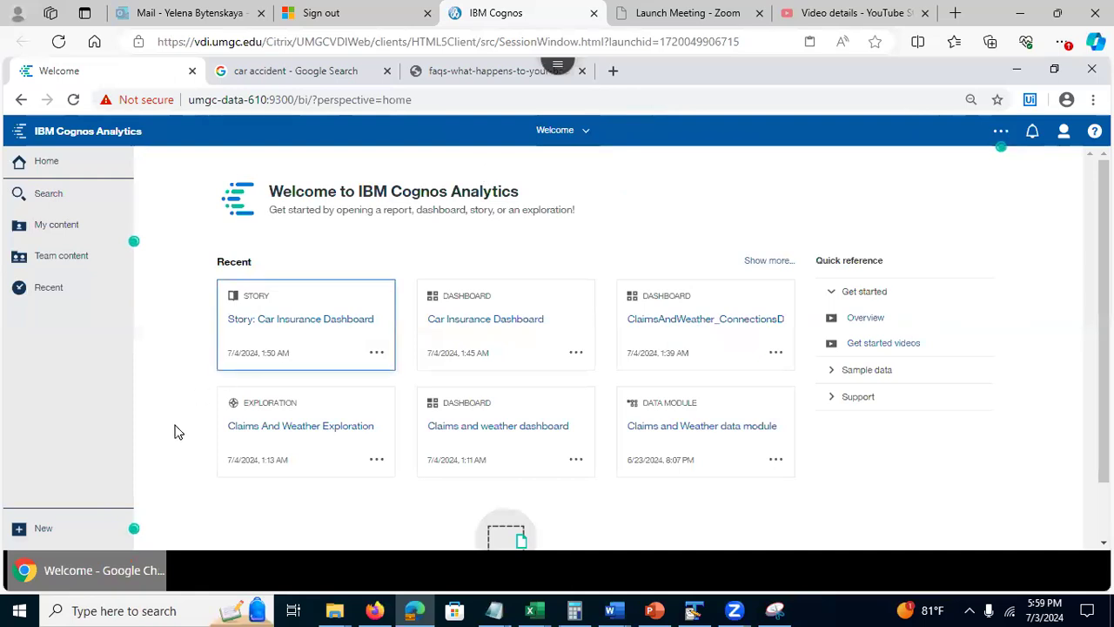
click(50, 538)
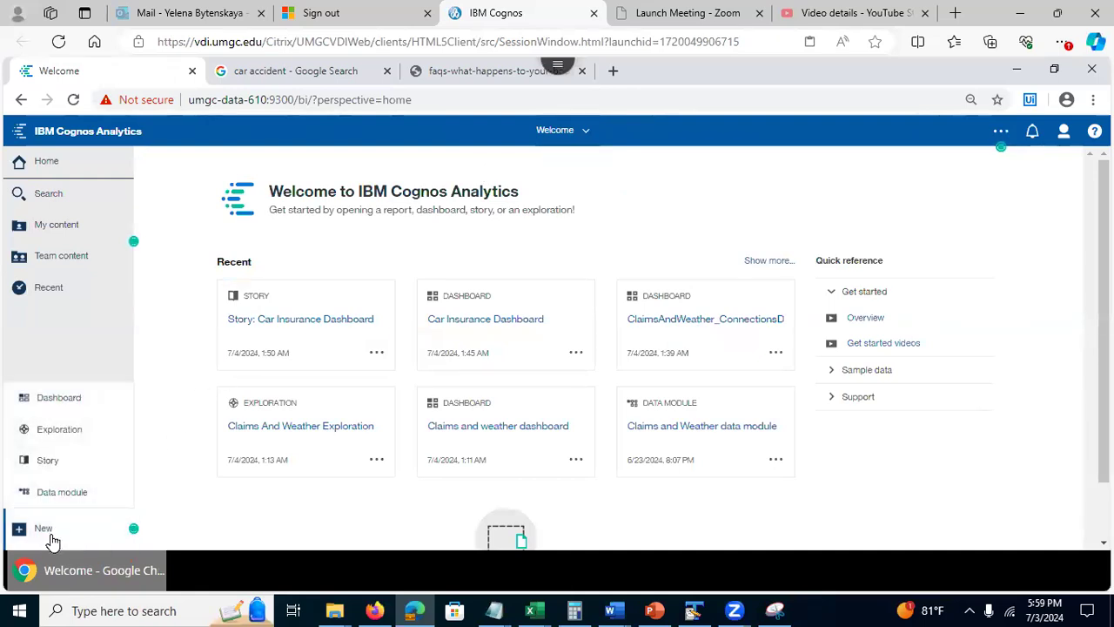
click(43, 460)
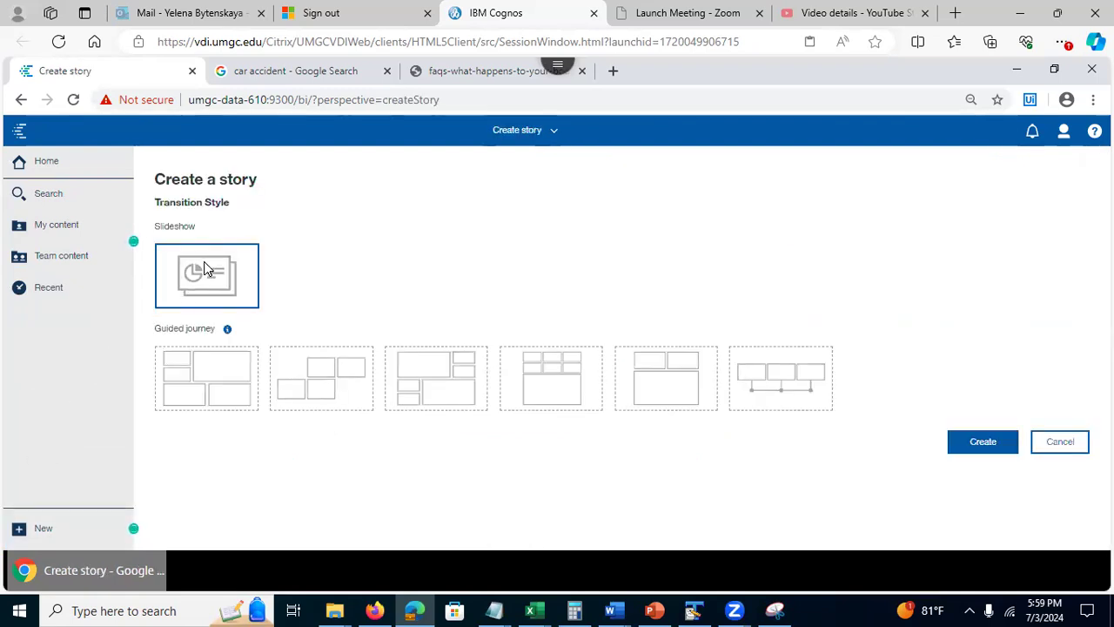
click(995, 442)
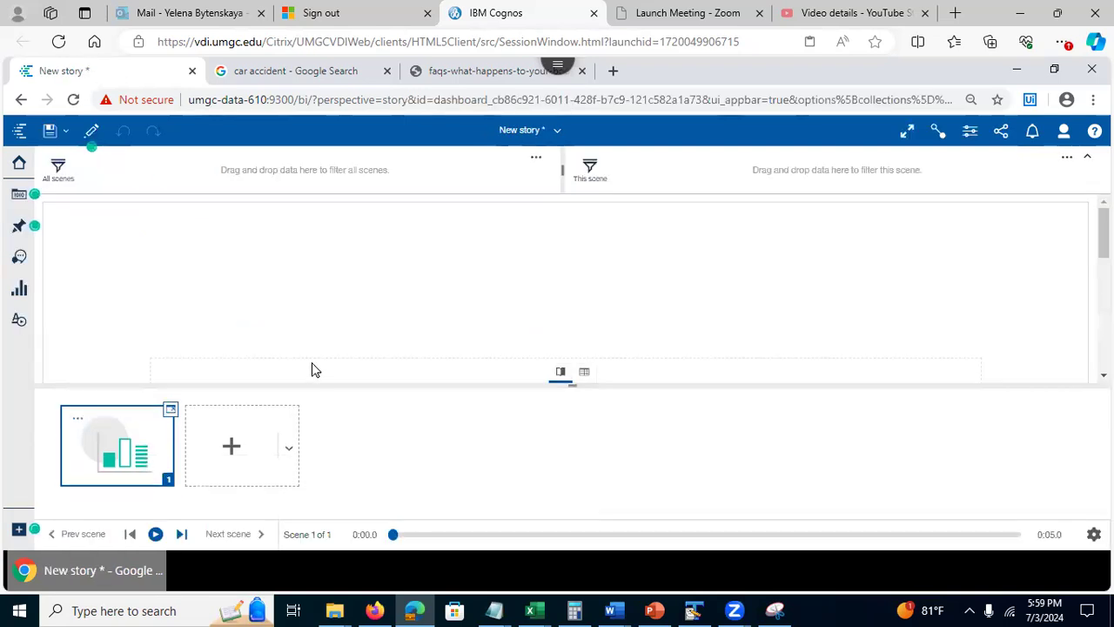
Step: Add the Claims and Weather data module from My content as the new story's data source
click(16, 196)
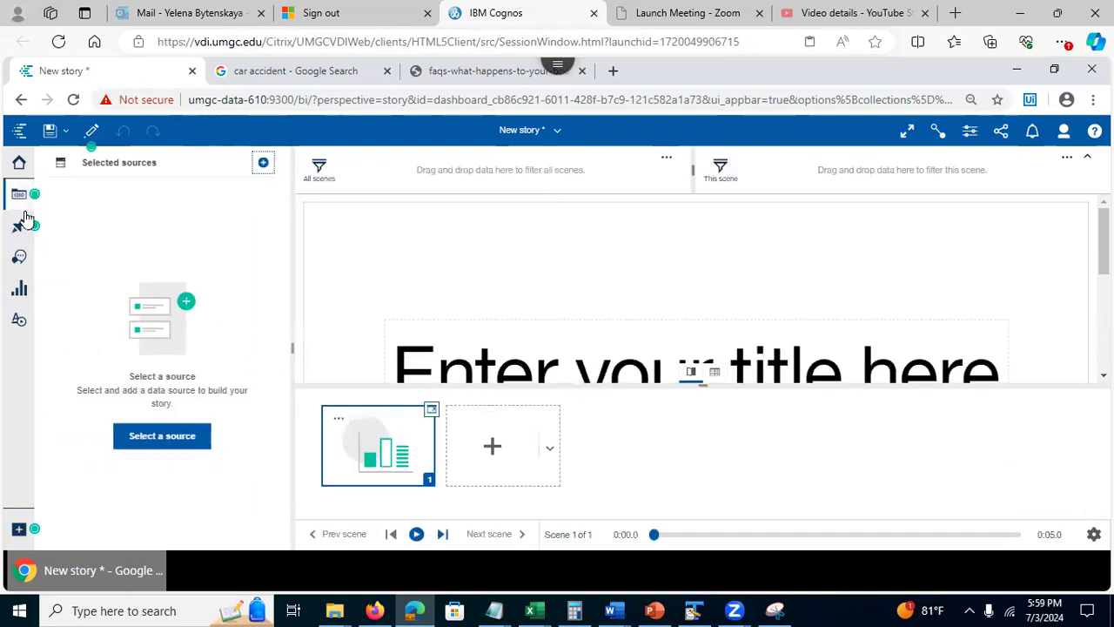
click(155, 442)
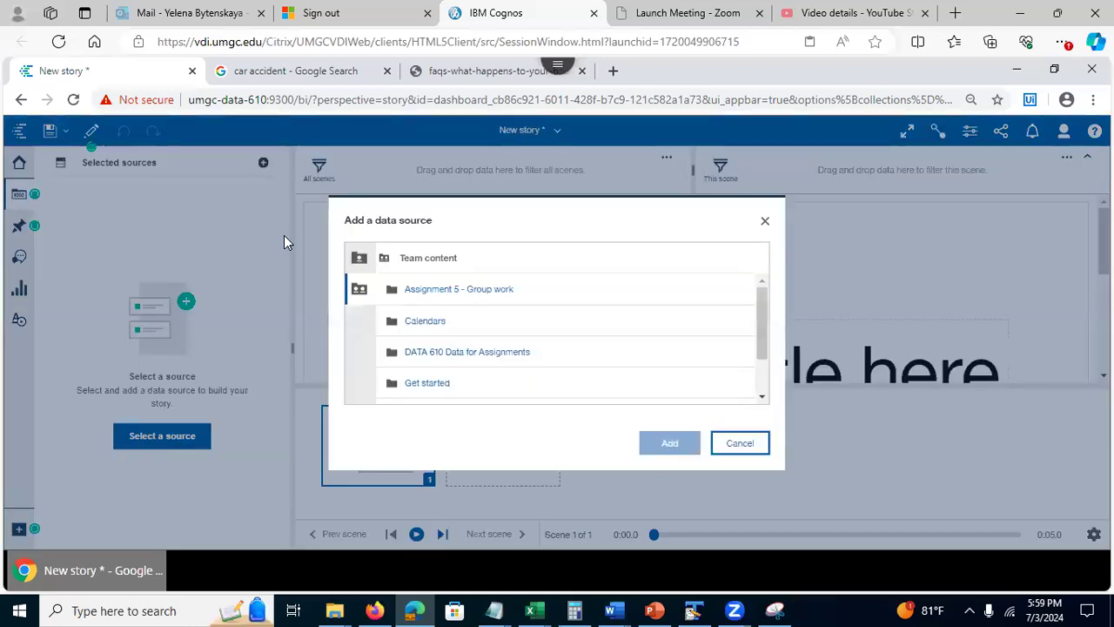
click(358, 258)
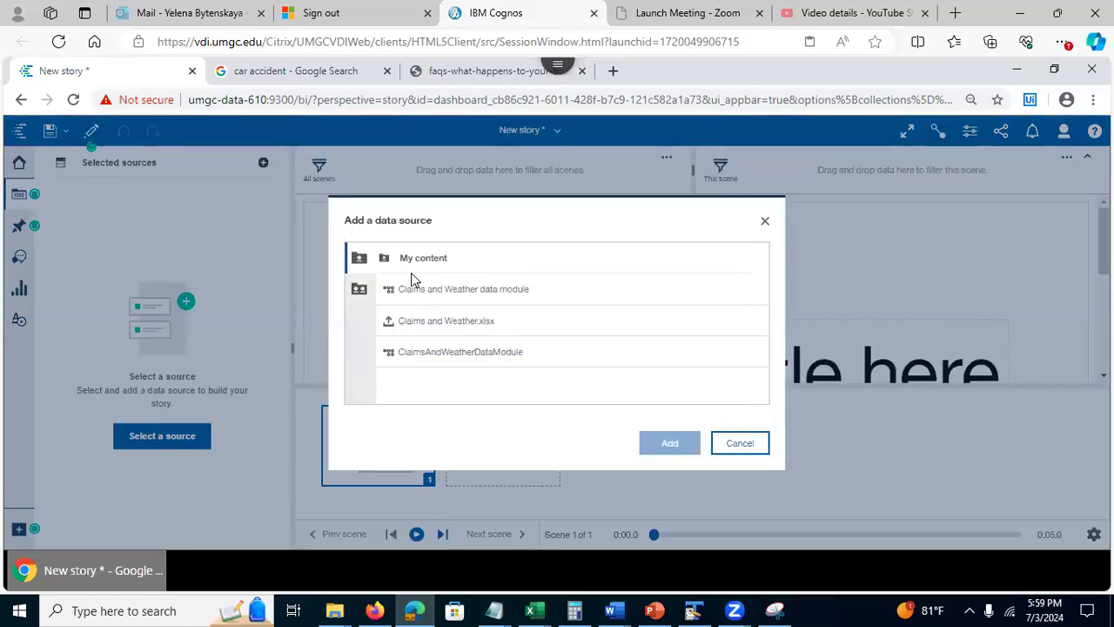
click(456, 295)
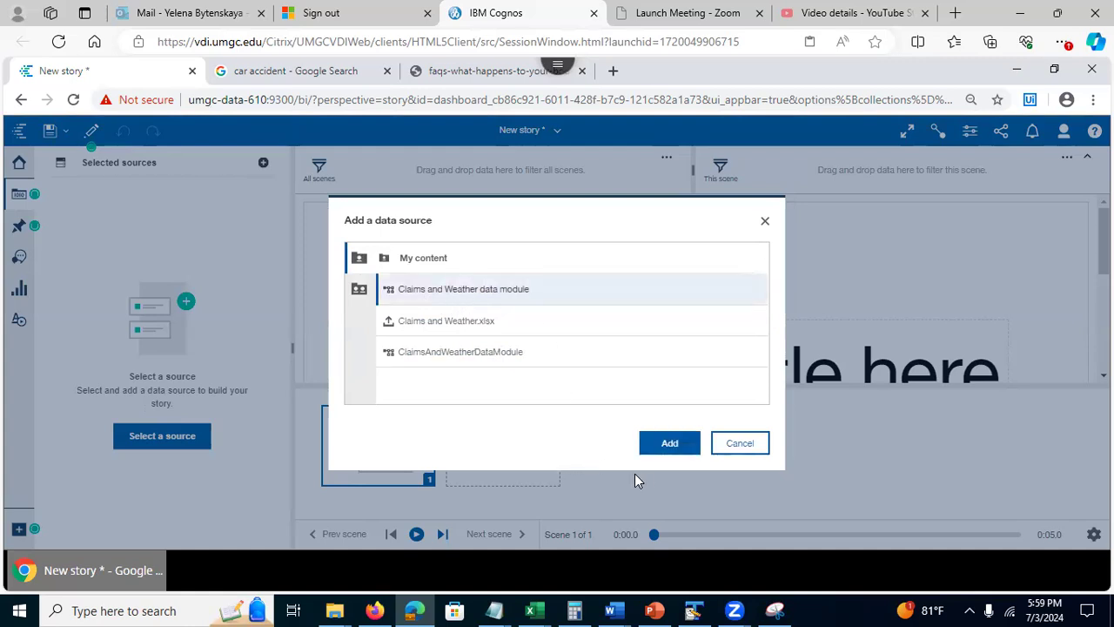
click(669, 446)
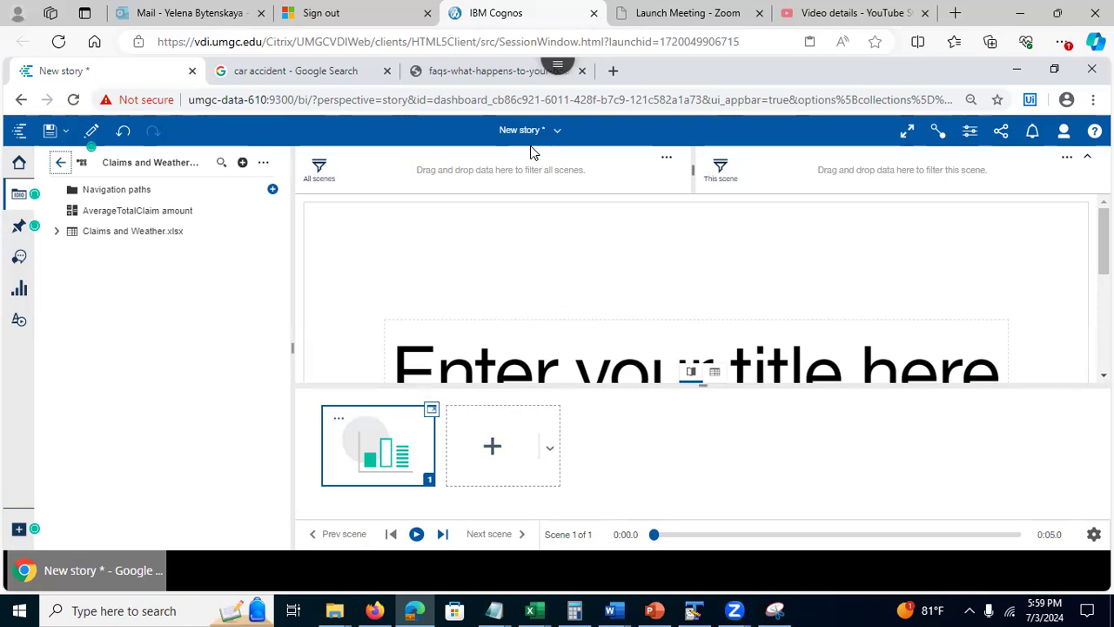
Step: Close the new story without saving it
click(557, 129)
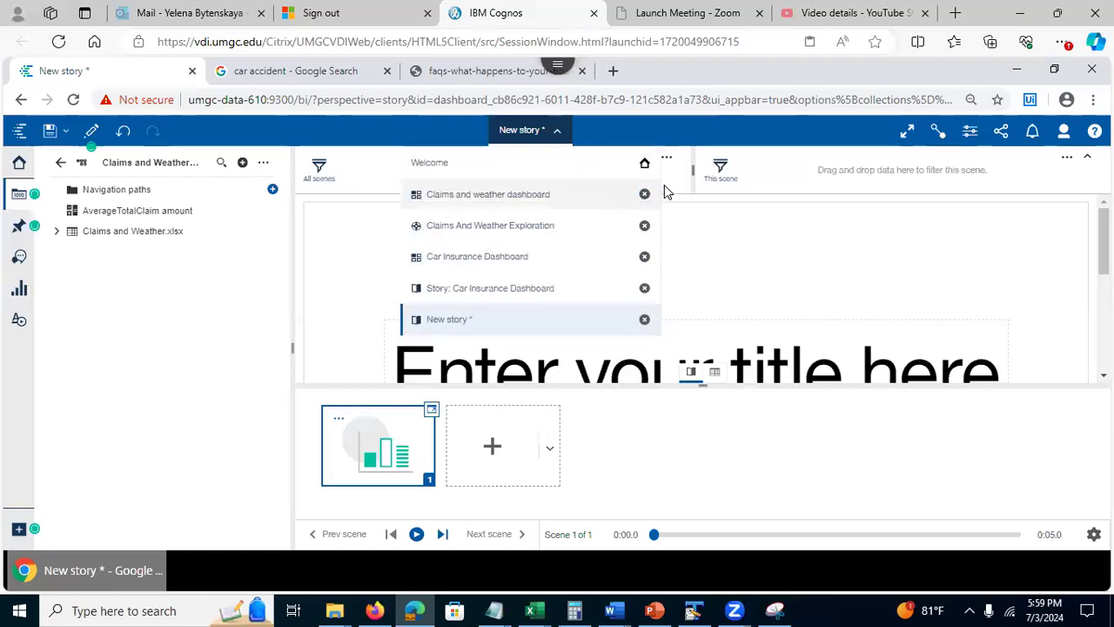
click(644, 318)
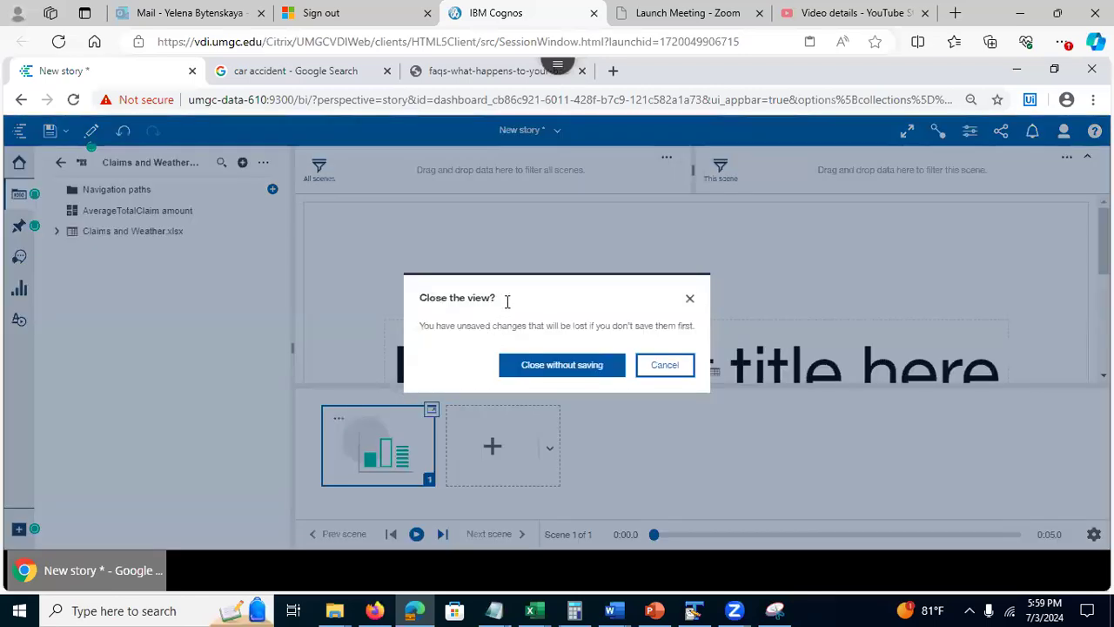
click(560, 366)
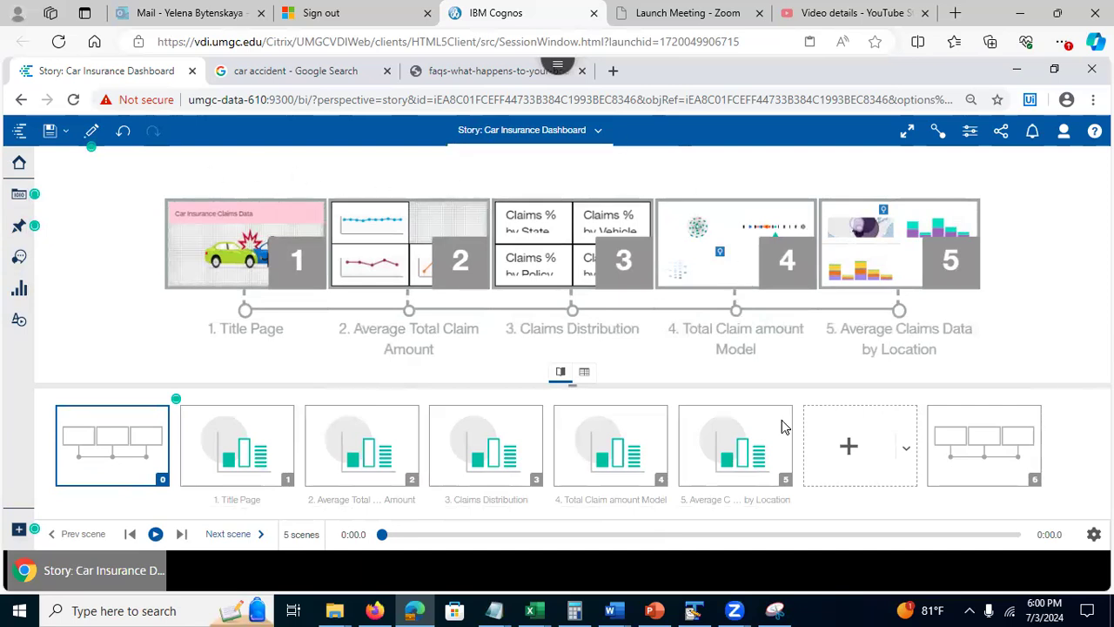
Step: Switch to the PowerPoint presentation and read slides 21, "Slideshow Interface", and 22, "Scene Timeline"
click(648, 609)
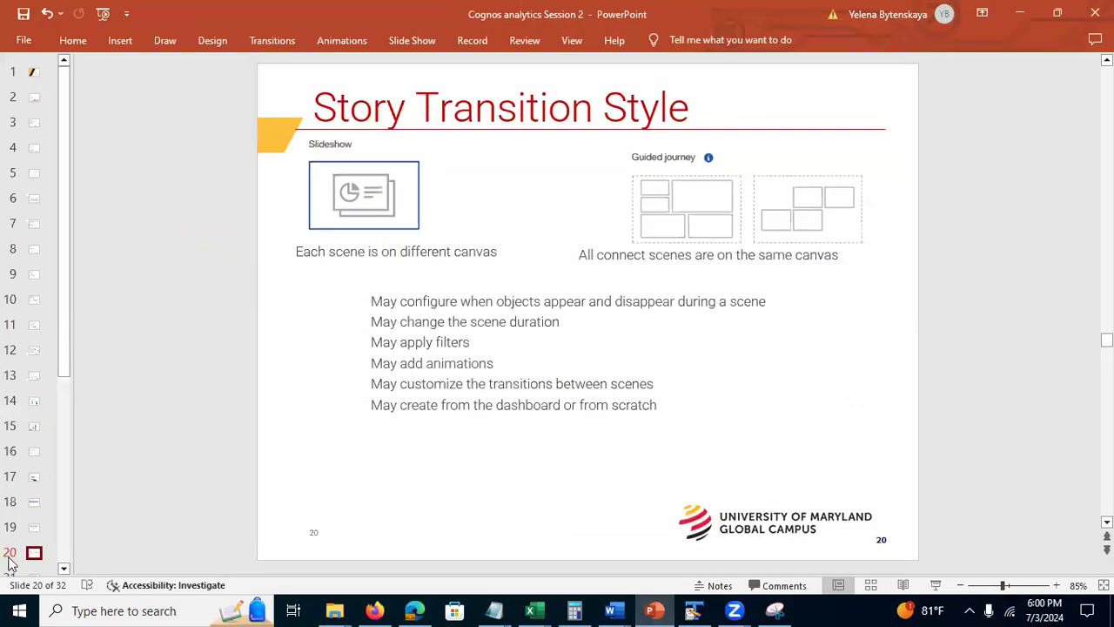
click(65, 566)
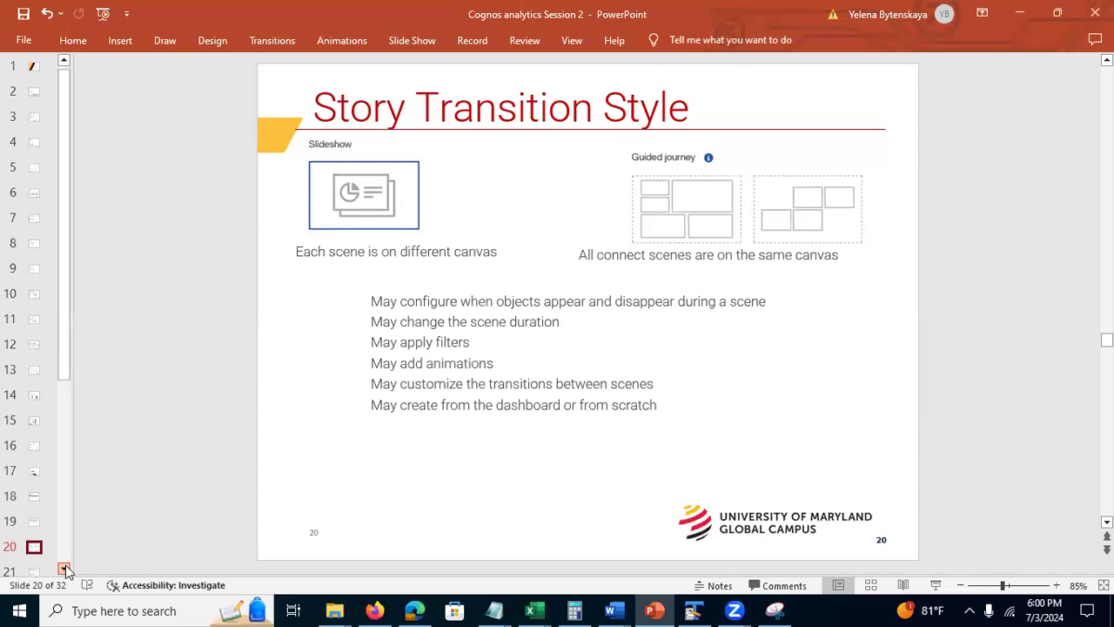
click(31, 570)
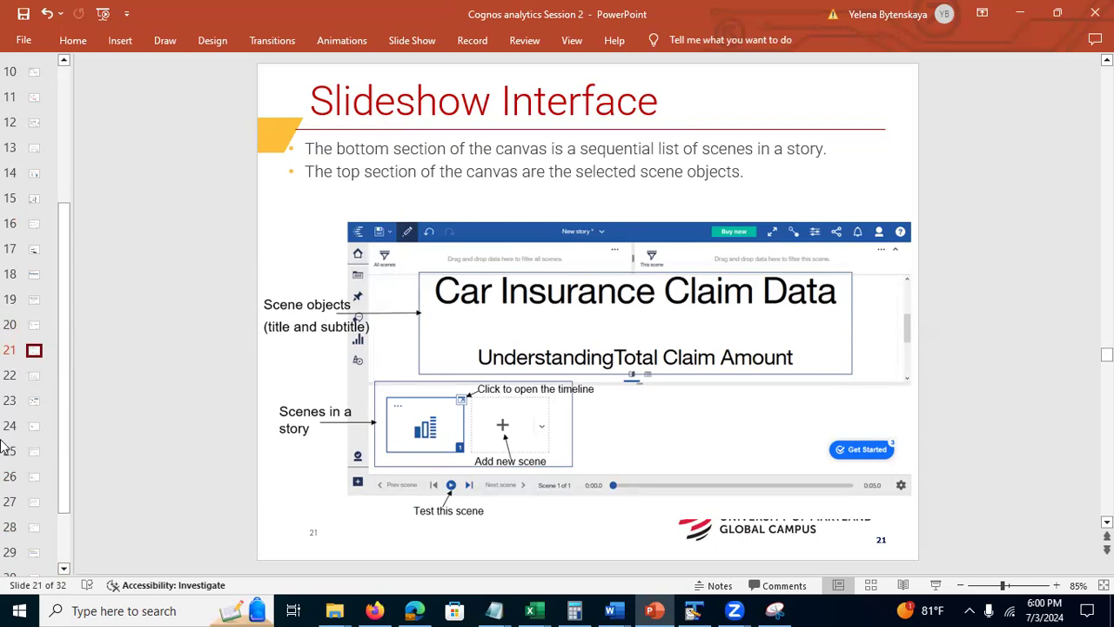
click(33, 376)
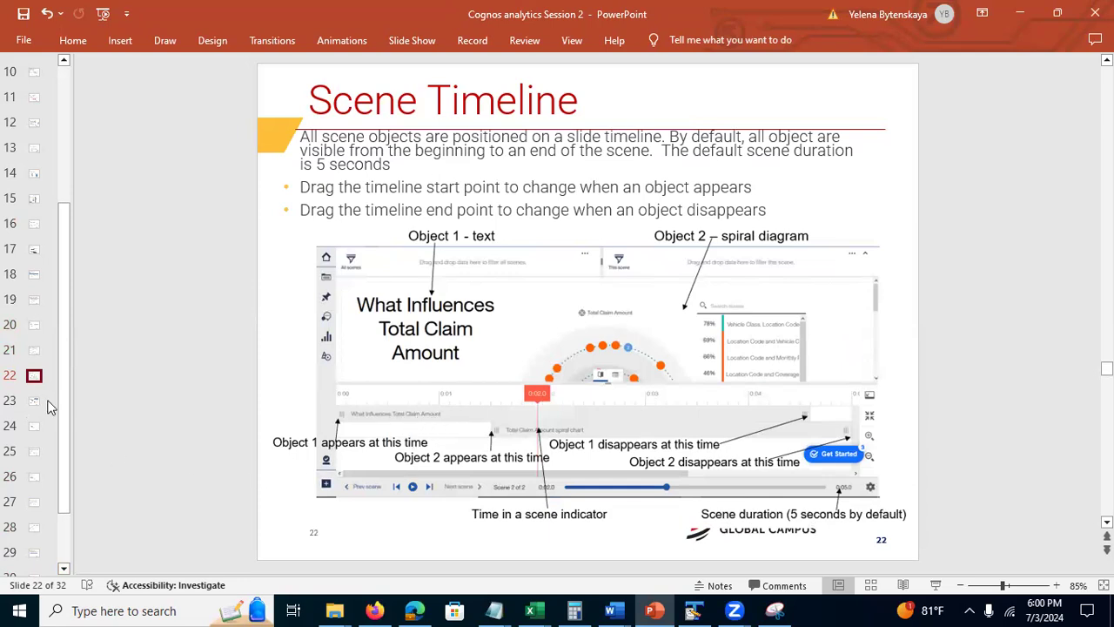
Step: Read slides 23 to 25 on exporting a dashboard as a story, dashboard tabs as story scenes, and sample dashboards and stories
click(31, 403)
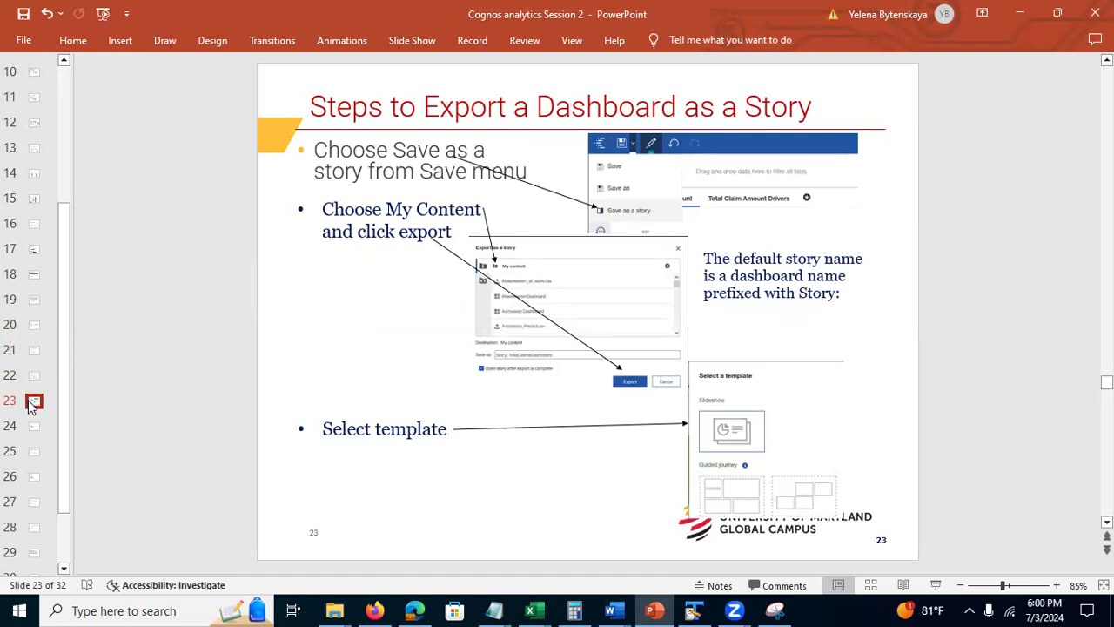
click(33, 428)
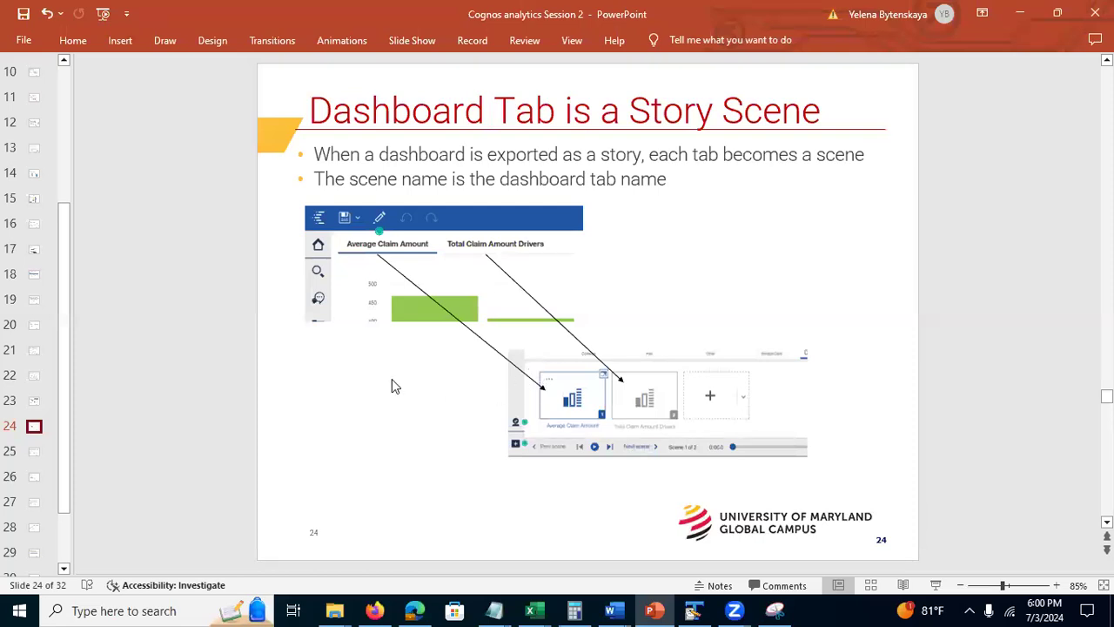
click(35, 453)
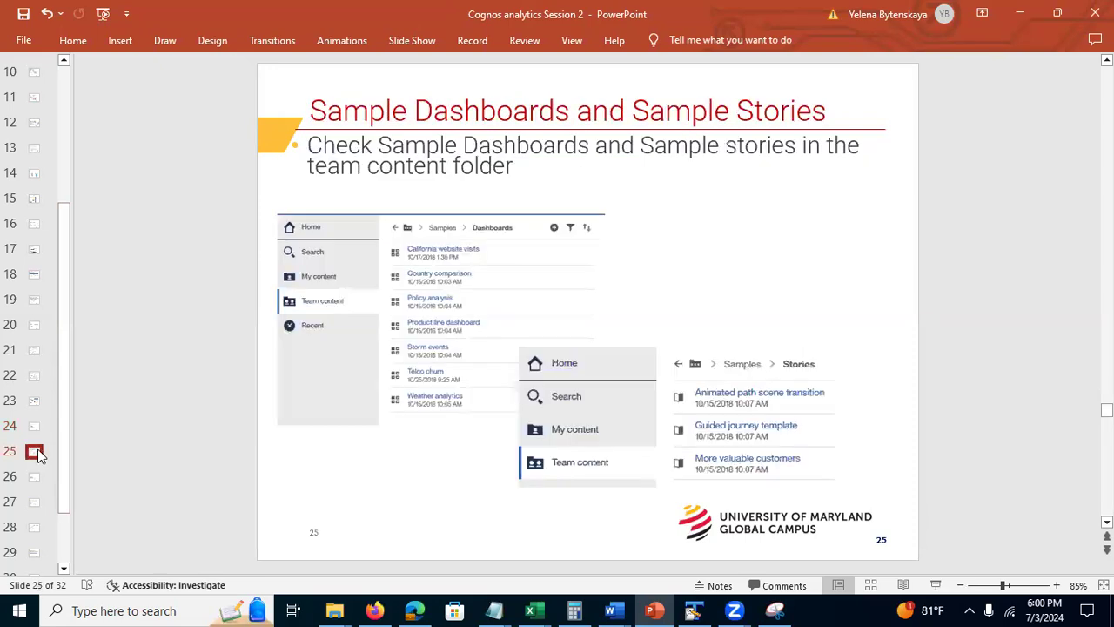
Step: Switch back to Cognos and open the Guided journey template story from the Samples > Stories folder in Team content
click(1020, 14)
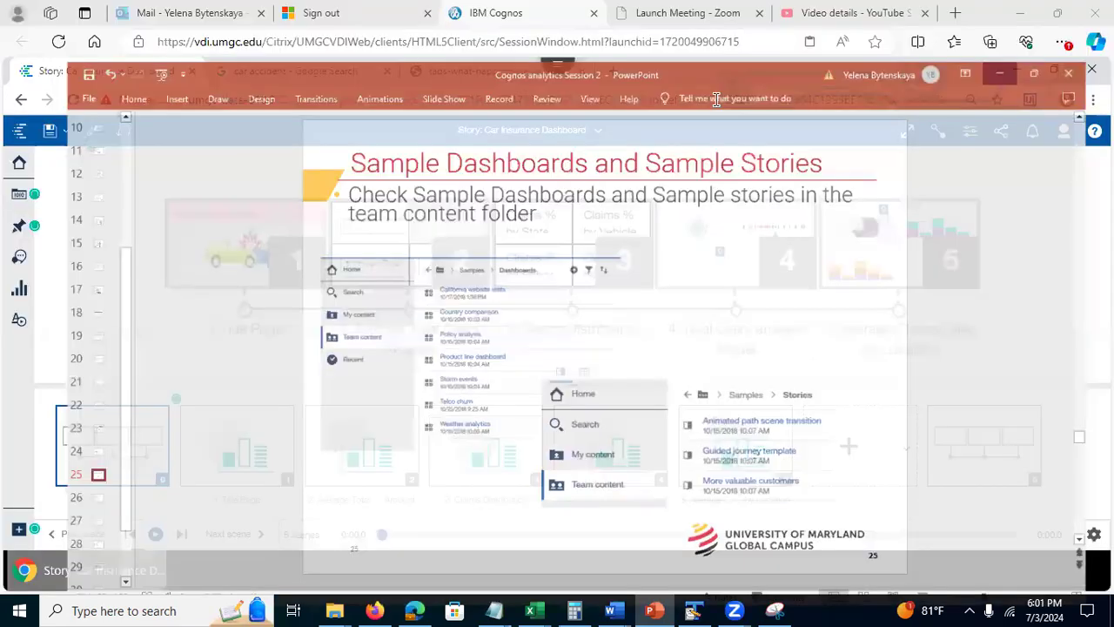
click(571, 135)
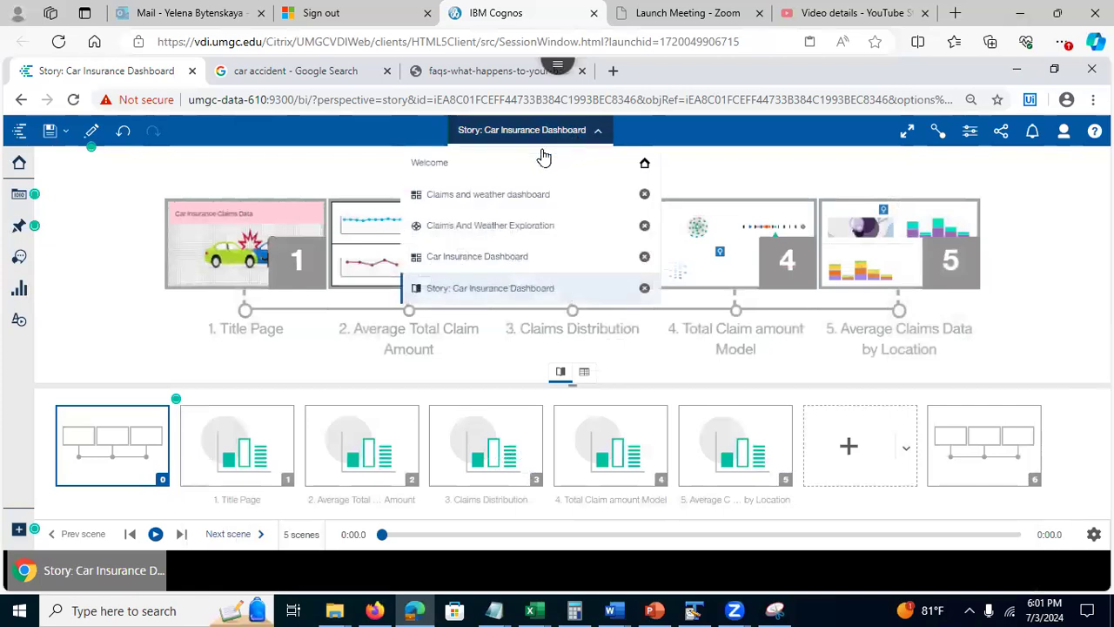
click(490, 172)
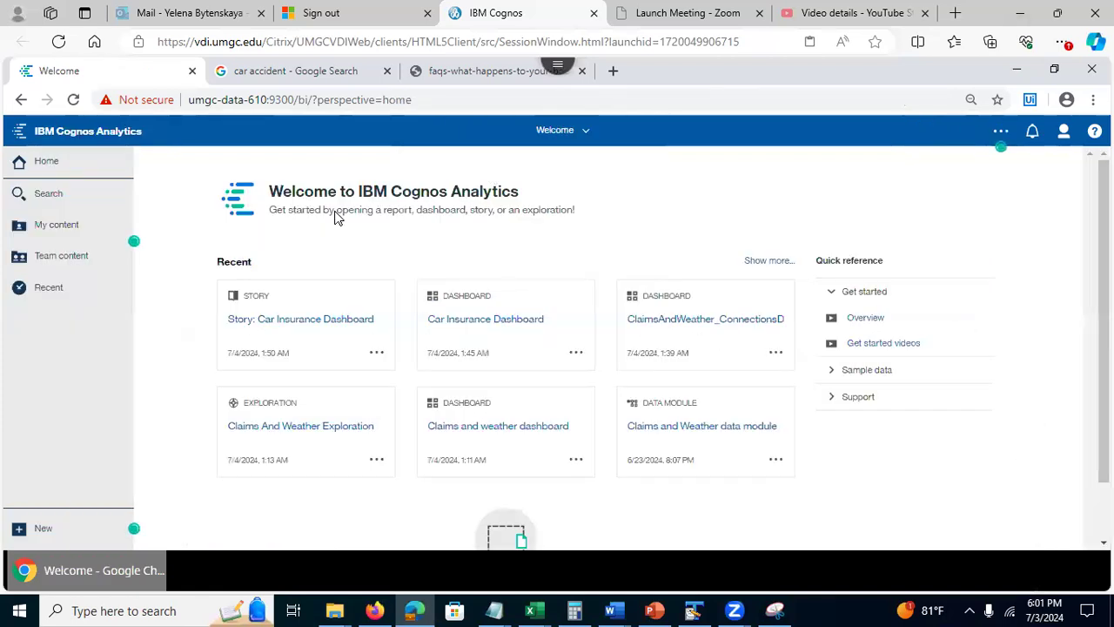
click(58, 266)
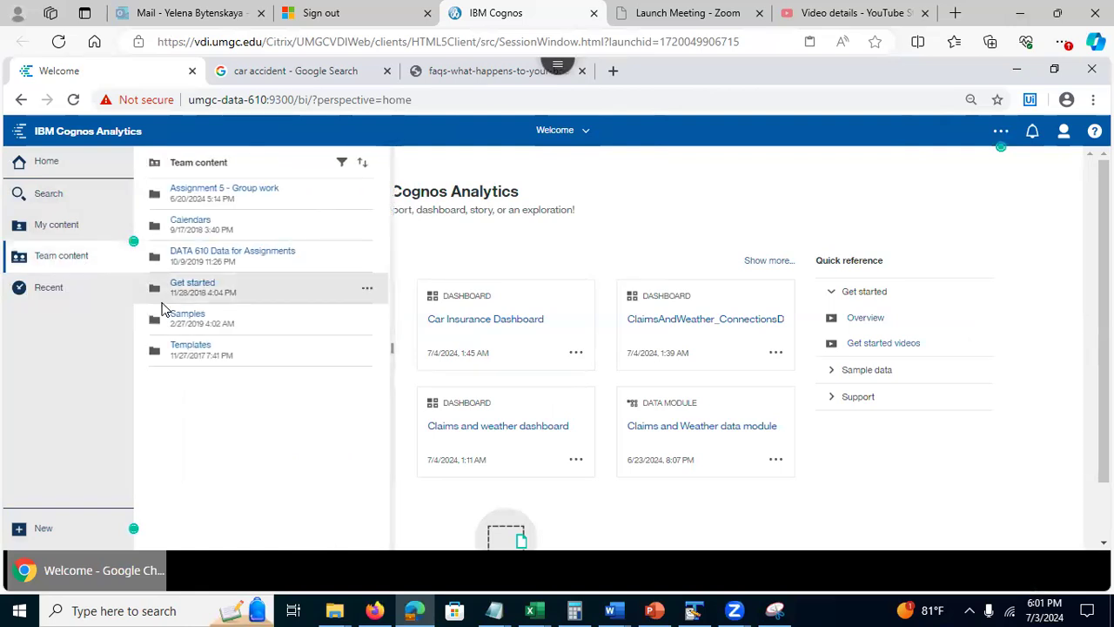
click(180, 321)
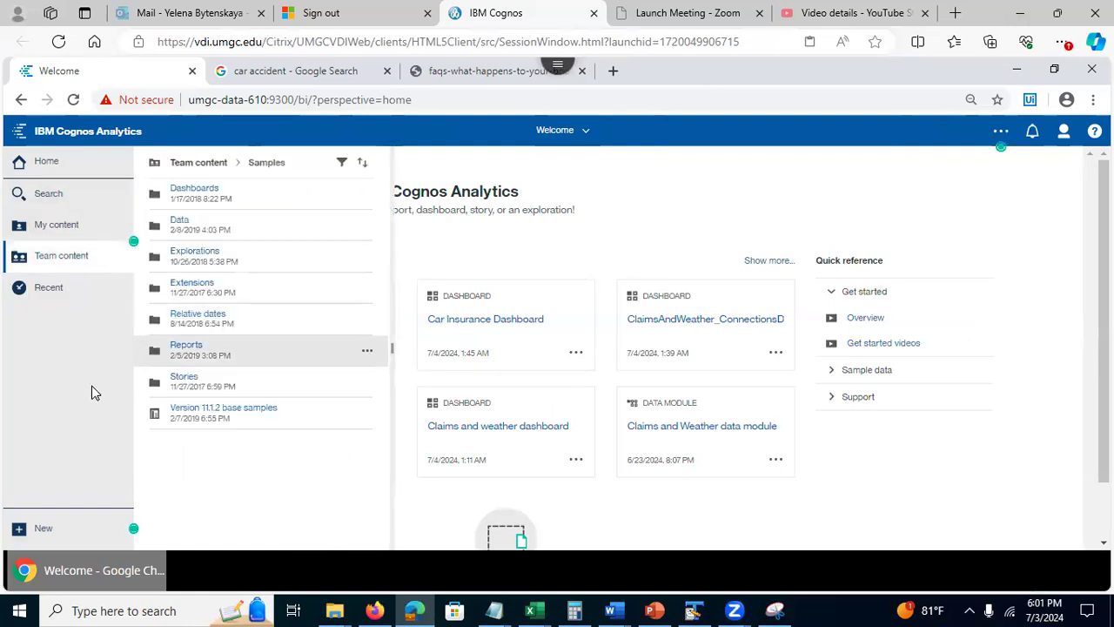
click(178, 378)
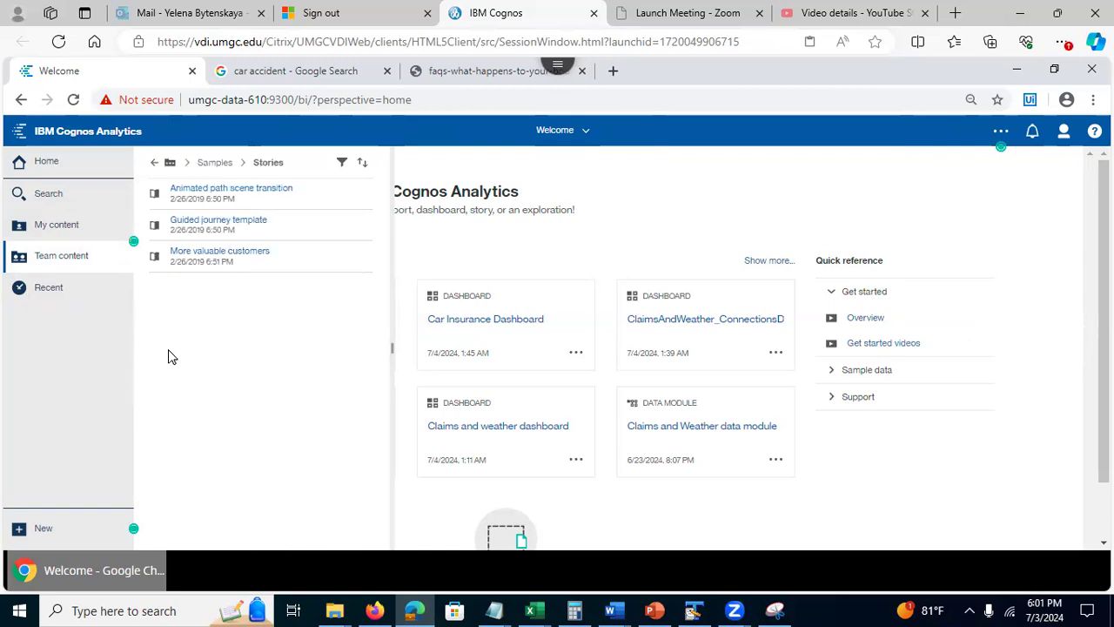
click(220, 225)
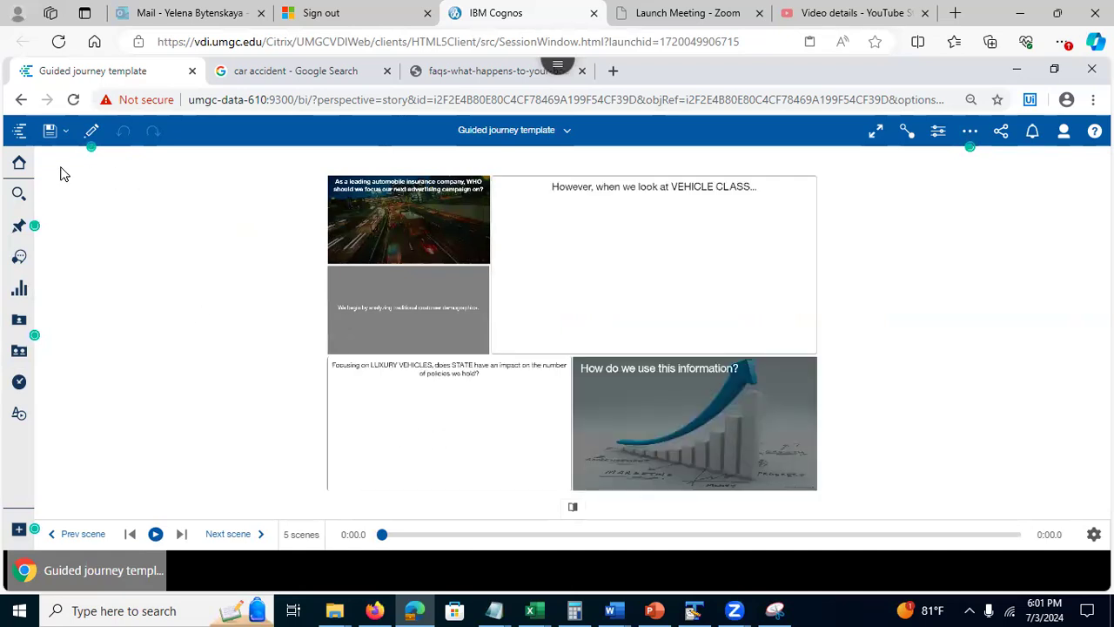
Step: Close the Guided journey template story and remove it from the recent items on the Welcome page
click(566, 132)
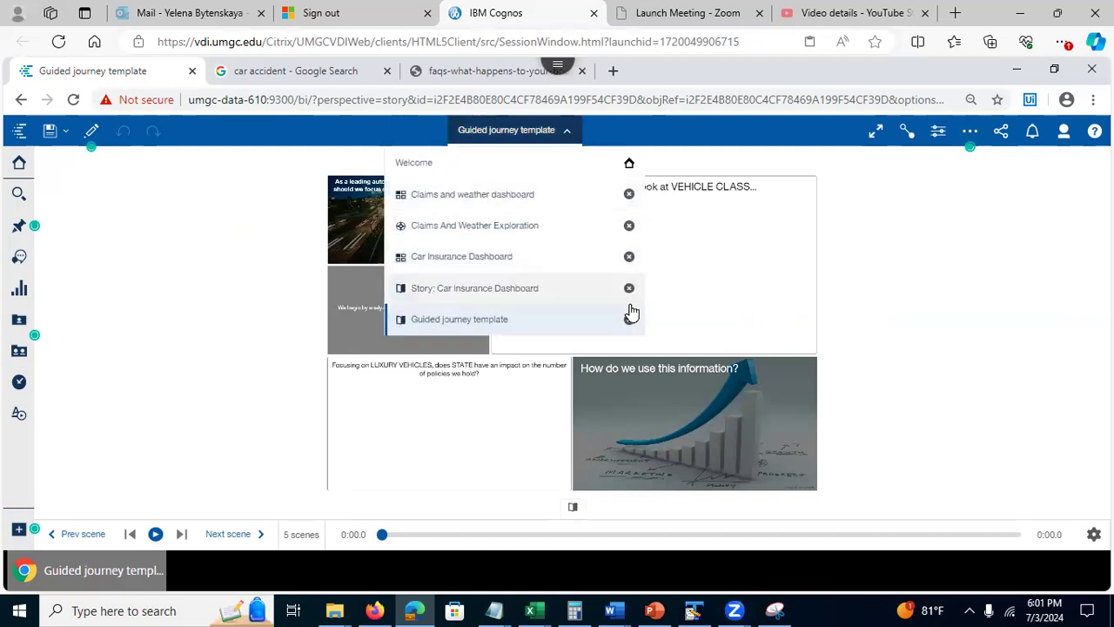
click(587, 127)
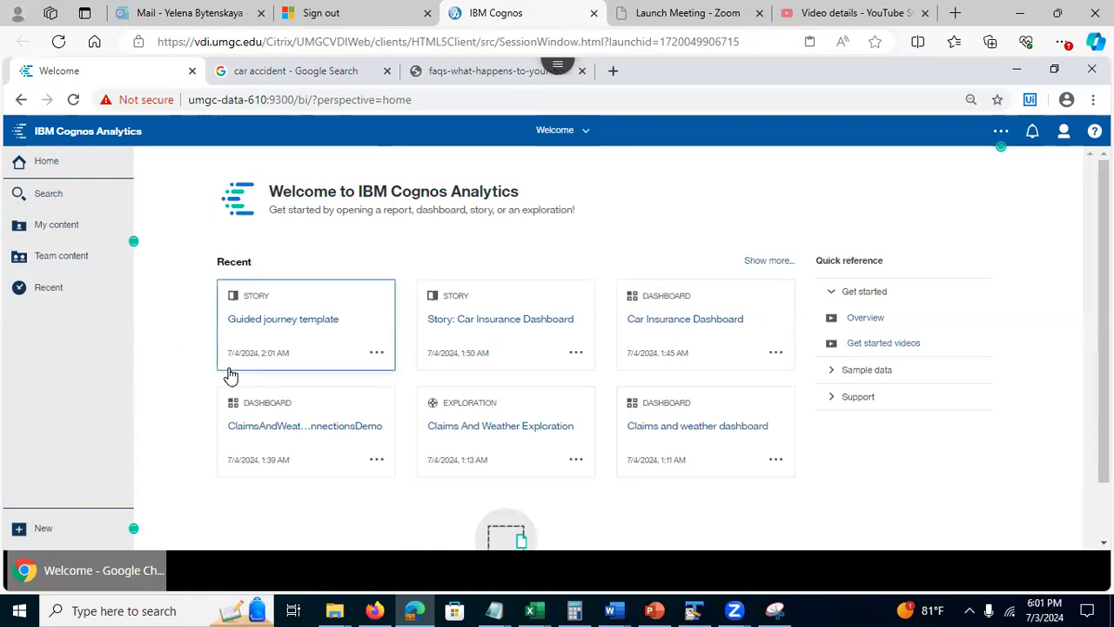
click(375, 355)
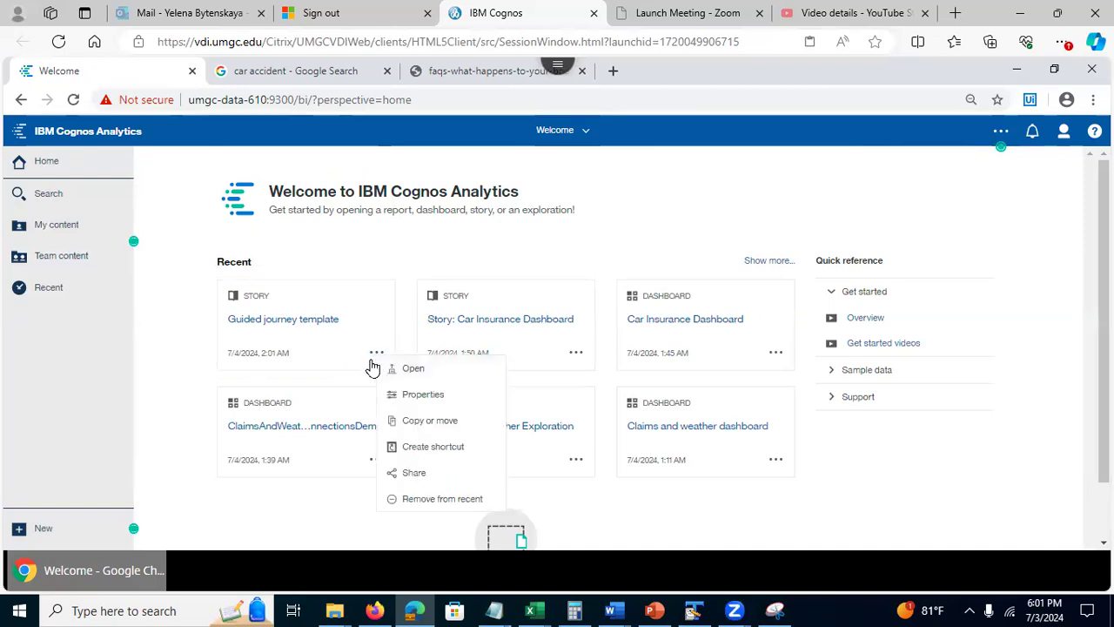
click(421, 504)
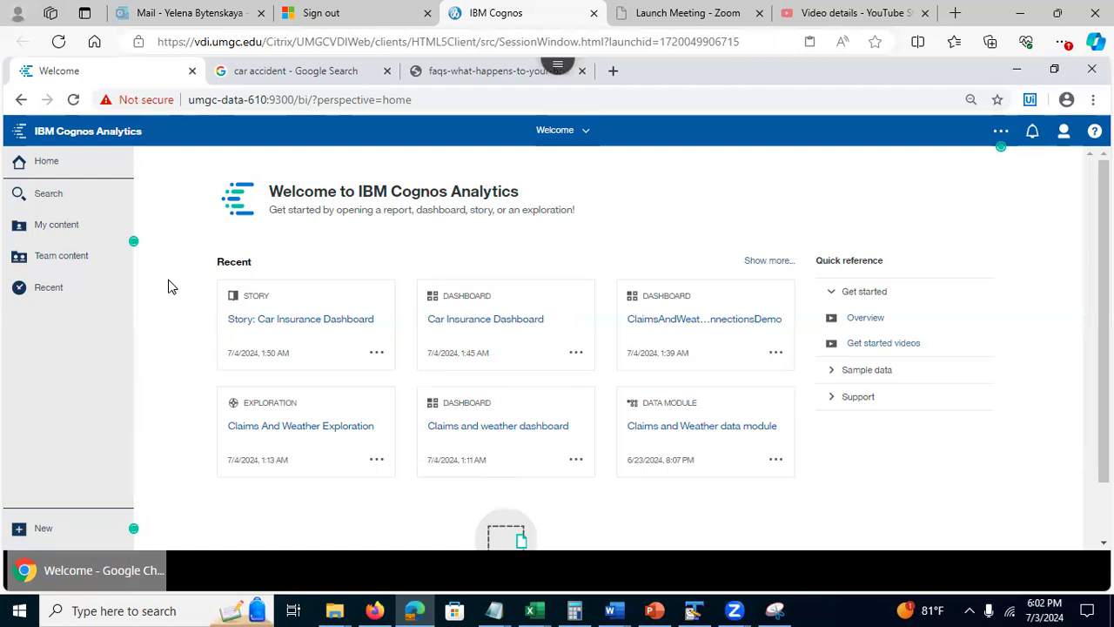
Step: Review the Samples folder in Team content, and read slide 26, "Assignment 5 is a Group Work", in PowerPoint
click(59, 256)
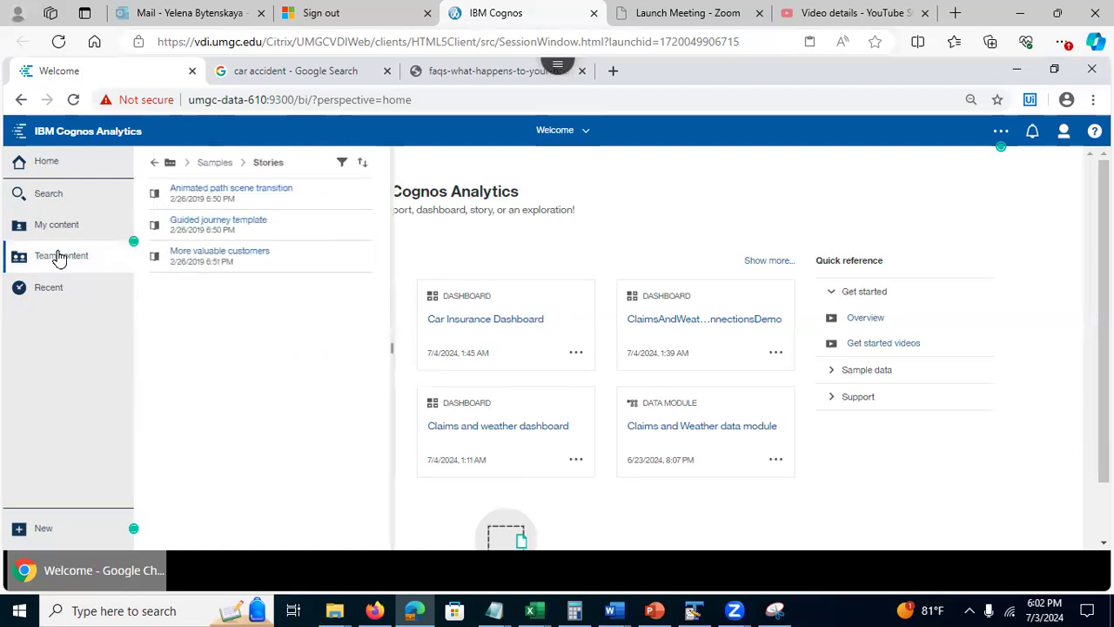
click(154, 166)
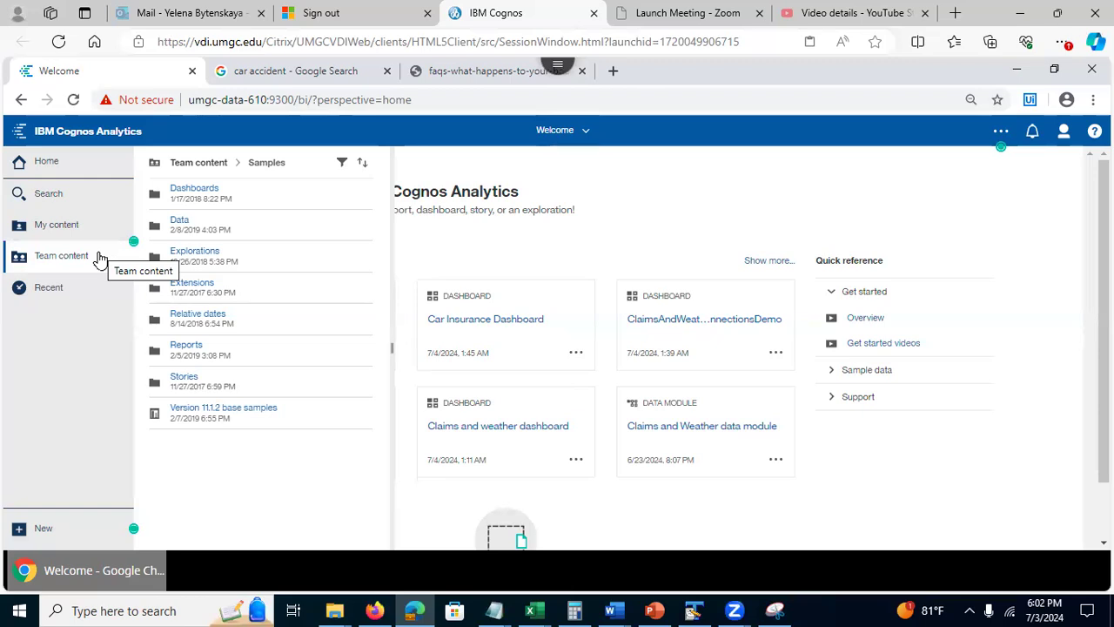
click(654, 610)
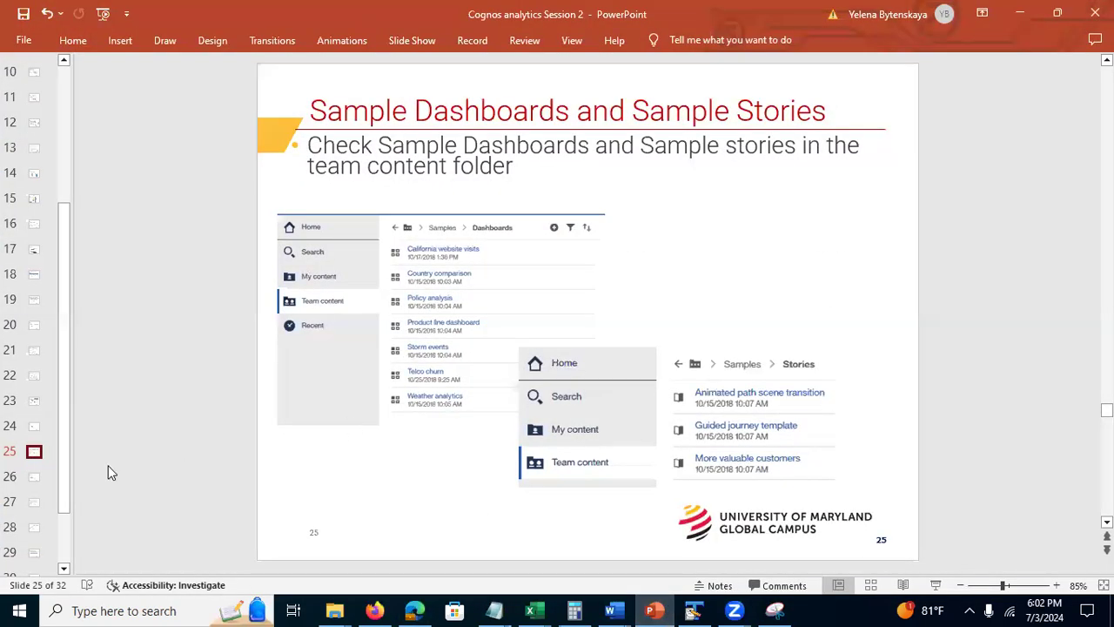
click(34, 479)
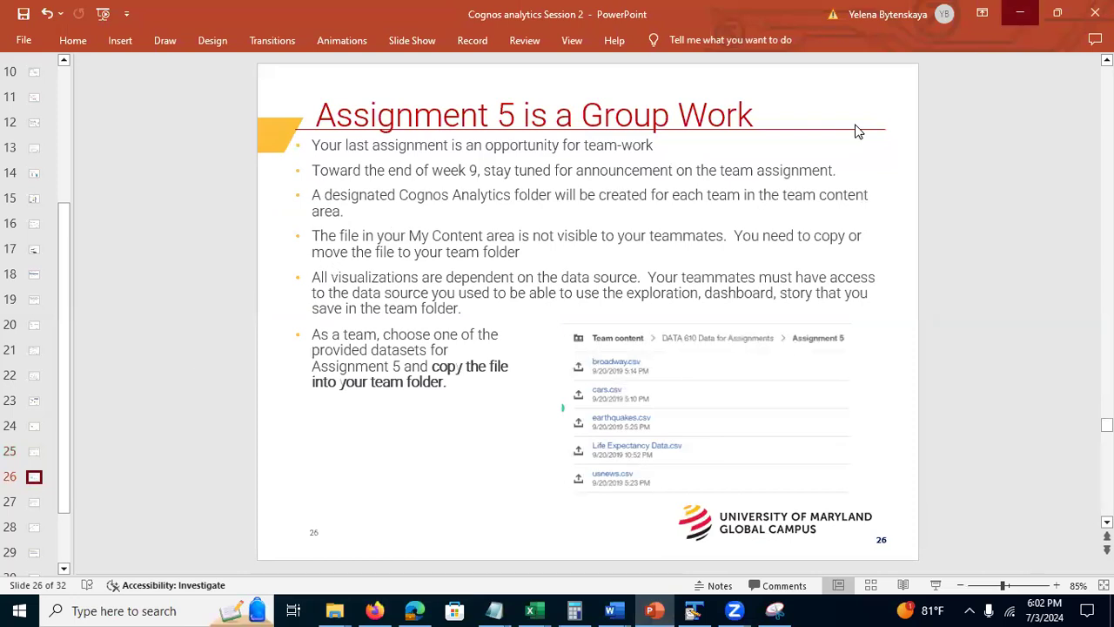
Step: Switch back to Cognos and view the datasets in Team content > DATA 610 Data for Assignments > Assignment 5
click(1020, 13)
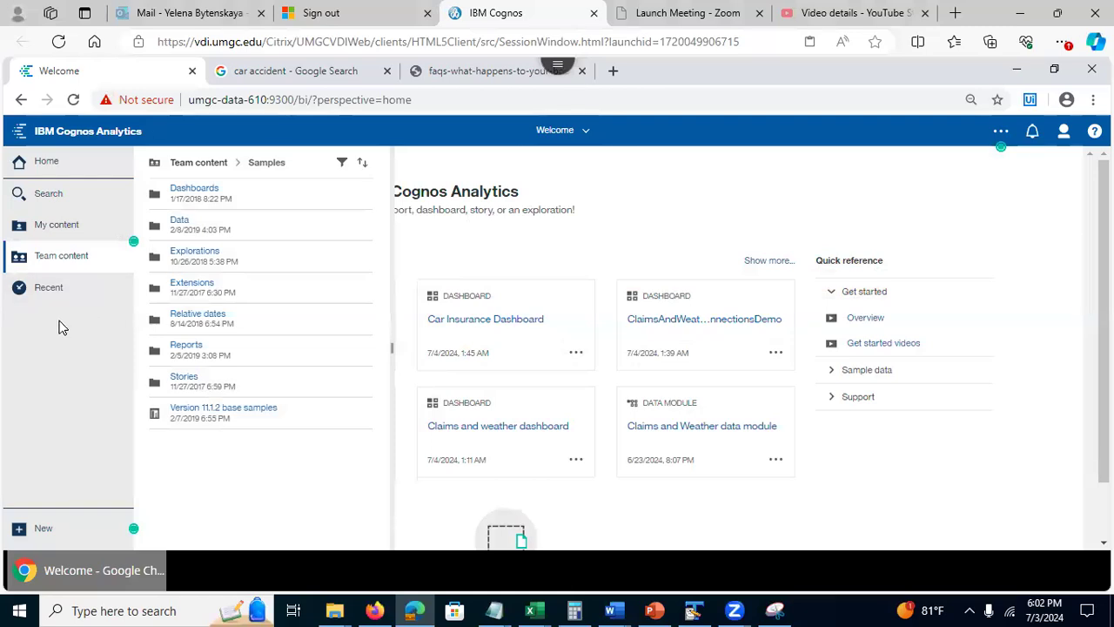
click(55, 255)
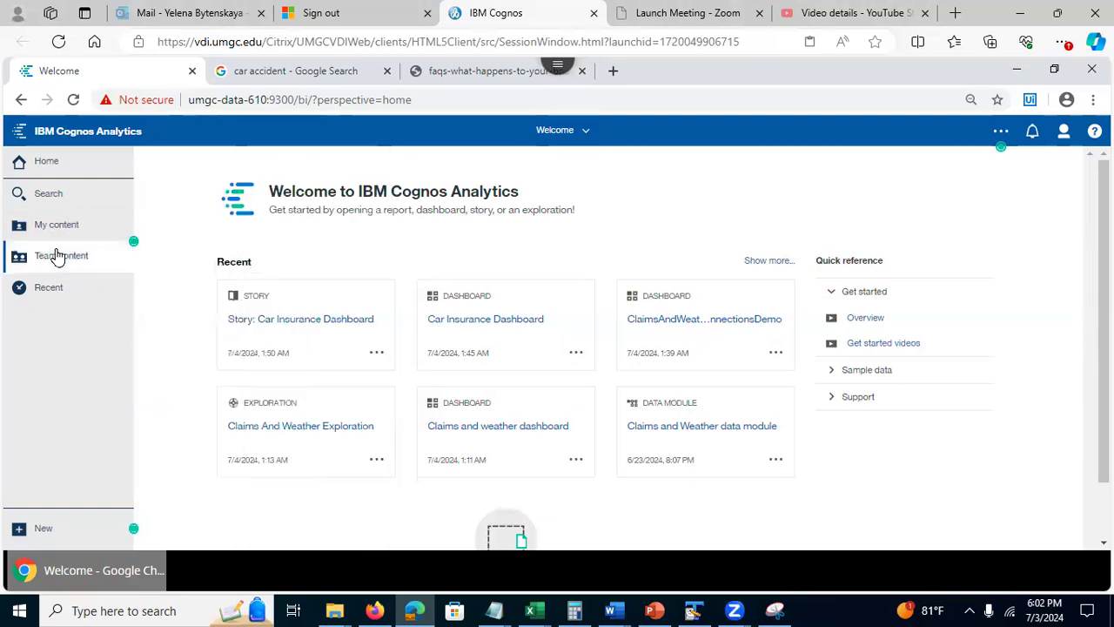
click(55, 255)
click(193, 166)
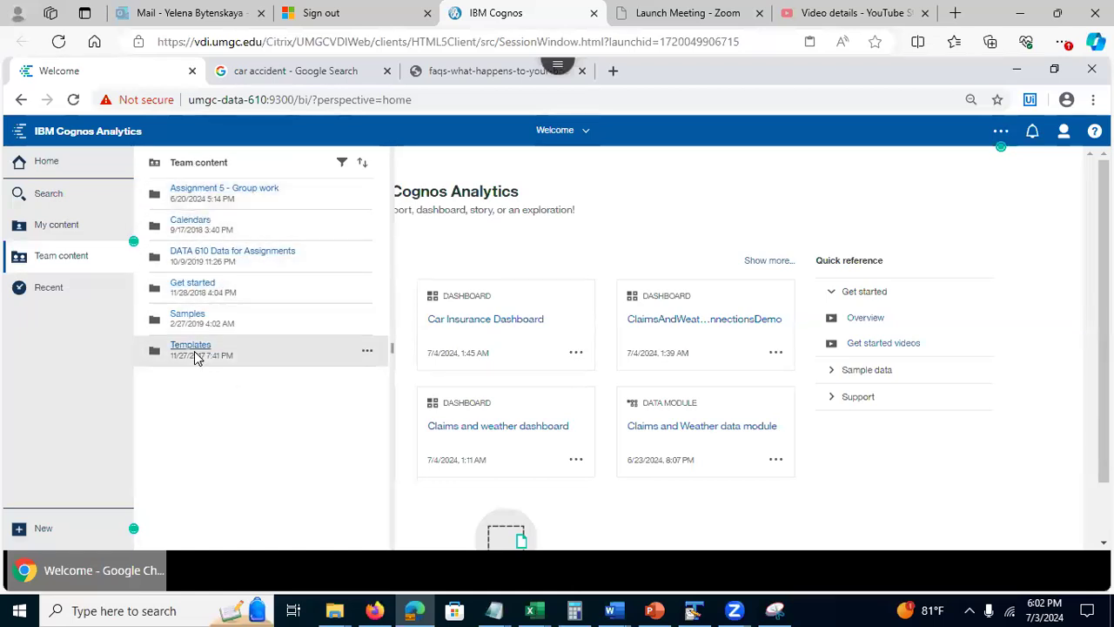
click(224, 252)
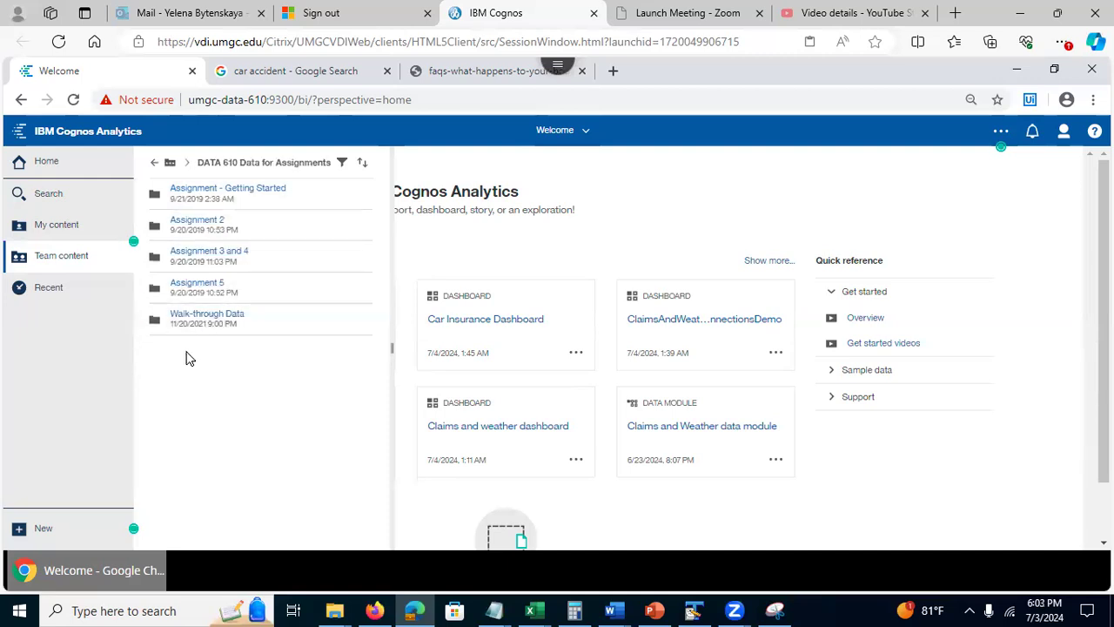
click(201, 282)
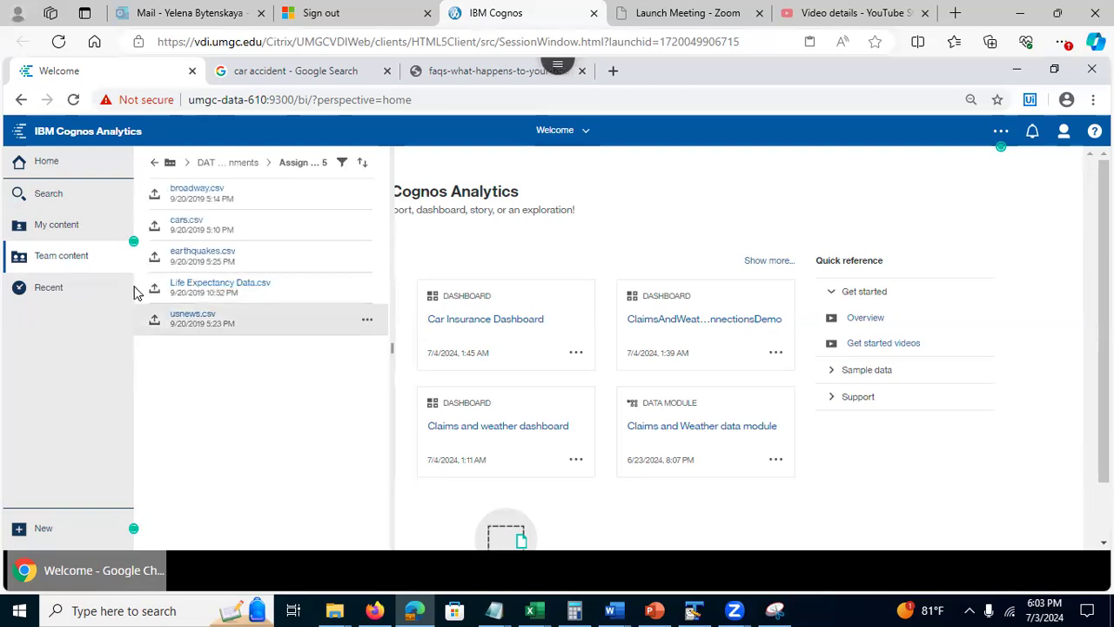
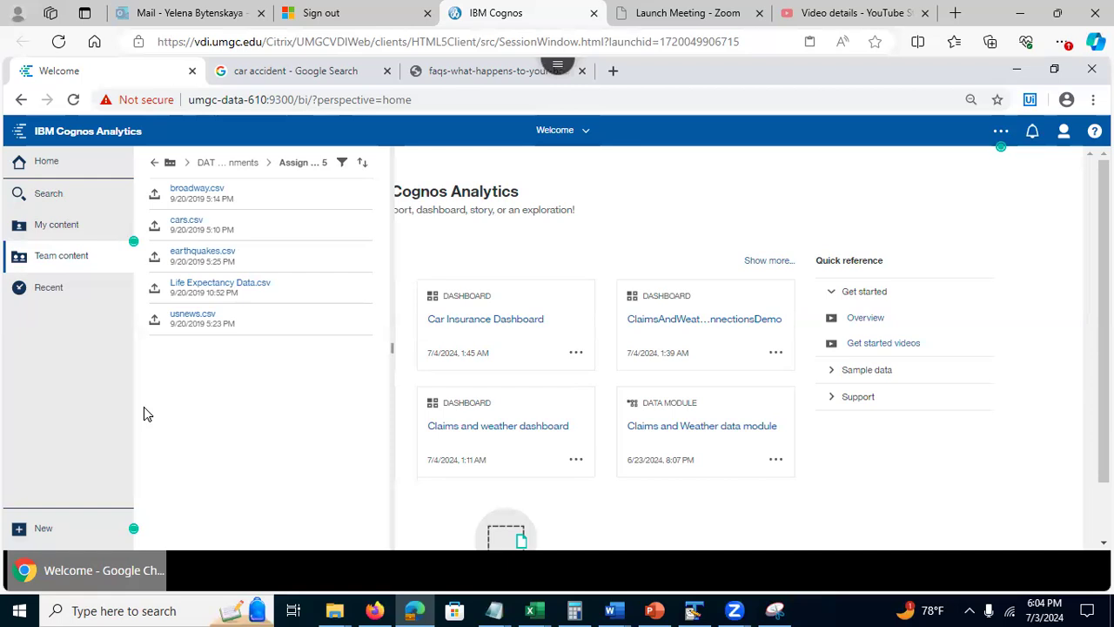
Step: Browse Team content to the Session 9040 - Team 1 folder under Assignment 5 - Group work > Summer 2024
click(154, 163)
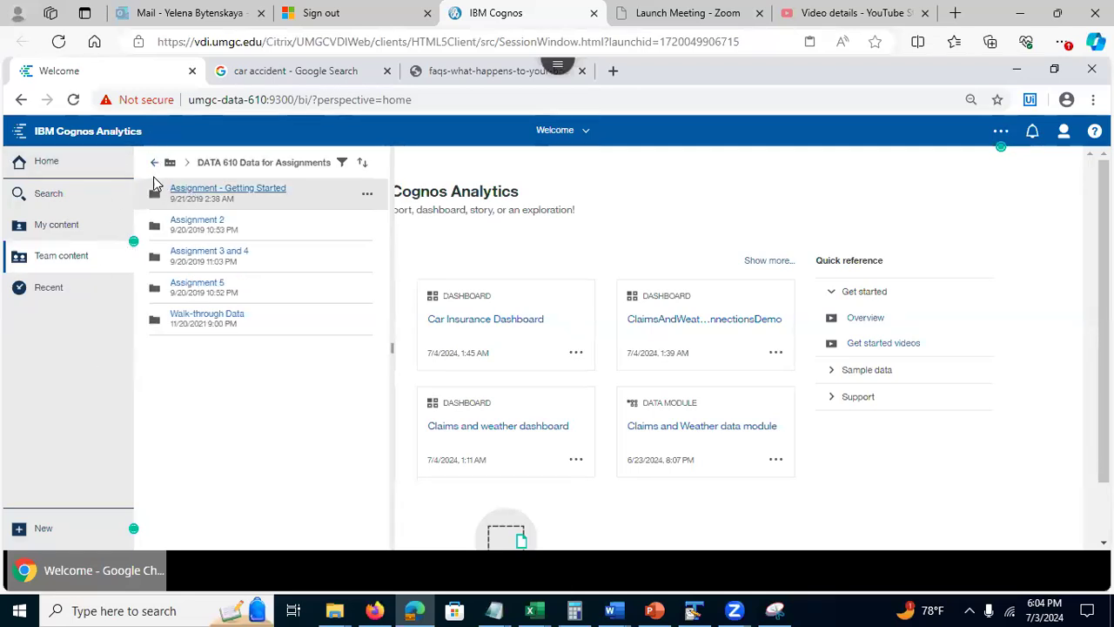
click(154, 164)
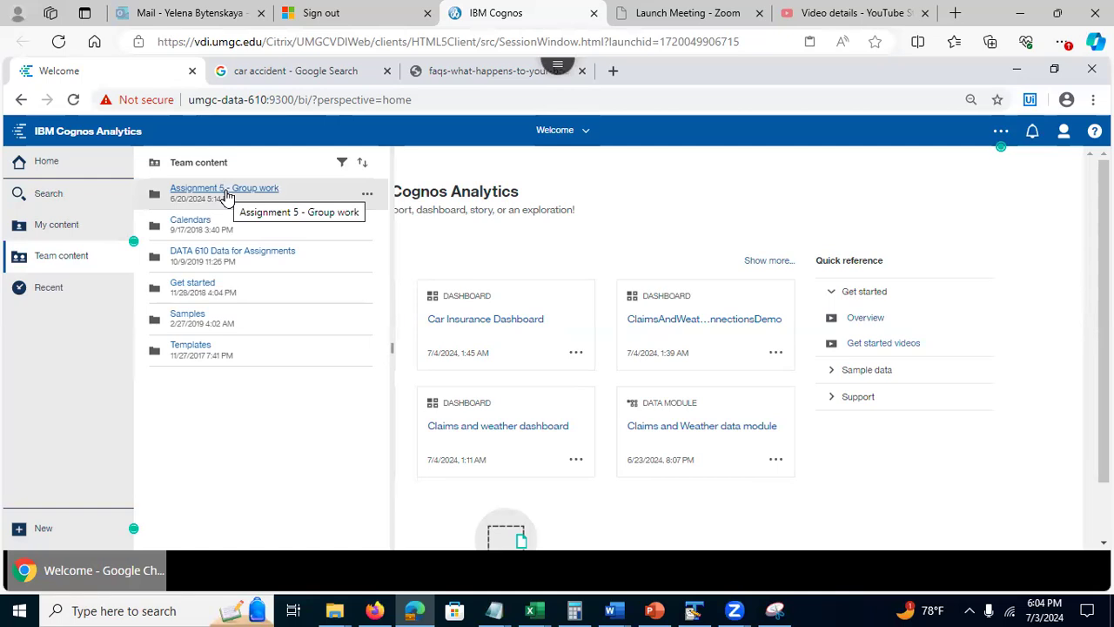
click(224, 192)
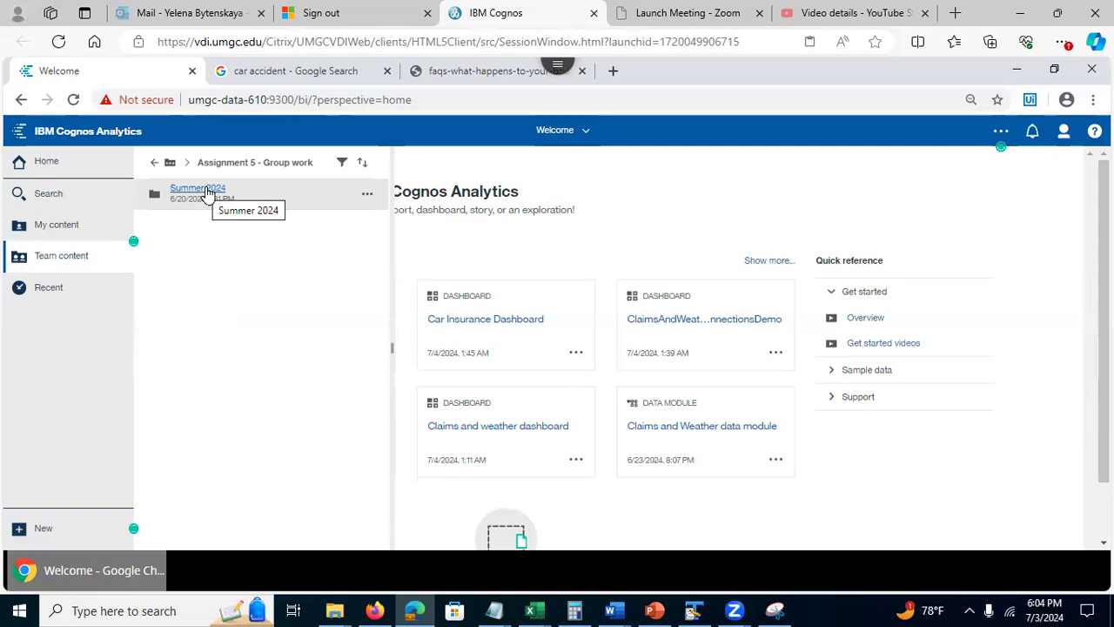
click(206, 191)
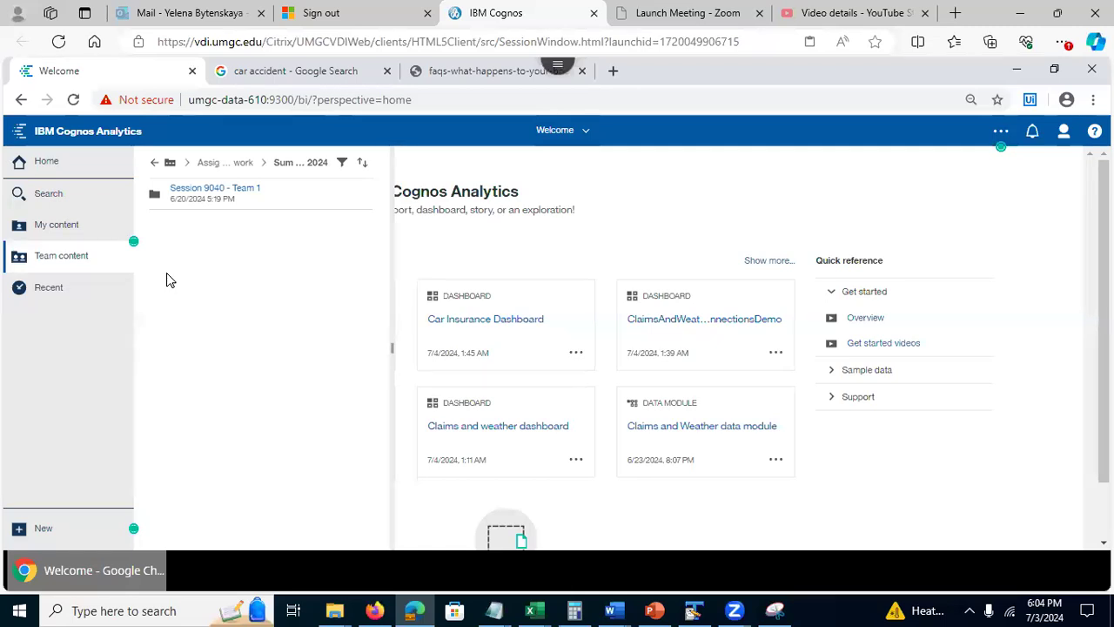
click(198, 197)
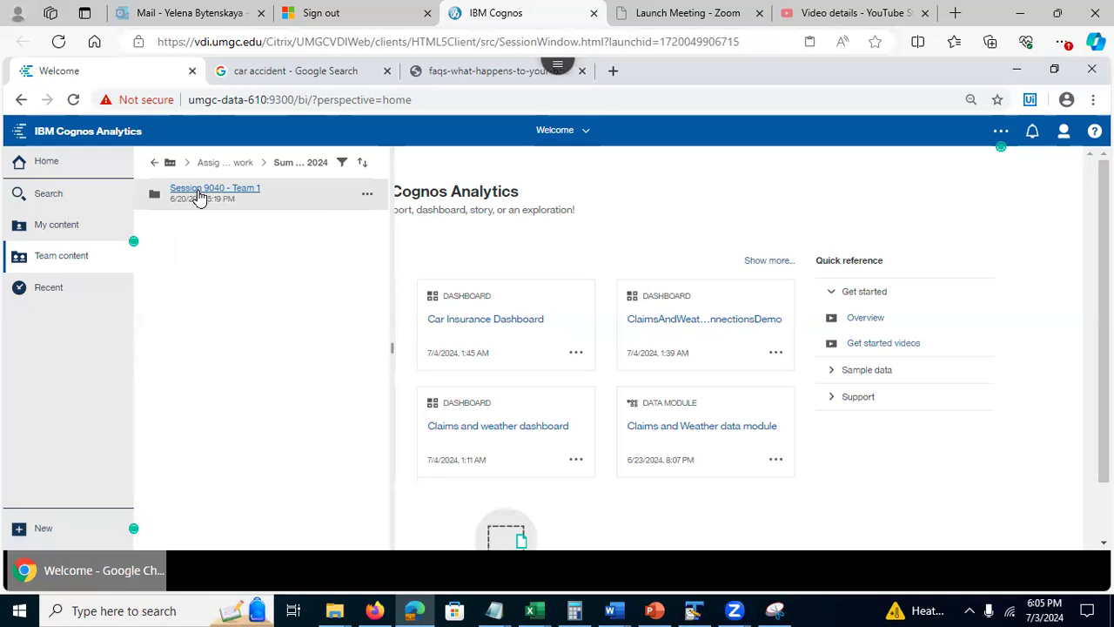
Step: Return to the Team content root and open DATA 610 Data for Assignments > Assignment 5
click(152, 164)
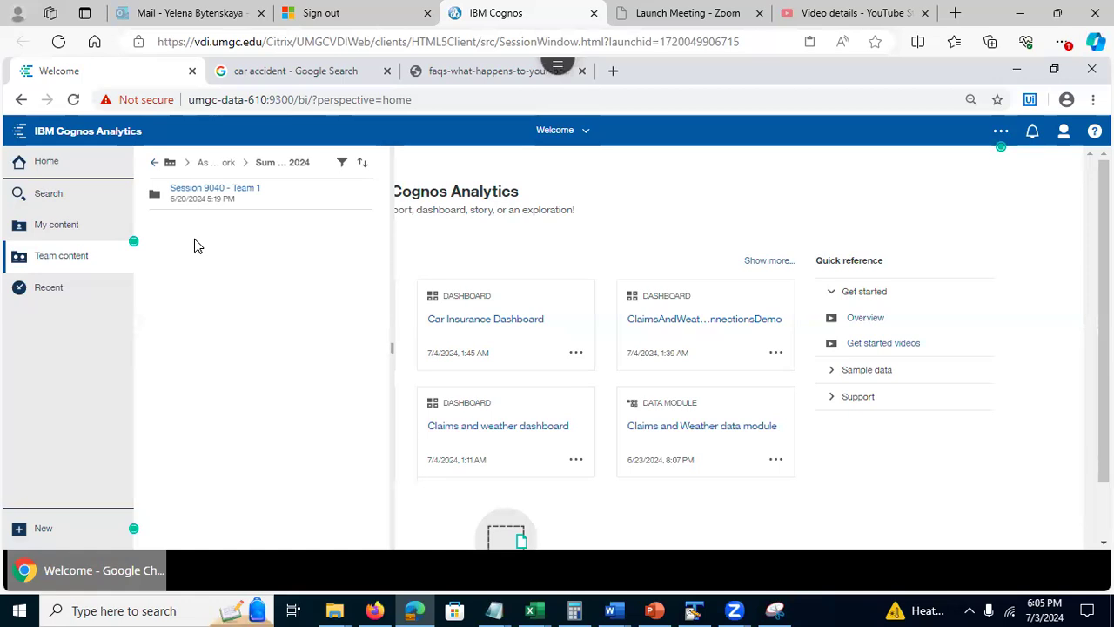
click(153, 164)
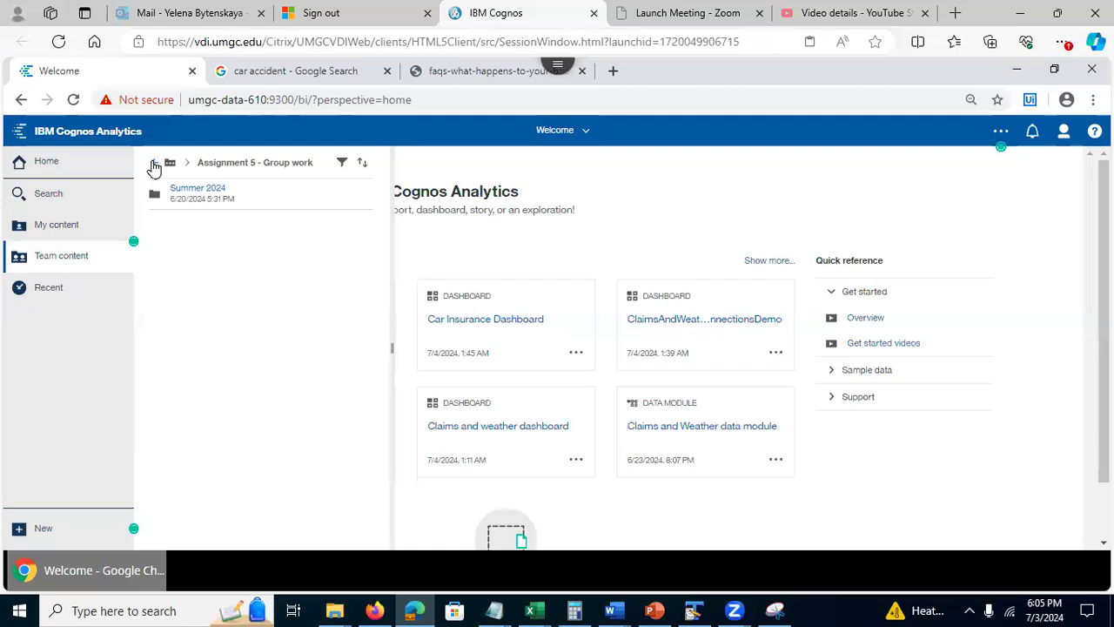
click(153, 164)
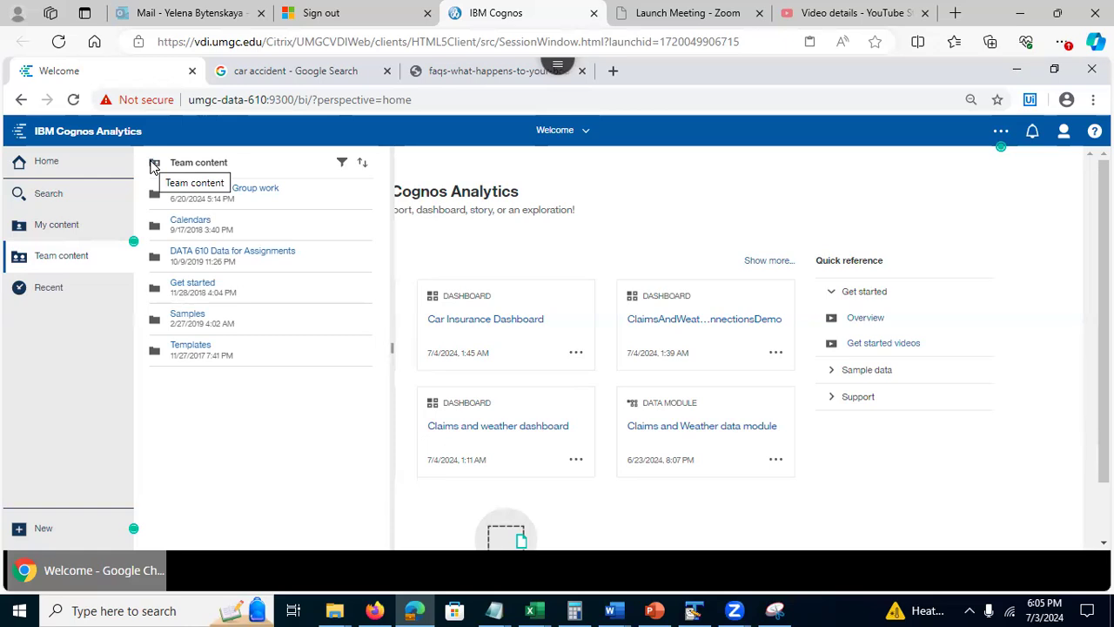
click(218, 252)
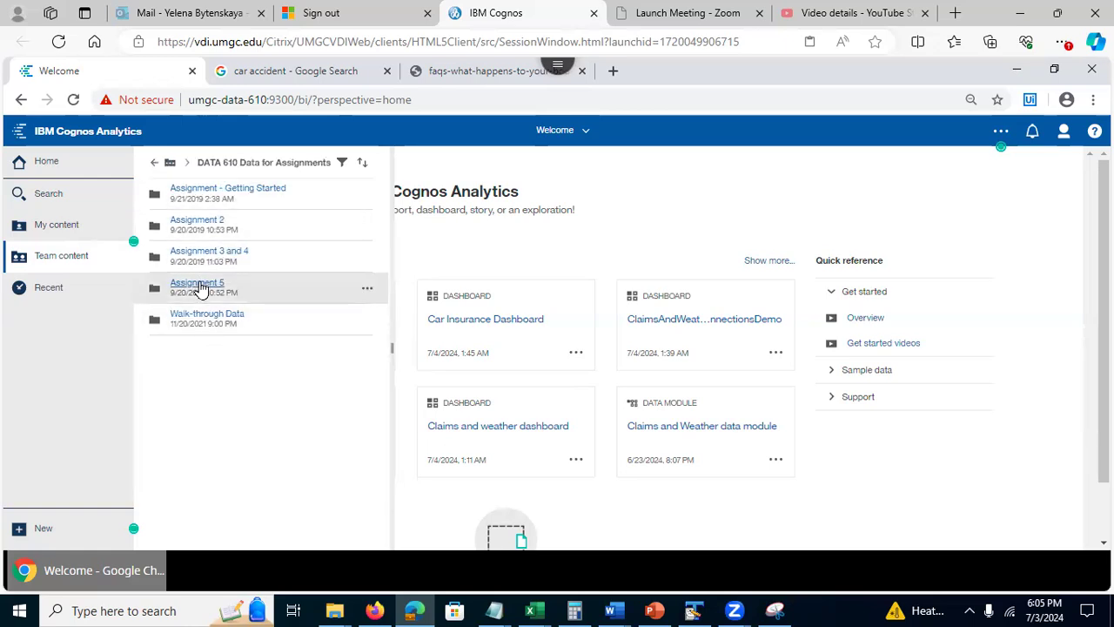
click(203, 290)
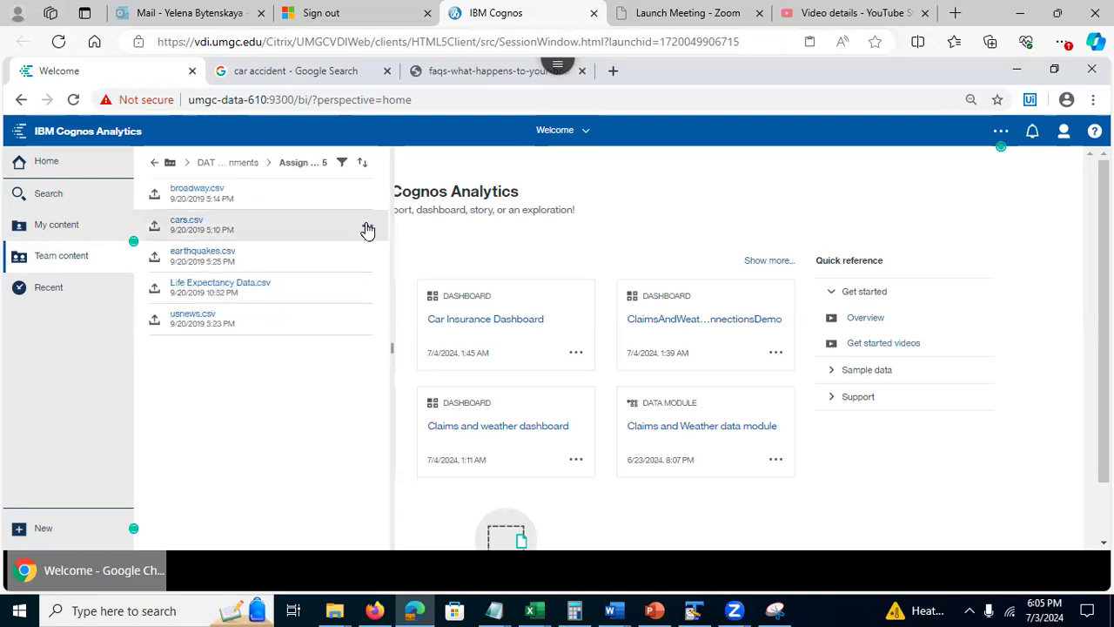
Step: Copy cars.csv to Team content > Assignment 5 - Group work > Summer 2024 > Session 9040 - Team 1
click(367, 229)
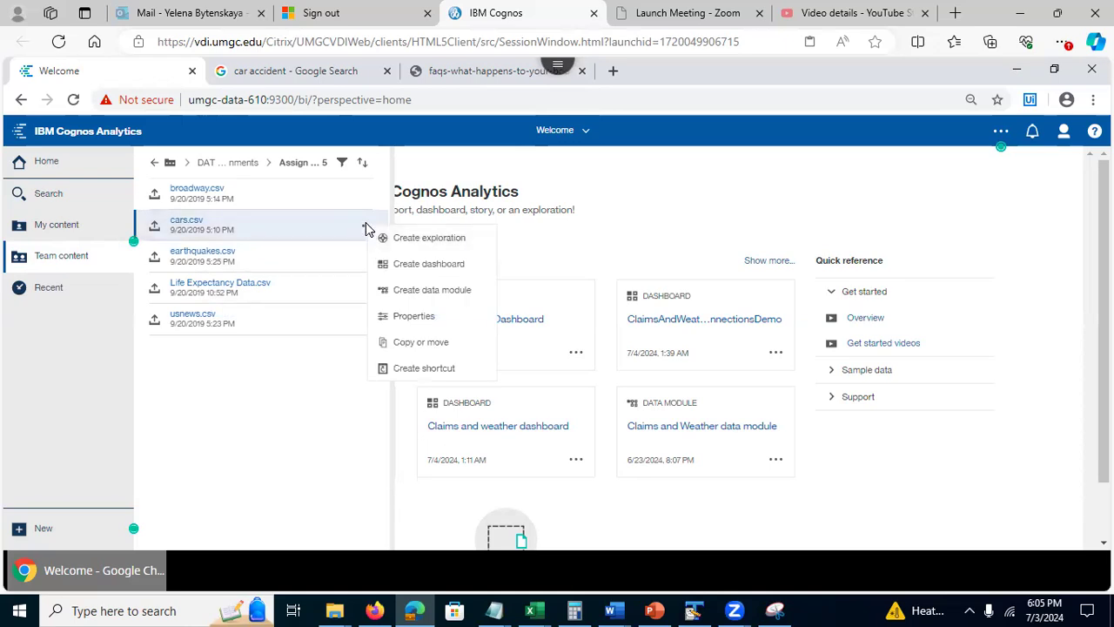
click(437, 344)
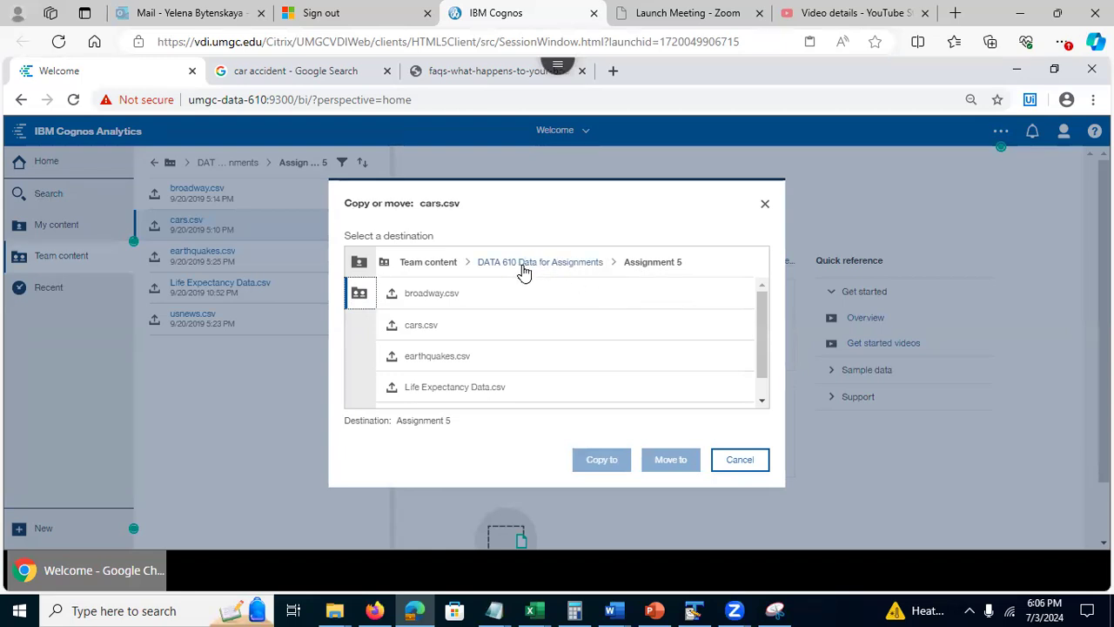
click(426, 263)
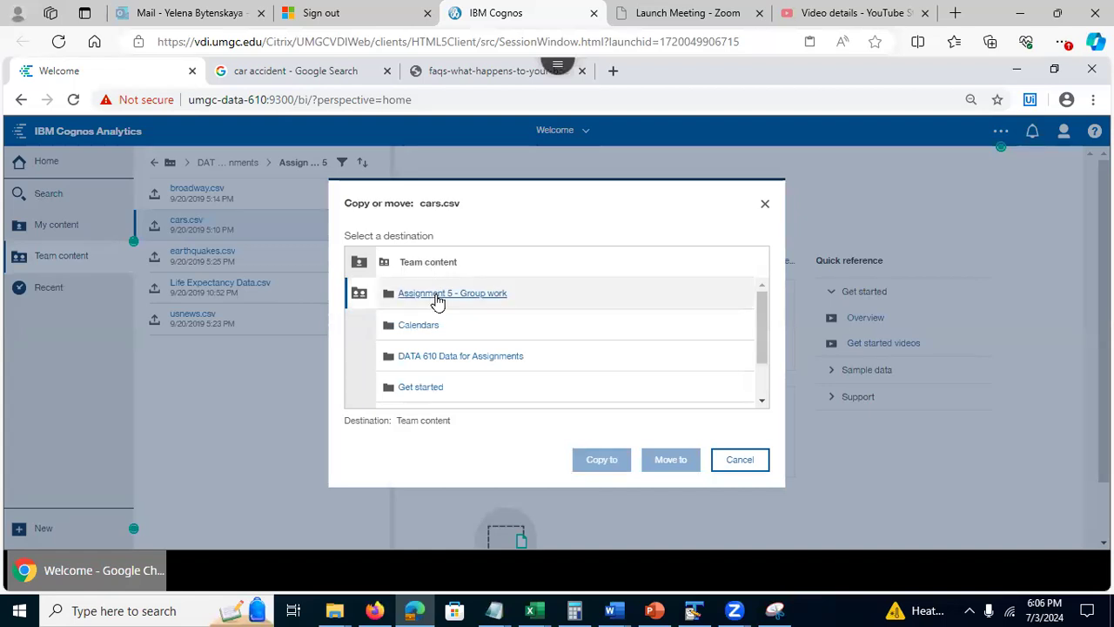
click(438, 298)
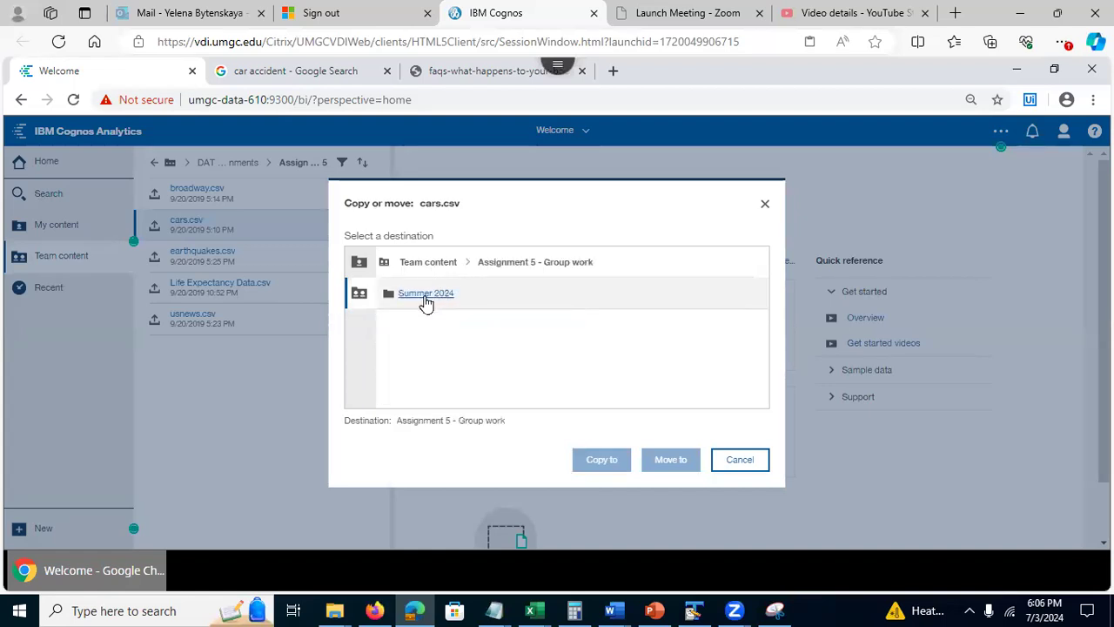
click(425, 296)
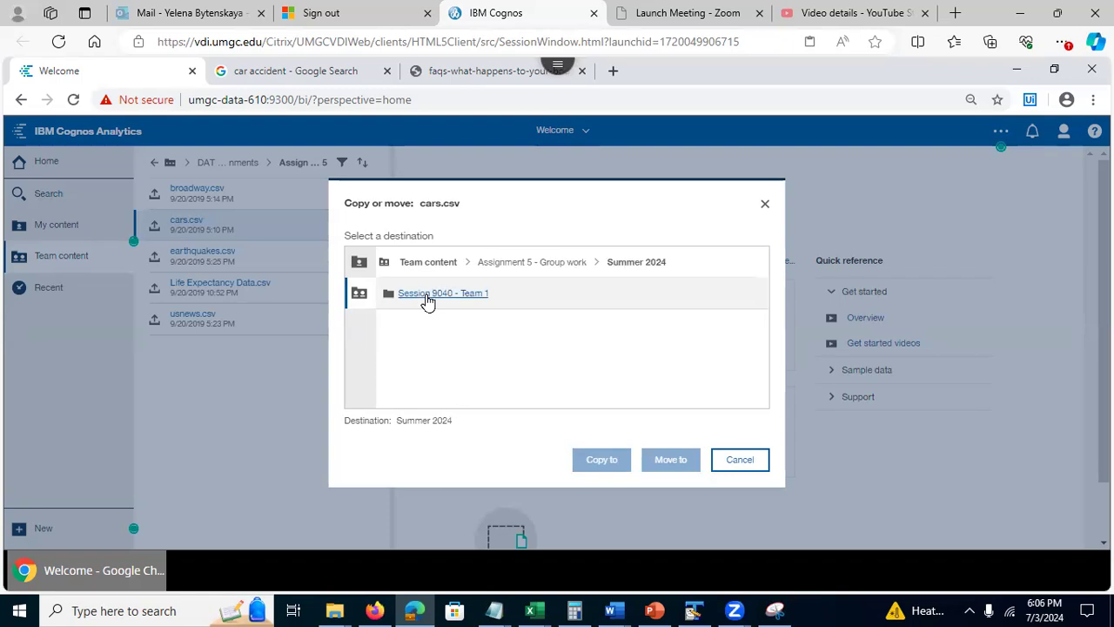
click(427, 296)
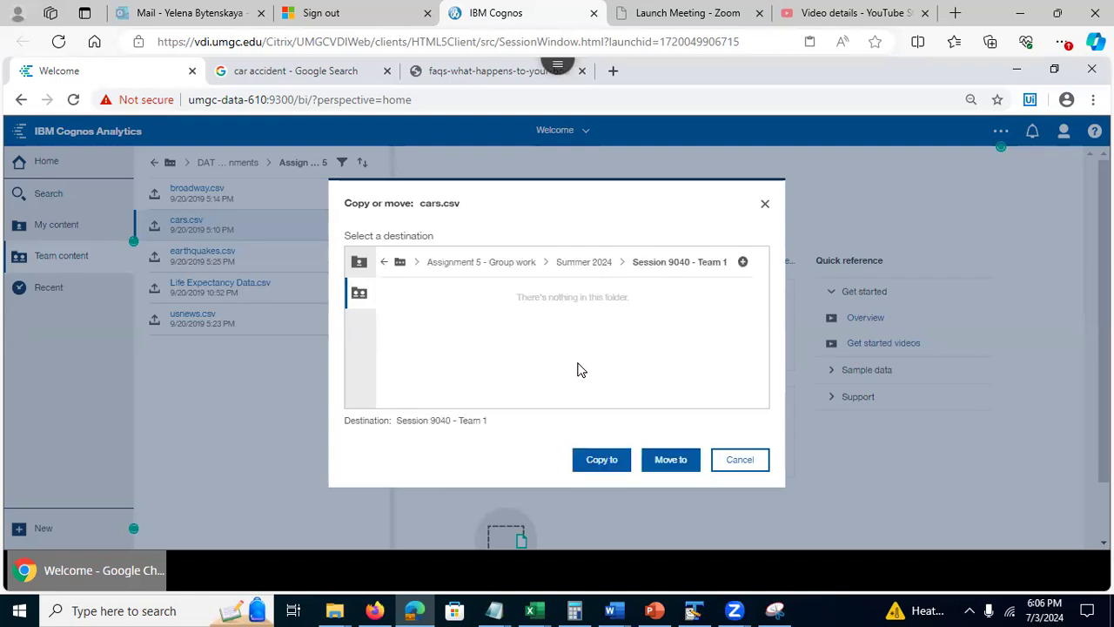
click(588, 465)
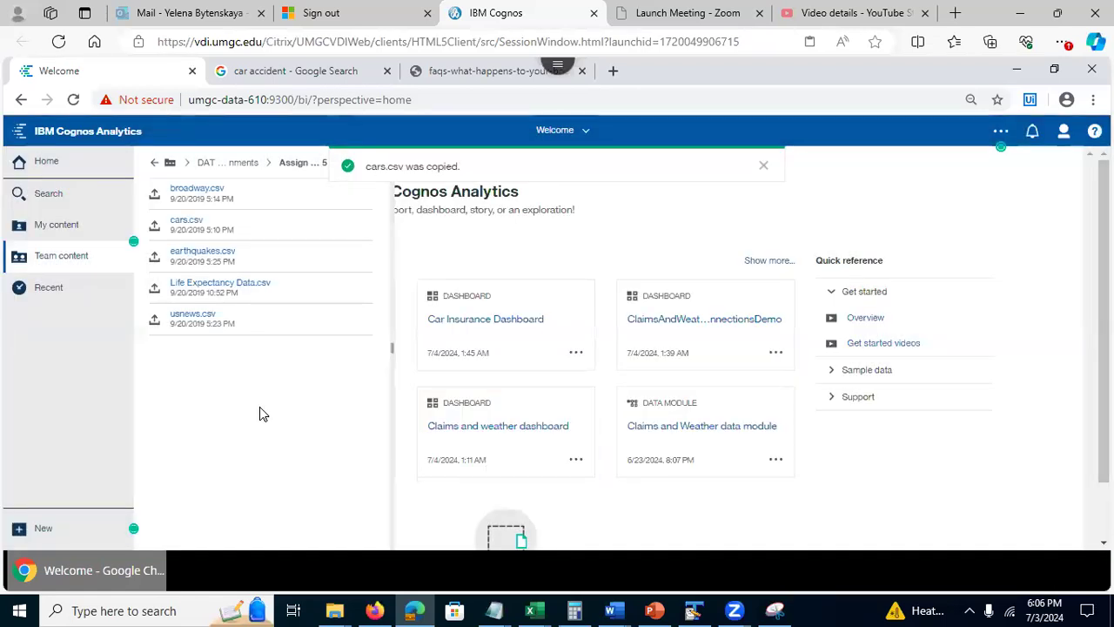
Step: Create a data module from the copied cars.csv in Assignment 5 - Group work > Summer 2024 > Session 9040 - Team 1
click(153, 165)
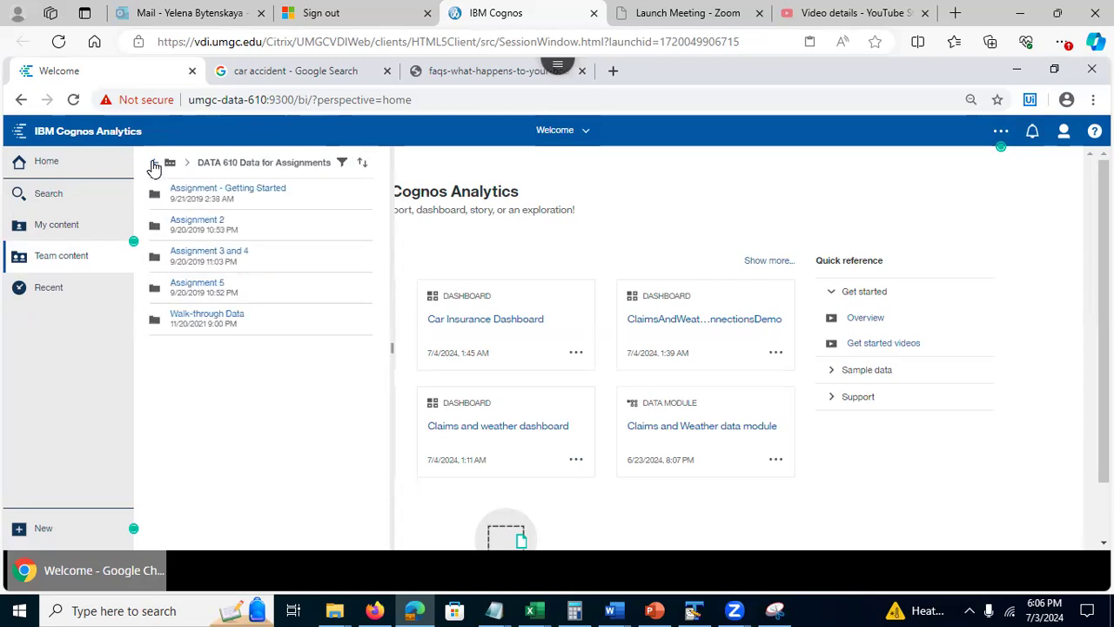
click(153, 166)
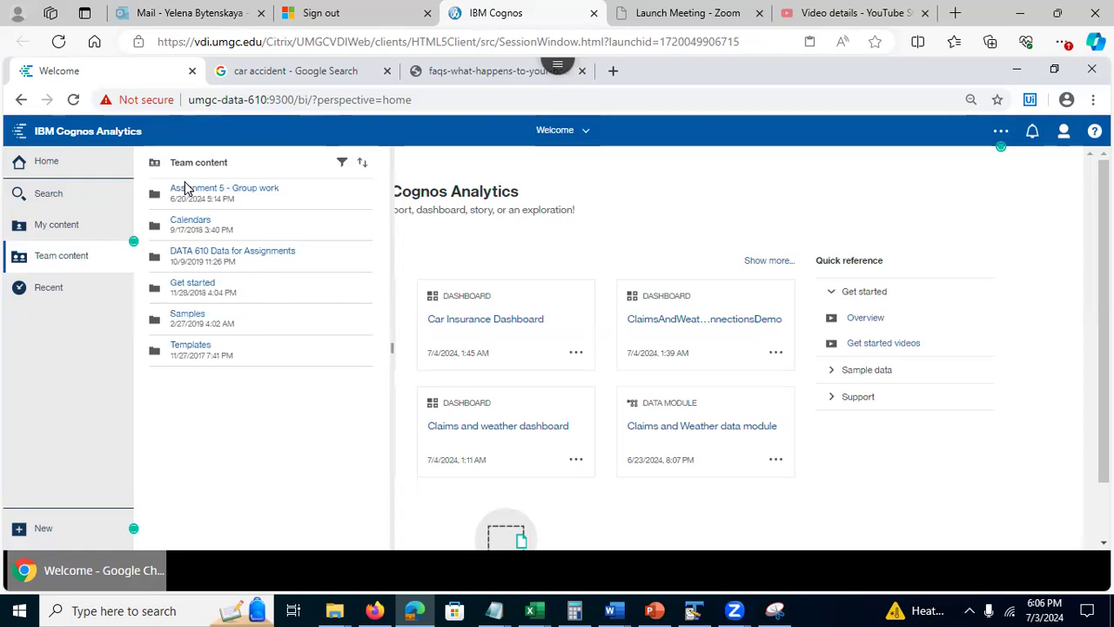
click(189, 192)
click(191, 191)
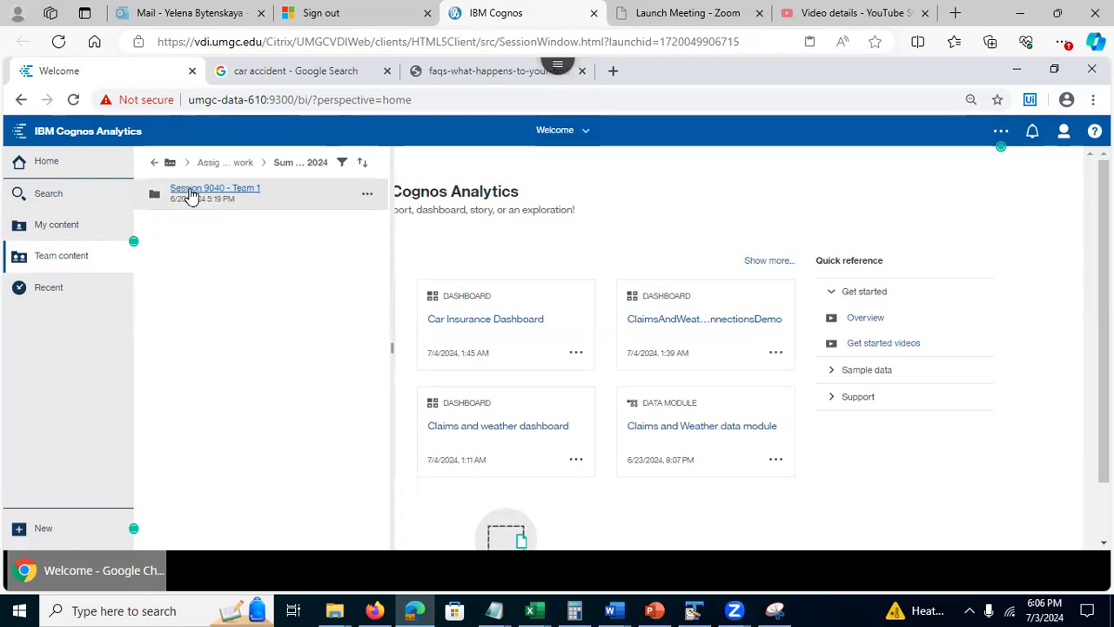
click(191, 193)
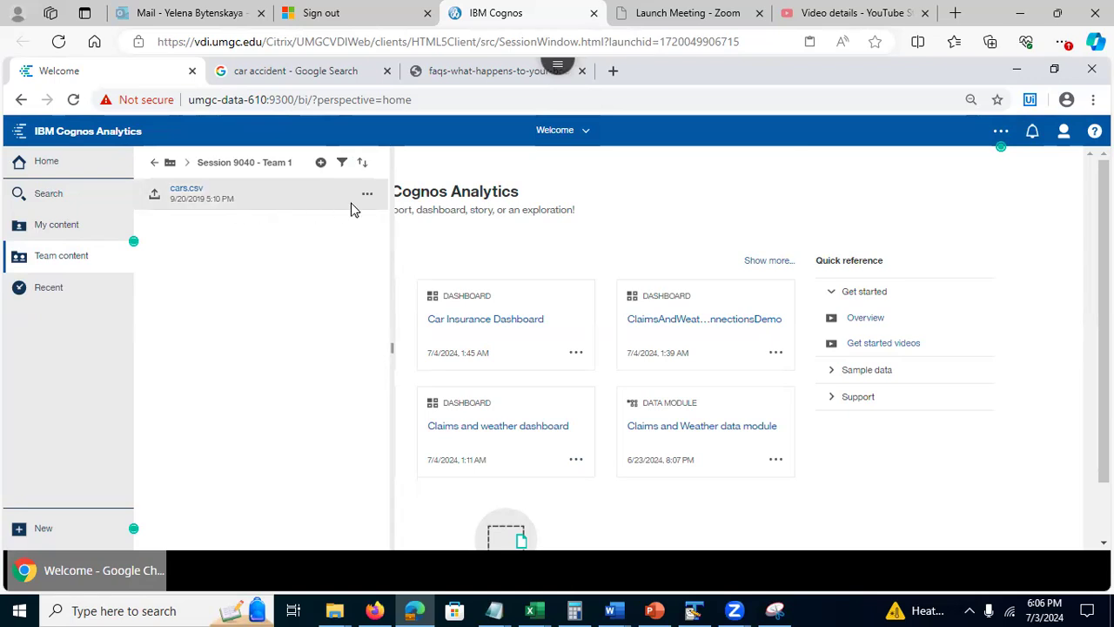
click(368, 198)
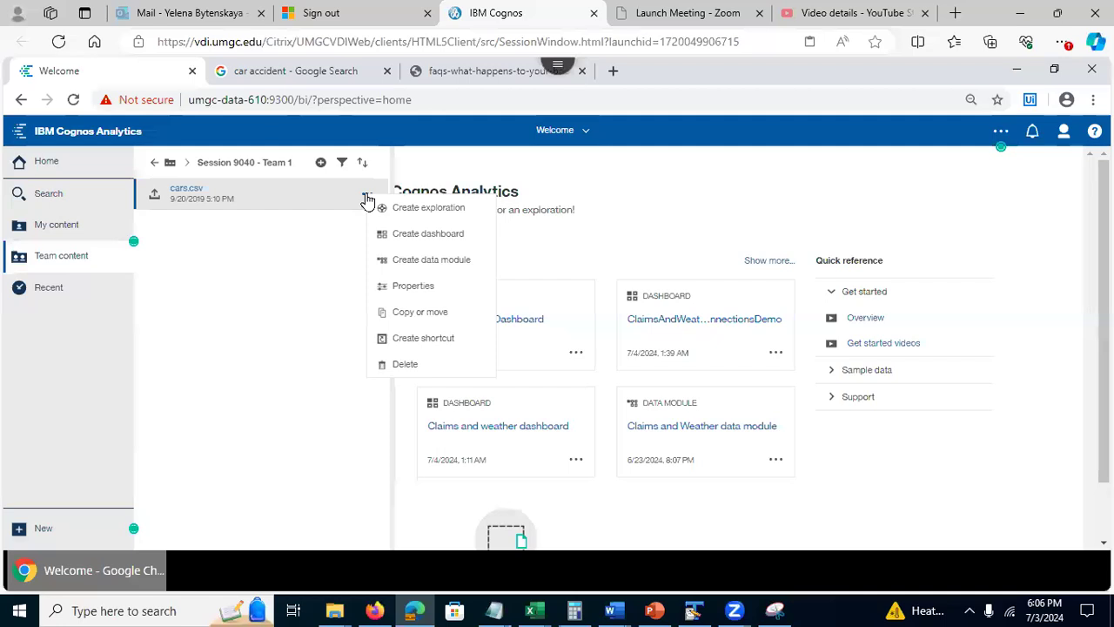
click(410, 264)
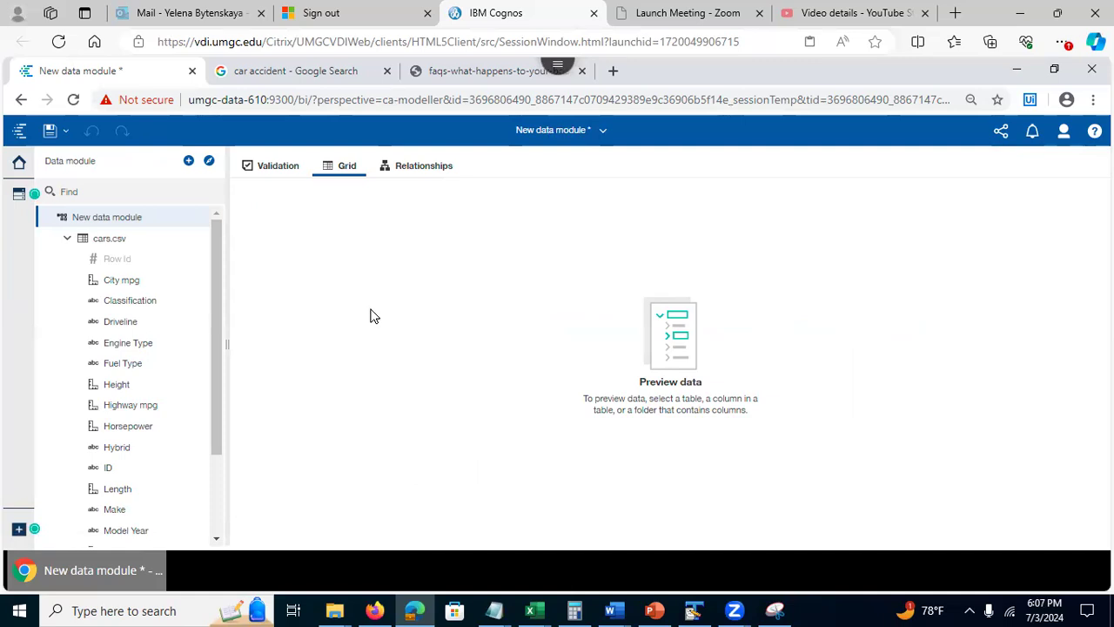
click(603, 136)
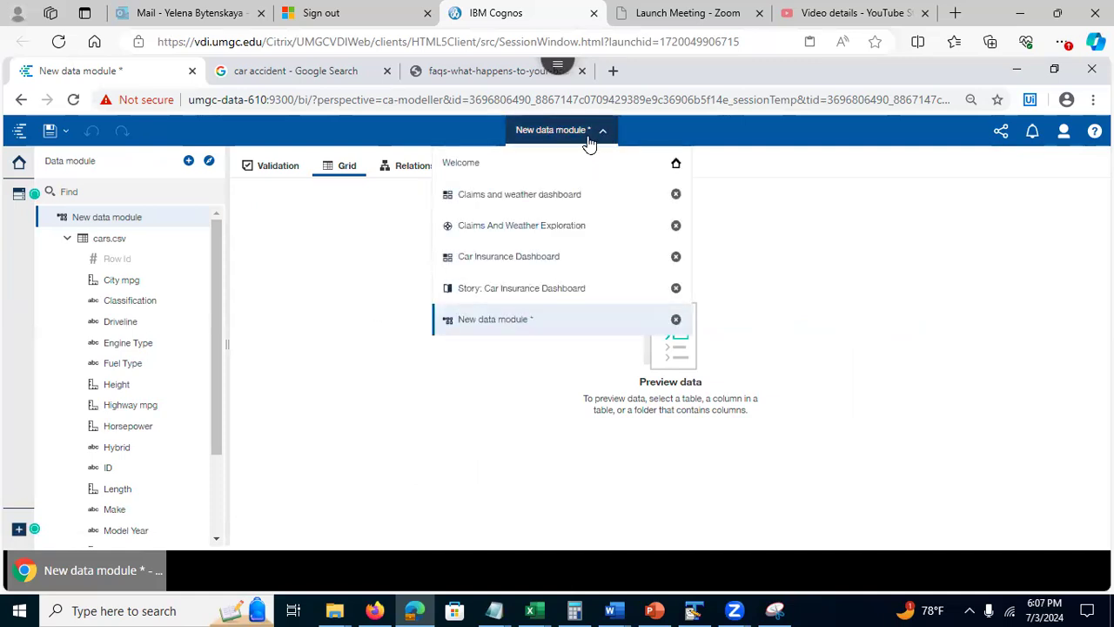
click(276, 289)
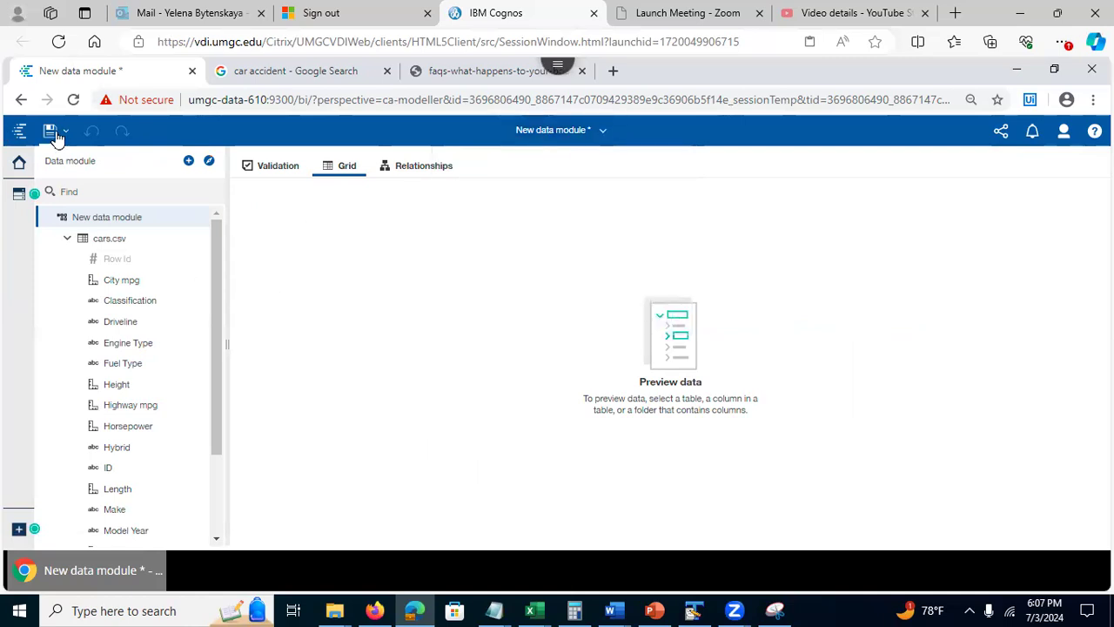
Step: Save the data module as "Cars Data Module" in Assignment 5 - Group work > Summer 2024 > Session 9040 - Team 1
click(50, 132)
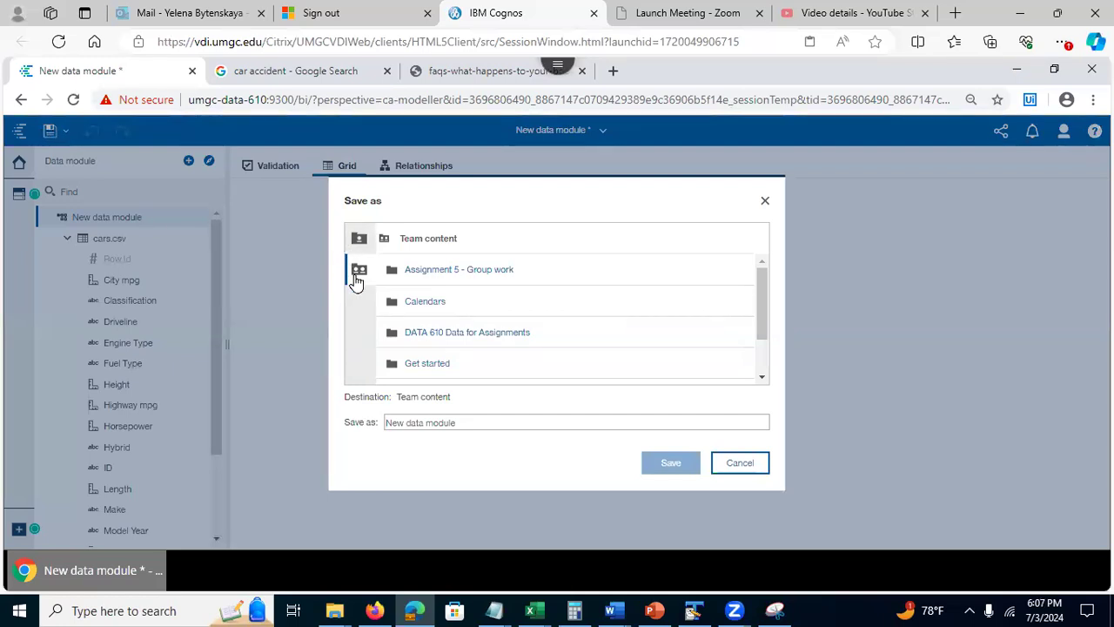
click(438, 275)
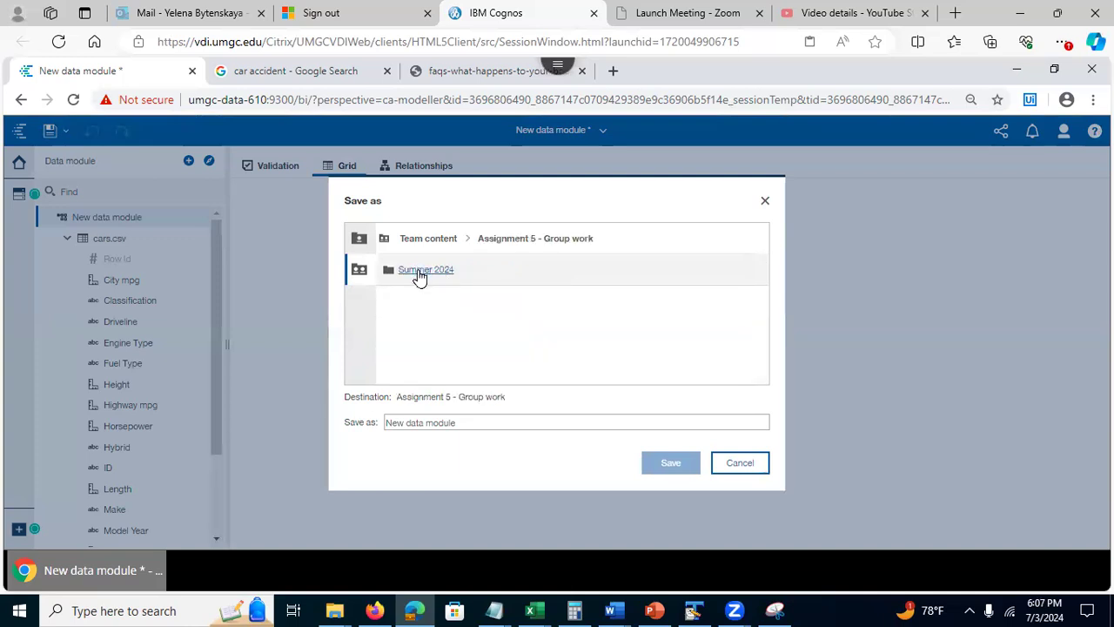
click(419, 272)
click(439, 274)
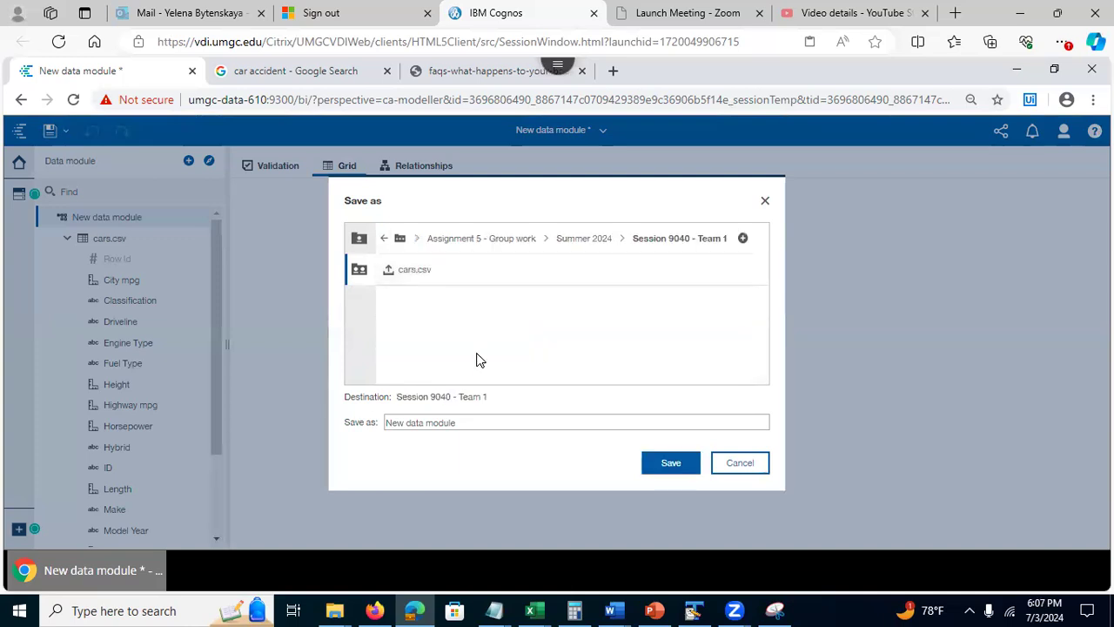
drag(471, 423, 358, 413)
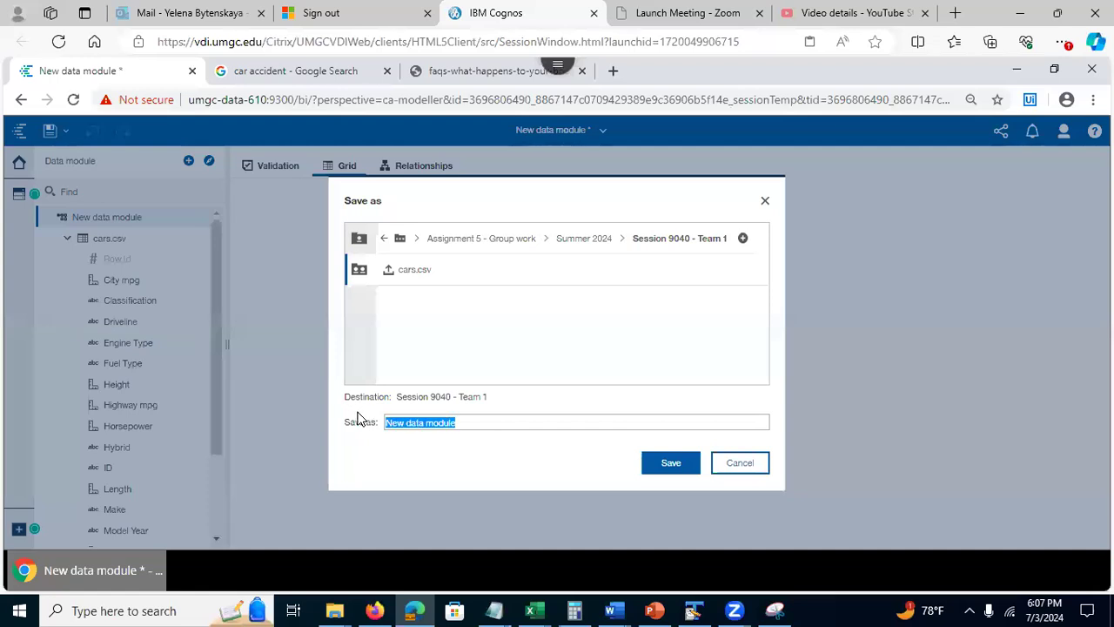
text(Ca)
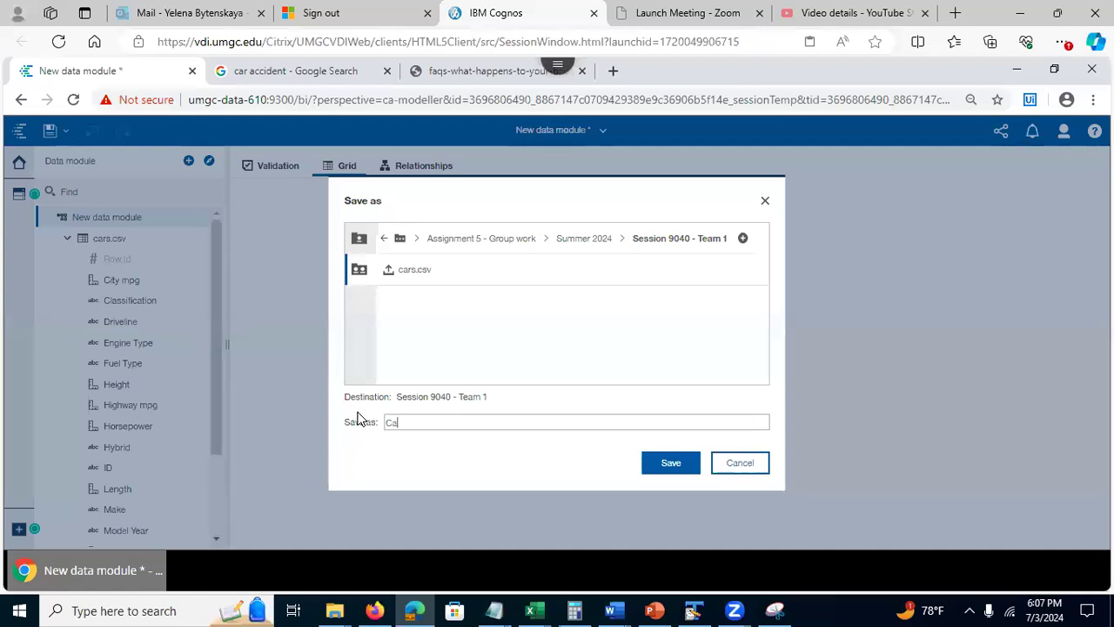
text(rs Data Module)
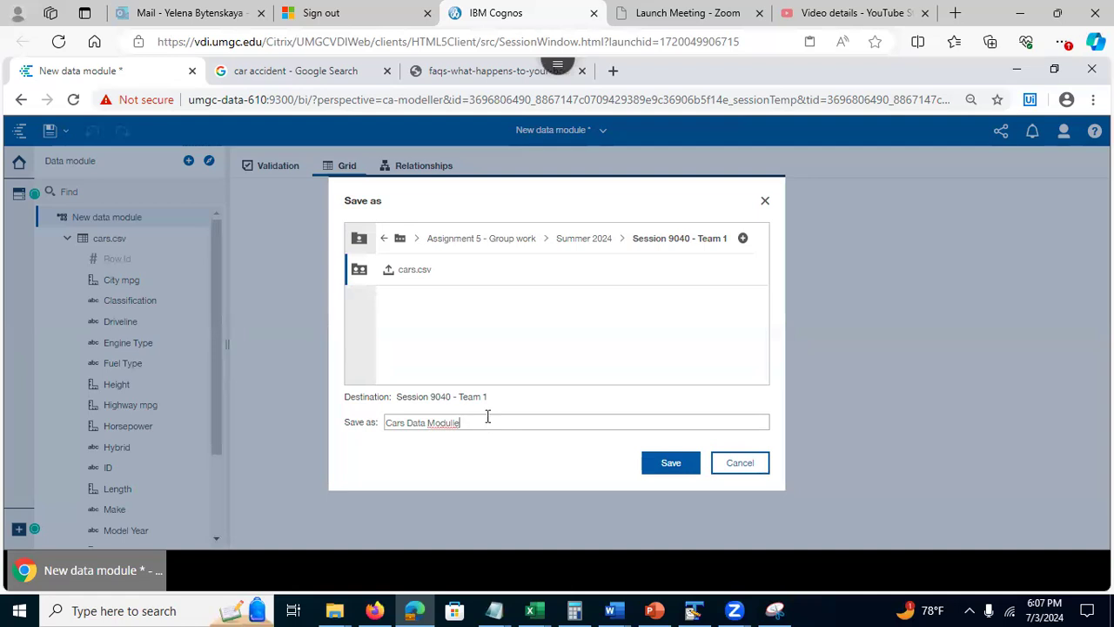
right_click(440, 421)
click(480, 225)
click(670, 469)
click(670, 468)
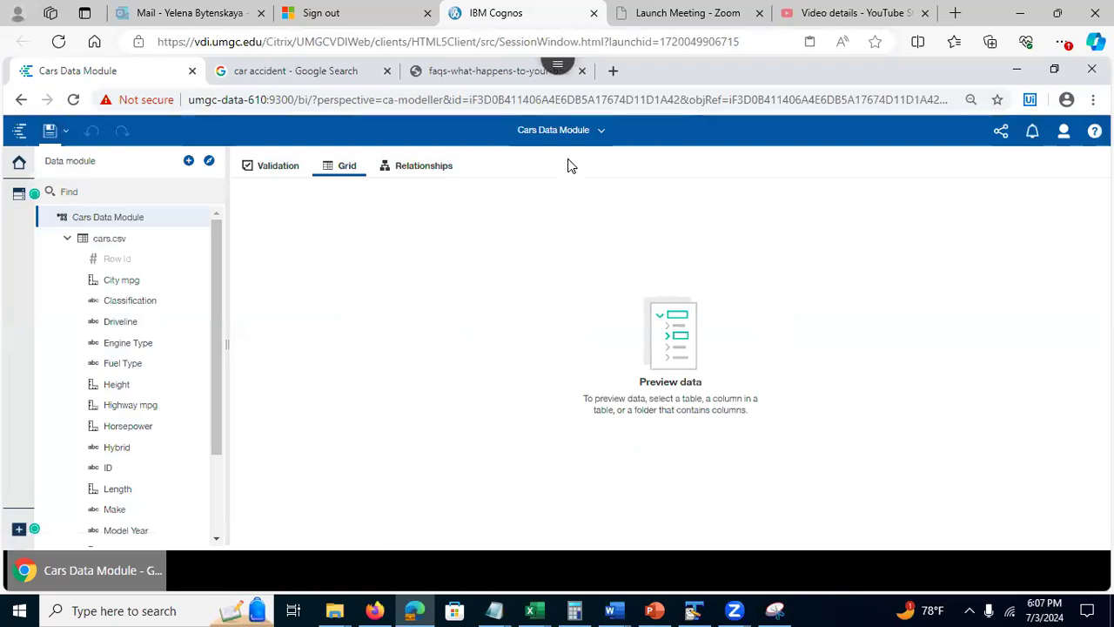
Step: Close Cars Data Module and all other open items: the Car Insurance story and dashboard, Claims And Weather Exploration, and Claims and weather dashboard
click(603, 129)
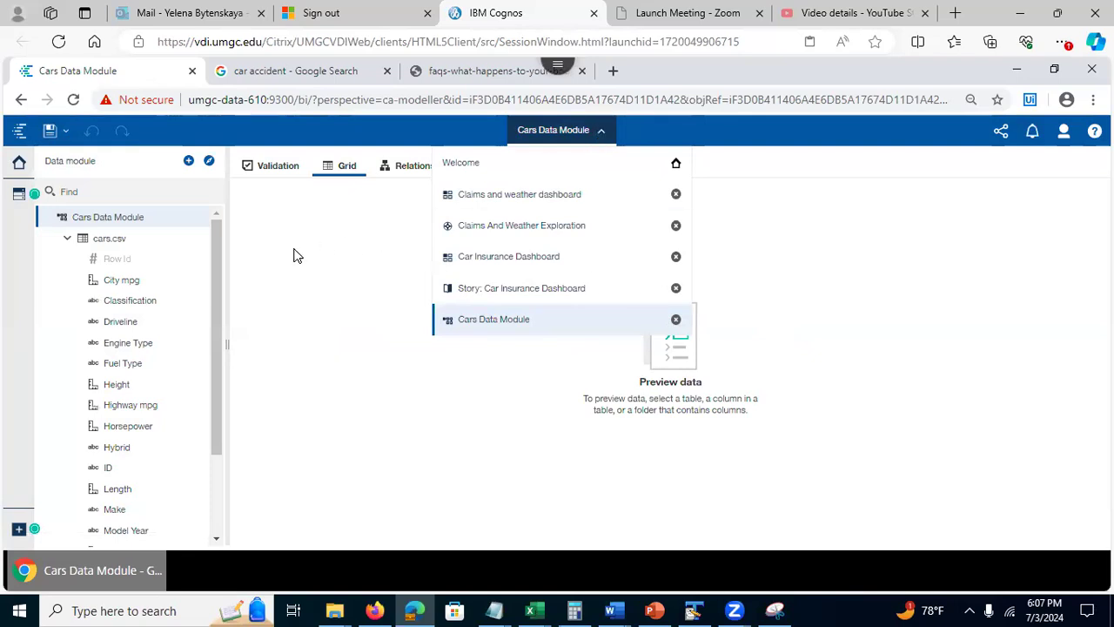
click(676, 320)
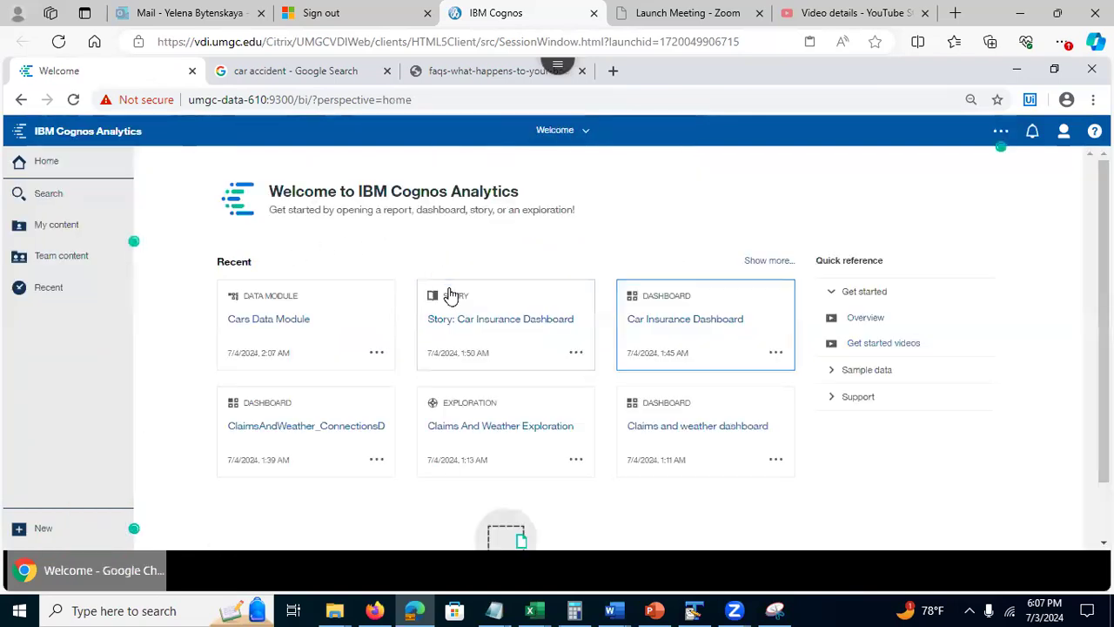
click(586, 133)
click(676, 287)
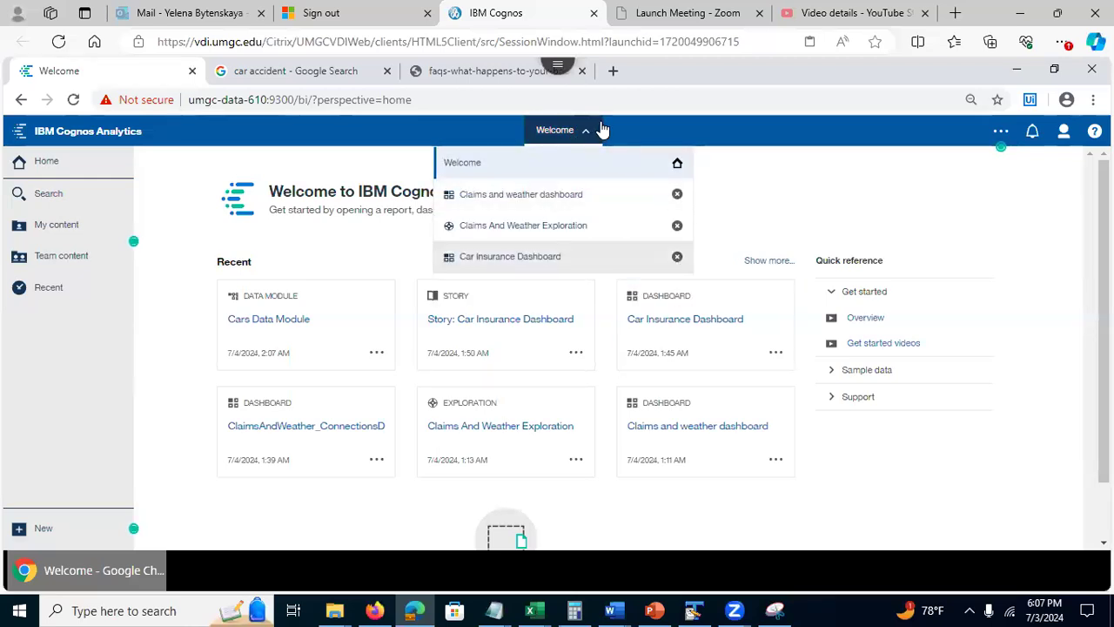
click(676, 257)
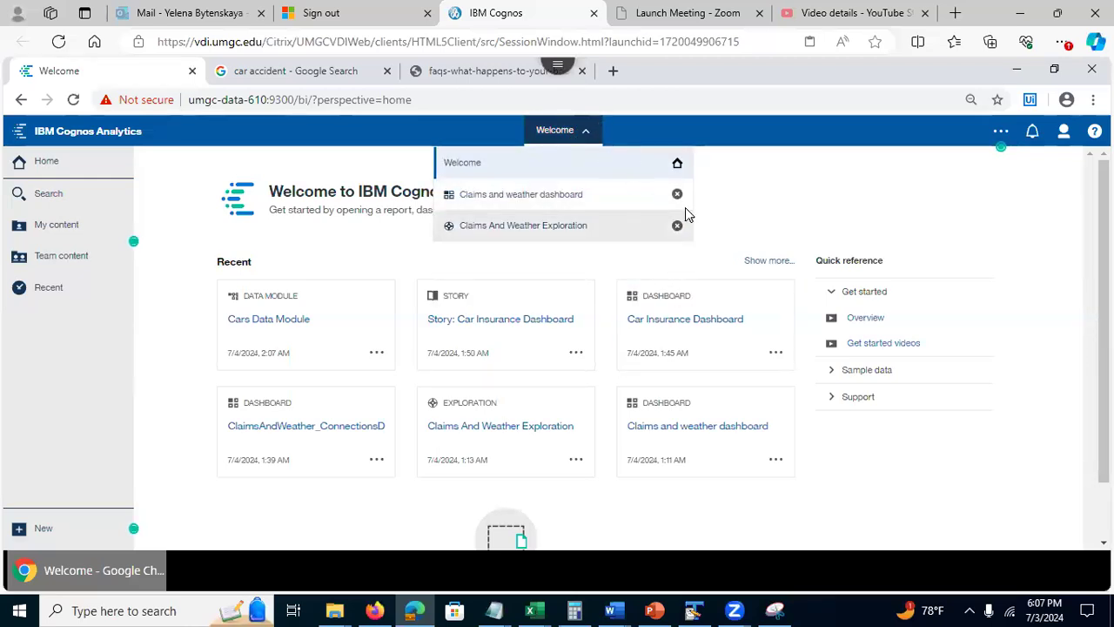
click(677, 225)
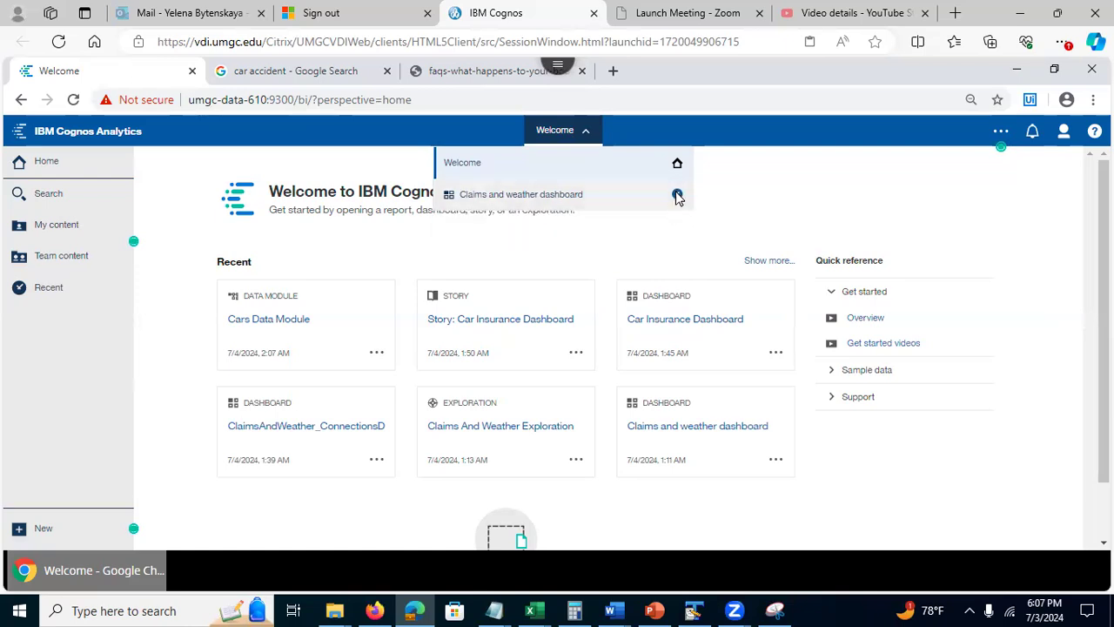
click(677, 195)
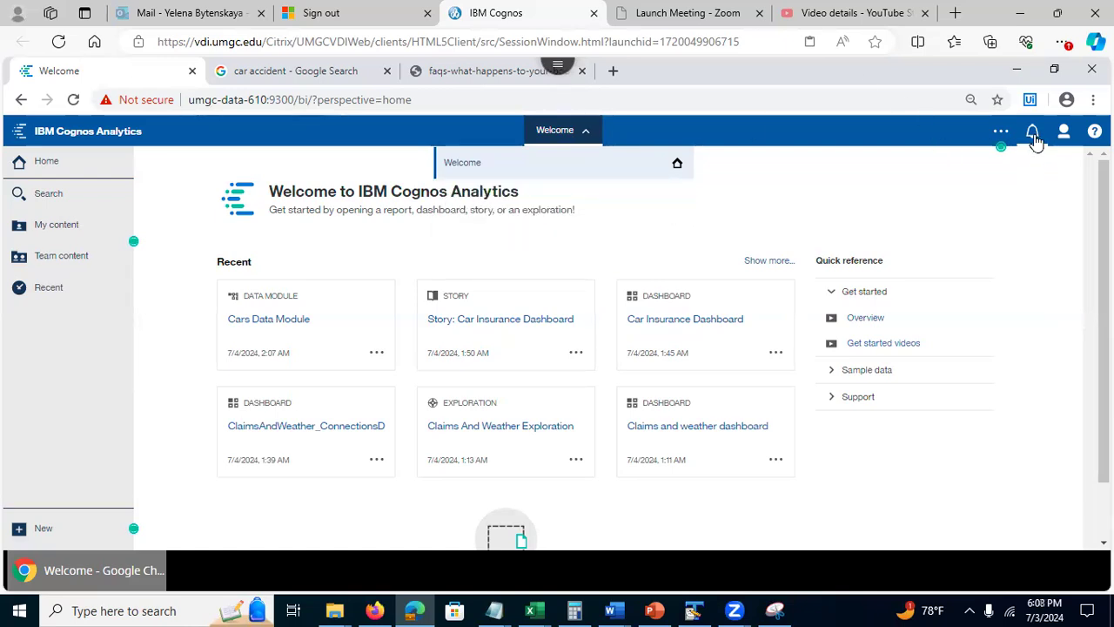
Step: Open the Groups and Roles details in the signed-in account's personal preferences
click(1063, 132)
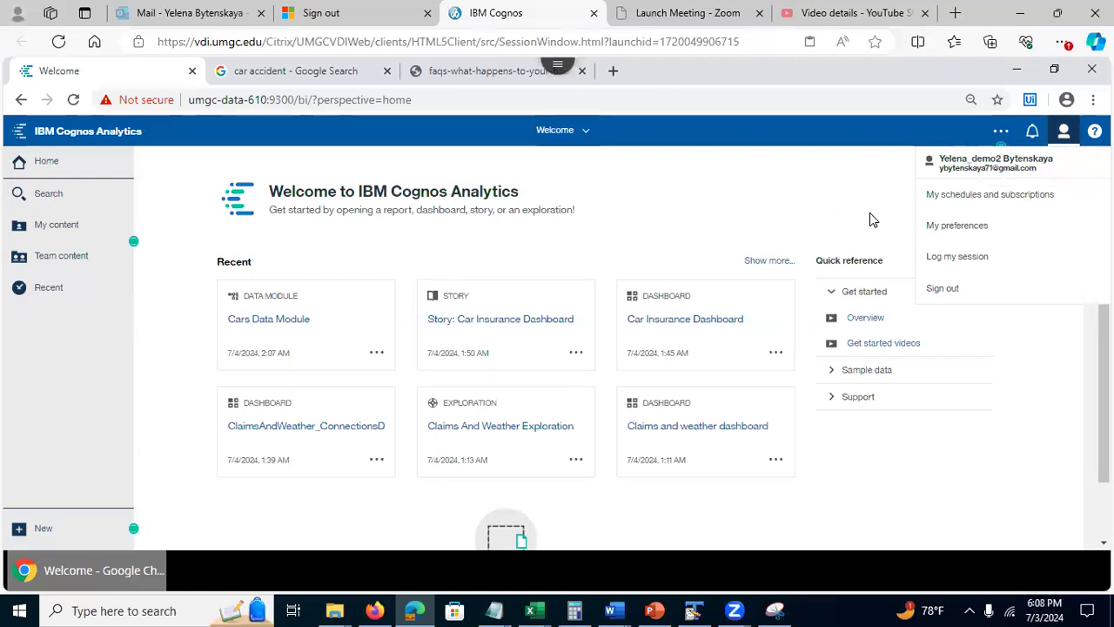
click(973, 228)
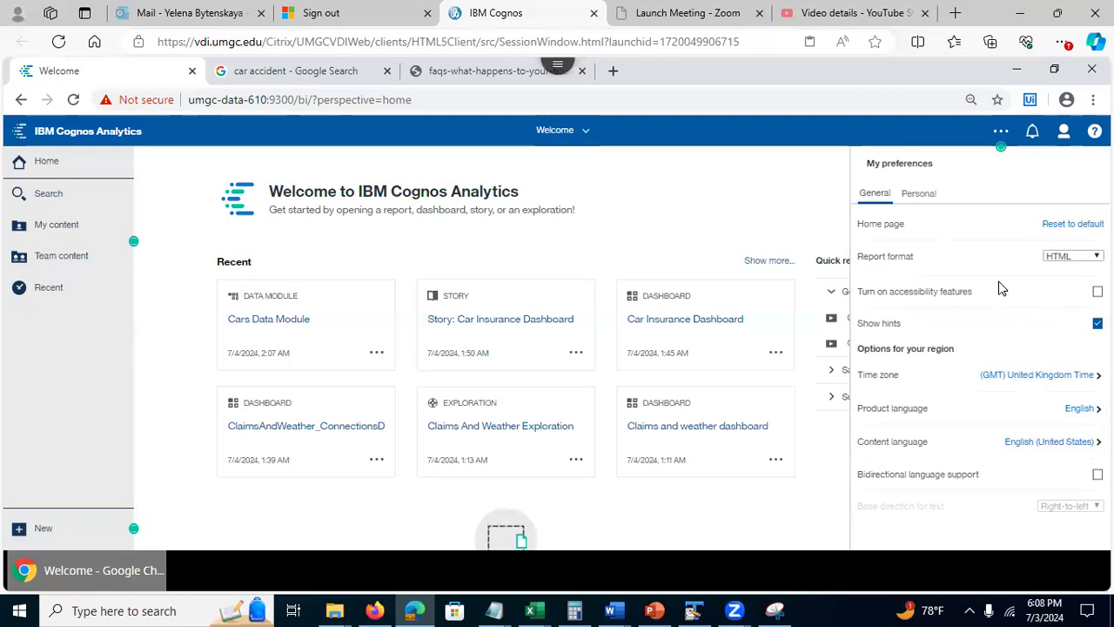
click(921, 199)
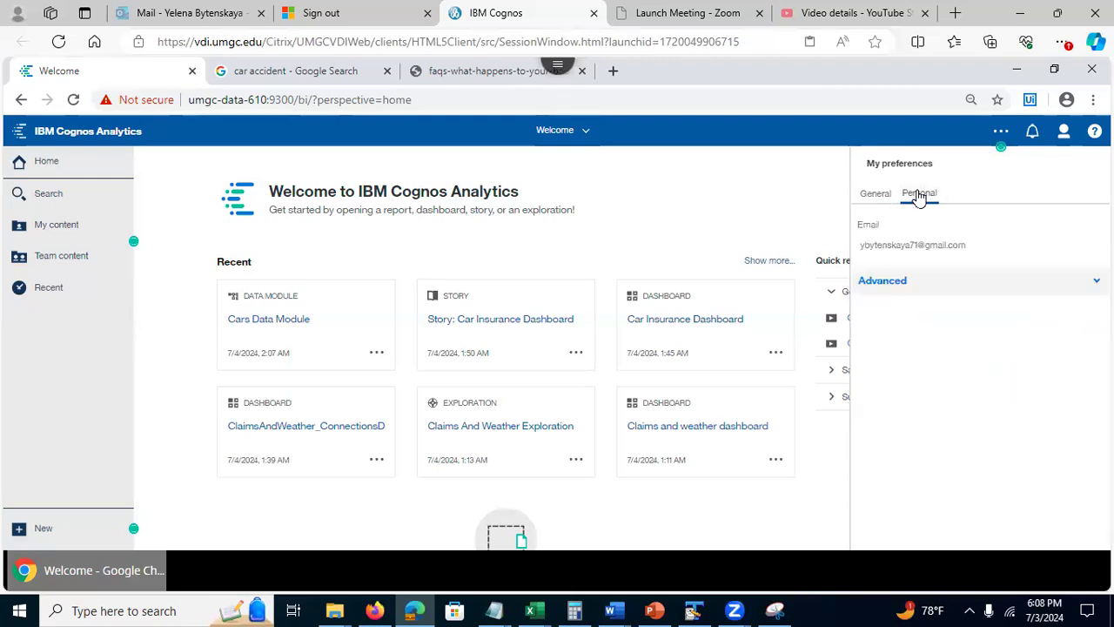
click(1009, 287)
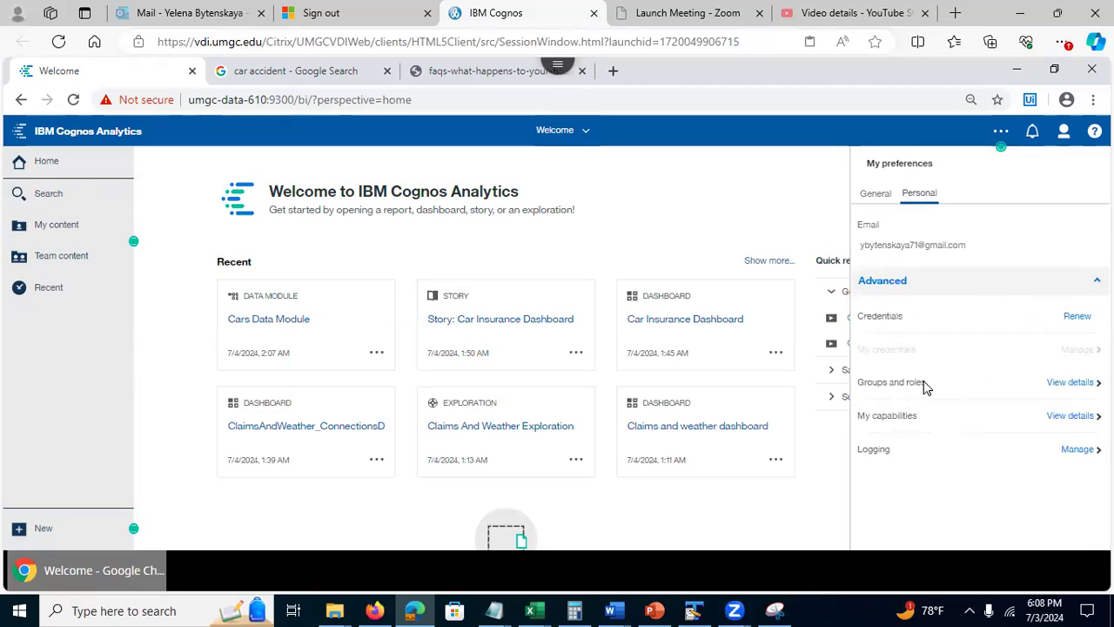
click(1068, 384)
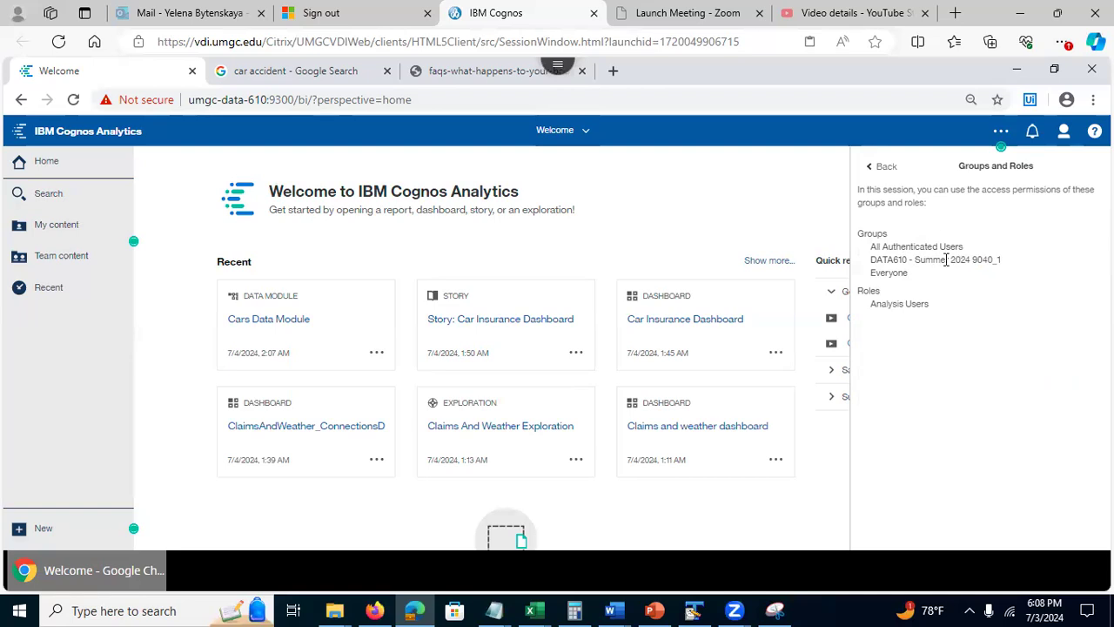
Step: Examine the account's DATA610 - Summer 2024 9040_1 and Everyone groups and its Analysis Users role, and close the preferences
drag(872, 258, 1015, 264)
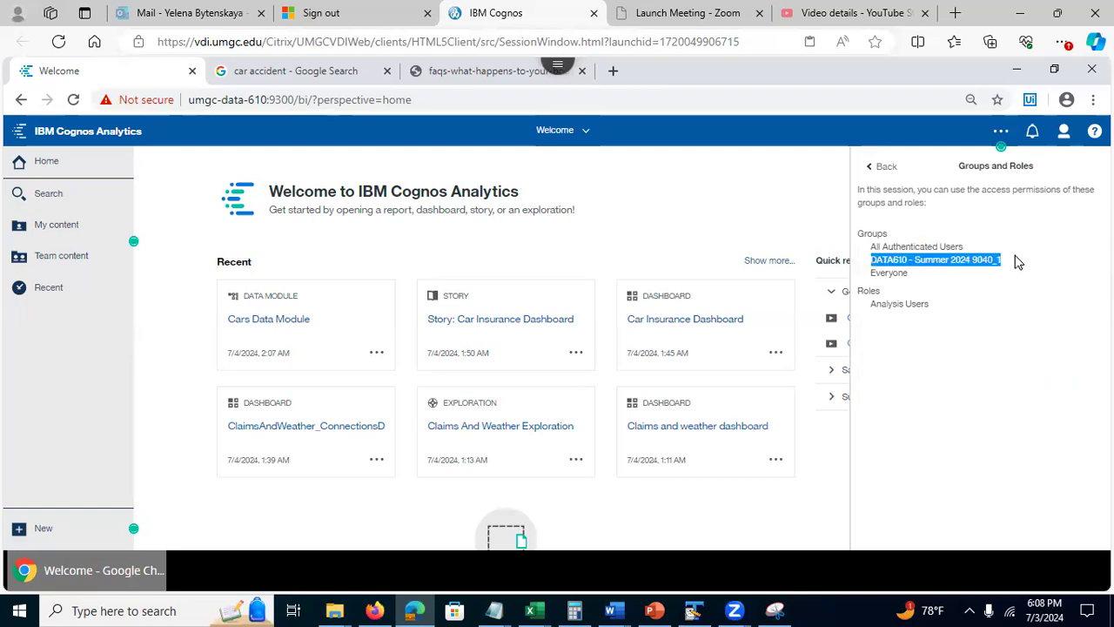
click(908, 277)
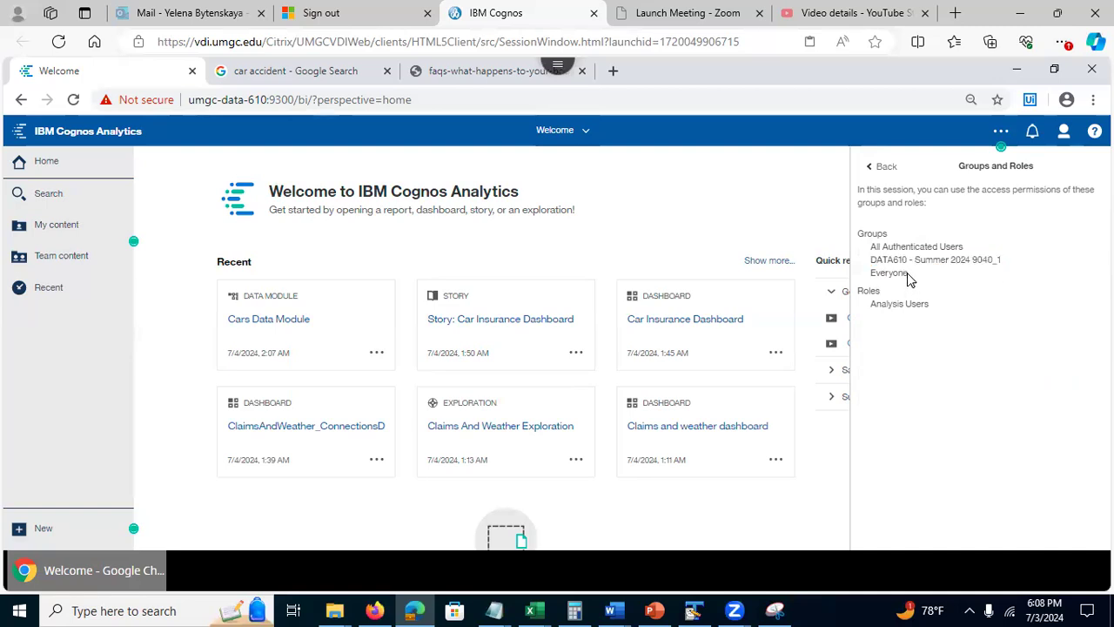
drag(909, 277, 872, 283)
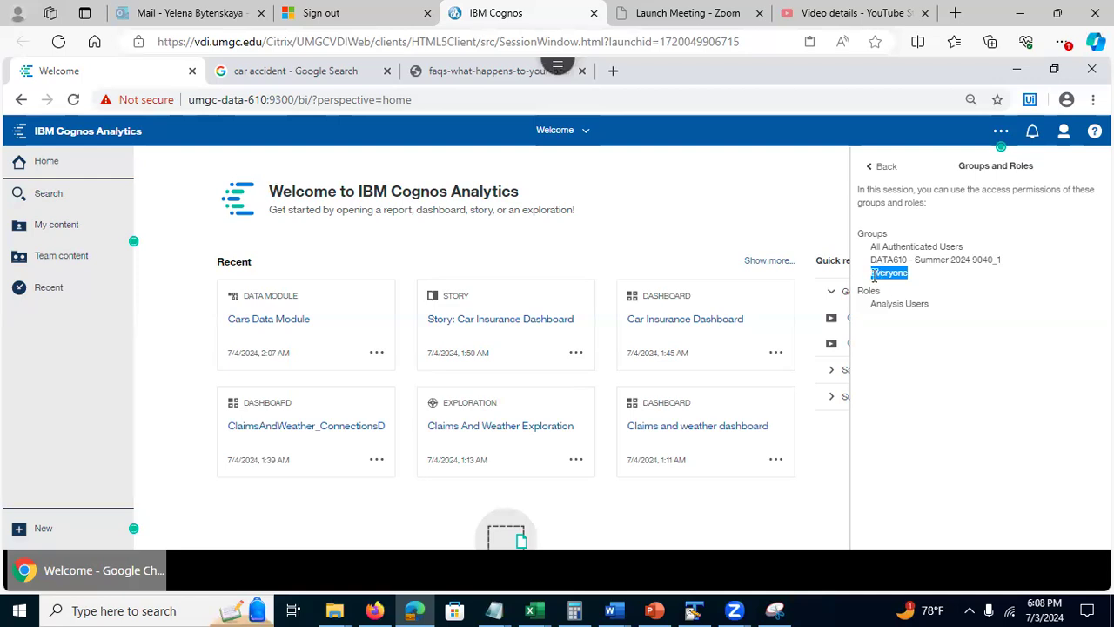
drag(871, 259, 1007, 263)
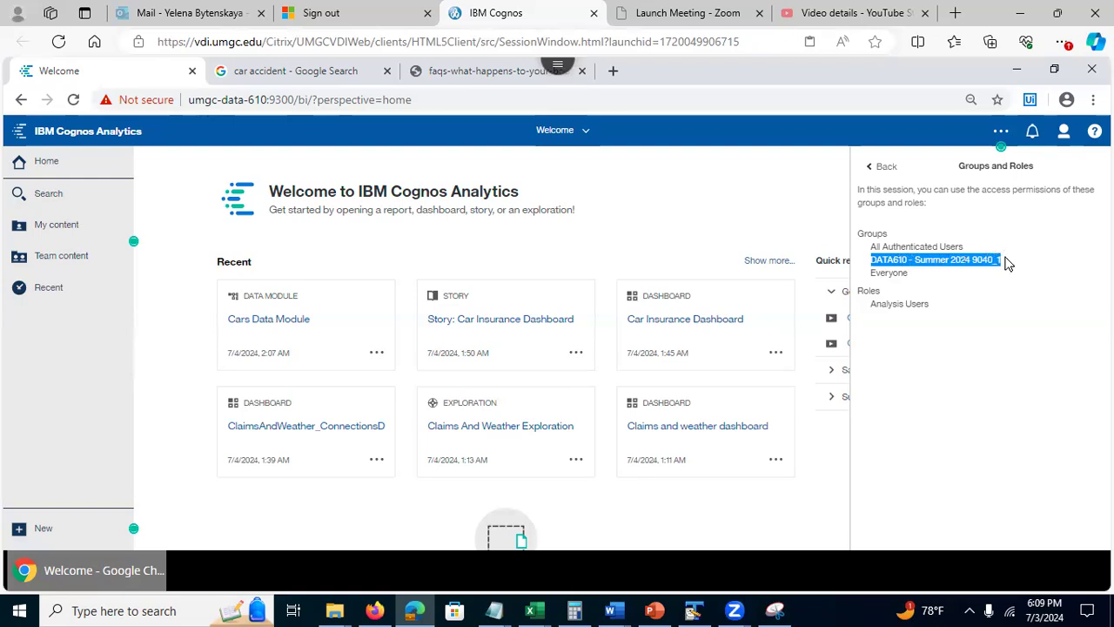
drag(1007, 263, 925, 261)
click(896, 304)
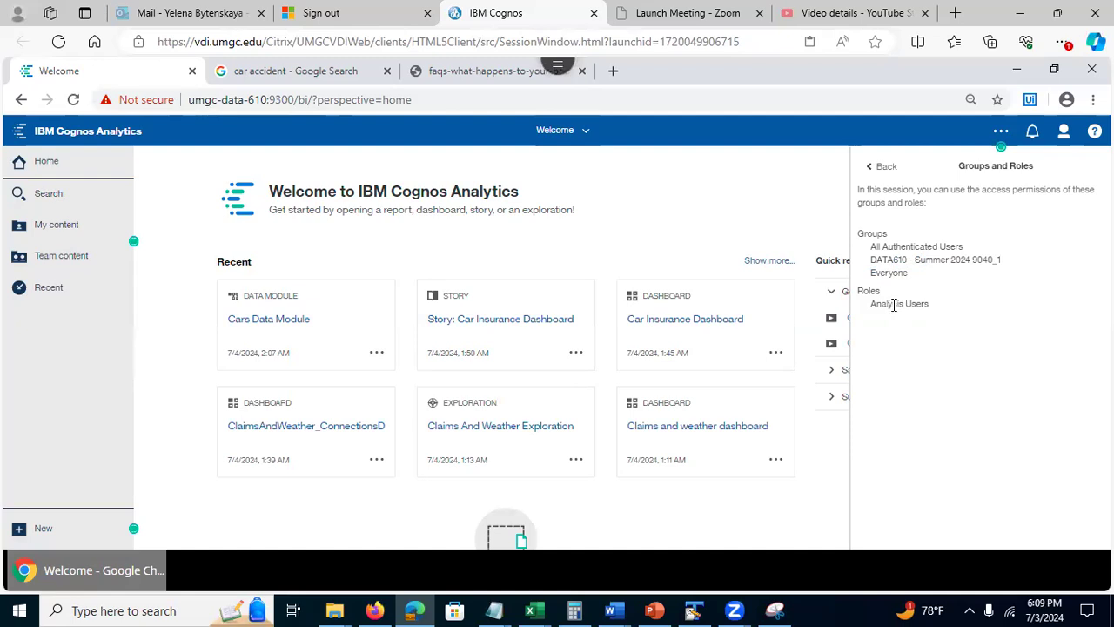
click(880, 167)
click(802, 196)
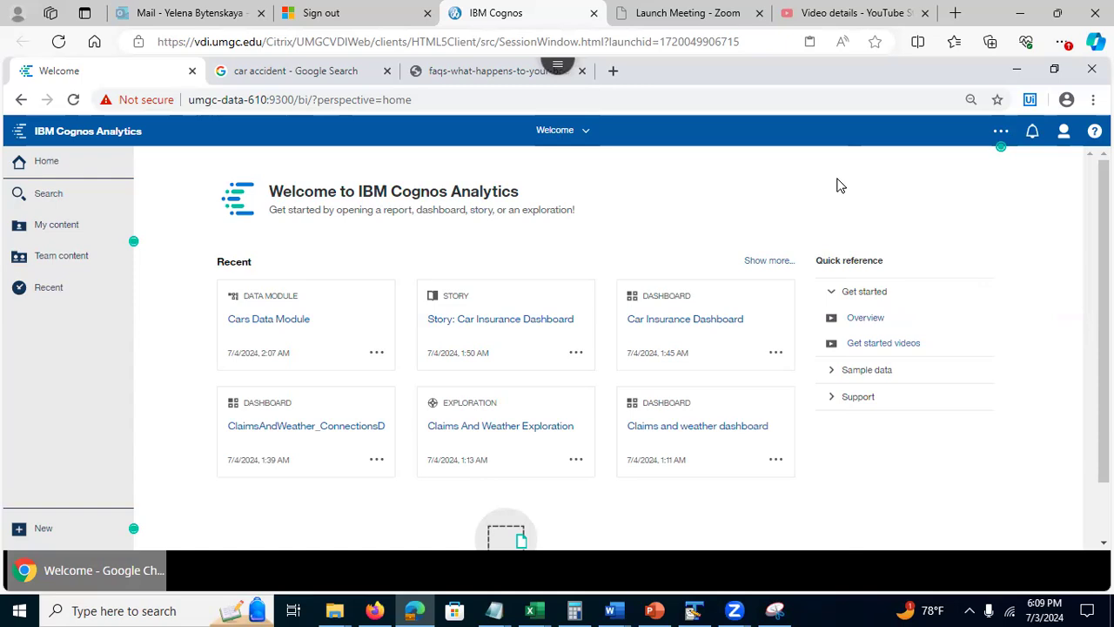
Step: Sign out of the current account and sign in as demo3 with the account password
click(1066, 130)
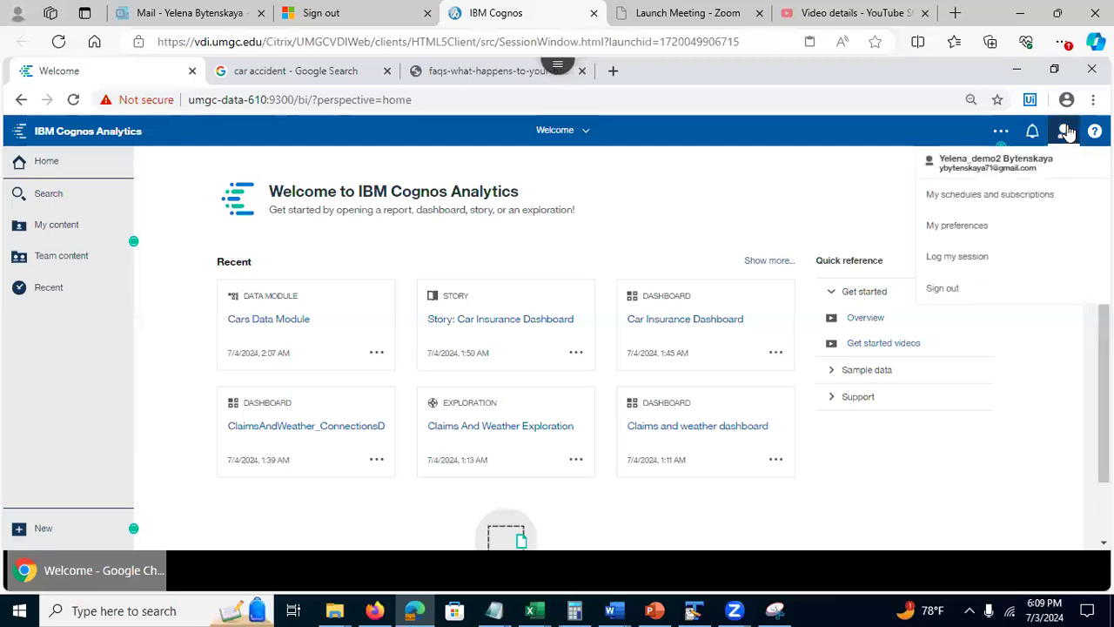
click(944, 290)
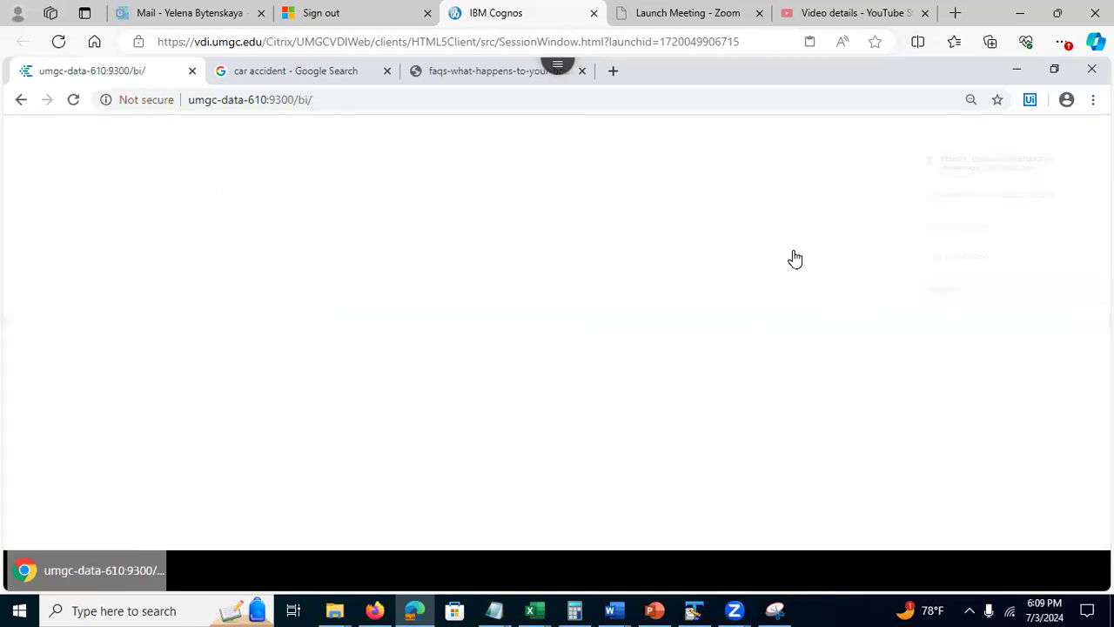
text(demo3)
click(505, 350)
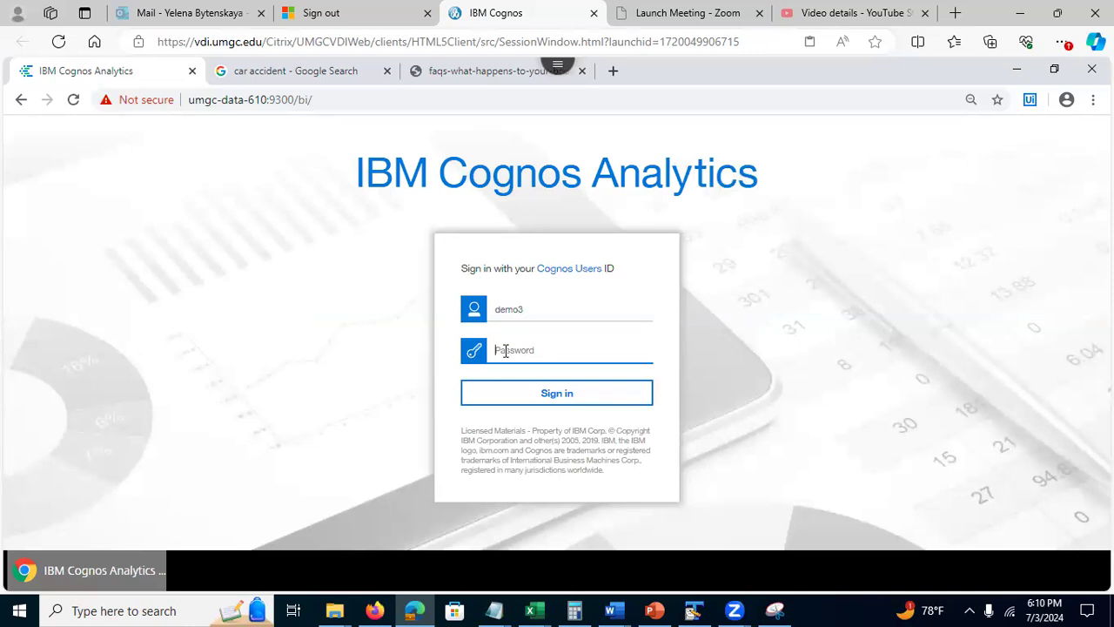
text(•)
click(522, 392)
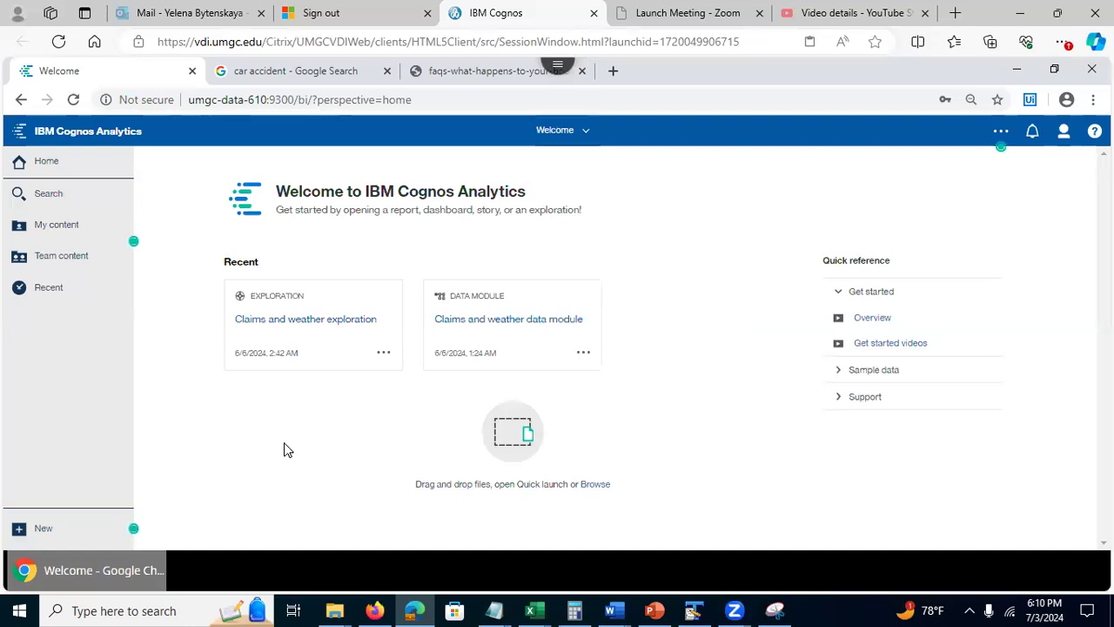
Step: Create an exploration from Cars Data Module in Team content > Assignment 5 - Group work > Summer 2024 > Session 9040 - Team 1
click(61, 265)
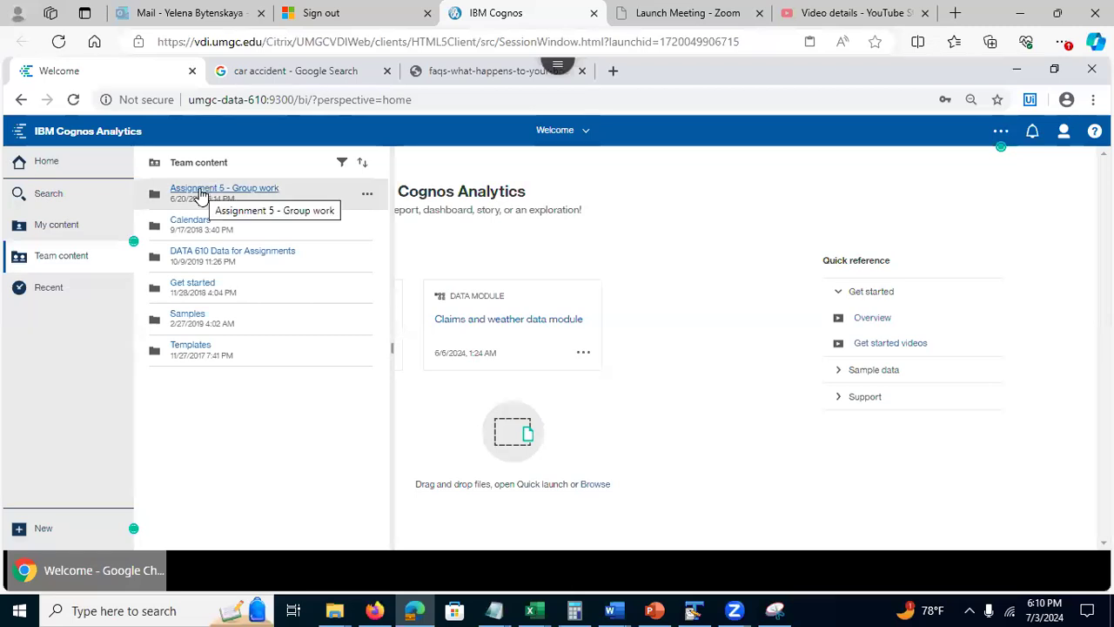
click(198, 190)
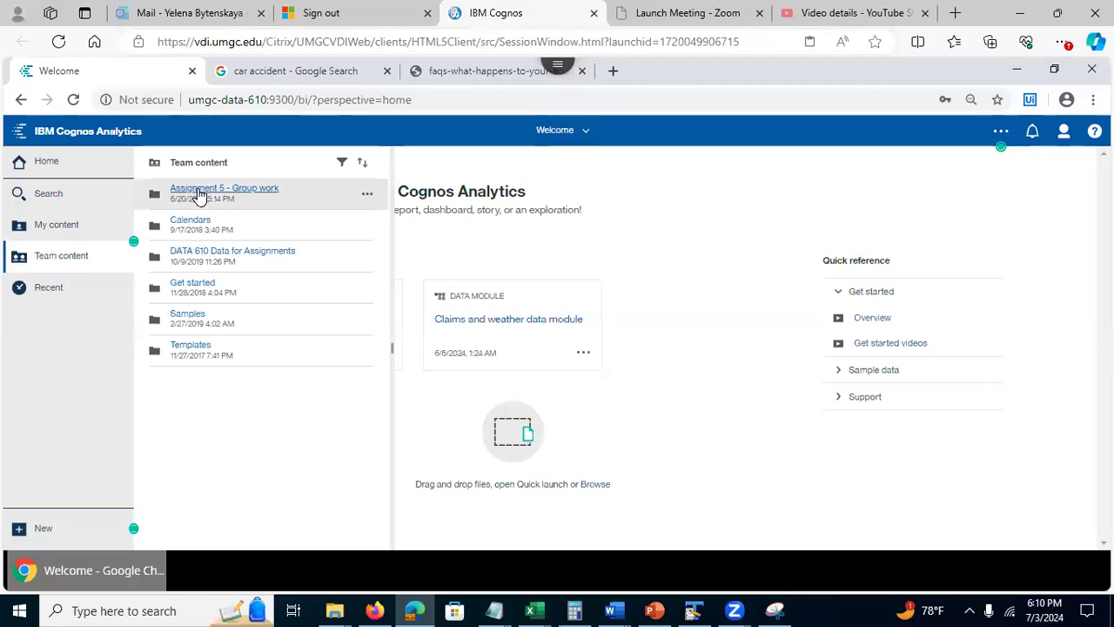
click(198, 190)
click(198, 191)
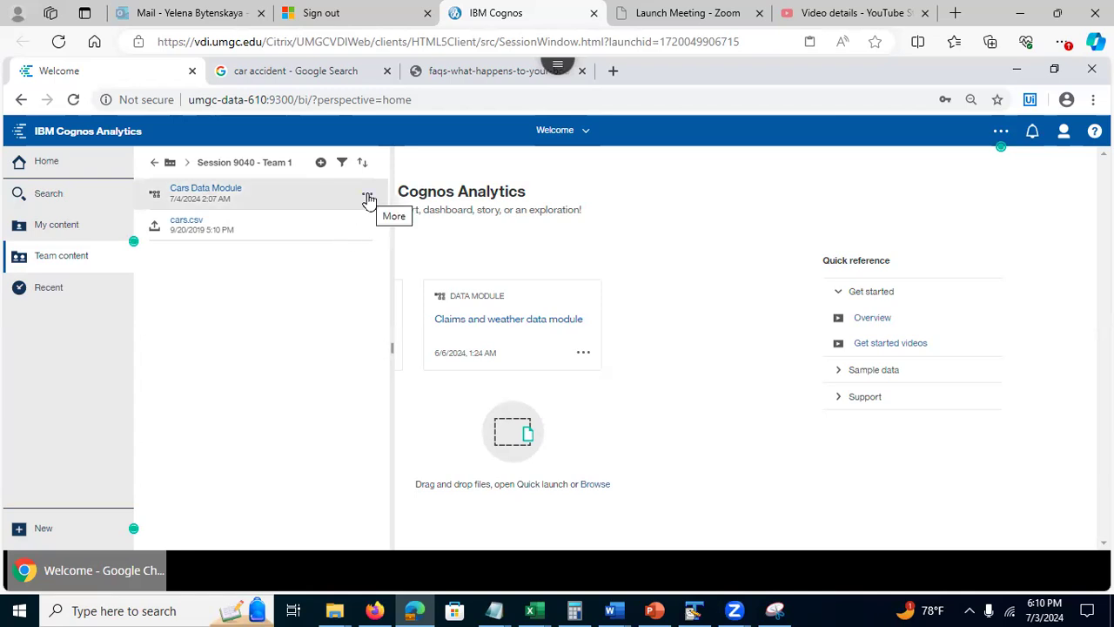
click(369, 198)
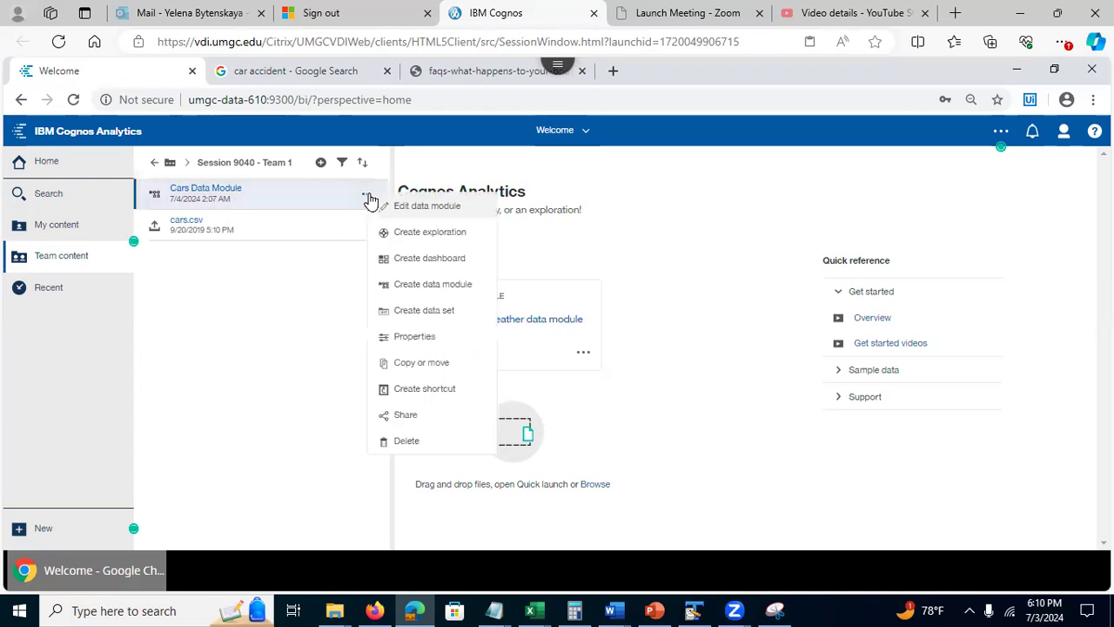
click(402, 234)
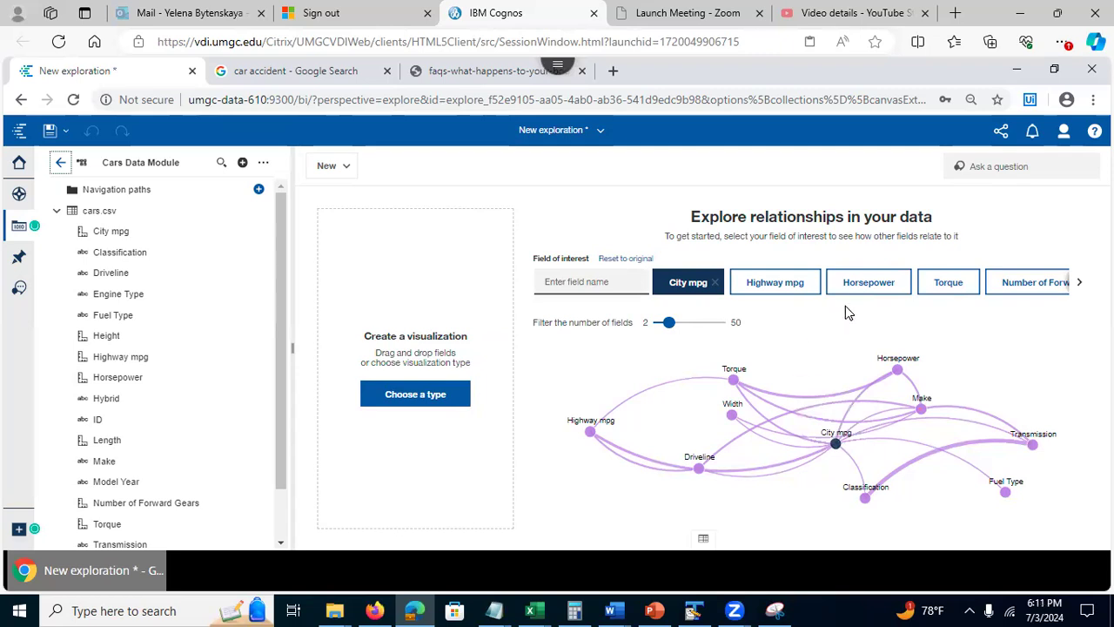
Step: Select City mpg in the relationship diagram and add its suggested dot chart as a card in the exploration
mouse_move(837, 439)
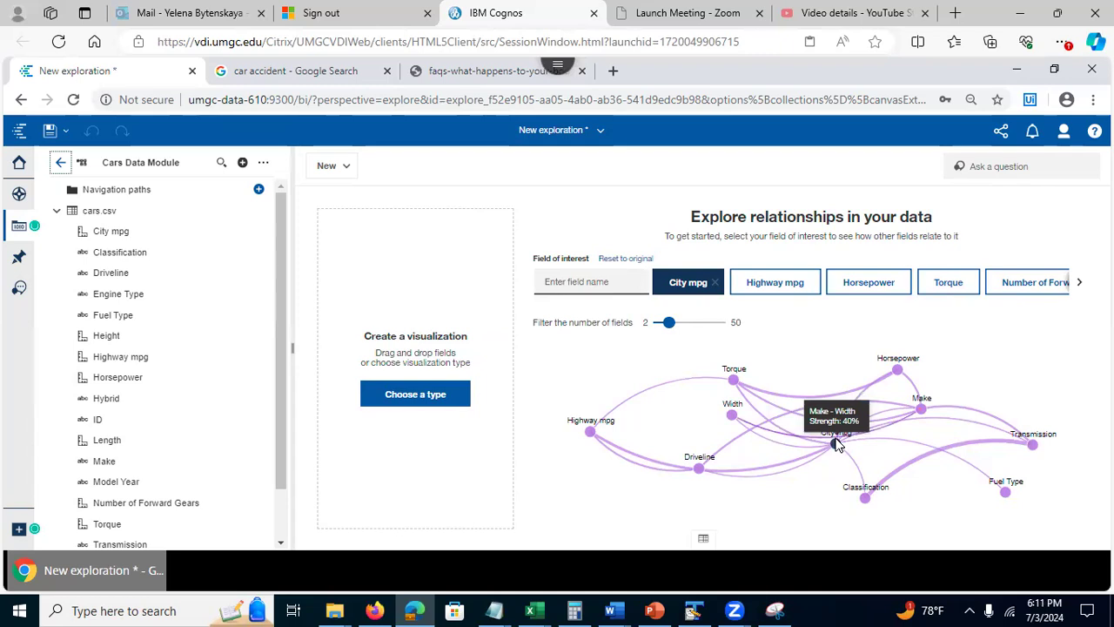
click(836, 444)
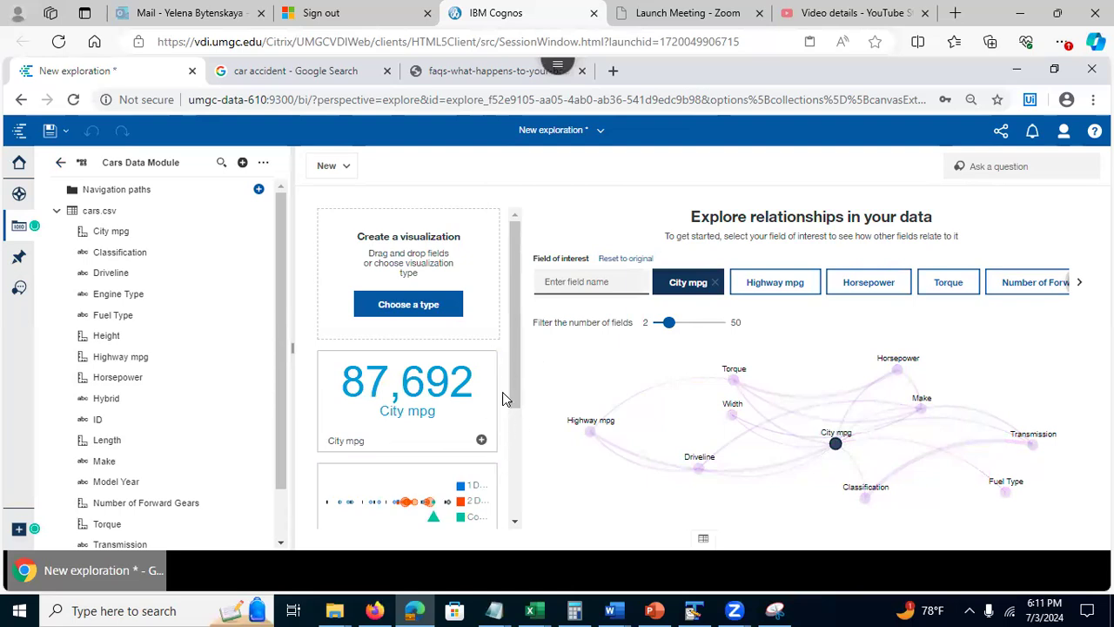
drag(514, 385, 518, 428)
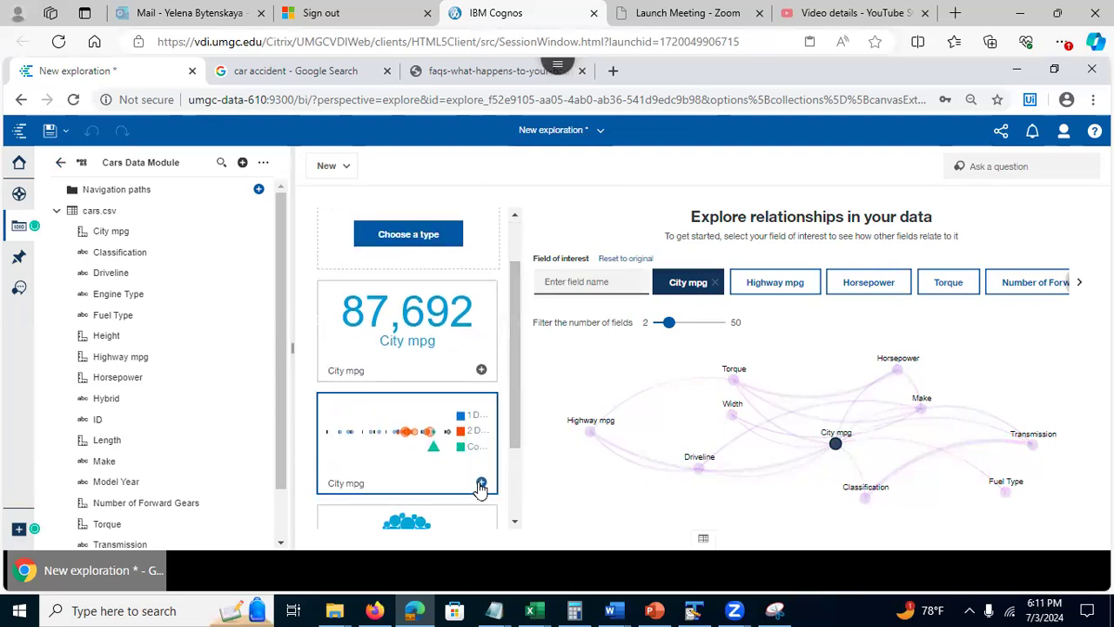
click(481, 483)
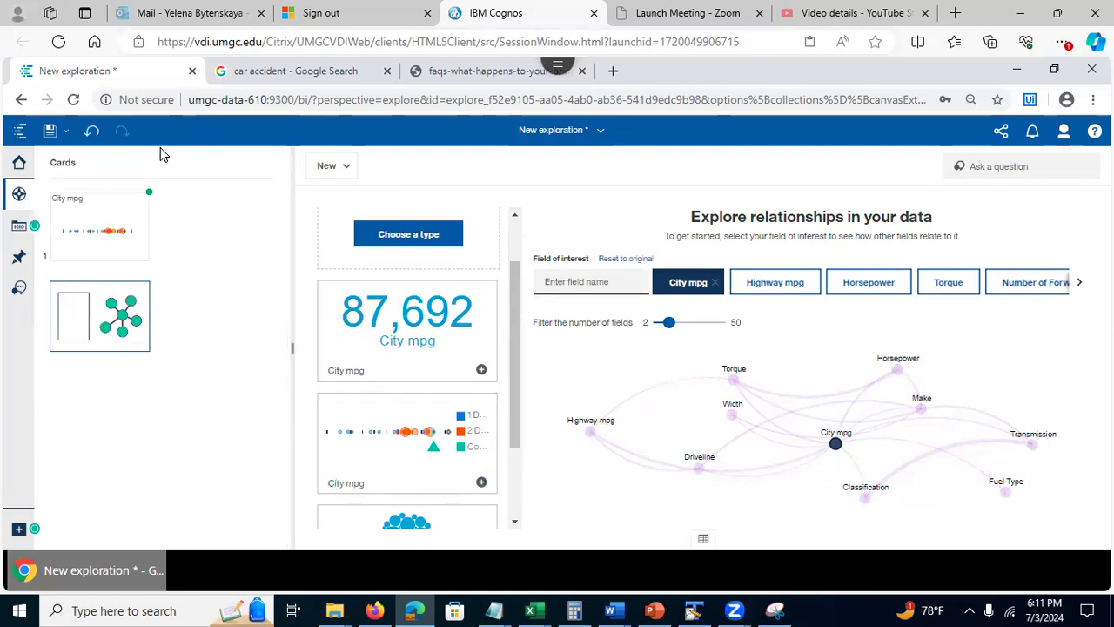
Step: Save the exploration as "Cars Exploration" in Team content > Assignment 5 - Group work > Summer 2024 > Session 9040 - Team 1
click(49, 132)
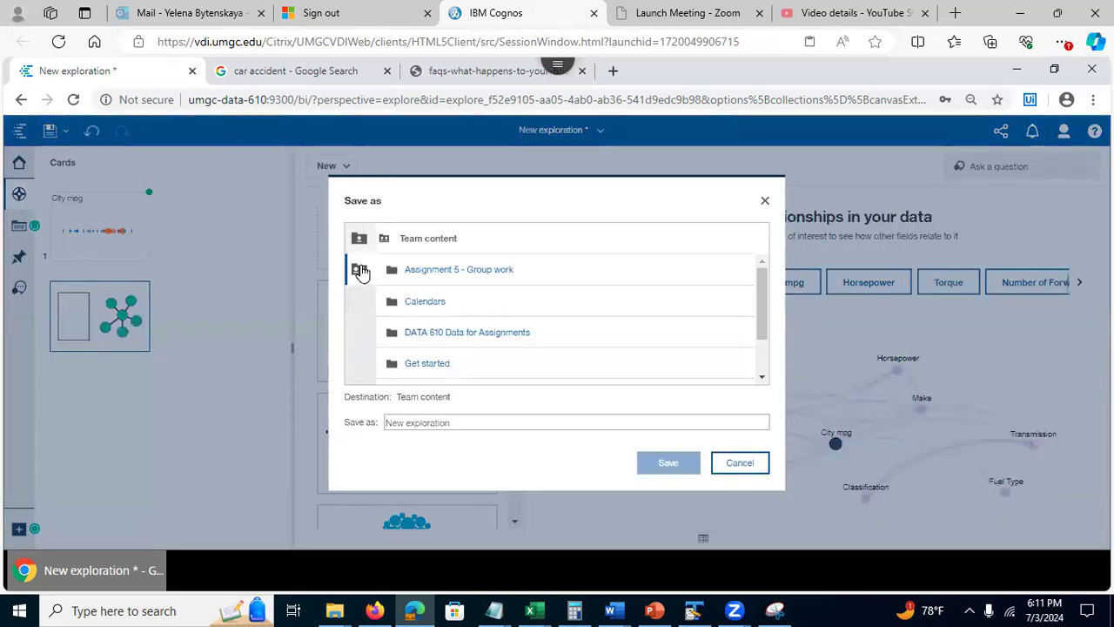
click(440, 270)
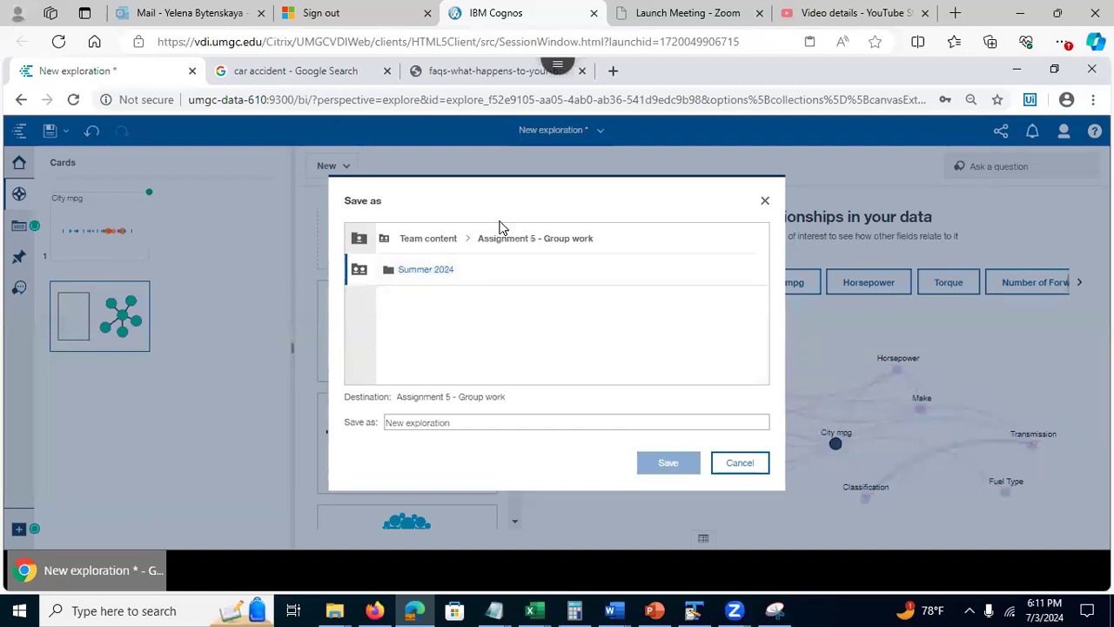
click(419, 272)
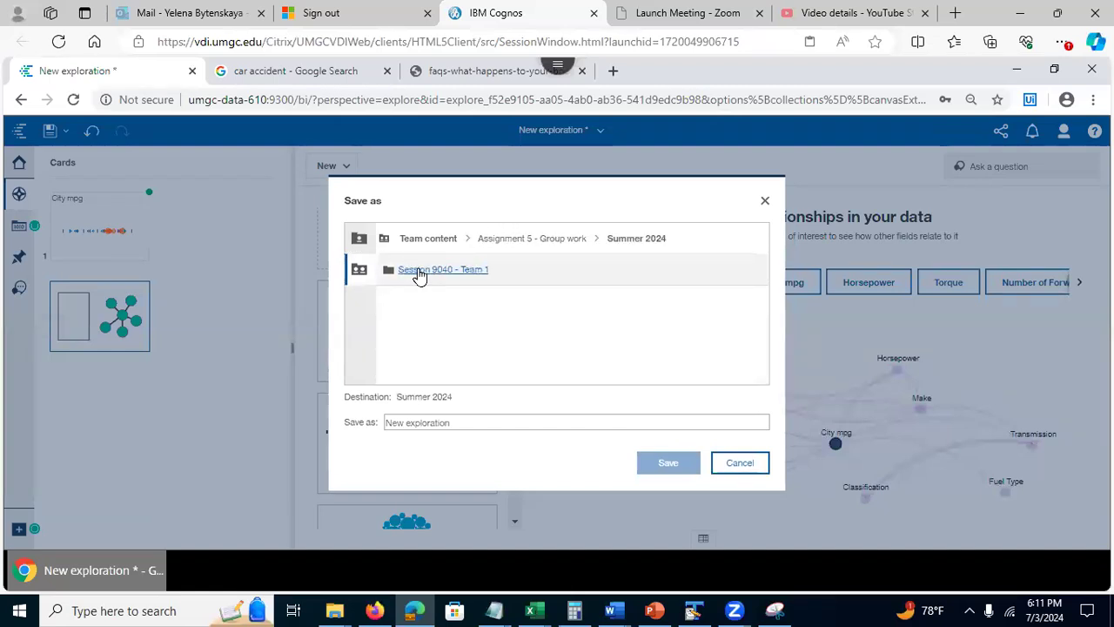
click(418, 273)
drag(468, 420, 350, 424)
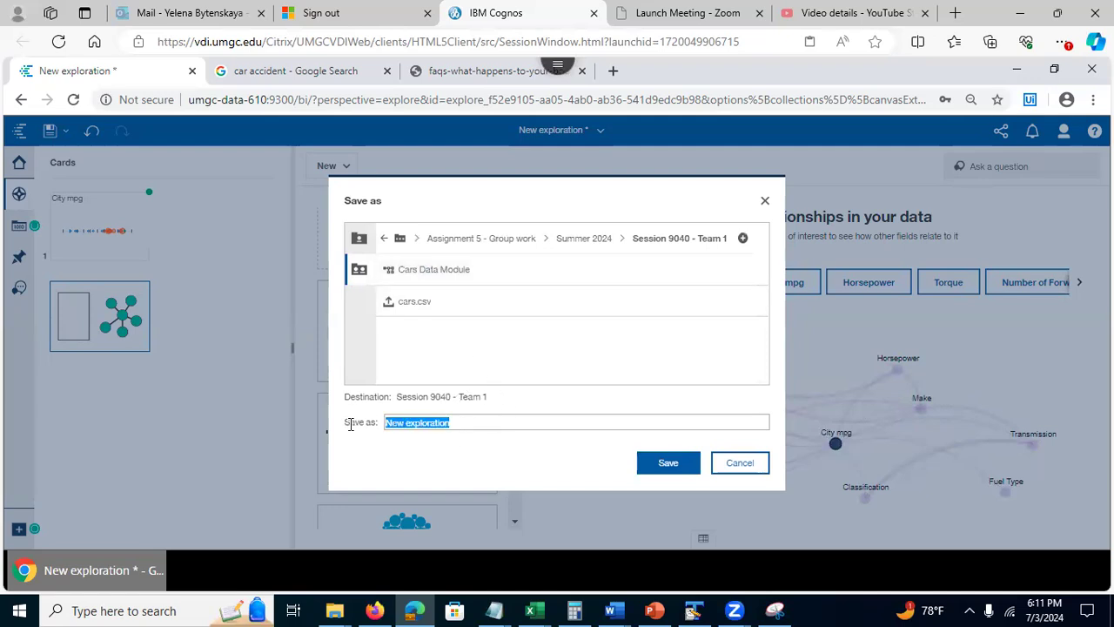
text(Cars)
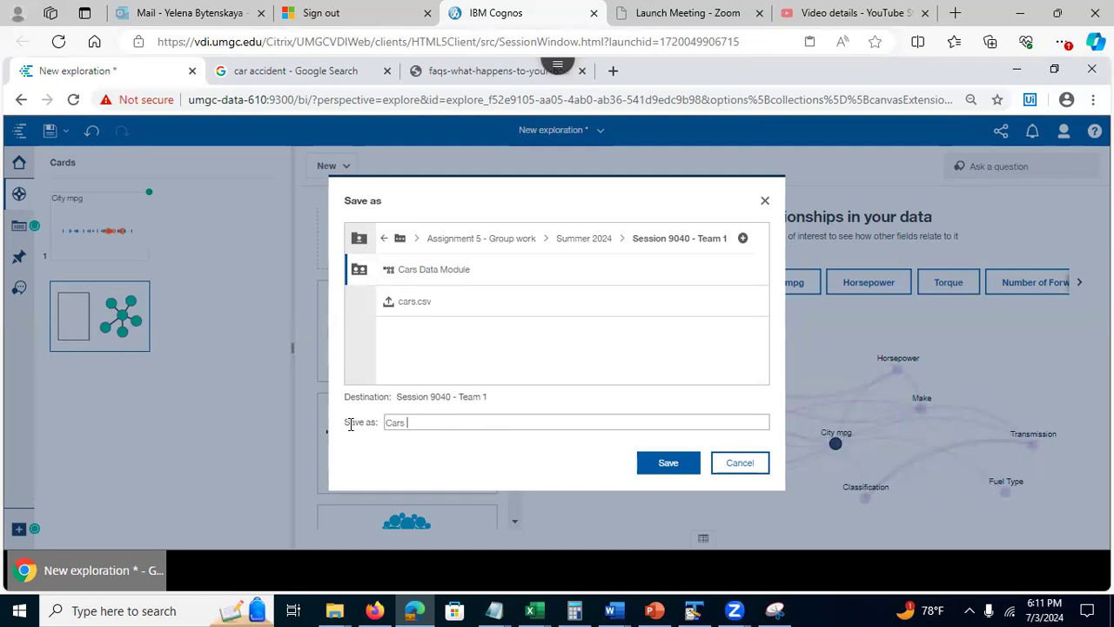
text( Exploration)
click(668, 467)
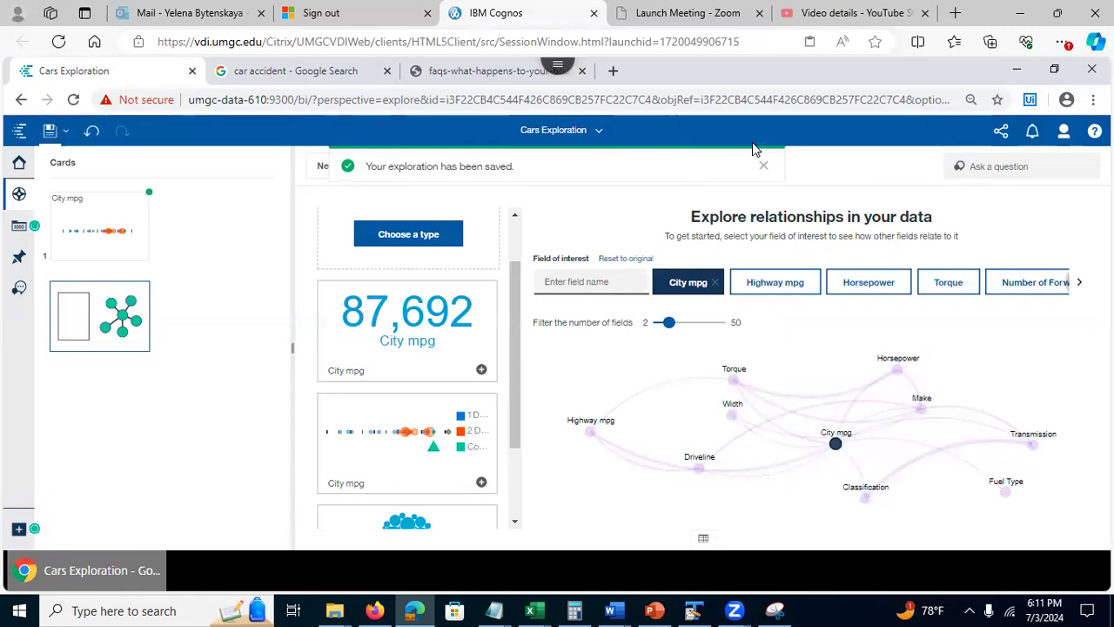
Step: Check which groups and roles the demo3 account has in its advanced personal preferences
click(1063, 132)
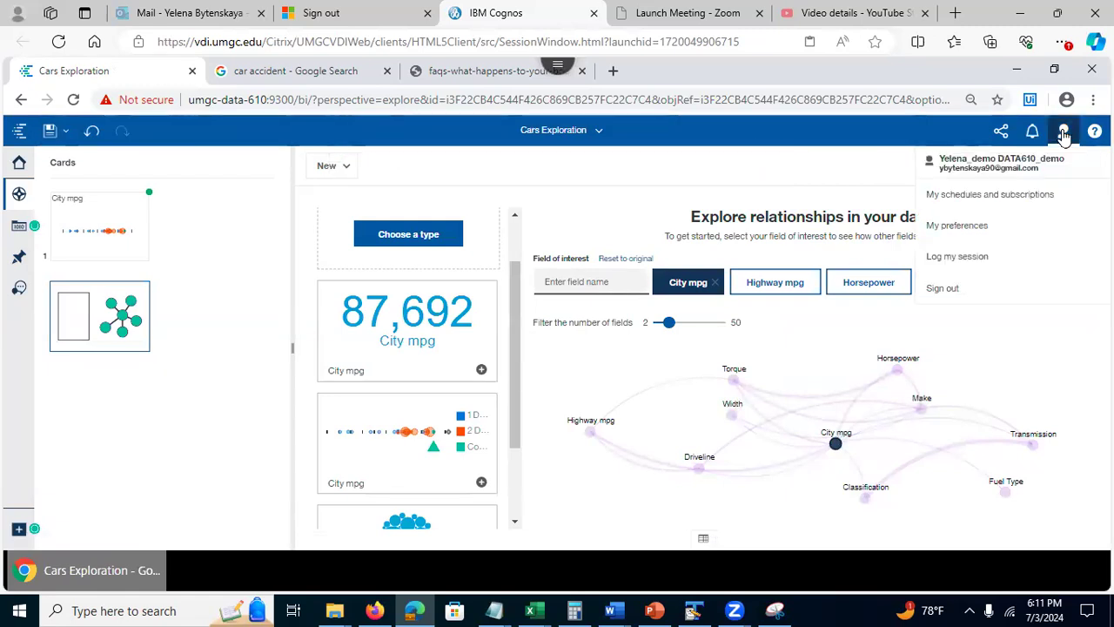
click(967, 225)
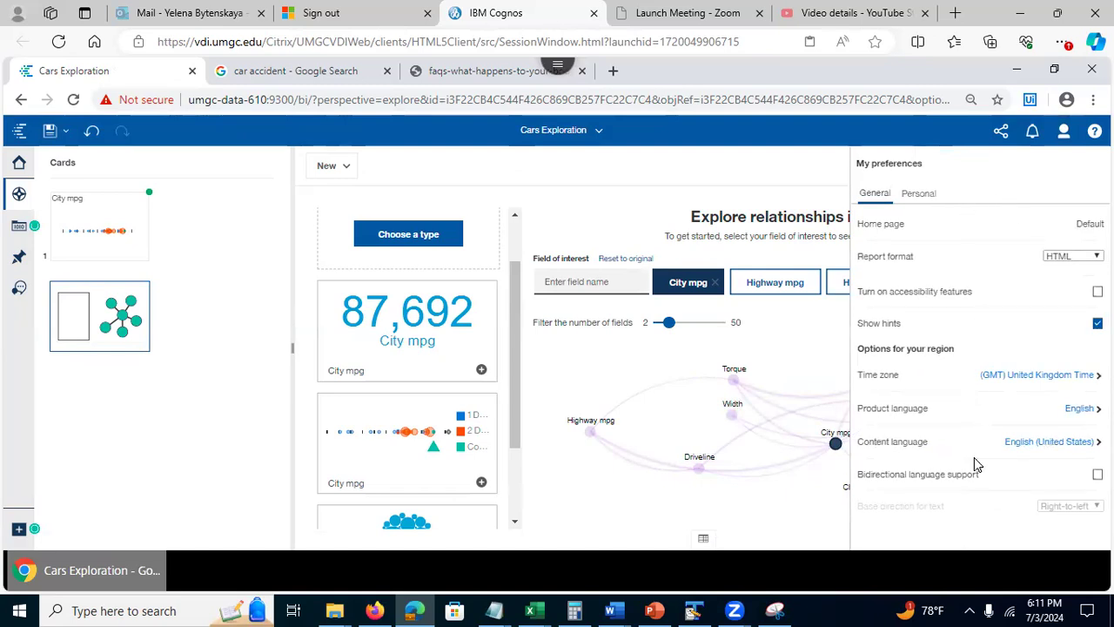
click(926, 195)
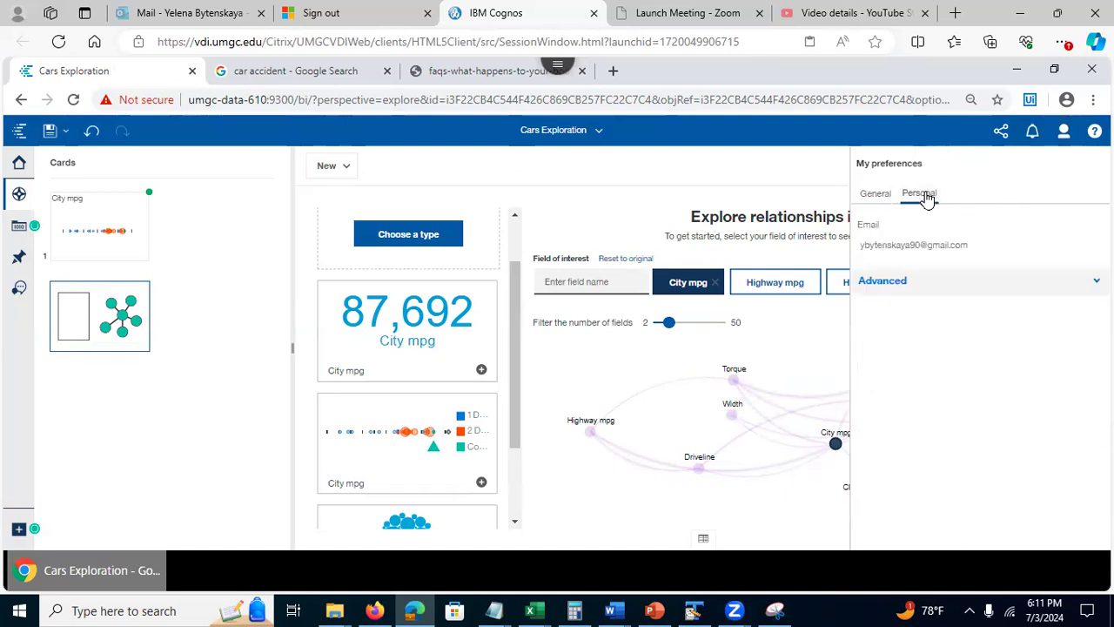
click(909, 287)
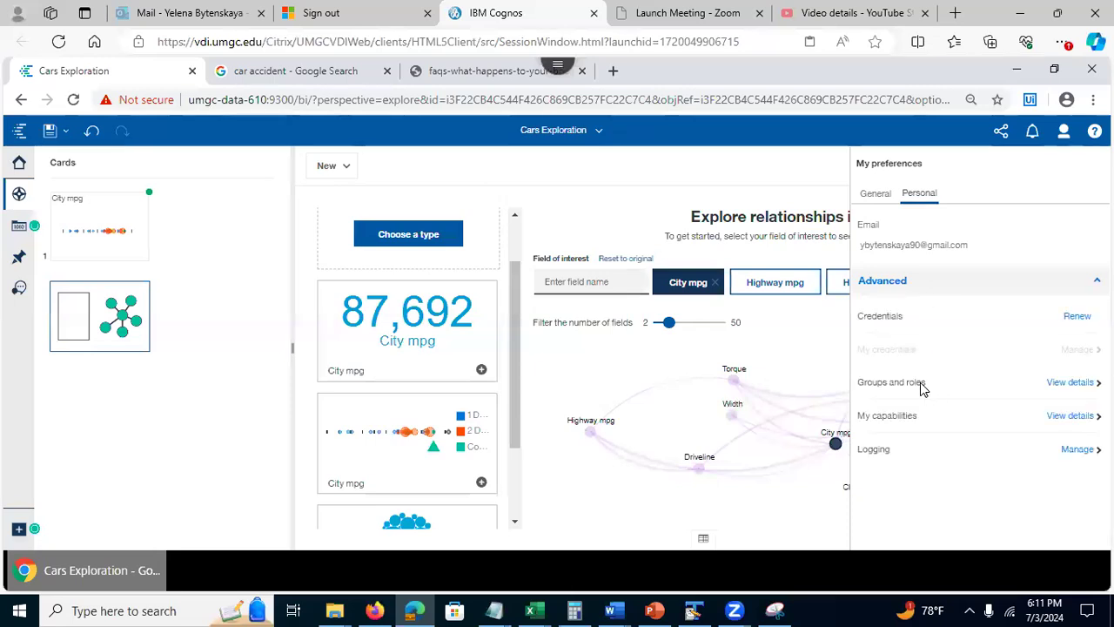
click(1081, 387)
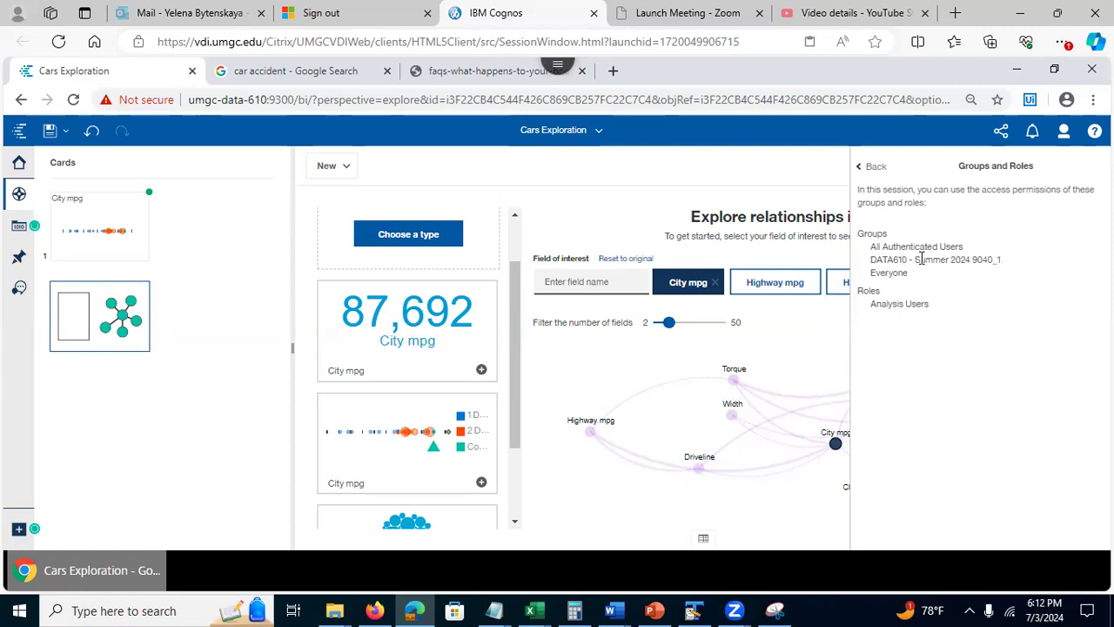
Step: Leave the groups and roles details and close Cars Exploration to return to the welcome page
click(864, 167)
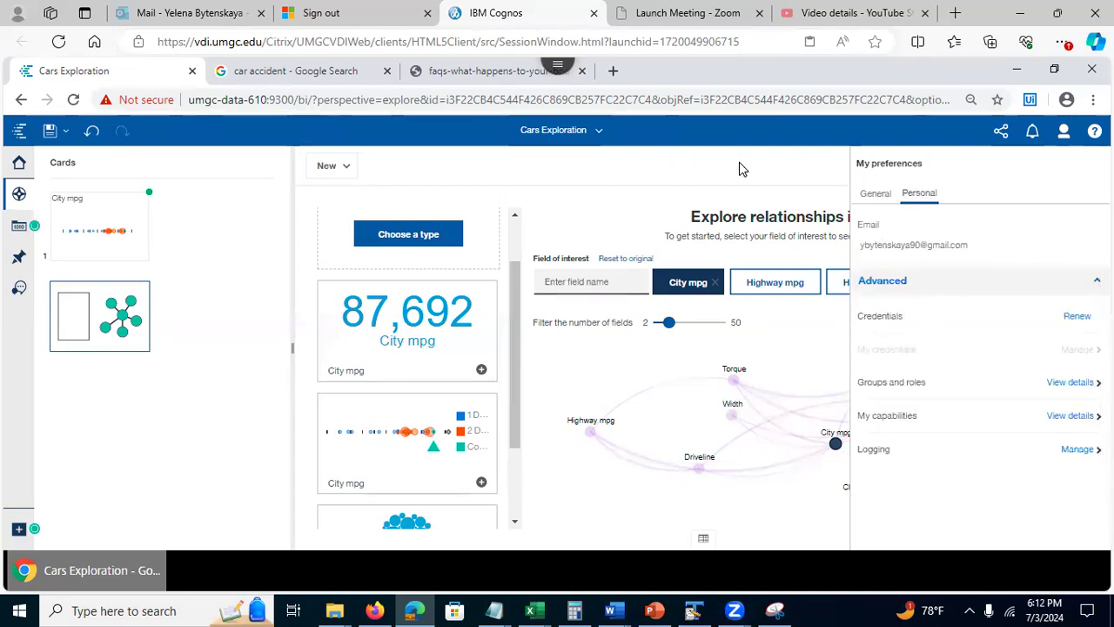
click(599, 135)
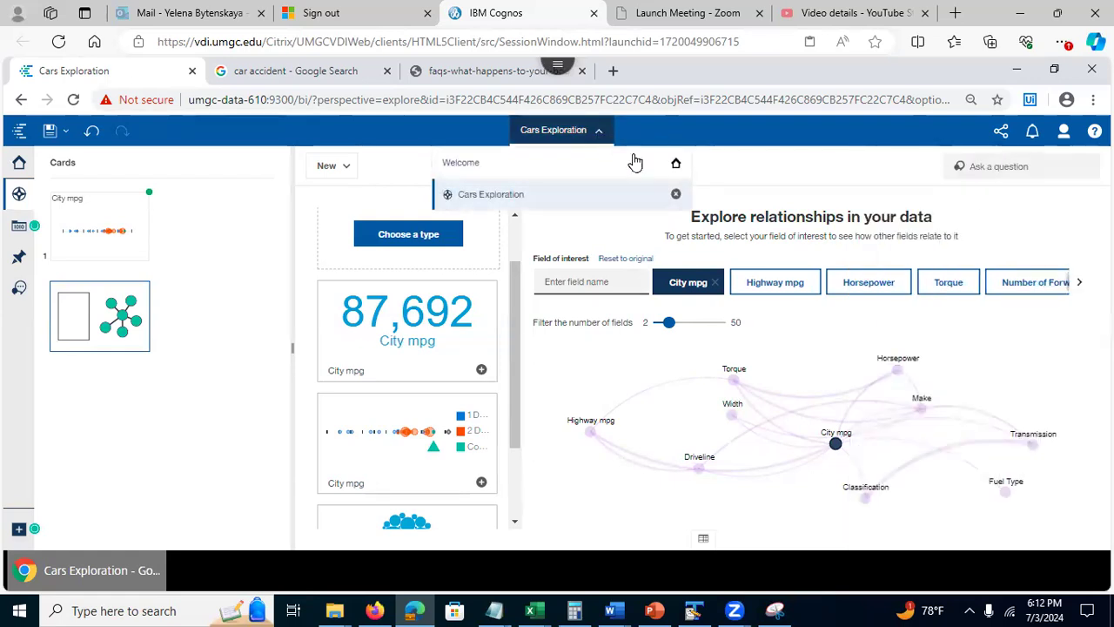
click(676, 195)
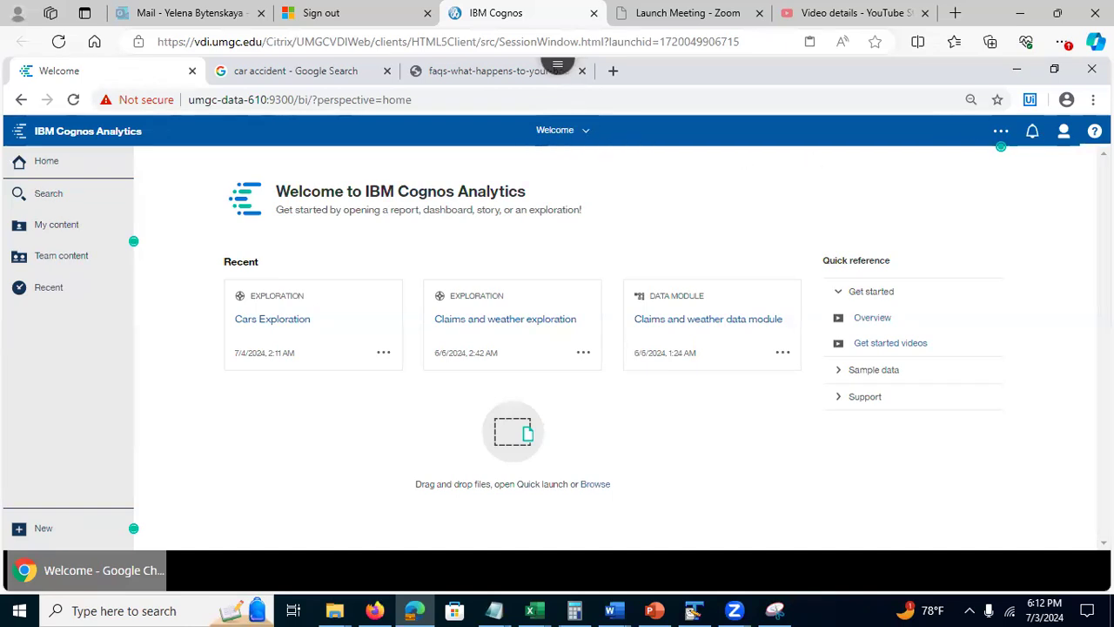
Step: Examine the general and advanced properties of Cars Exploration in the Session 9040 - Team 1 folder of Team content
click(69, 256)
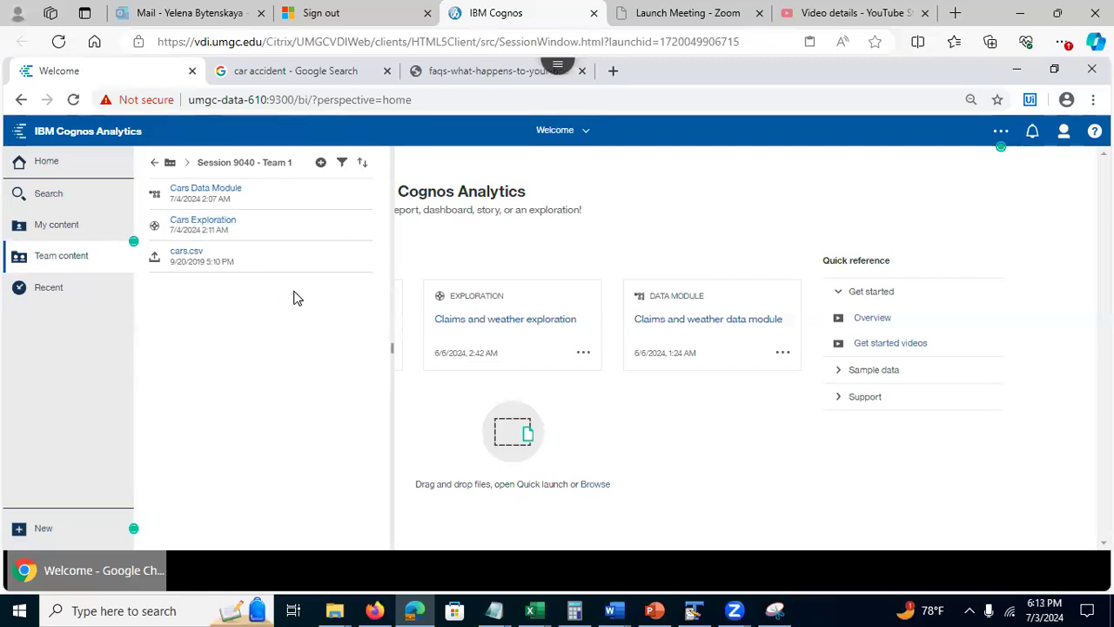
click(367, 227)
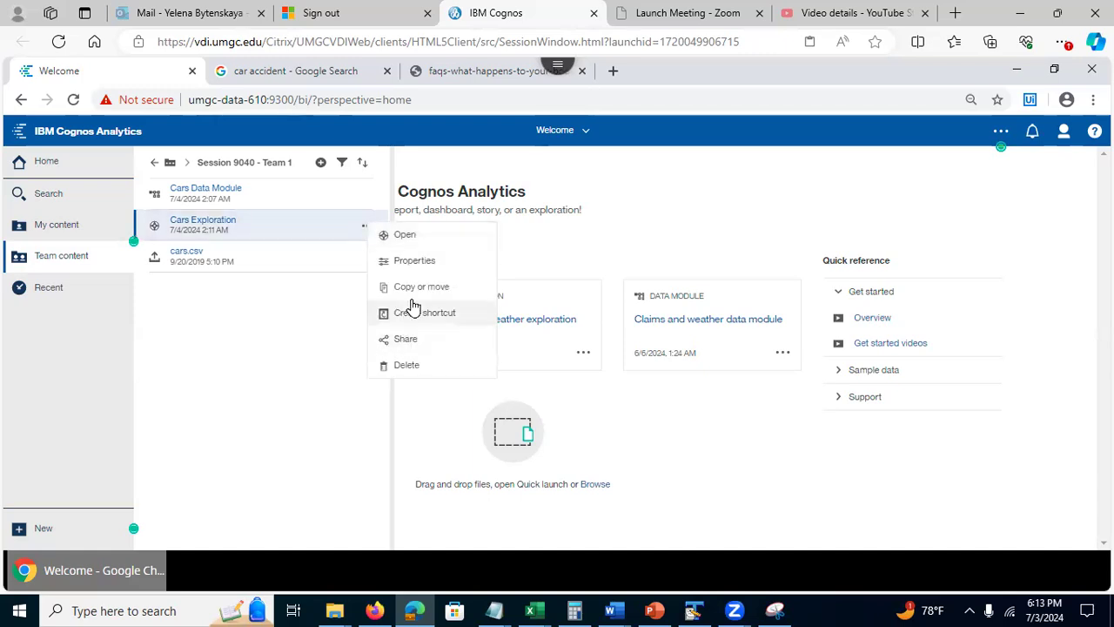
click(418, 263)
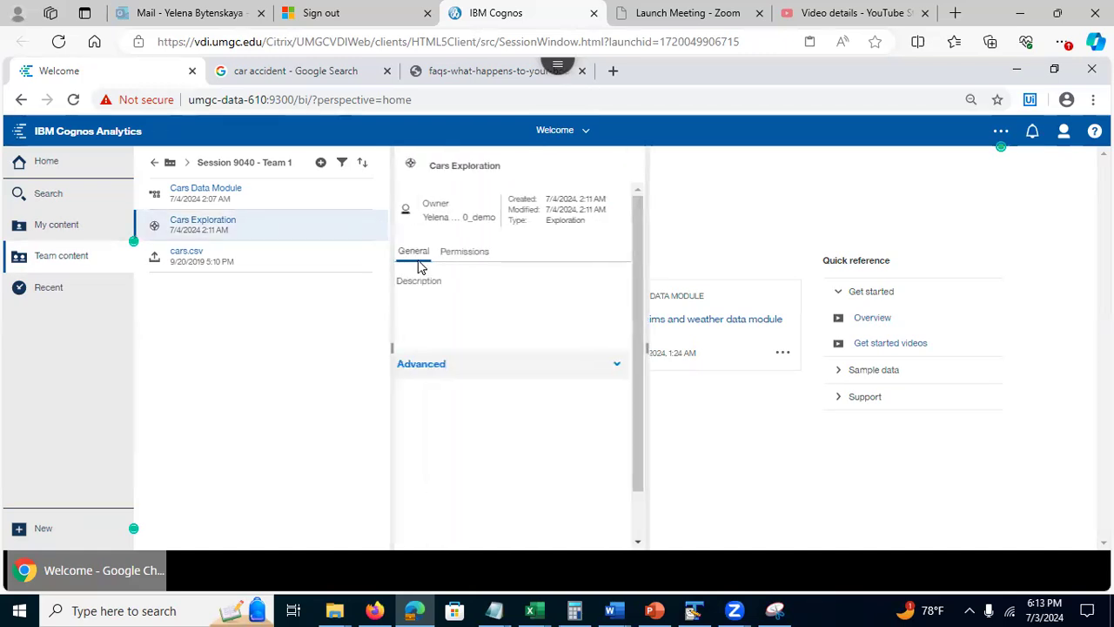
click(434, 365)
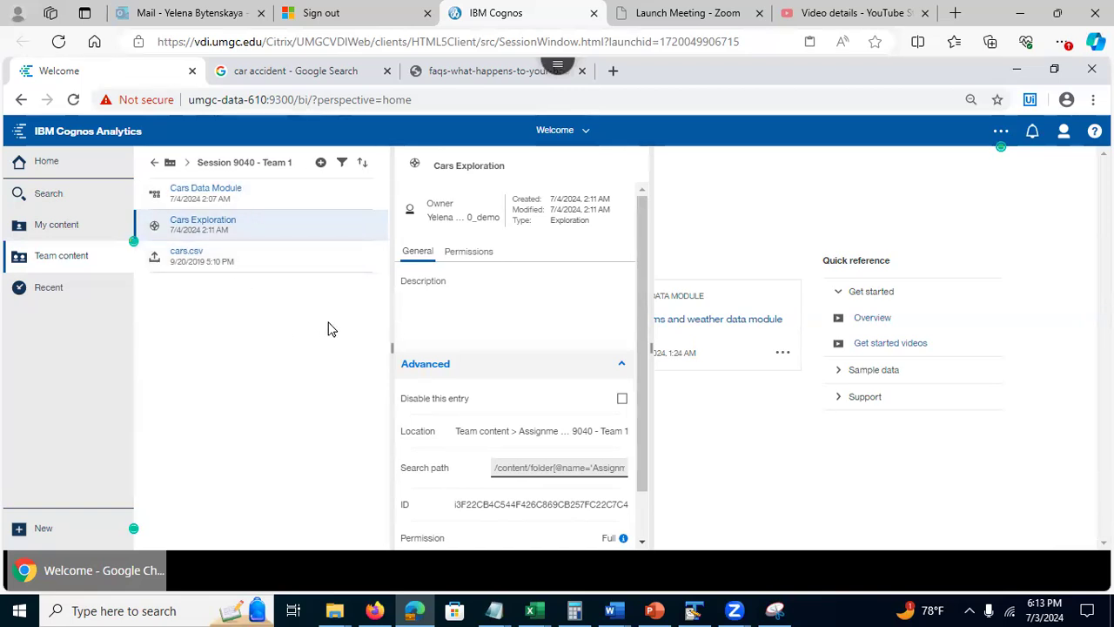
click(84, 255)
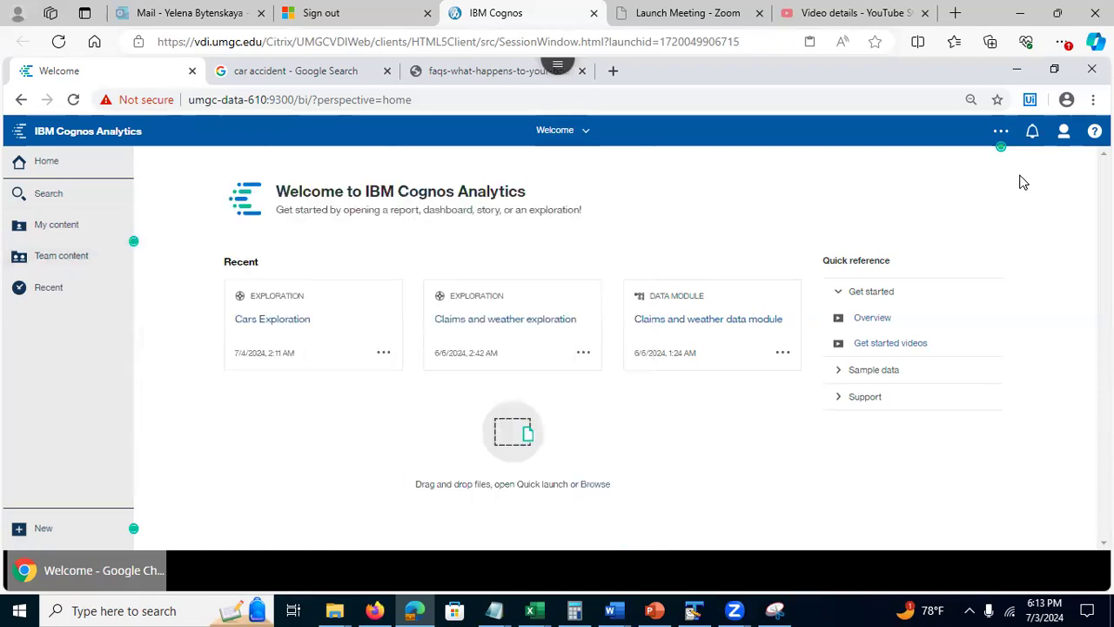
Step: Sign out of the current Cognos account and sign in as demo2 with the account password
click(1063, 133)
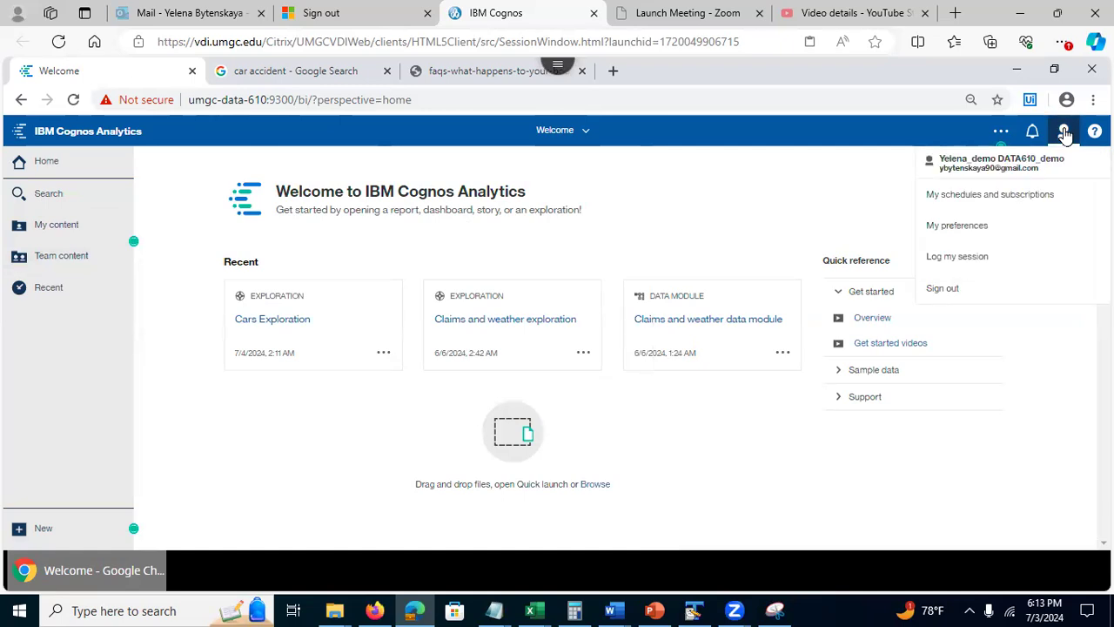
click(804, 171)
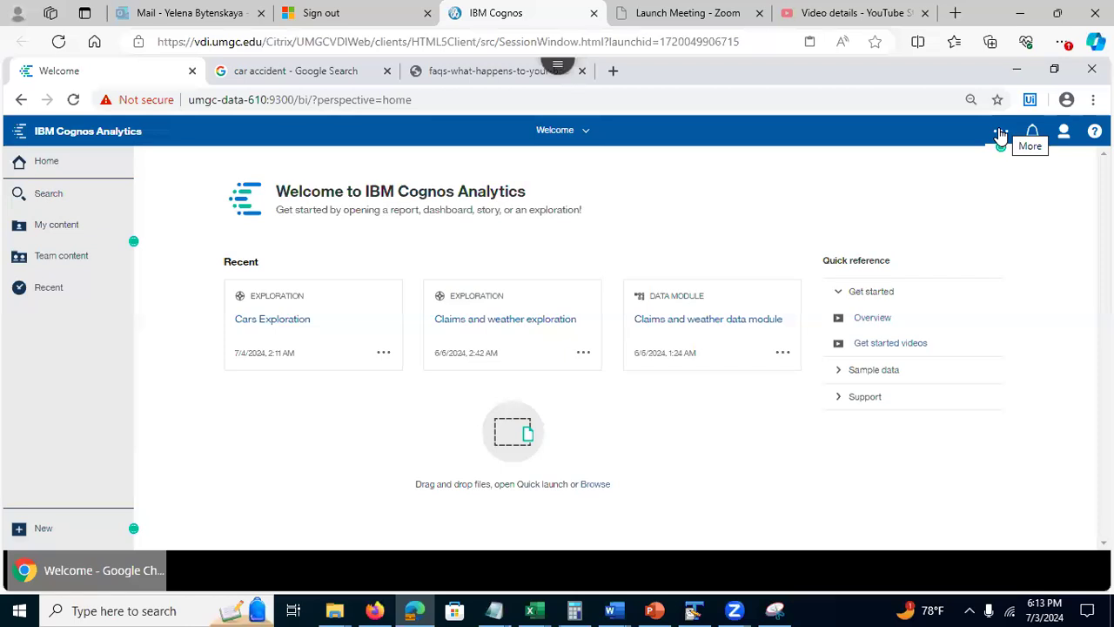
click(1065, 135)
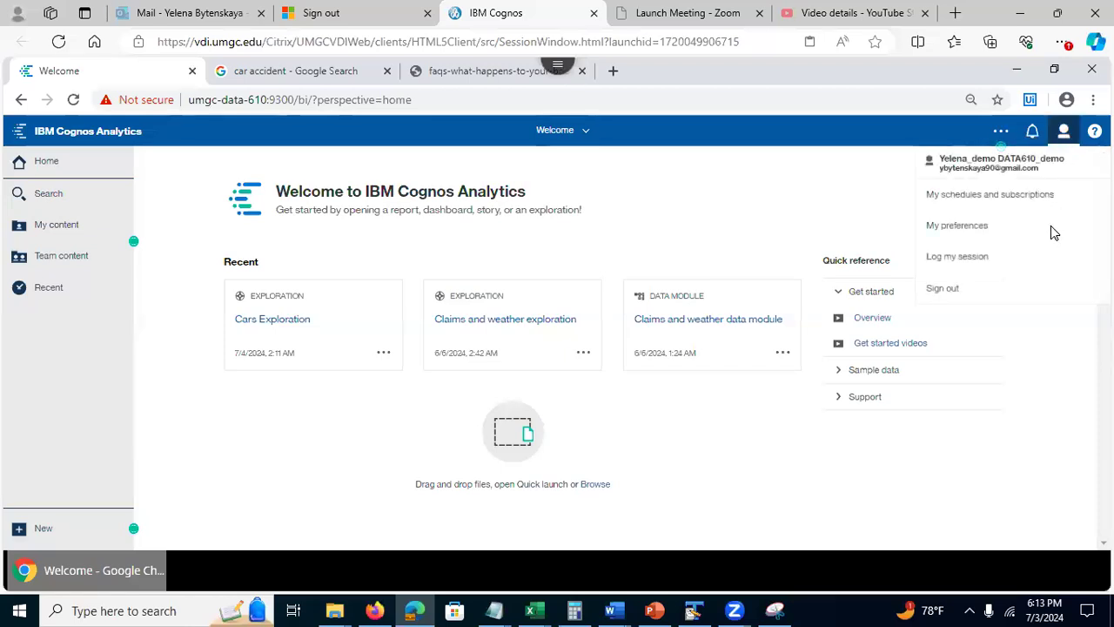
click(955, 285)
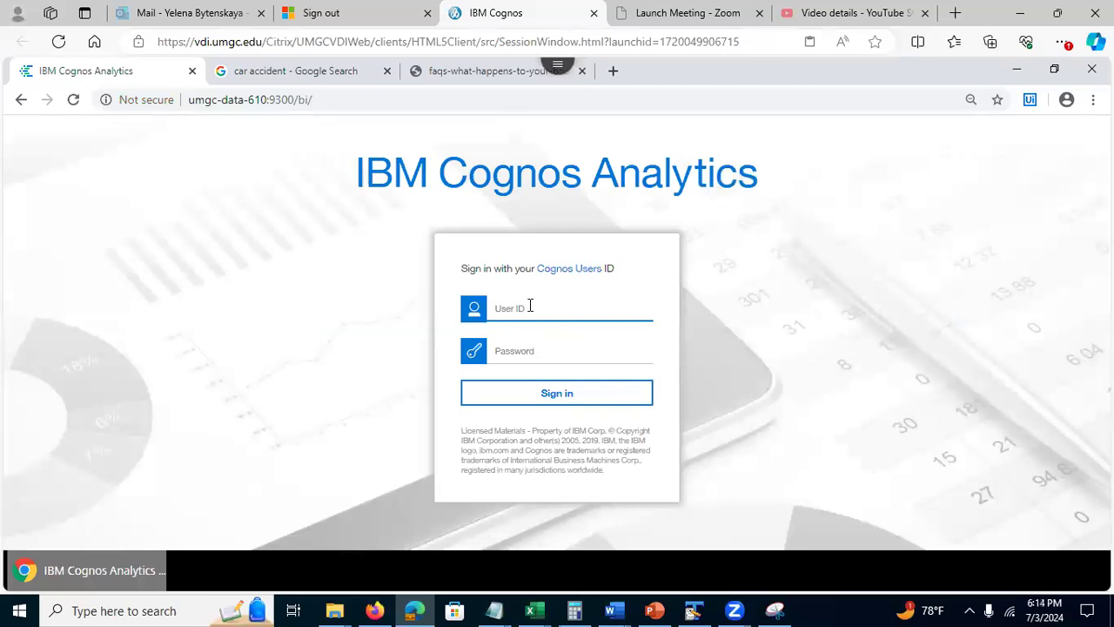
text(demo2)
click(509, 350)
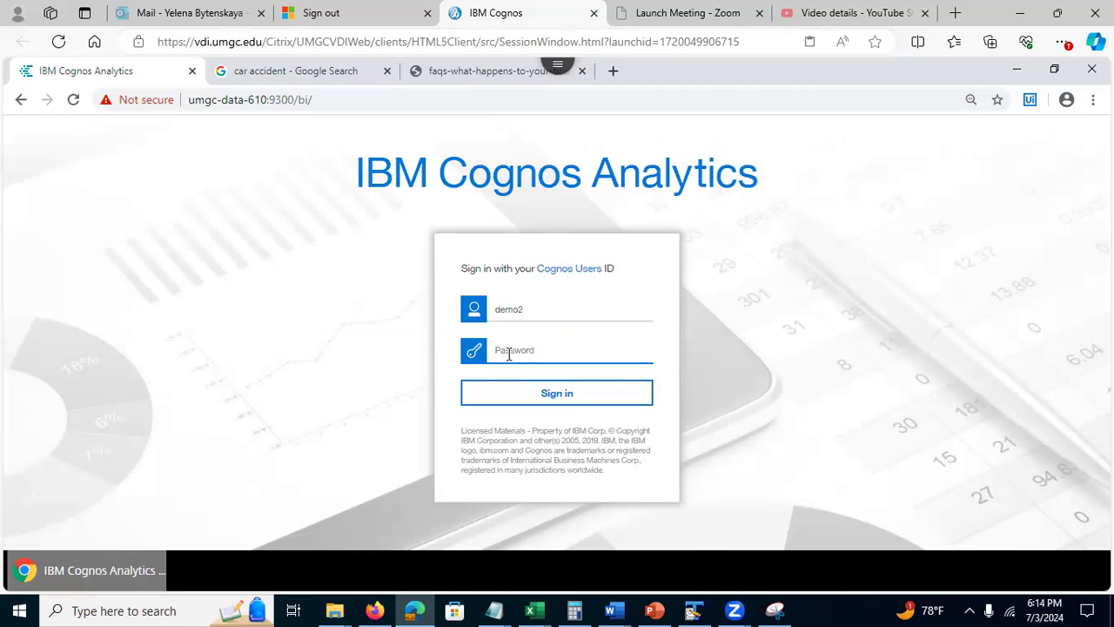
text(d)
click(544, 396)
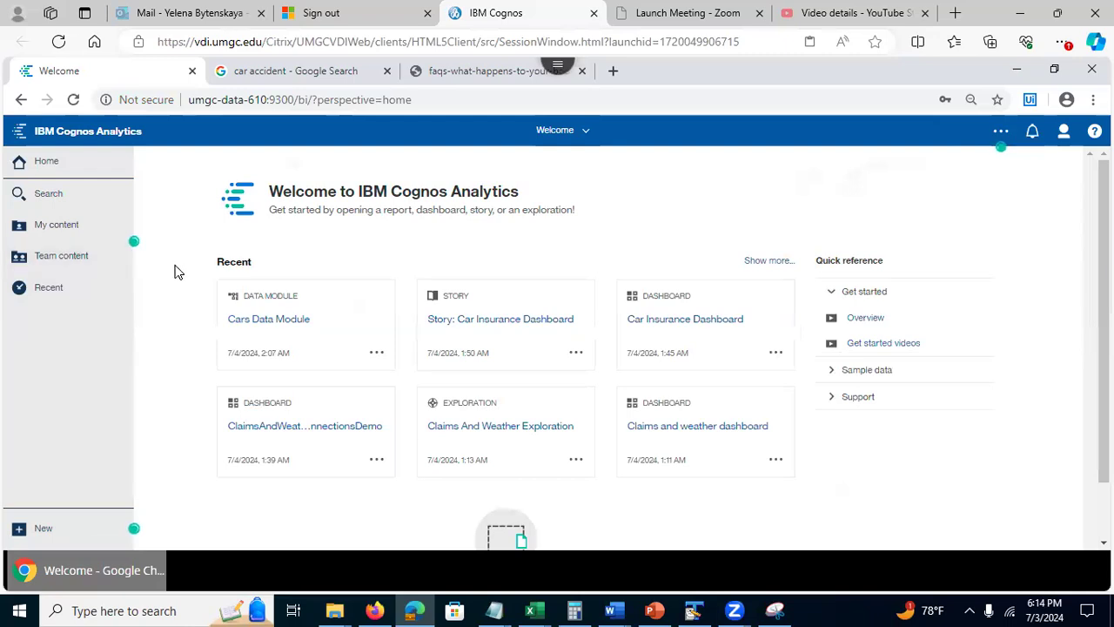
Step: Check the contents of Team content > Assignment 5 - Group work > Summer 2024 > Session 9040 - Team 1
click(69, 260)
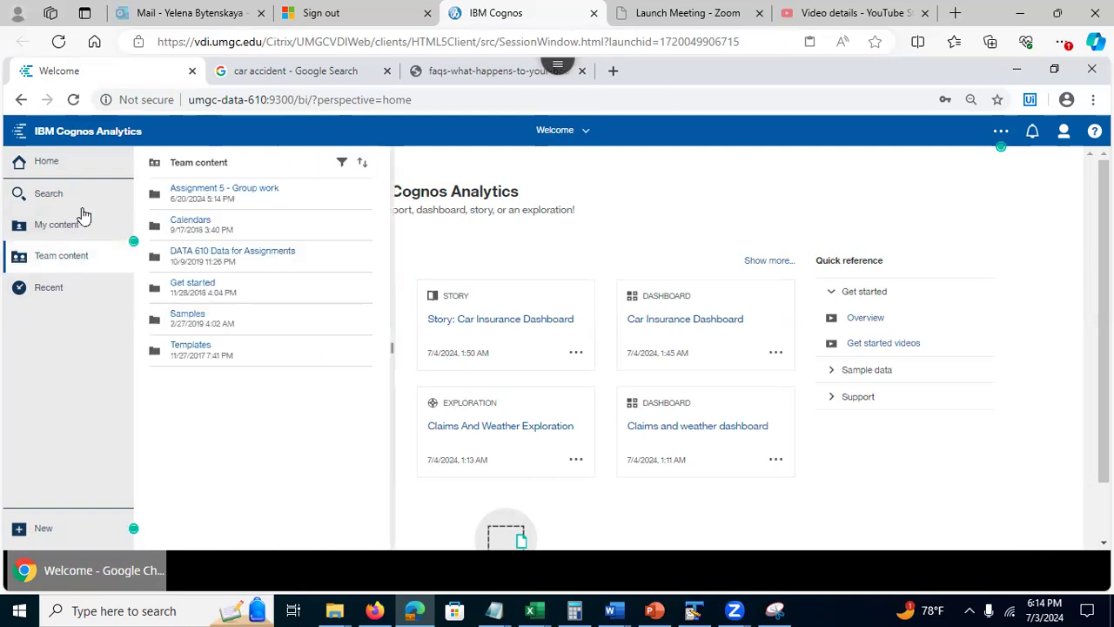
click(237, 190)
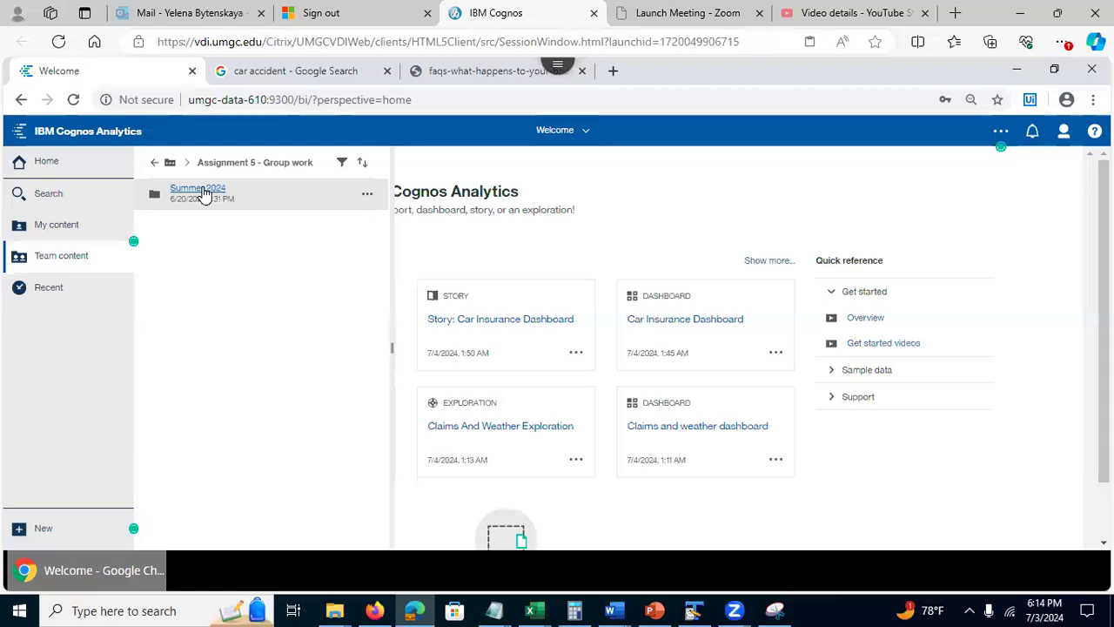
click(203, 191)
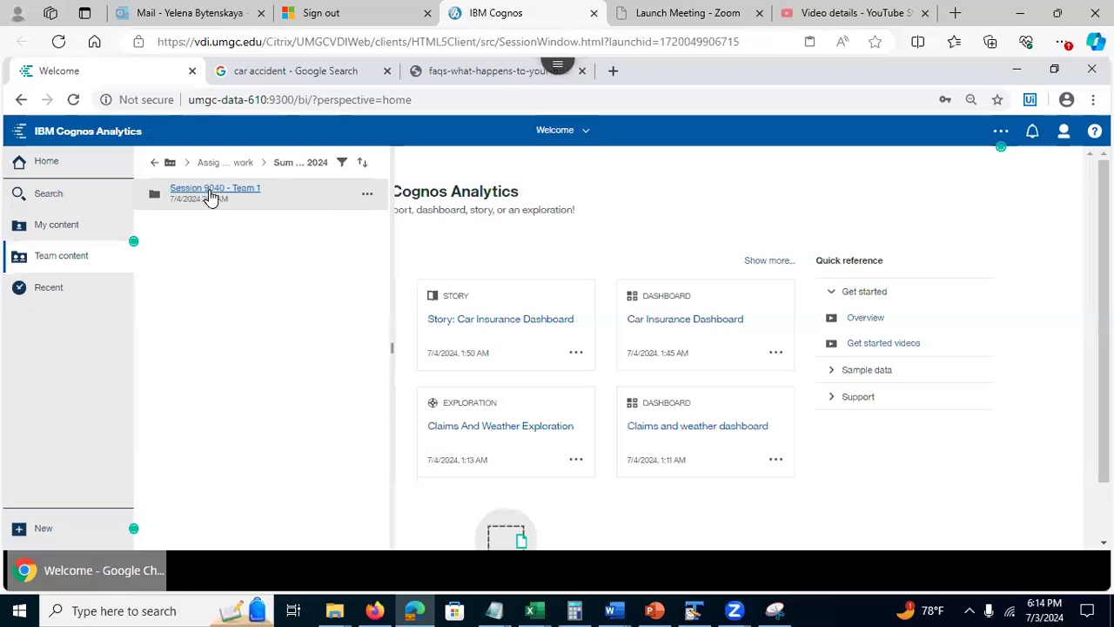
click(209, 192)
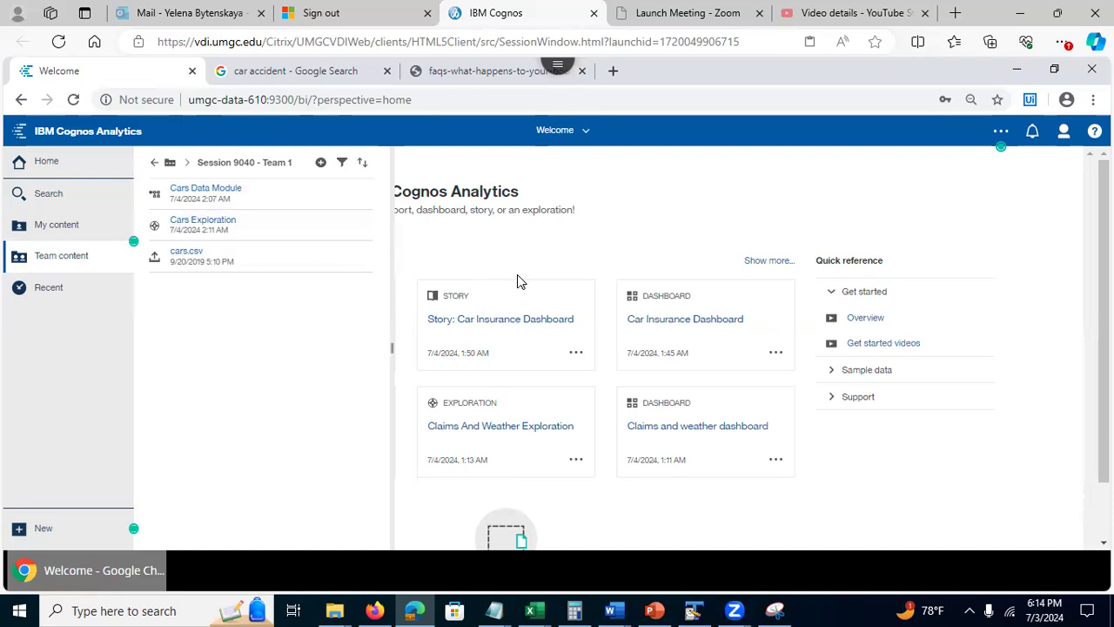
click(616, 224)
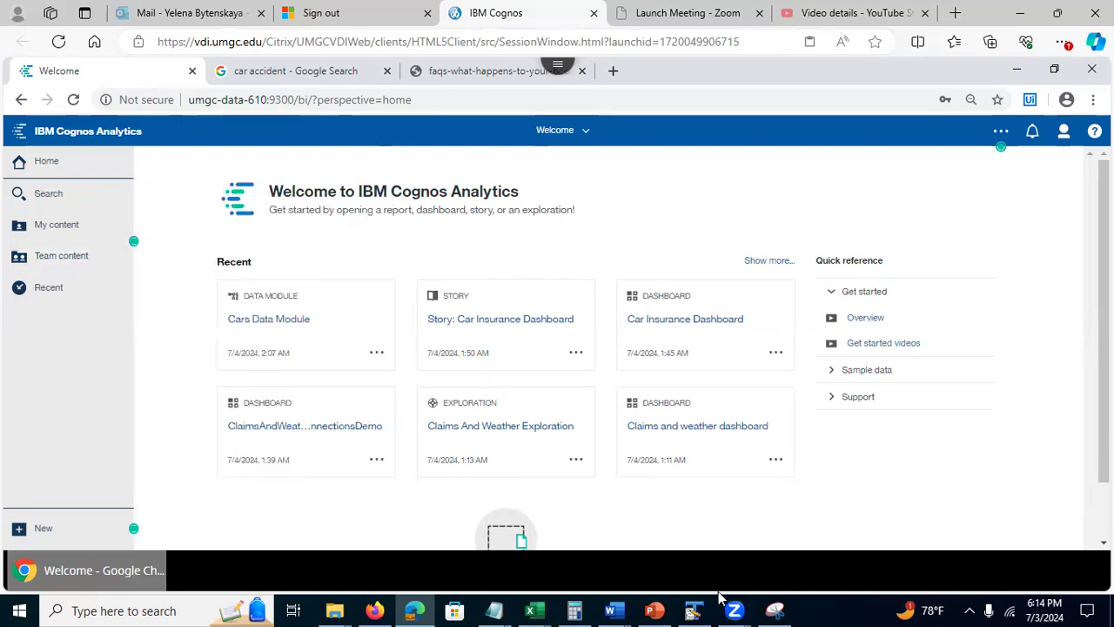
Step: Switch to the PowerPoint presentation, review slides 27 to 29 on team folders, copying data and deletions, and return to Cognos
click(656, 609)
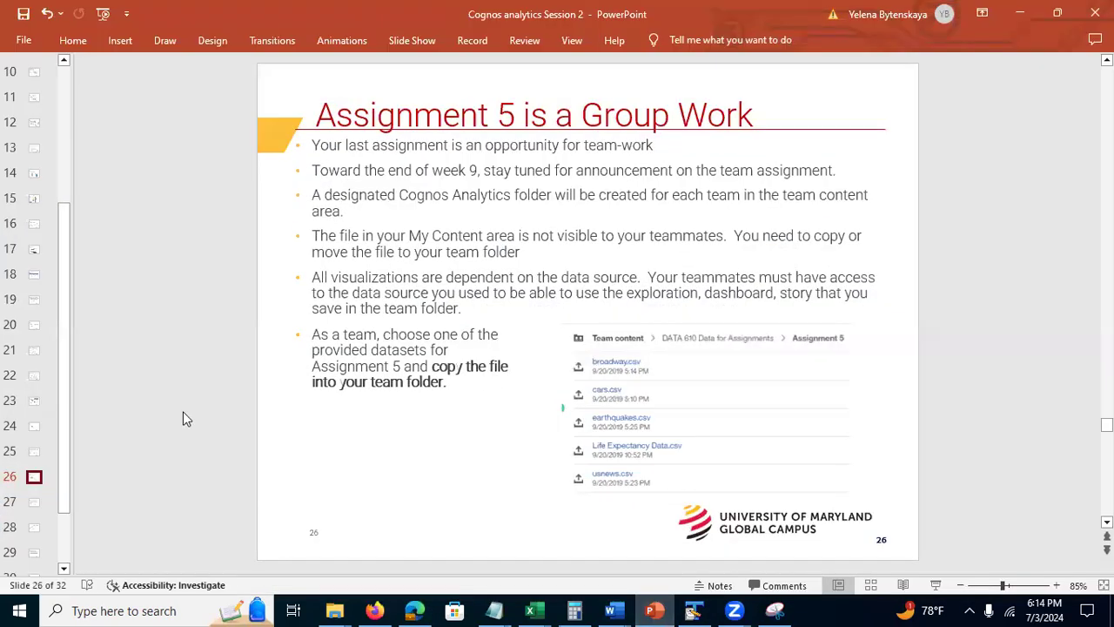
click(35, 503)
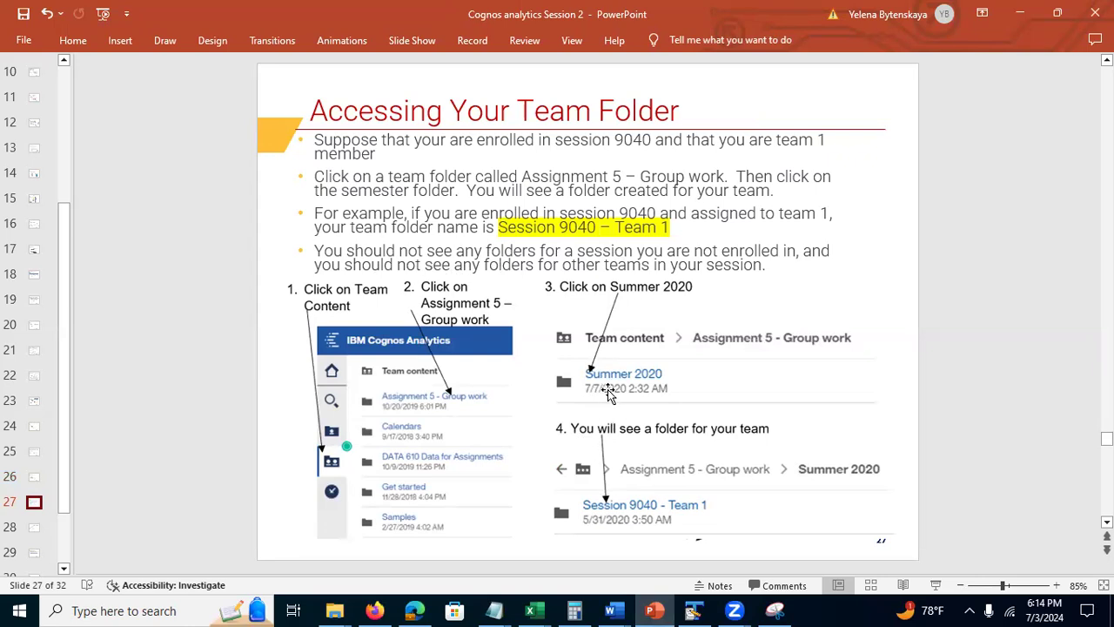
click(35, 531)
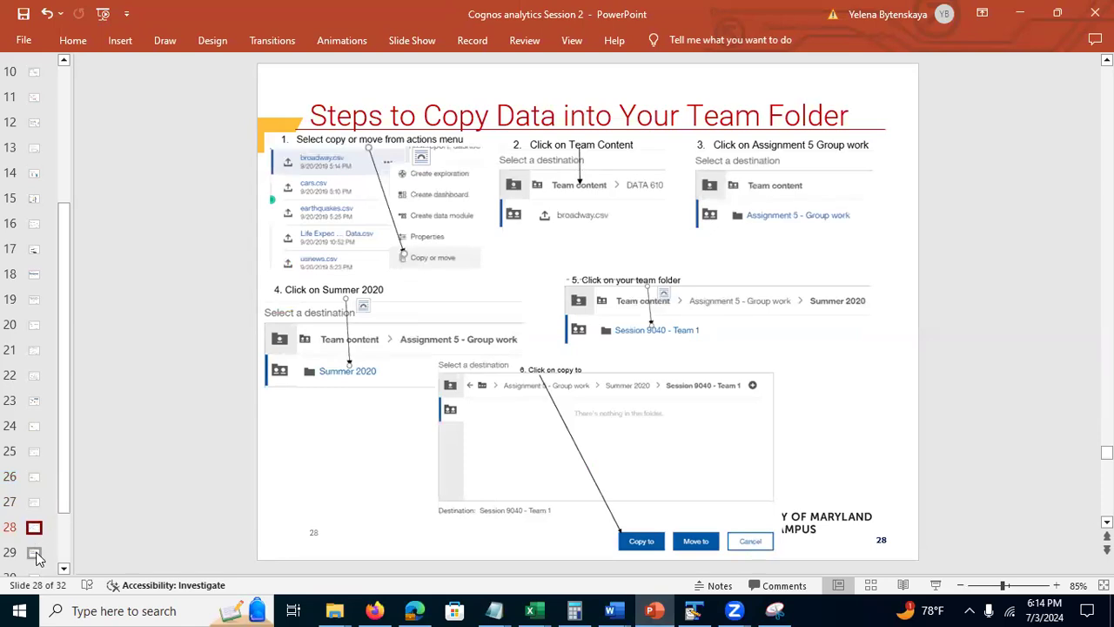
click(35, 555)
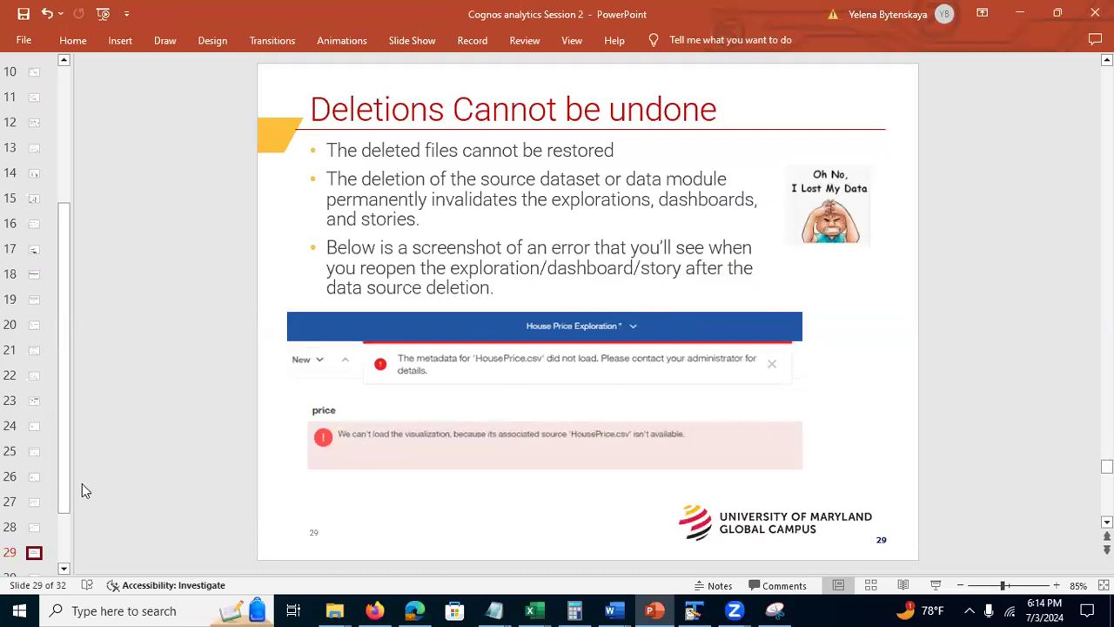
scroll(67, 511, down, 2)
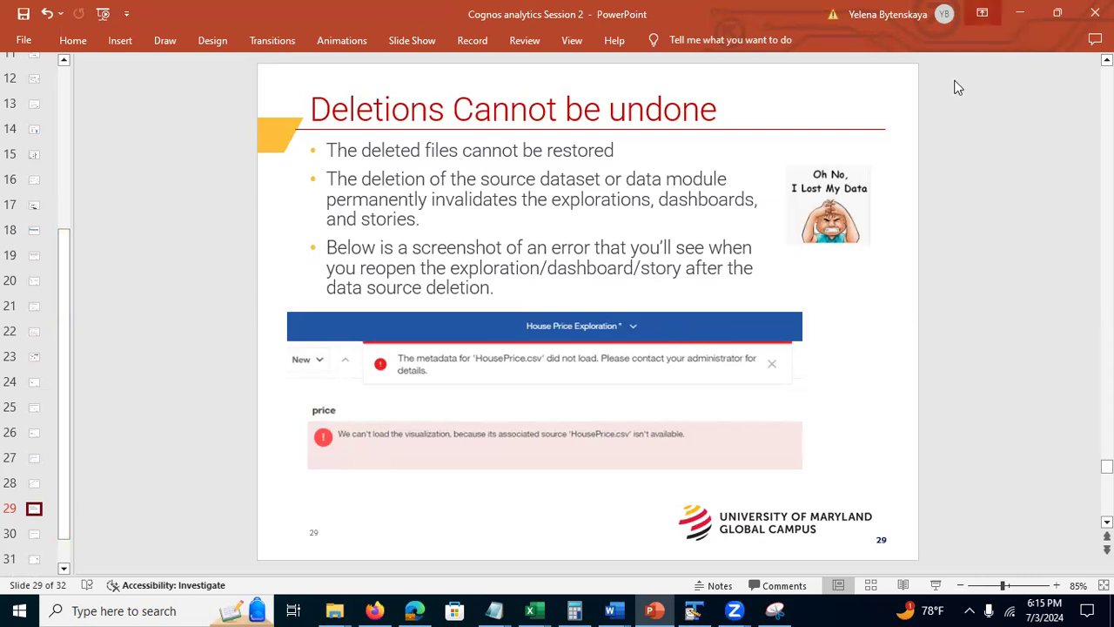
click(1019, 13)
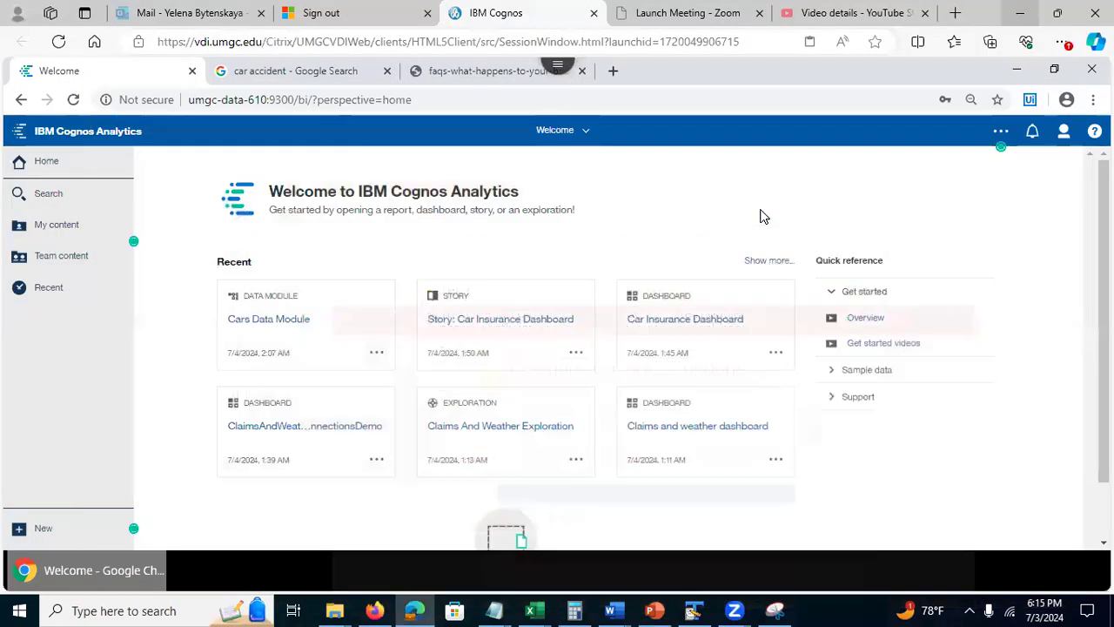
triple_click(623, 175)
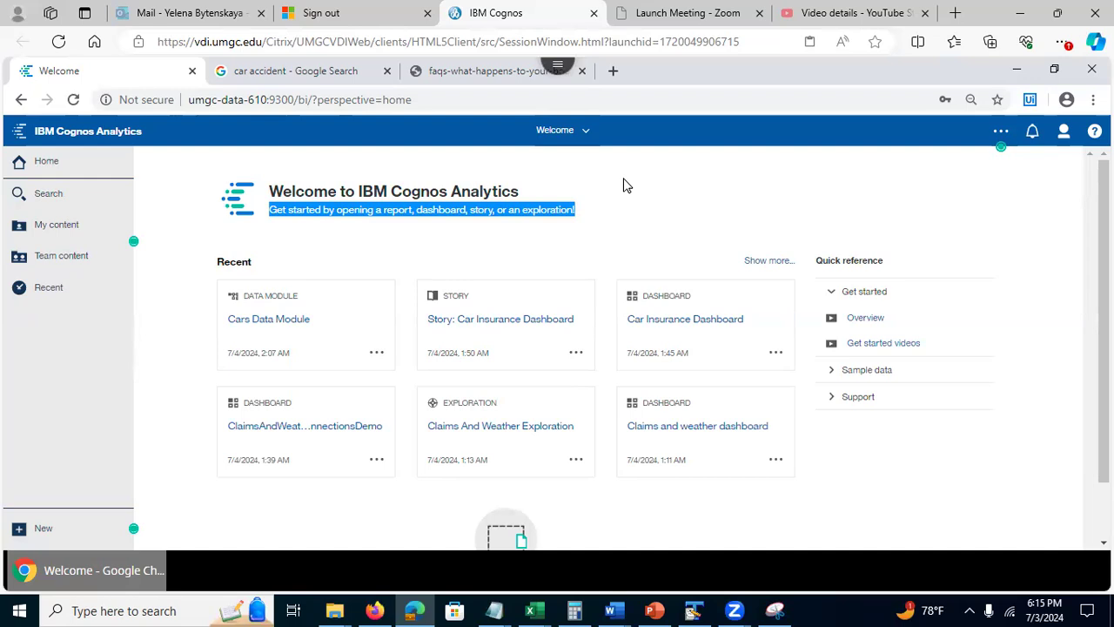
click(684, 210)
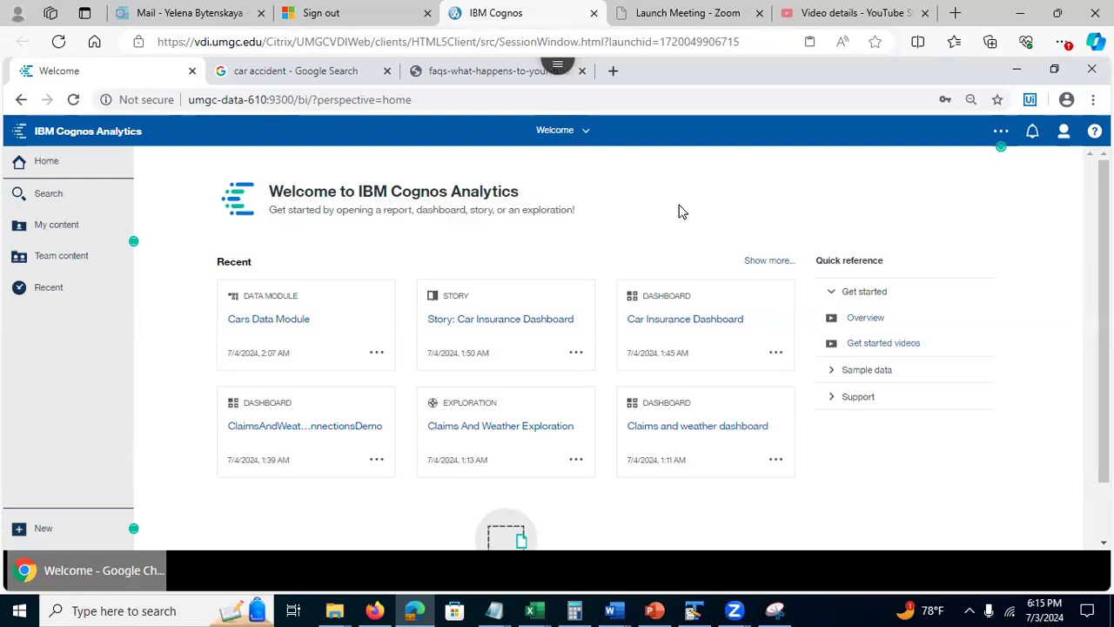
Step: Switch to the Zoom web page, sign in to the UMGC video conferencing portal and open the cloud recordings
key(ctrl+Tab)
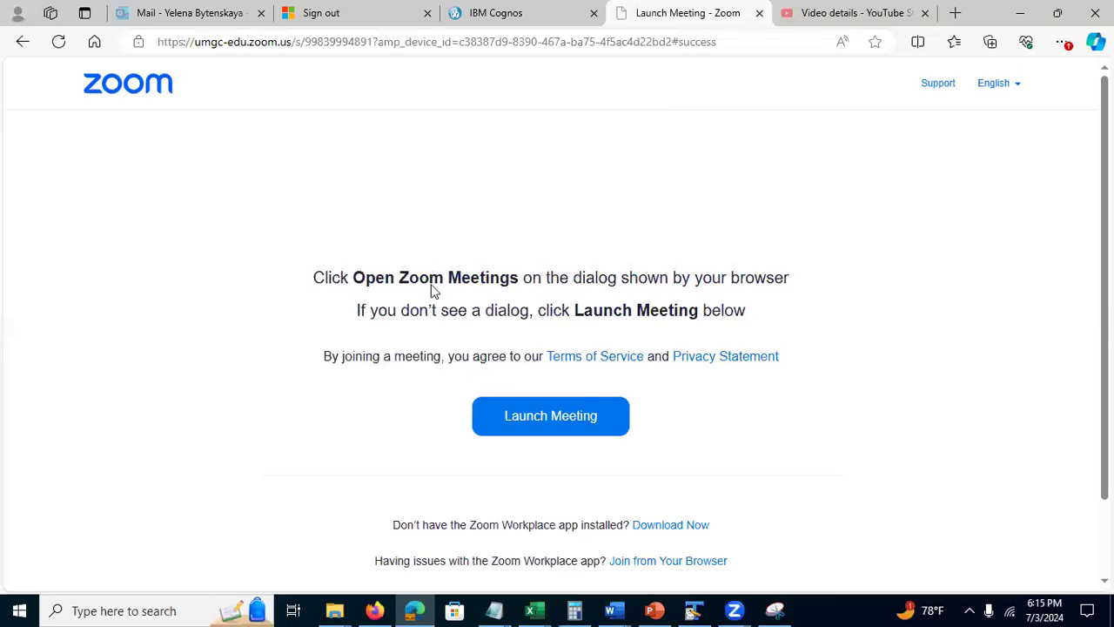
click(137, 90)
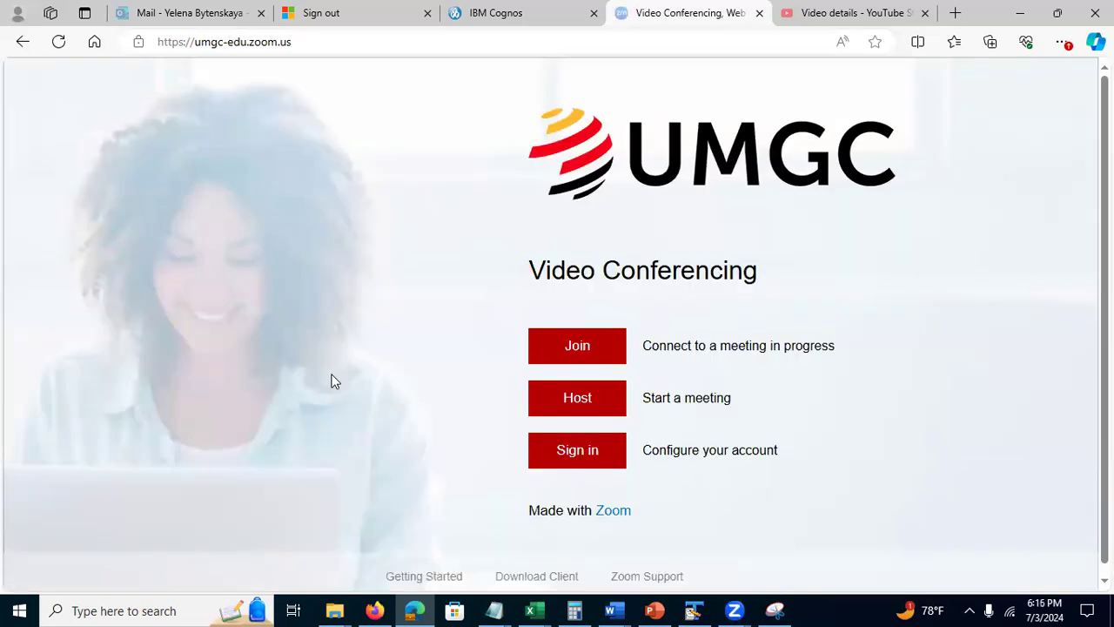
click(577, 453)
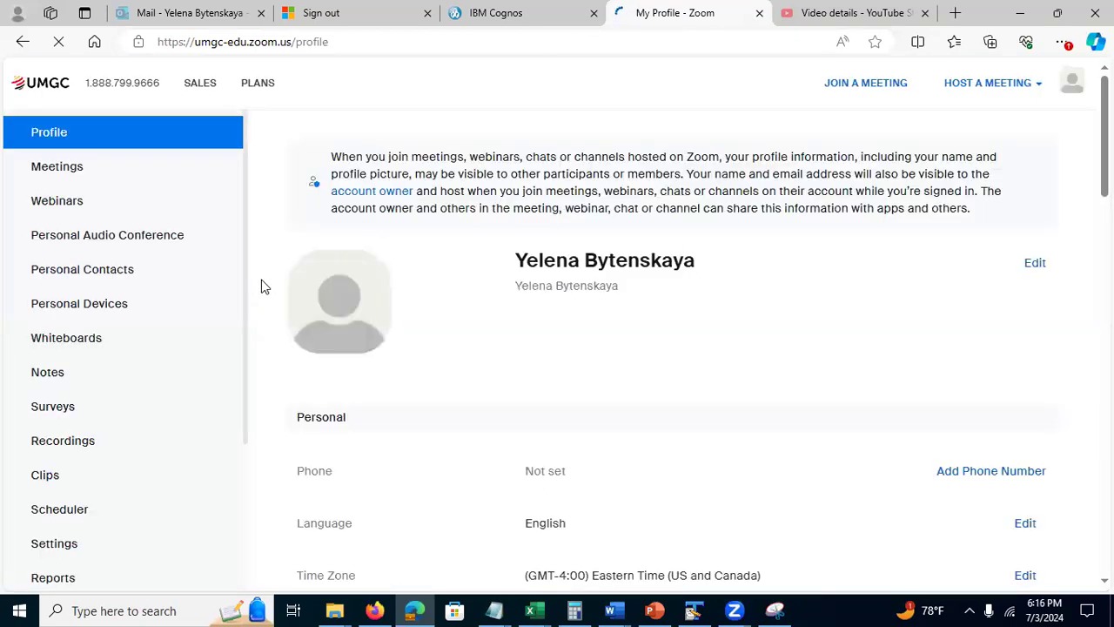
click(73, 174)
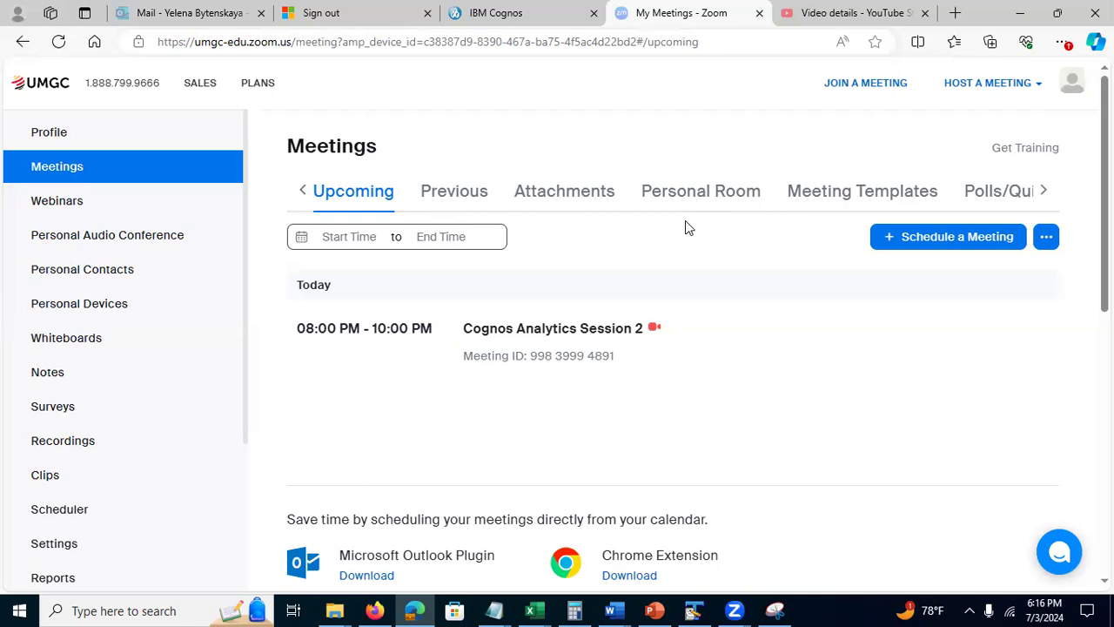
click(82, 444)
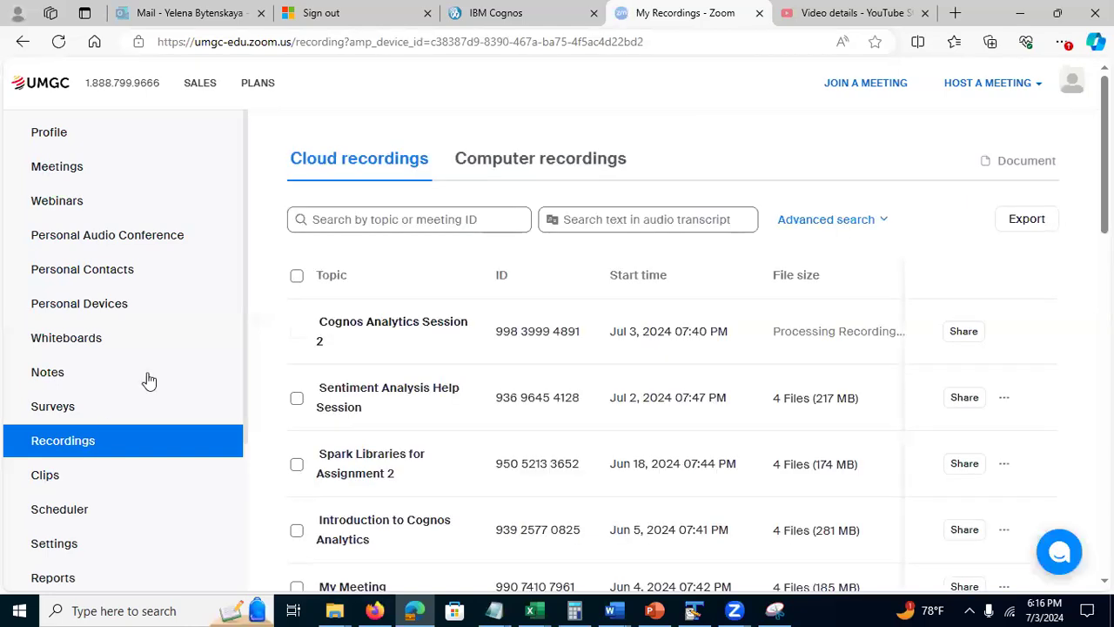
Step: Open the sharing details of the Sentiment Analysis Help Session recording and select its shareable link
scroll(696, 331, down, 1)
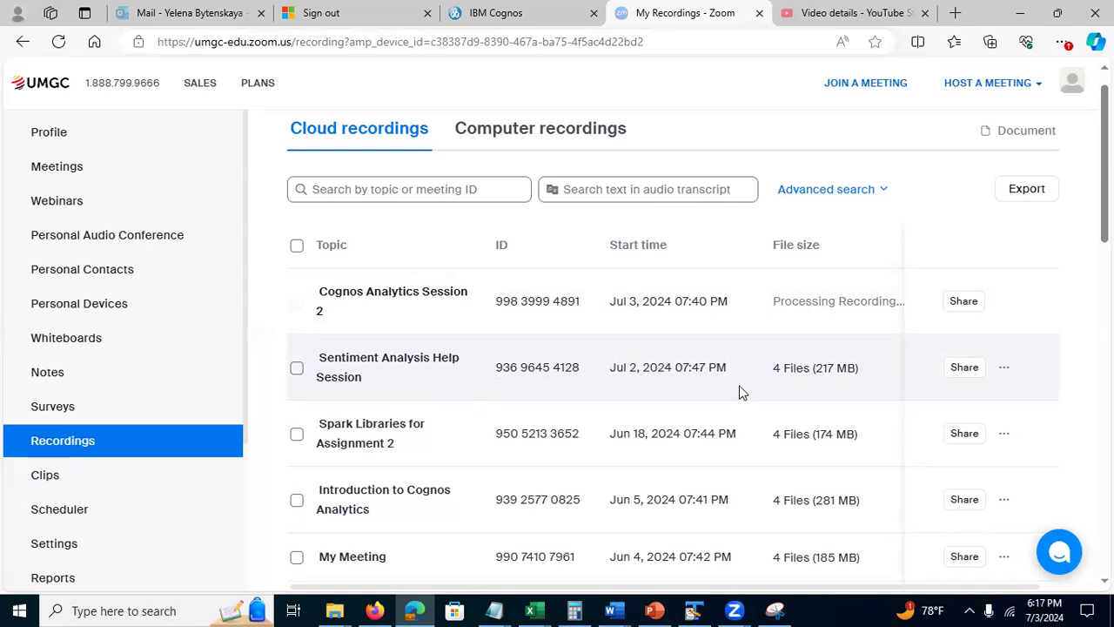
click(963, 368)
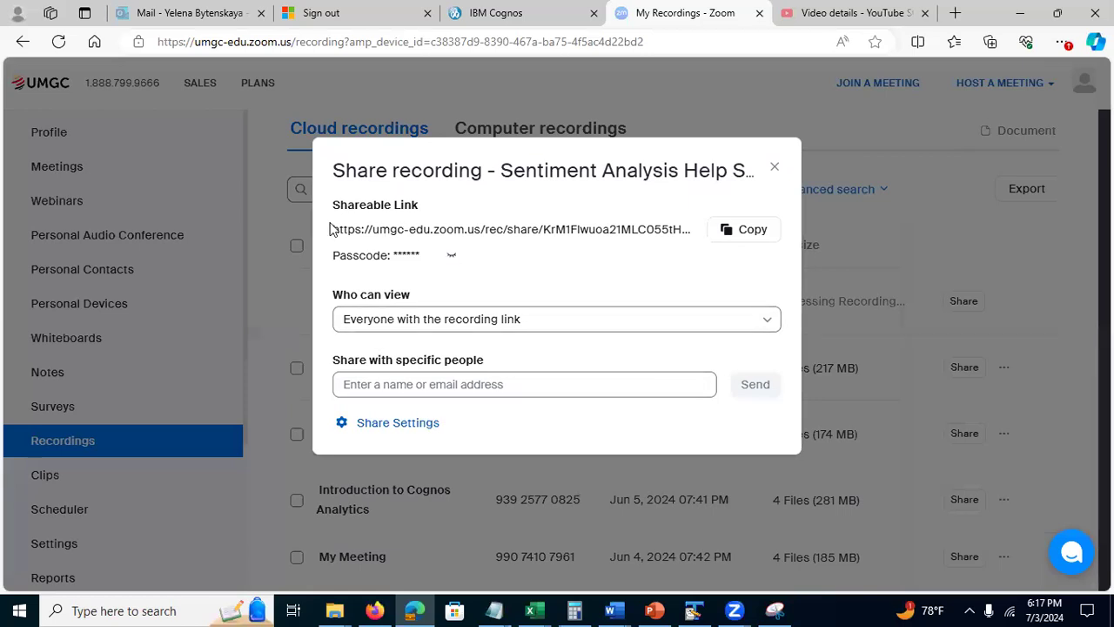
drag(336, 226, 700, 231)
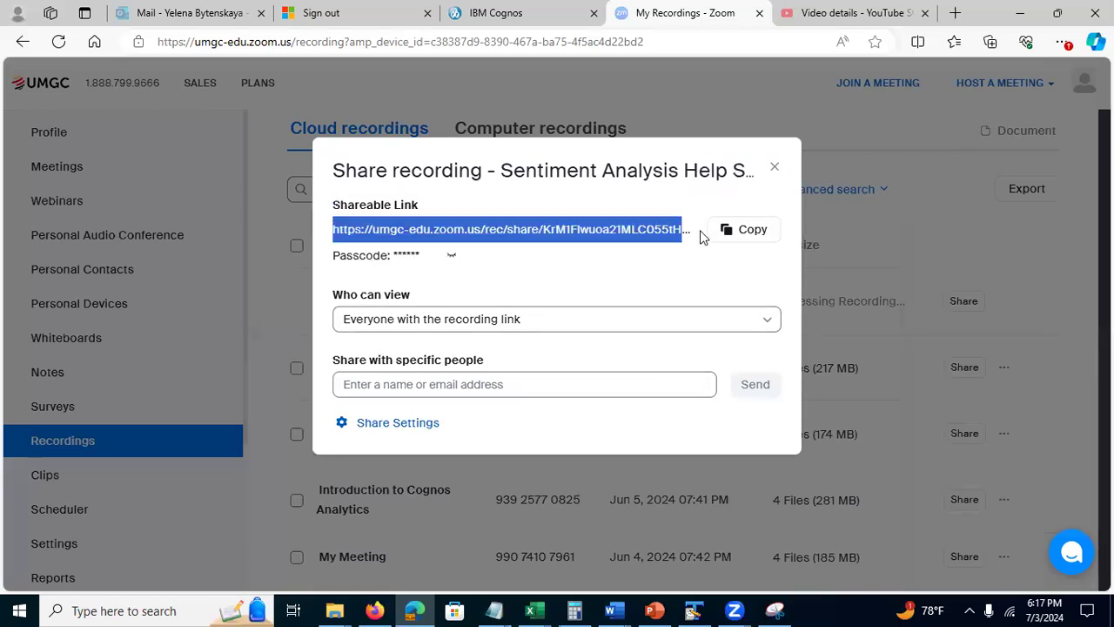
Step: Reveal the passcode in the recording's sharing details, reselect the shareable link, close the details and view the upcoming Zoom meetings
click(452, 260)
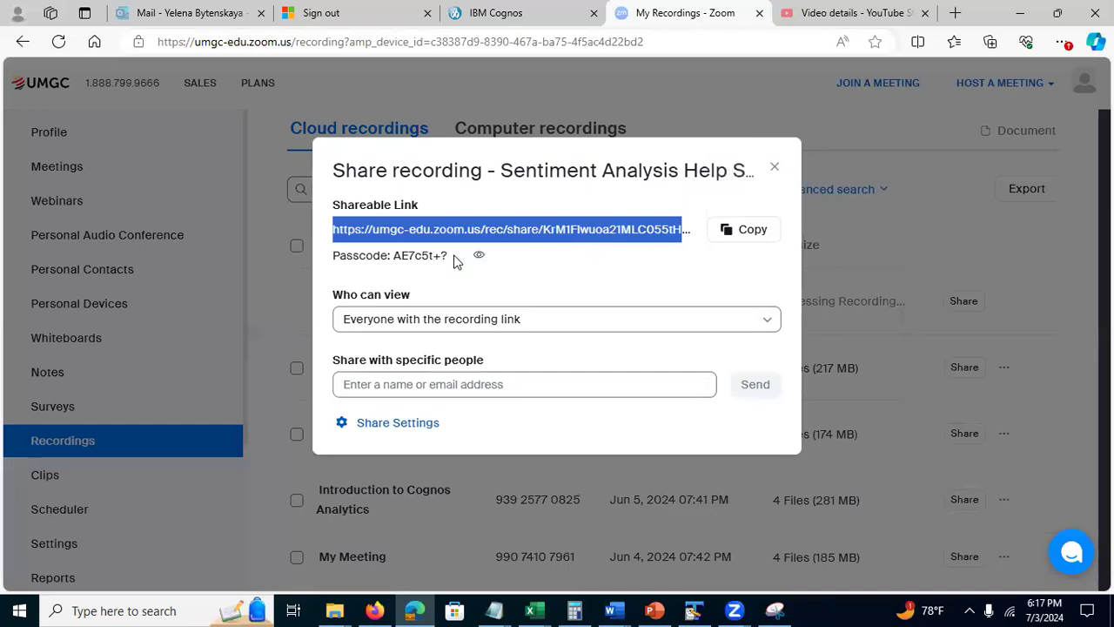
click(412, 226)
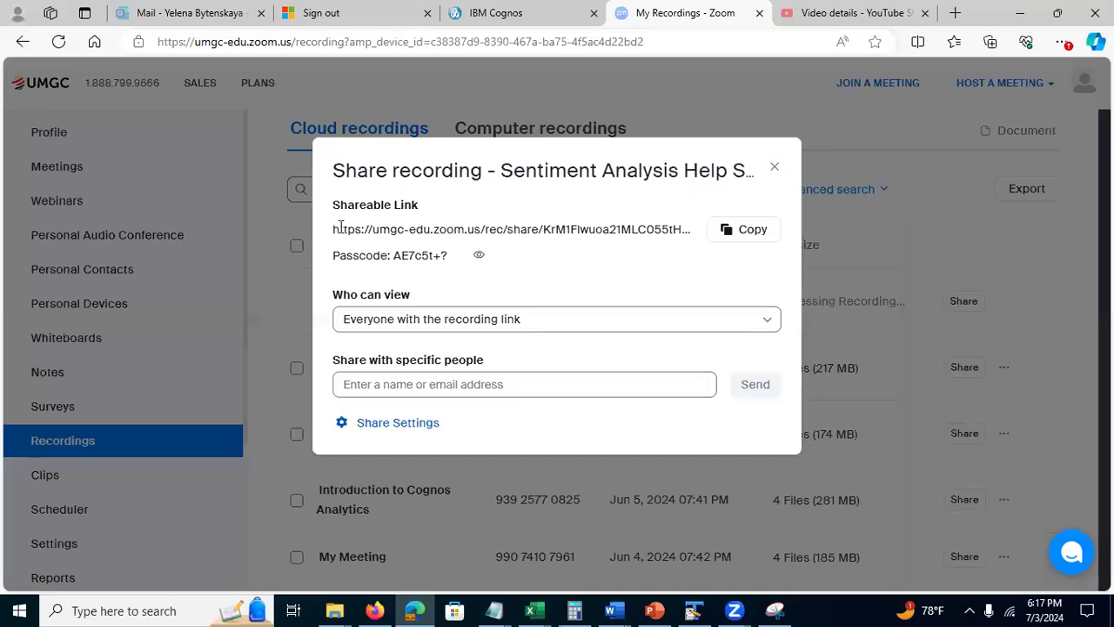
drag(334, 228, 698, 235)
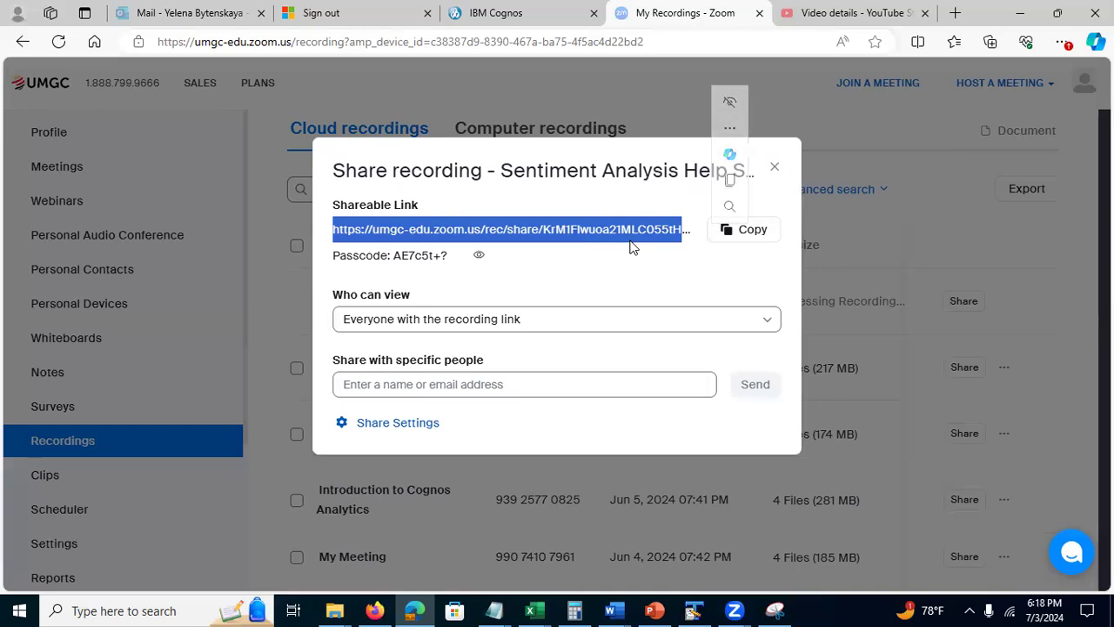
click(609, 266)
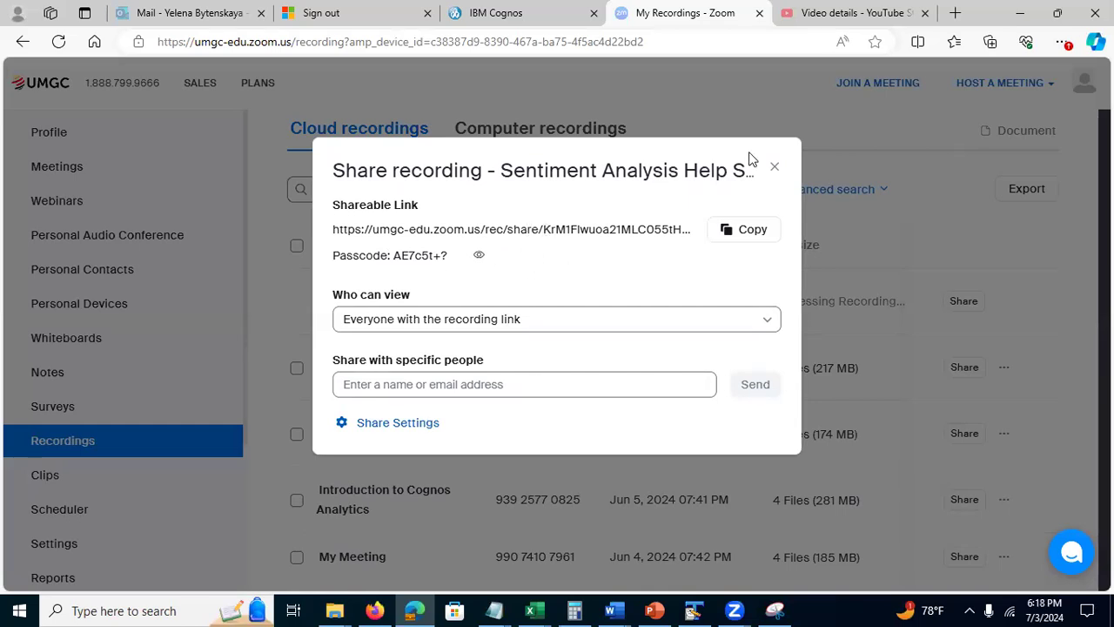
click(775, 168)
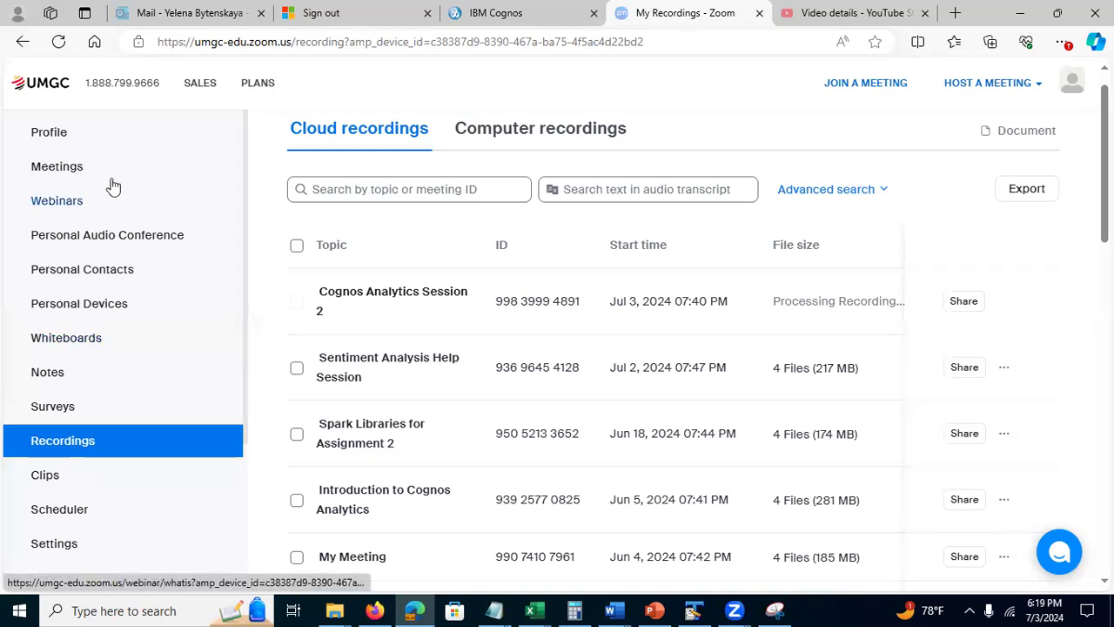
click(57, 170)
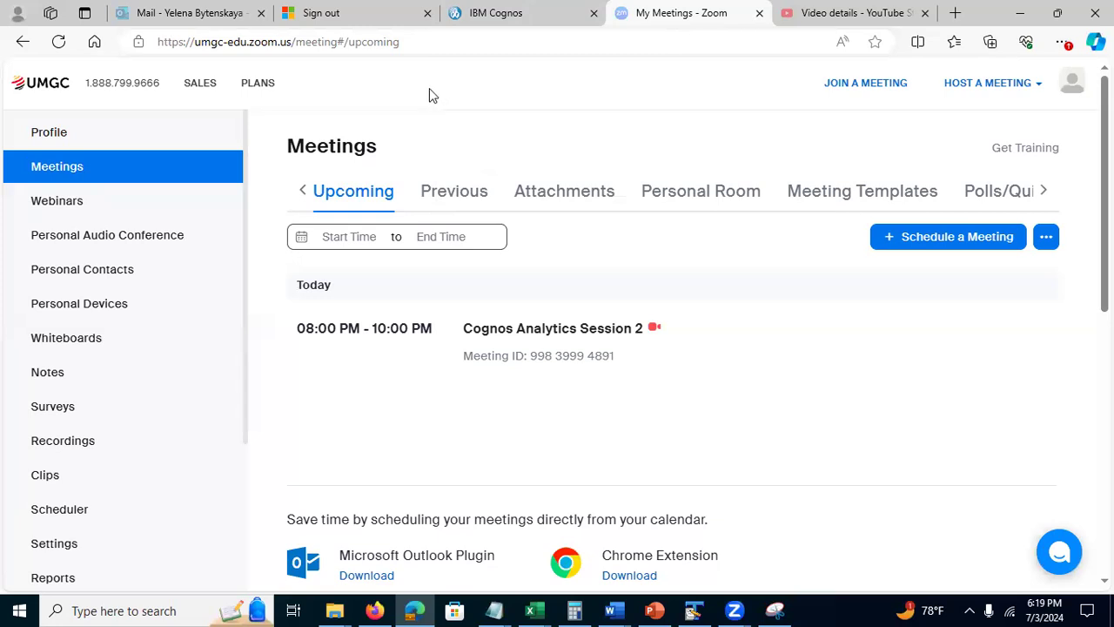
Step: Switch to the PowerPoint presentation, review slide 30 on troubleshooting the No Access error, and return to Cognos
click(496, 13)
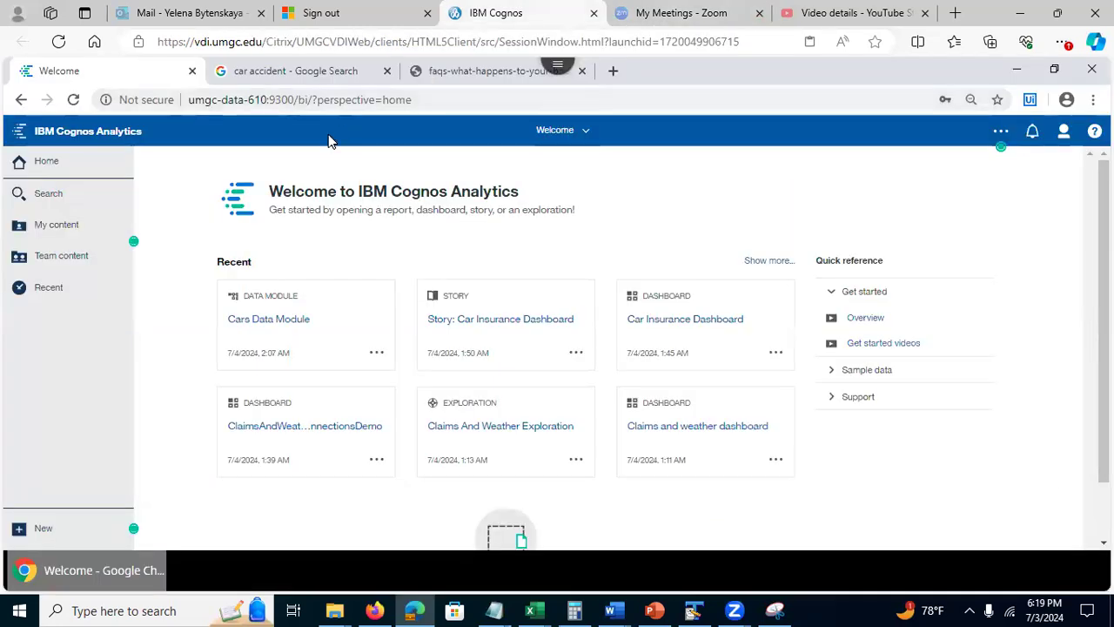
click(655, 609)
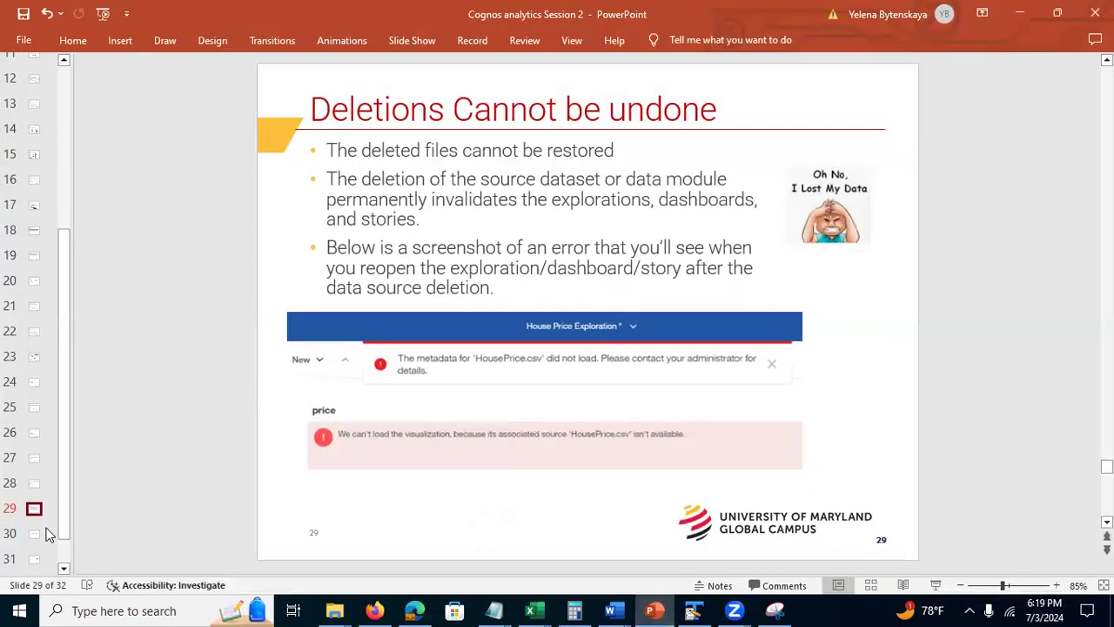
click(35, 535)
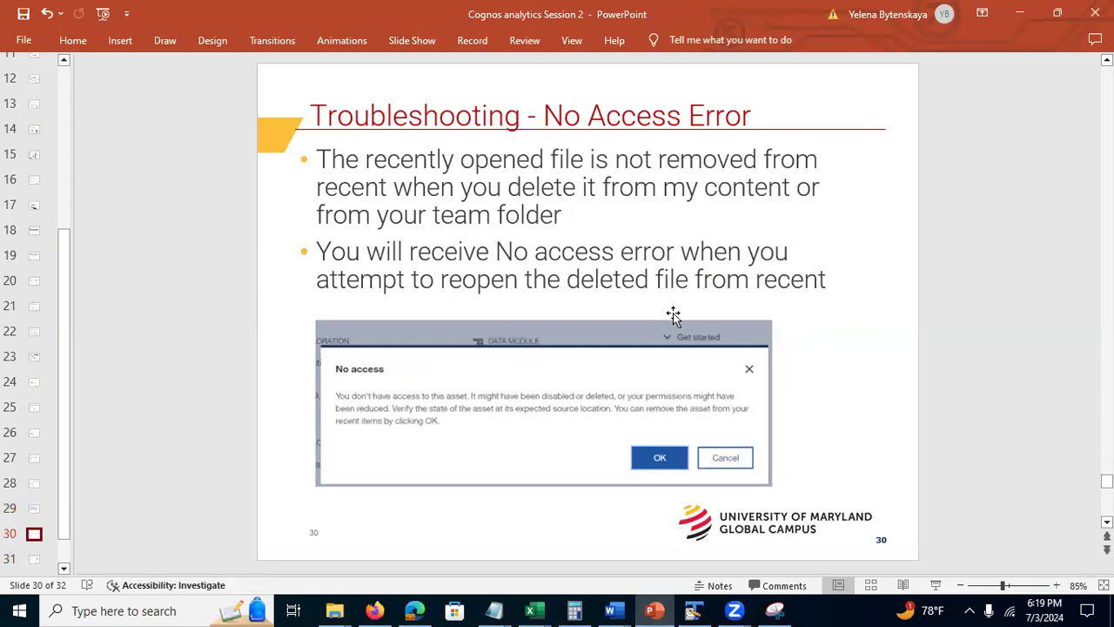
click(1020, 13)
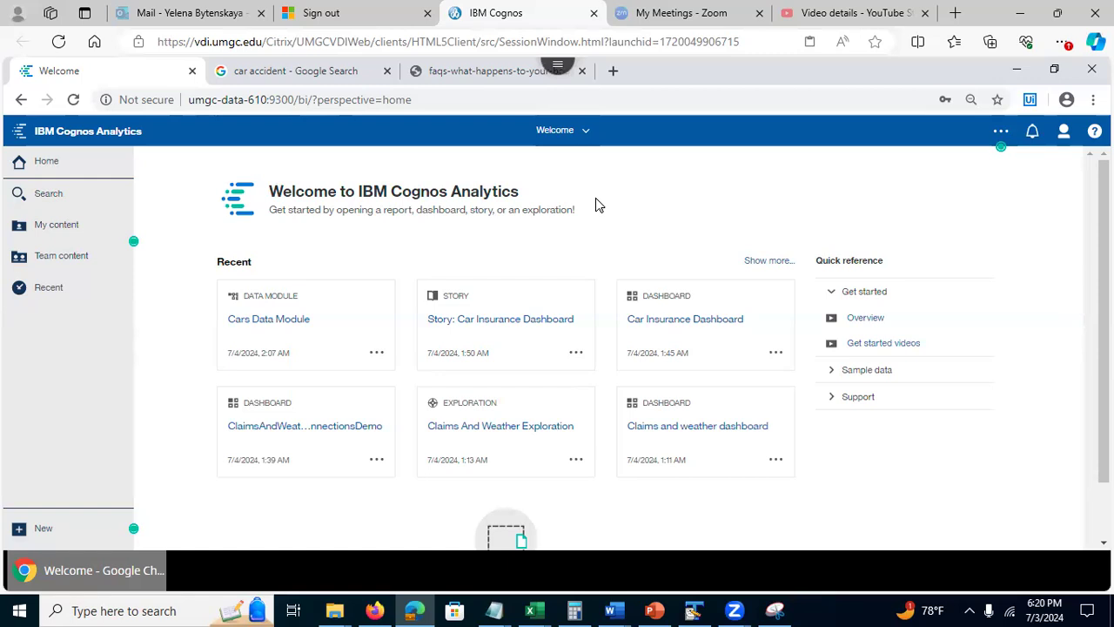
click(588, 137)
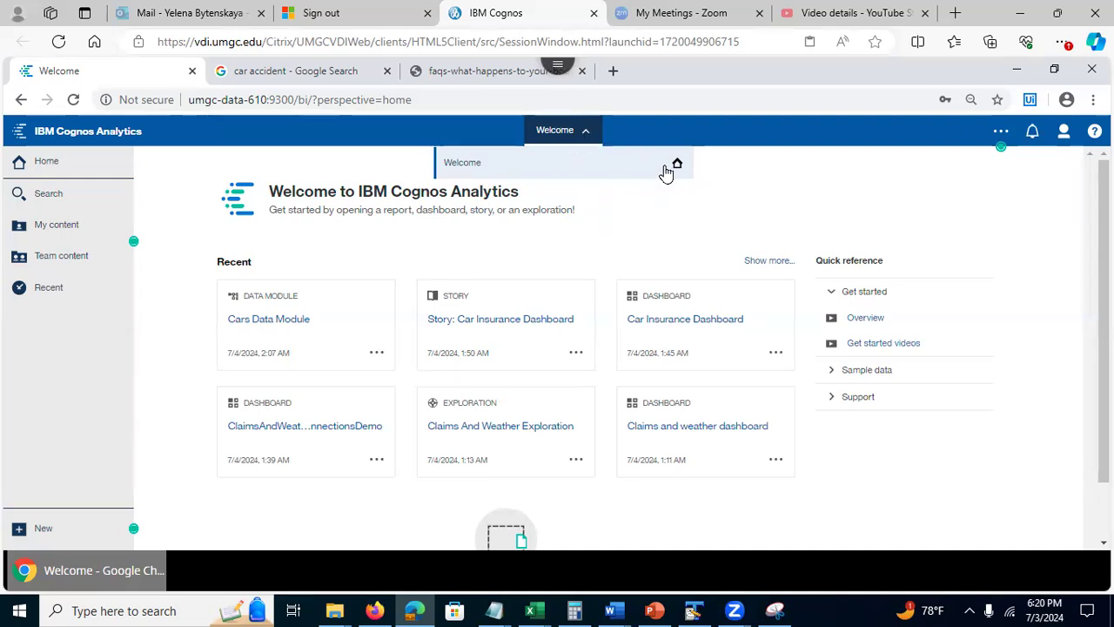
click(654, 224)
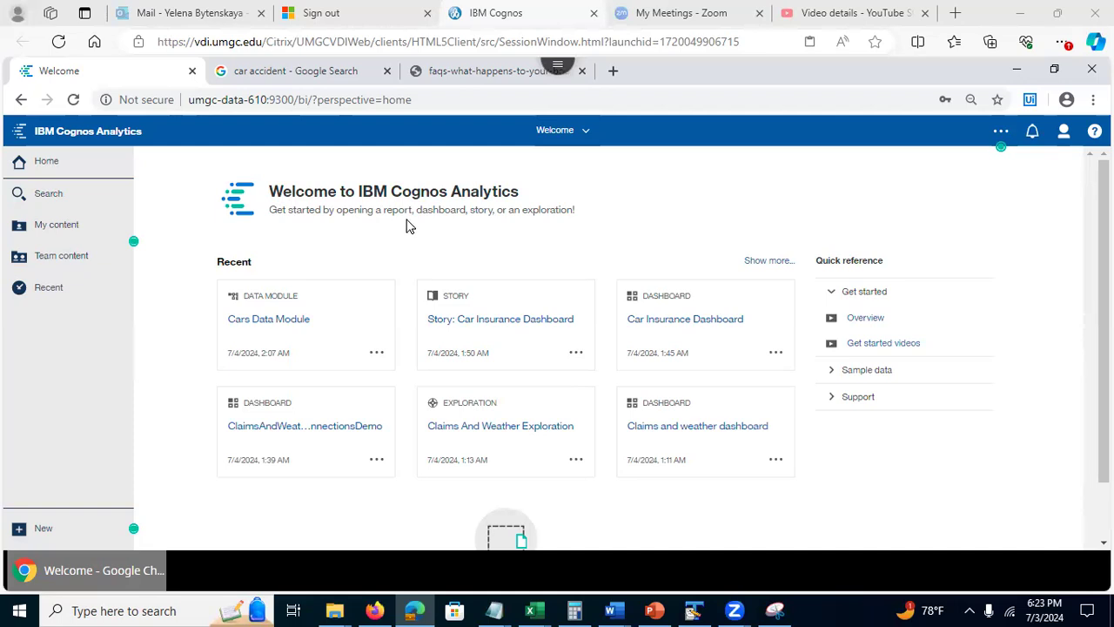
Step: Open the Car Insurance Dashboard story, play it, pause at scene 4, Total Claim amount Model, and rewind that scene to its start
click(485, 339)
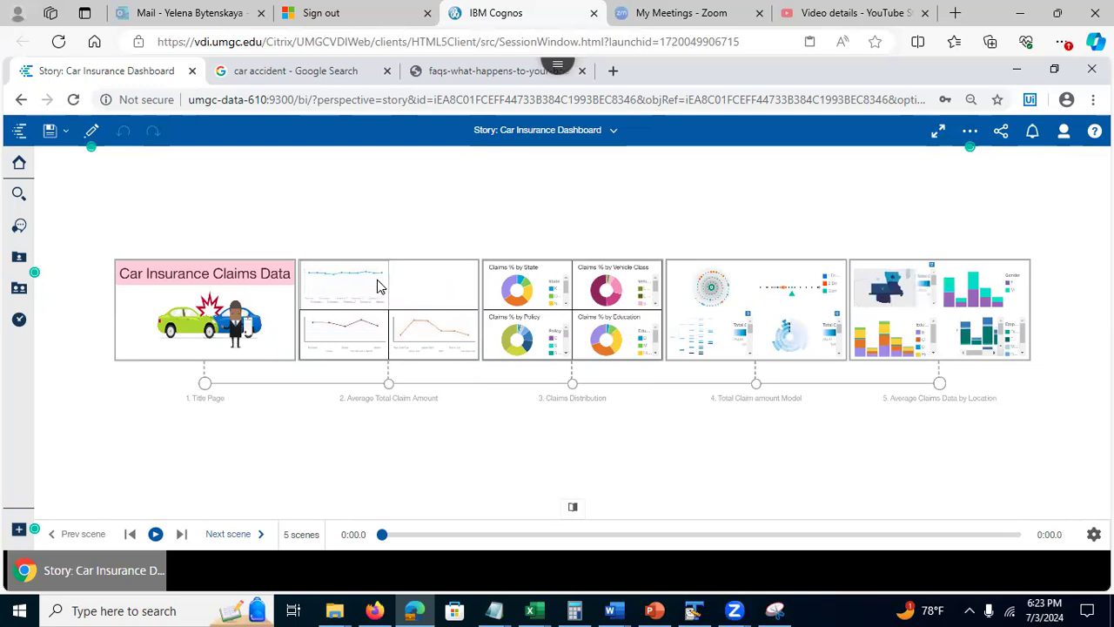
click(539, 295)
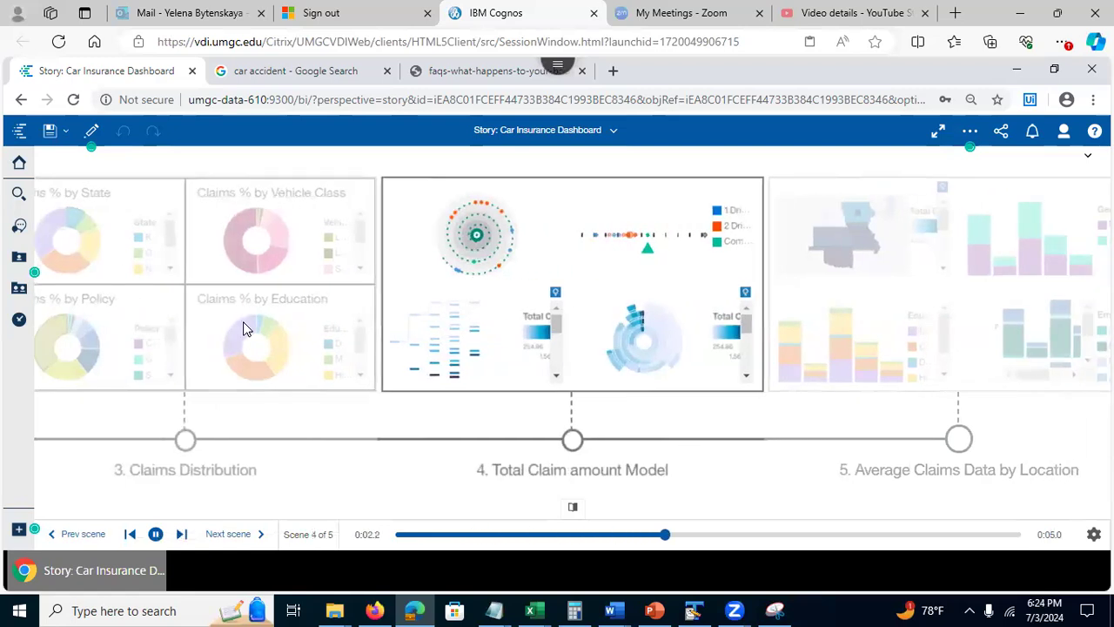
click(105, 250)
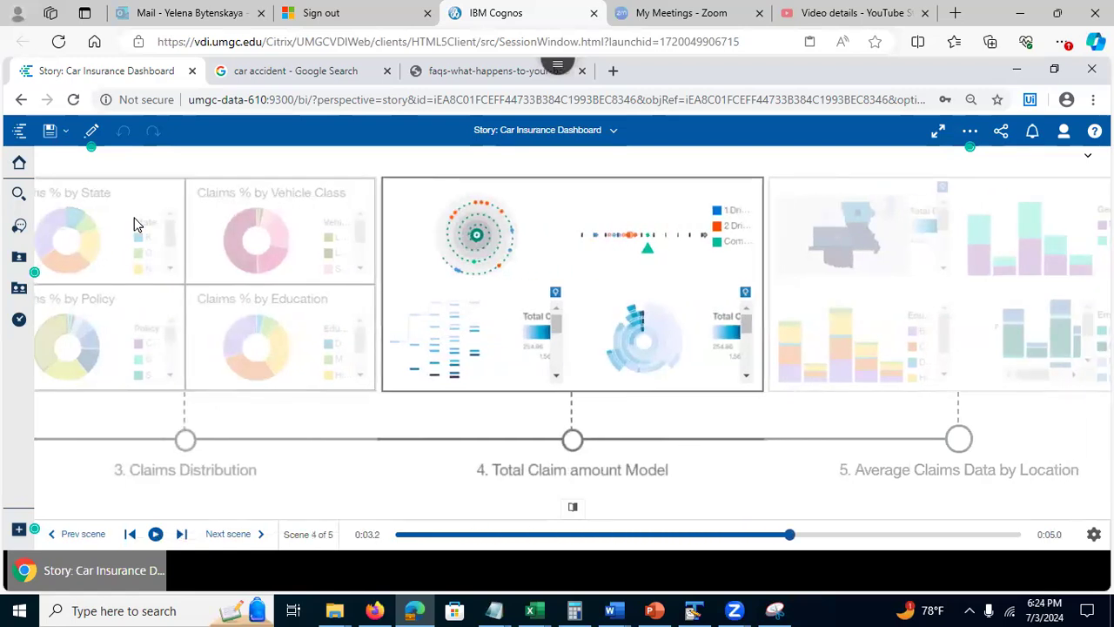
click(130, 536)
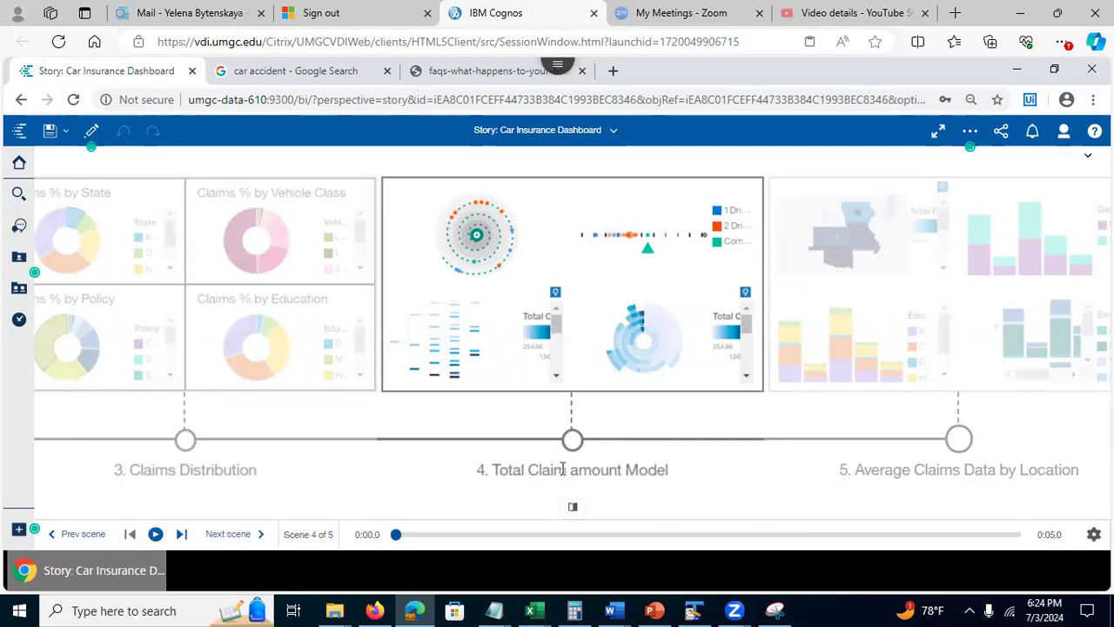
Step: Inspect the Claims Distribution scene and its timeline in the story's edit mode, and return to view mode
click(209, 309)
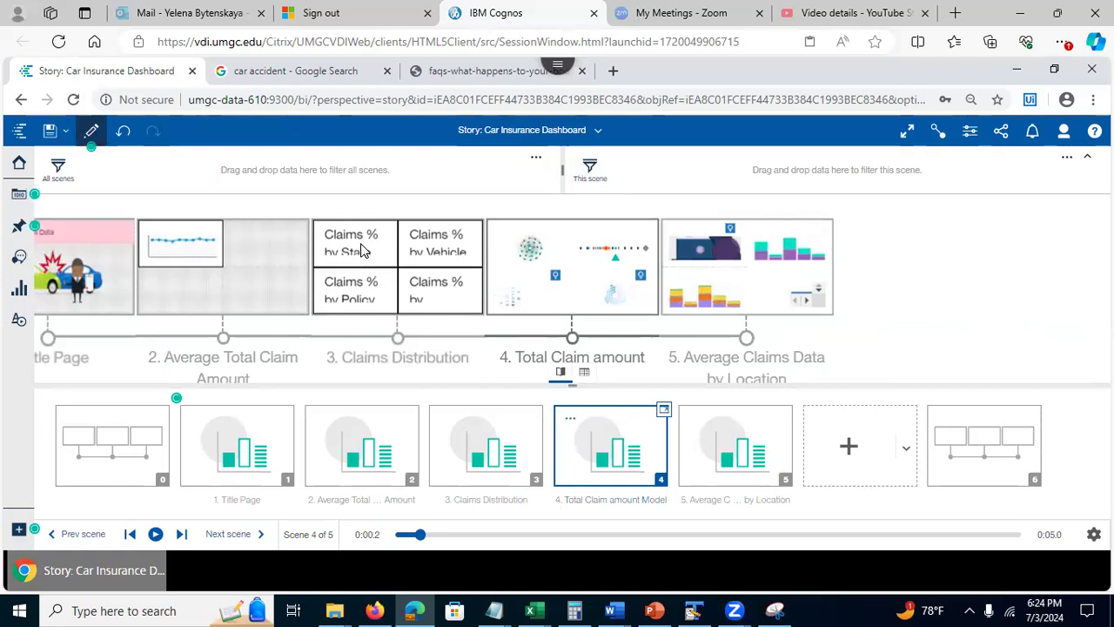
double_click(359, 292)
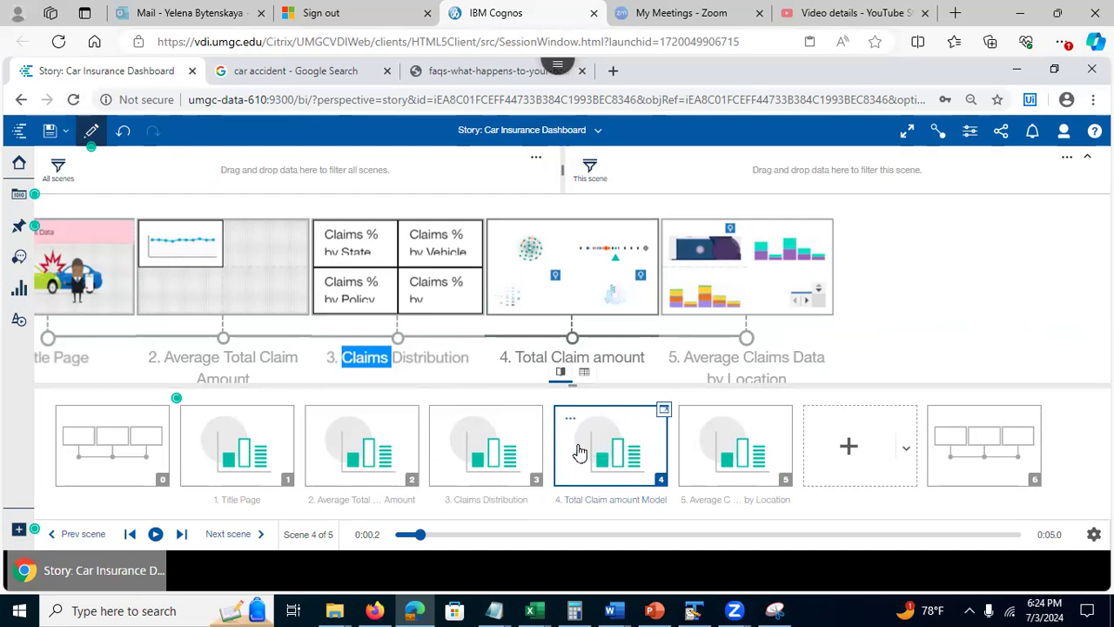
click(501, 451)
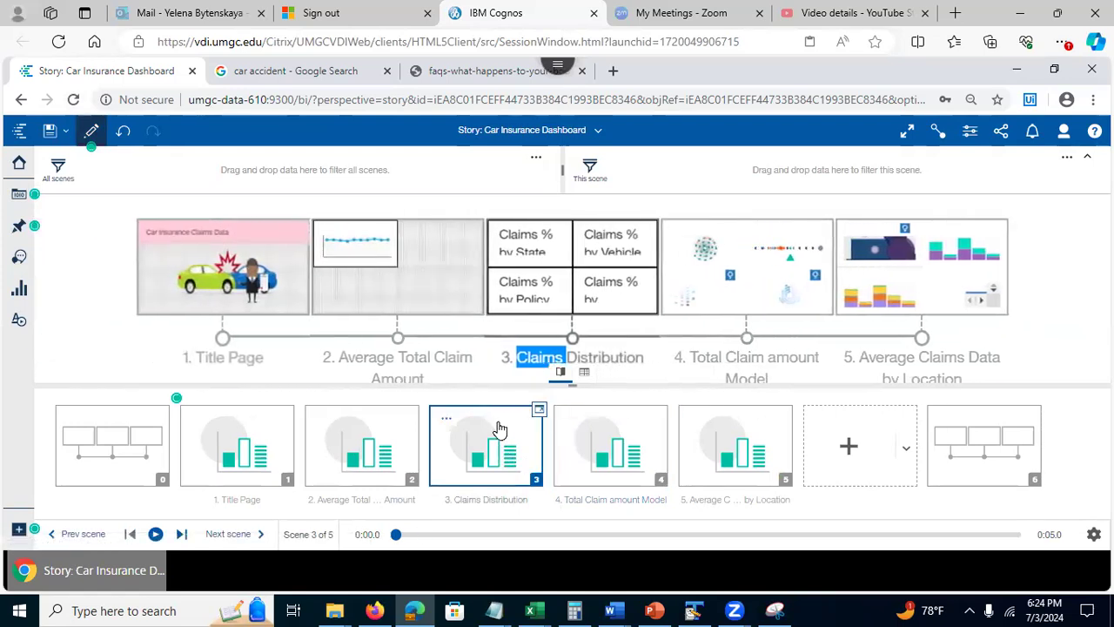
click(540, 263)
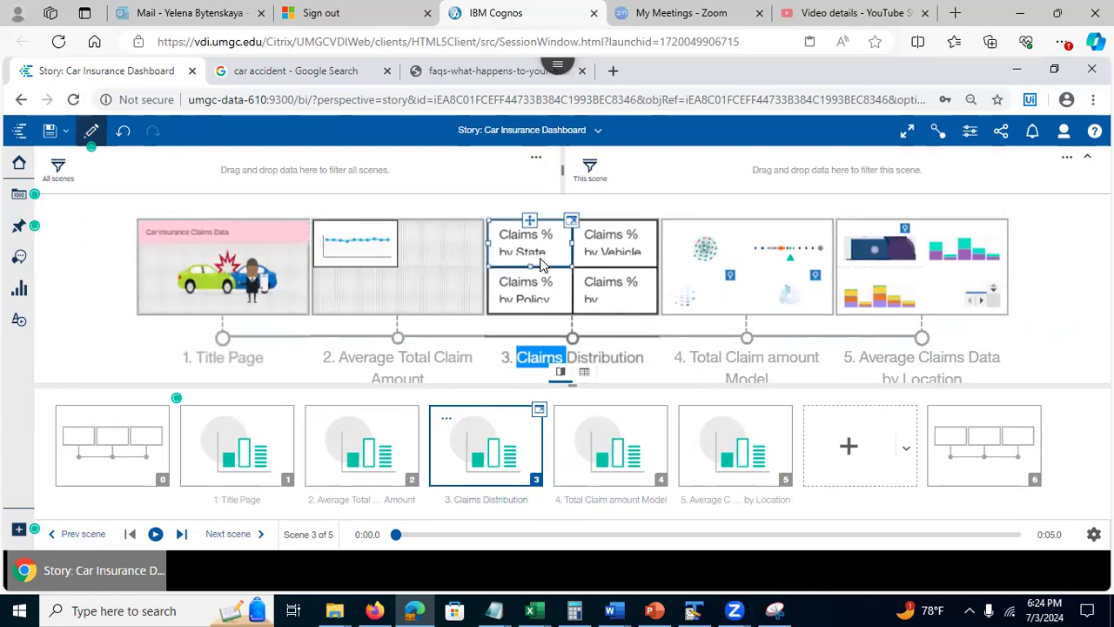
click(544, 296)
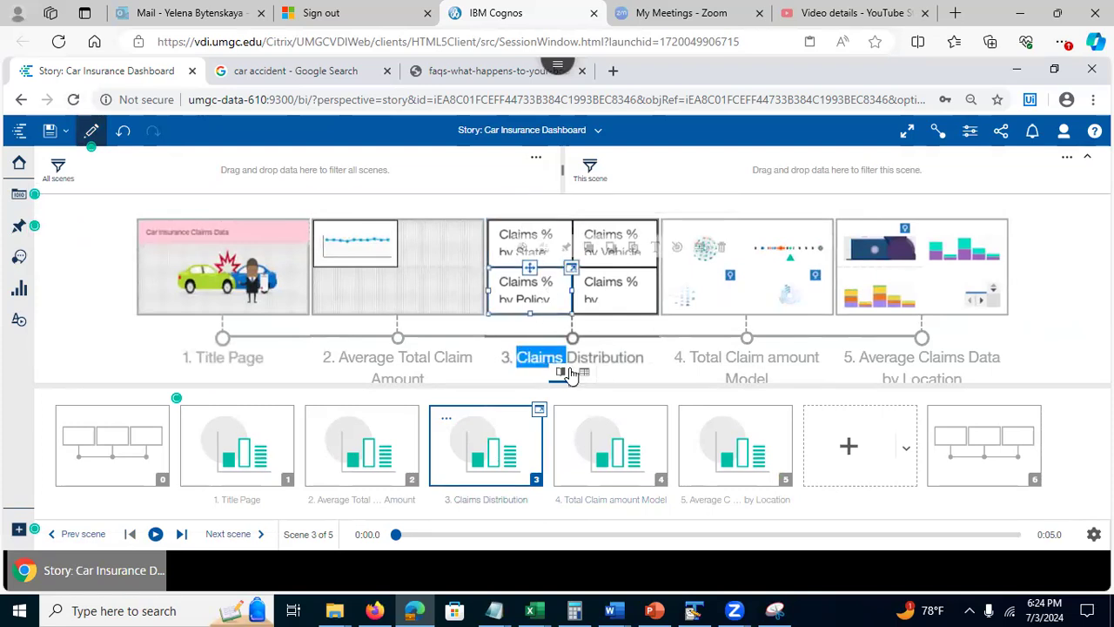
click(493, 452)
click(539, 410)
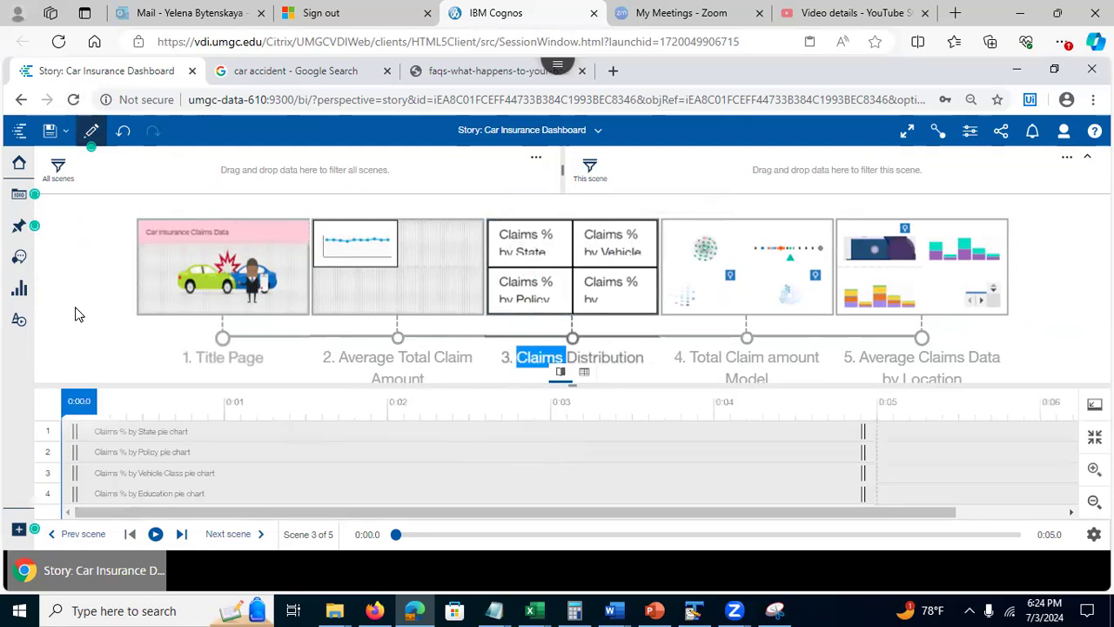
click(91, 130)
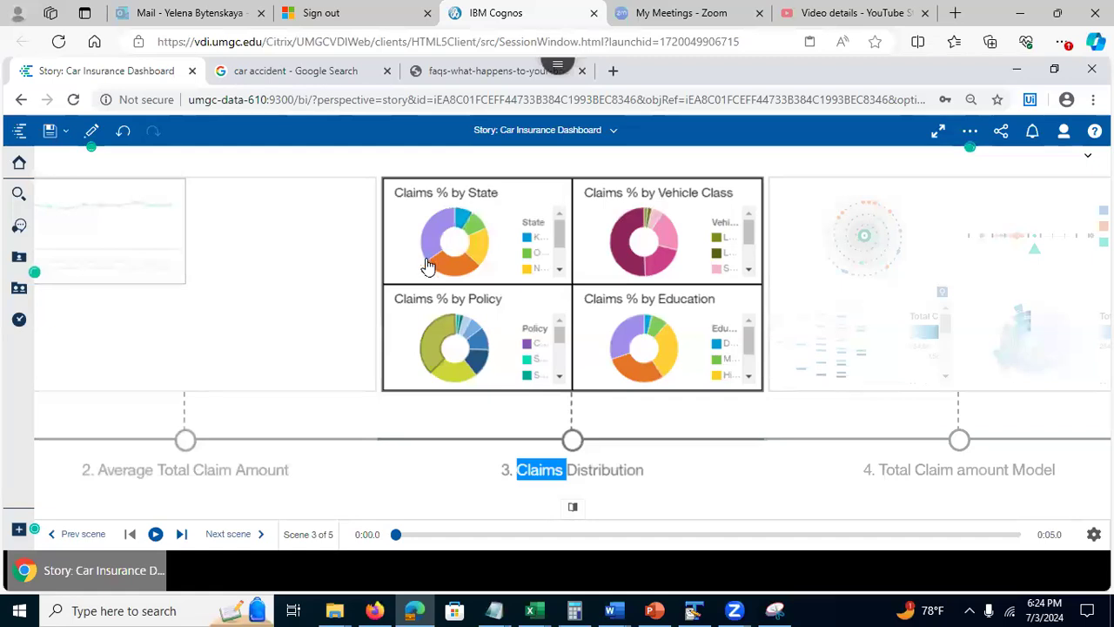
Step: Filter the Claims Distribution charts by Iowa, a policy segment and College education, switching the vehicle class selection to Two-Door Car
click(456, 267)
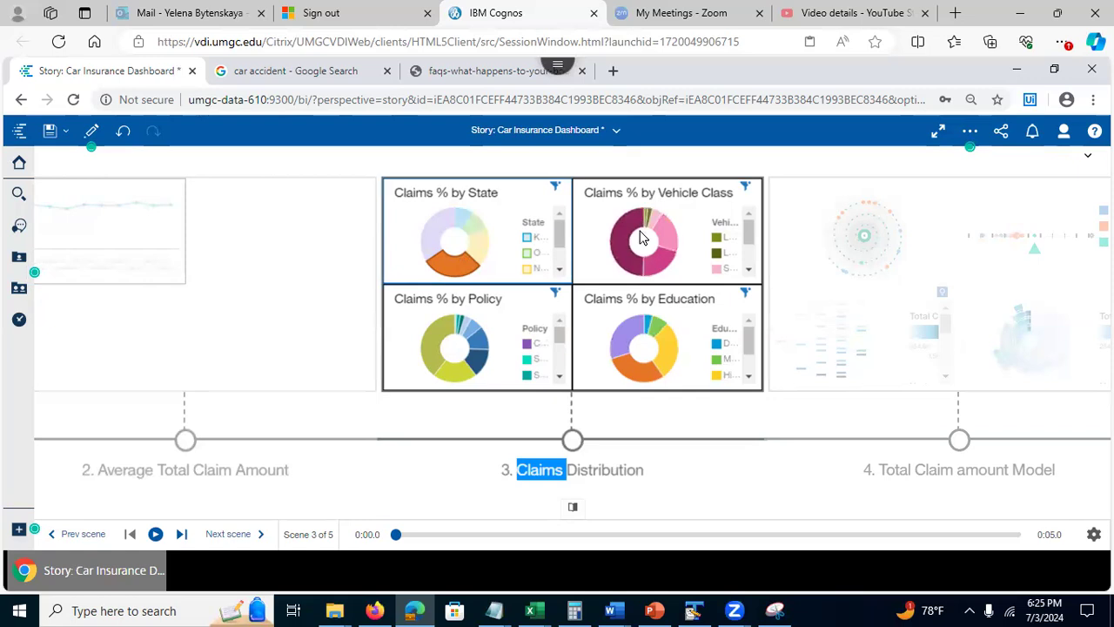
mouse_move(621, 241)
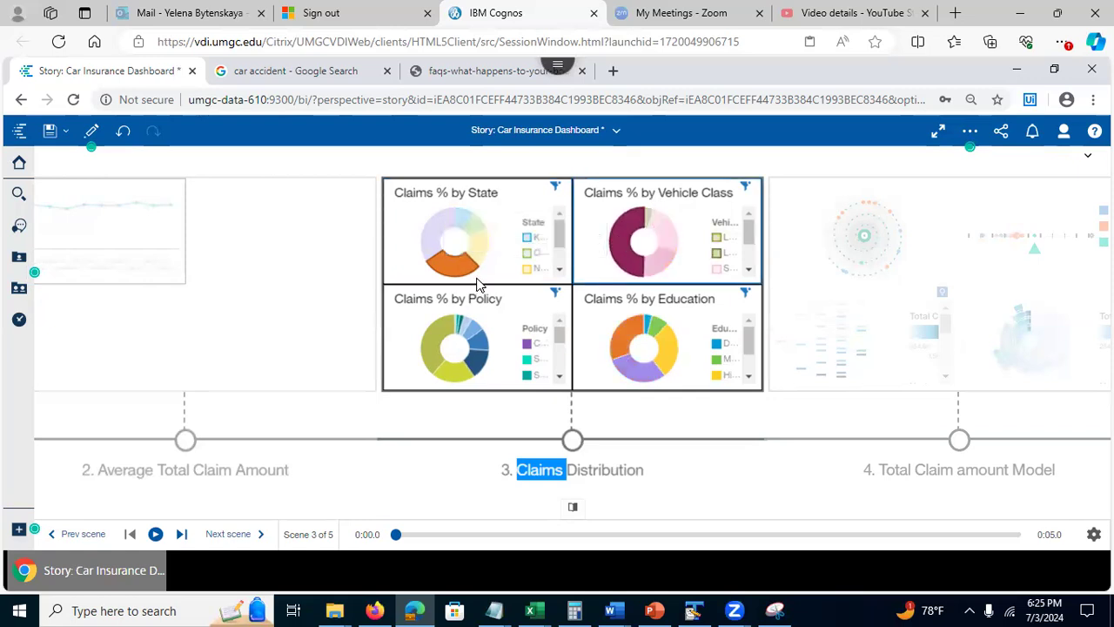
click(453, 375)
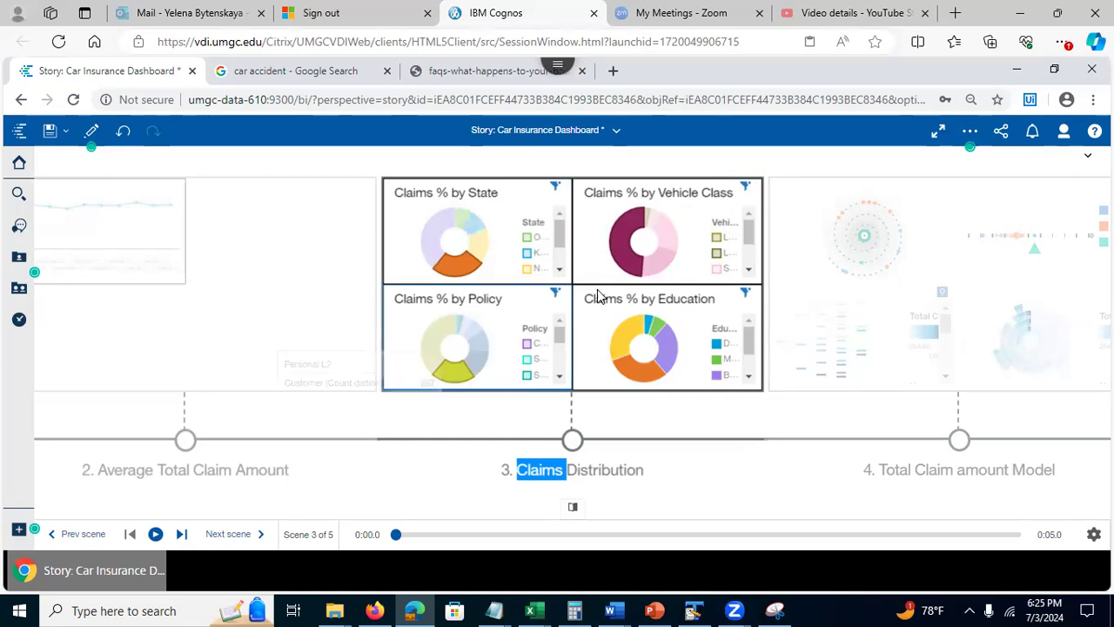
click(635, 378)
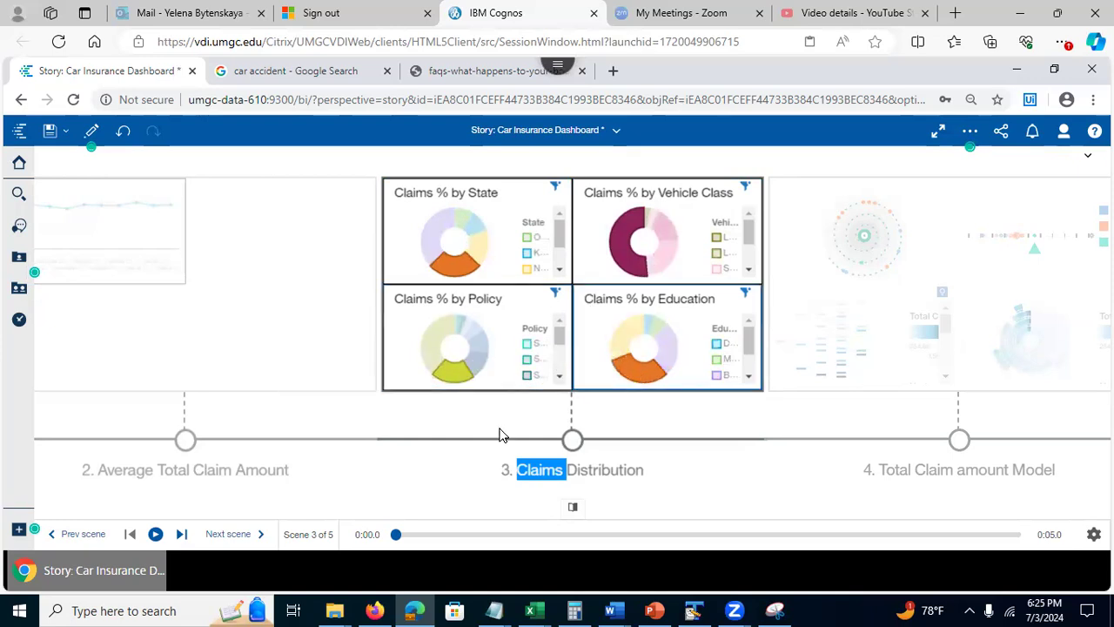
click(661, 230)
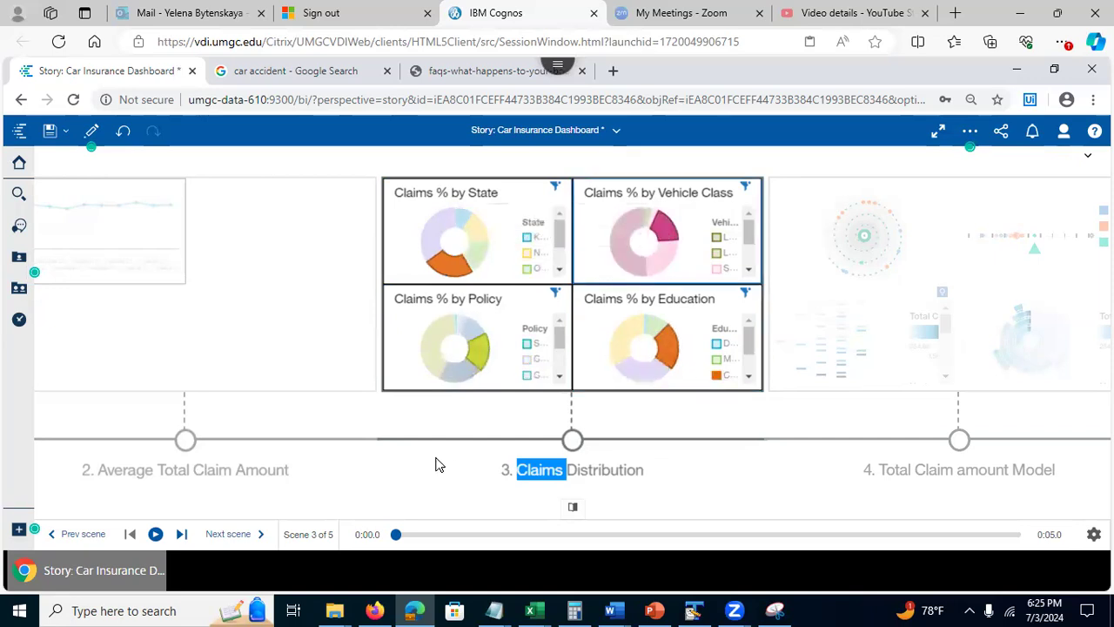
Step: Remove the policy, vehicle class, state and education filters from the Claims Distribution charts and return to the story overview
click(482, 353)
click(555, 188)
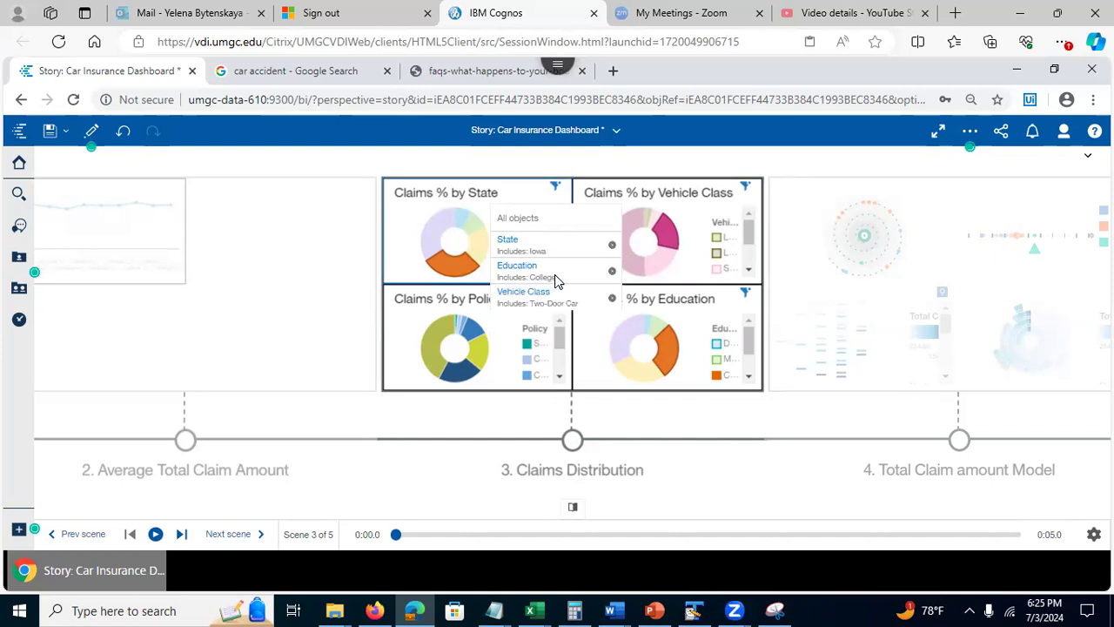
click(613, 298)
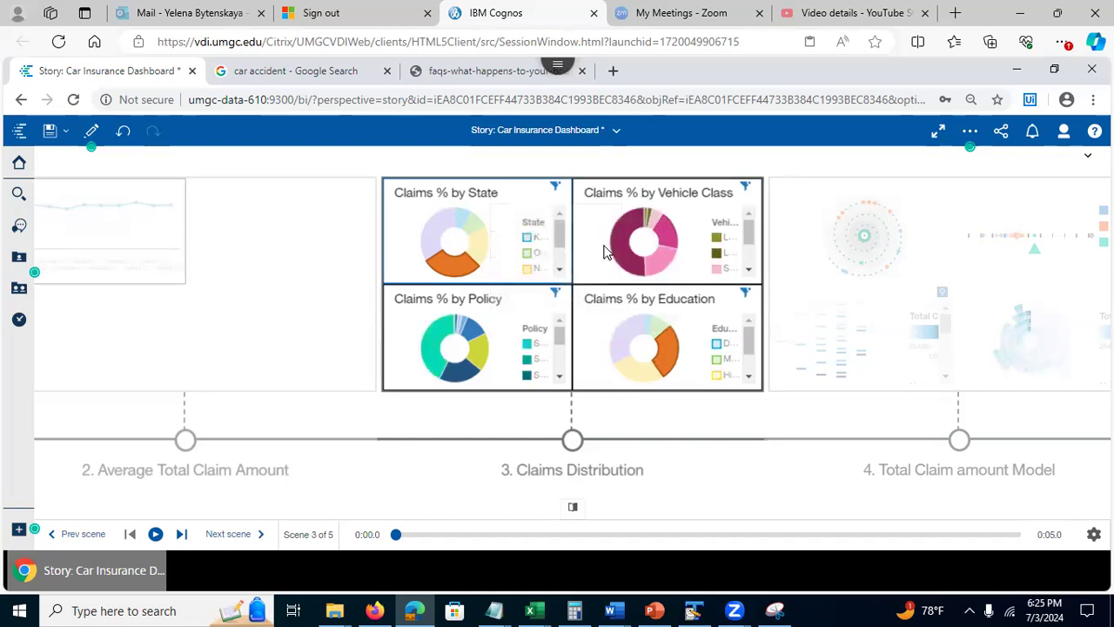
click(555, 187)
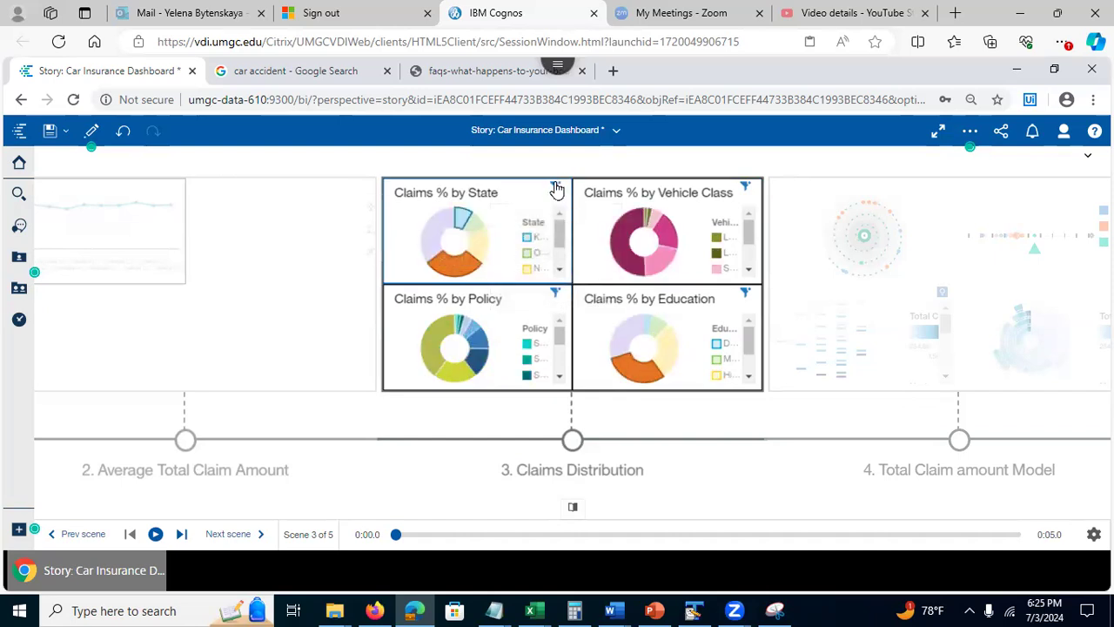
click(557, 187)
click(613, 247)
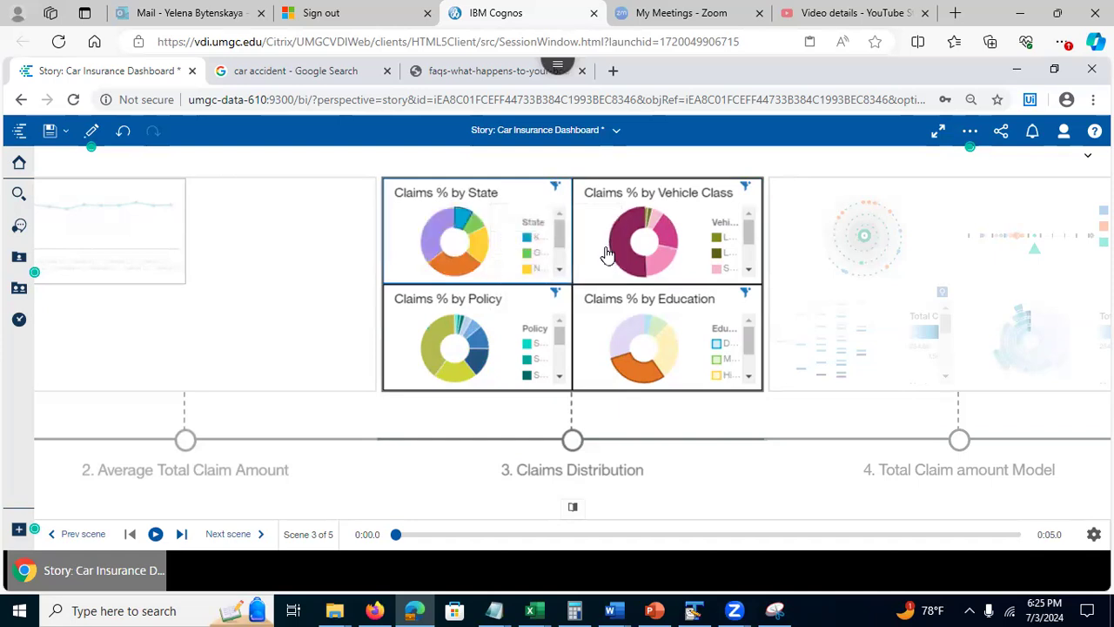
click(745, 187)
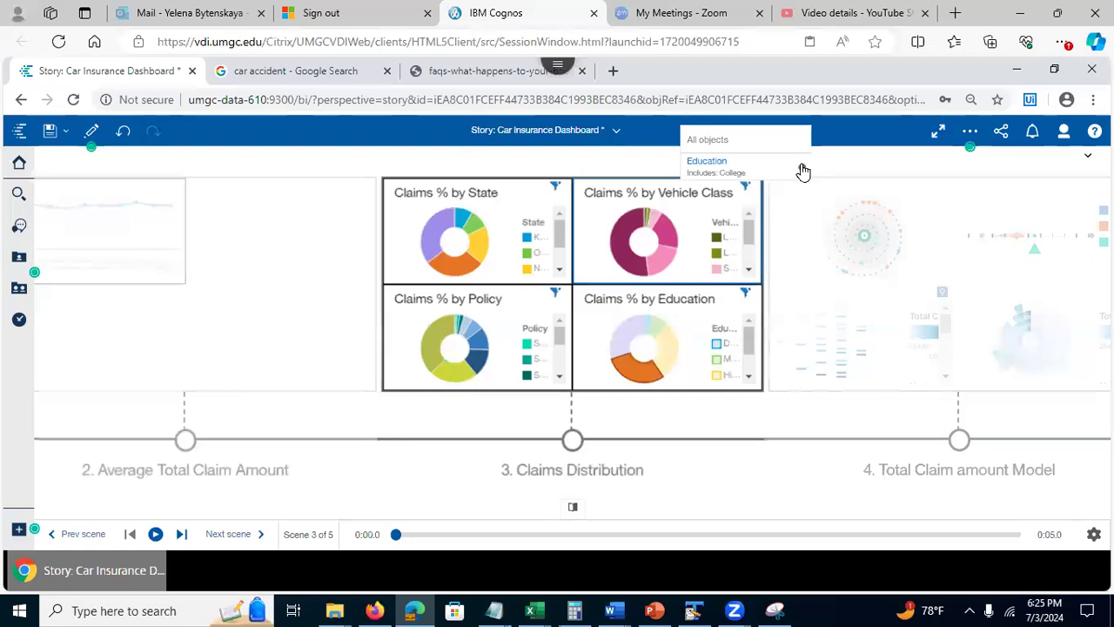
click(801, 168)
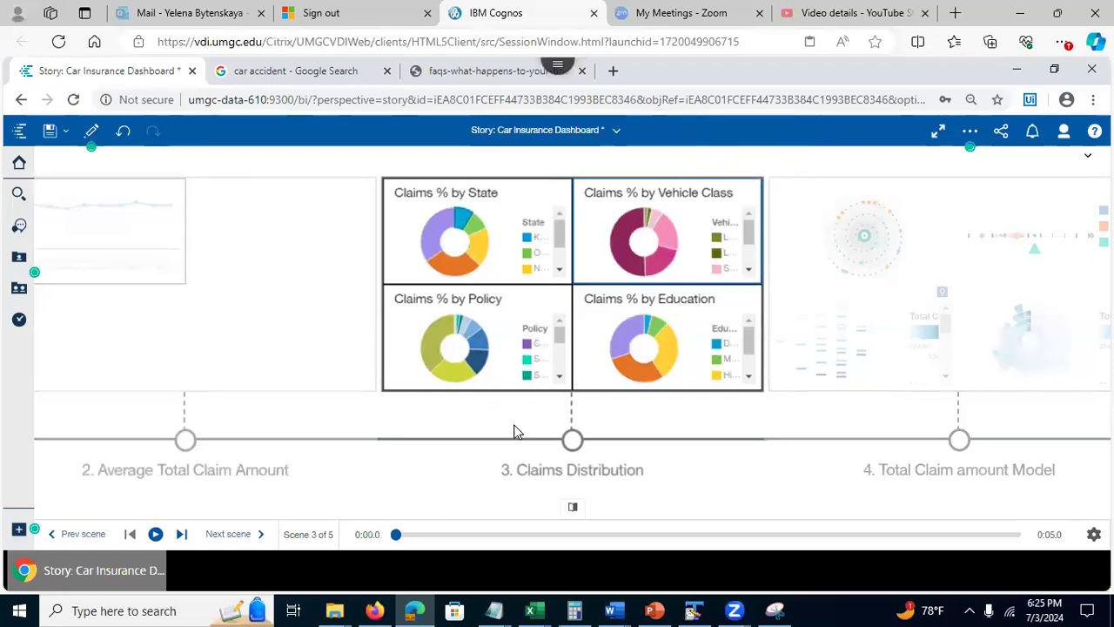
click(319, 420)
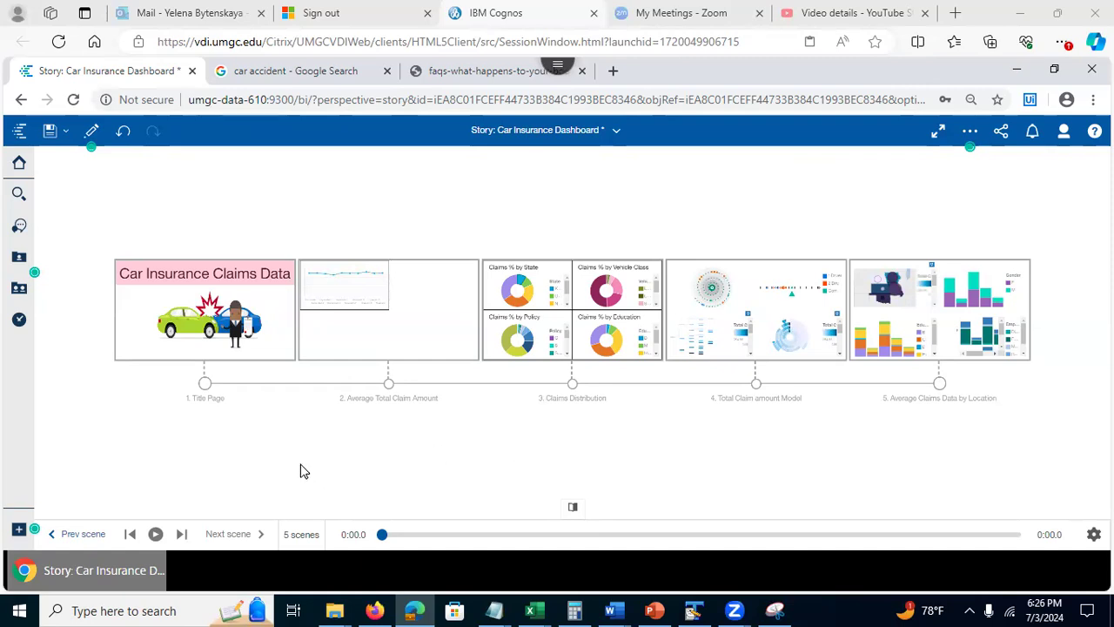
Step: Save the Car Insurance Dashboard story and return to the Welcome page
click(51, 135)
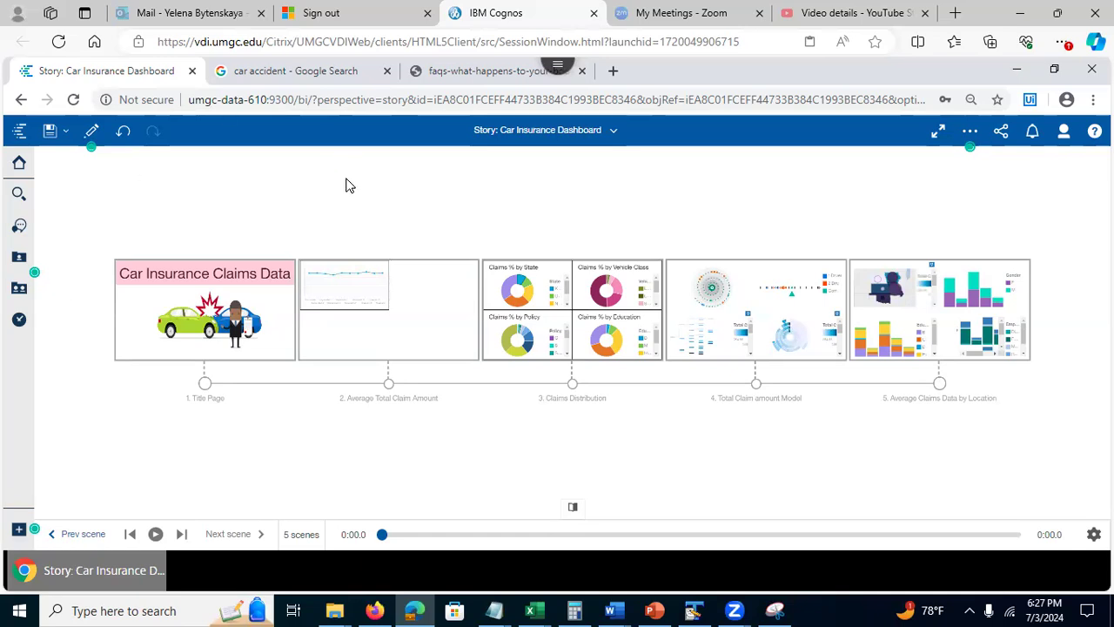
click(614, 131)
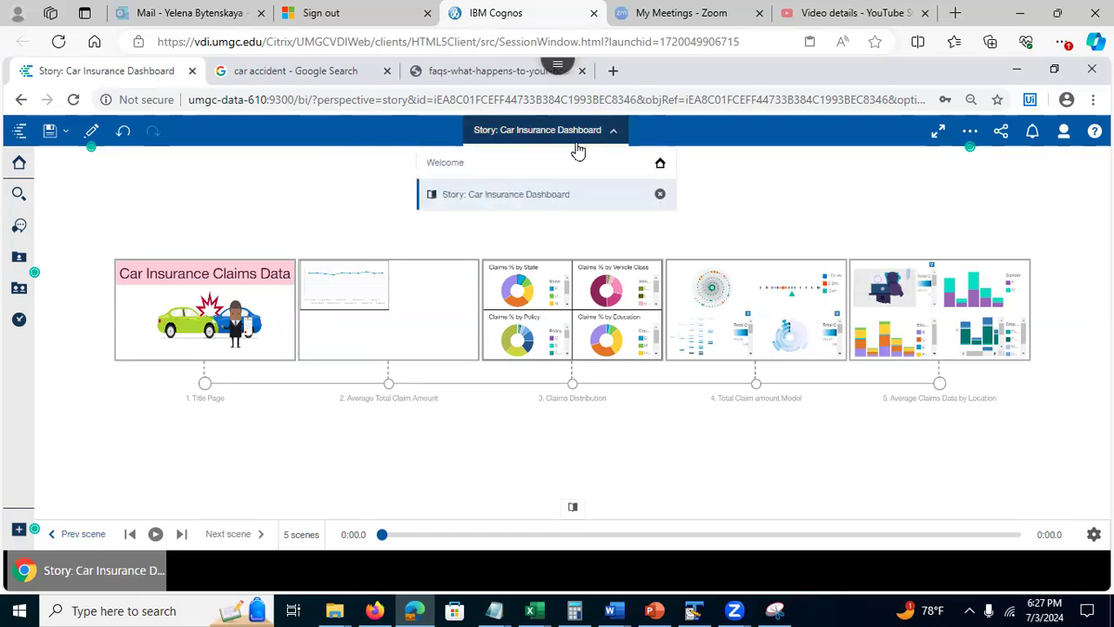
click(514, 165)
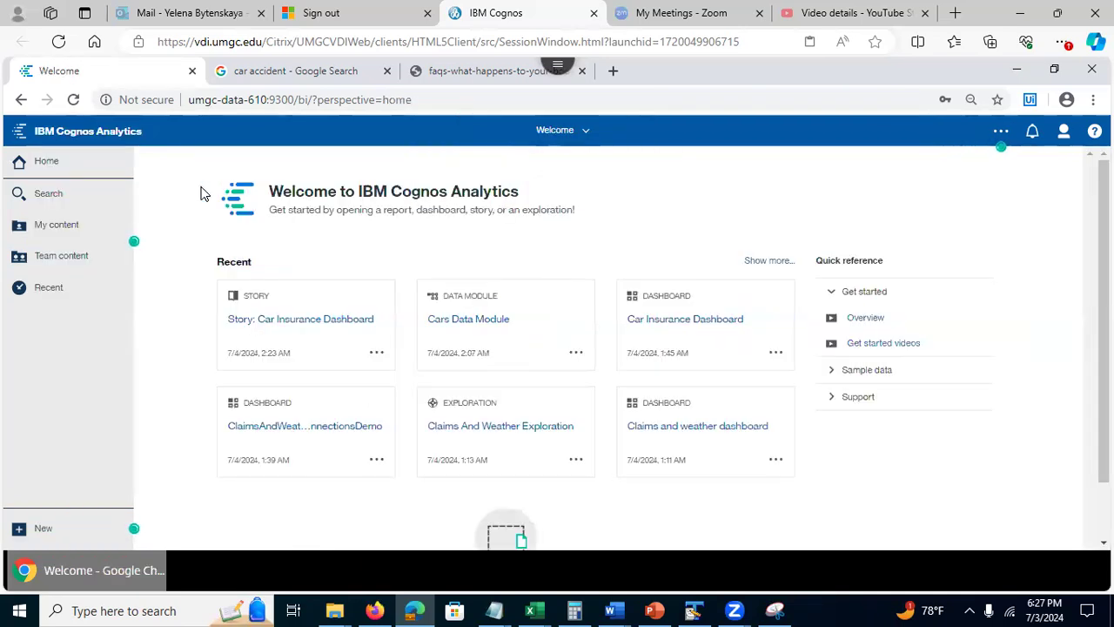
Step: Browse the team content to the Assignment 5 folder under DATA 610 Data for Assignments, view its data files, and close the listing
click(62, 258)
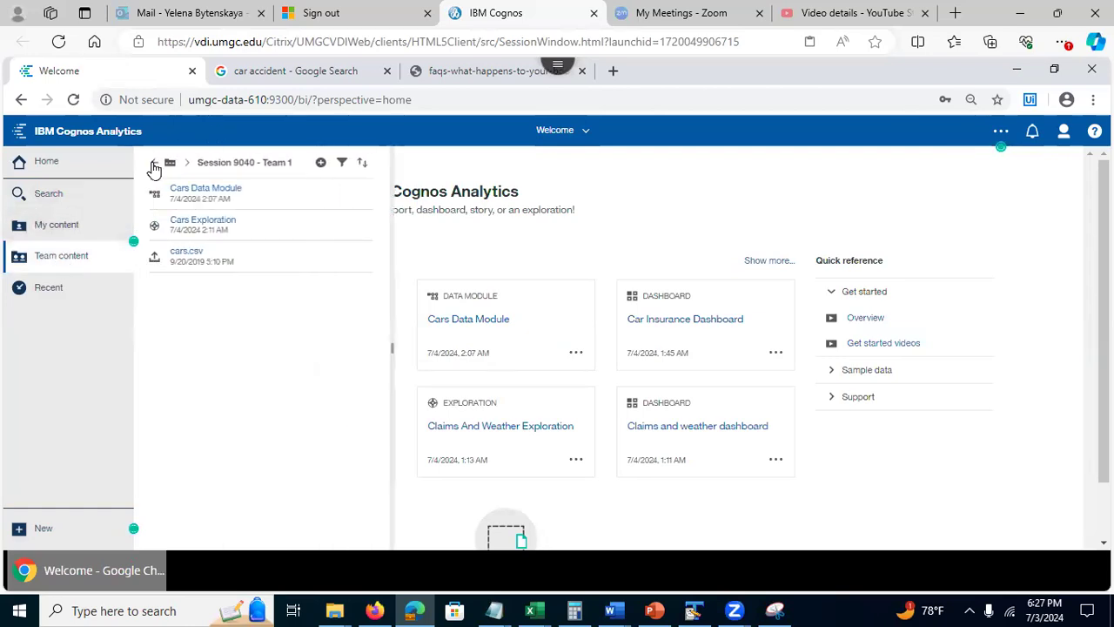
click(154, 163)
click(152, 165)
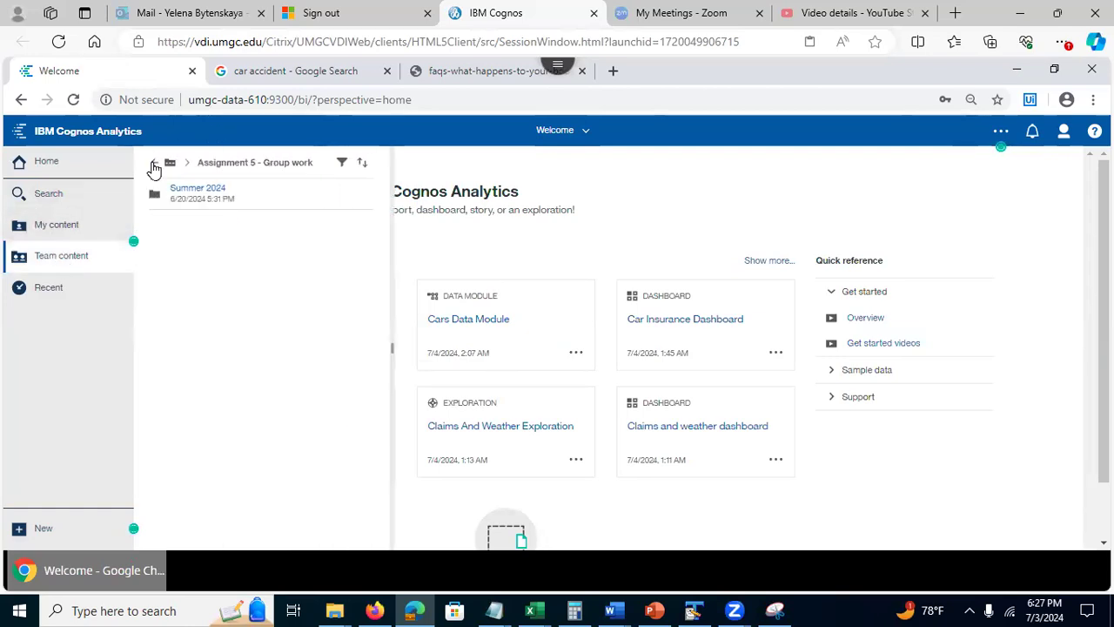
click(152, 165)
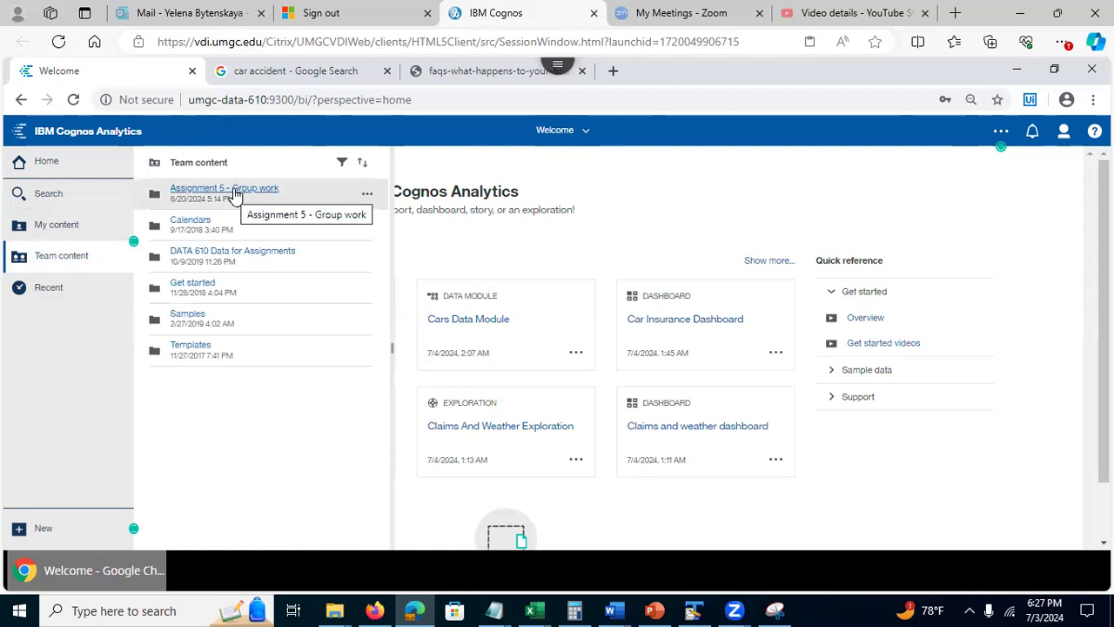
click(258, 252)
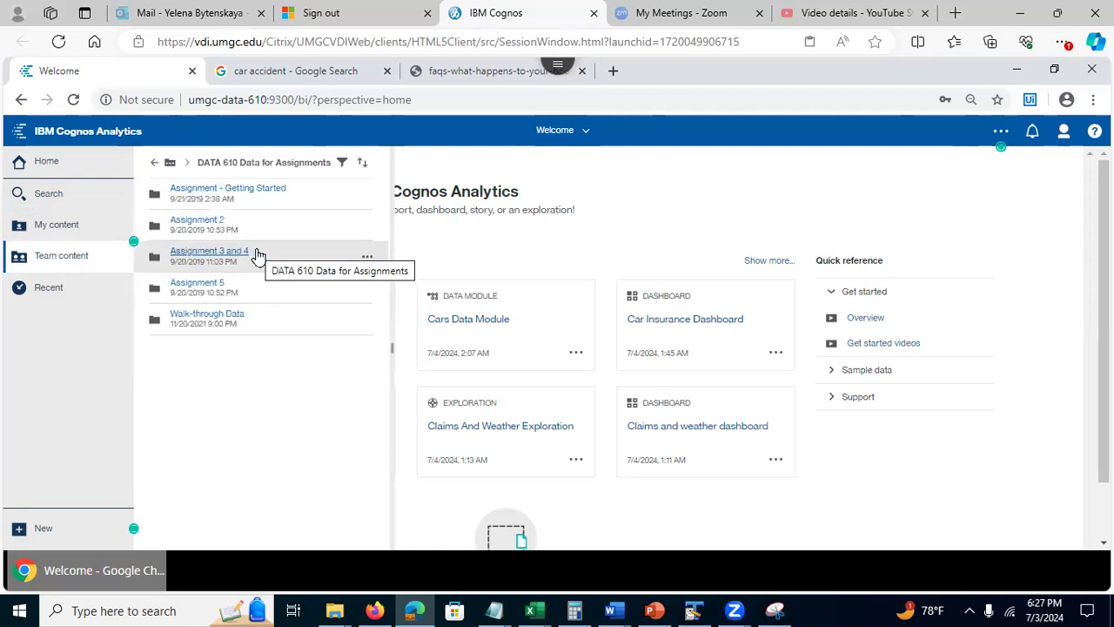
click(205, 287)
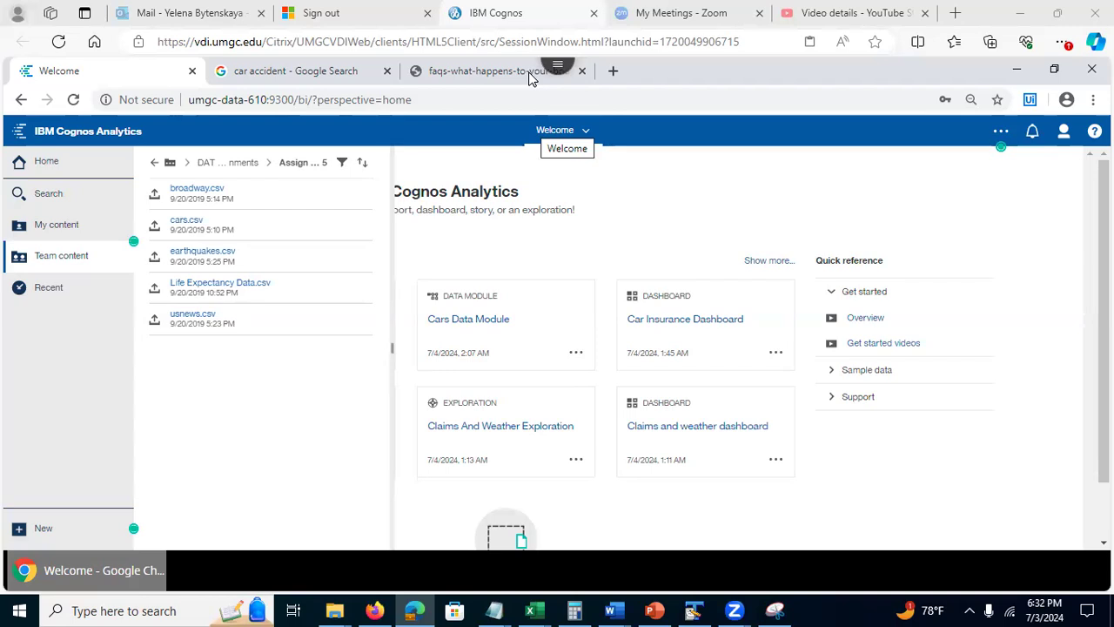
click(765, 201)
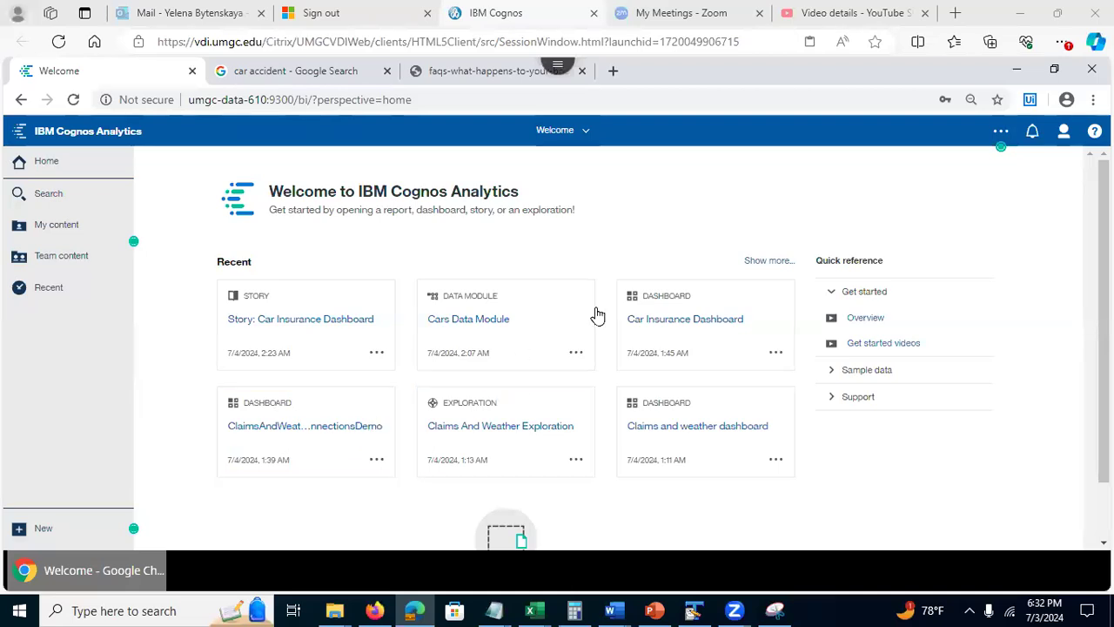
Step: Open the Car Insurance Dashboard and review its Average Total Claim Amount and Claims Distribution pages
click(665, 322)
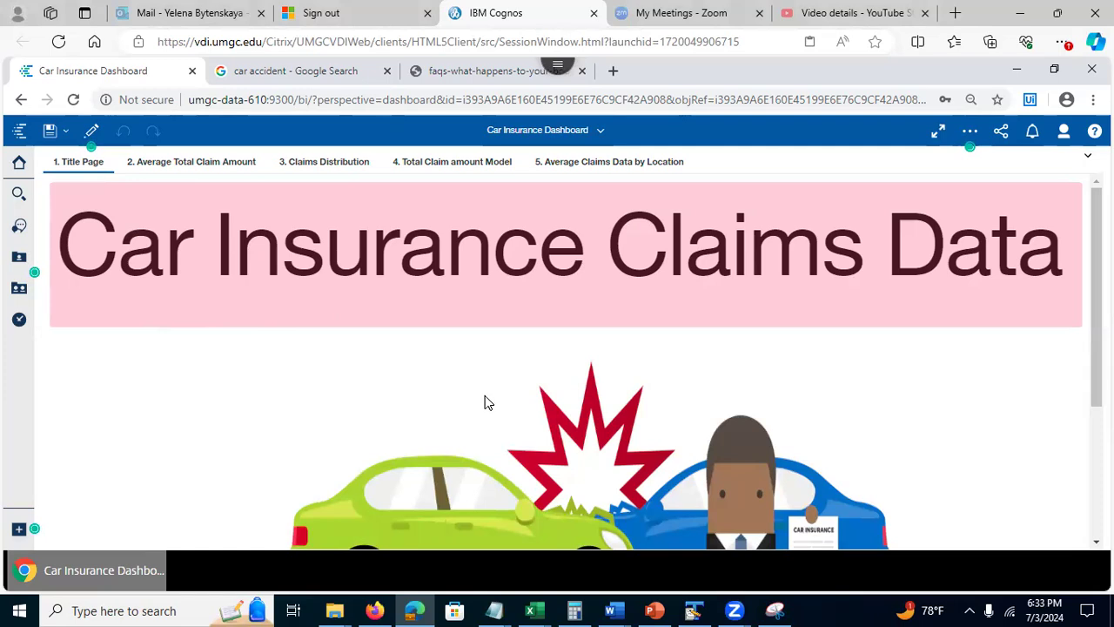
click(193, 164)
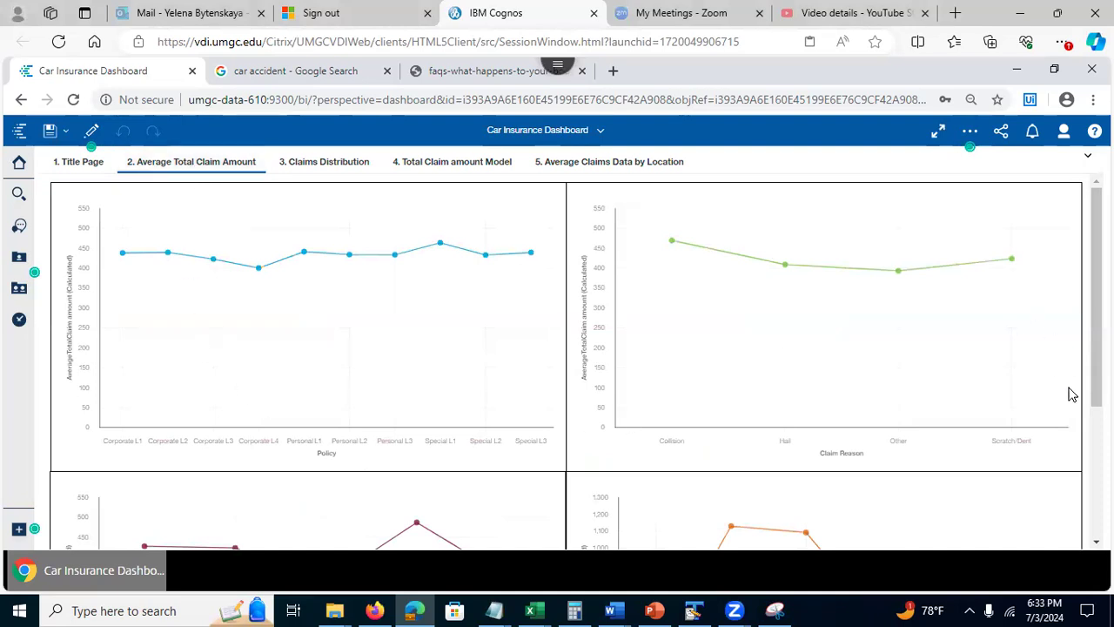
drag(1095, 296, 1084, 541)
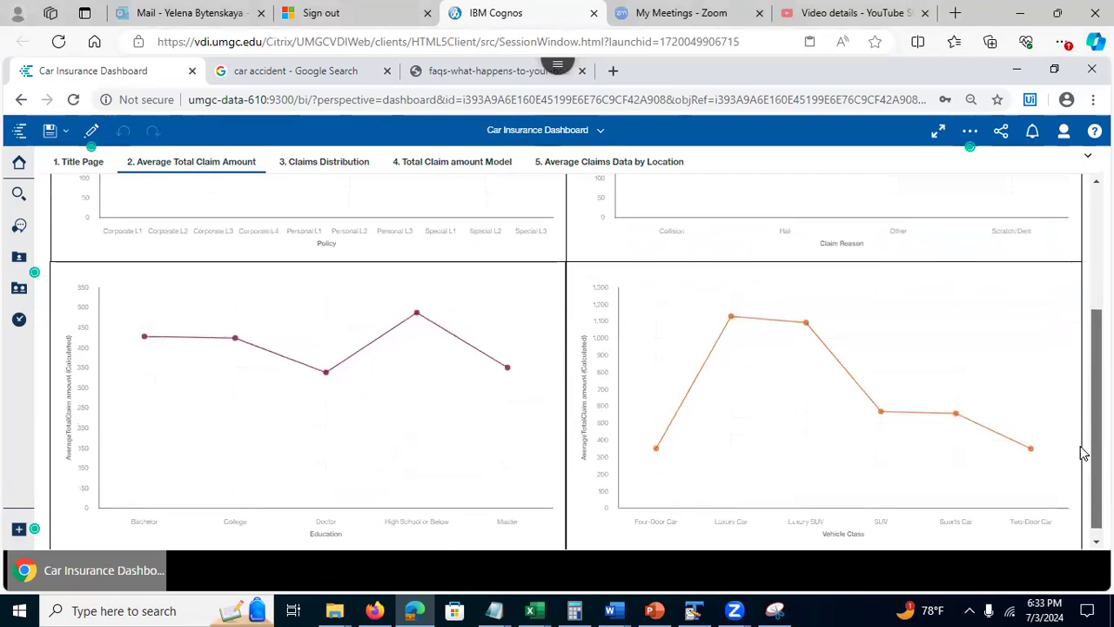
scroll(1076, 417, up, 5)
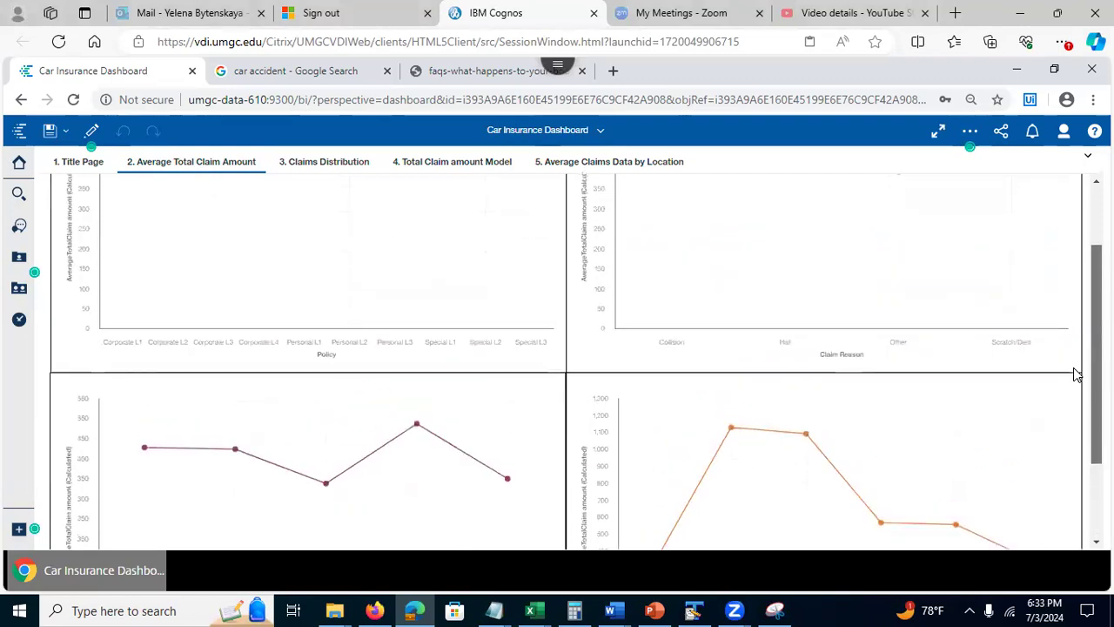
click(330, 168)
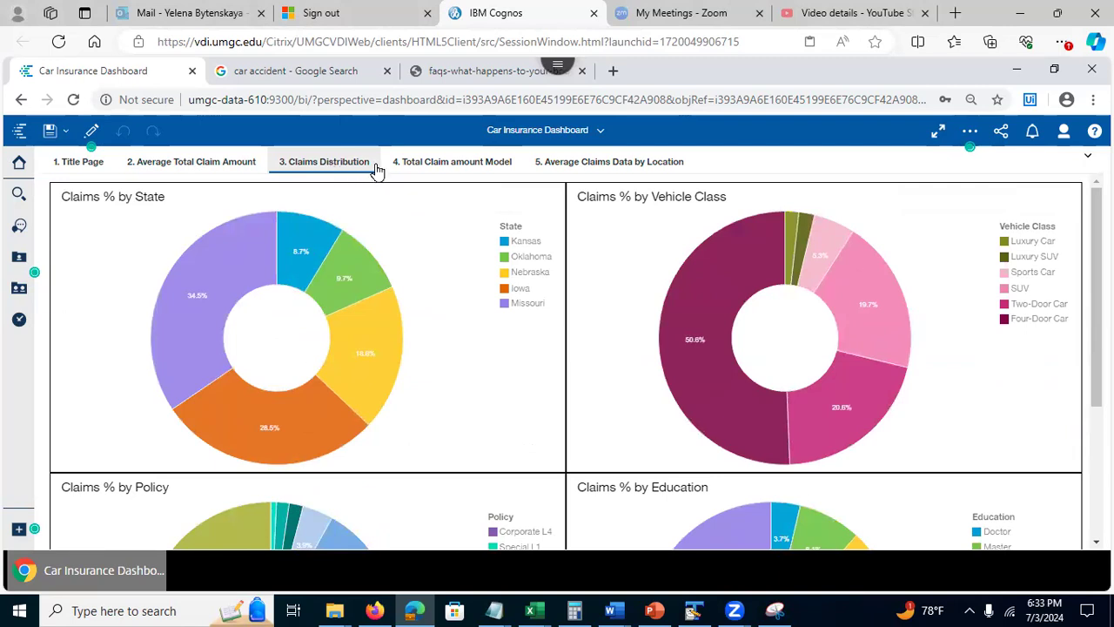
Step: On the Total Claim amount Model page, collapse the sunburst's Unemployed segment and select a fourth-level node in the decision tree
click(445, 166)
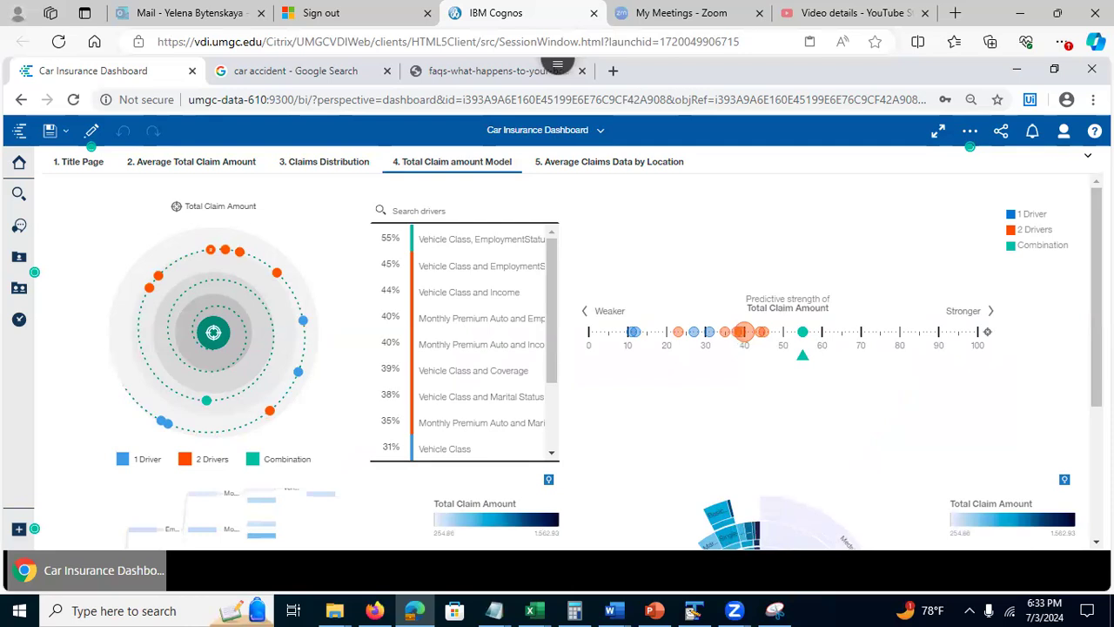
scroll(574, 348, down, 5)
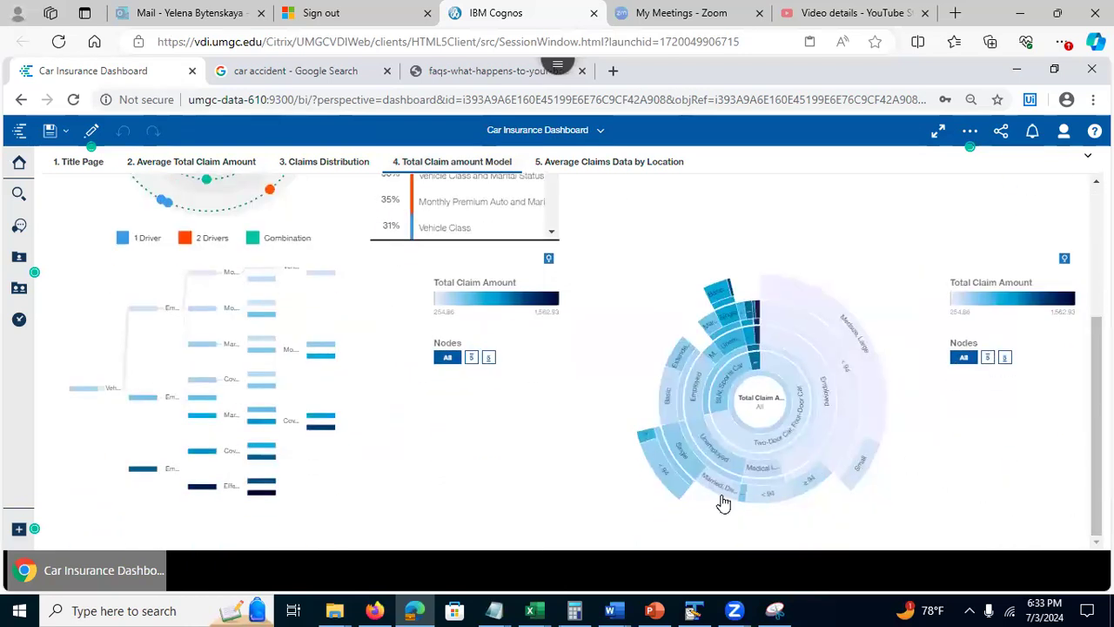
click(711, 456)
mouse_move(713, 458)
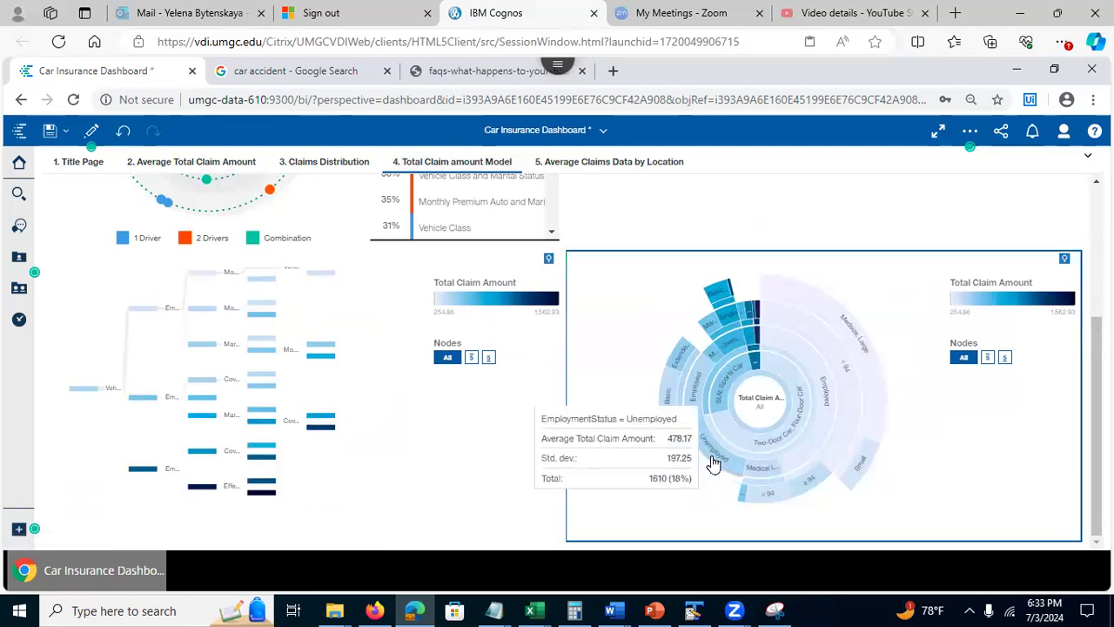
click(263, 416)
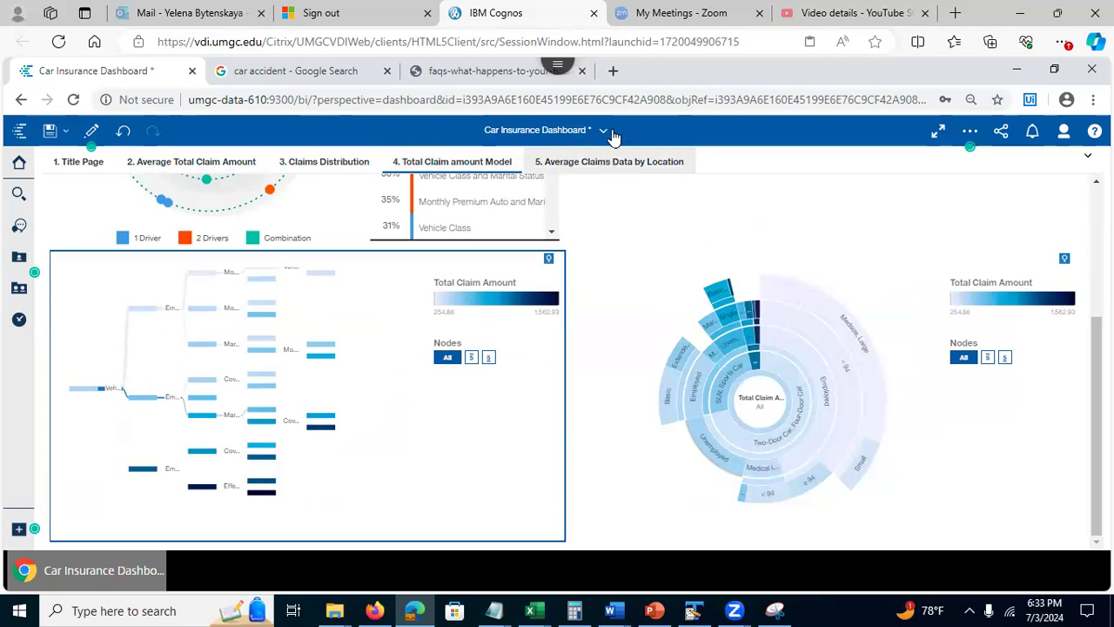
Step: Show the Average Claims Data by Location page and save the dashboard
click(600, 164)
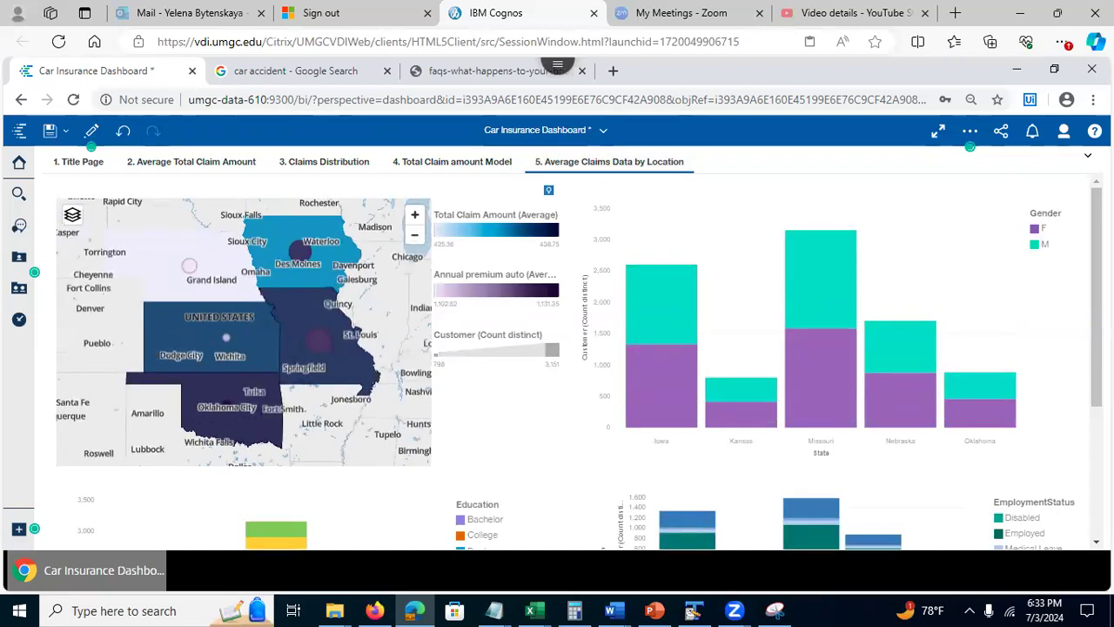
mouse_move(1096, 252)
mouse_down()
mouse_move(1095, 301)
mouse_move(1095, 248)
mouse_up()
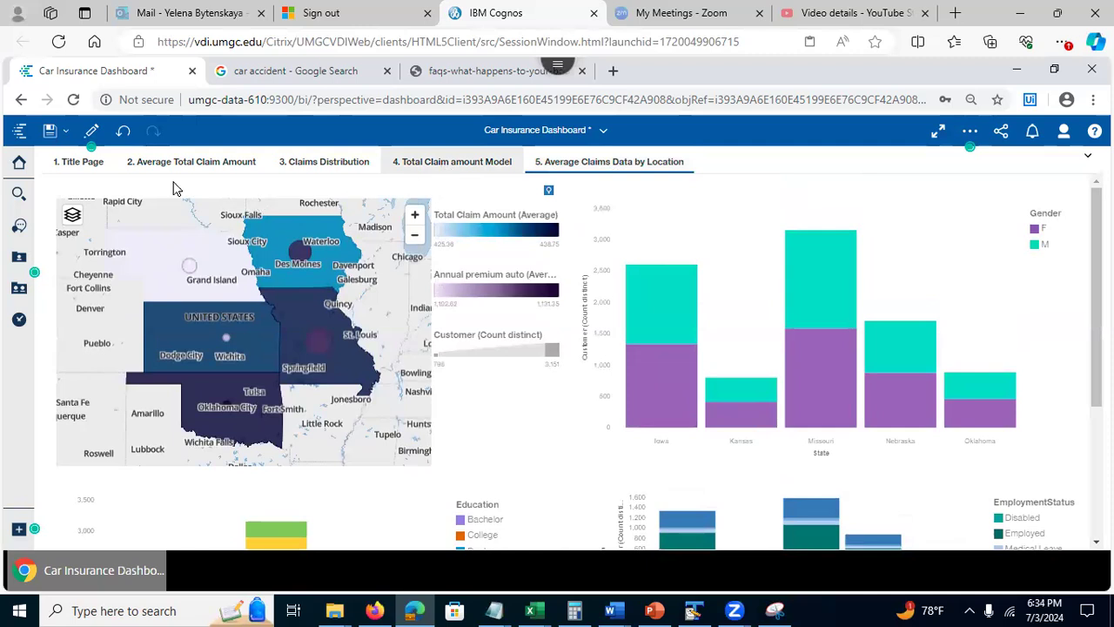
click(50, 131)
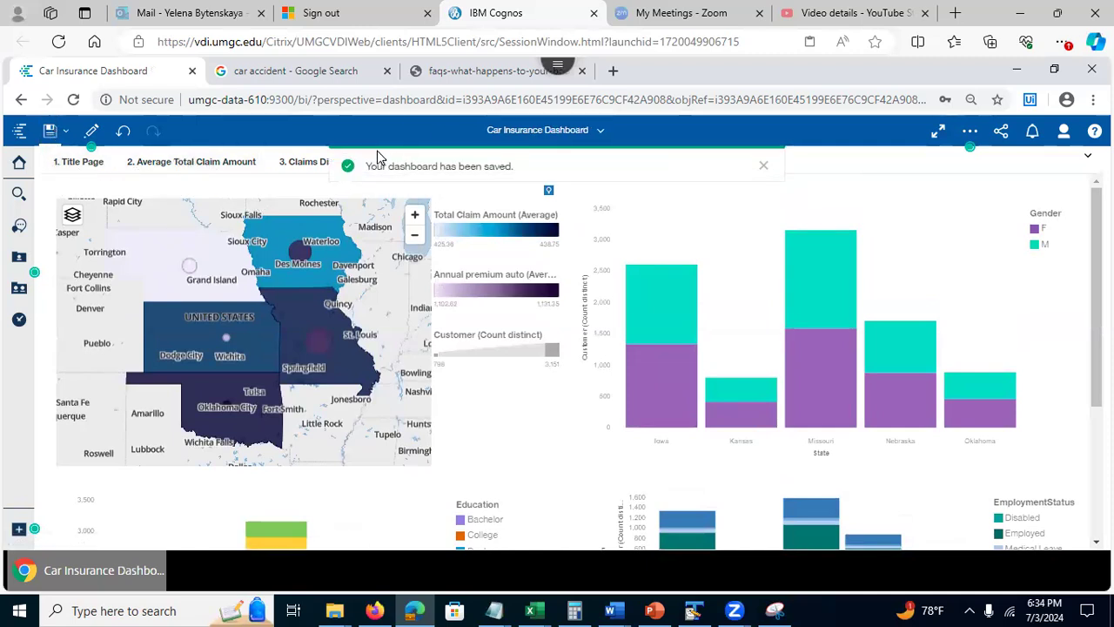